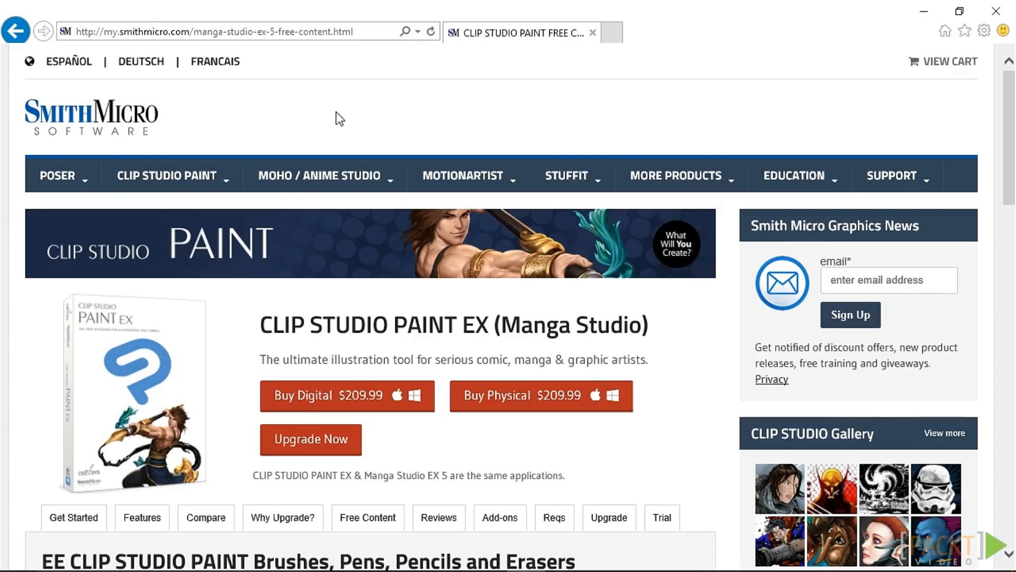
Look through the free brushes offered on the Clip Studio Paint free content page.
scroll(361, 230, down, 7)
scroll(361, 230, down, 2)
scroll(362, 230, down, 3)
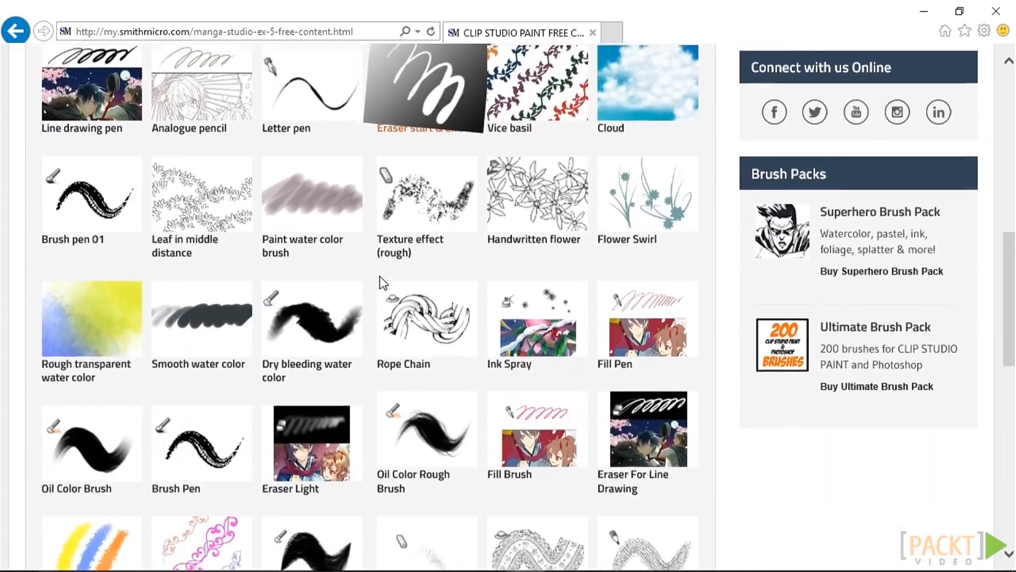
scroll(424, 395, down, 6)
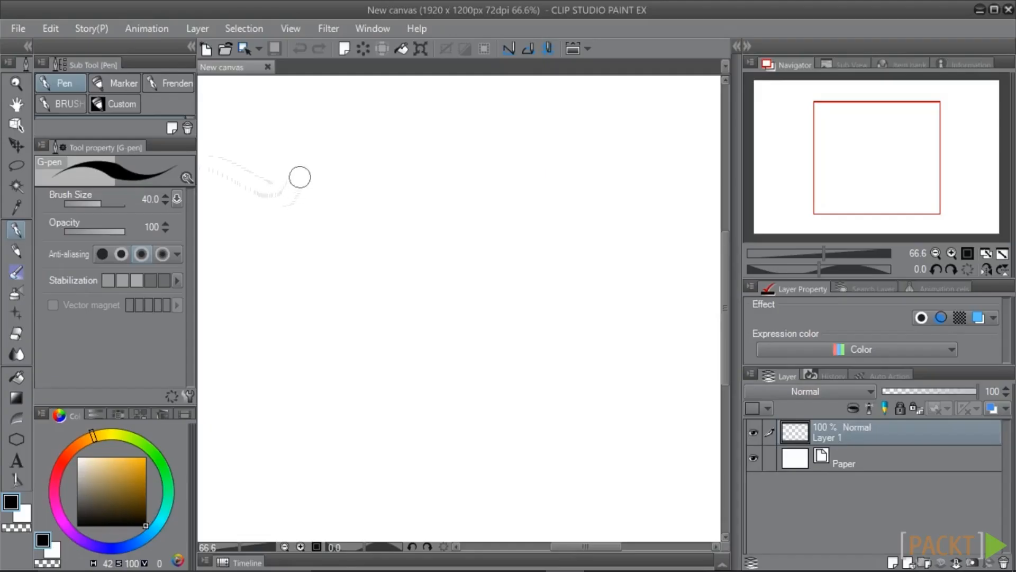
click(42, 63)
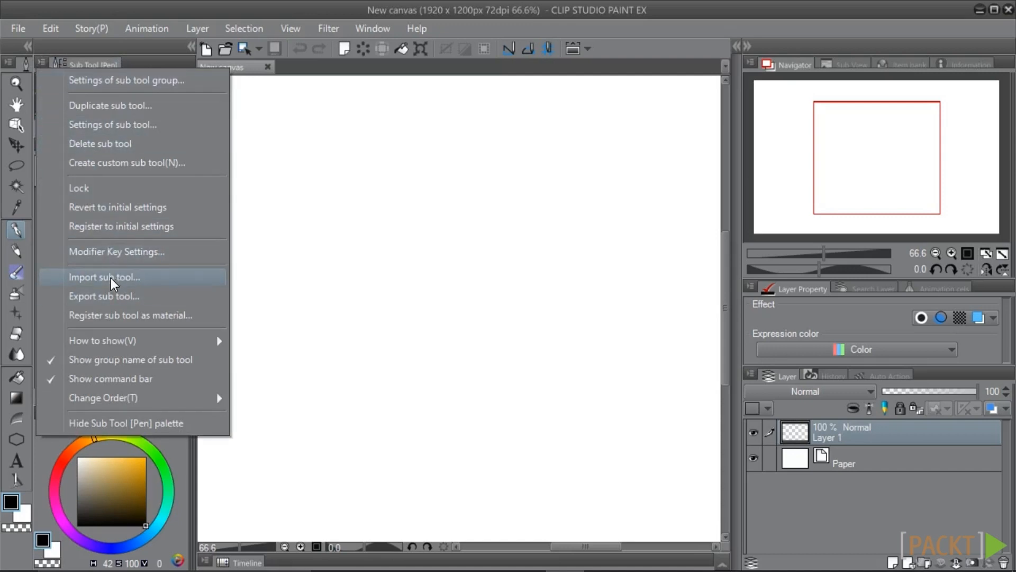
click(556, 187)
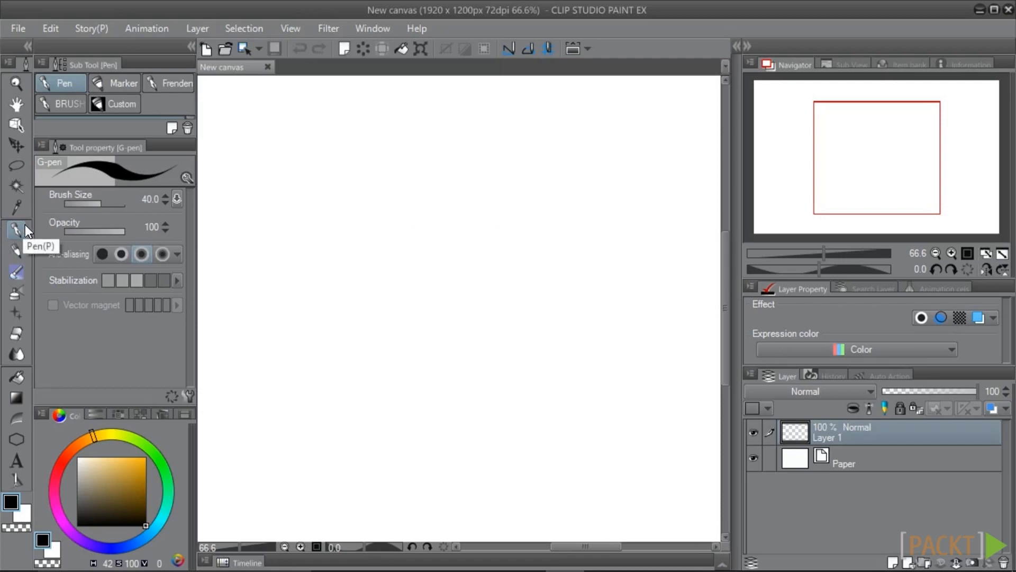
Enlarge the sub tool list and duplicate the G-pen as a new sub tool named Gritty Pen.
drag(108, 139, 108, 238)
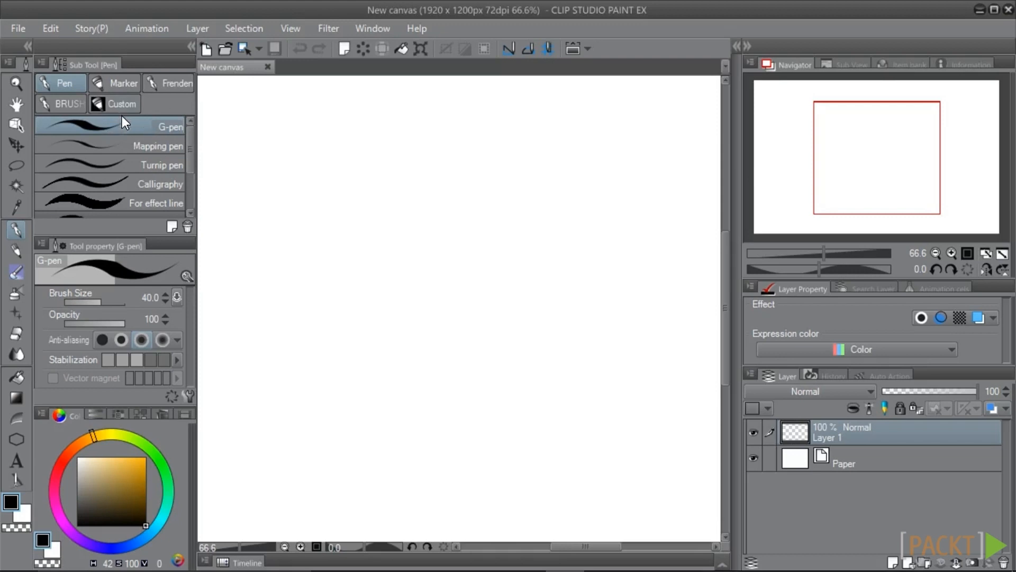
click(174, 227)
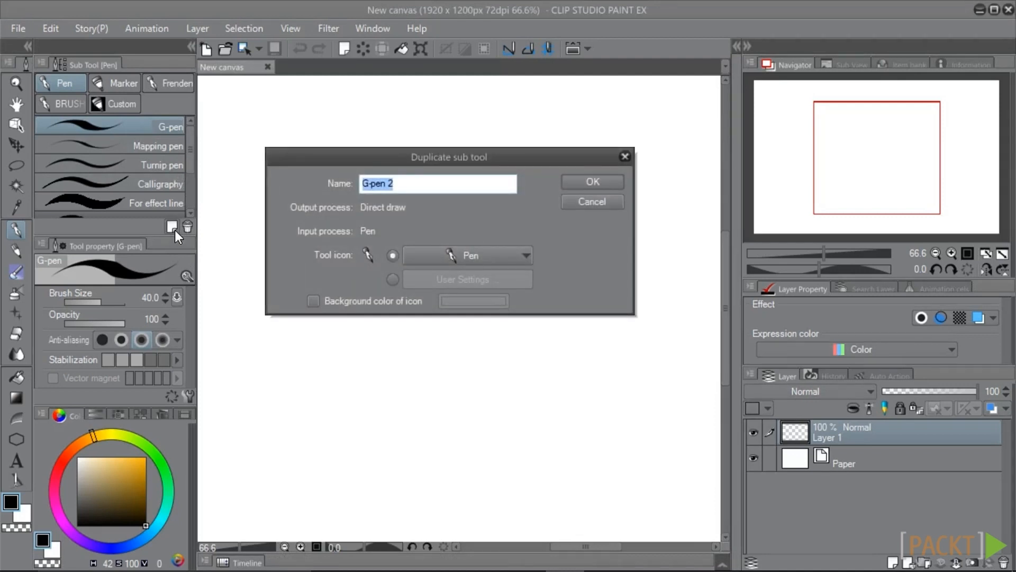
text(Gritty Pe)
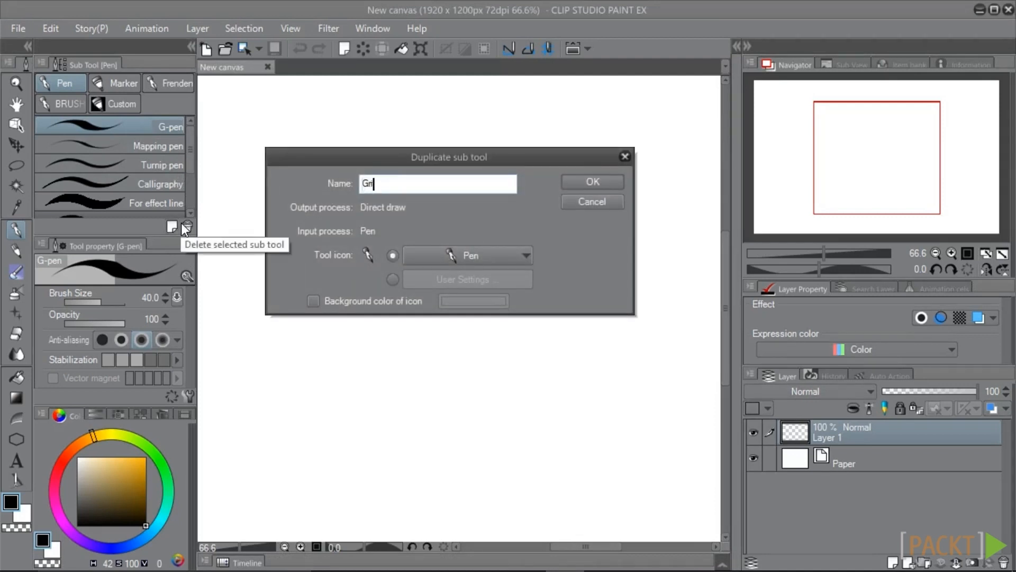
text(n)
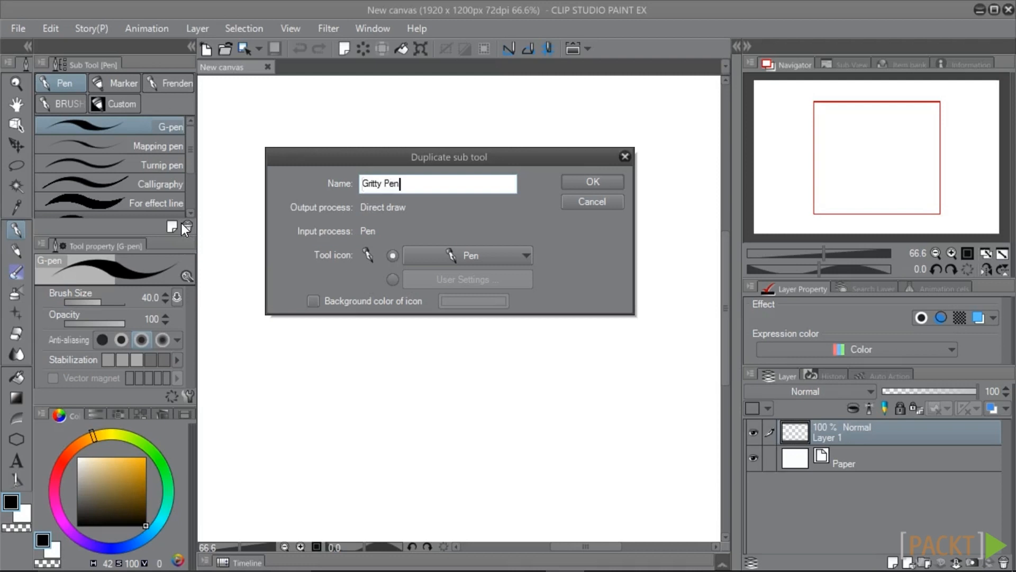
click(596, 179)
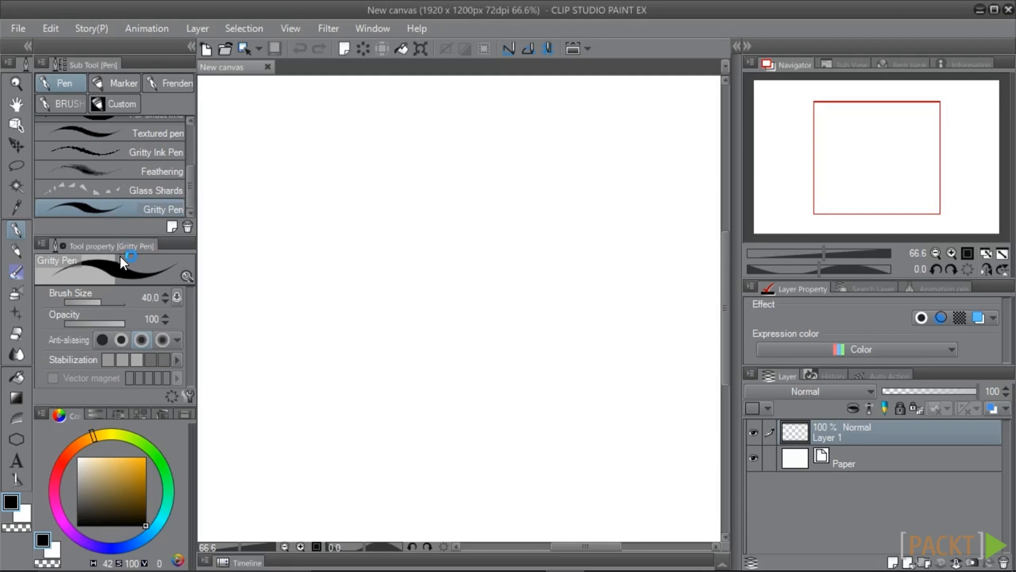
In the Gritty Pen's detailed settings, switch the brush tip shape to Material and assign the Droplet 1 tip, found by searching "drop".
click(188, 400)
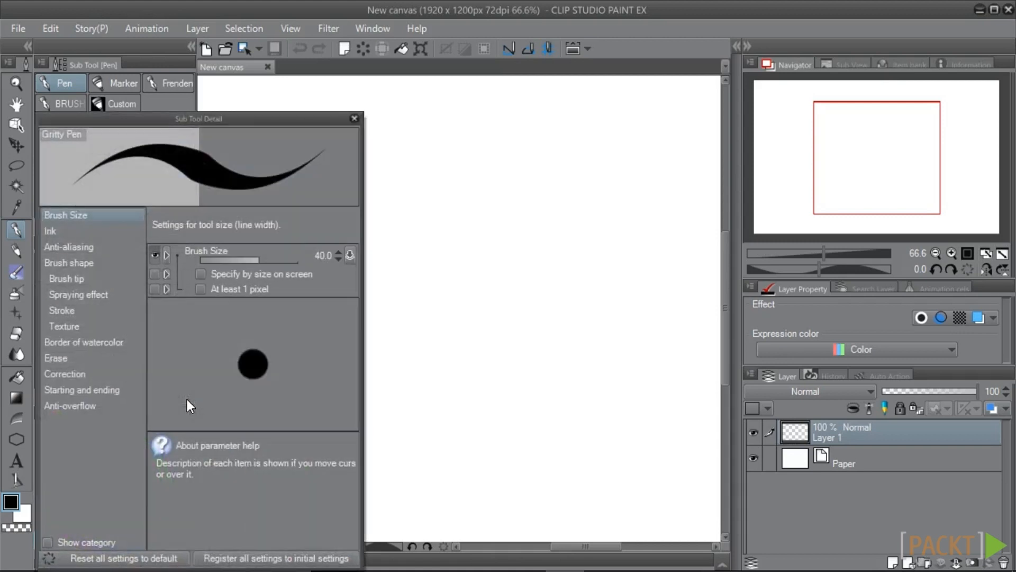
mouse_move(182, 239)
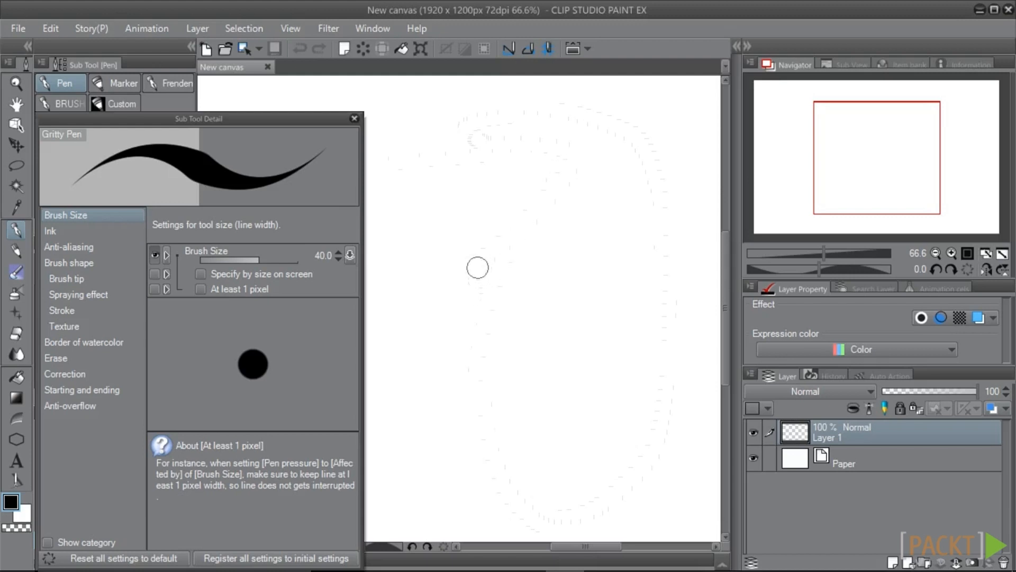
click(73, 281)
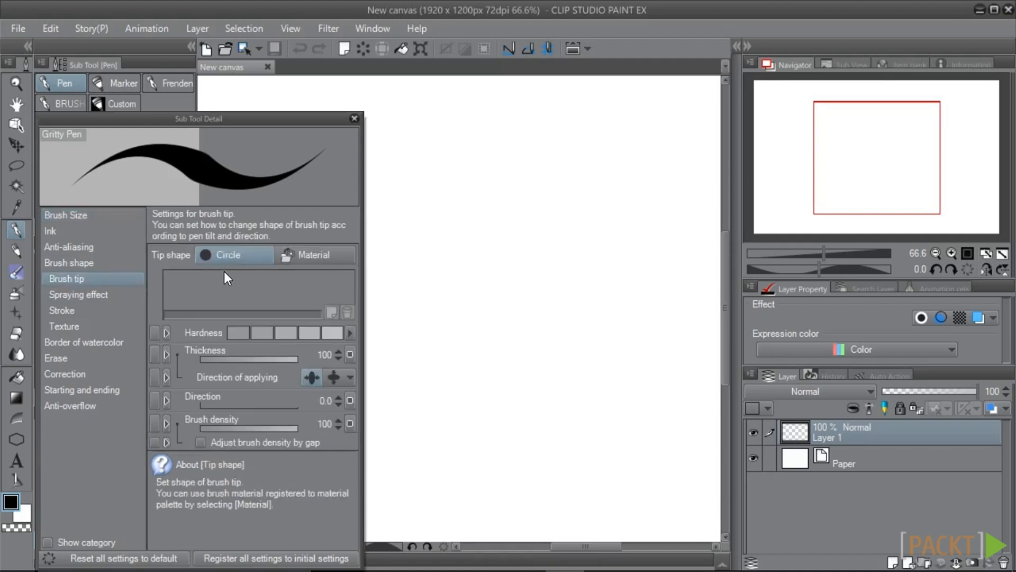
click(322, 254)
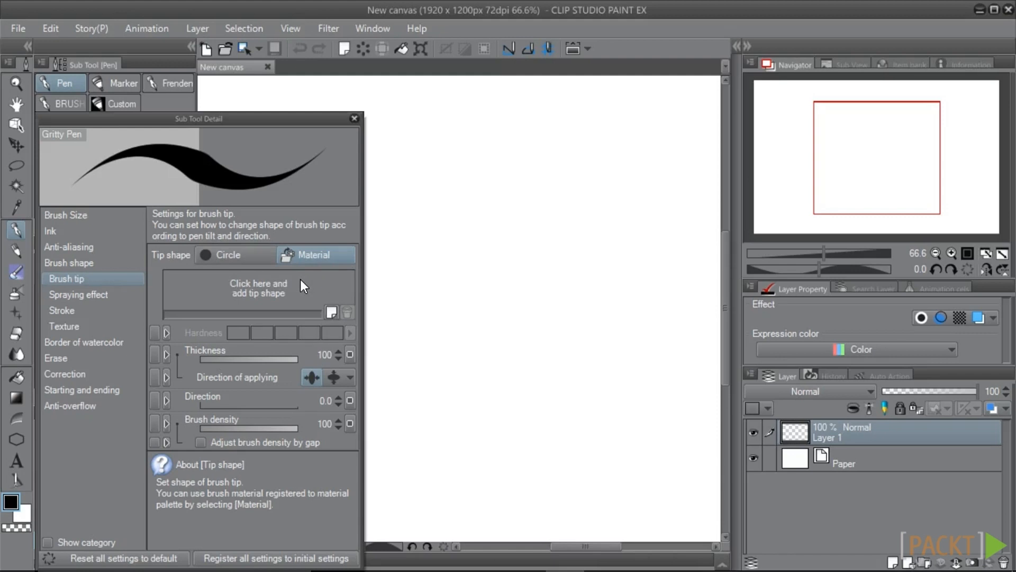
click(249, 290)
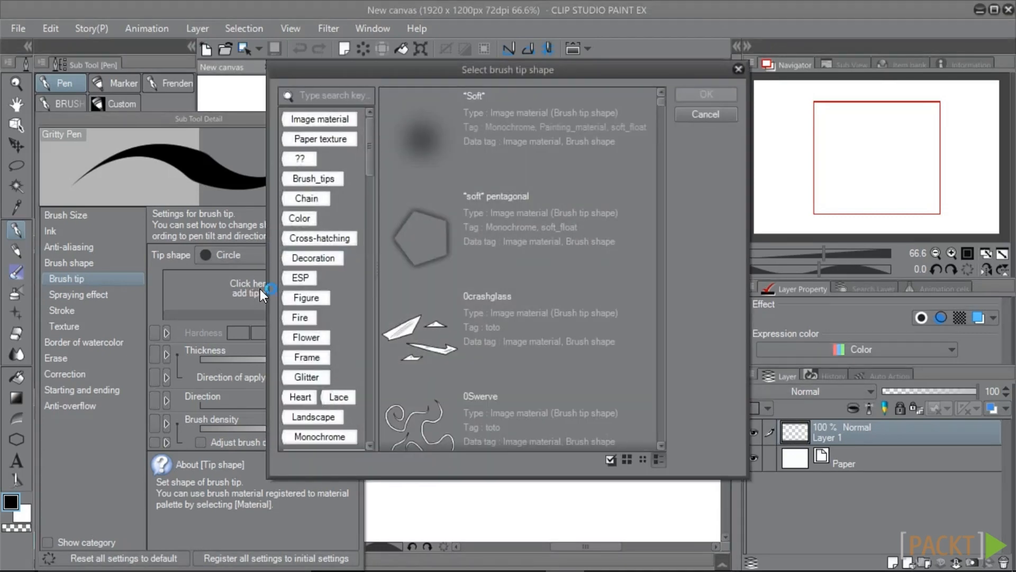
click(319, 99)
text(drop)
click(527, 132)
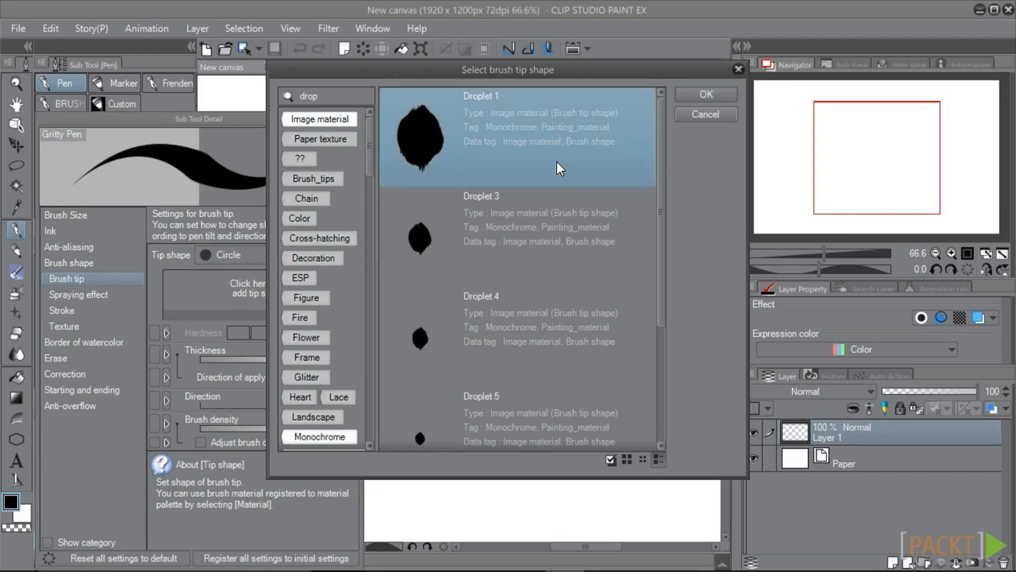
click(703, 96)
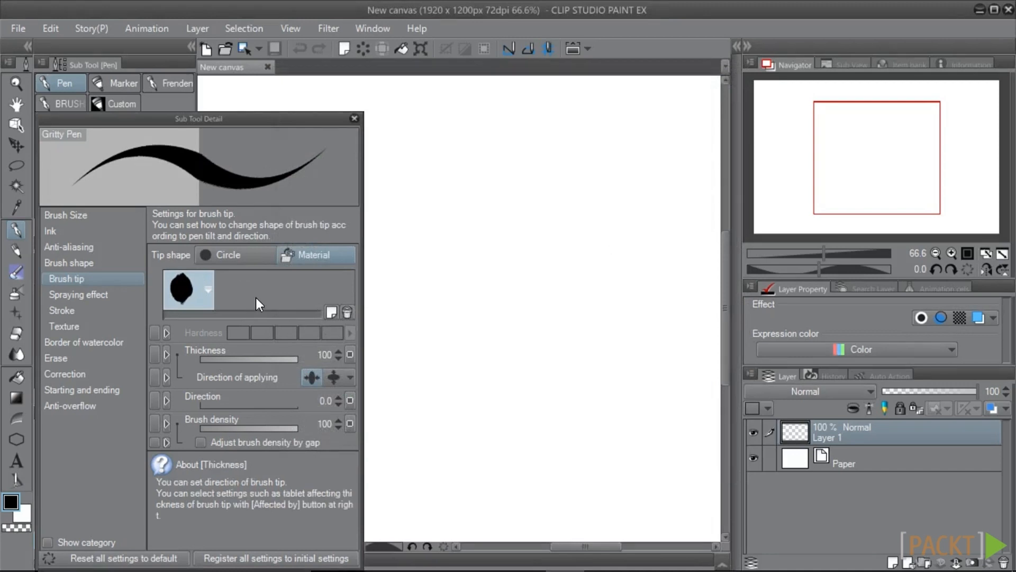
Add Dry bleeding flat water color as a second brush tip shape, found by searching "dry", and draw a long curved test stroke.
click(333, 313)
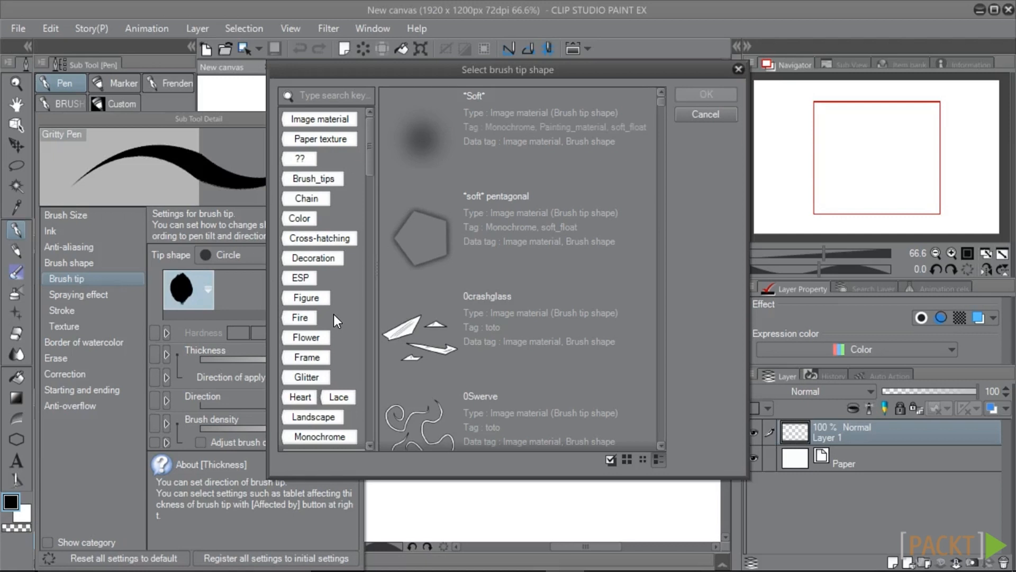
click(323, 98)
text(dry)
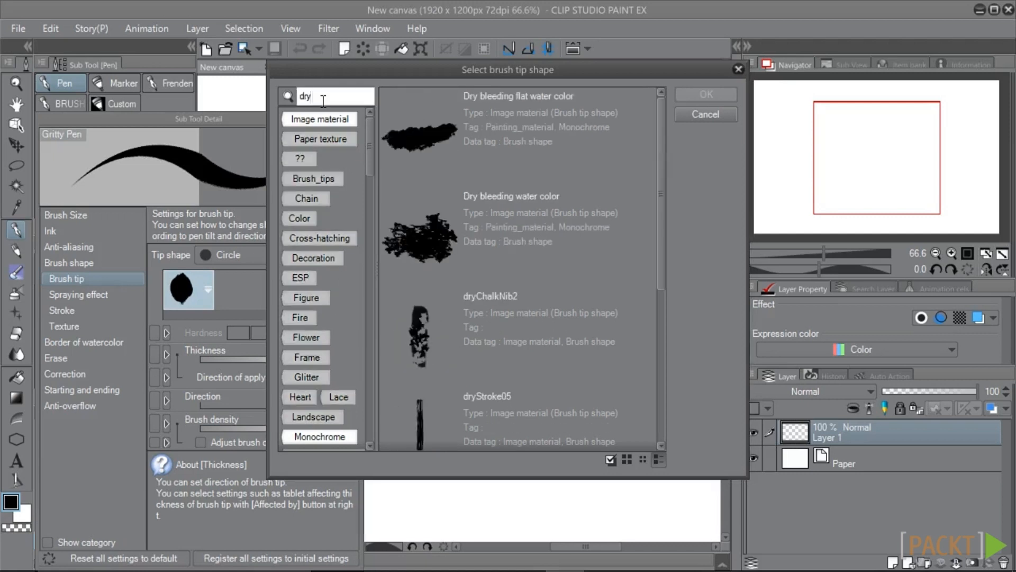
click(532, 117)
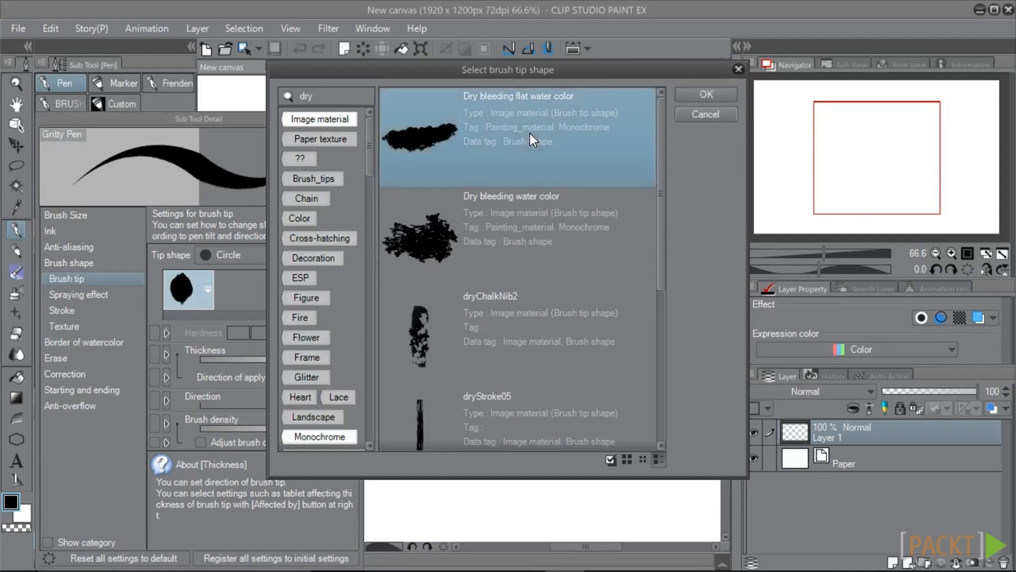
click(689, 93)
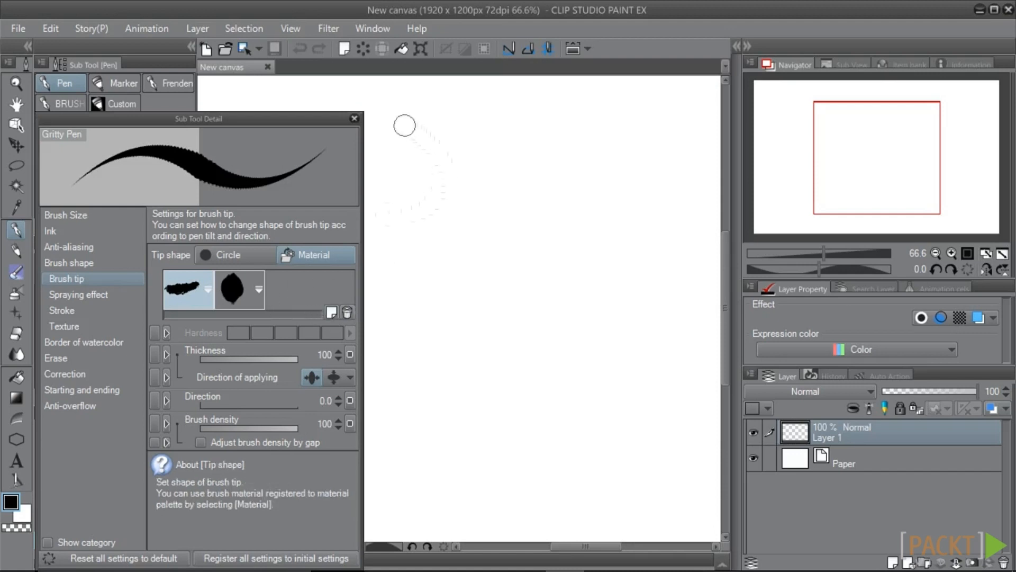
mouse_move(394, 106)
mouse_down()
mouse_move(426, 142)
mouse_move(462, 283)
mouse_move(454, 451)
mouse_up()
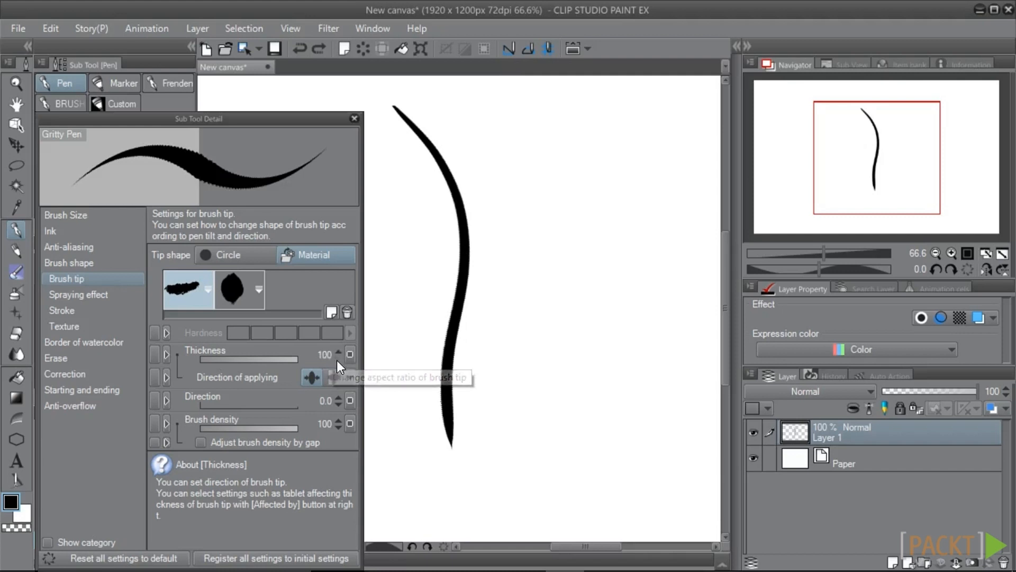
Set the brush tip thickness to 70 and switch its direction of applying to the other option.
click(325, 352)
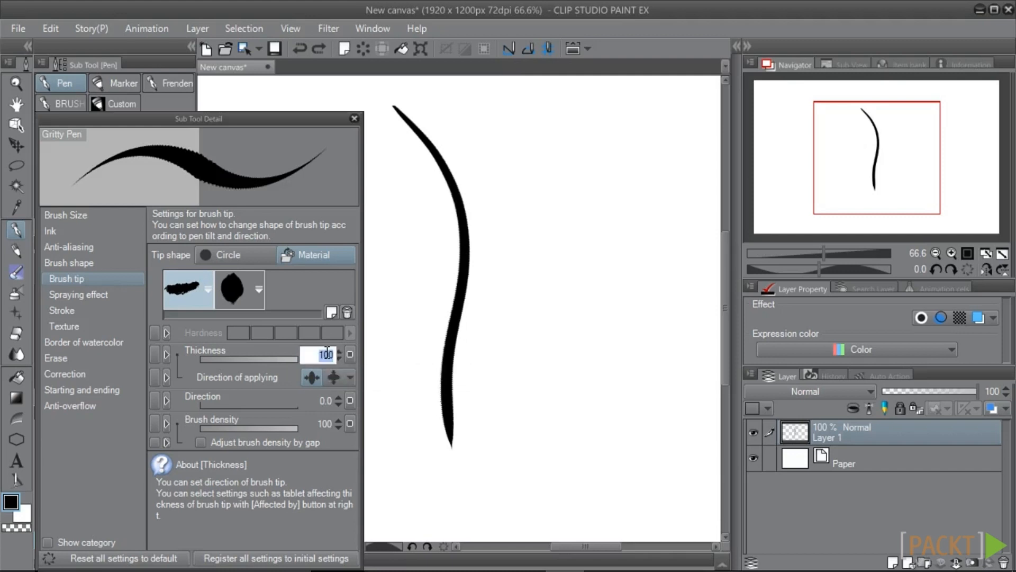
text(70)
key(Return)
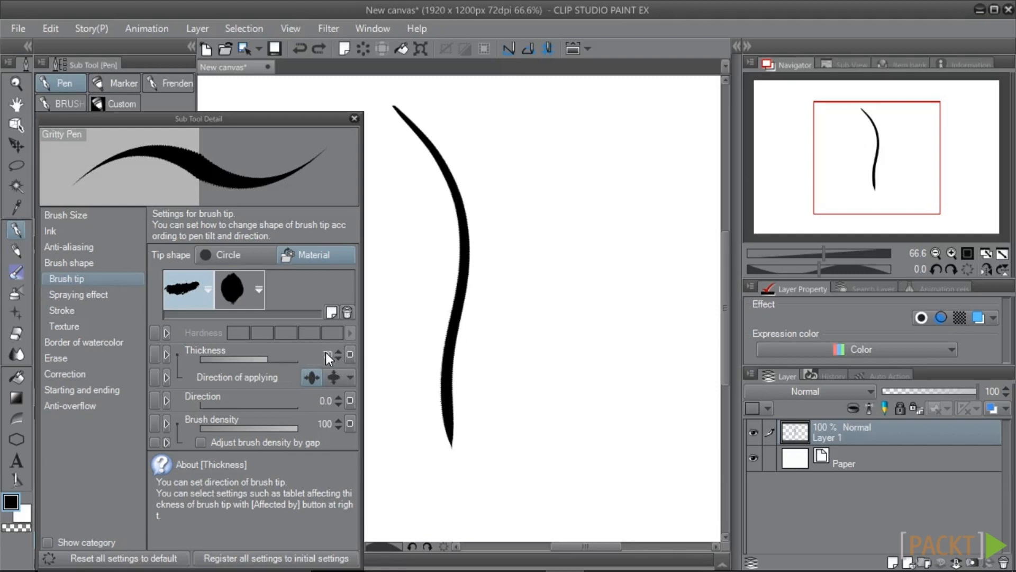
click(331, 380)
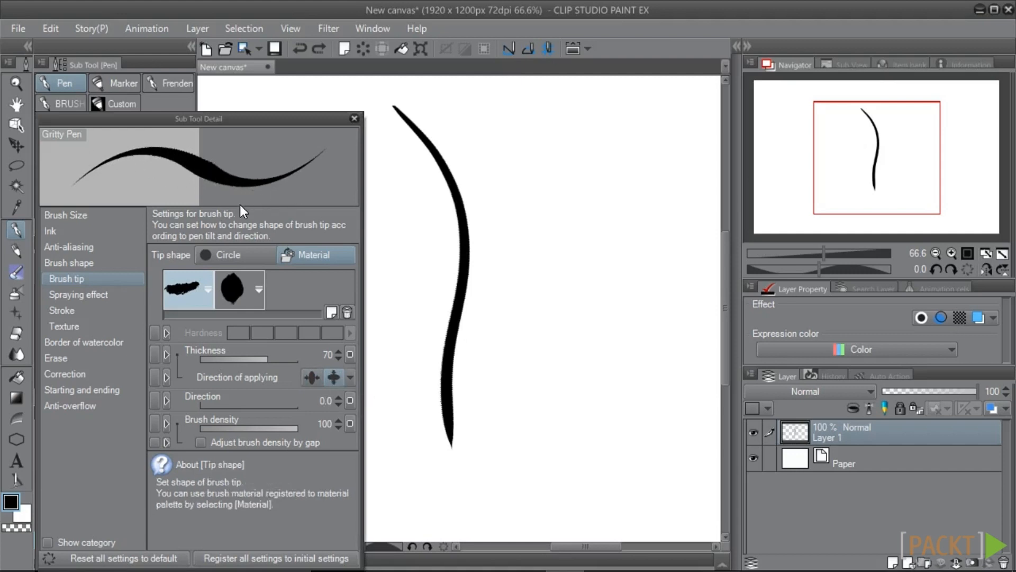
Make thickness respond to pen pressure with the curve pulled to 0% pressure and 100% output, and draw three long test strokes.
click(350, 355)
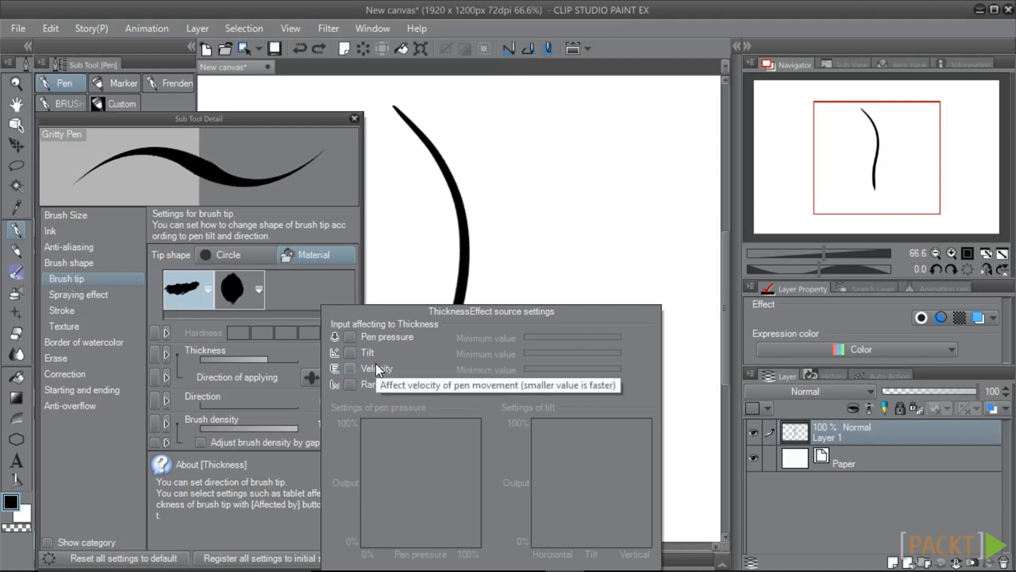
click(367, 333)
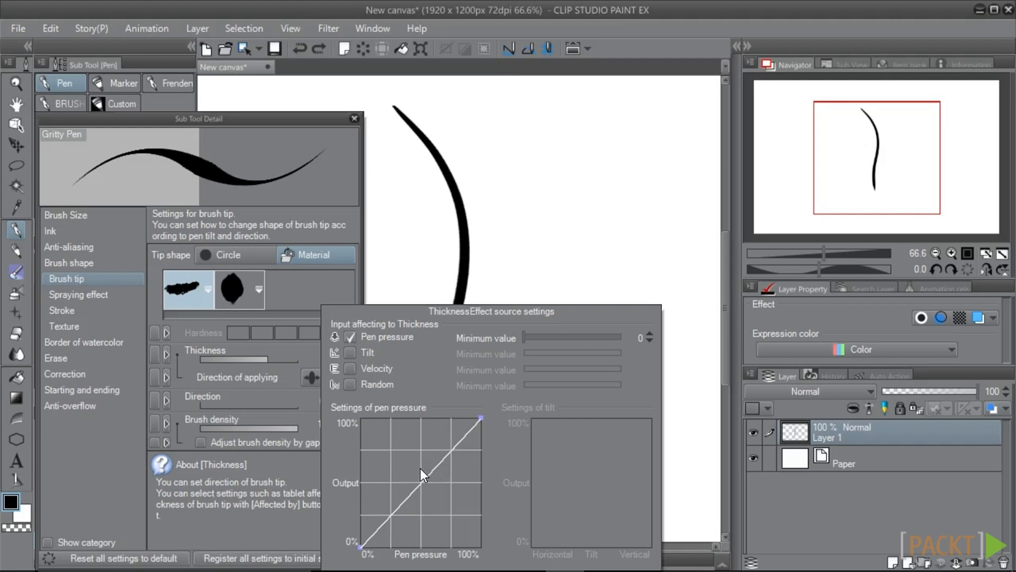
drag(422, 480, 351, 412)
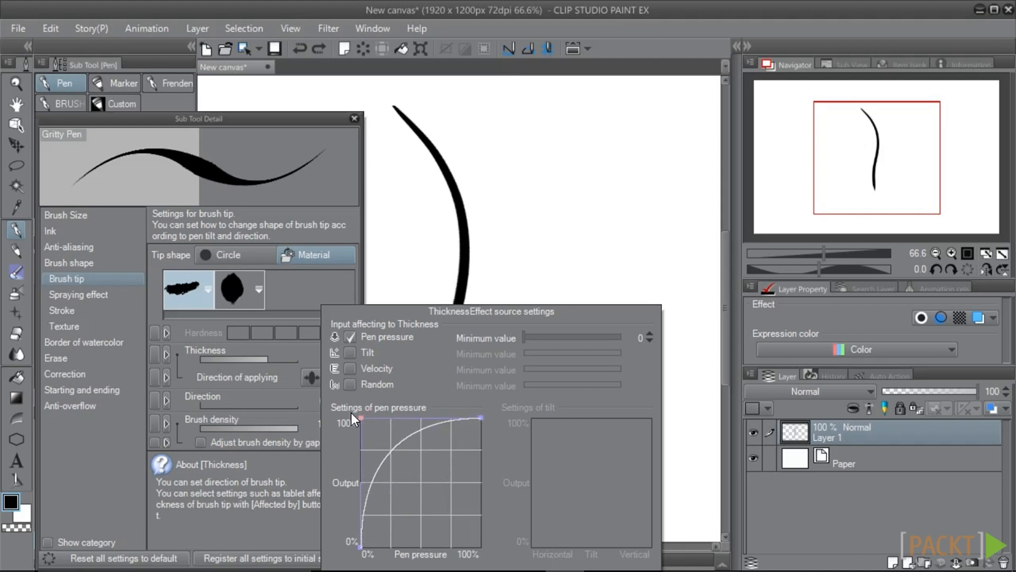
click(551, 147)
mouse_move(487, 100)
mouse_down()
mouse_move(576, 238)
mouse_move(551, 421)
mouse_up()
mouse_move(489, 124)
mouse_down()
mouse_move(526, 200)
mouse_move(497, 466)
mouse_up()
mouse_move(453, 98)
mouse_down()
mouse_move(490, 404)
mouse_move(474, 465)
mouse_up()
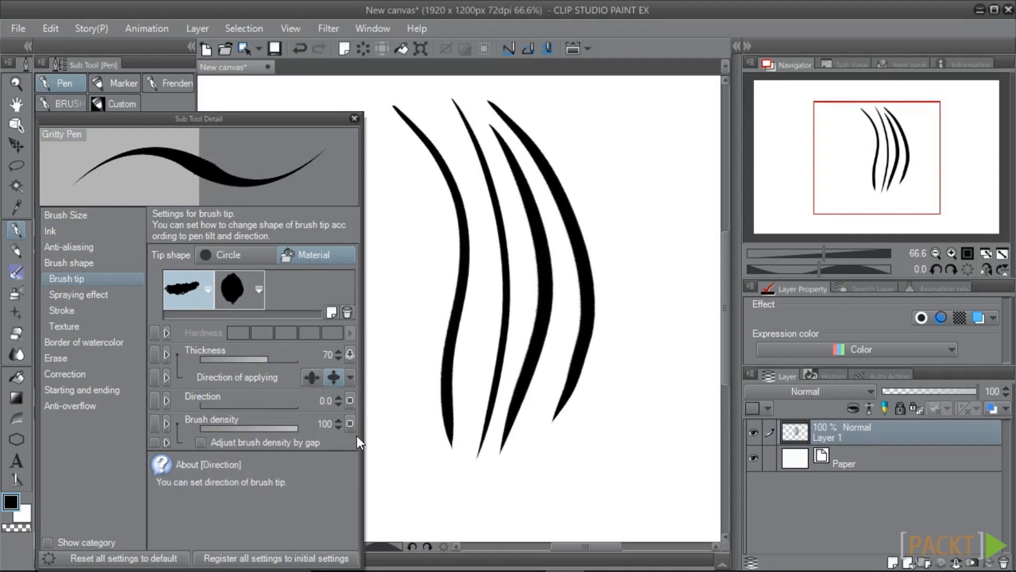
Pull the thickness pen pressure curve to 100% pressure and 0% output, and draw two long test strokes beside the others.
click(350, 354)
drag(363, 418, 481, 547)
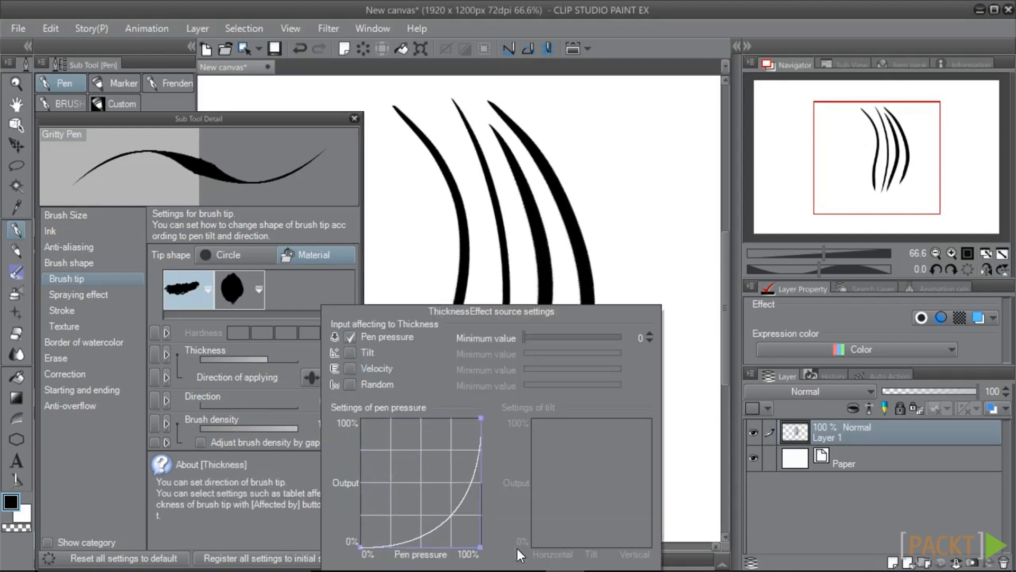
click(604, 172)
mouse_move(597, 131)
mouse_down()
mouse_move(634, 349)
mouse_move(563, 507)
mouse_up()
drag(596, 164, 527, 519)
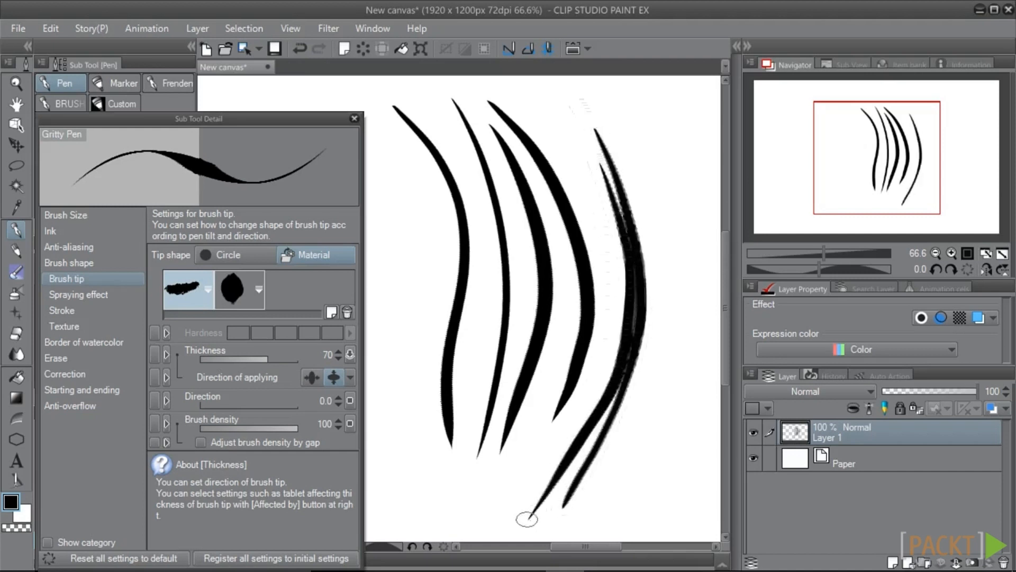
Reshape the thickness pressure curve through a control point near 20% pressure and 70% output, and enable Random with a minimum value of 13.
click(350, 355)
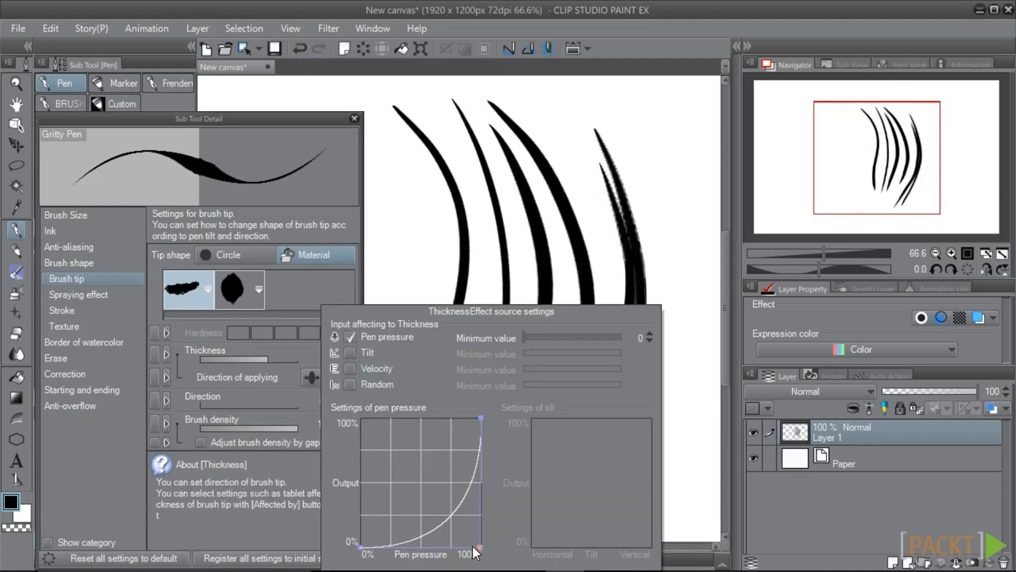
drag(478, 544, 386, 455)
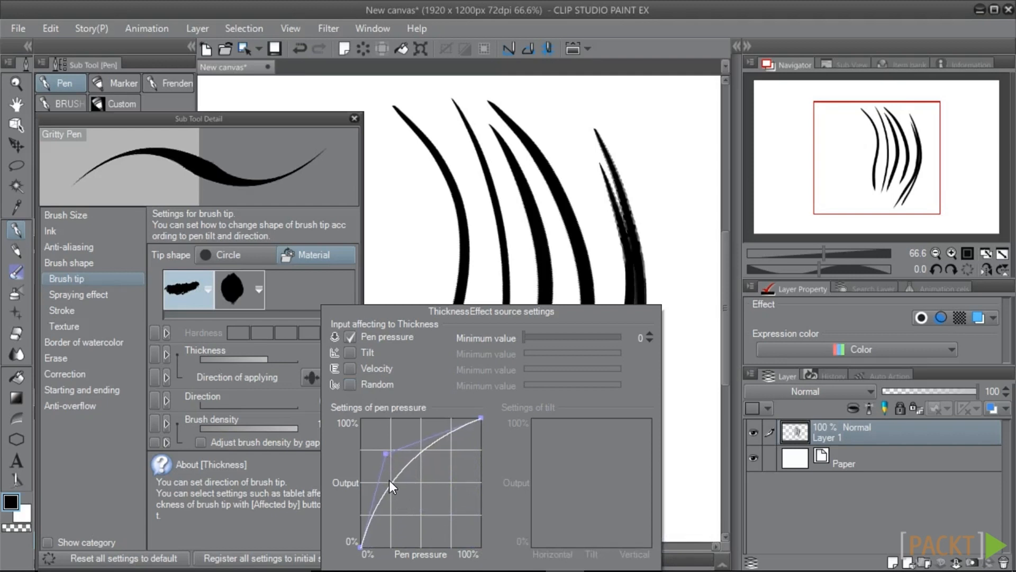
click(351, 385)
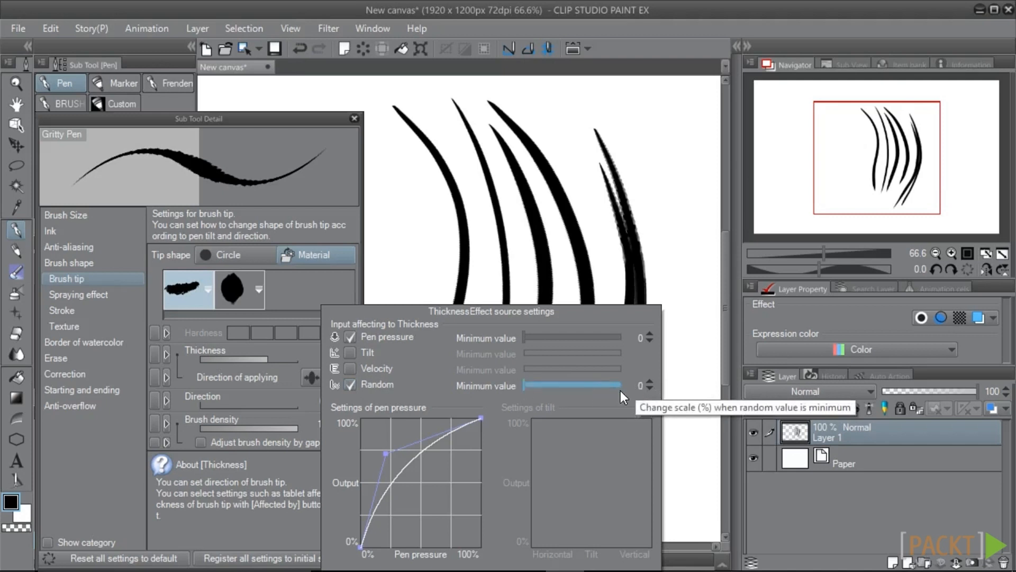
click(642, 386)
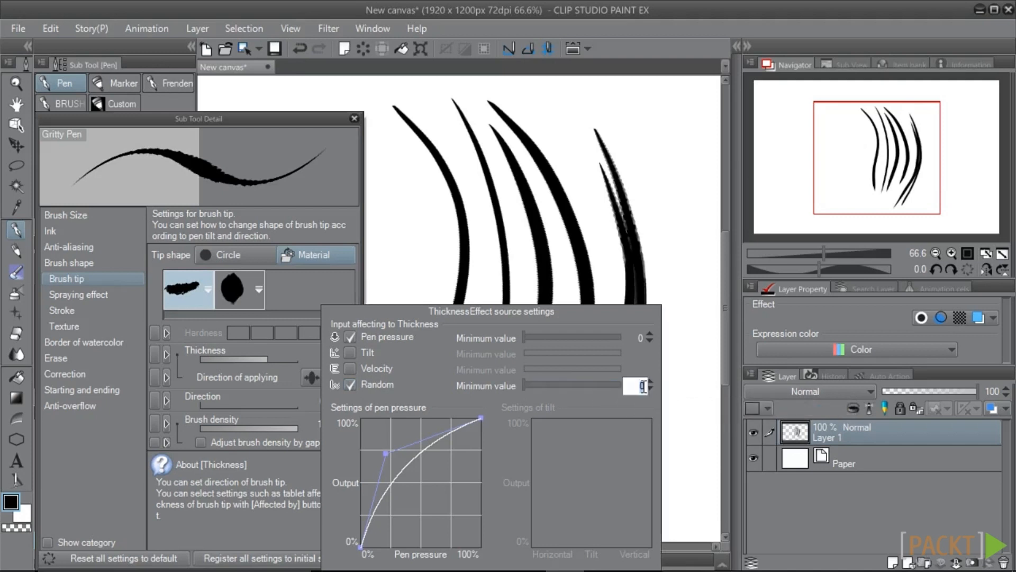
text(13)
key(Return)
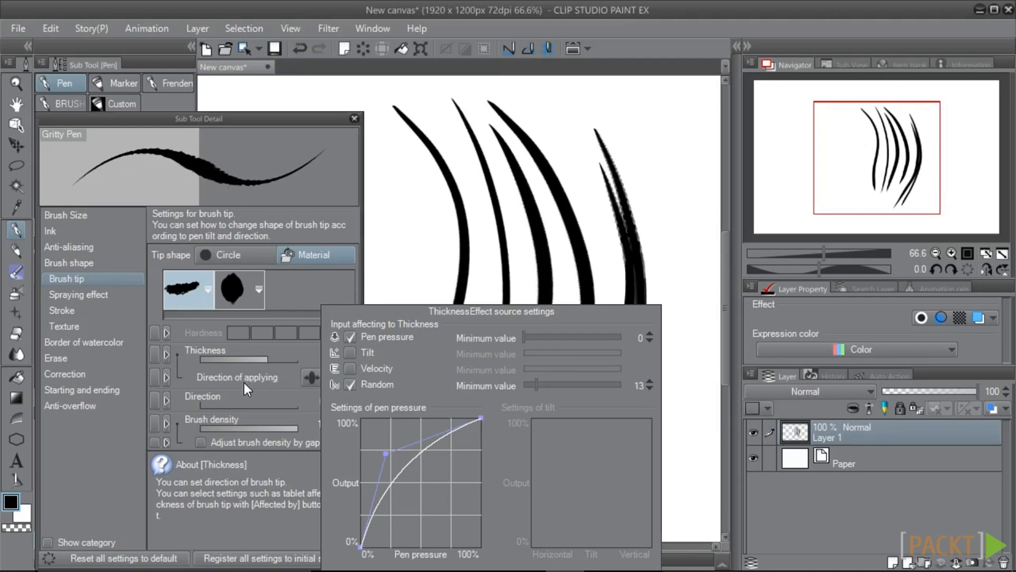
Make the brush tip direction follow the direction of the pen, with Random enabled at a degree of effect of 10.
click(193, 386)
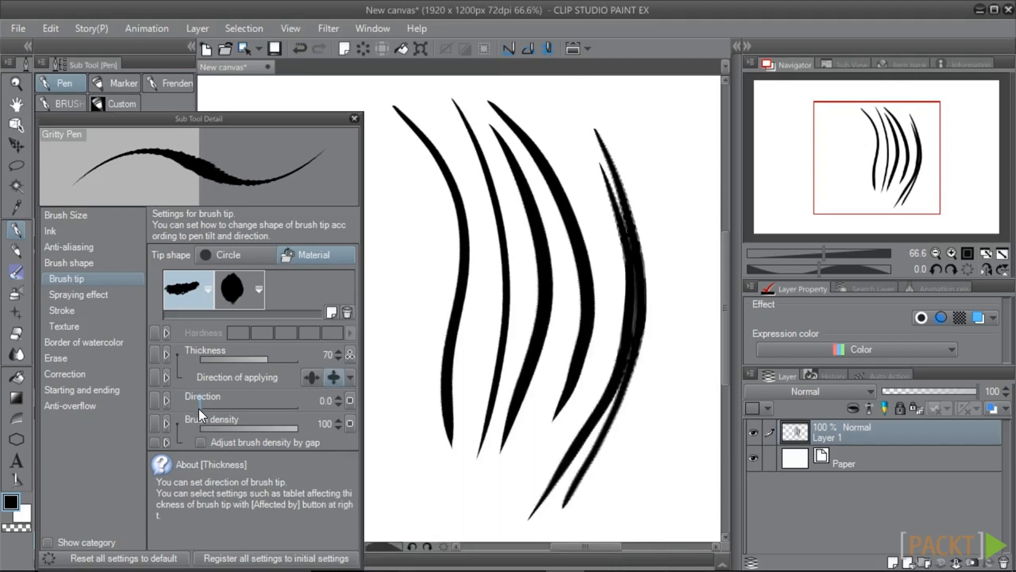
click(350, 401)
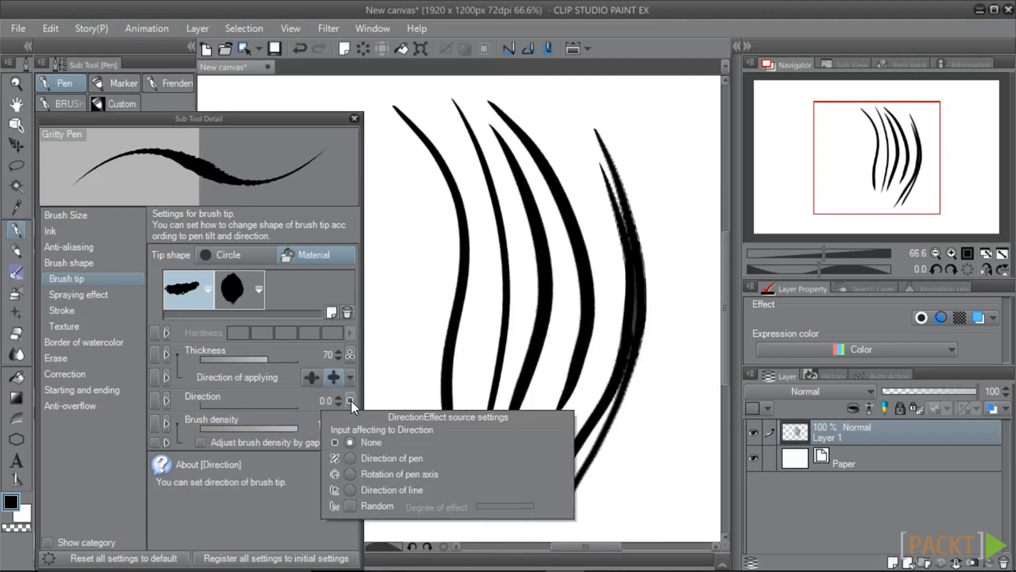
click(350, 459)
click(350, 507)
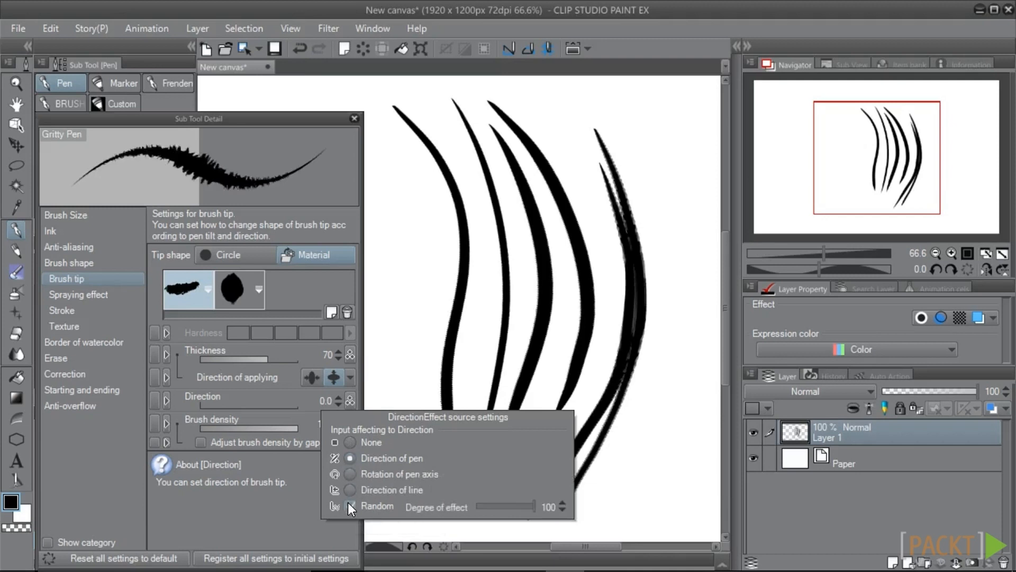
click(548, 507)
text(10)
key(Return)
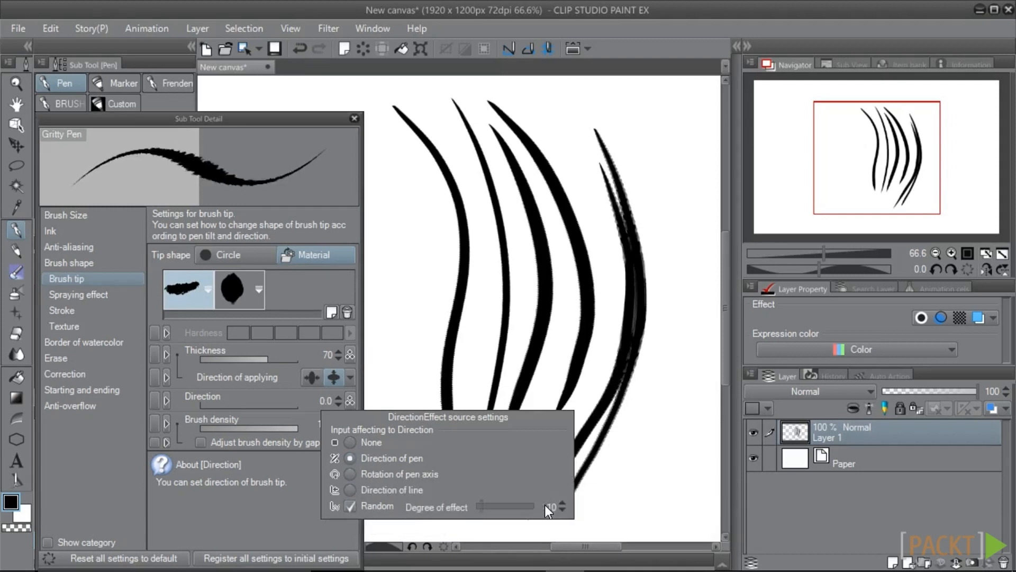
click(246, 500)
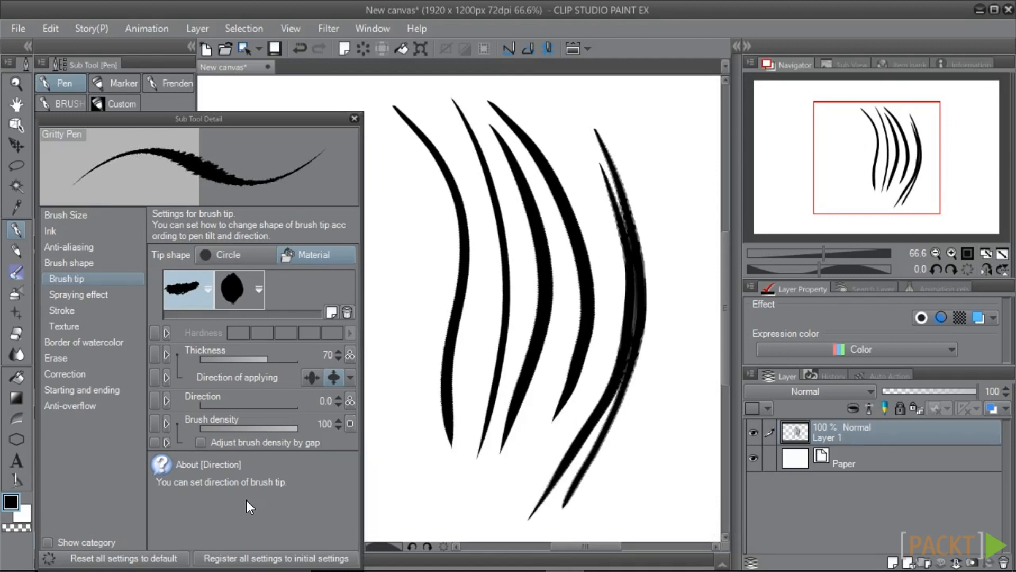
Enable adjusting brush density by gap and draw two long test strokes beside the existing ones.
click(201, 444)
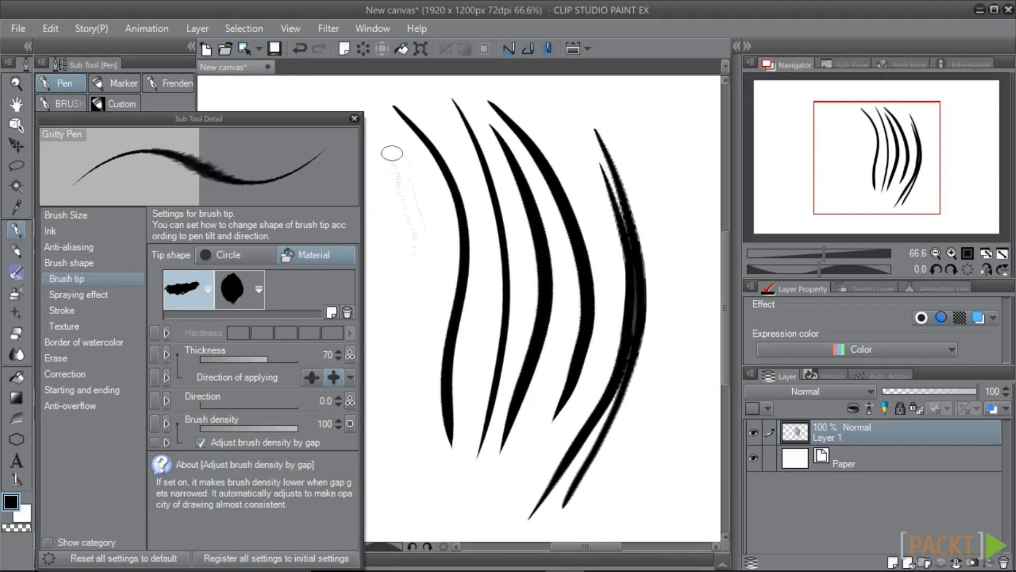
mouse_move(388, 144)
mouse_down()
mouse_move(412, 224)
mouse_move(408, 364)
mouse_up()
drag(388, 161, 431, 482)
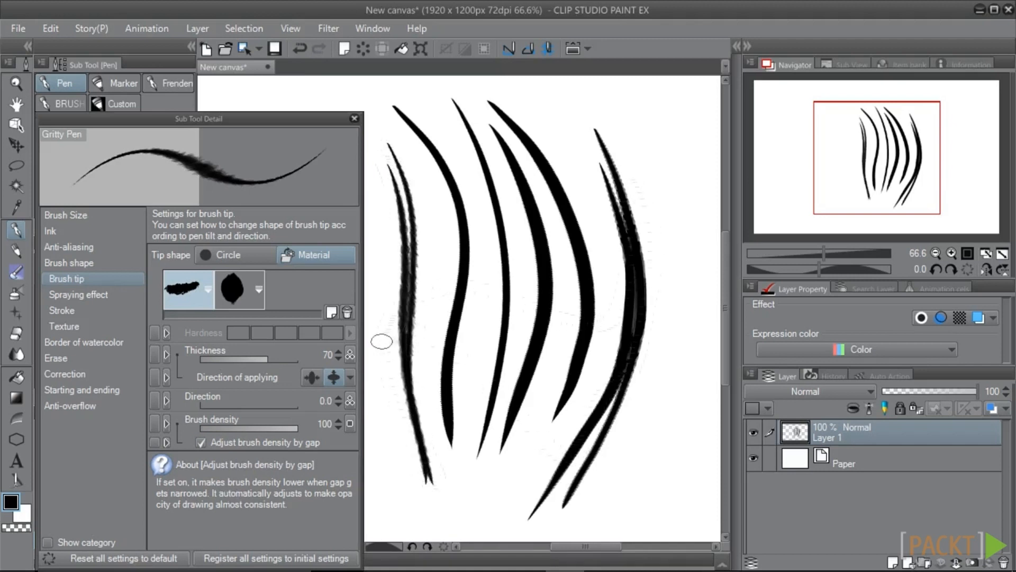
Turn off the pen's anti-aliasing and draw three long test strokes among the existing ones.
click(60, 246)
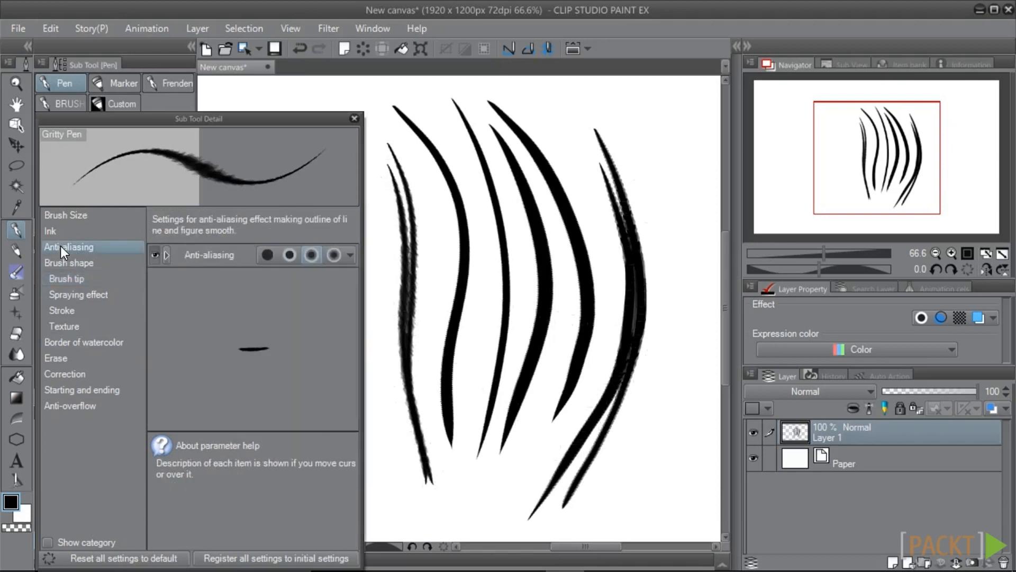
click(268, 255)
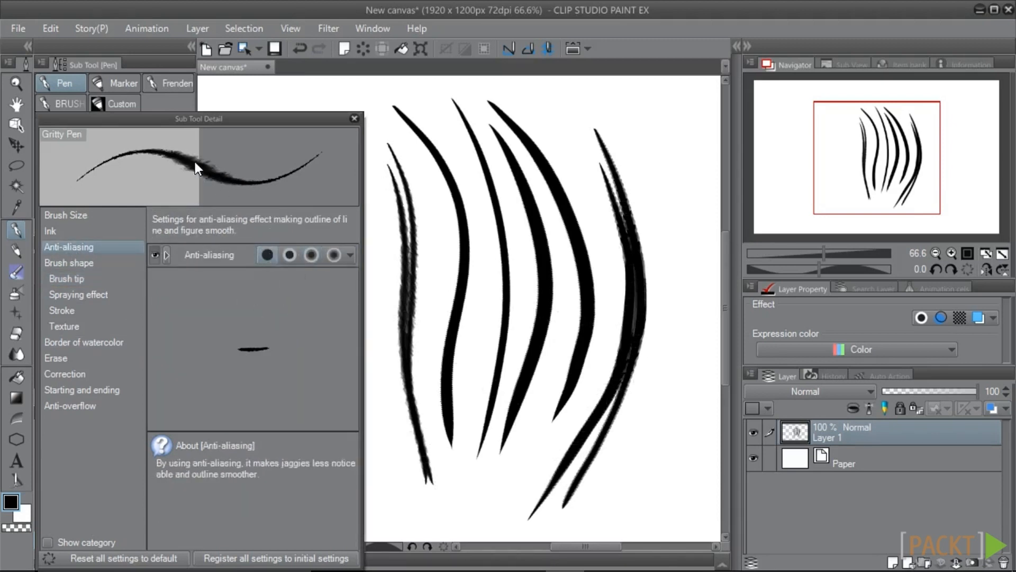
drag(414, 158, 439, 462)
drag(440, 219, 442, 505)
drag(480, 241, 474, 522)
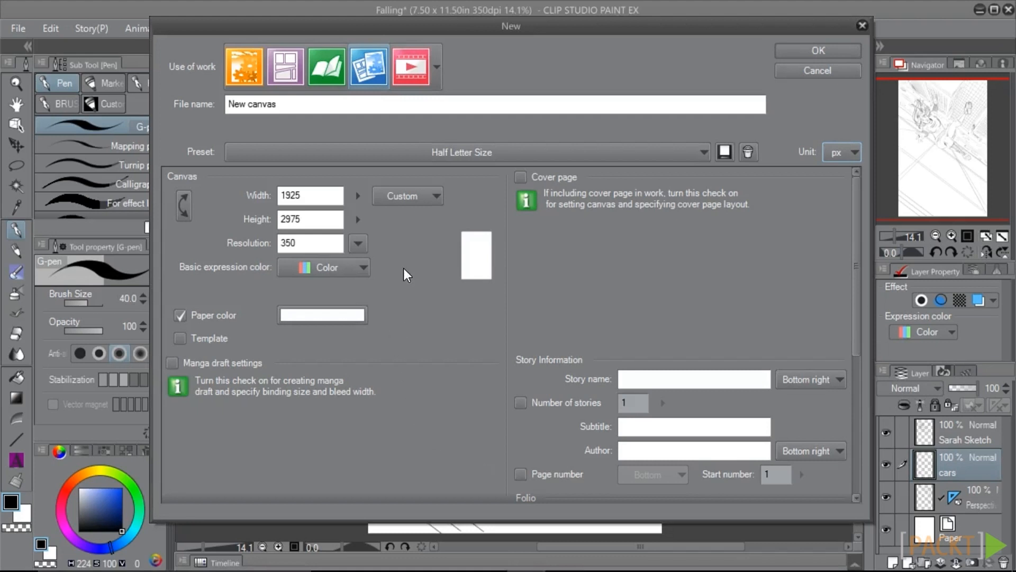
Create a new canvas with a resolution of 300 dpi and the paper color disabled.
click(359, 243)
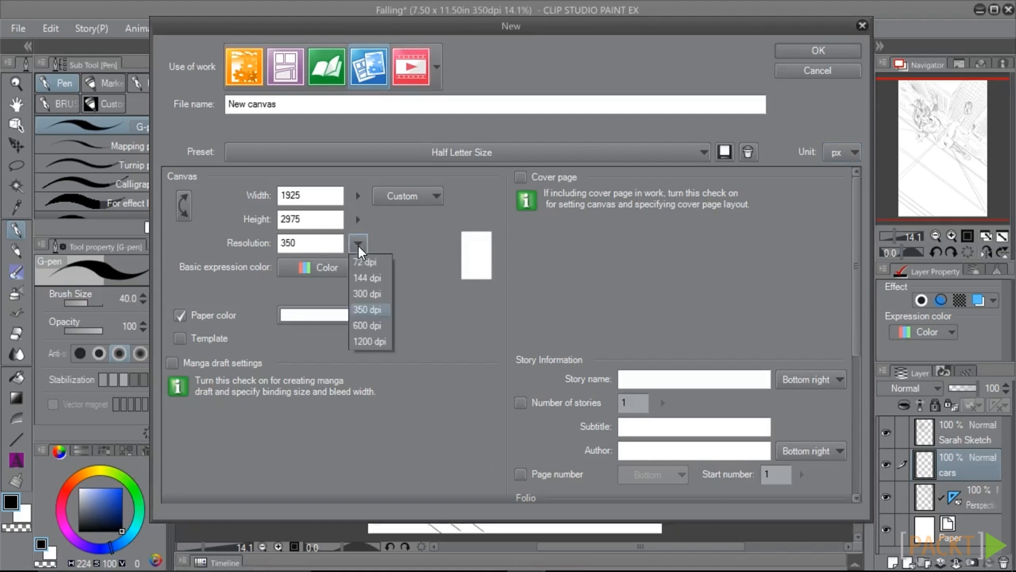
click(355, 291)
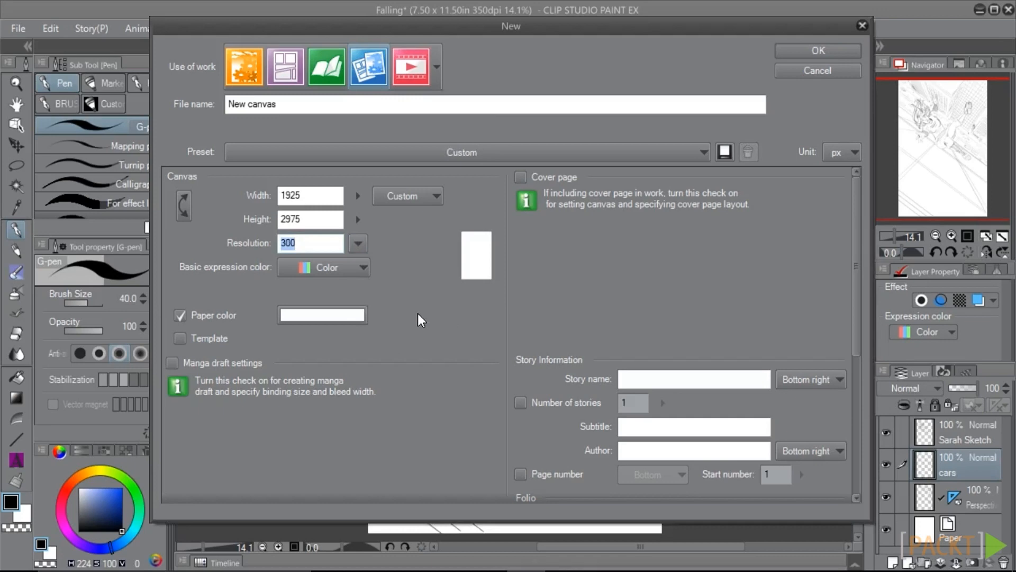
click(180, 315)
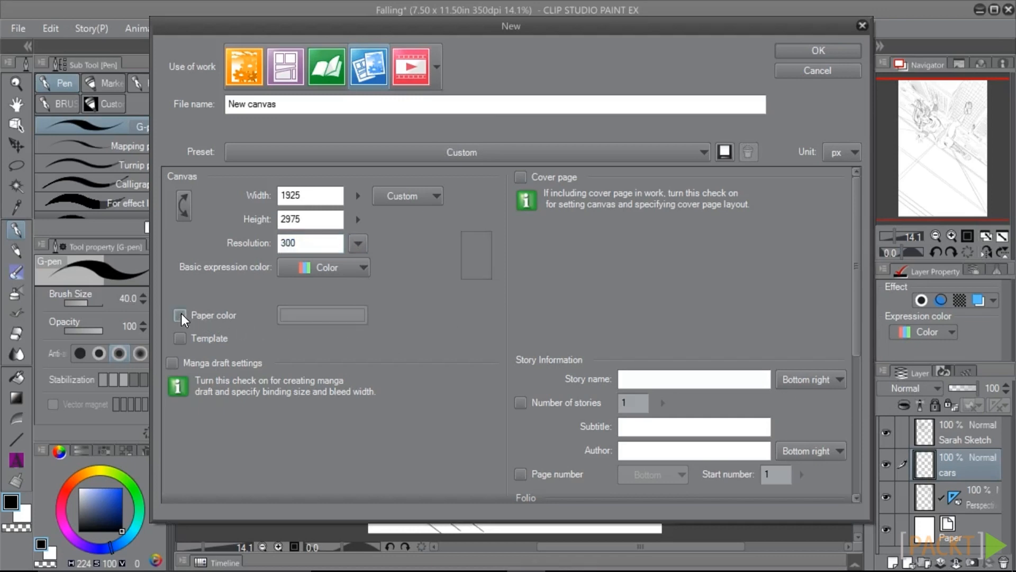
click(819, 50)
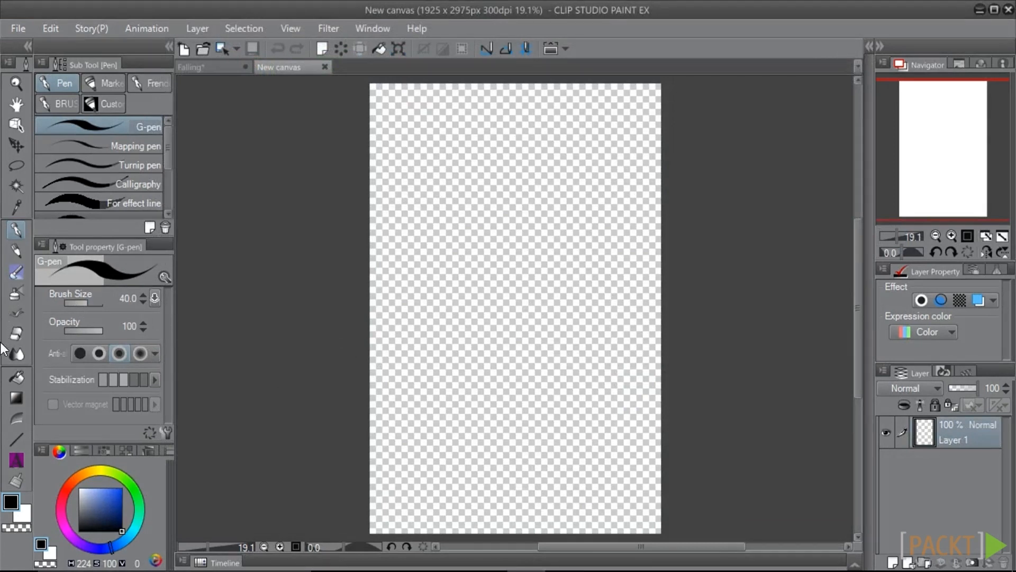
Draw a closed five-sided notched shard outline with the Polyline tool in the canvas's upper left area.
click(17, 439)
click(89, 171)
click(403, 137)
click(442, 153)
click(448, 105)
click(534, 155)
click(423, 223)
double_click(402, 137)
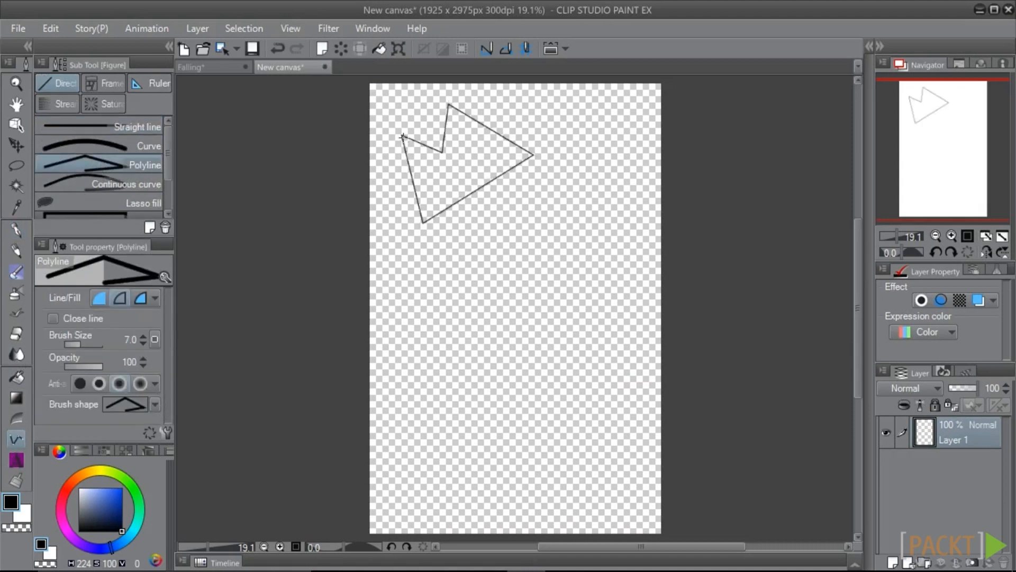
Add a layer beneath the outline layer and select the shard's interior with the Polyline marquee, following its corners.
click(893, 563)
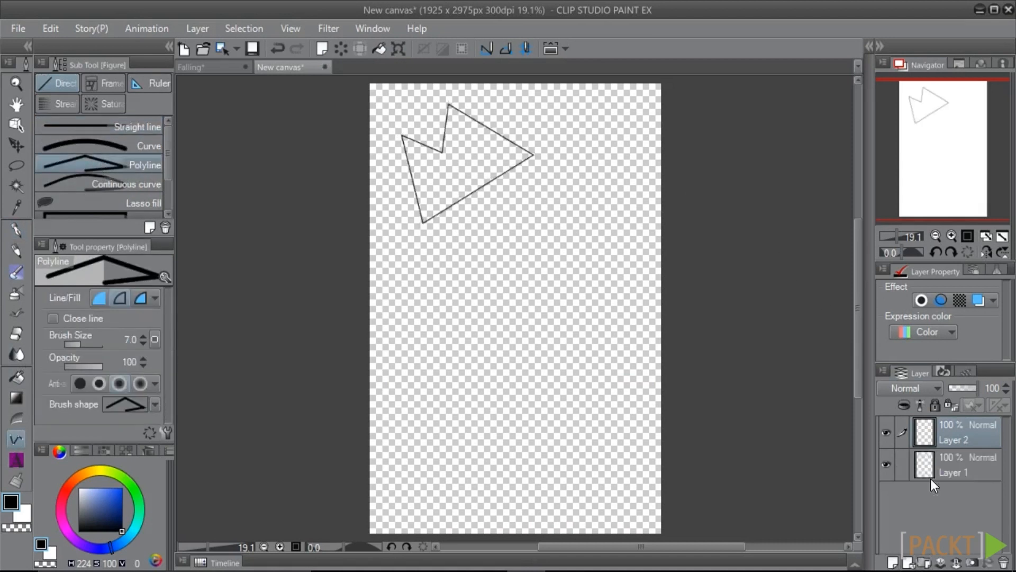
drag(946, 427, 961, 465)
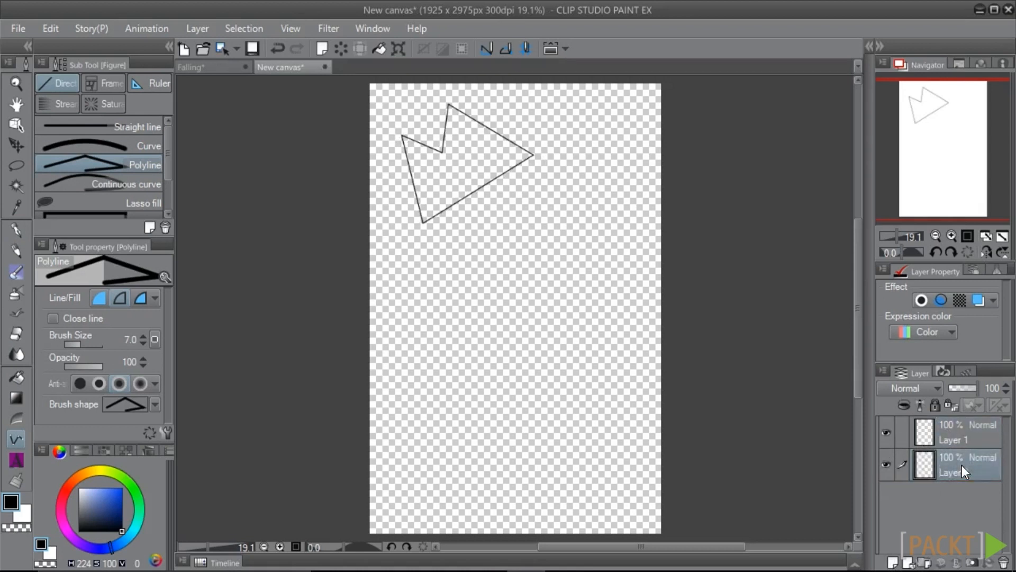
click(12, 172)
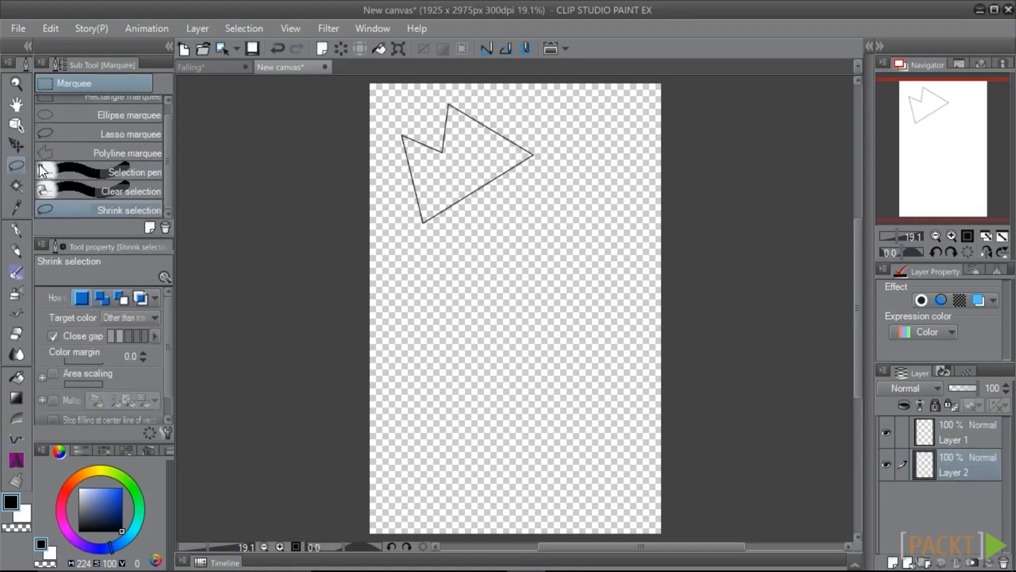
click(108, 149)
scroll(488, 168, up, 5)
drag(384, 197, 386, 332)
click(609, 272)
click(391, 142)
click(375, 265)
click(272, 221)
click(326, 446)
click(609, 272)
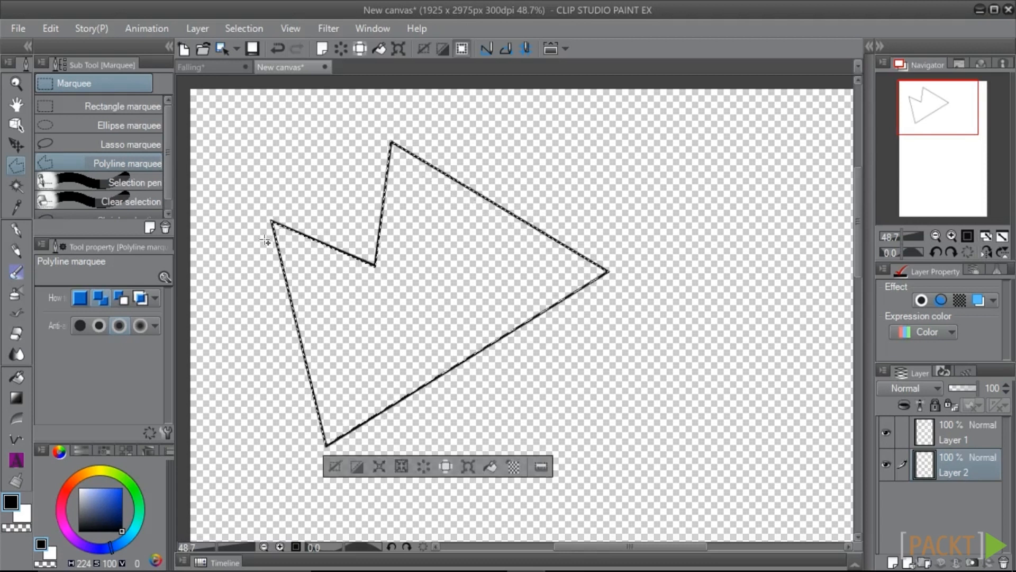
Fill the shard selection with white and deselect it.
drag(96, 507, 78, 487)
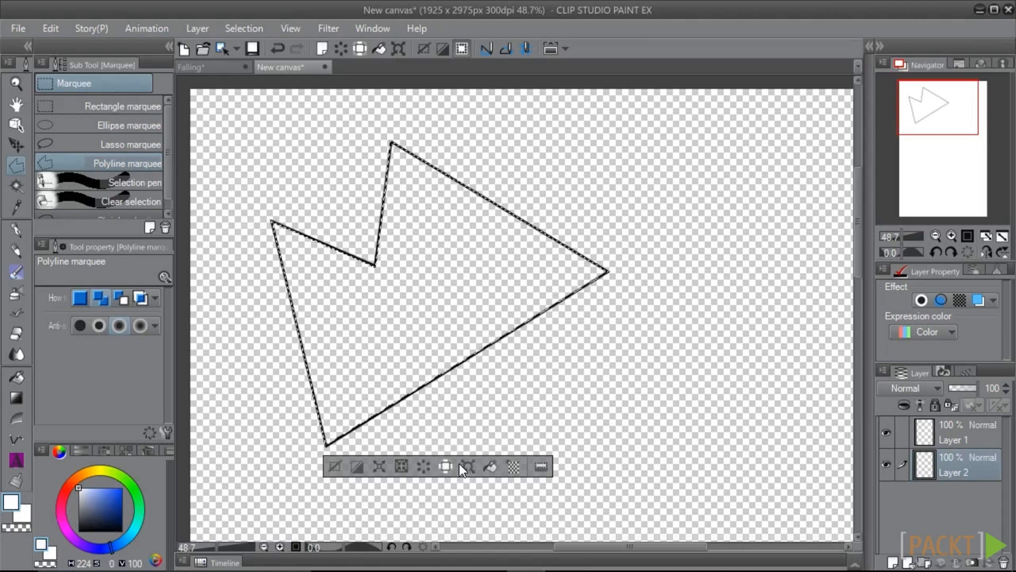
click(491, 466)
key(ctrl+d)
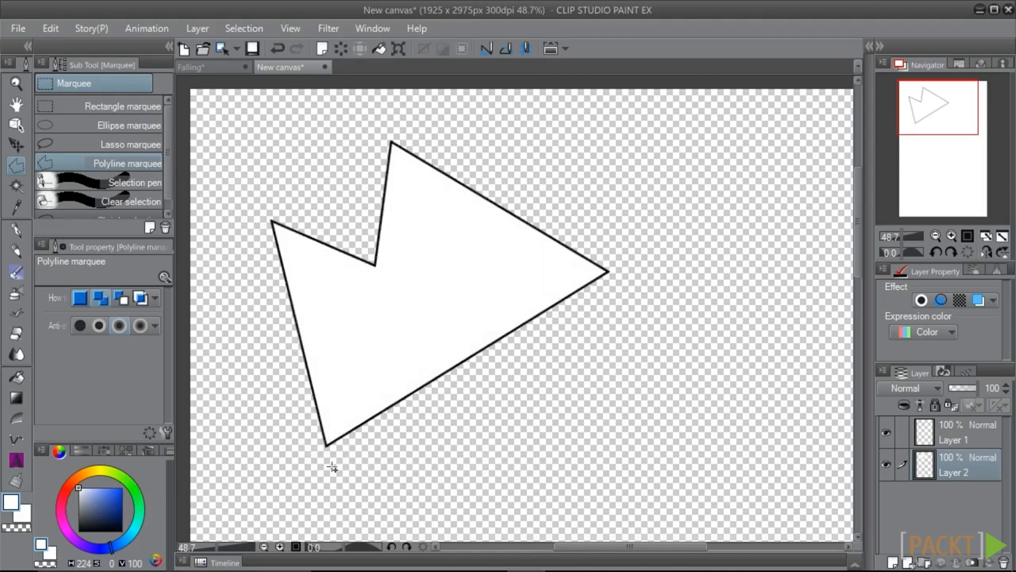
Set the white fill layer's opacity to 50% and merge the outline layer down into it.
click(993, 388)
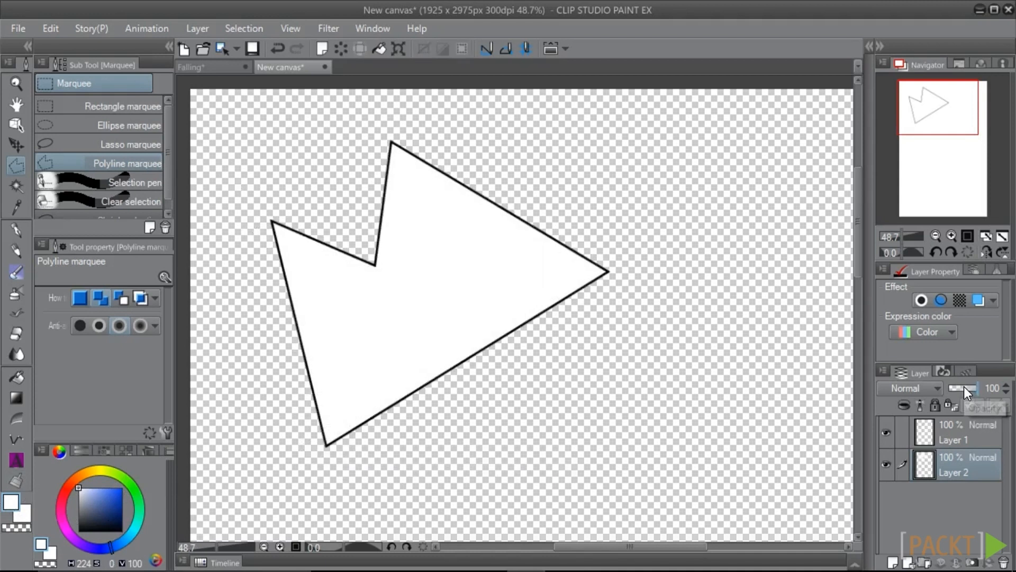
text(50)
key(Return)
click(962, 441)
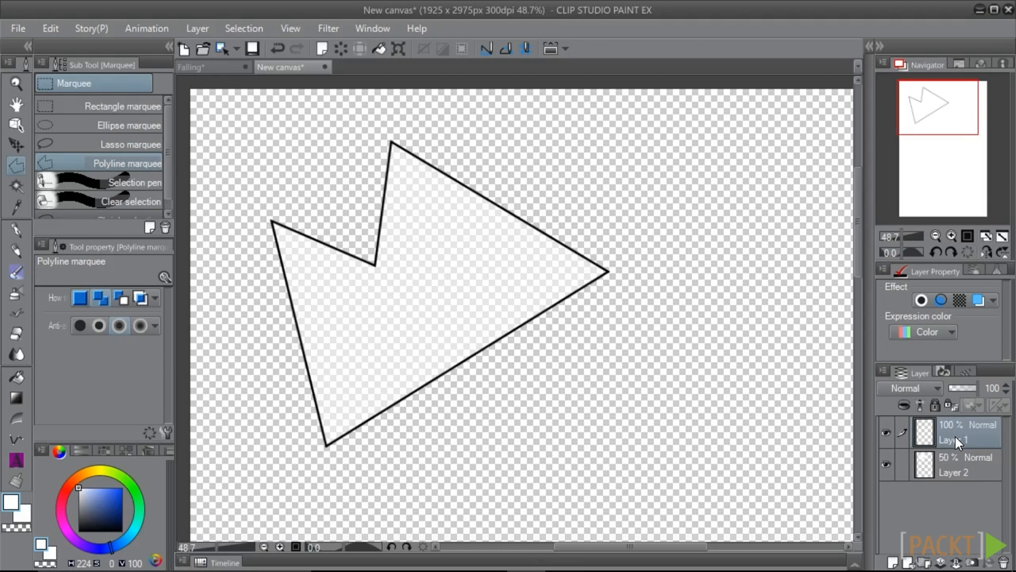
key(ctrl+e)
Add a new layer and draw a closed black triangle with the Polyline tool to the right of the first shard.
click(907, 563)
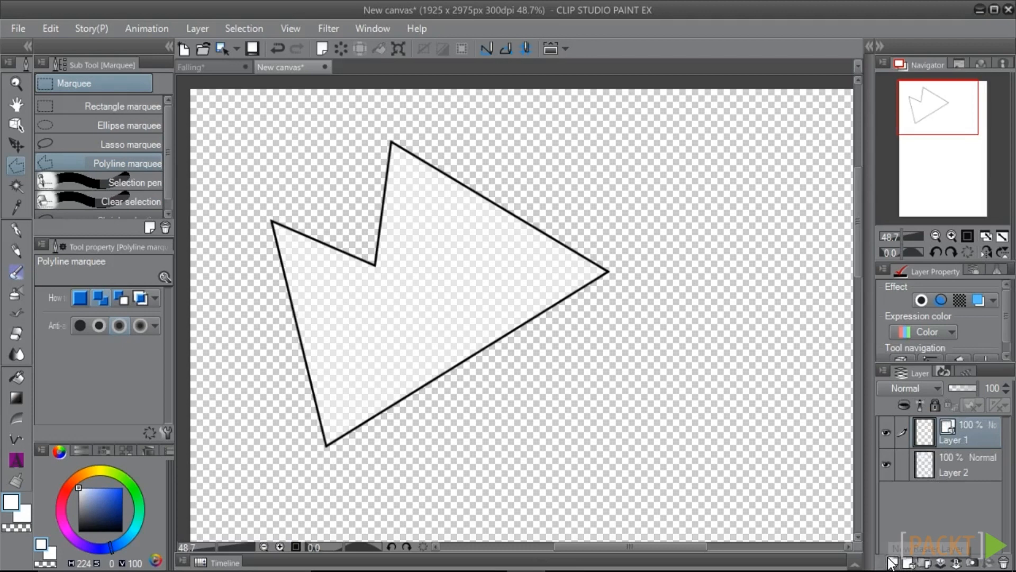
drag(633, 406, 470, 363)
click(16, 439)
click(641, 123)
click(429, 390)
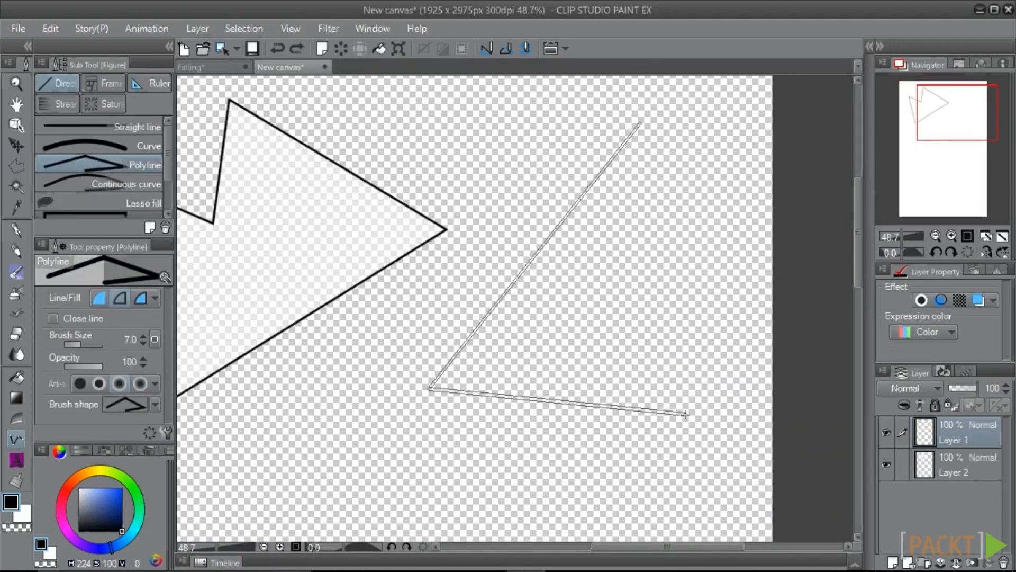
click(687, 417)
click(640, 123)
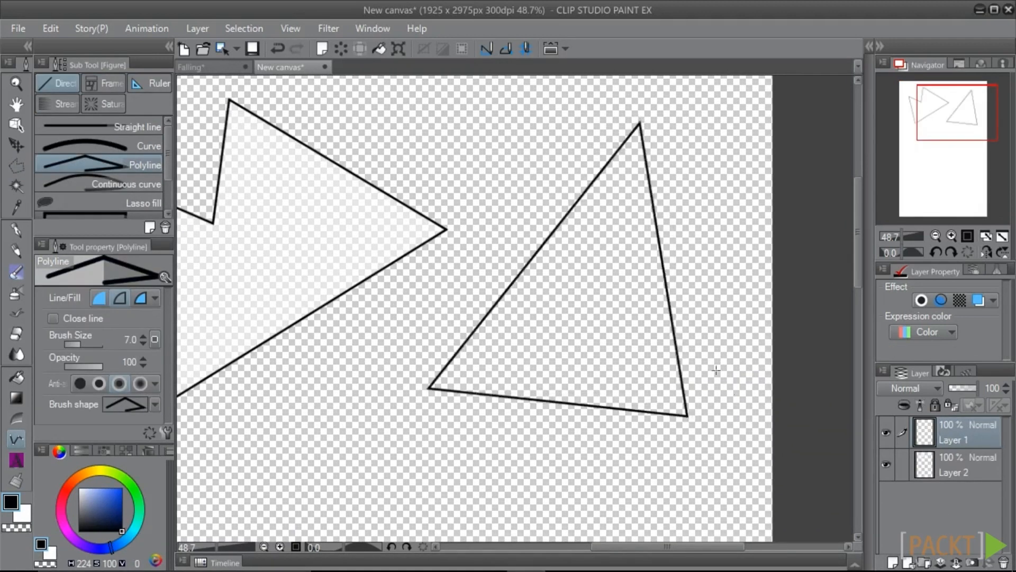
Add a layer beneath the triangle outline and fill the triangle with white using the Refer other layers fill.
click(893, 563)
drag(948, 437, 942, 479)
click(17, 377)
key(x)
click(95, 379)
click(512, 335)
Lower the opacity of the triangle's white fill layer and merge the triangle outline down into it.
click(964, 388)
click(949, 442)
key(ctrl+e)
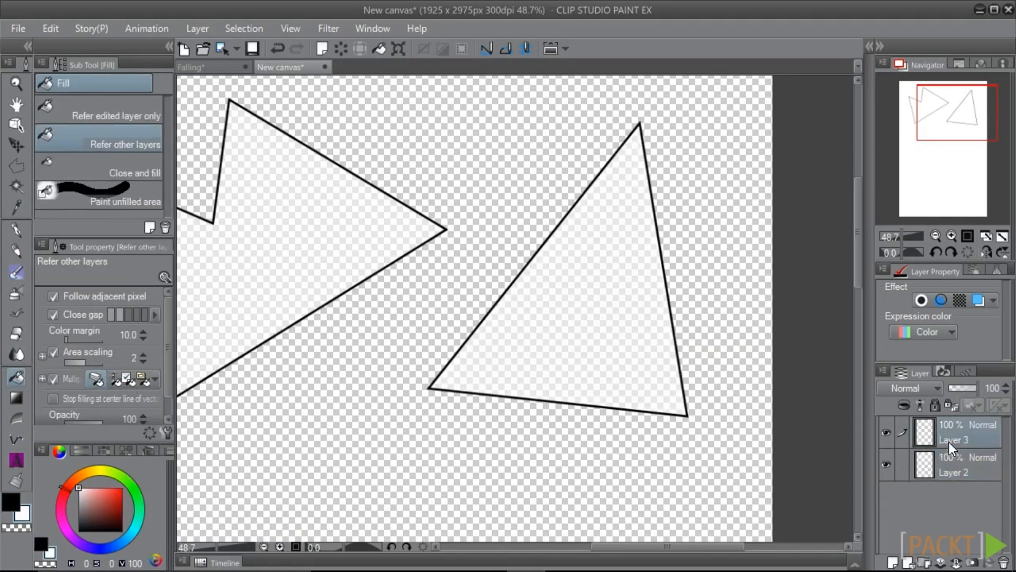
Add a new layer and draw a closed black triangle with the Polyline tool below the first shard.
scroll(262, 384, down, 2)
drag(265, 386, 436, 304)
click(893, 563)
click(16, 439)
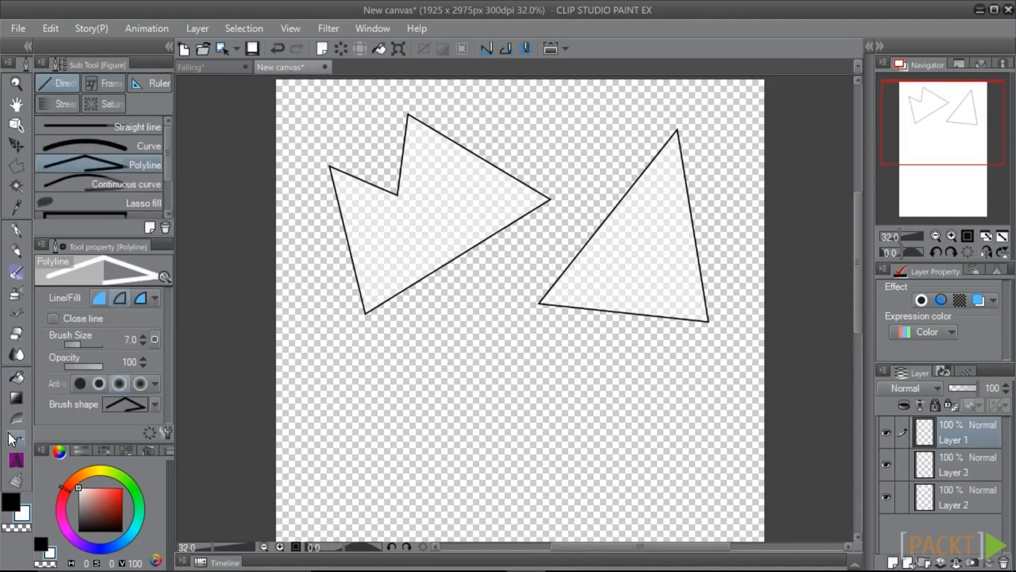
click(10, 501)
click(515, 472)
click(400, 523)
click(310, 325)
click(515, 473)
Add a layer beneath the third shard's outline and fill the shard with white.
click(893, 563)
drag(956, 434, 957, 467)
click(16, 378)
click(23, 513)
click(444, 470)
Lower the opacity of the third shard's white fill layer and merge its outline down into it.
click(10, 502)
scroll(613, 443, down, 1)
drag(613, 444, 551, 269)
scroll(475, 230, down, 1)
drag(475, 230, 456, 304)
click(964, 388)
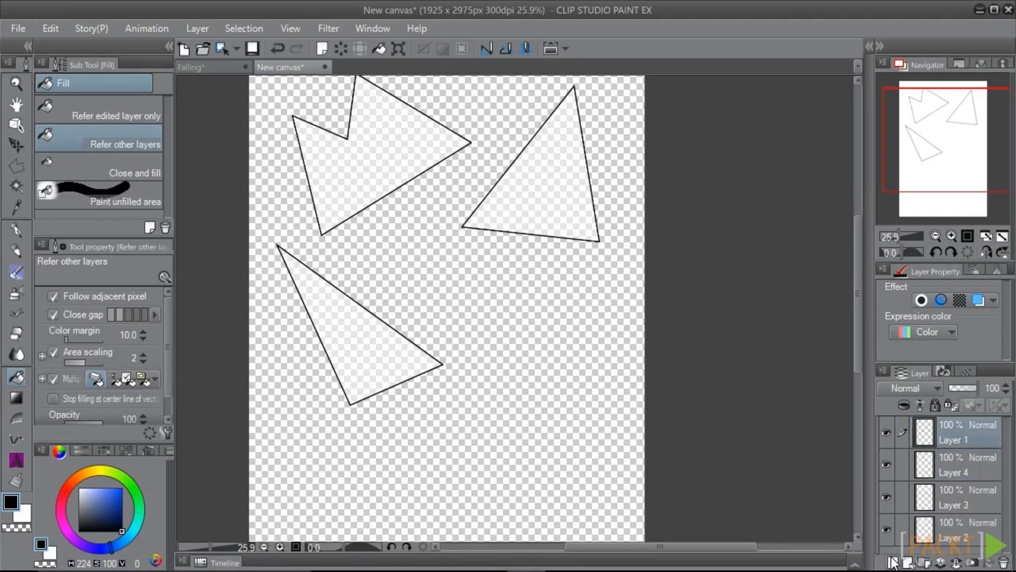
Draw a closed five-sided notched shard outline with the Polyline tool below the upper right triangle.
click(16, 440)
click(614, 310)
click(450, 271)
click(487, 306)
click(454, 308)
click(591, 418)
click(615, 310)
Add a layer beneath the fourth shard's outline and fill the shard with white.
click(893, 563)
drag(952, 440, 953, 476)
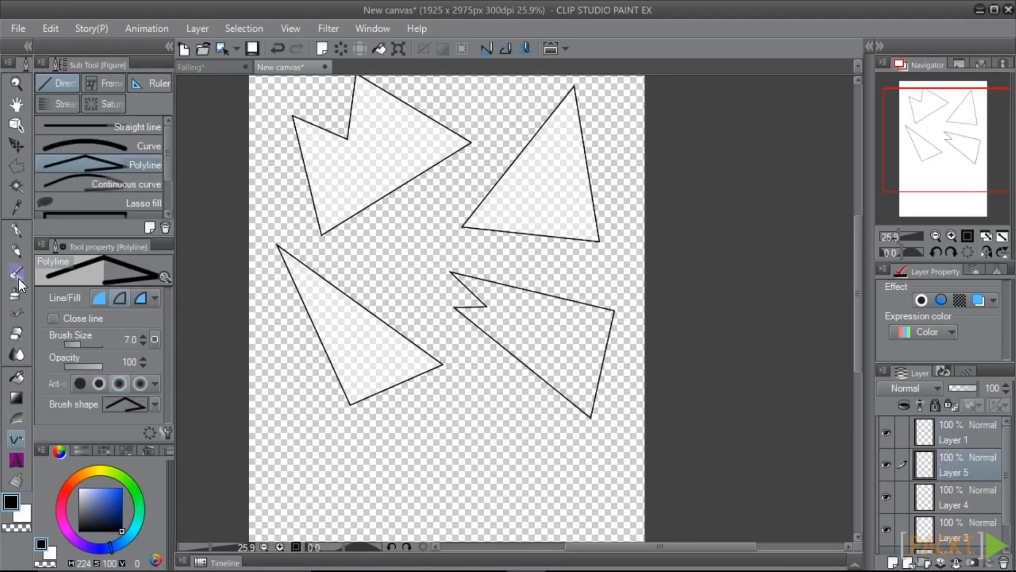
click(16, 377)
click(23, 514)
click(561, 339)
Lower the opacity of the fourth shard's white fill layer and merge its outline down into it.
click(963, 388)
click(1007, 392)
click(957, 439)
key(ctrl+e)
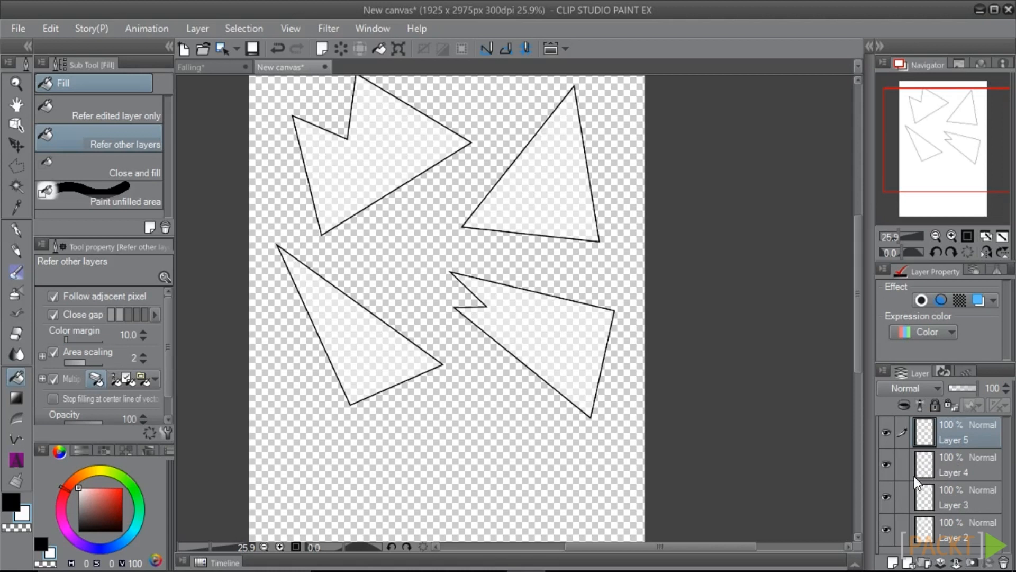
Hide Layer 4, Layer 3 and Layer 2 so only the fourth shard is shown.
click(887, 464)
click(887, 497)
click(887, 530)
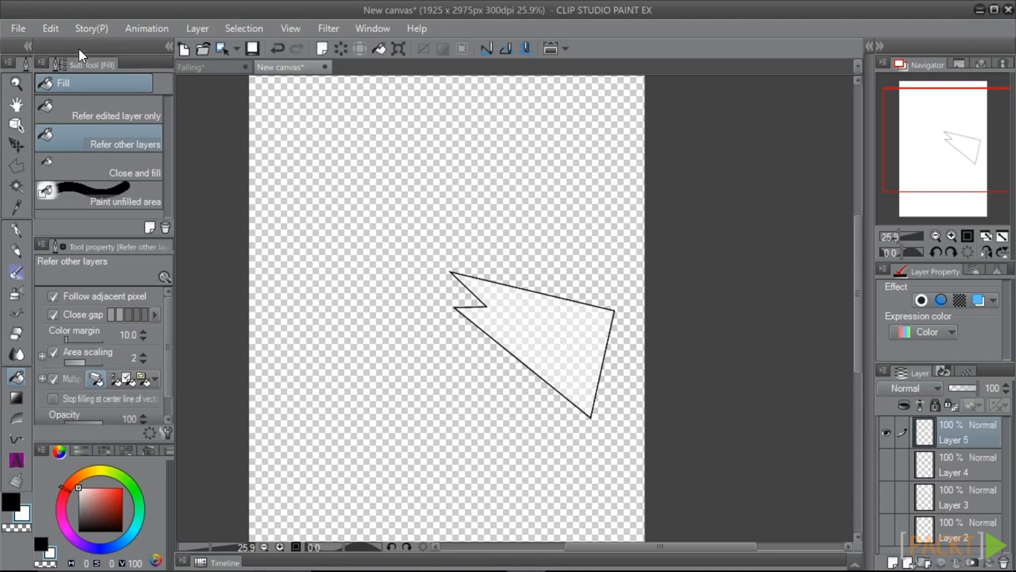
Register Layer 5's image as a material named "Glass Shard 05" for use as a brush tip shape, stored in Image material > Brush.
click(48, 29)
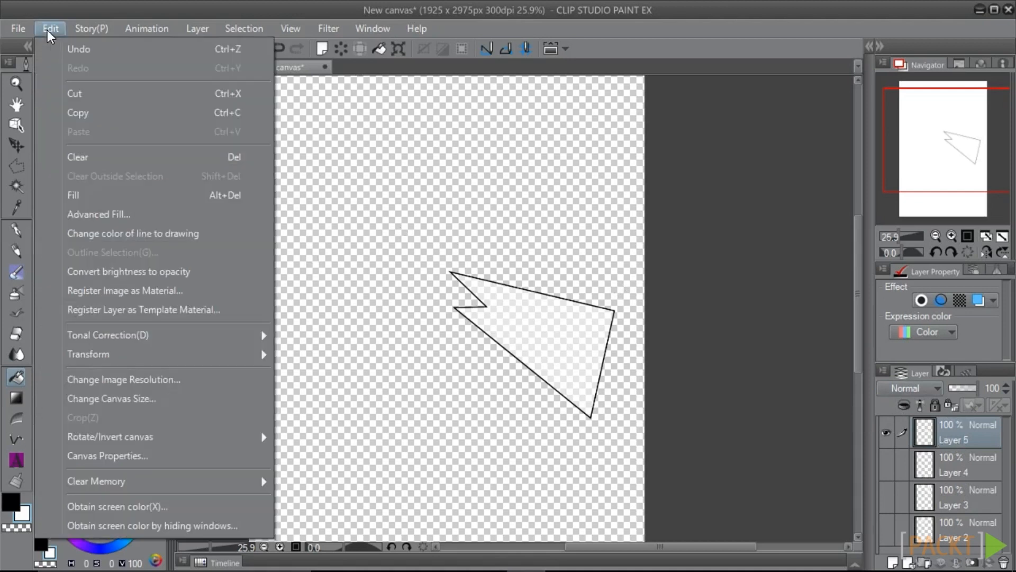
click(113, 291)
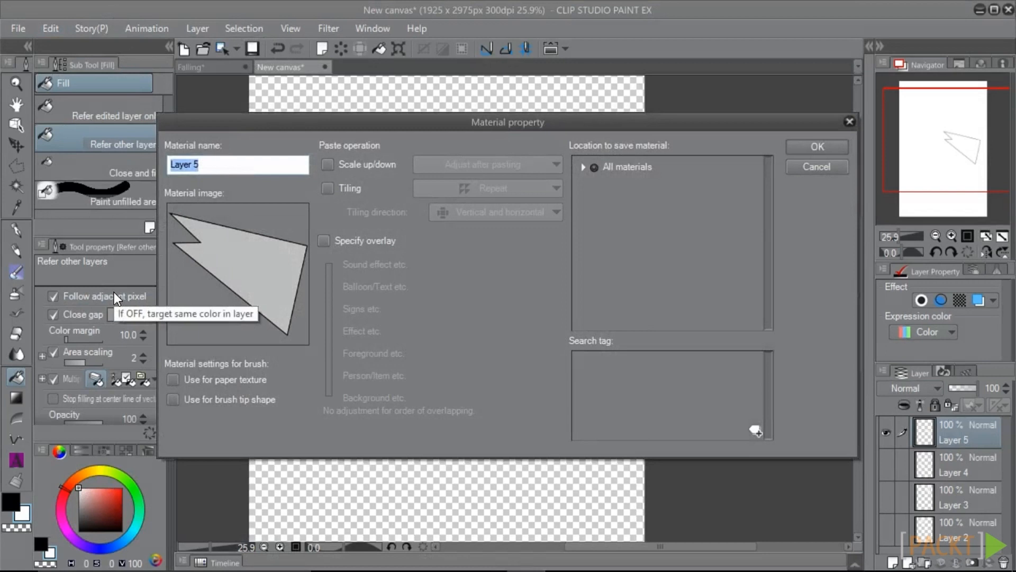
text(Glass Shard 05)
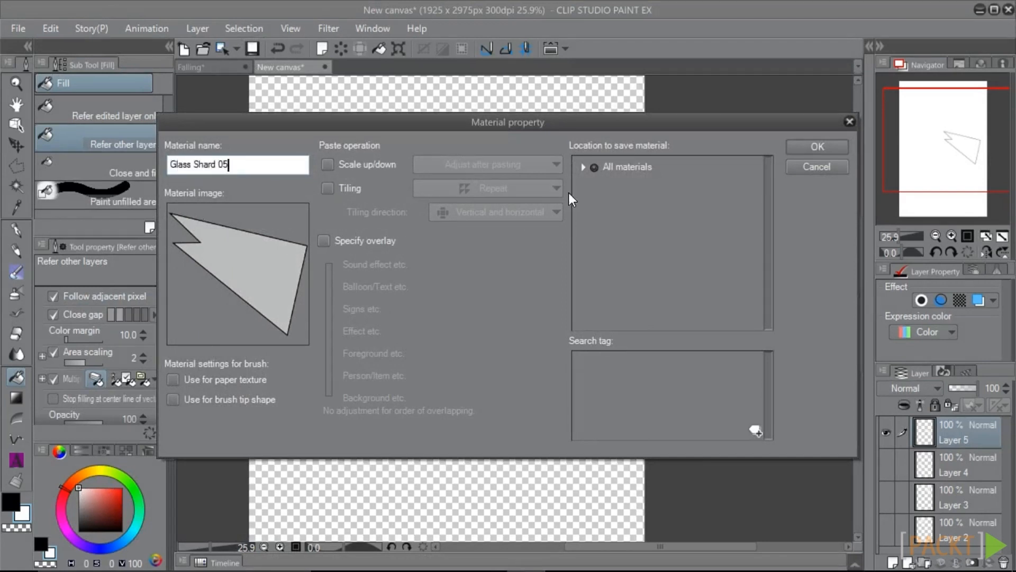
click(583, 167)
click(592, 250)
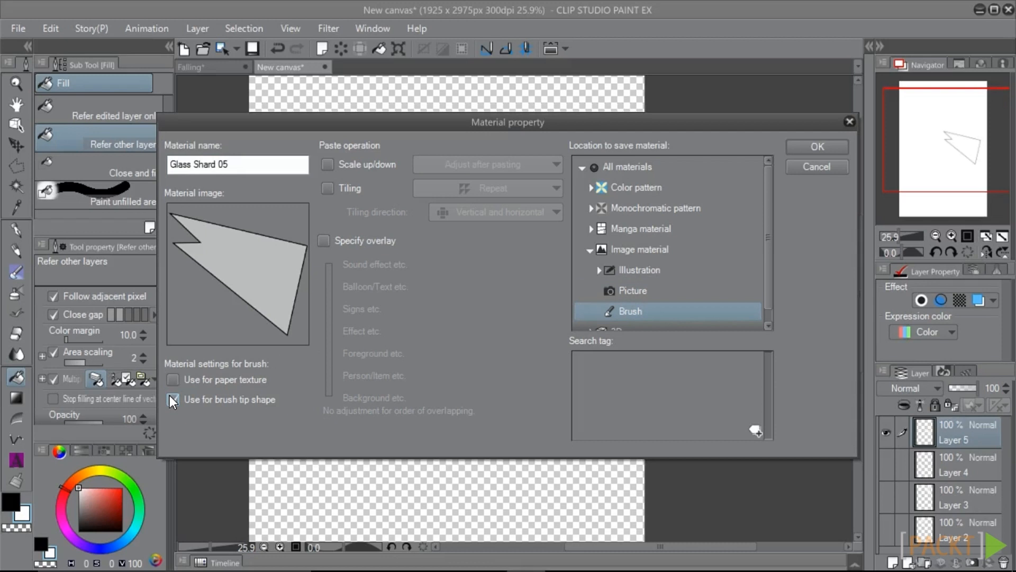
Tag the Glass Shard 05 material with "custom", "glass" and "shard" and save it.
click(756, 430)
text(custom)
key(Return)
click(757, 429)
text(glass)
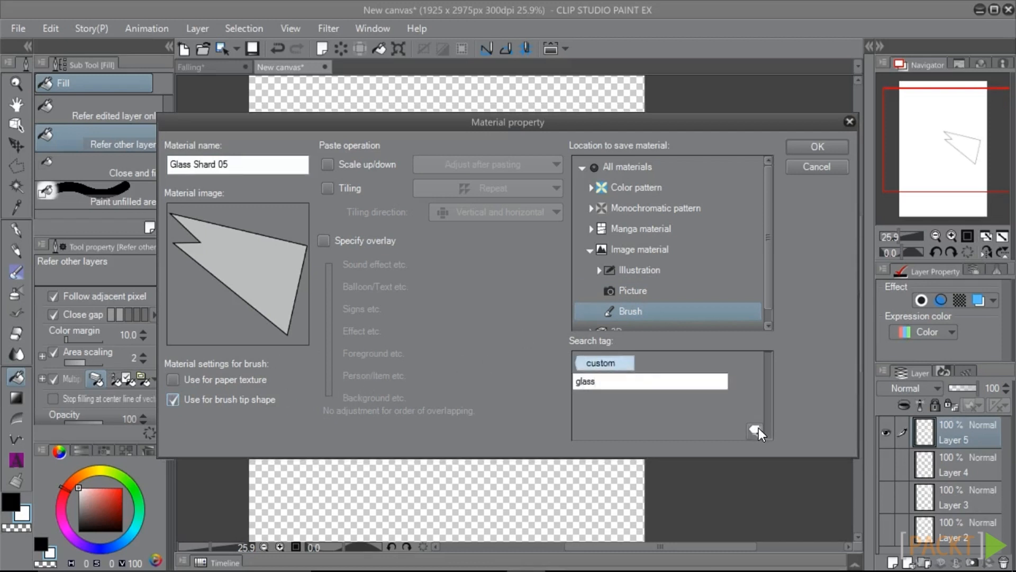
key(Return)
click(758, 427)
text(shard)
key(Return)
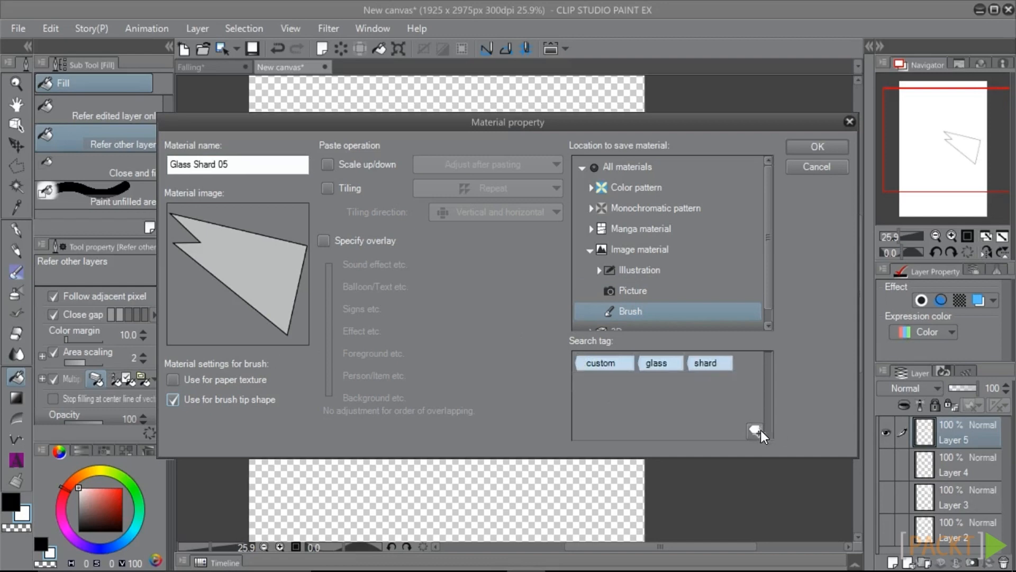
click(812, 147)
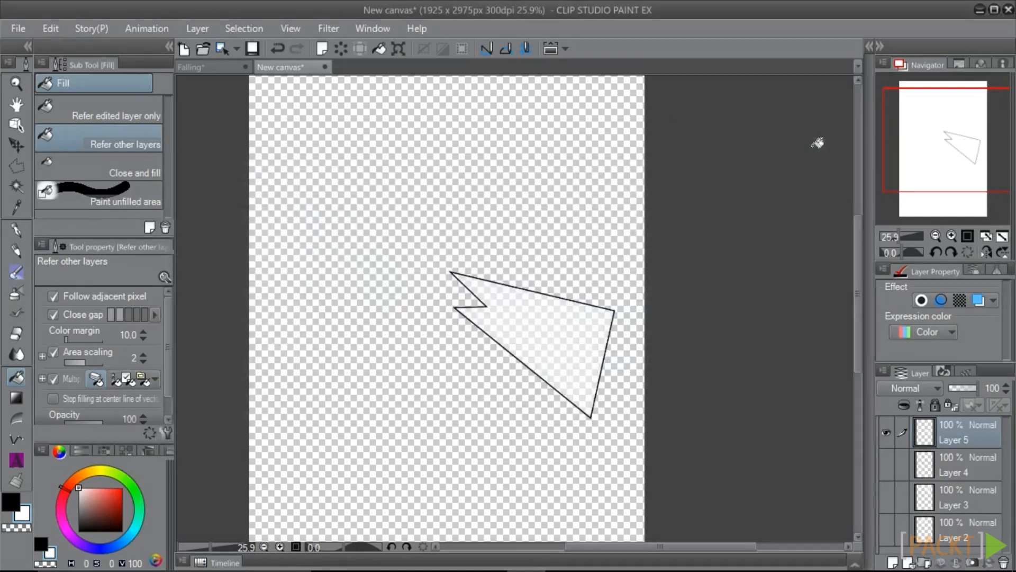
Hide Layer 5, show Layer 4 and make Layer 4 the active layer.
click(886, 433)
click(886, 464)
click(954, 466)
Register Layer 4's image as a material named "Glass Shard 06" for use as a brush tip shape, stored in Image material > Brush.
click(51, 29)
click(101, 293)
click(262, 168)
text(Glass Shard 06)
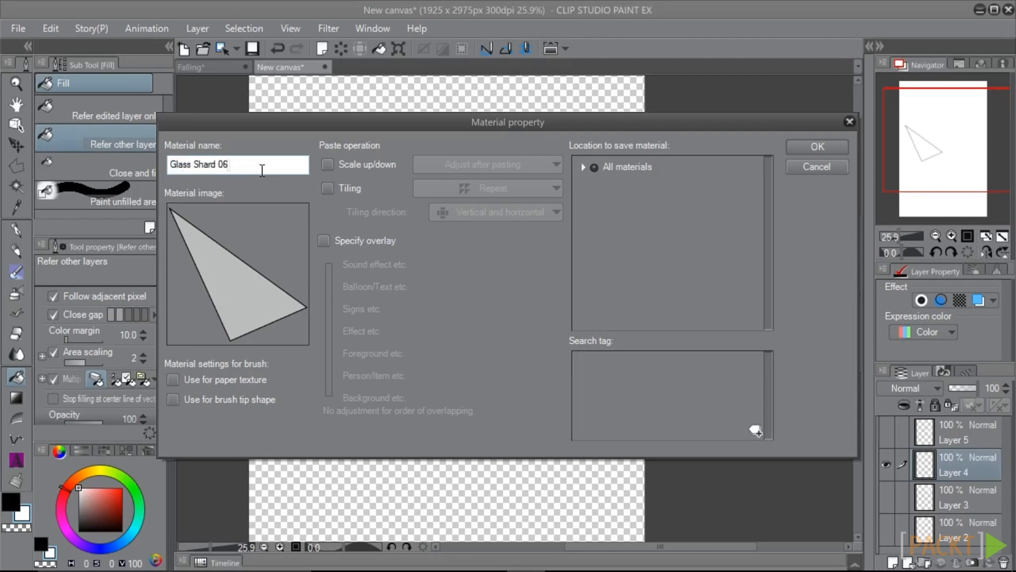
click(173, 399)
click(624, 313)
Tag the Glass Shard 06 material with "custom", "glass", "shard" and "triangle" and save it.
click(757, 430)
text(gla)
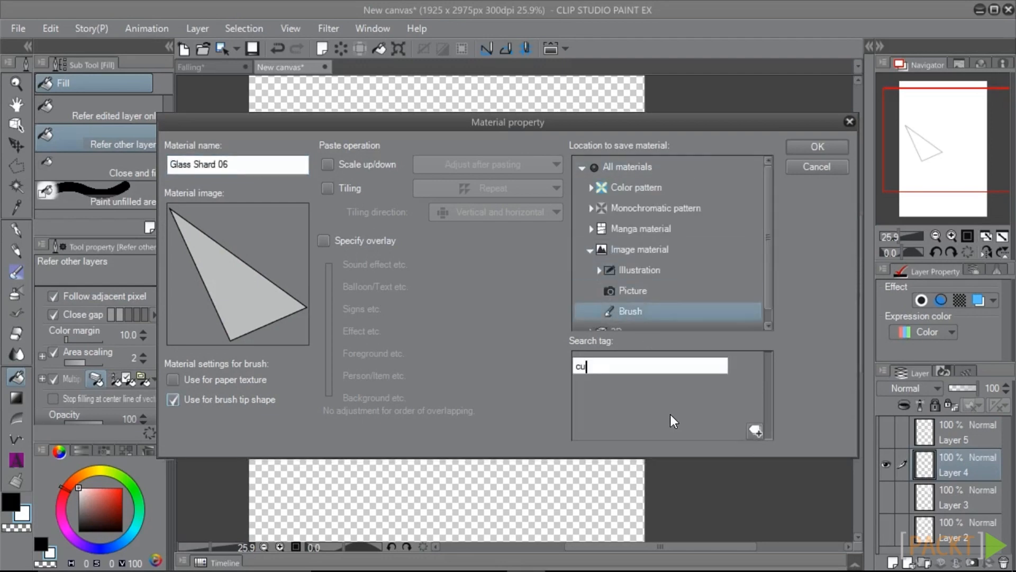
text(ss)
click(757, 431)
text(shard)
click(757, 431)
text(triangle)
click(812, 147)
Hide Layer 4, show Layer 3 and make Layer 3 the active layer.
click(887, 464)
click(887, 498)
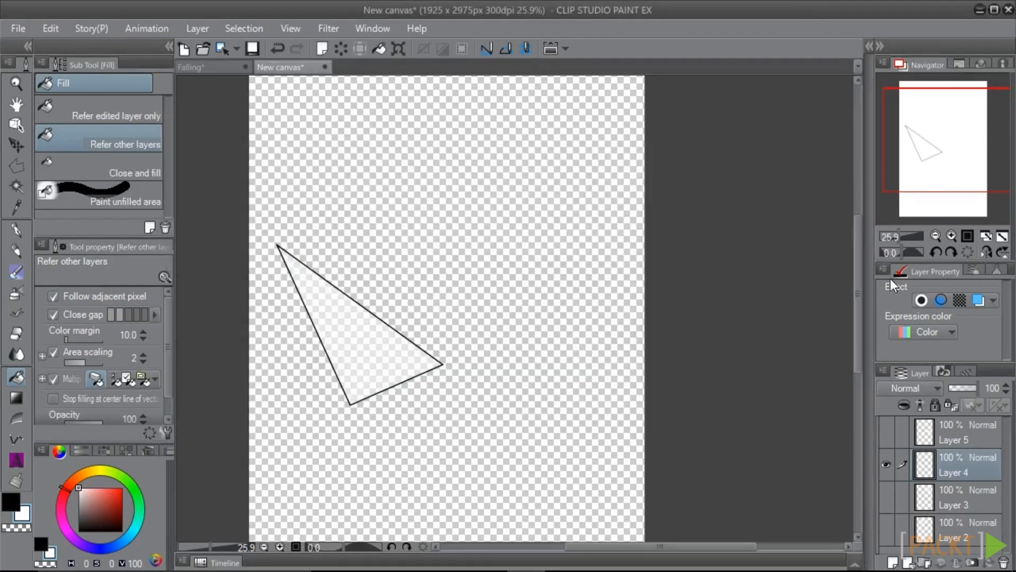
click(947, 498)
Register Layer 3's image as a material named "Glass Shard 07" for use as a brush tip shape, stored in Image material > Brush.
click(50, 28)
click(100, 294)
text(Glass Shard 07)
click(583, 167)
click(614, 311)
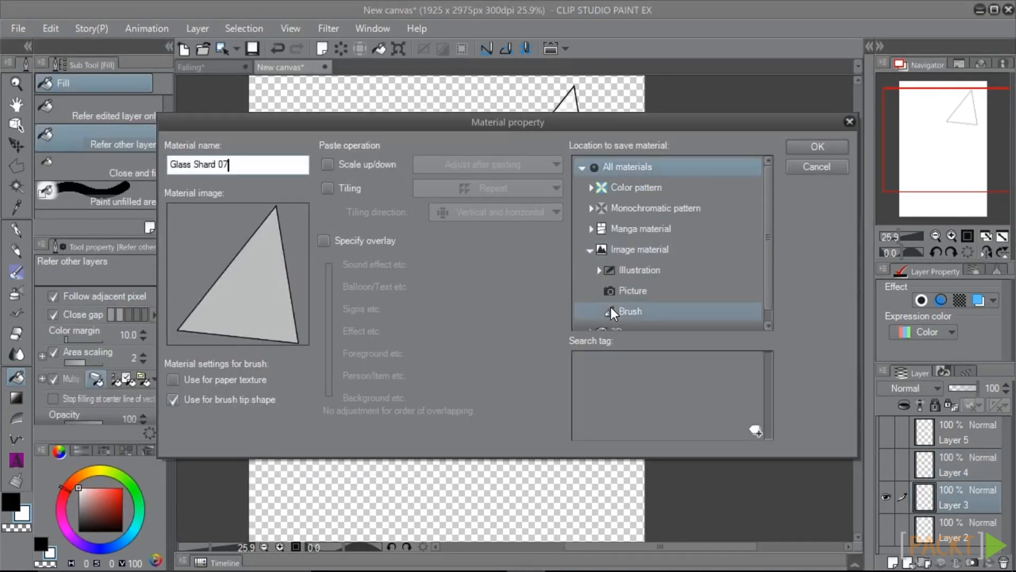
Tag the Glass Shard 07 material with "custom", "glass", "shard" and "triangle" and save it.
click(756, 430)
text(custom)
click(757, 431)
text(glass)
click(757, 431)
text(shard)
click(757, 431)
text(triangle)
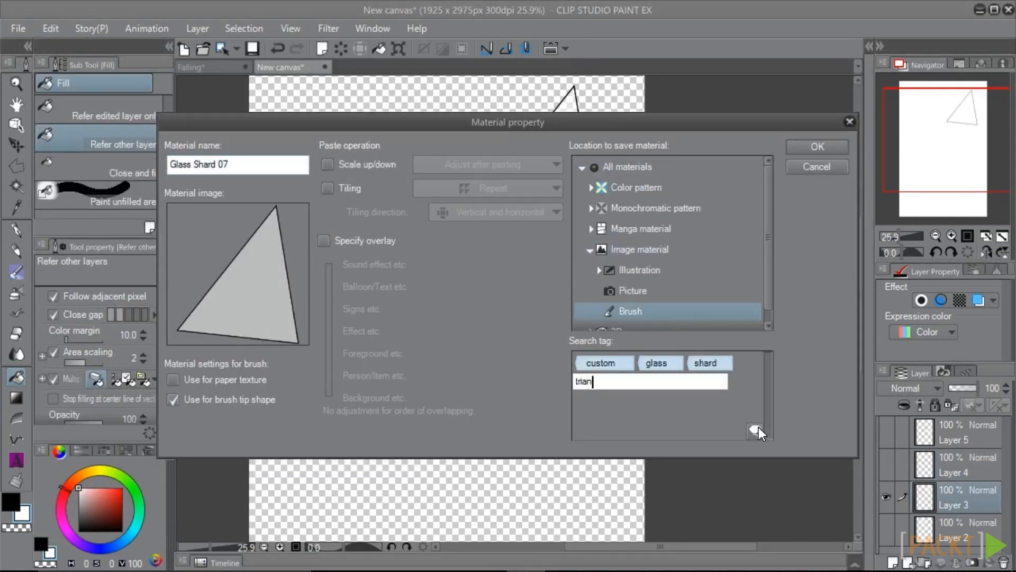
click(816, 148)
Hide Layer 3, show Layer 2 and make Layer 2 the active layer.
click(886, 497)
click(887, 530)
click(953, 530)
drag(456, 212, 441, 256)
Register Layer 2's image as a material named "Glass Shard 08" for use as a brush tip shape, stored in Image material > Brush.
click(50, 29)
click(106, 290)
text(Glass Shard 08)
click(173, 399)
click(583, 167)
click(621, 311)
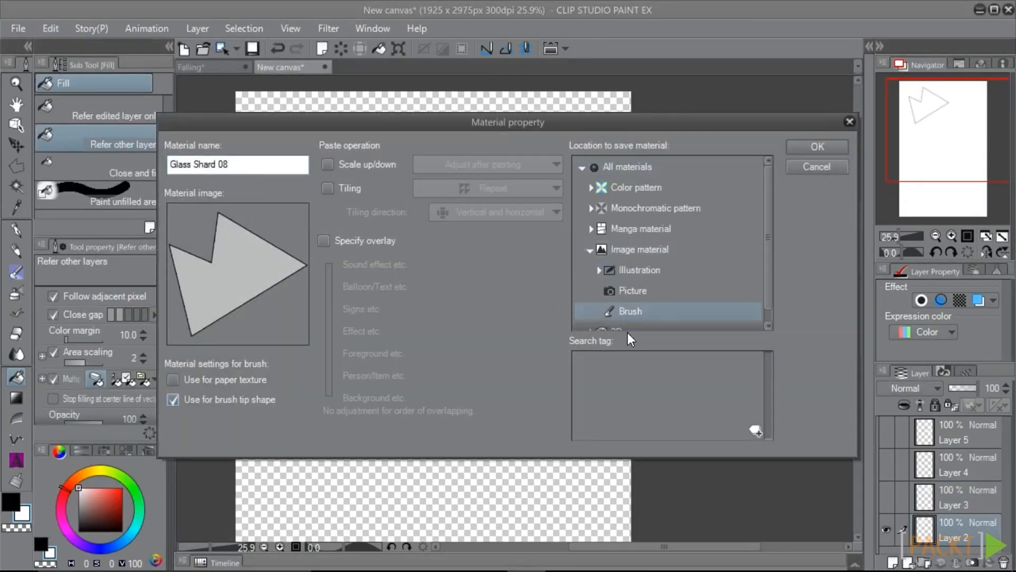
Tag the Glass Shard 08 material with "glass", "shard", "custom" and "broken" and save it.
click(756, 430)
text(glass)
click(756, 434)
text(shard)
click(756, 434)
text(custom)
click(756, 435)
text(broken)
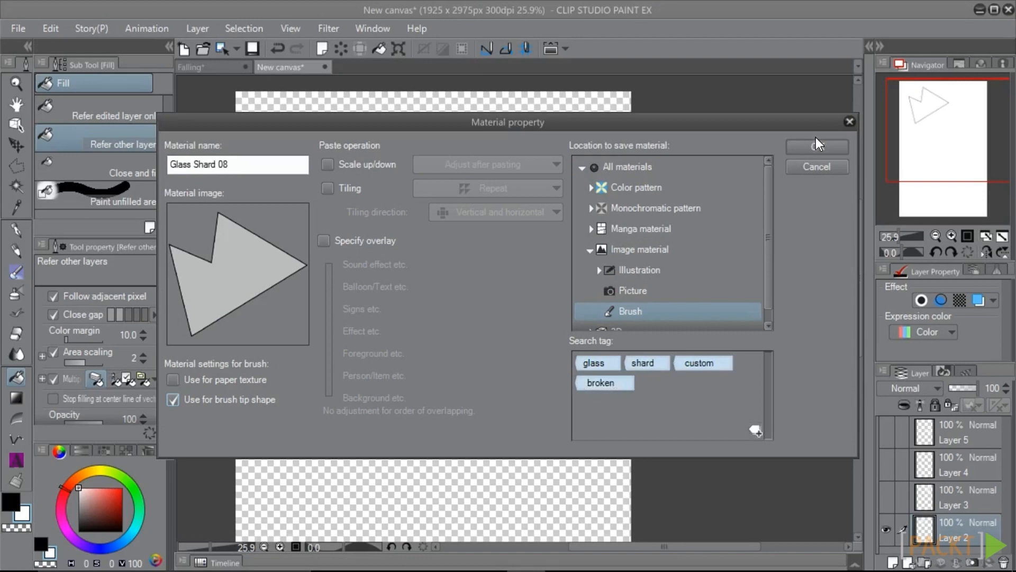
click(818, 147)
Duplicate the G-pen sub tool under the name "Glass Shards".
click(16, 230)
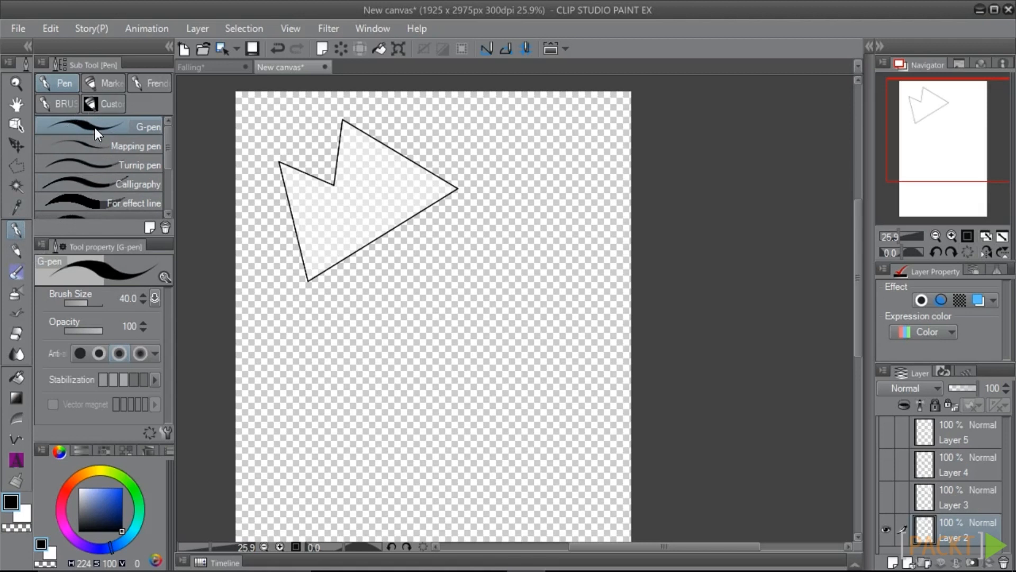
click(150, 228)
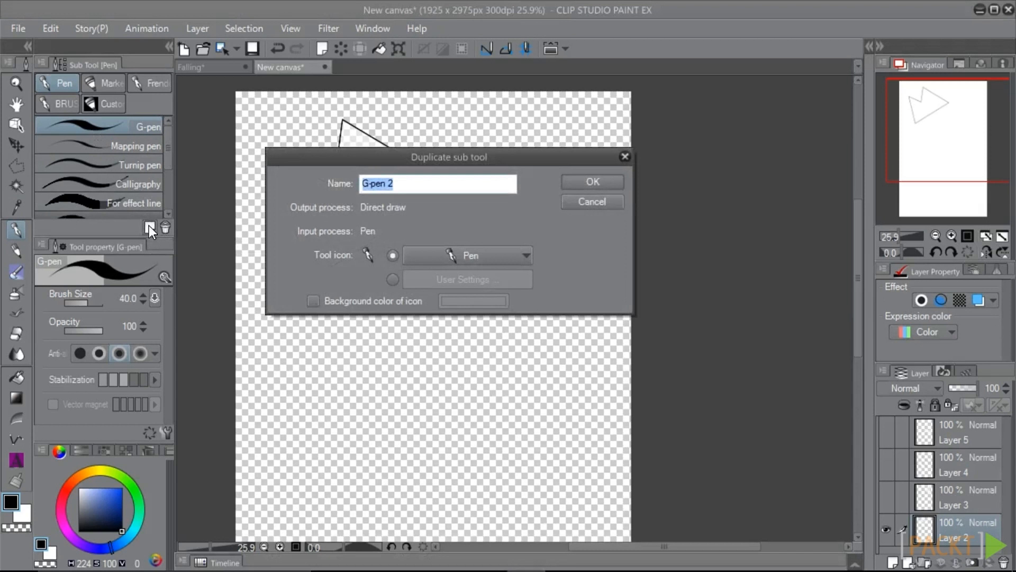
text(Glass Shards)
click(594, 184)
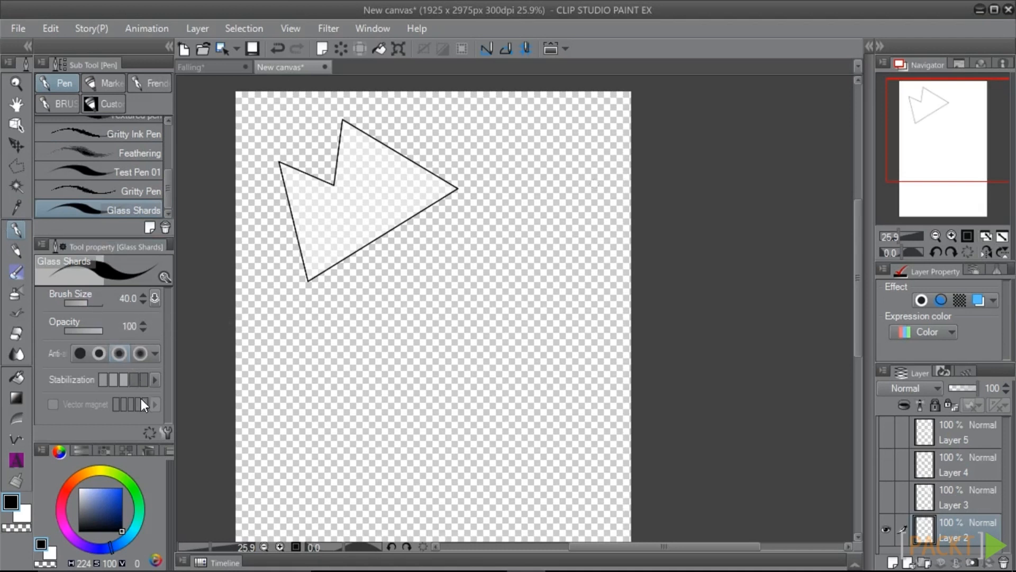
In the Glass Shards sub tool details, set the minimum value of pen pressure's effect on brush size to 15.
click(163, 436)
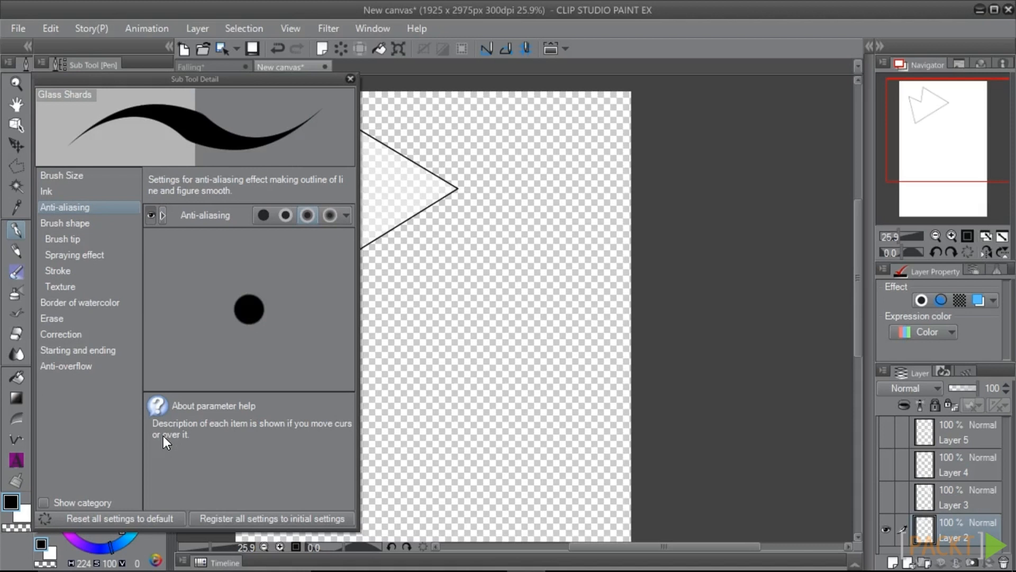
click(83, 175)
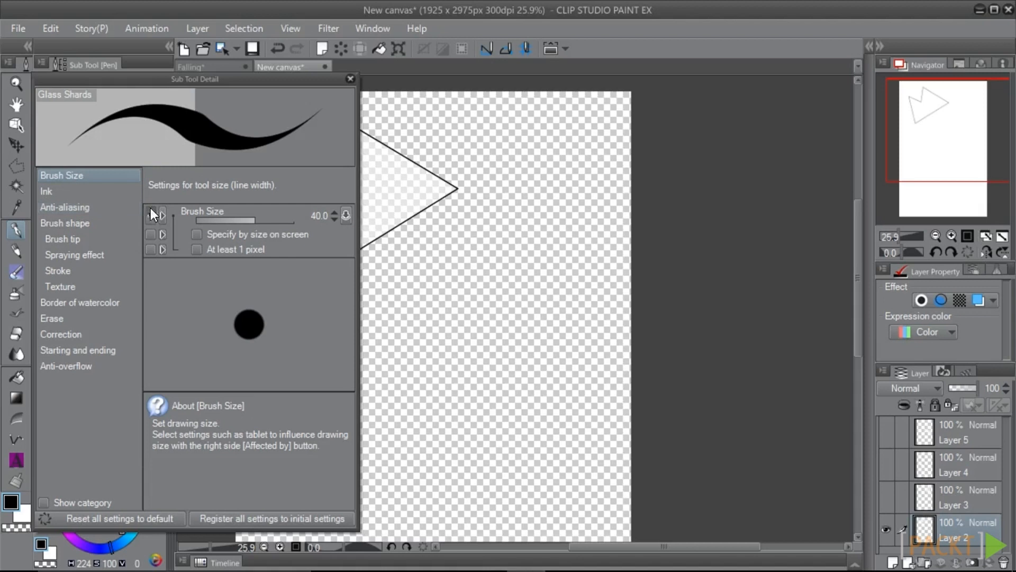
click(344, 214)
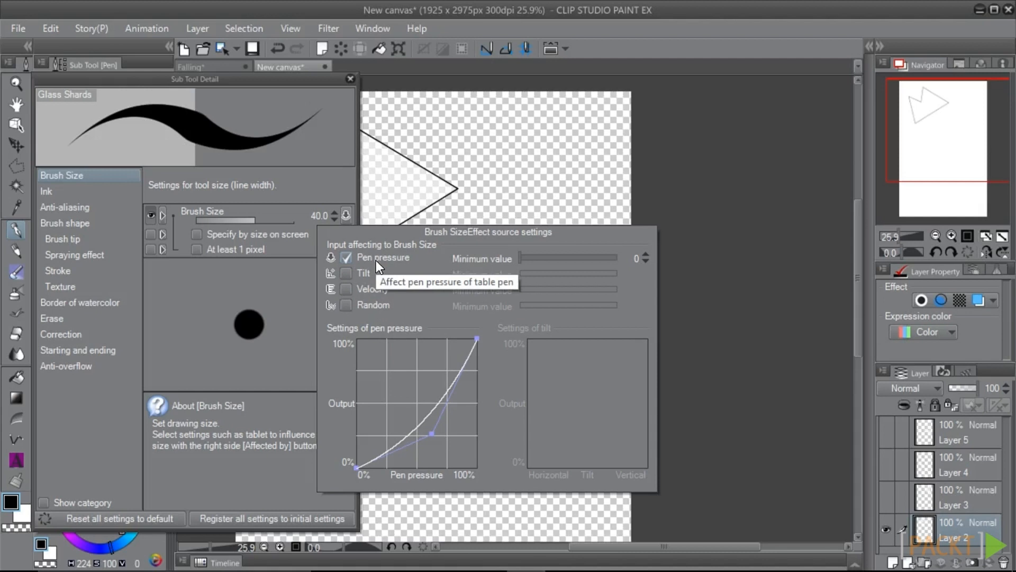
click(635, 259)
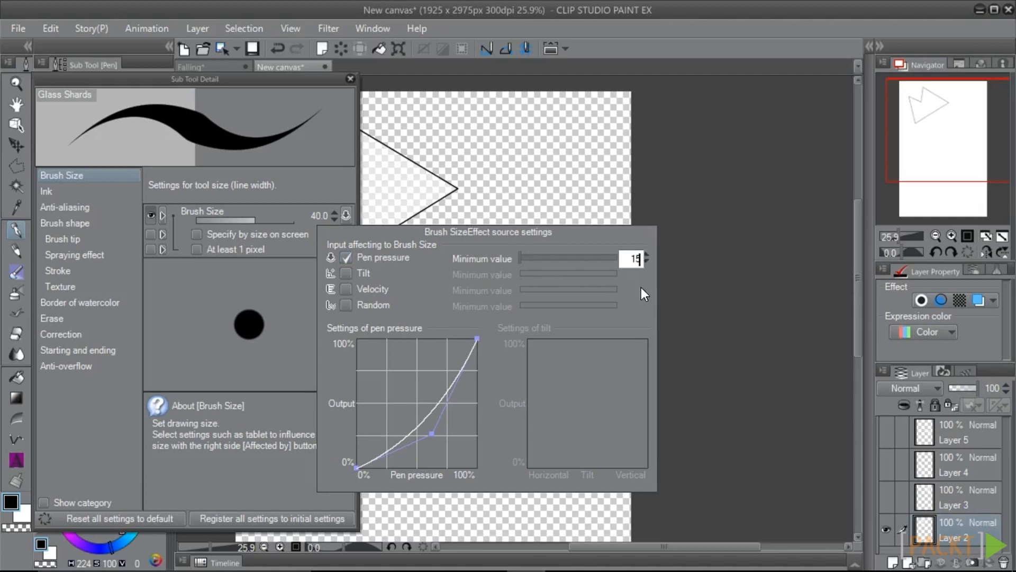
key(Return)
Bend the brush size pen-pressure curve upward so that light pressure gives a larger output.
mouse_move(432, 433)
mouse_down()
mouse_move(394, 372)
mouse_move(452, 421)
mouse_move(394, 385)
mouse_move(447, 436)
mouse_up()
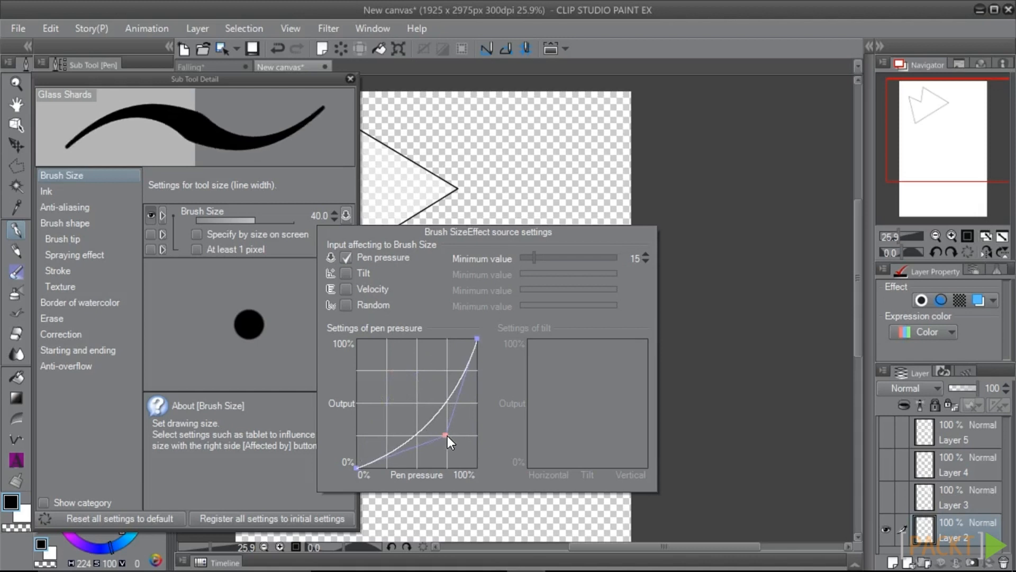
key(Escape)
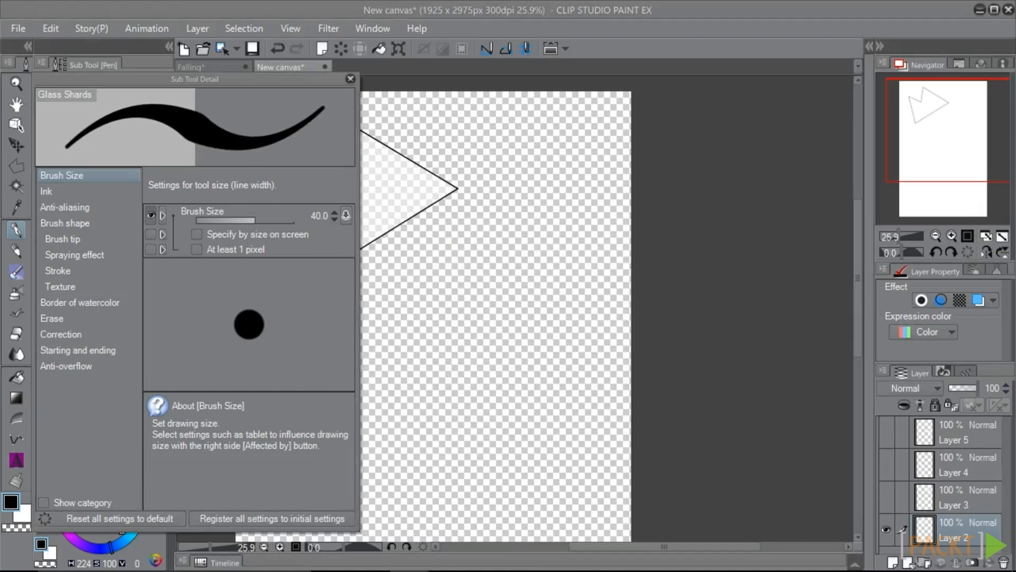
click(211, 82)
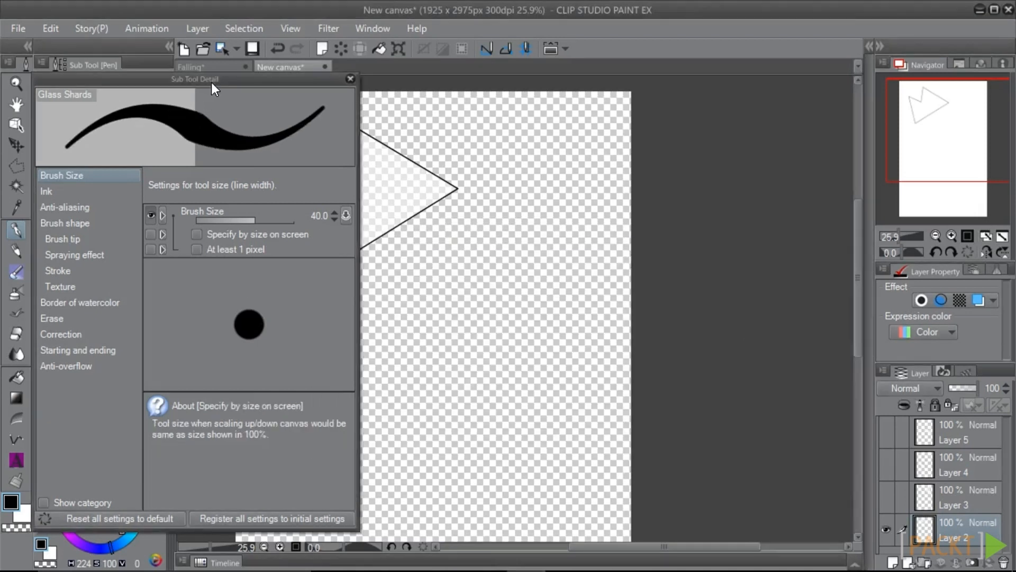
click(346, 216)
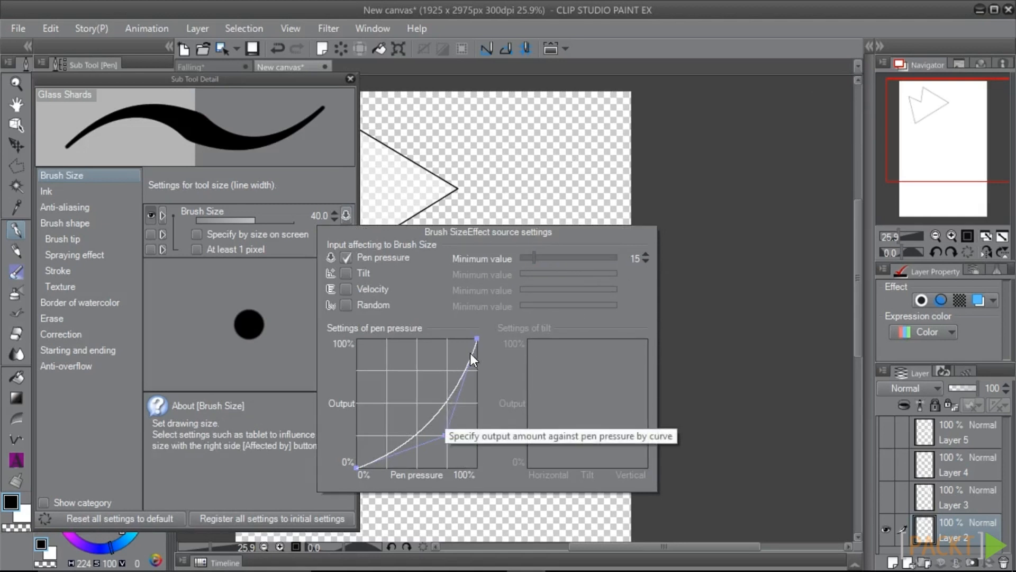
mouse_move(448, 441)
mouse_down()
mouse_move(390, 376)
mouse_move(459, 450)
mouse_move(382, 379)
mouse_move(387, 367)
mouse_up()
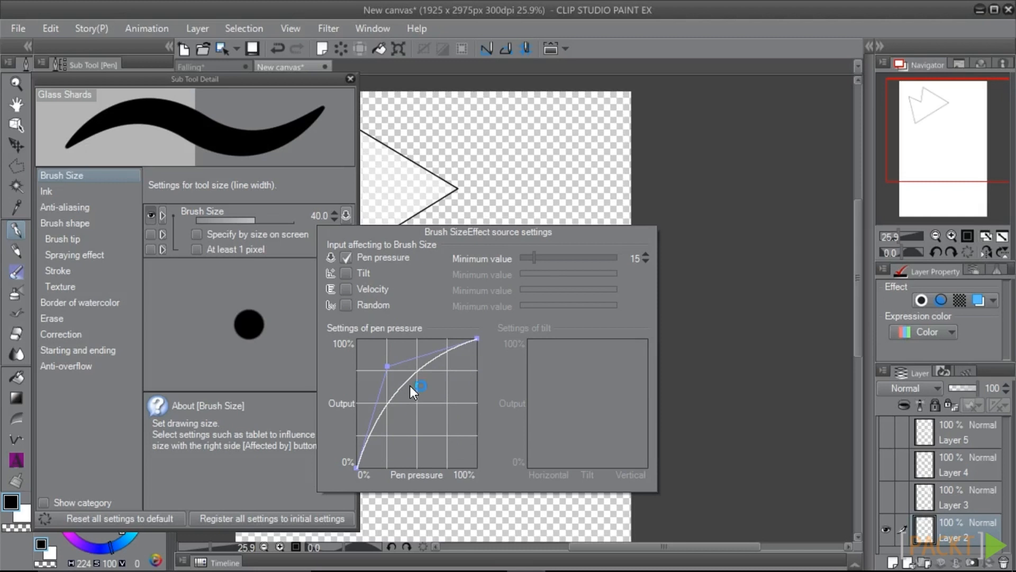
Switch the Glass Shards brush tip shape from a circle to a material.
click(62, 207)
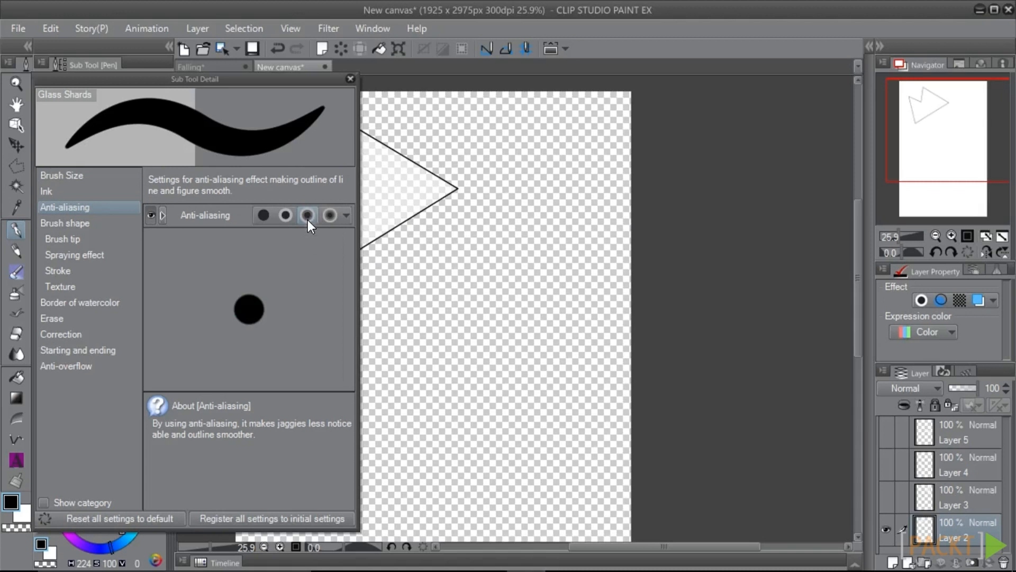
click(67, 236)
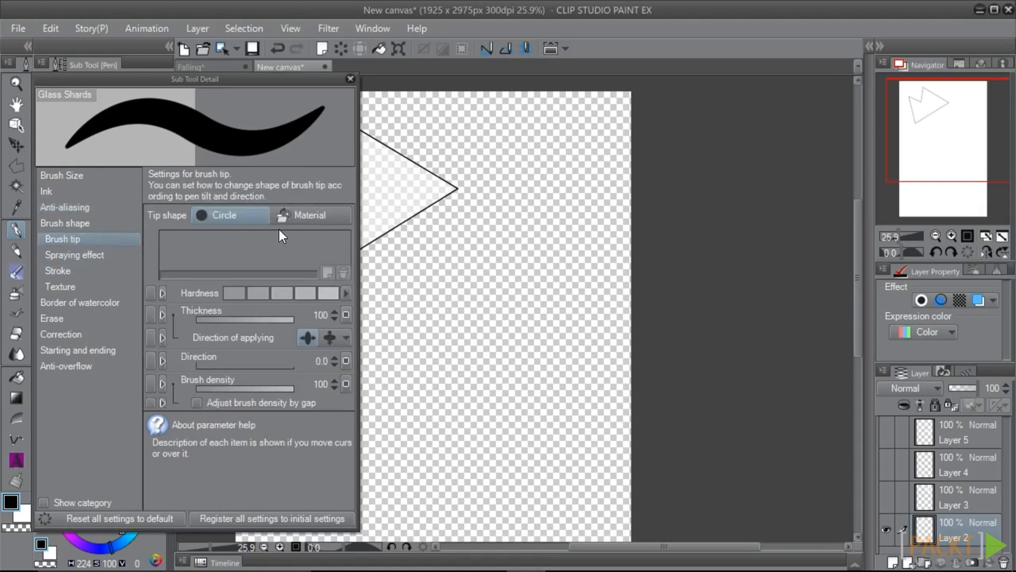
click(304, 217)
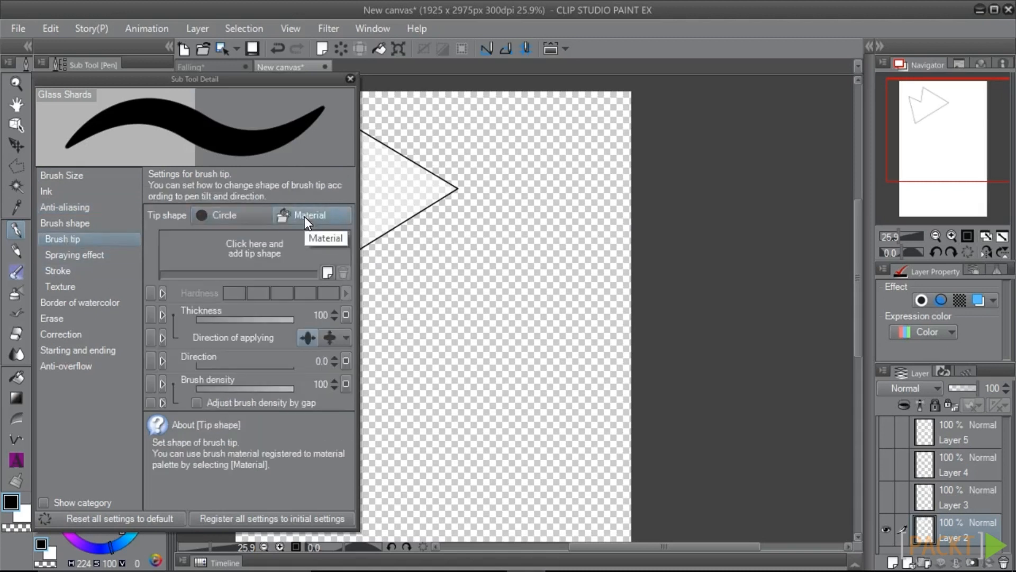
Search the brush tip materials for "glass" and add Glass Shard 05, 06, 07 and 08 as tip shapes.
click(249, 259)
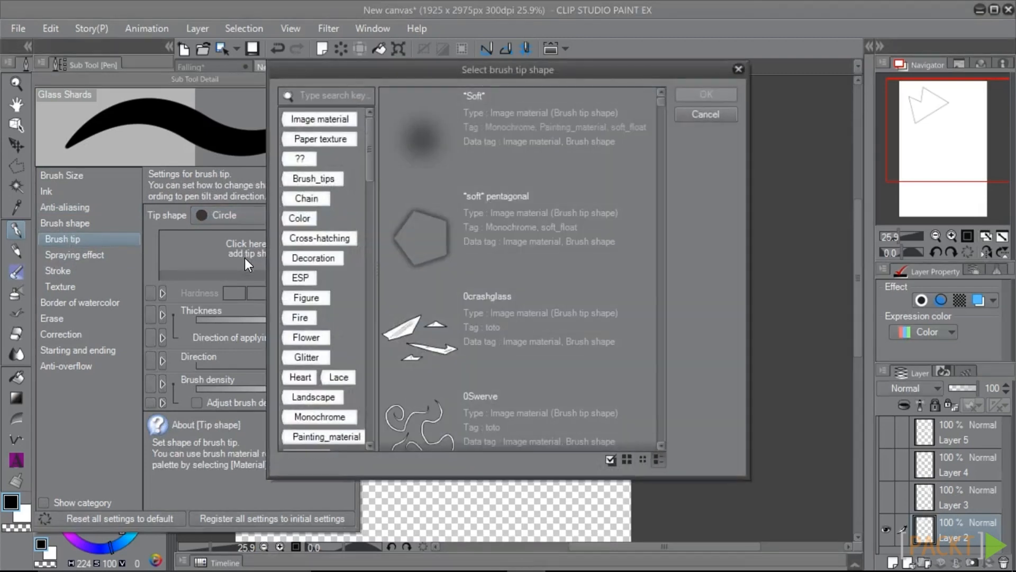
text(glass)
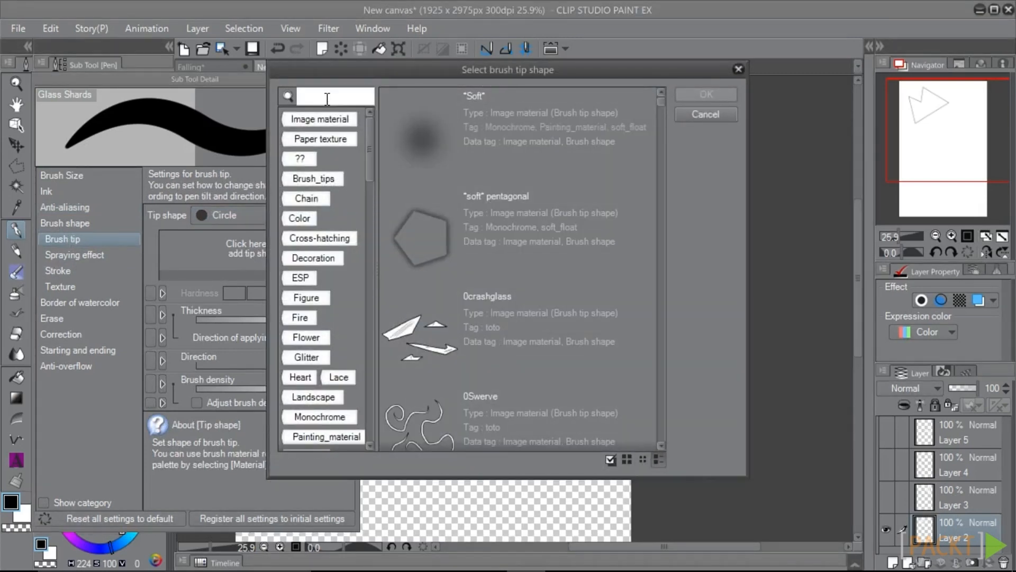
scroll(684, 369, down, 5)
scroll(684, 370, up, 3)
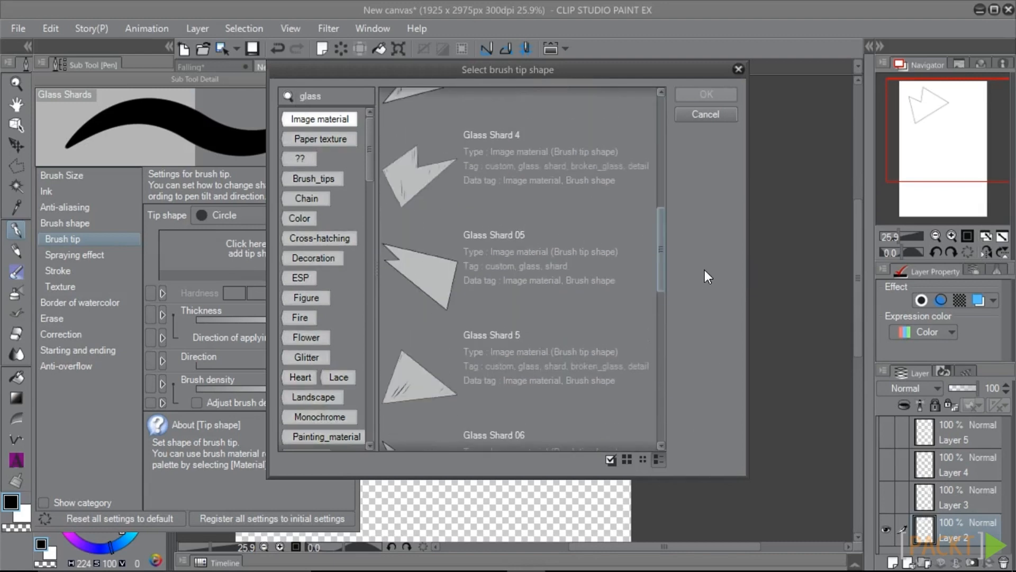
click(624, 312)
click(499, 266)
scroll(492, 257, down, 1)
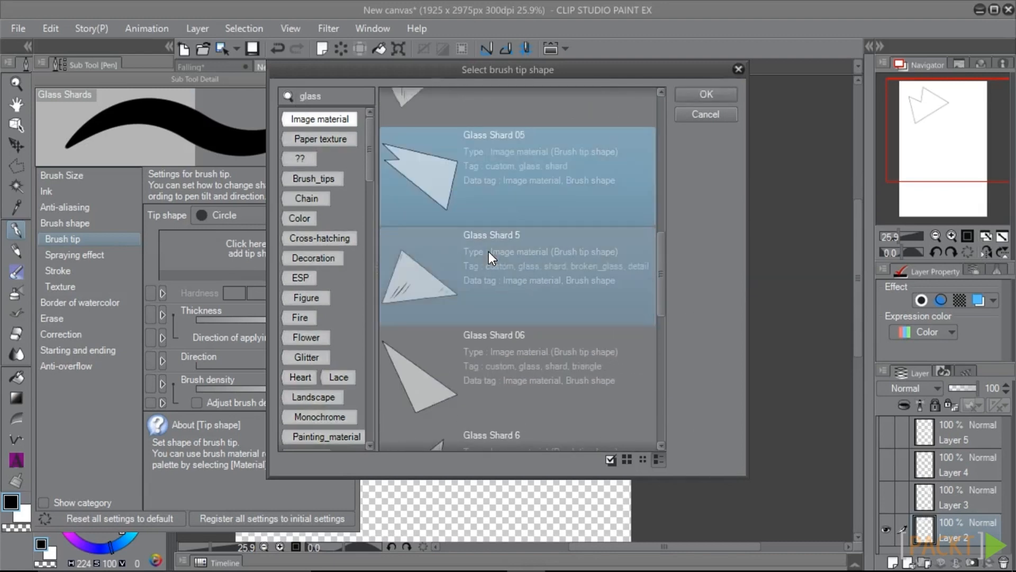
scroll(503, 186, down, 1)
scroll(498, 250, up, 1)
scroll(495, 191, down, 1)
scroll(486, 265, down, 4)
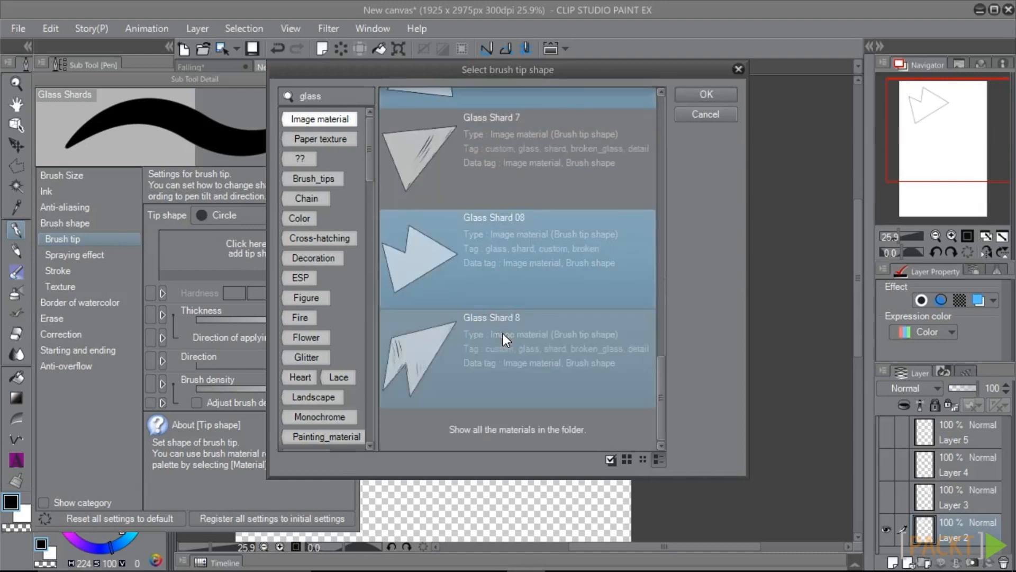
click(709, 95)
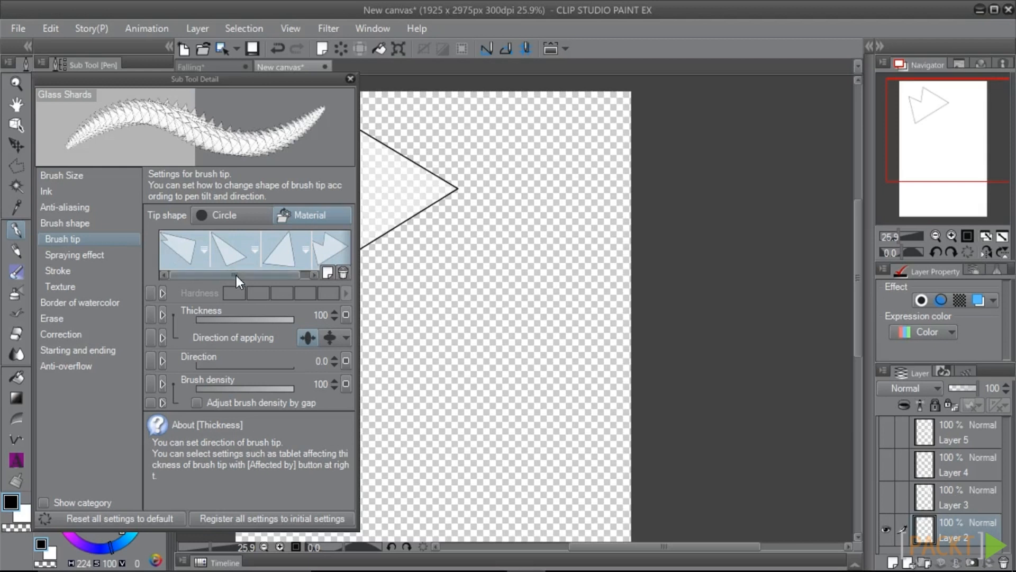
Make the Glass Shards tip thickness vary randomly with a minimum value of 65, and randomize the tip direction.
click(347, 315)
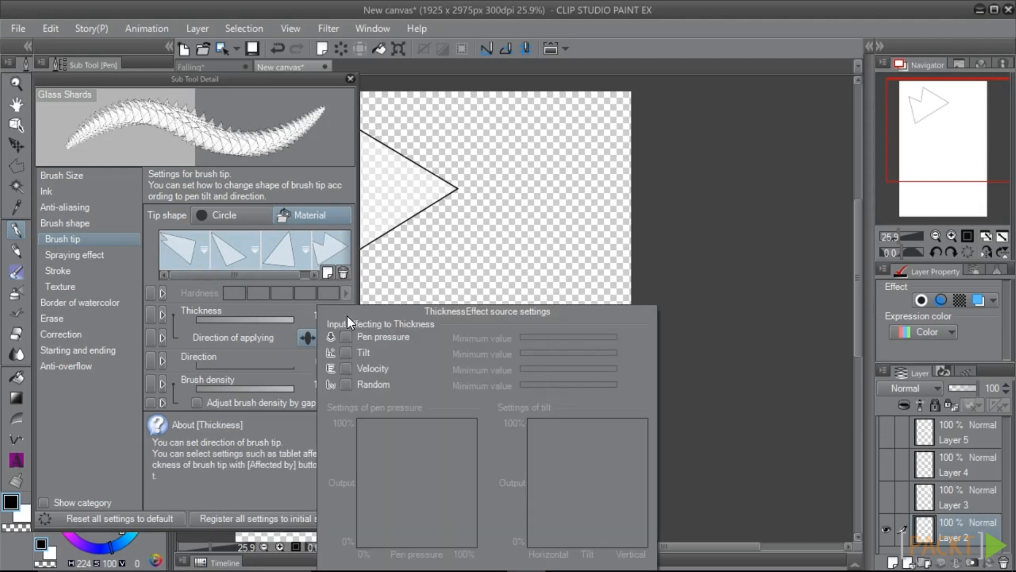
click(347, 385)
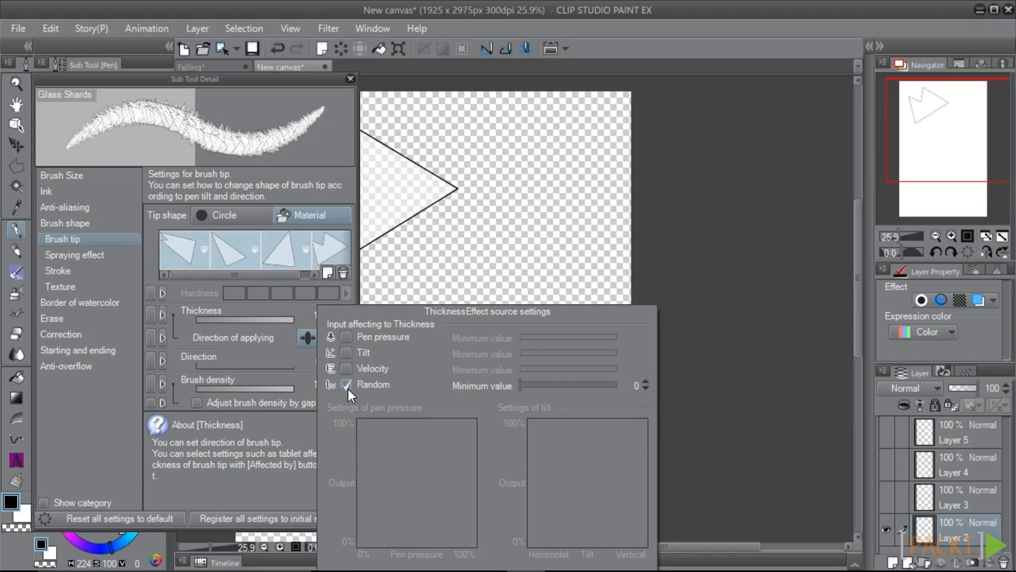
click(638, 387)
text(65)
key(Return)
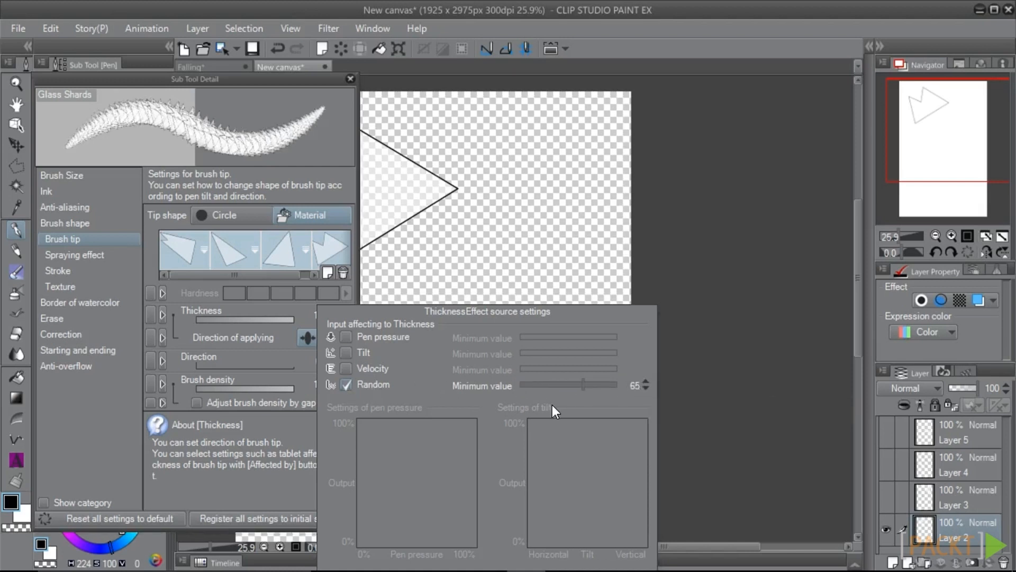
click(346, 361)
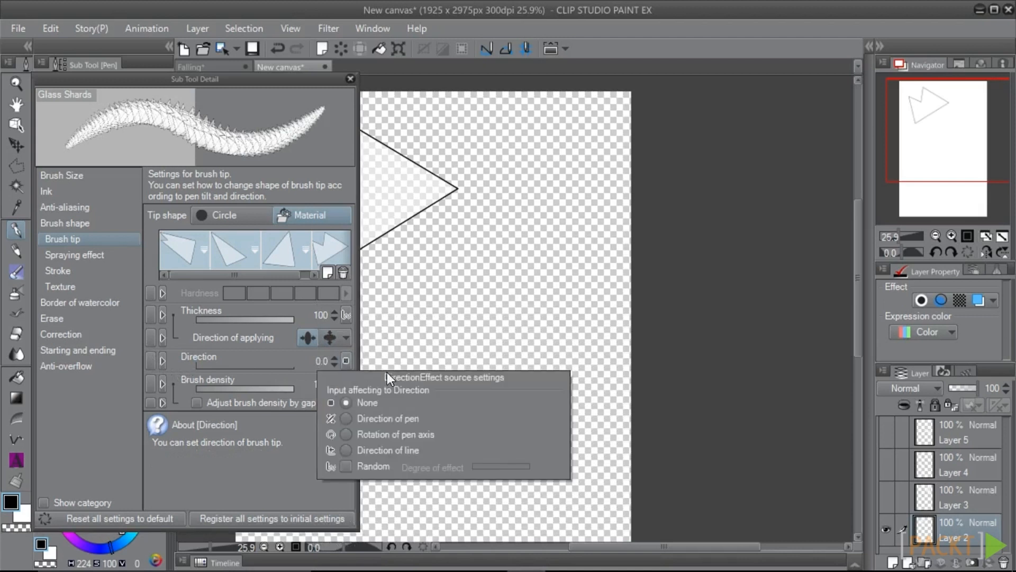
click(367, 463)
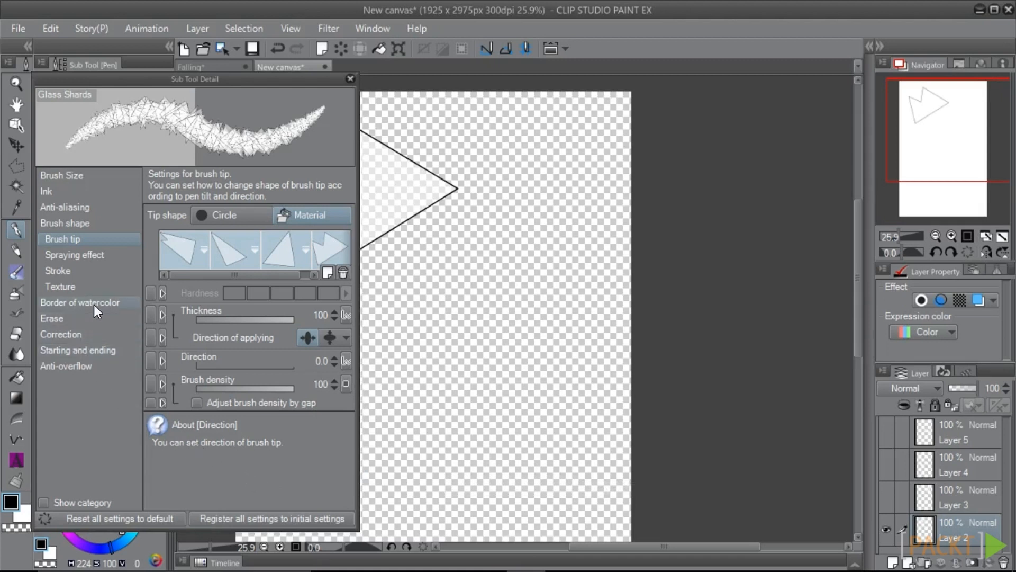
In the stroke settings, set a fixed gap of 150 between brush tips and choose the fourth repeat method.
click(76, 272)
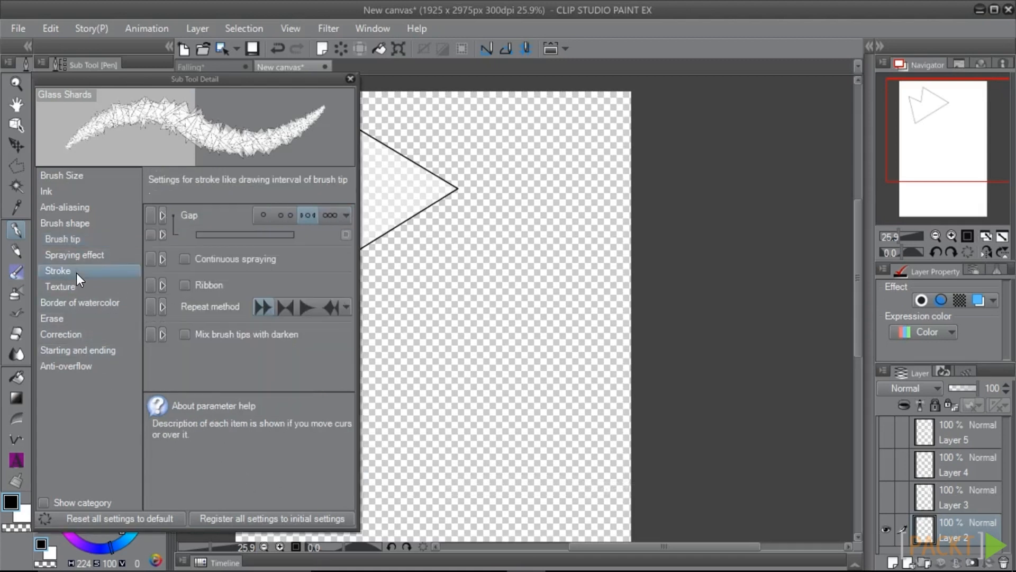
click(263, 216)
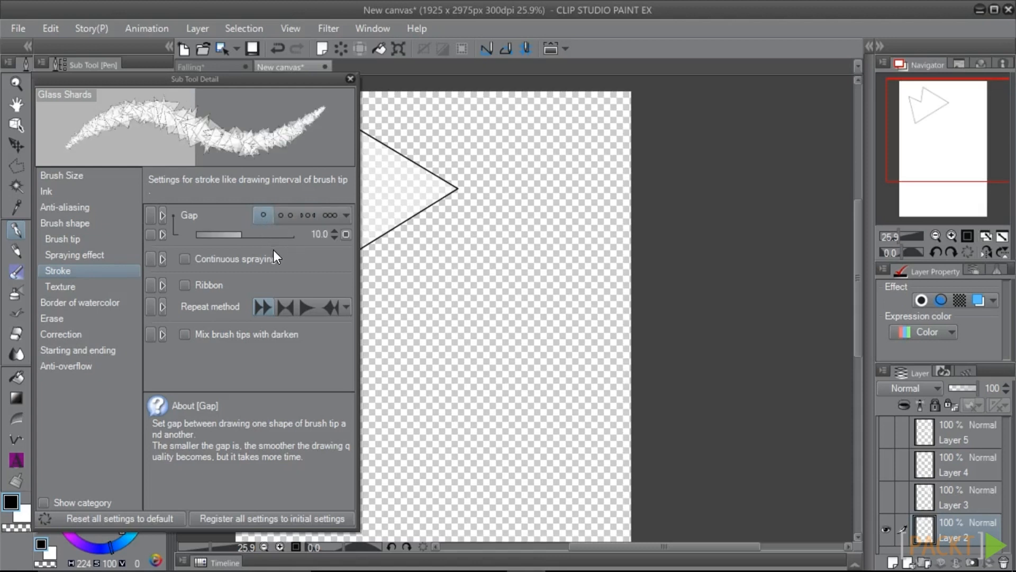
drag(245, 238, 298, 242)
click(320, 234)
text(150)
key(Return)
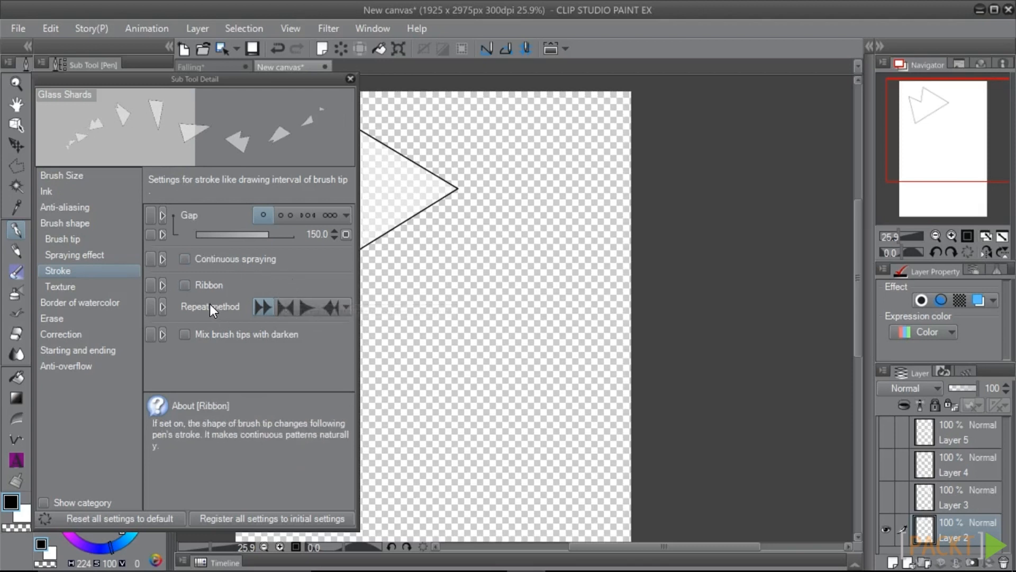
click(331, 307)
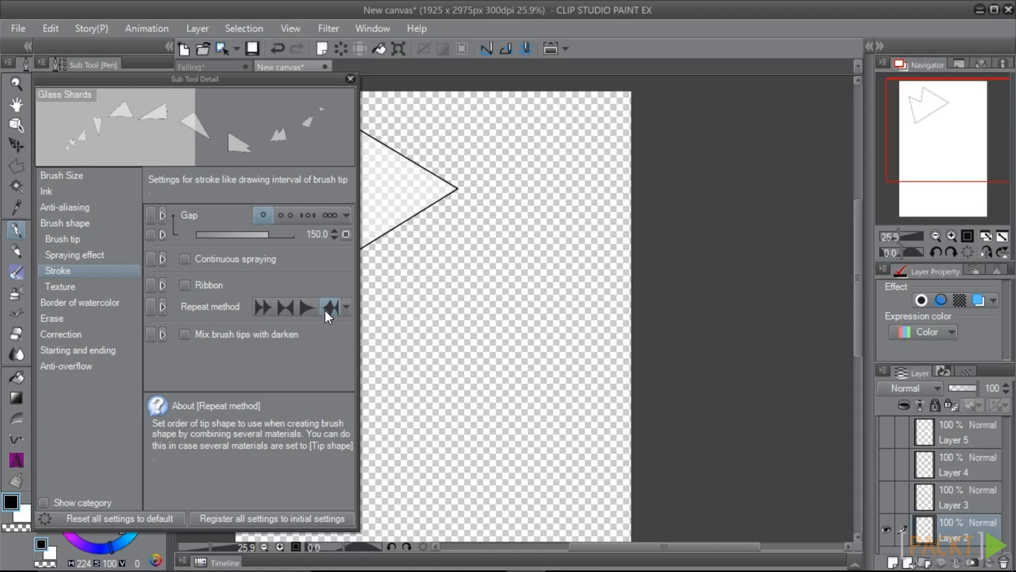
On the Falling canvas, enlarge the Glass Shards brush and paint scattered test shards across the area below the falling figure.
click(222, 68)
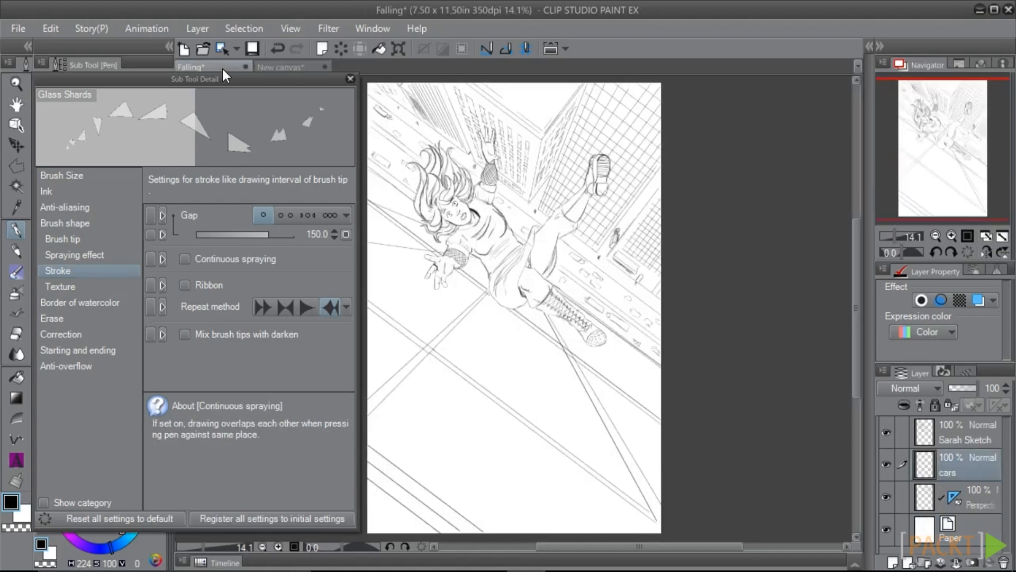
key(ctrl+z)
key(])
key(])
key(])
key(])
key(])
key(])
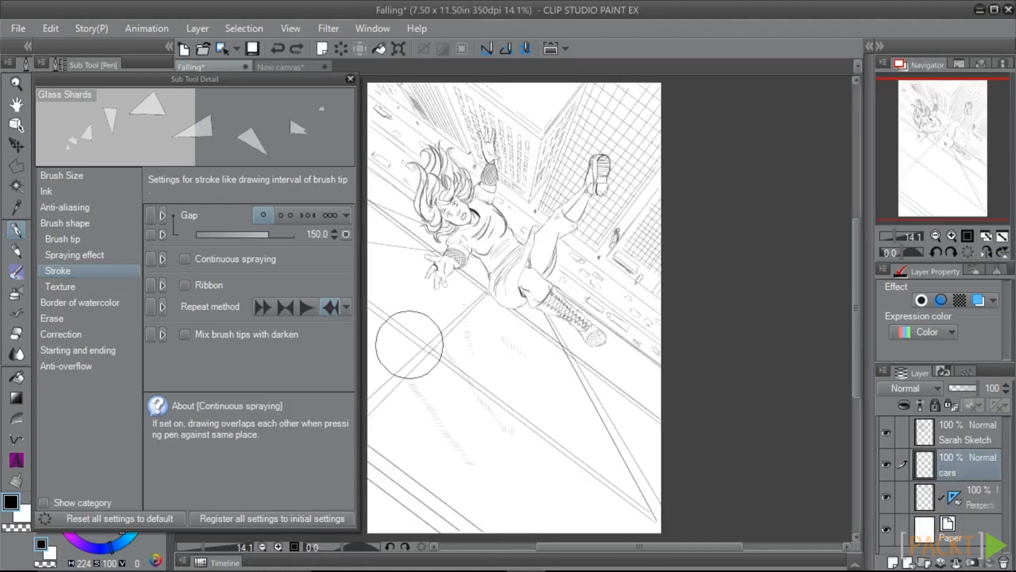
mouse_move(411, 342)
mouse_down()
mouse_move(549, 371)
mouse_move(635, 376)
mouse_move(616, 466)
mouse_move(436, 444)
mouse_move(455, 282)
mouse_move(376, 255)
mouse_move(409, 360)
mouse_move(385, 478)
mouse_move(532, 419)
mouse_move(510, 408)
mouse_up()
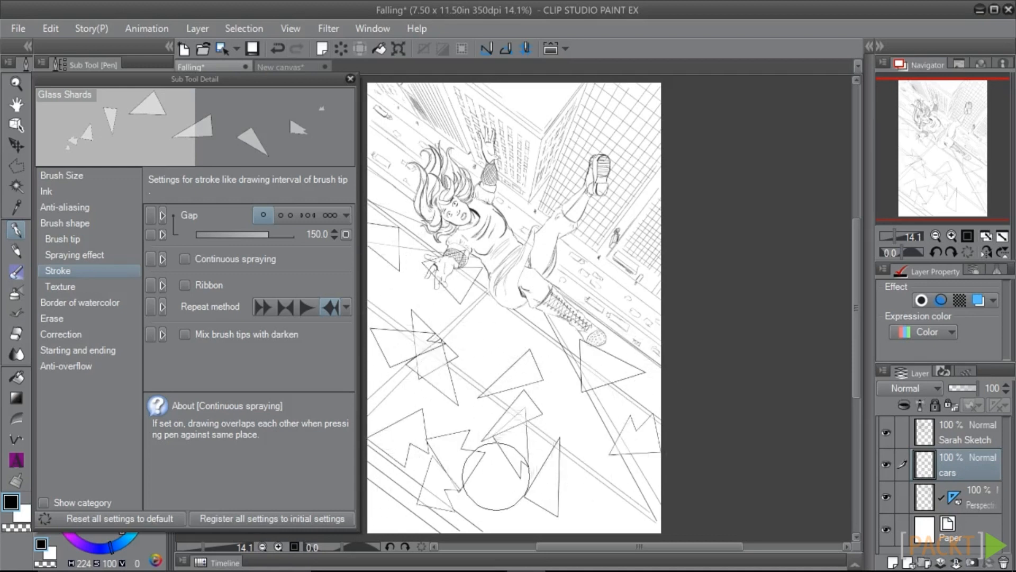
click(618, 335)
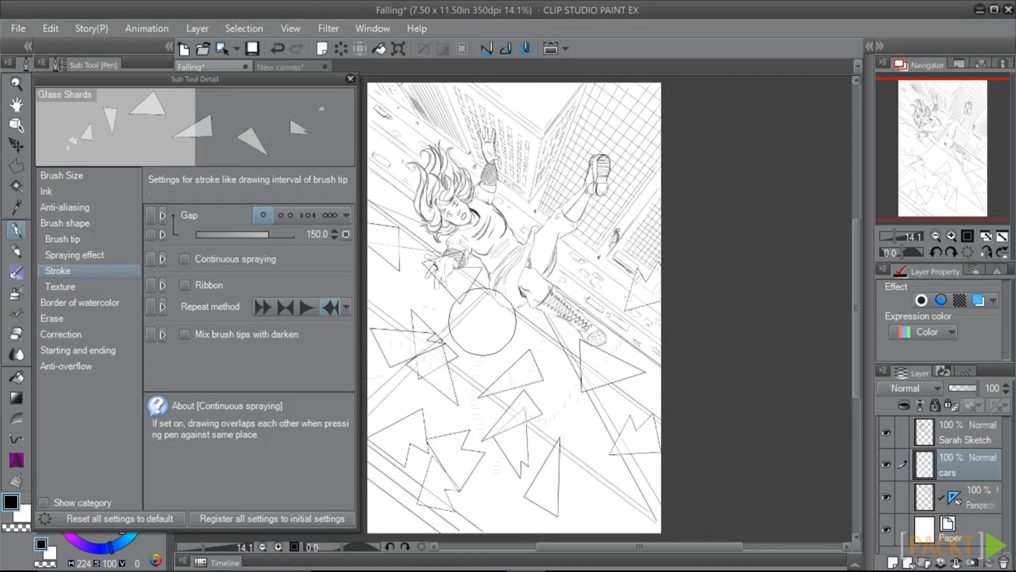
mouse_move(483, 321)
mouse_down()
mouse_move(496, 359)
mouse_move(602, 352)
mouse_move(456, 336)
mouse_move(611, 421)
mouse_move(601, 524)
mouse_up()
scroll(601, 398, up, 10)
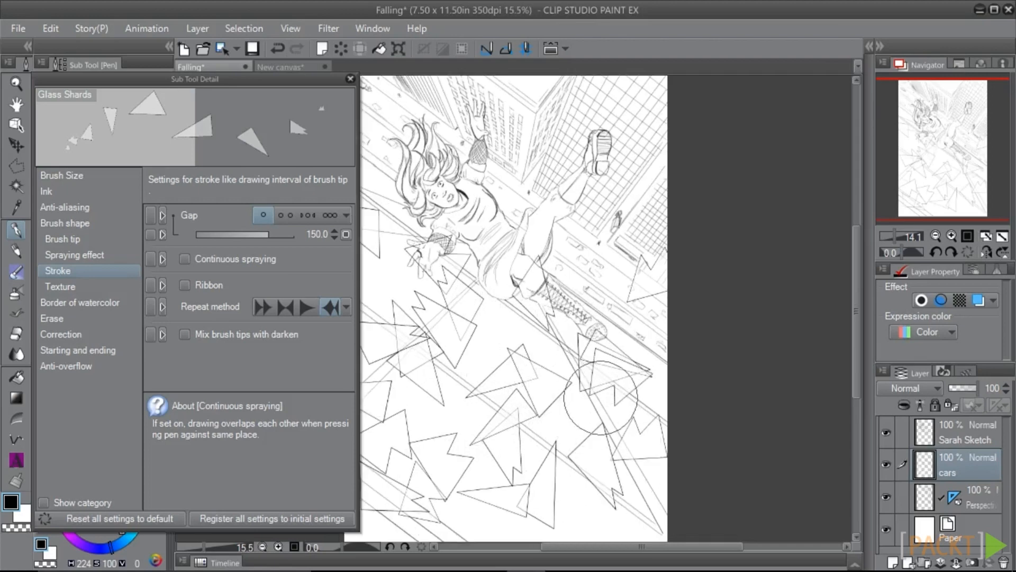
scroll(600, 397, down, 5)
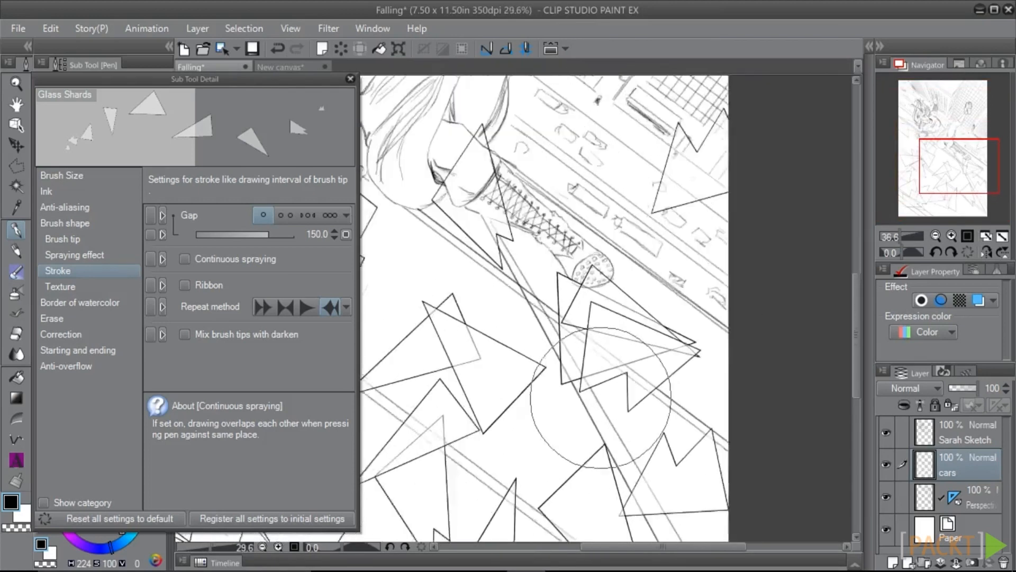
scroll(601, 397, up, 3)
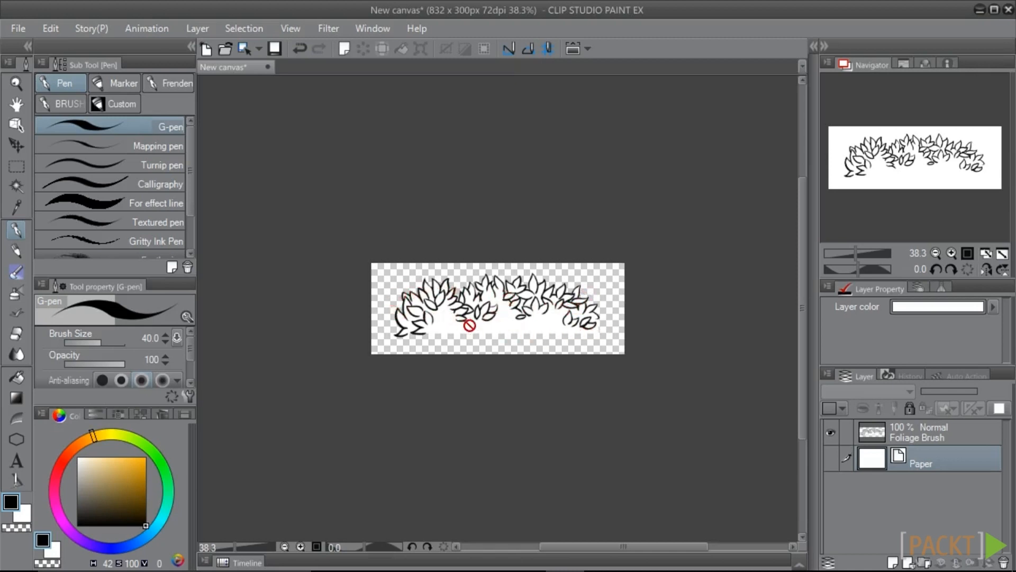
Select the Foliage Brush layer, then hide and reshow it to check that it holds the leaf drawing.
scroll(489, 333, up, 2)
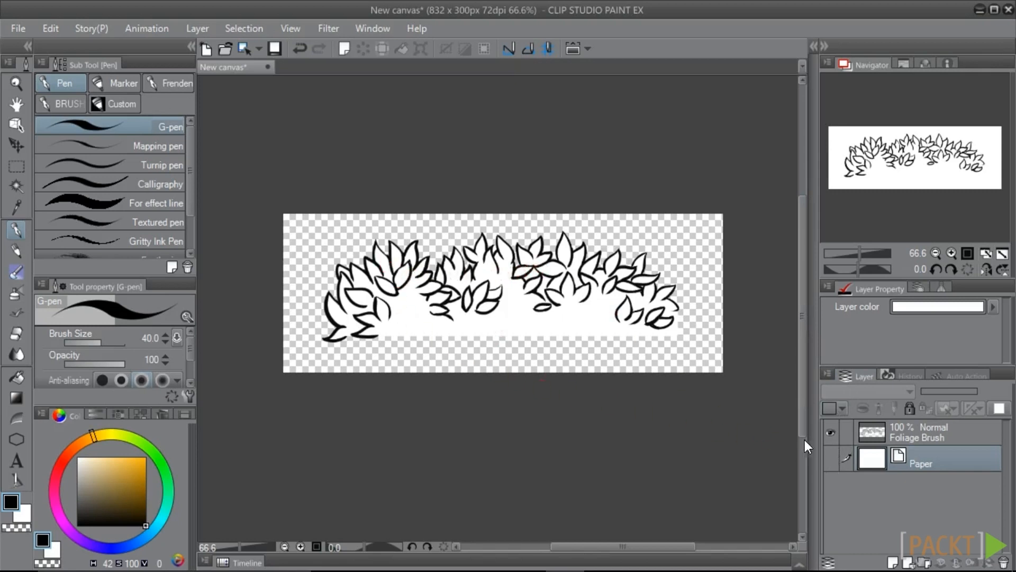
click(832, 431)
click(51, 28)
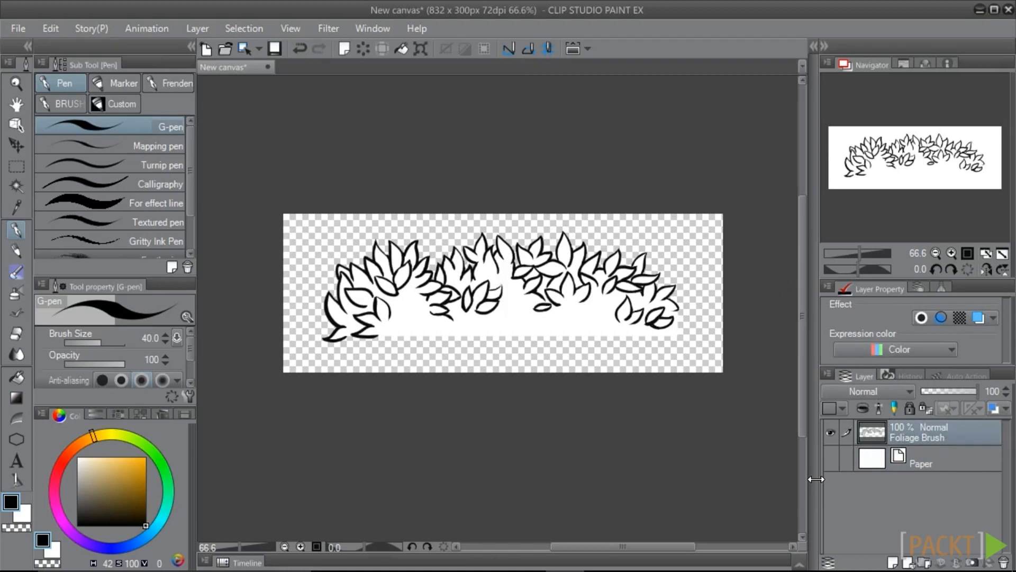
click(831, 433)
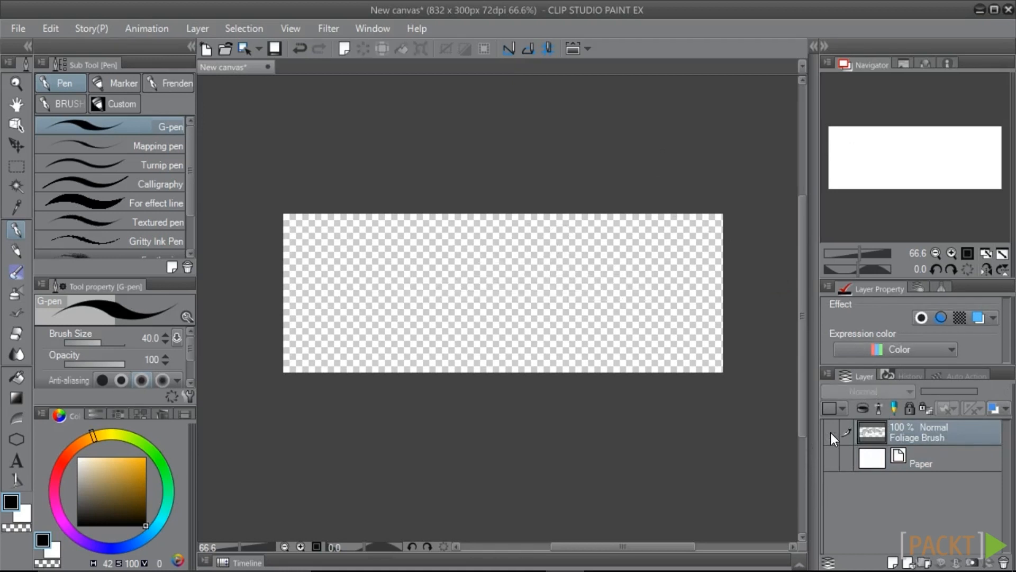
click(831, 433)
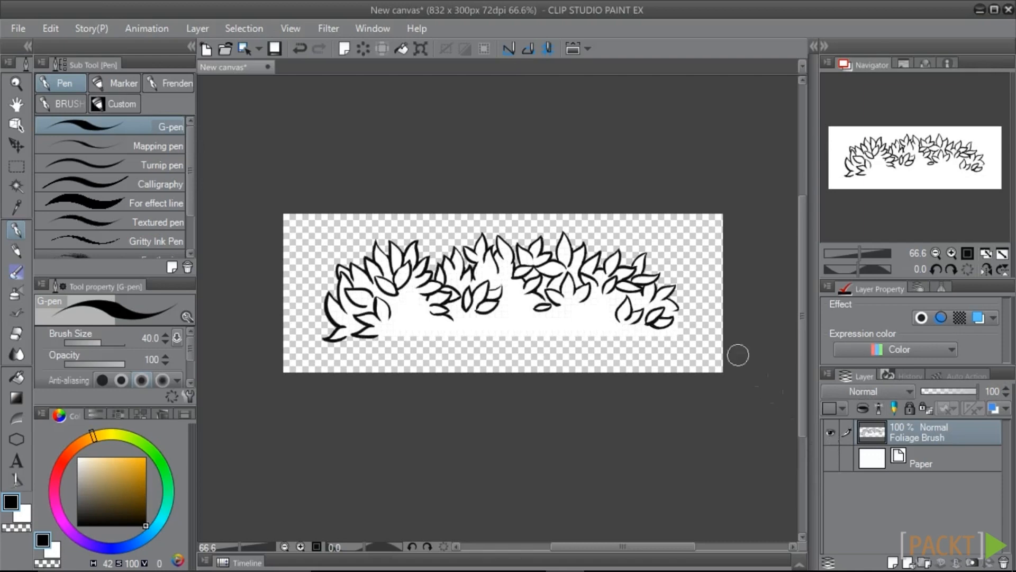
Register the foliage drawing as a brush tip shape material named Foliage Brush, saved in the Brush folder of Image material.
click(78, 28)
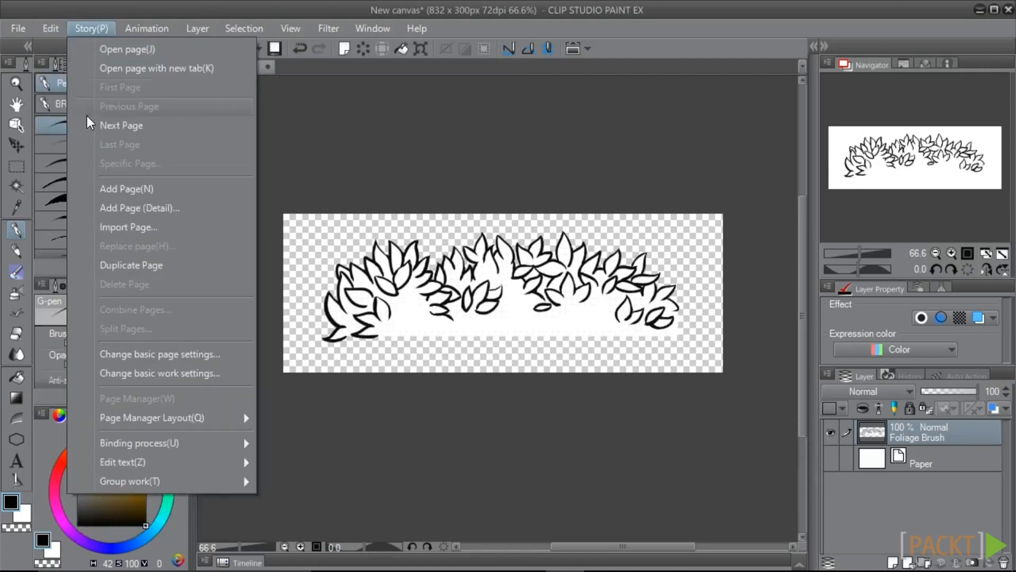
mouse_move(50, 28)
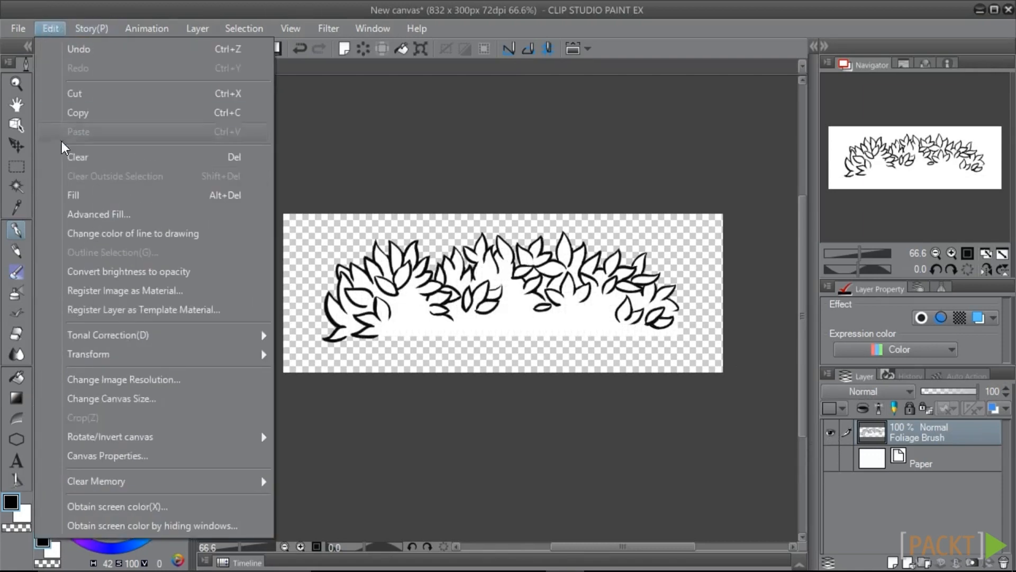
click(93, 289)
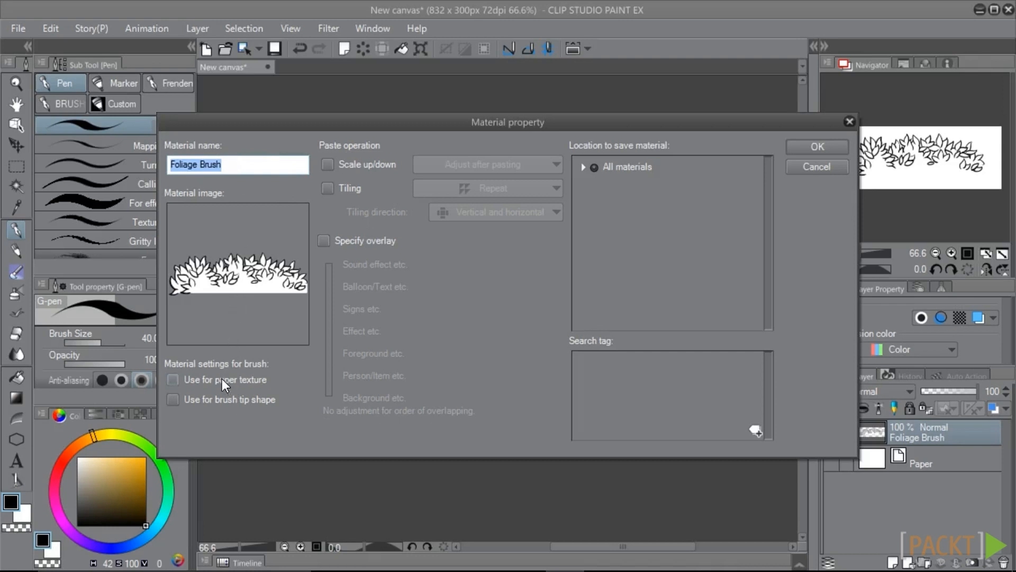
click(213, 400)
click(212, 398)
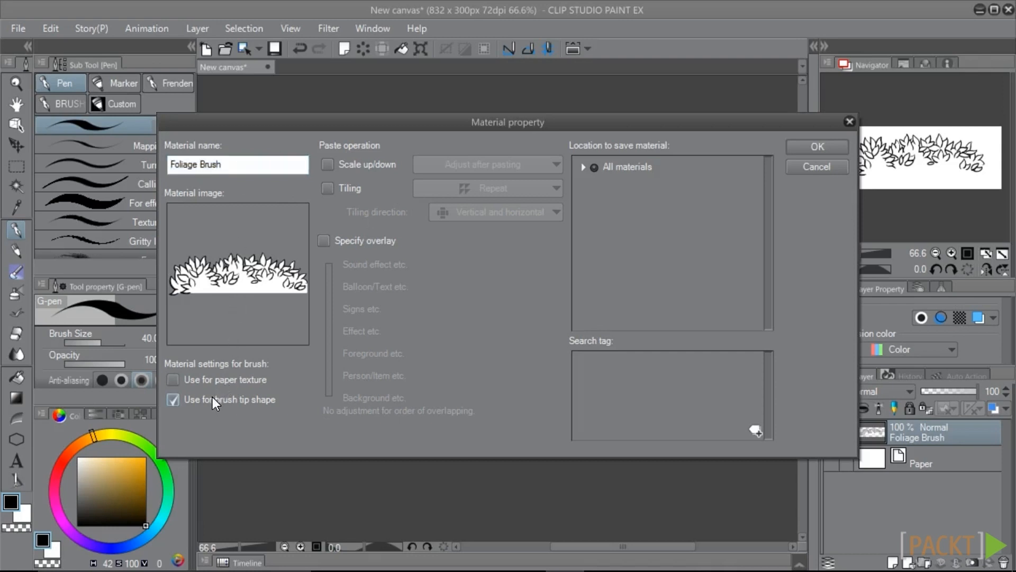
click(583, 166)
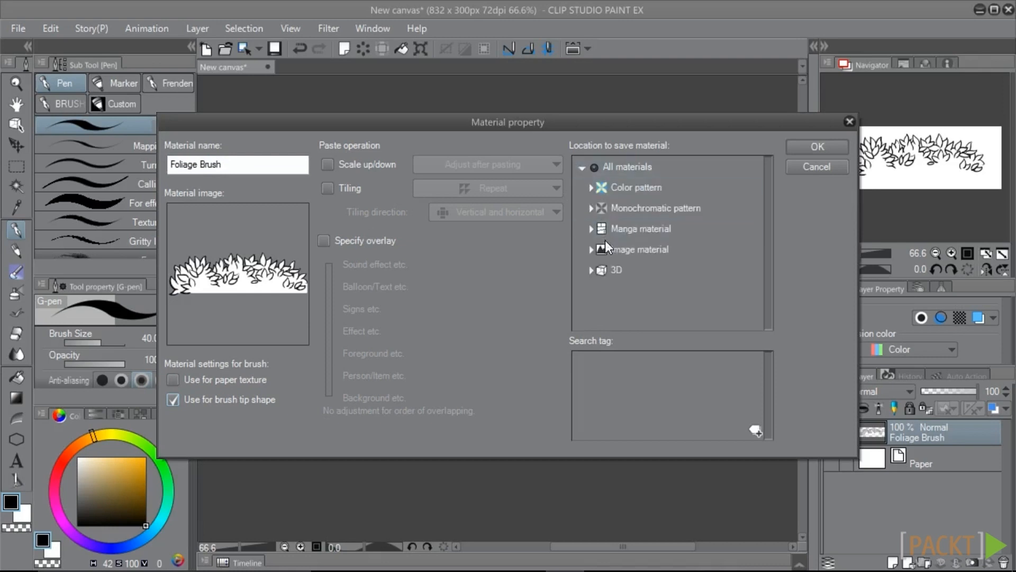
click(590, 249)
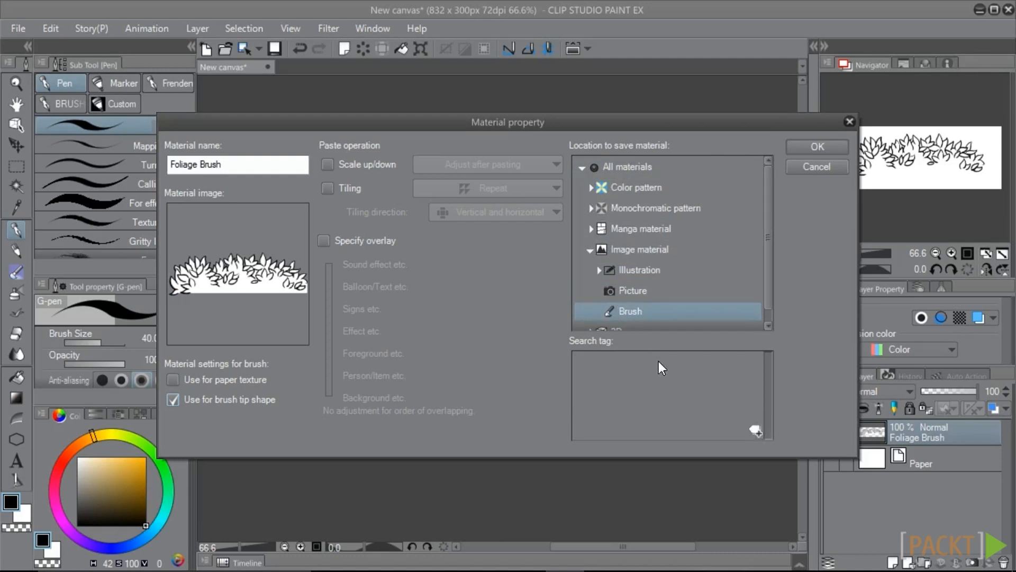
click(818, 148)
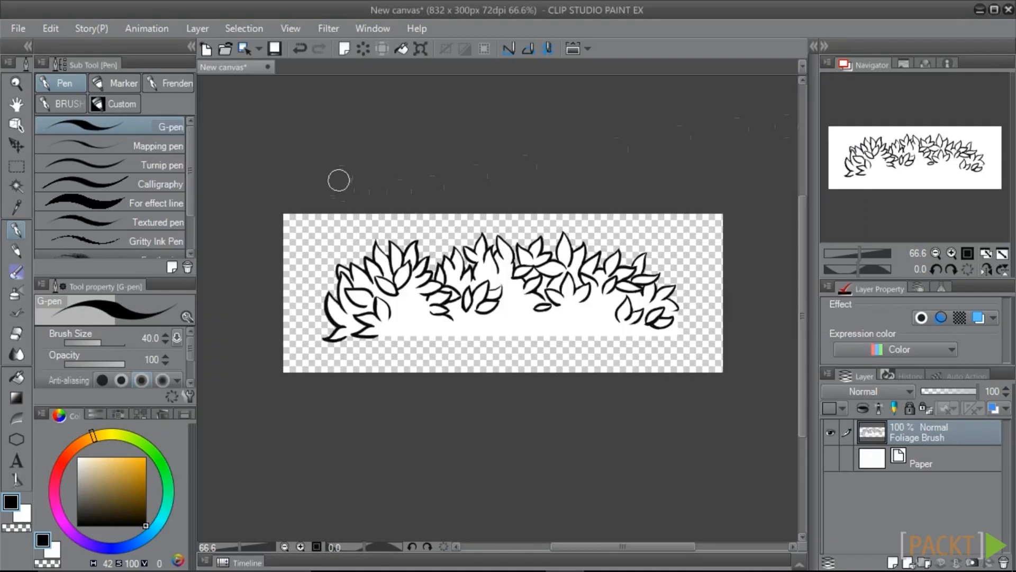
Duplicate the Grass A vegetation decoration brush as a new sub tool named Leaf Tops.
click(9, 314)
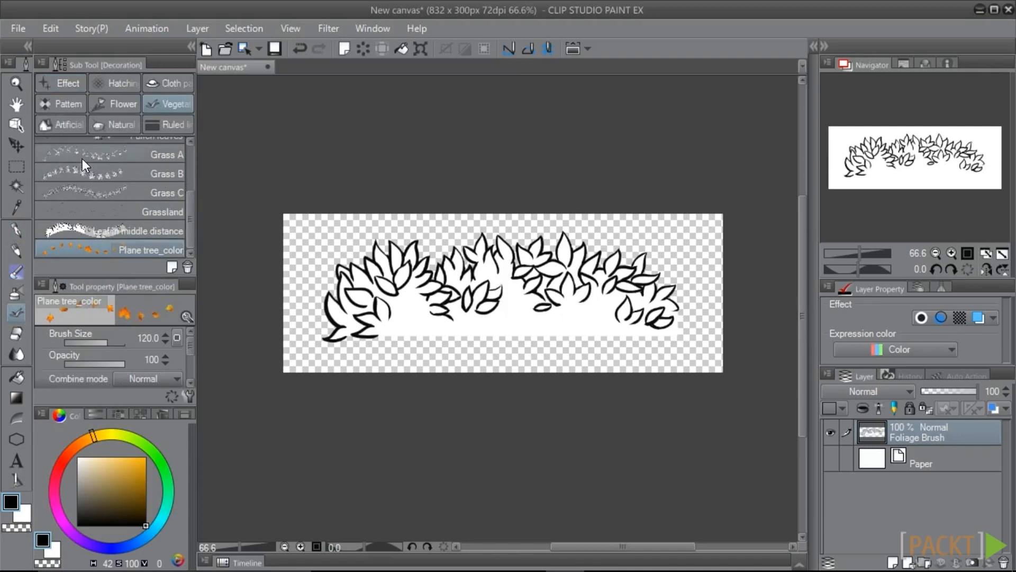
scroll(82, 158, up, 1)
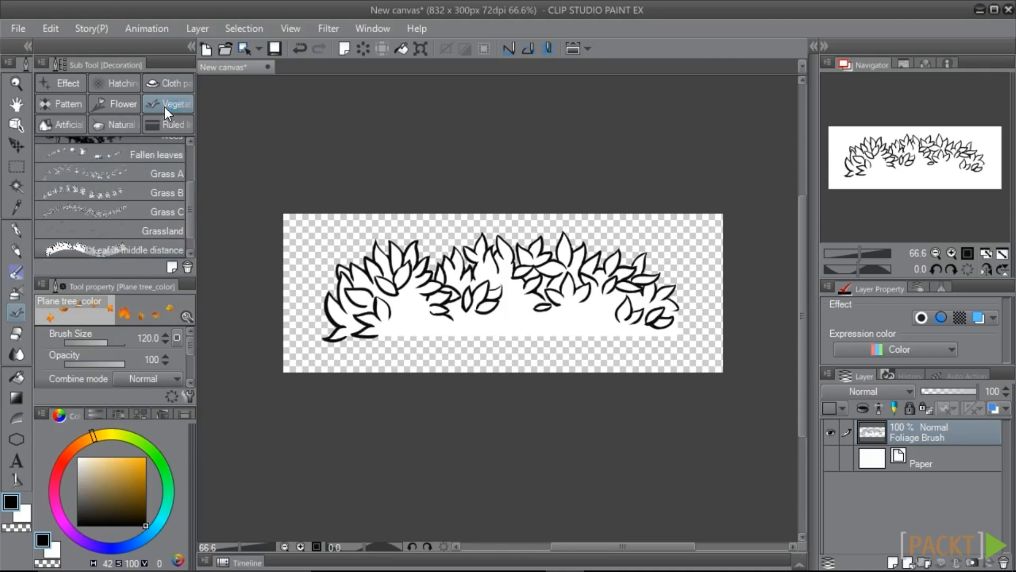
click(104, 178)
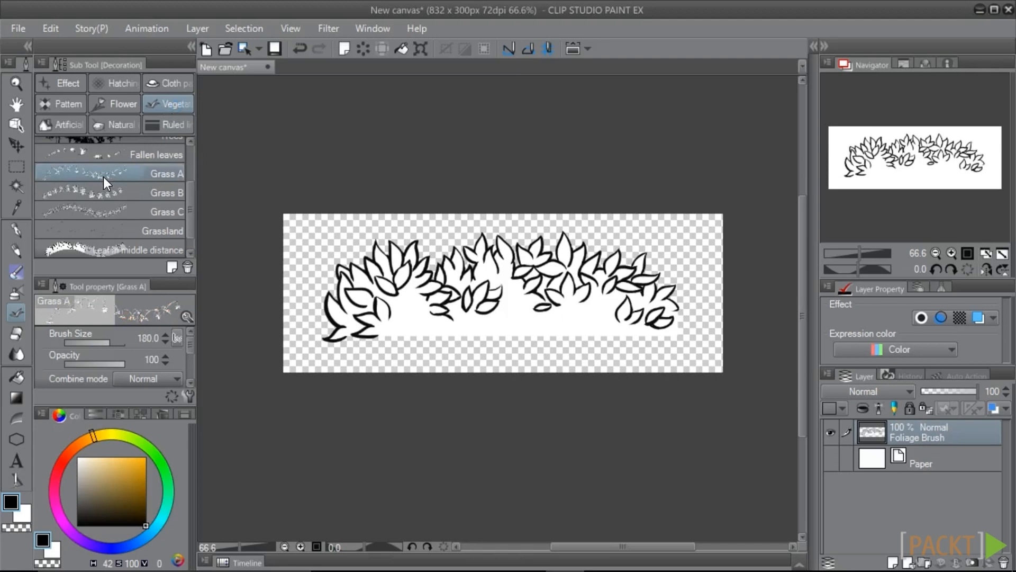
click(170, 266)
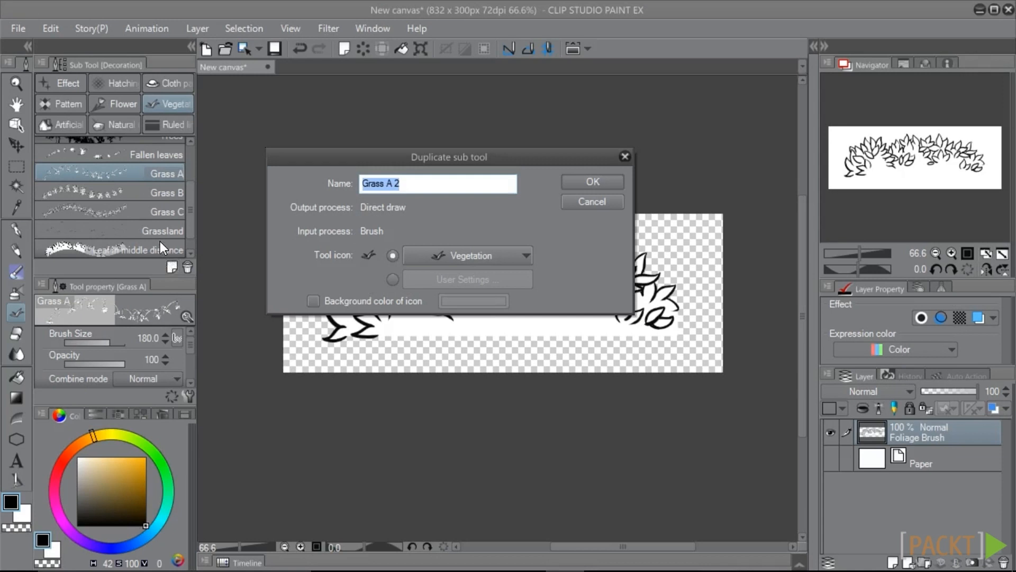
text(Leaf Tops)
click(589, 181)
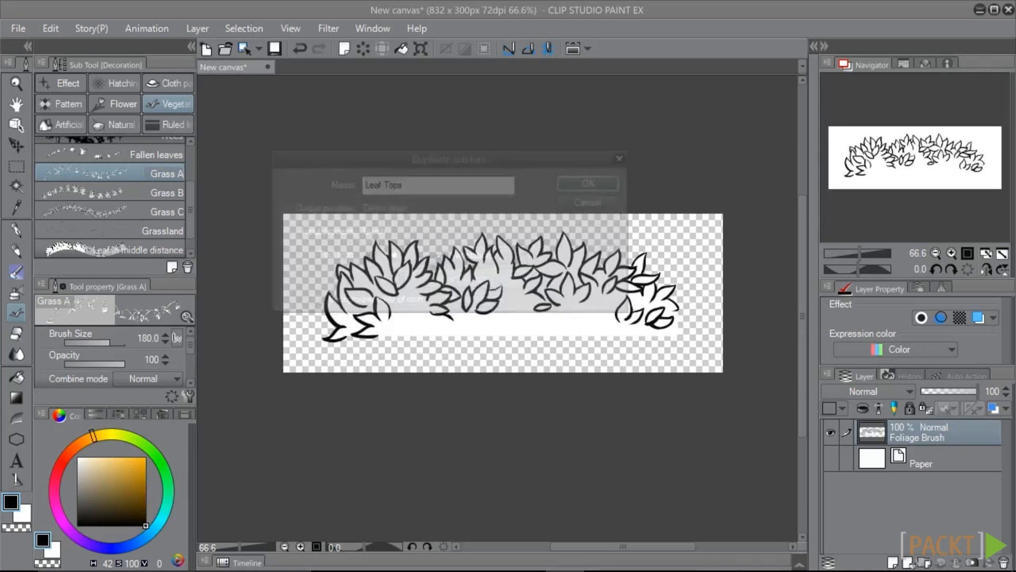
Open the detailed settings of the Leaf Tops brush, review its ink options and turn anti-aliasing off.
click(188, 395)
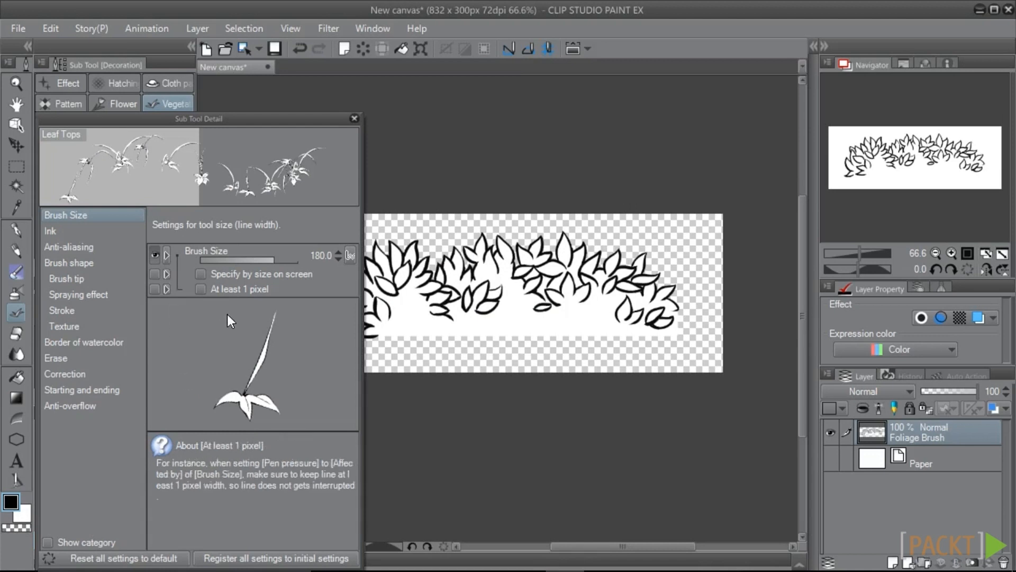
click(58, 232)
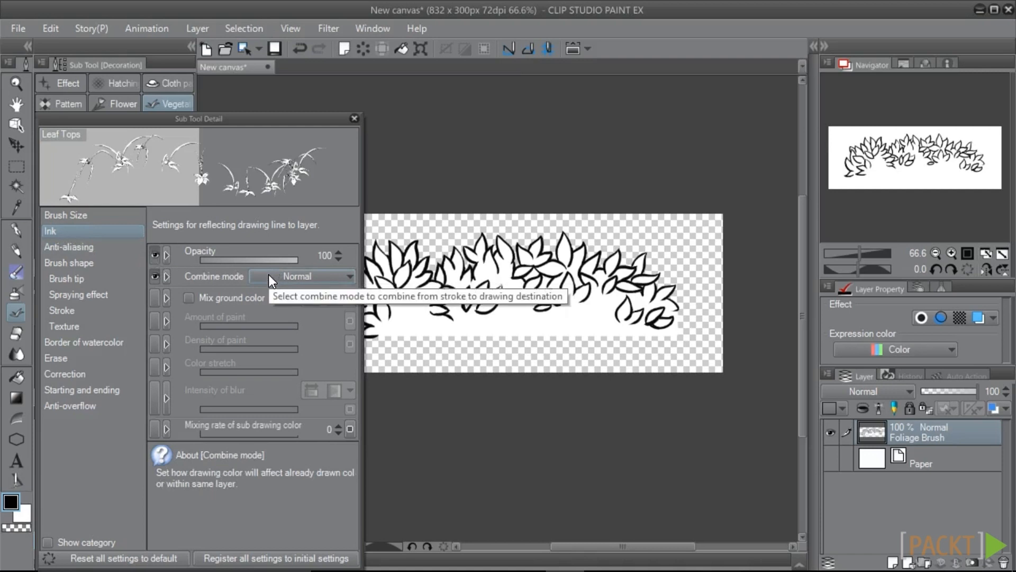
click(75, 249)
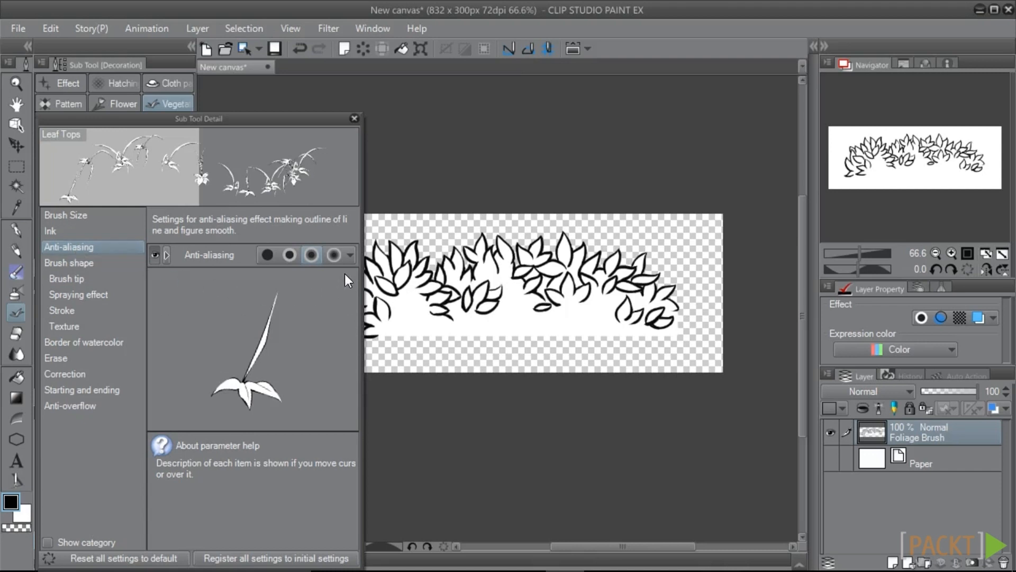
click(268, 255)
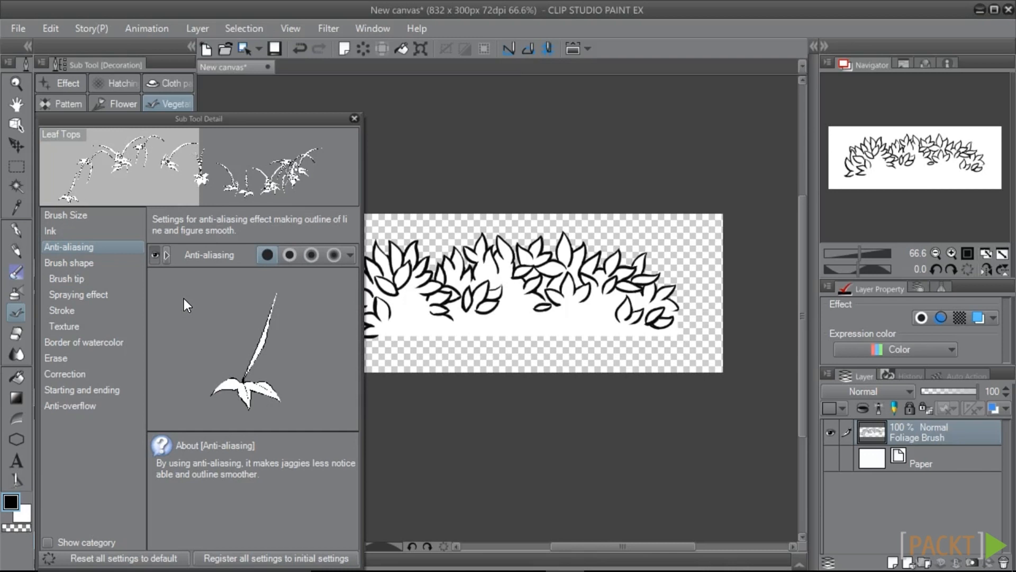
Remove all the inherited grass tip shapes from the Leaf Tops brush tip materials.
click(85, 281)
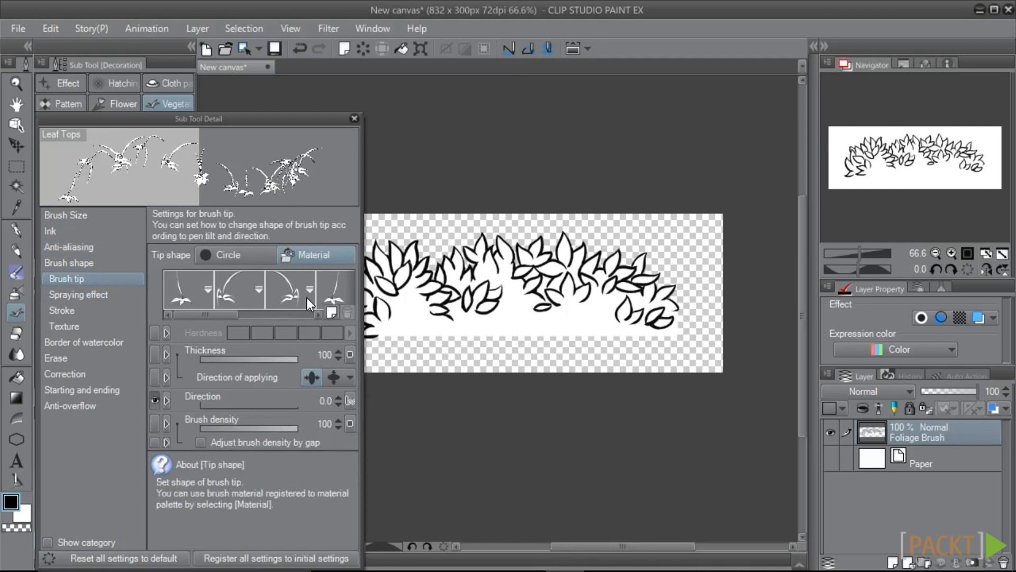
click(184, 284)
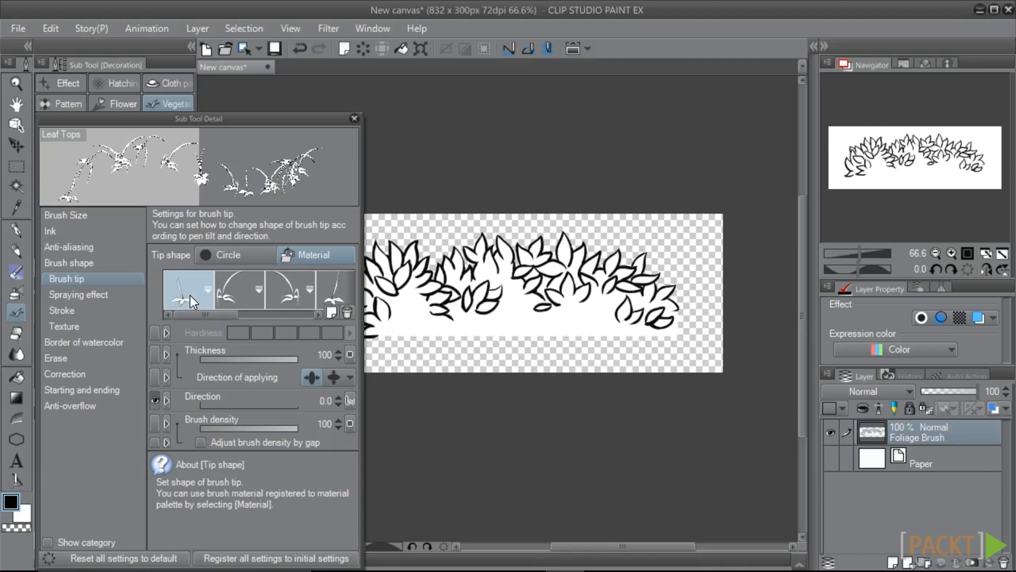
click(346, 310)
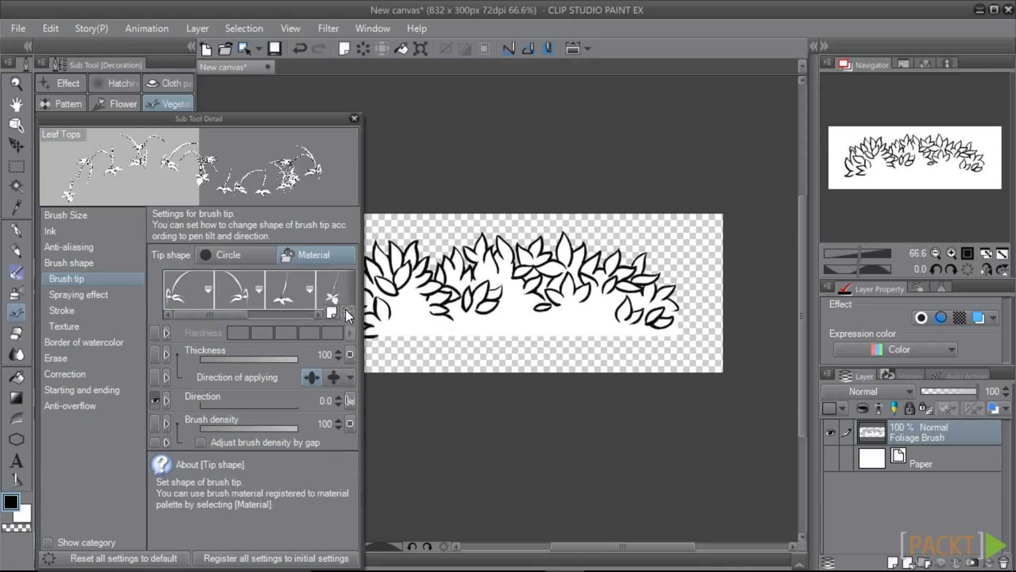
click(183, 295)
drag(206, 313, 290, 320)
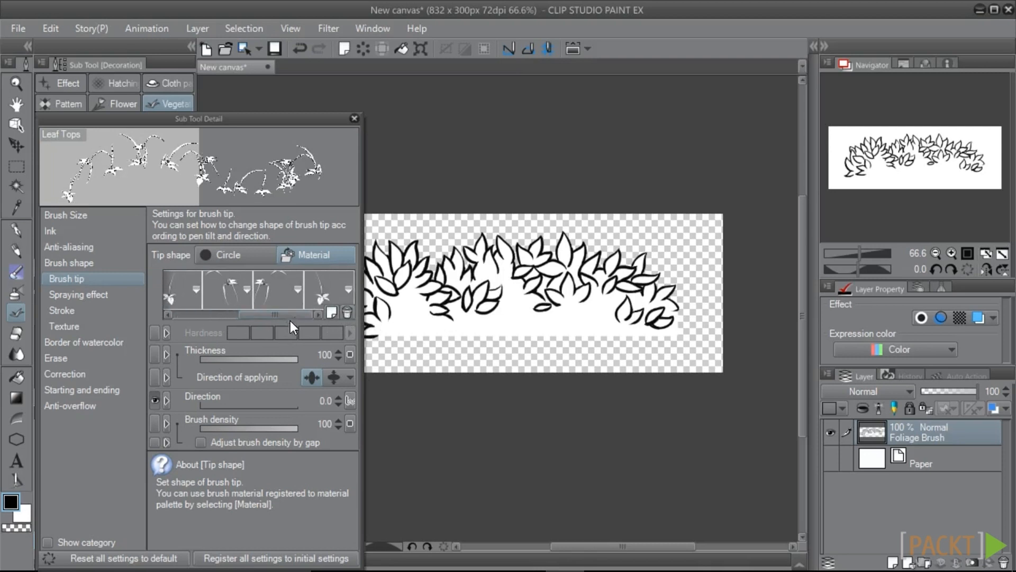
shift+click(321, 293)
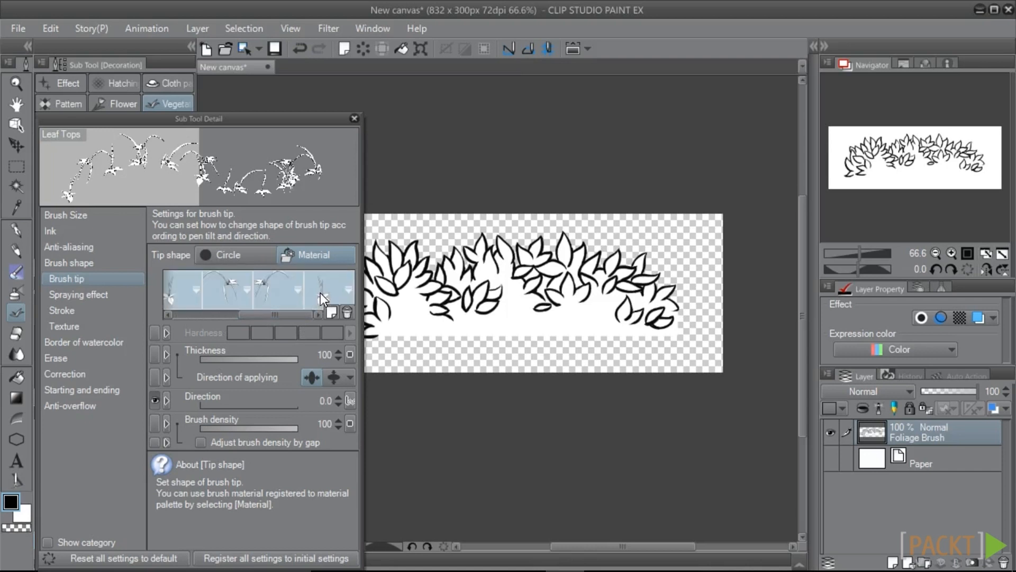
click(348, 312)
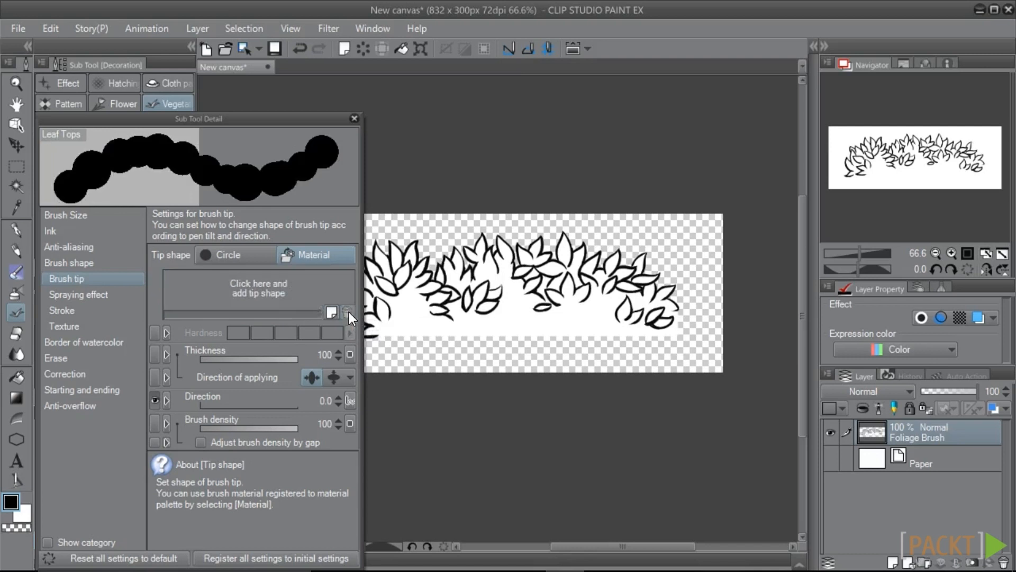
Search the brush tip materials for "foli" and add Foliage Brush as the tip shape.
click(260, 288)
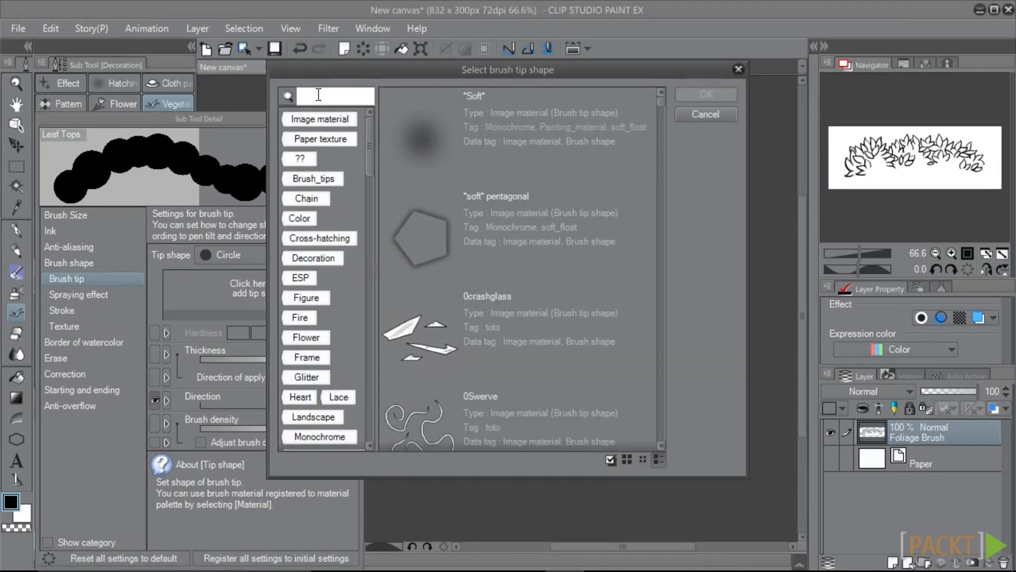
text(foli)
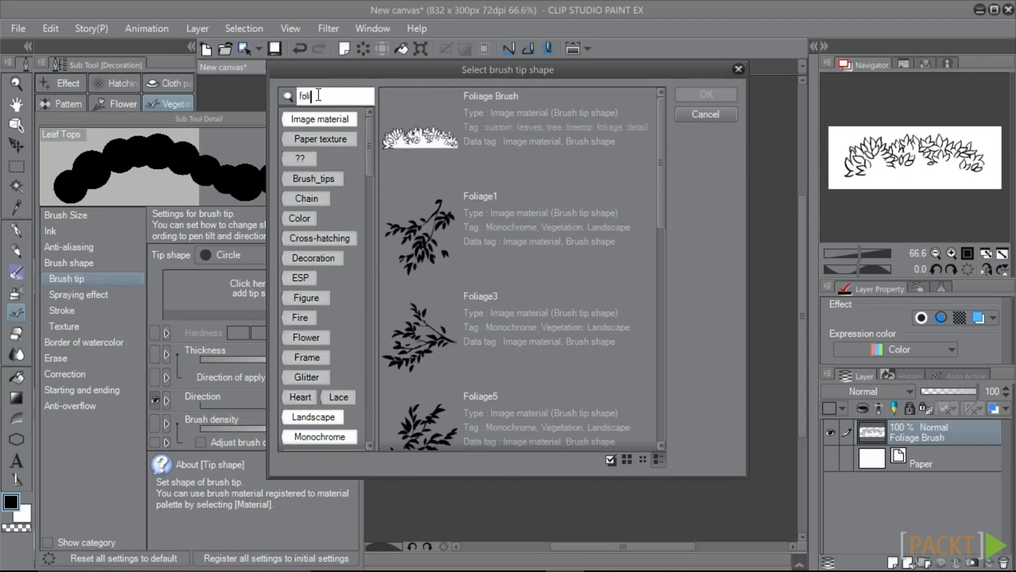
click(507, 125)
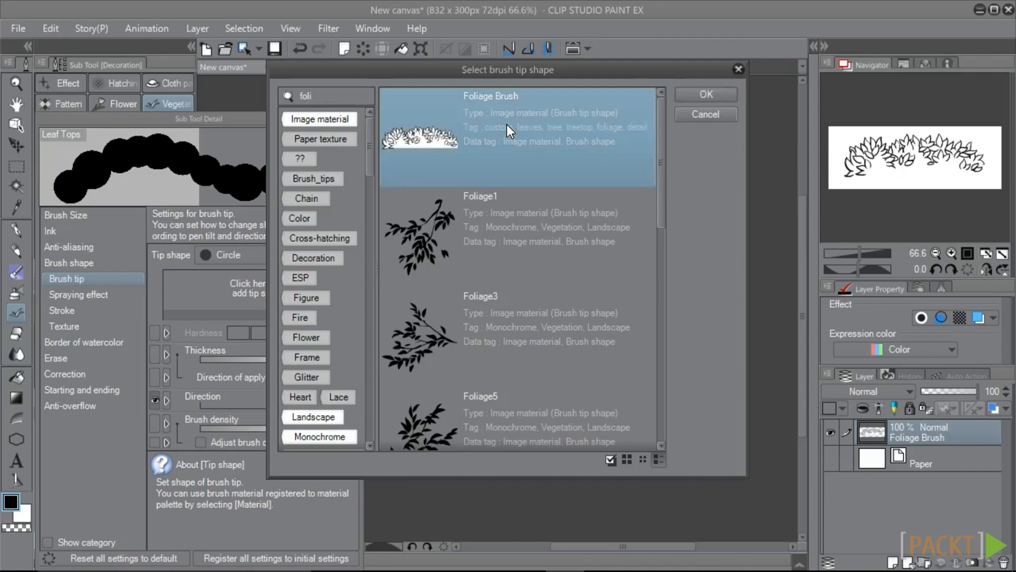
click(698, 91)
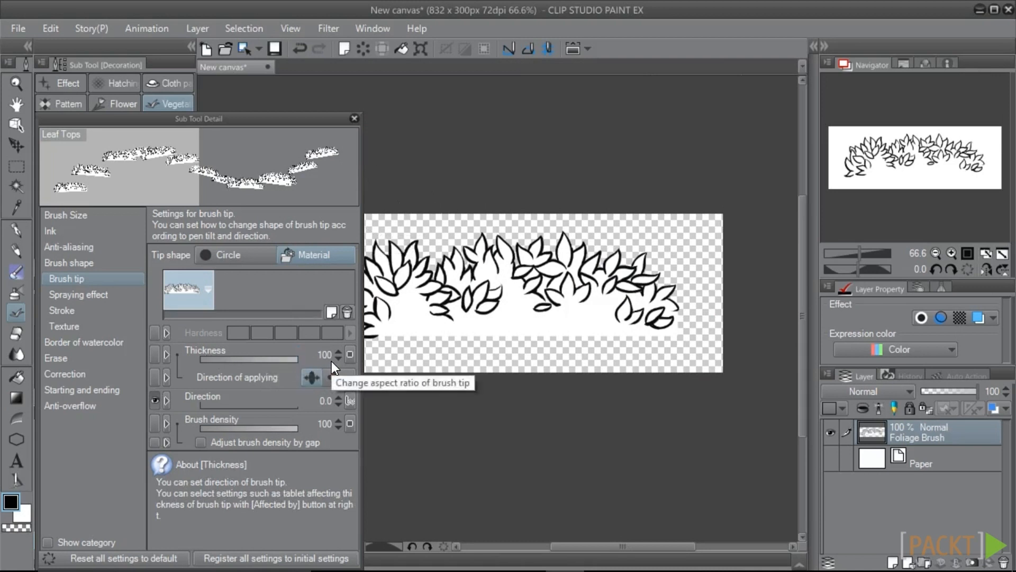
Turn on Ribbon for the Leaf Tops stroke and set the brush tip direction to 100.
click(68, 311)
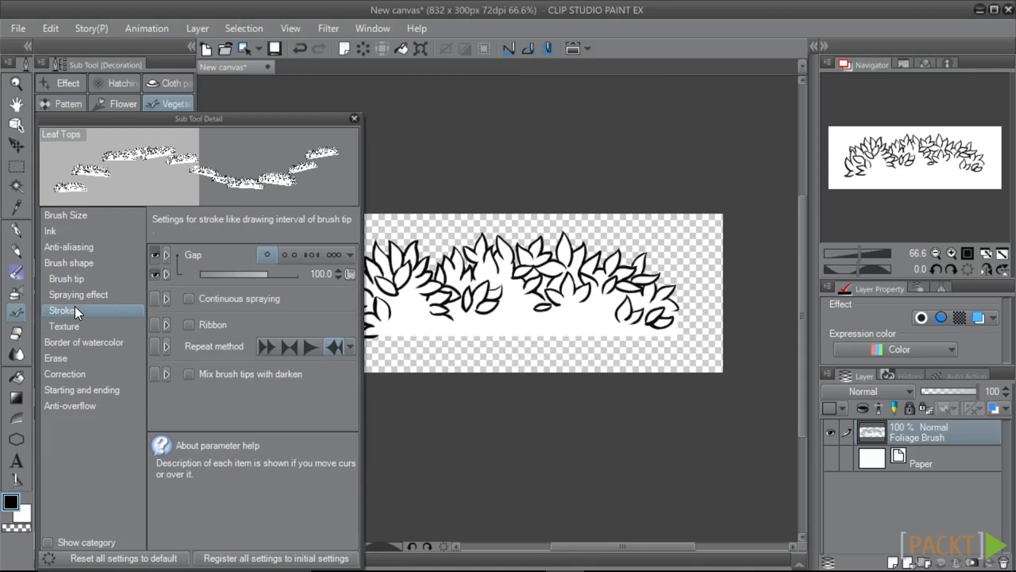
click(189, 324)
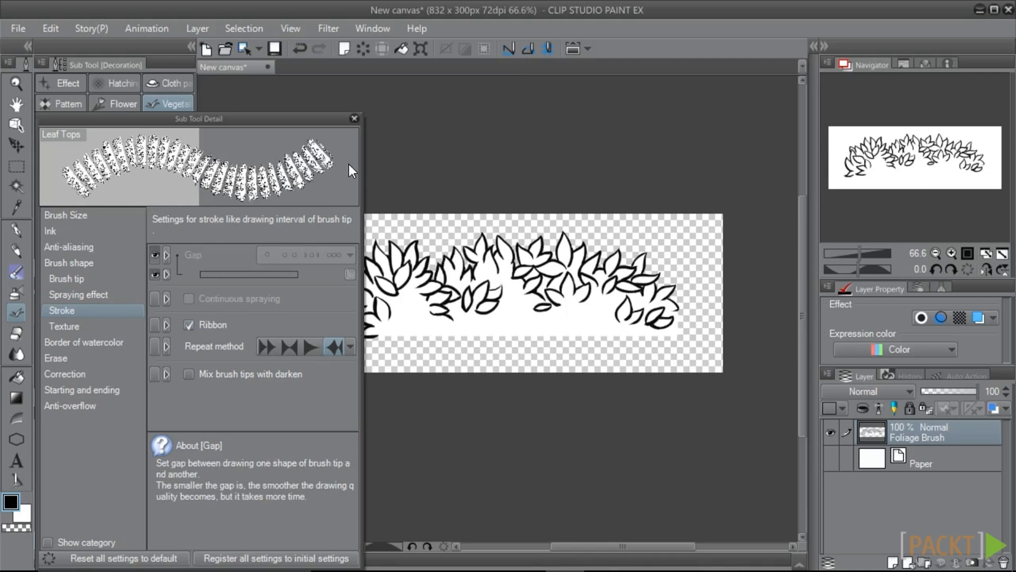
click(63, 279)
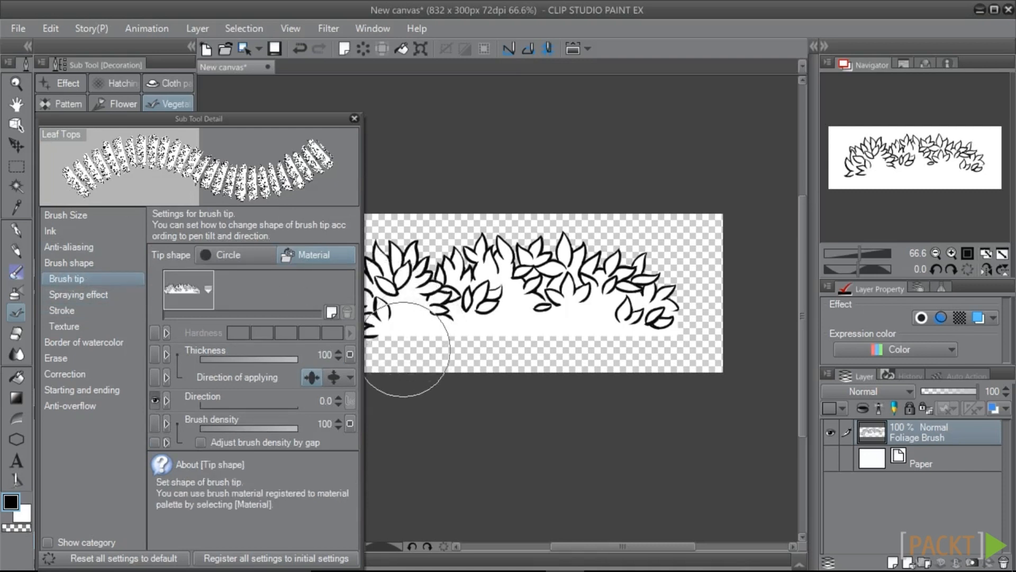
click(322, 401)
text(100)
key(Return)
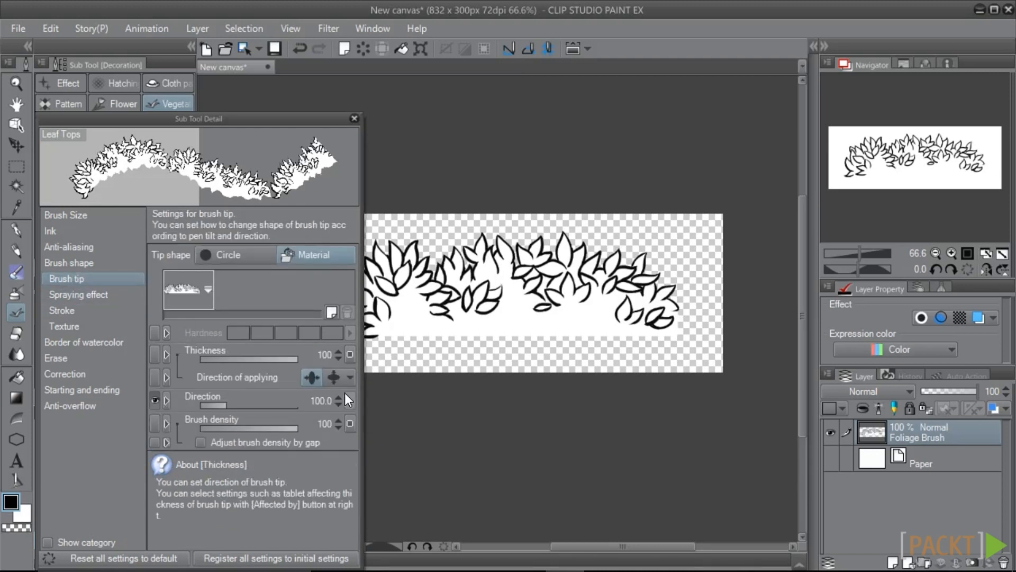
Create a new 1920 x 1200 px canvas and paint a curved diagonal Leaf Tops test stroke across it.
click(62, 310)
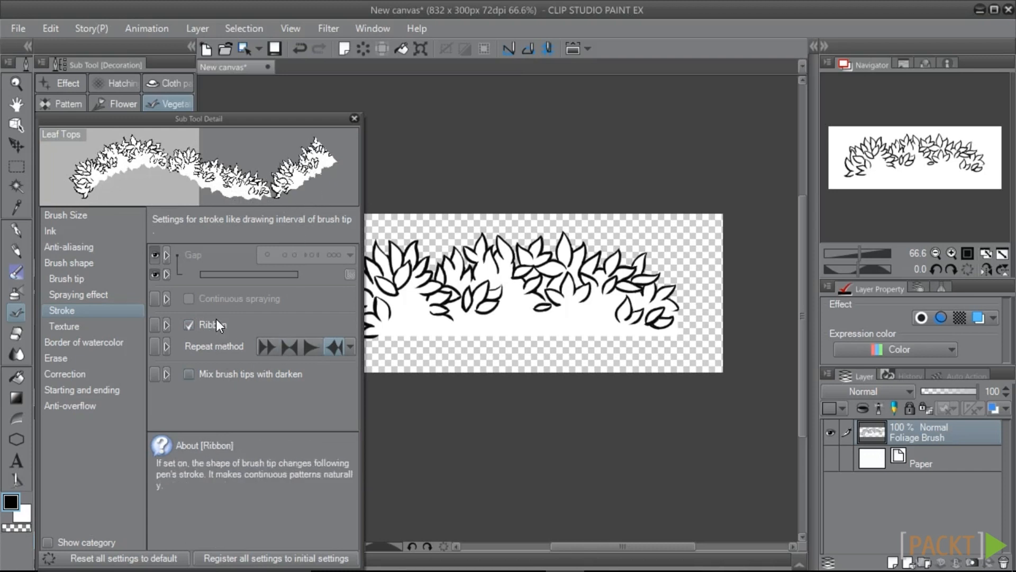
click(207, 50)
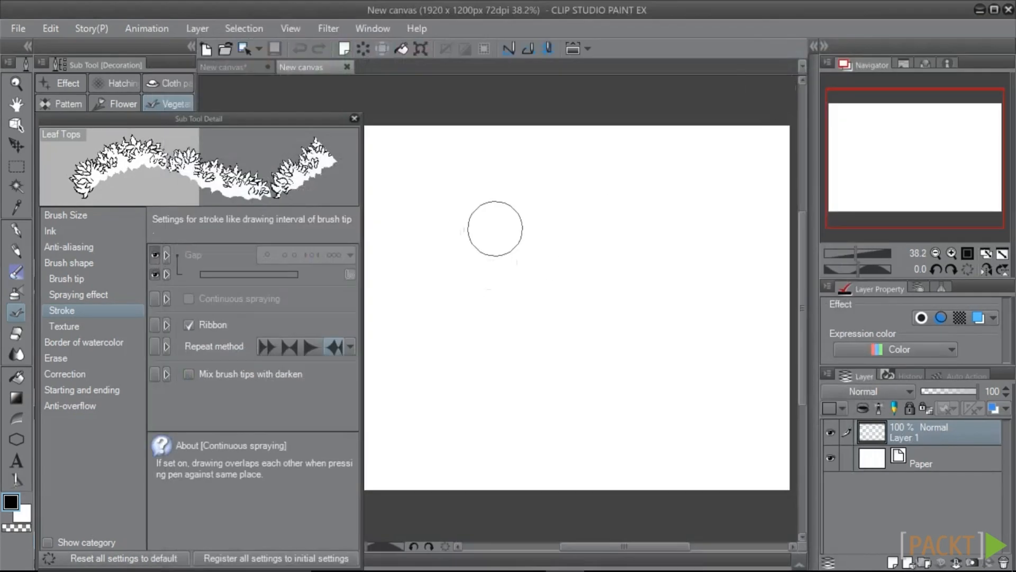
mouse_move(393, 196)
mouse_down()
mouse_move(608, 271)
mouse_move(701, 331)
mouse_move(748, 415)
mouse_up()
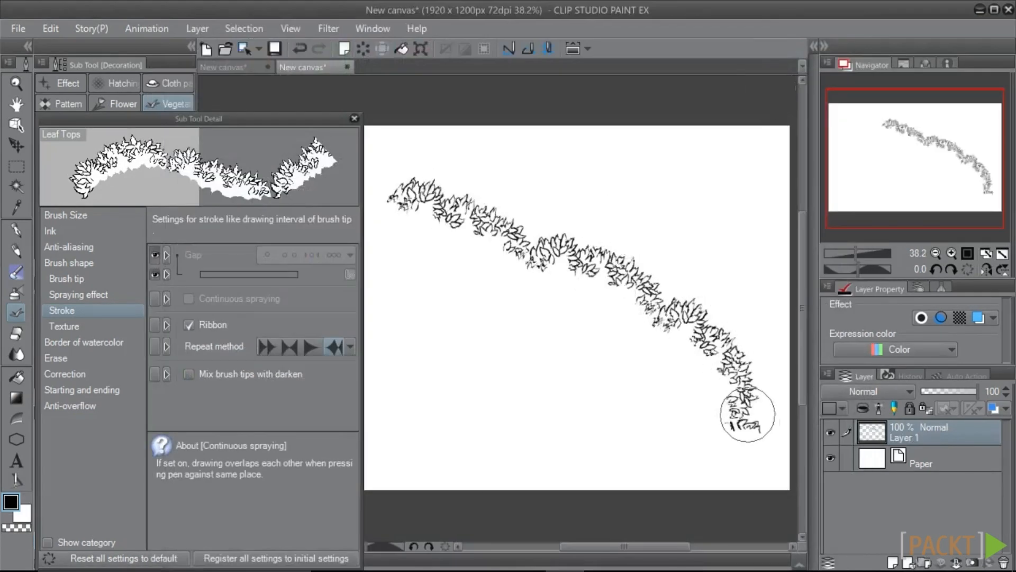
Undo the diagonal test stroke and paint a large rounded mass of overlapping Leaf Tops foliage over the canvas centre.
click(58, 280)
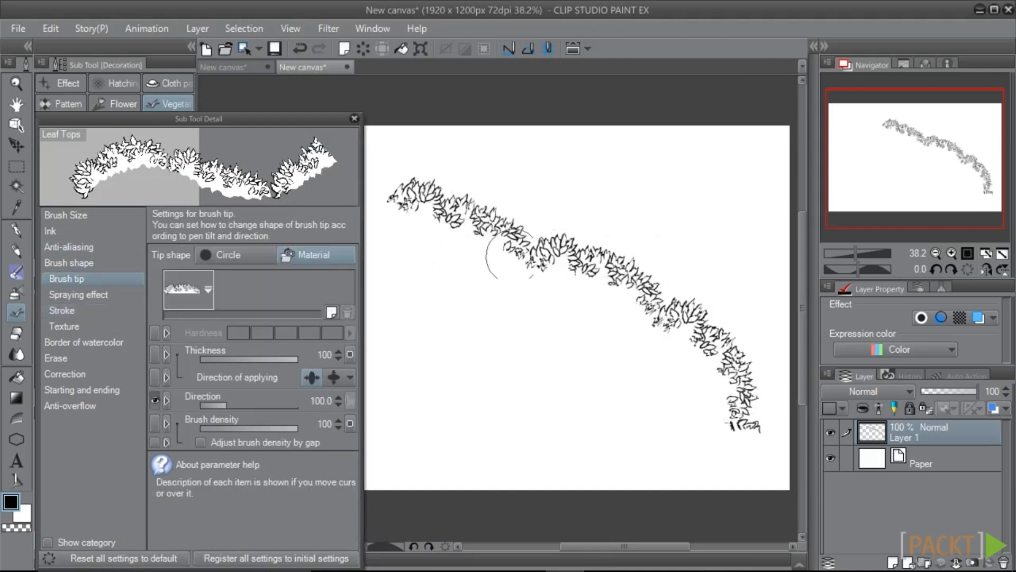
click(354, 118)
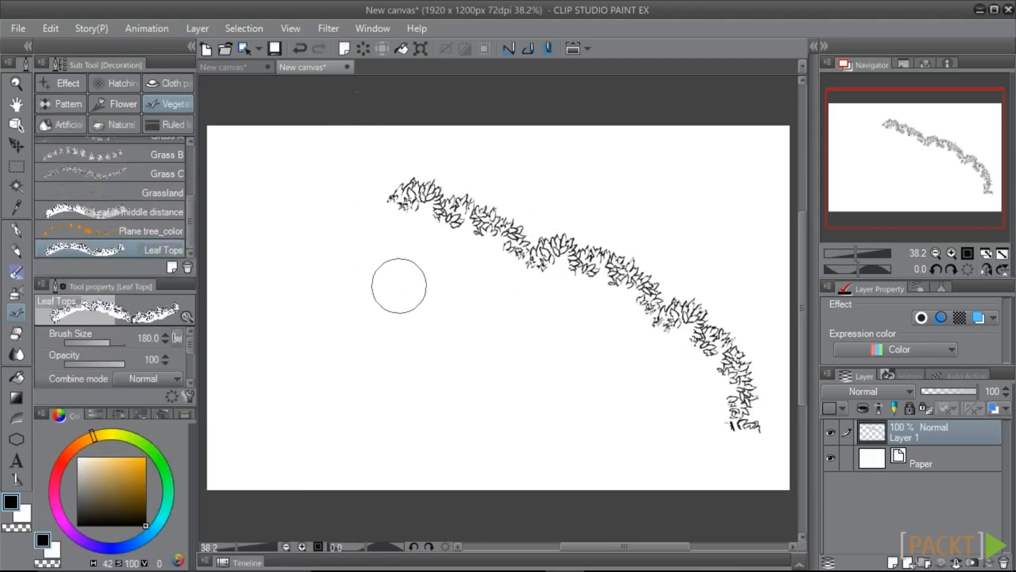
key(ctrl+z)
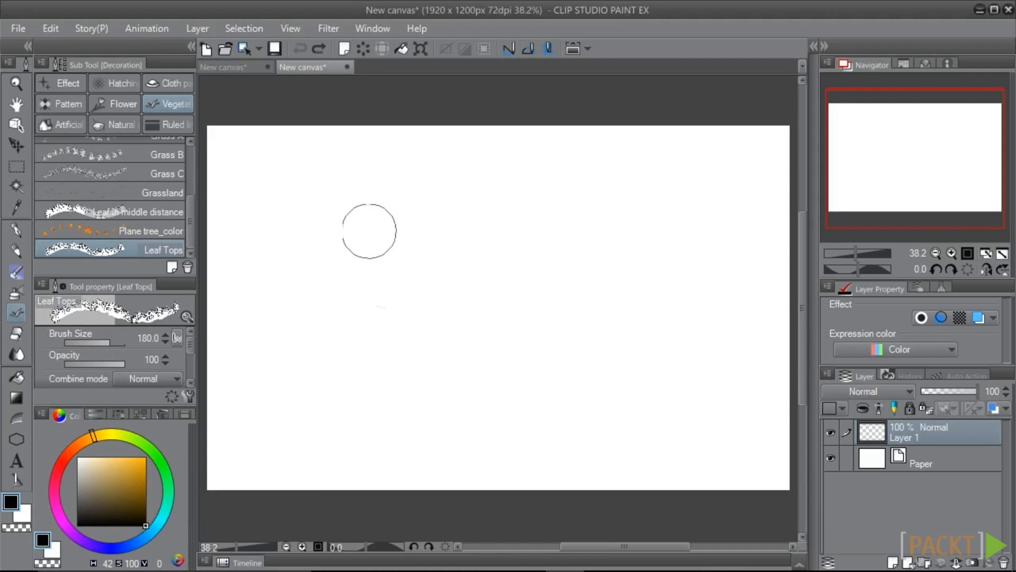
mouse_move(339, 238)
mouse_down()
mouse_move(345, 189)
mouse_move(431, 217)
mouse_move(585, 215)
mouse_move(608, 345)
mouse_move(485, 422)
mouse_move(338, 424)
mouse_move(281, 357)
mouse_move(313, 279)
mouse_move(292, 284)
mouse_move(424, 227)
mouse_move(537, 235)
mouse_move(630, 318)
mouse_move(528, 415)
mouse_move(387, 418)
mouse_move(331, 292)
mouse_move(418, 235)
mouse_move(535, 243)
mouse_move(576, 308)
mouse_move(510, 389)
mouse_move(352, 356)
mouse_move(440, 291)
mouse_move(540, 323)
mouse_move(498, 356)
mouse_move(391, 344)
mouse_move(450, 264)
mouse_move(535, 360)
mouse_move(370, 323)
mouse_move(503, 344)
mouse_move(402, 329)
mouse_move(418, 381)
mouse_move(329, 345)
mouse_move(468, 384)
mouse_move(481, 317)
mouse_move(503, 350)
mouse_move(504, 424)
mouse_up()
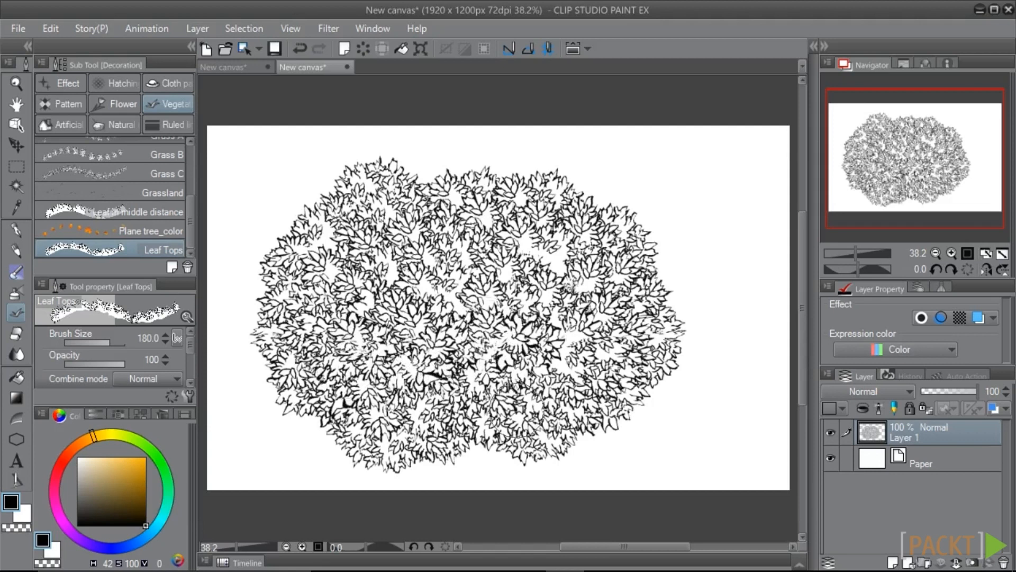
Hide the foliage layer and paint a curved Blurred rainbow stroke on a new layer.
click(830, 432)
click(113, 124)
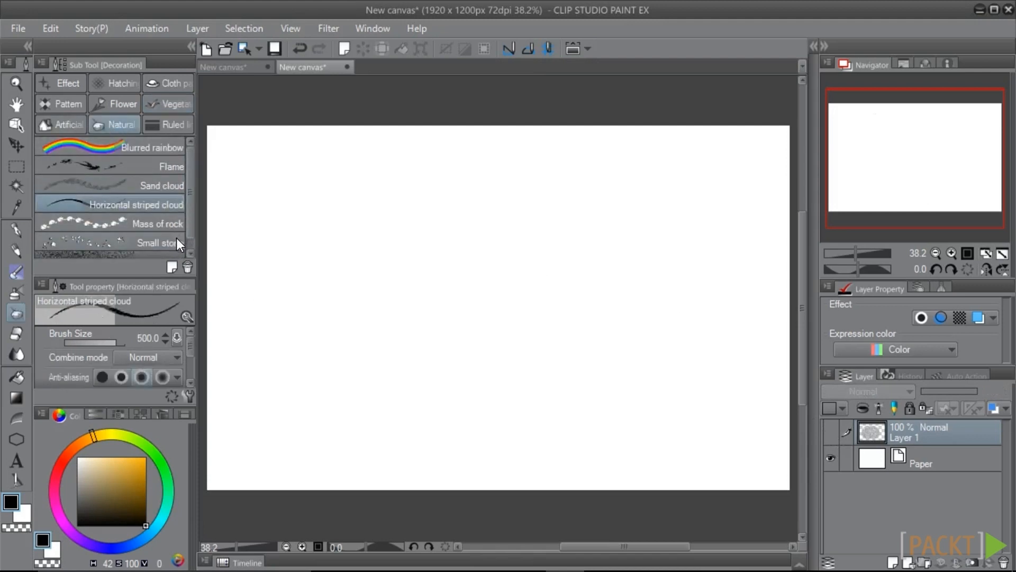
click(125, 147)
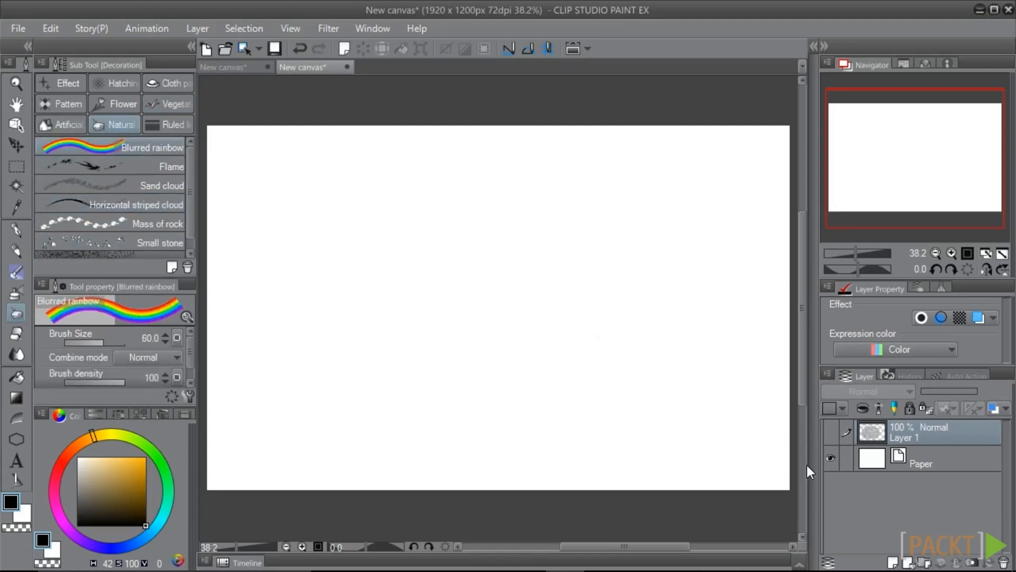
click(893, 563)
mouse_move(779, 424)
mouse_down()
mouse_move(702, 293)
mouse_move(610, 210)
mouse_move(497, 153)
mouse_up()
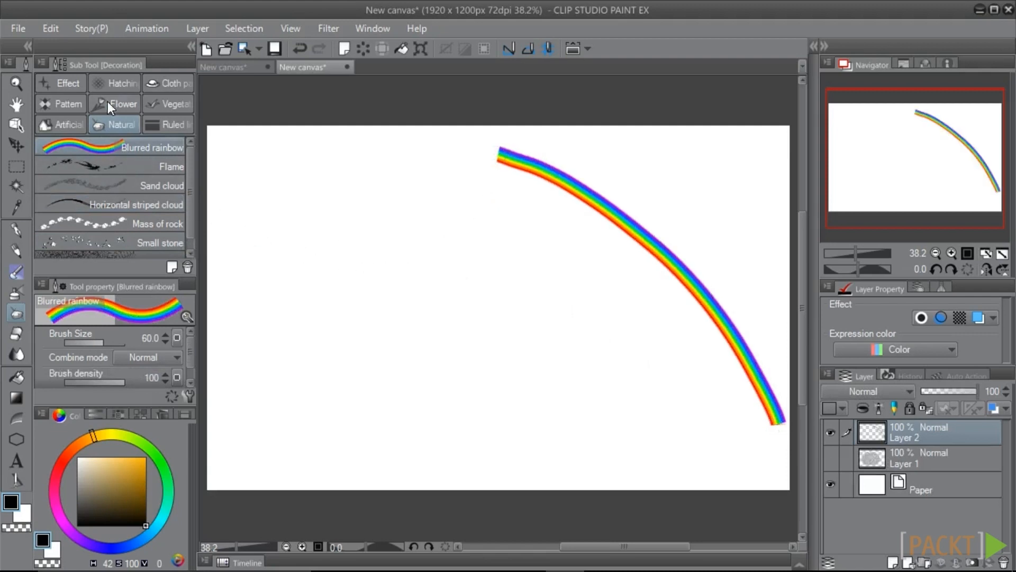
Paint a Gold chain arc beside the rainbow and a Small flower lace ribbon 02 arc beside the chain.
click(167, 84)
scroll(122, 221, down, 5)
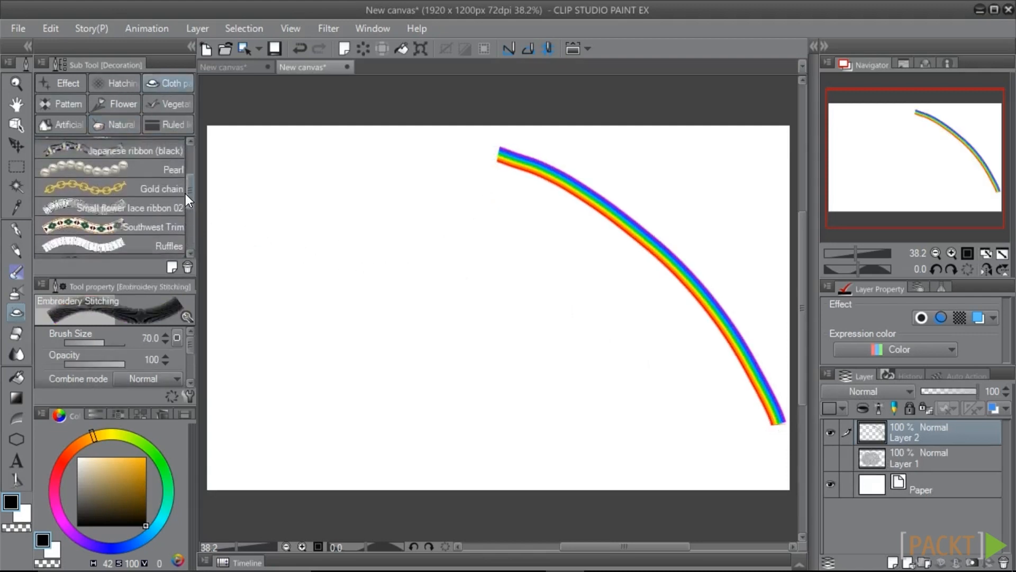
click(101, 210)
drag(709, 454, 368, 154)
click(129, 229)
mouse_move(665, 460)
mouse_down()
mouse_move(506, 290)
mouse_move(396, 219)
mouse_move(270, 172)
mouse_up()
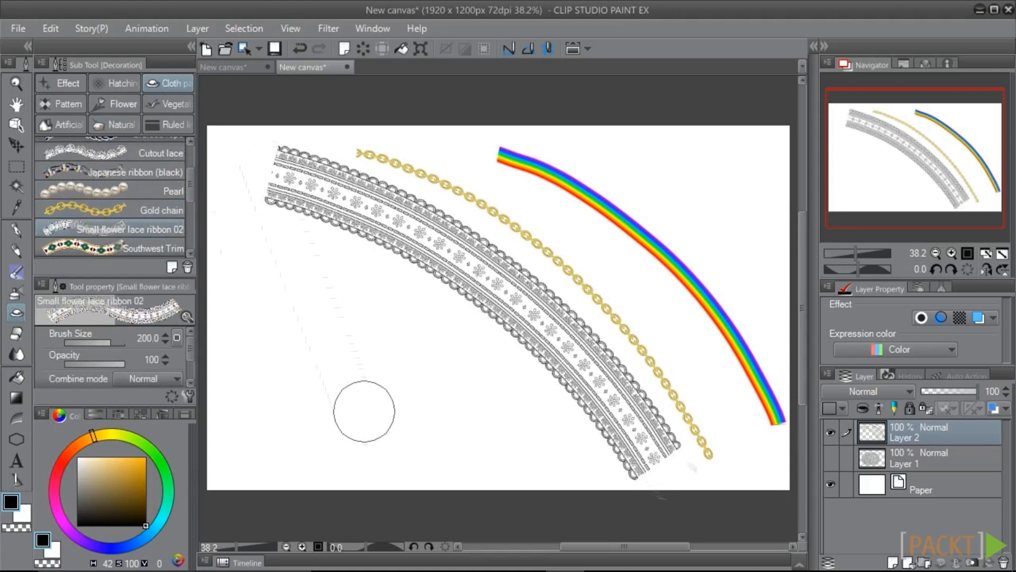
mouse_move(273, 204)
mouse_down()
mouse_move(320, 258)
mouse_move(373, 337)
mouse_up()
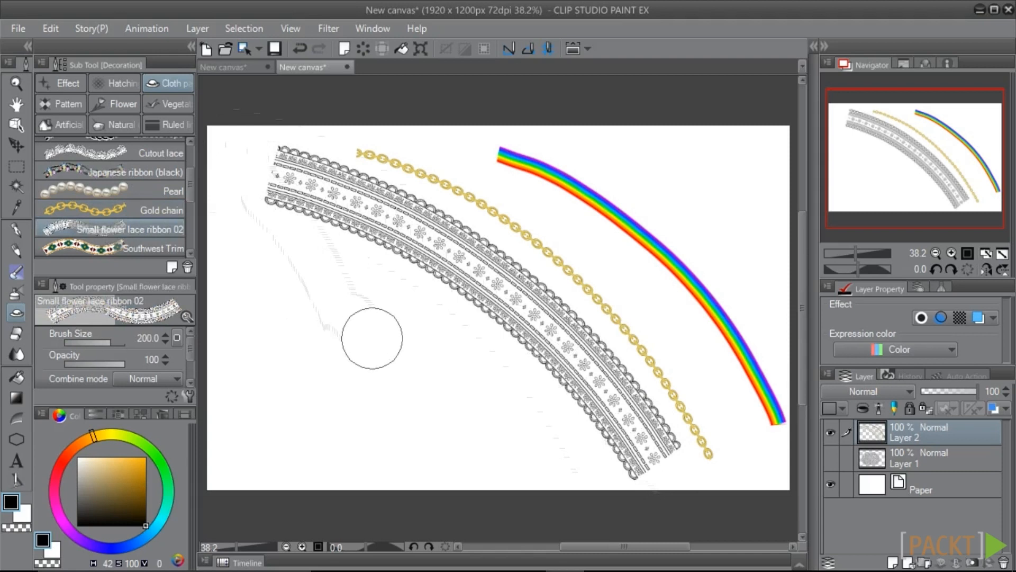
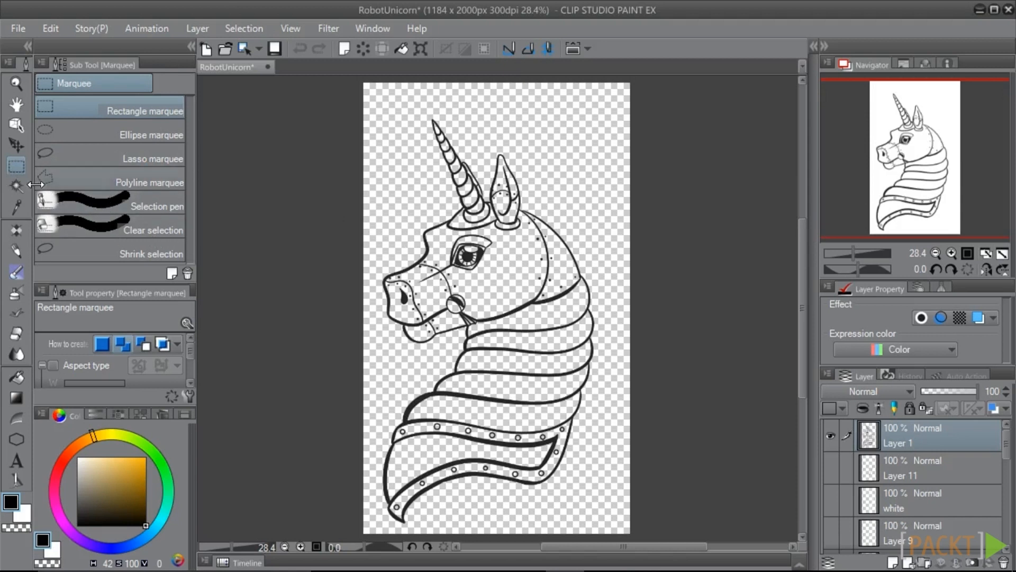
Paint two crossing diagonal selection strokes over the unicorn's head and neck with the Selection pen at size 80.
click(107, 206)
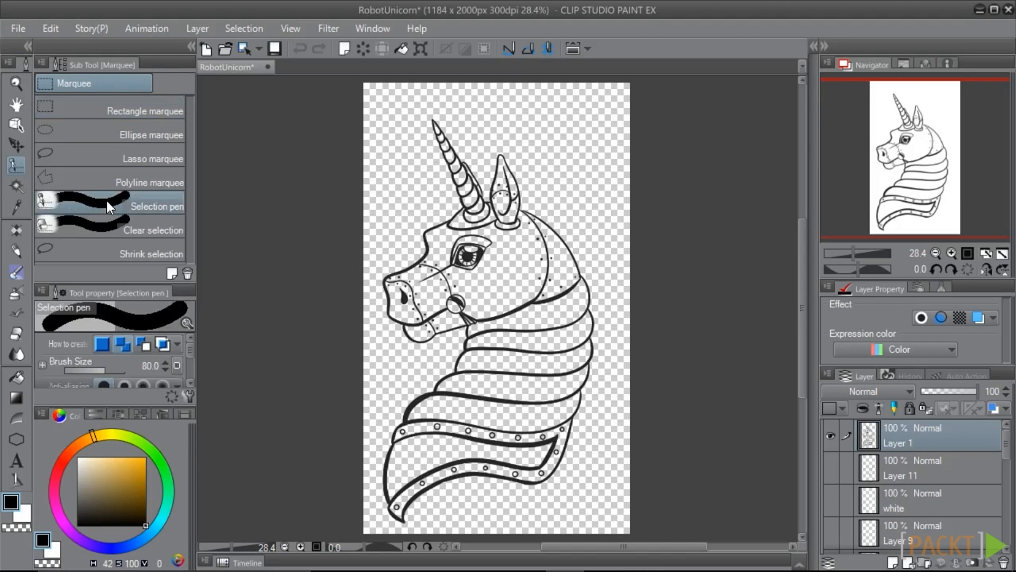
mouse_move(405, 186)
mouse_down()
mouse_move(506, 265)
mouse_move(548, 321)
mouse_move(589, 412)
mouse_up()
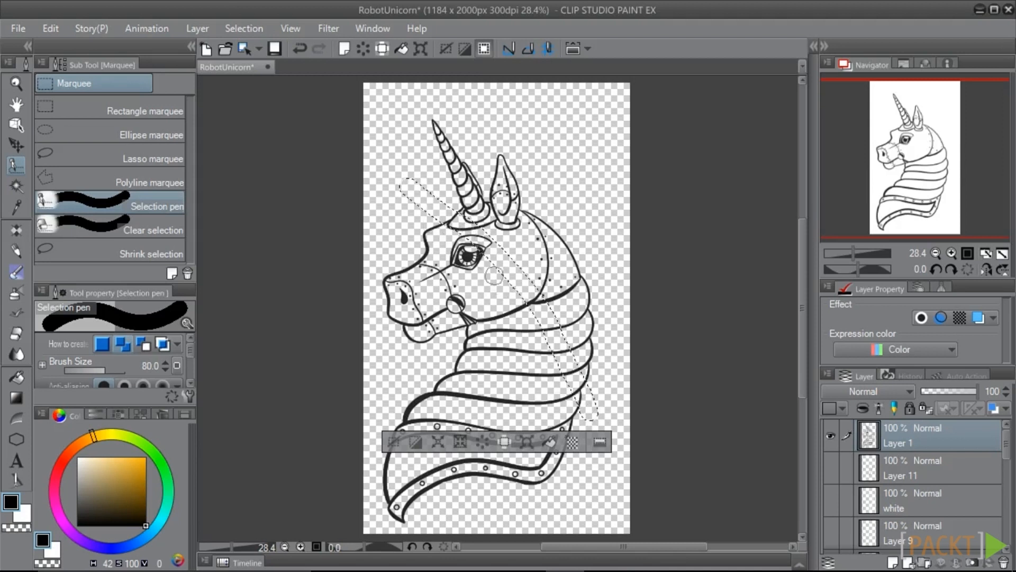
drag(538, 197, 471, 412)
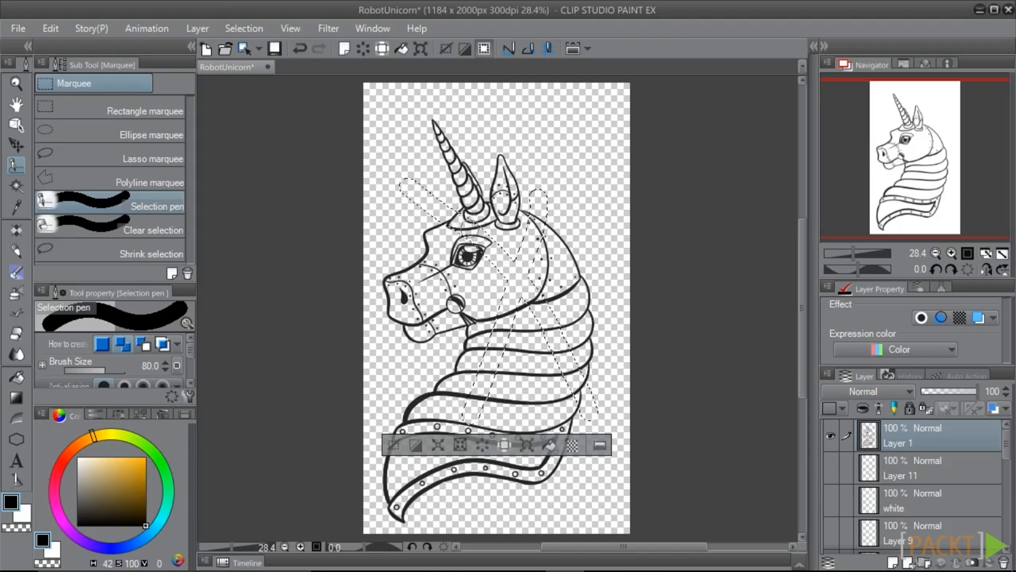
Clear the selection and make the Selection pen's brush size respond to pen pressure.
click(393, 445)
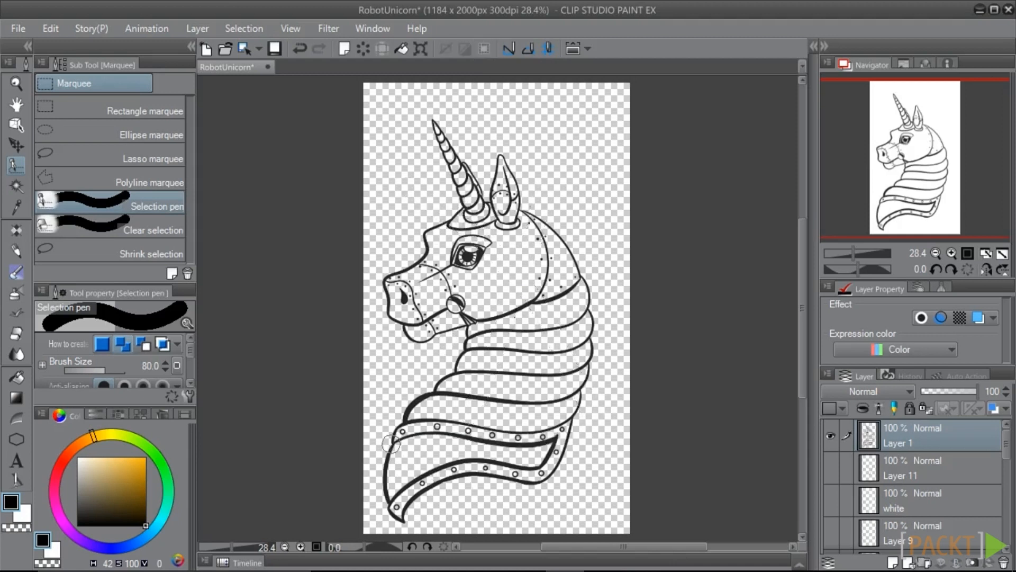
click(190, 396)
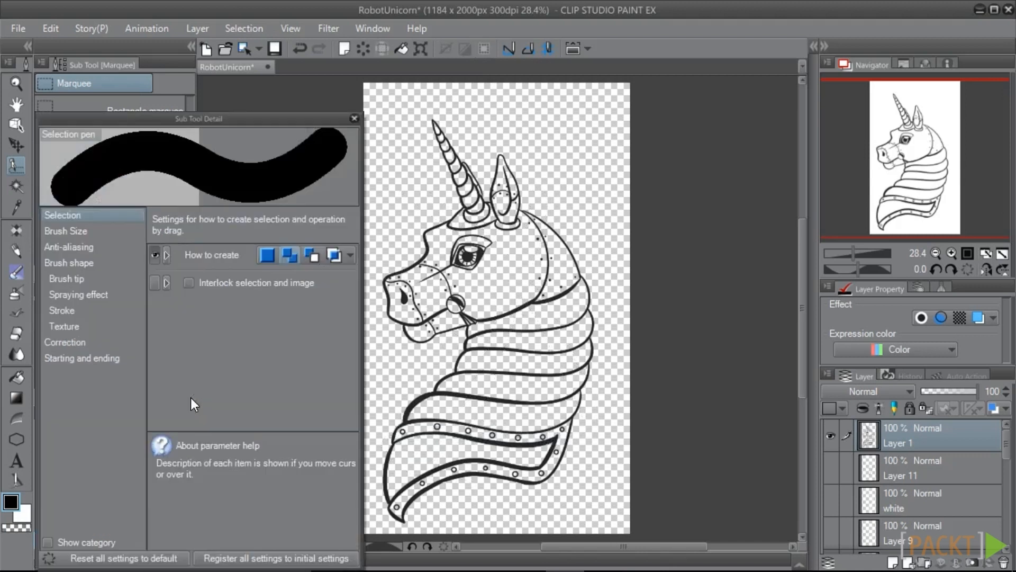
click(71, 233)
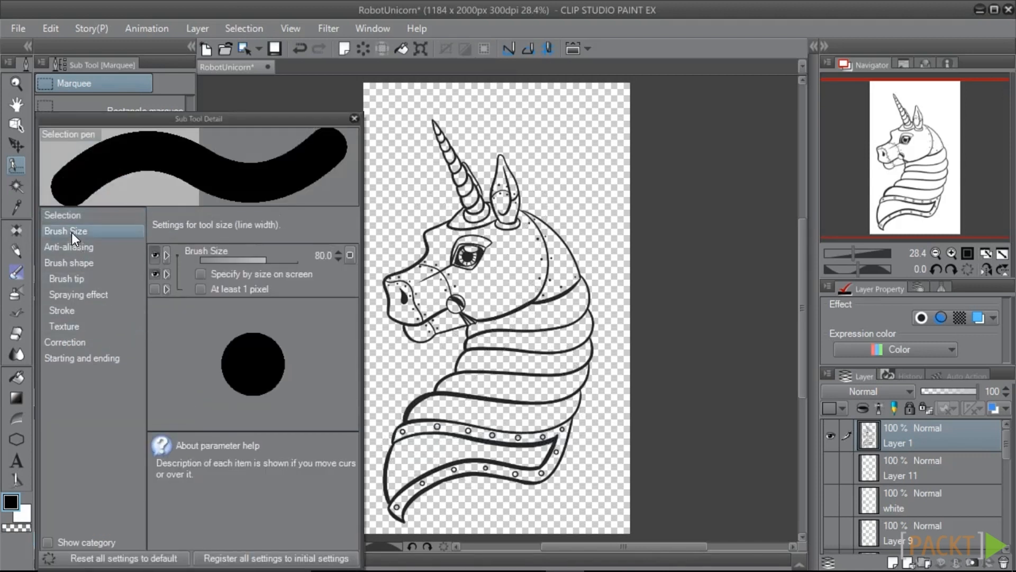
click(351, 255)
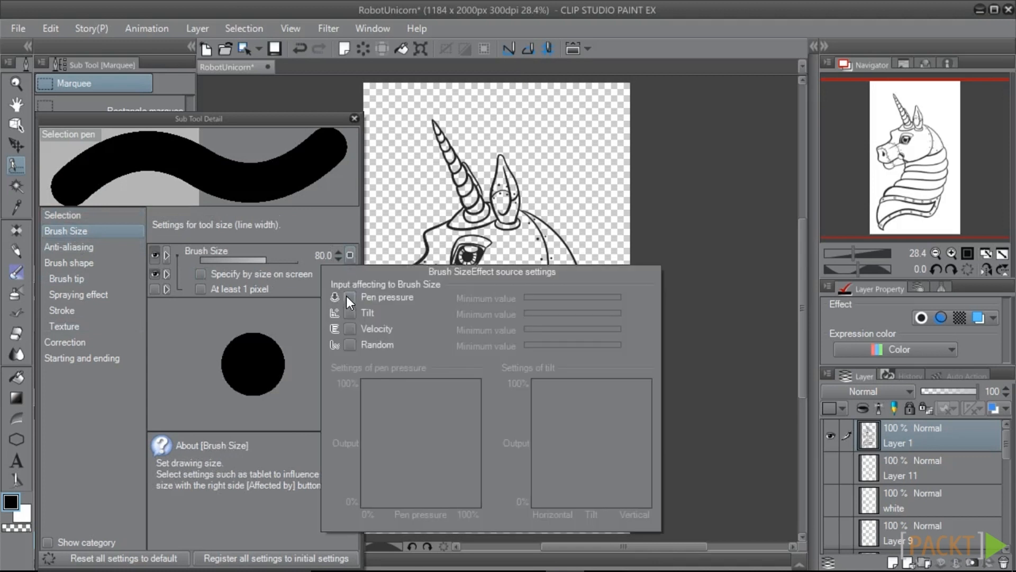
click(348, 297)
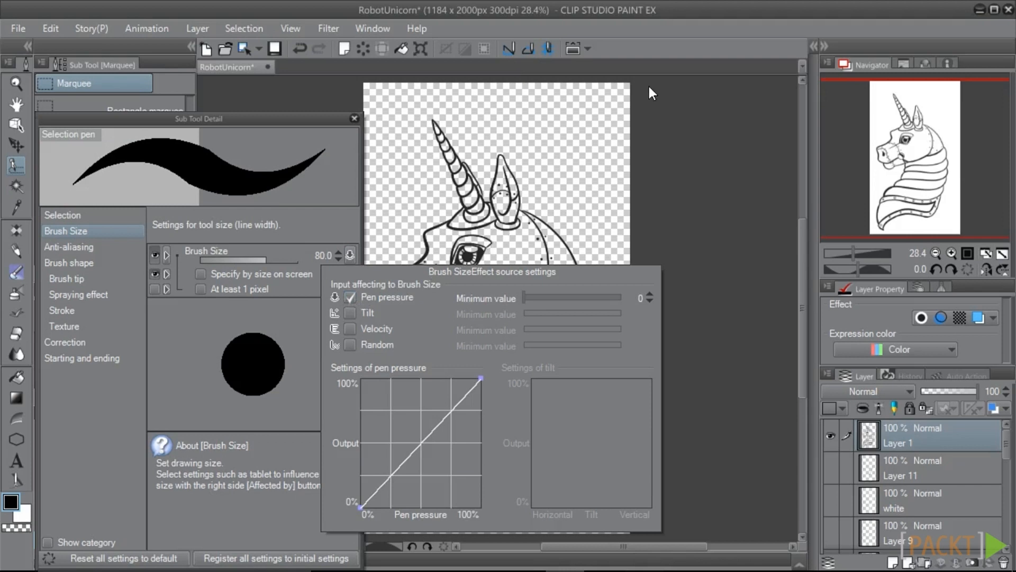
click(614, 128)
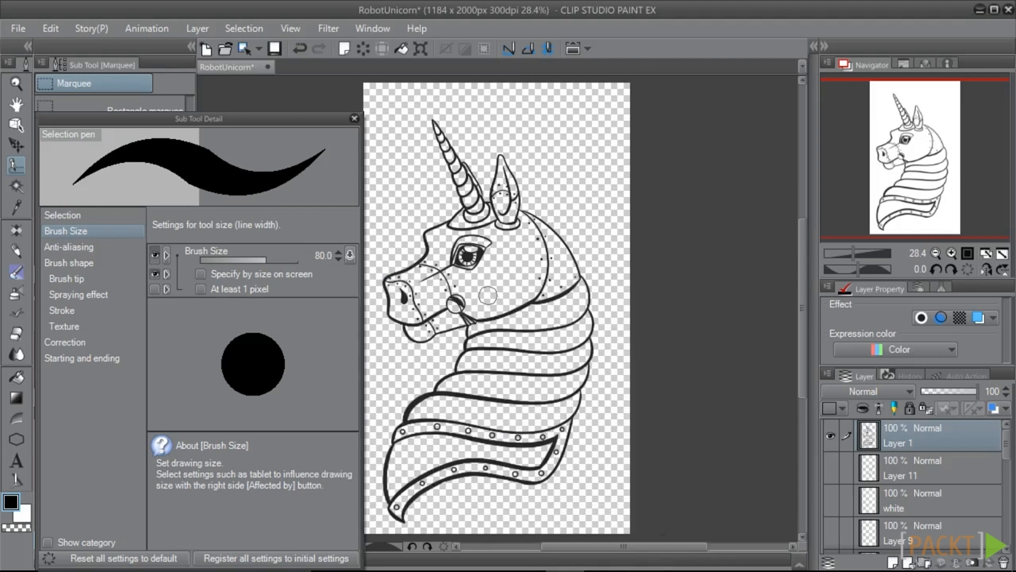
Test the pressure-sensitive Selection pen with a looping stroke around the horn and ear and a dab on the cheek, deselecting each.
mouse_move(428, 162)
mouse_down()
mouse_move(440, 201)
mouse_move(501, 260)
mouse_move(497, 298)
mouse_move(494, 269)
mouse_move(454, 217)
mouse_move(482, 173)
mouse_move(466, 150)
mouse_move(474, 135)
mouse_move(512, 137)
mouse_move(530, 170)
mouse_move(538, 278)
mouse_up()
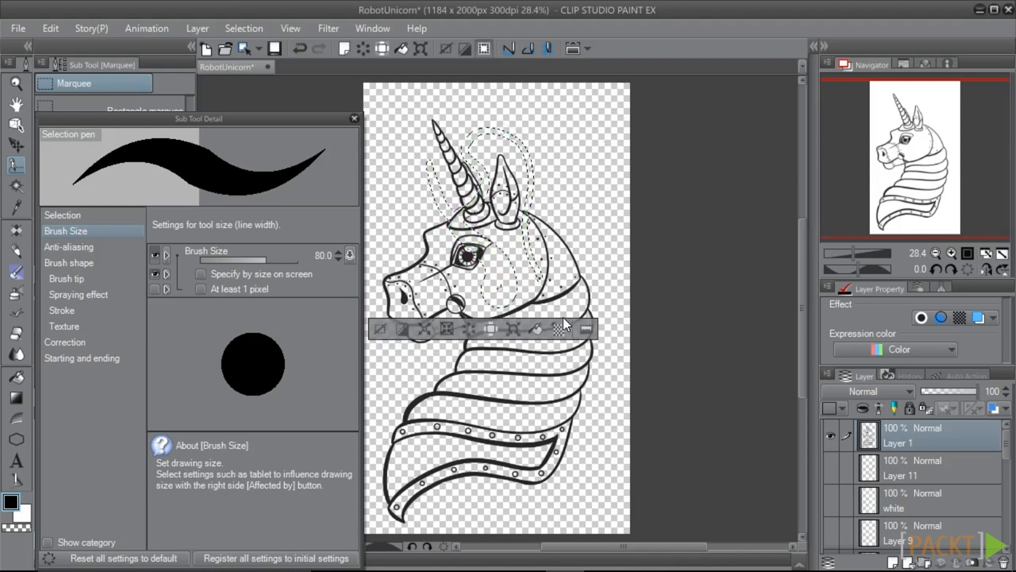
click(390, 336)
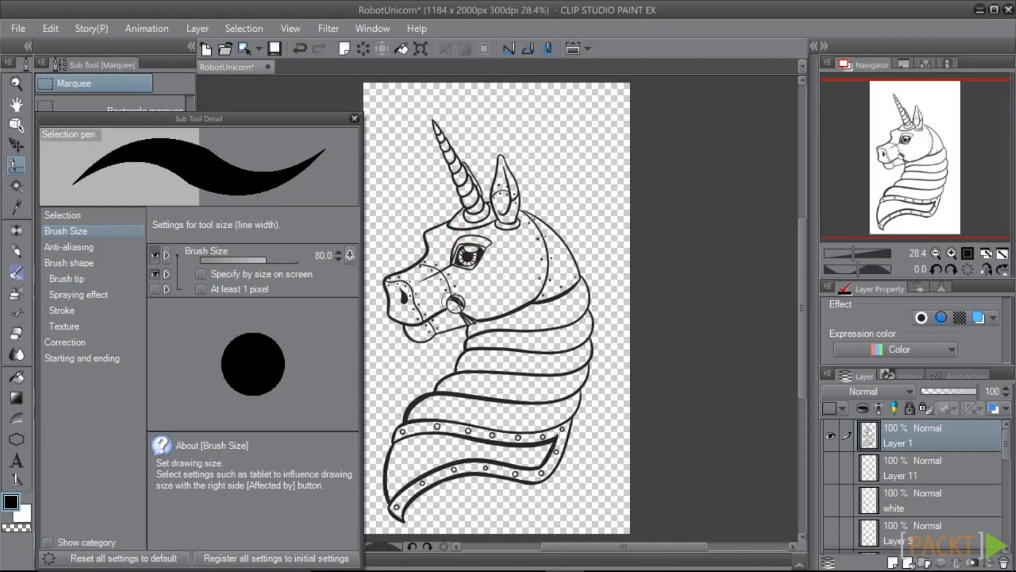
key(ctrl+a)
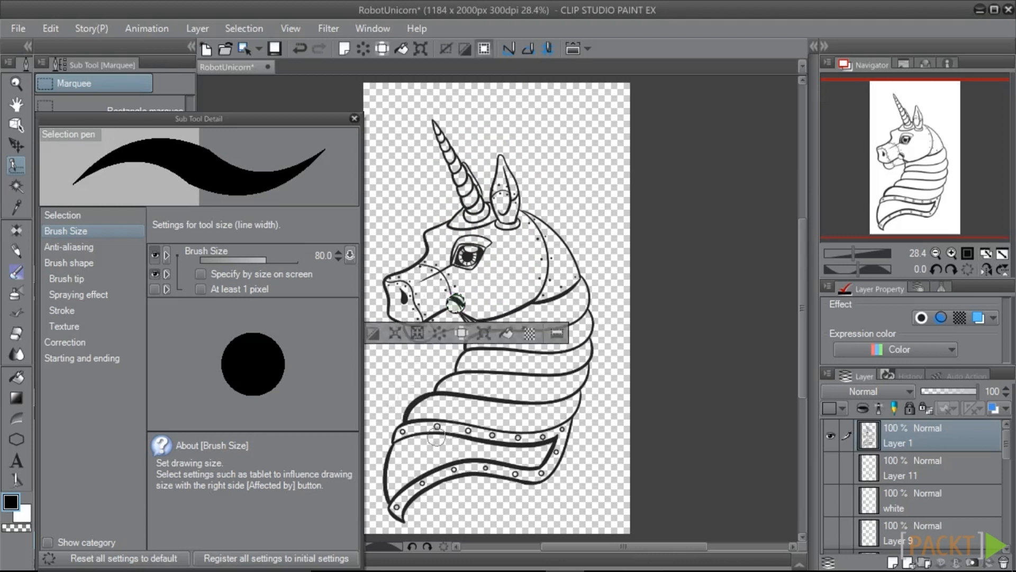
click(393, 530)
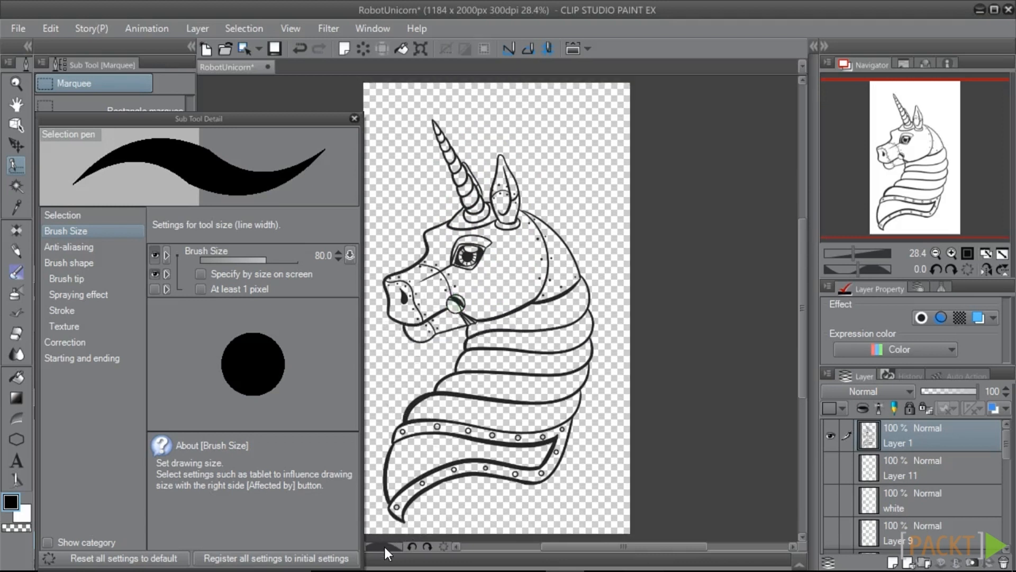
click(355, 119)
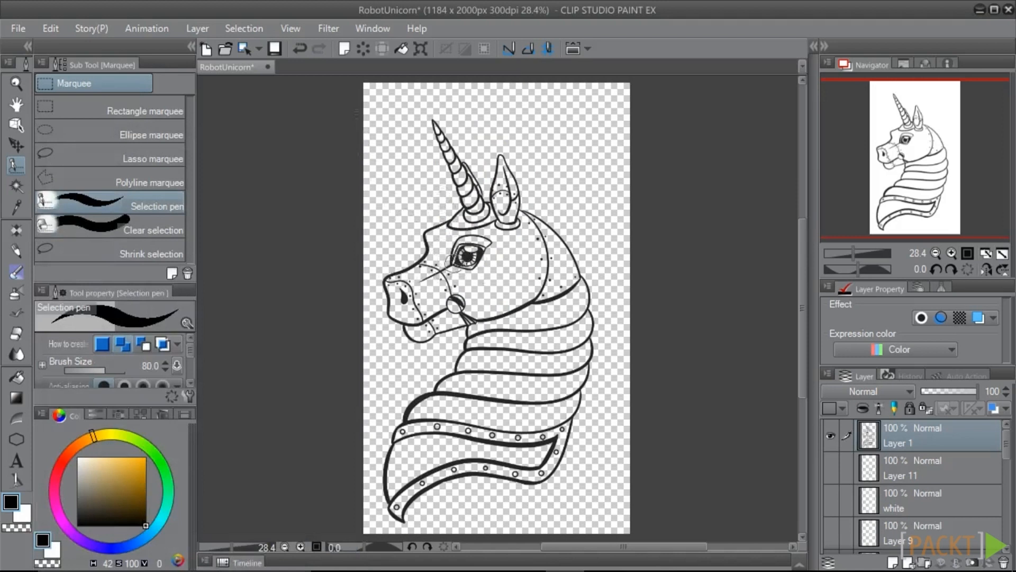
Paint a selection across the unicorn's face from the muzzle to the base of the ear with the Selection pen.
mouse_move(418, 284)
mouse_down()
mouse_move(477, 238)
mouse_move(503, 239)
mouse_move(447, 278)
mouse_up()
mouse_move(466, 244)
mouse_down()
mouse_move(423, 289)
mouse_move(471, 270)
mouse_move(511, 228)
mouse_up()
mouse_move(440, 281)
mouse_down()
mouse_move(423, 270)
mouse_move(439, 286)
mouse_move(522, 262)
mouse_move(435, 291)
mouse_up()
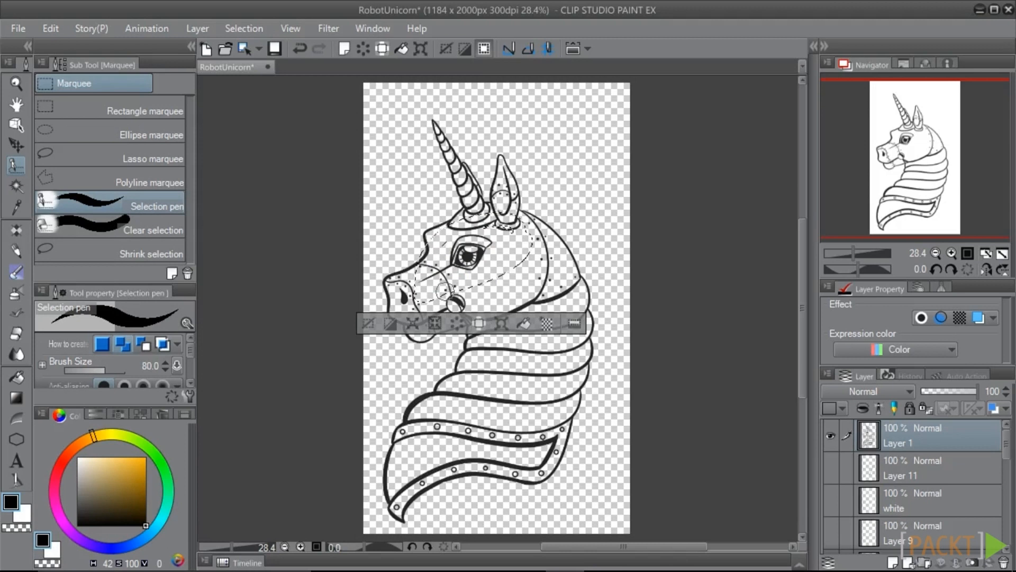
Remove the eye area from the painted selection with Clear selection at size 50, and deselect the rest.
click(111, 224)
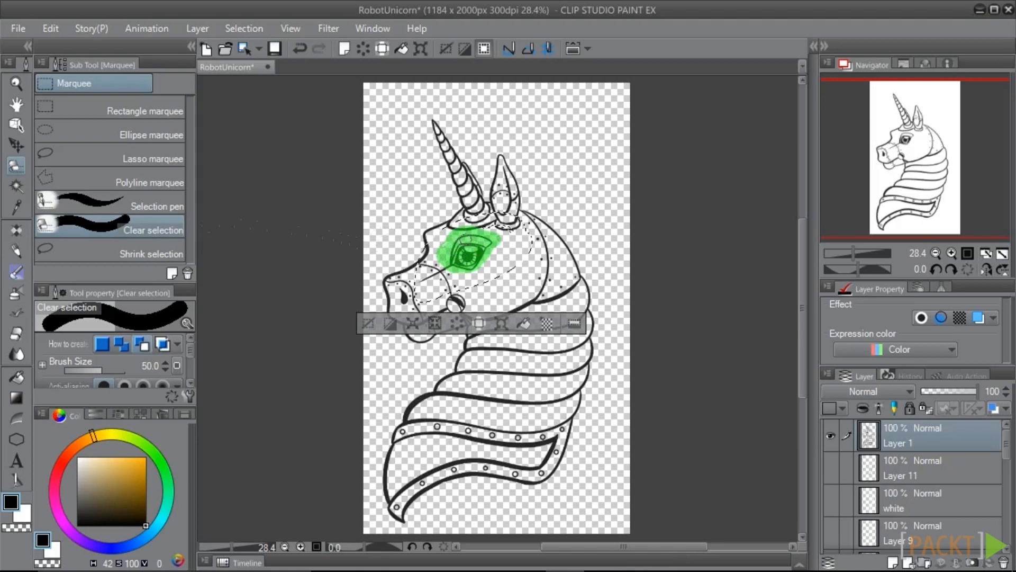
drag(466, 240, 467, 242)
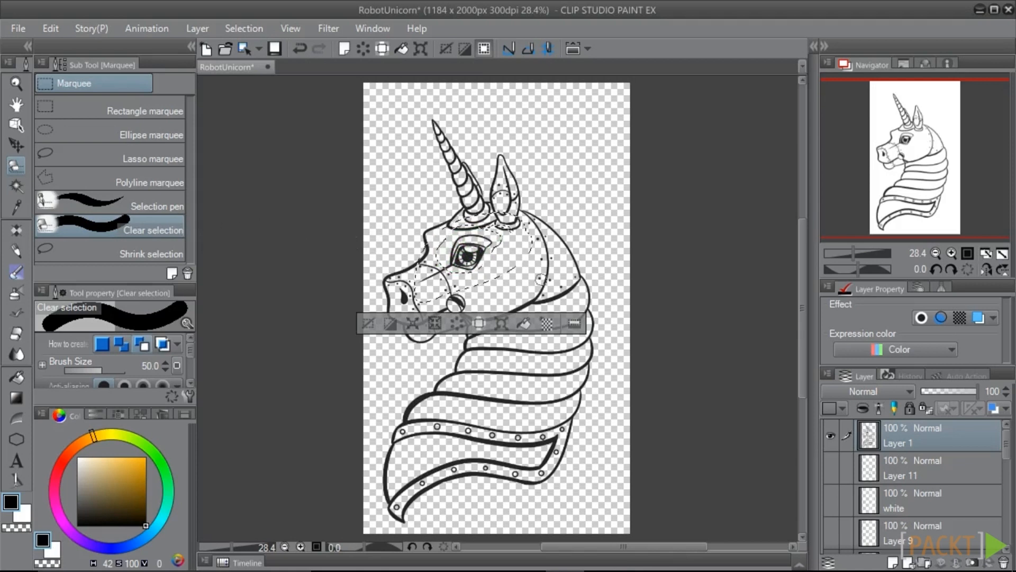
click(369, 323)
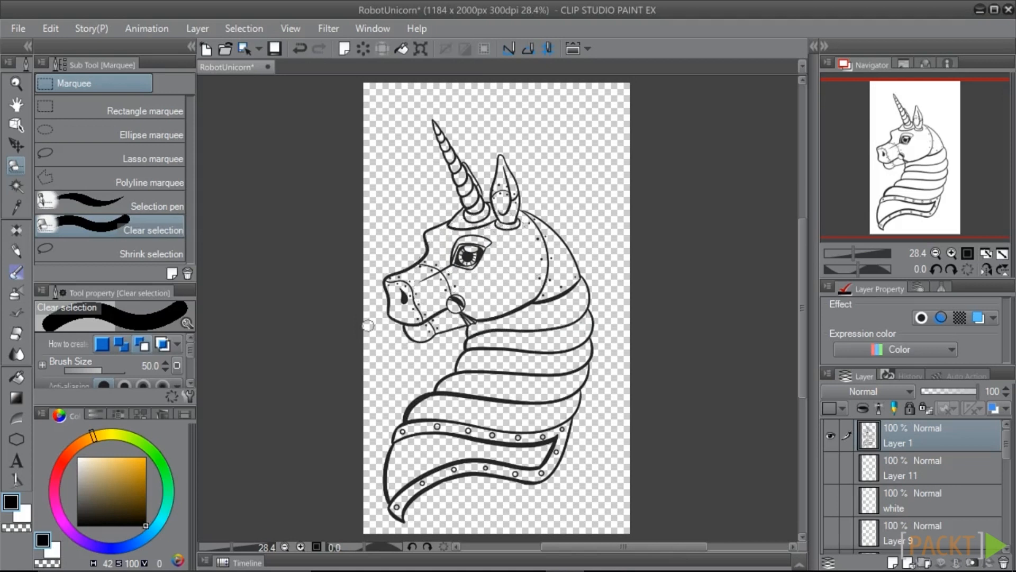
Lasso around the unicorn's head with the Shrink selection tool and clear the resulting selection.
click(112, 253)
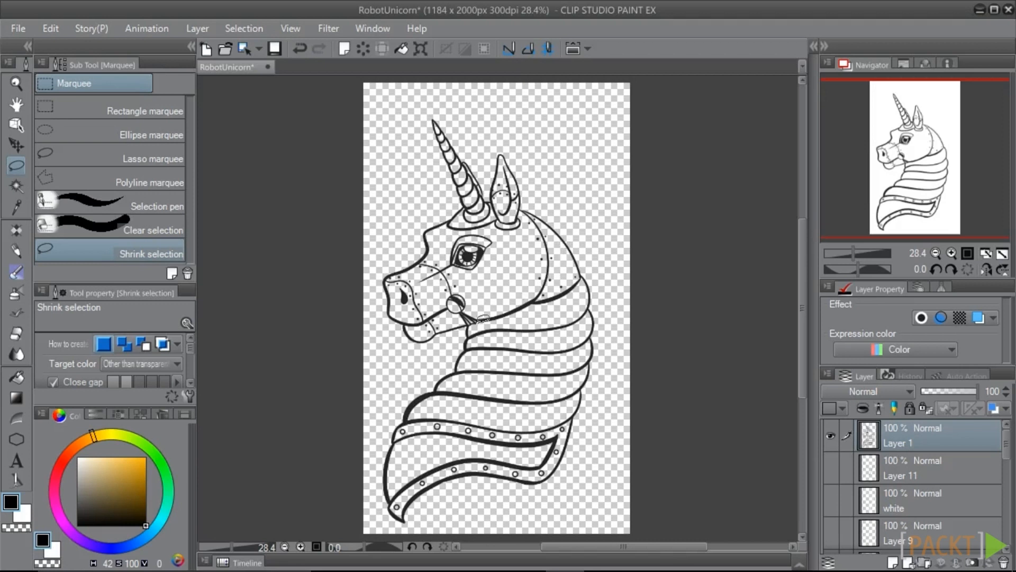
mouse_move(474, 324)
mouse_down()
mouse_move(426, 334)
mouse_move(396, 310)
mouse_move(387, 273)
mouse_move(416, 256)
mouse_move(511, 147)
mouse_move(600, 268)
mouse_move(584, 313)
mouse_move(429, 328)
mouse_up()
scroll(497, 304, up, 3)
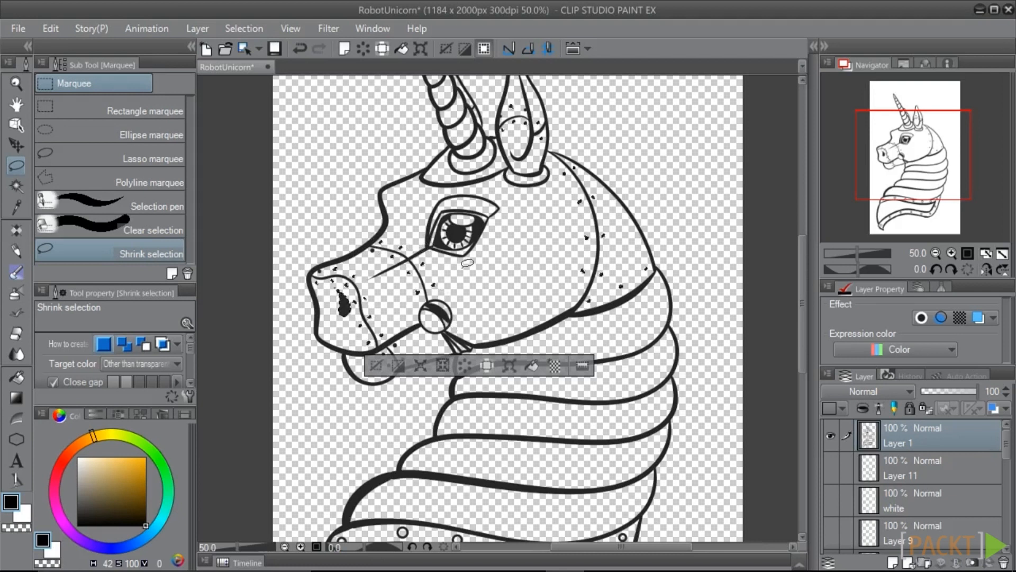
click(375, 366)
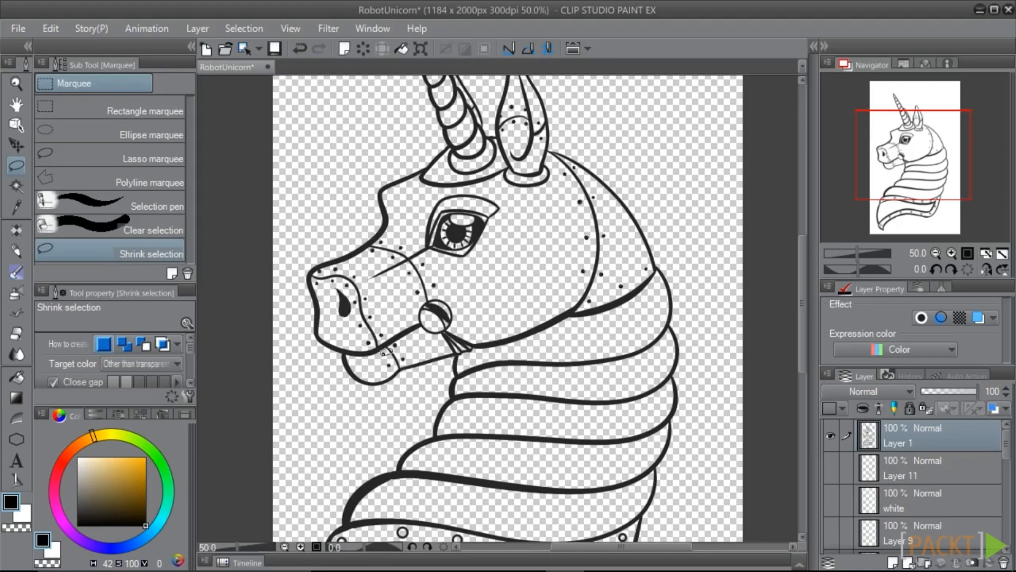
Select the entire unicorn drawing by lassoing loosely around it with the Shrink selection tool.
scroll(438, 350, down, 1)
scroll(439, 349, down, 2)
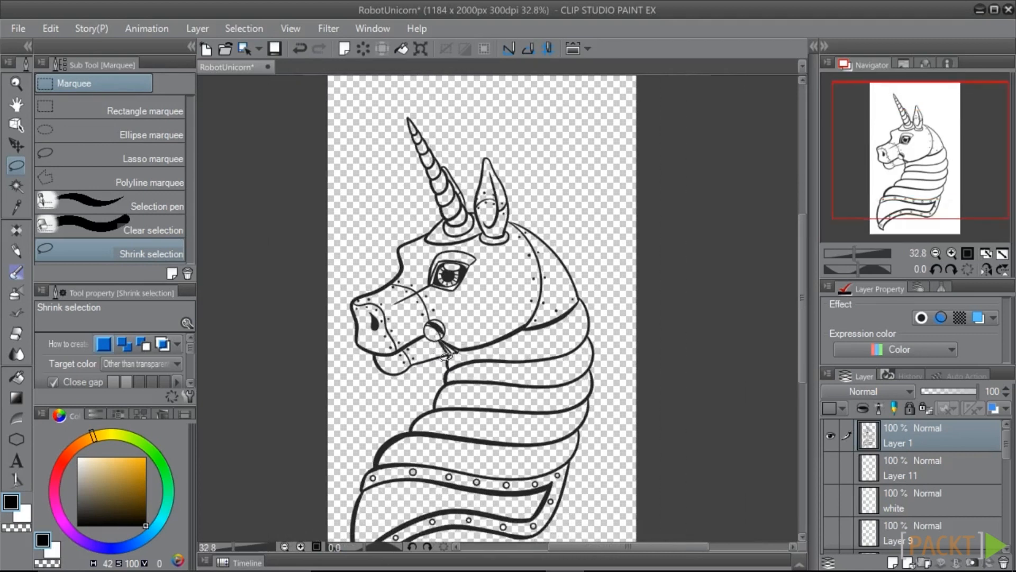
drag(446, 370, 464, 327)
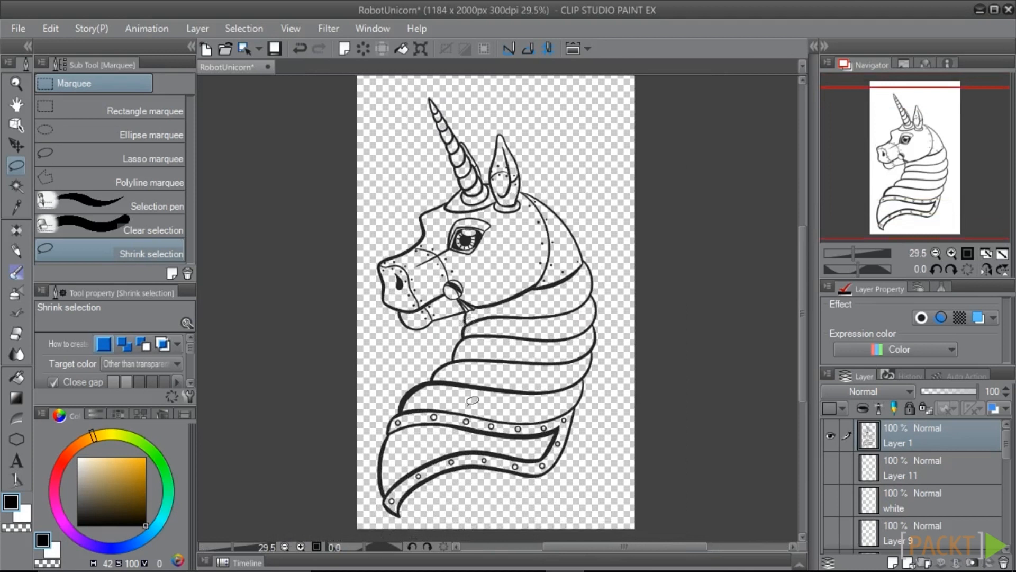
mouse_move(451, 510)
mouse_down()
mouse_move(378, 518)
mouse_move(363, 425)
mouse_move(367, 255)
mouse_move(428, 78)
mouse_move(482, 85)
mouse_move(547, 129)
mouse_move(614, 241)
mouse_move(626, 302)
mouse_move(629, 394)
mouse_move(585, 461)
mouse_move(542, 498)
mouse_move(441, 502)
mouse_up()
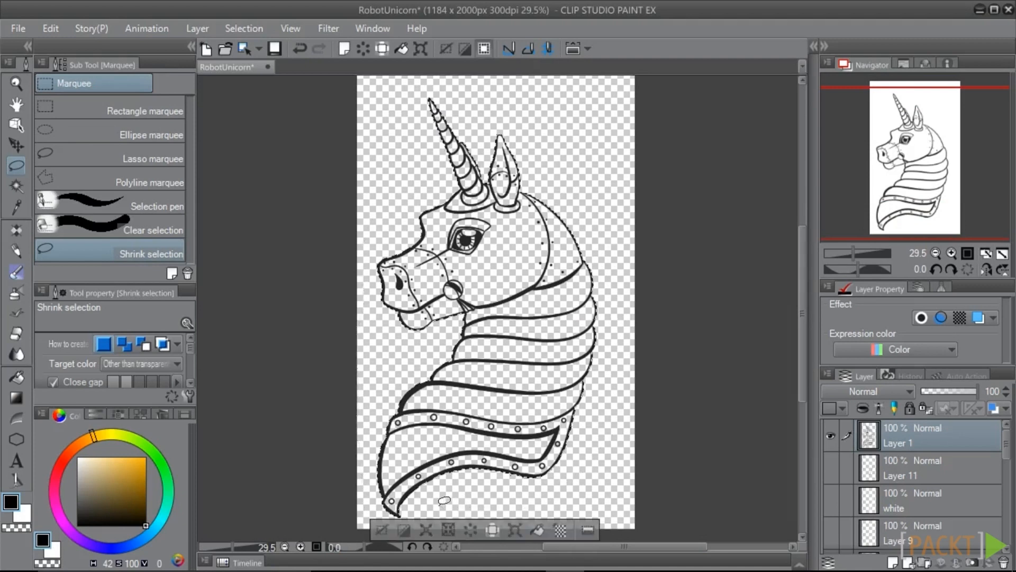
scroll(569, 243, up, 5)
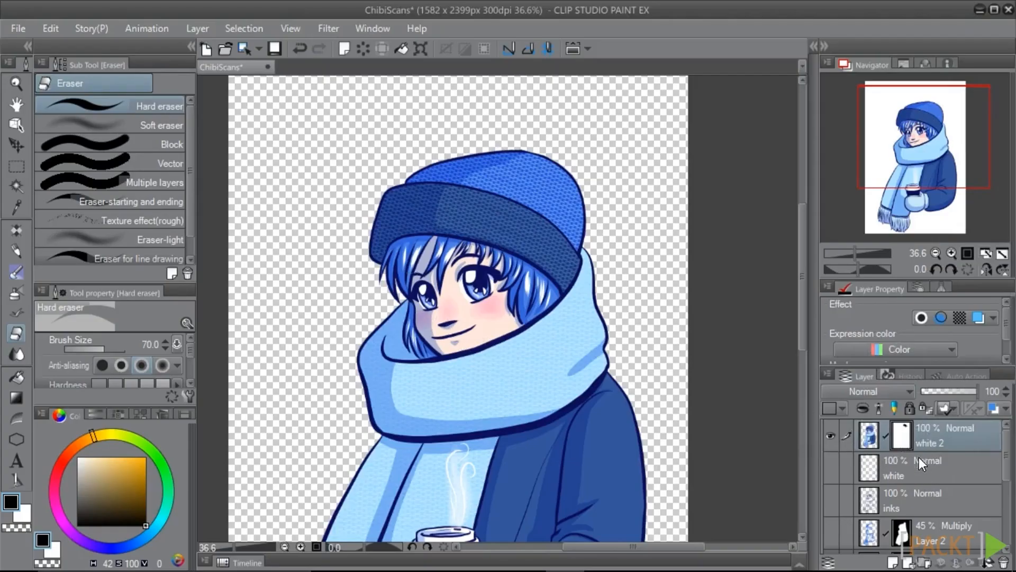
Disable the existing mask on the white 2 layer of the ChibiScans drawing and delete it.
right_click(899, 439)
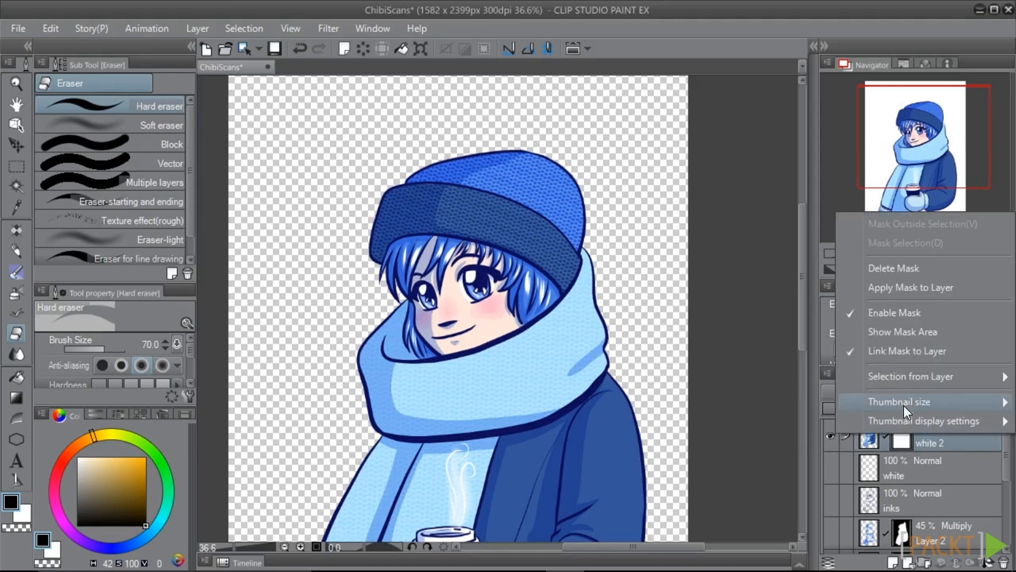
click(897, 316)
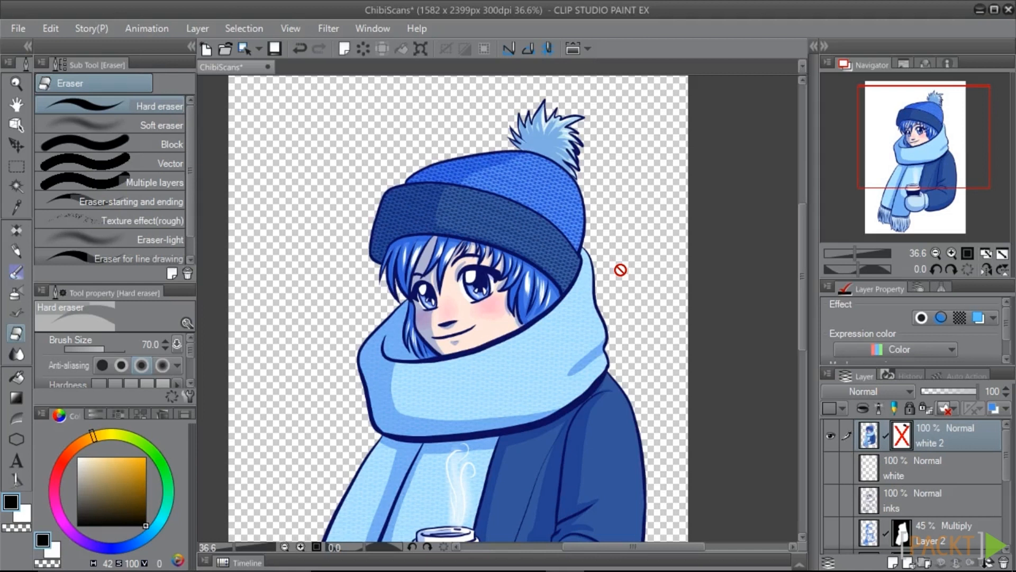
right_click(911, 442)
click(947, 275)
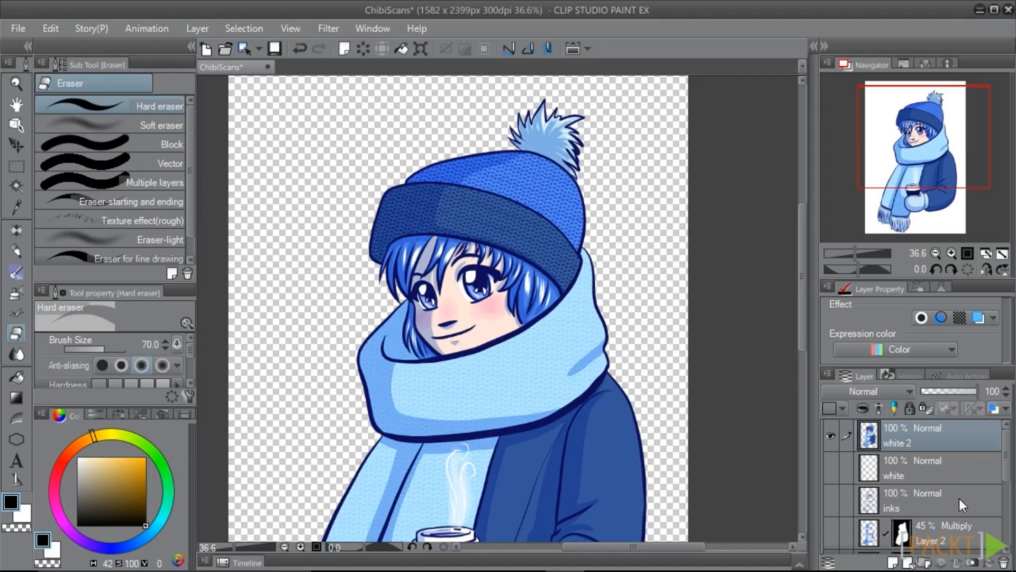
Create a new layer mask on white 2 and hide the hat's pom-pom with the Hard eraser at size 70.
click(972, 562)
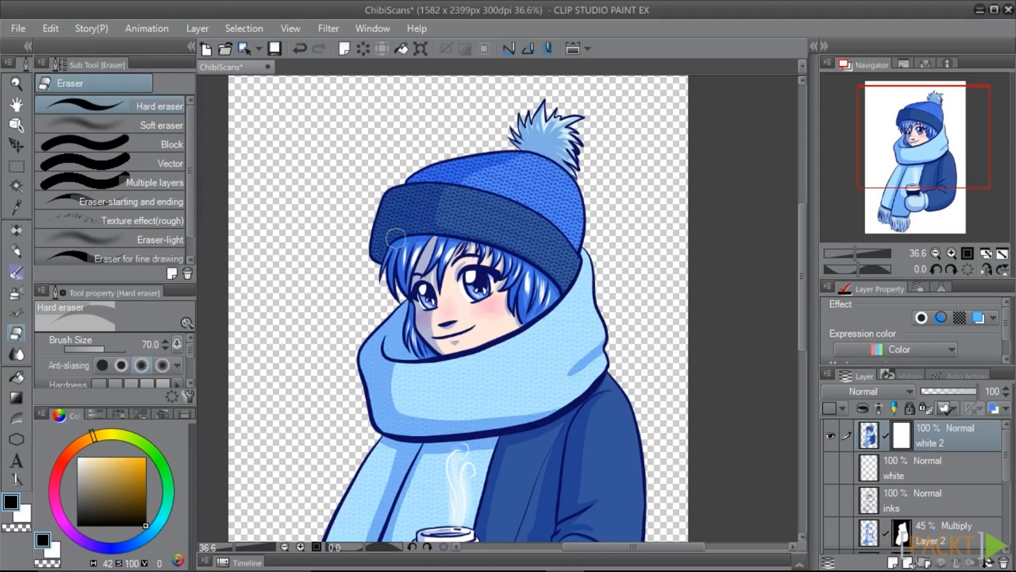
mouse_move(561, 150)
mouse_down()
mouse_move(566, 119)
mouse_move(546, 122)
mouse_move(600, 152)
mouse_move(554, 148)
mouse_move(582, 161)
mouse_up()
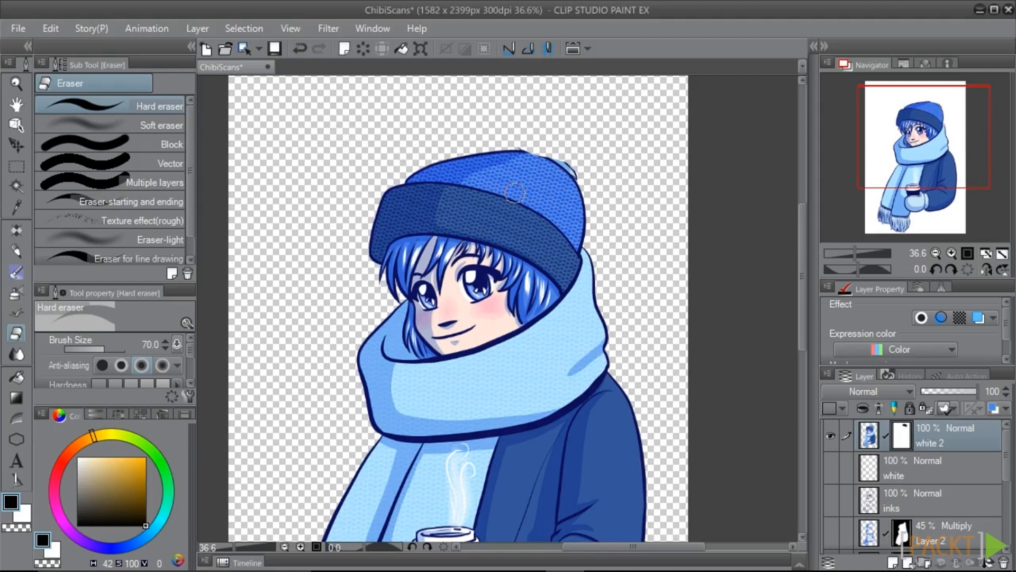
Restore the masked pom-pom by painting over its area on the mask with the G-pen at size 40.
click(16, 232)
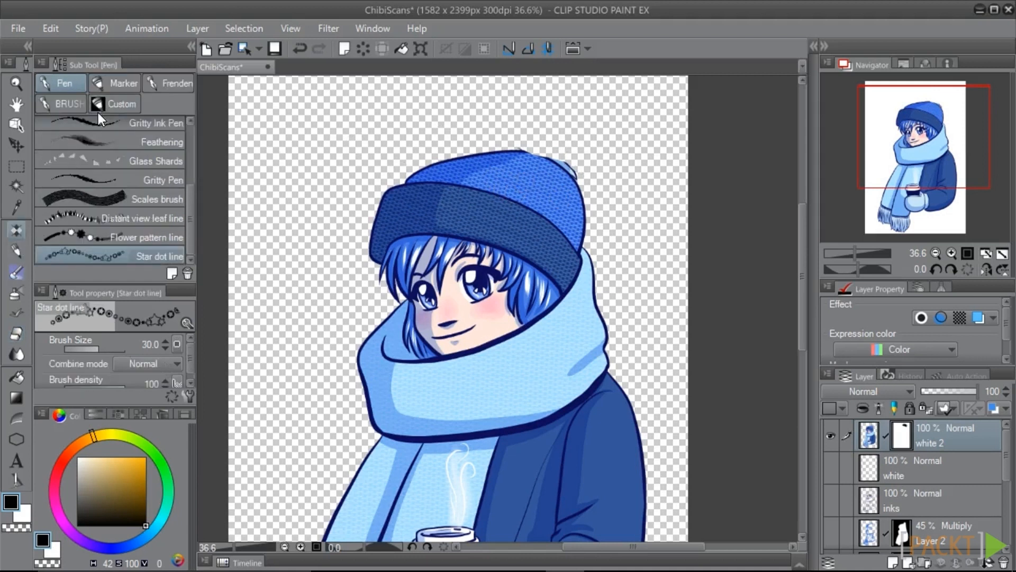
click(130, 127)
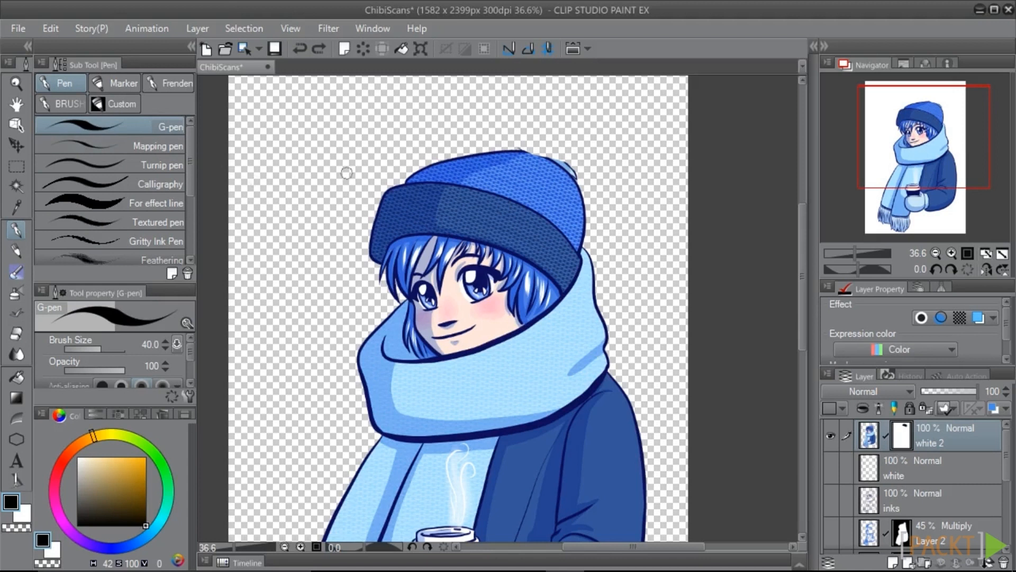
mouse_move(514, 144)
mouse_down()
mouse_move(586, 162)
mouse_move(507, 136)
mouse_move(574, 166)
mouse_move(521, 146)
mouse_move(580, 139)
mouse_move(524, 116)
mouse_move(582, 132)
mouse_move(520, 108)
mouse_move(595, 128)
mouse_move(532, 102)
mouse_move(588, 129)
mouse_up()
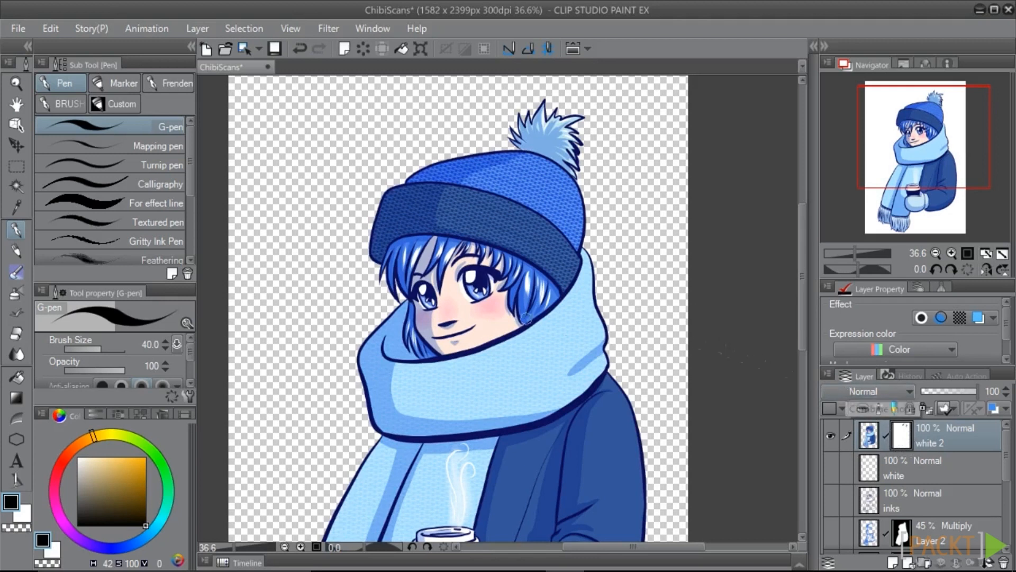
Fade out the pom-pom and the back edge of the hat on the mask with the Soft eraser at size 200.
click(17, 335)
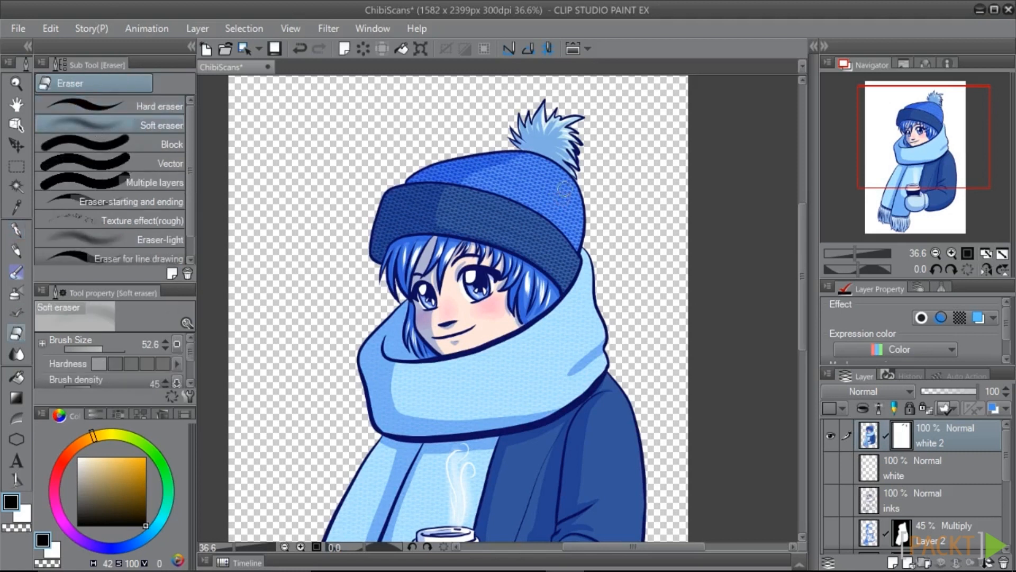
key(bracketright)
key(bracketright)
key(bracketright)
key(bracketright)
key(bracketright)
key(bracketright)
mouse_move(588, 159)
mouse_down()
mouse_move(585, 136)
mouse_move(531, 113)
mouse_move(567, 136)
mouse_move(601, 210)
mouse_move(574, 128)
mouse_move(595, 291)
mouse_move(587, 321)
mouse_move(592, 190)
mouse_move(631, 379)
mouse_move(607, 258)
mouse_move(547, 143)
mouse_move(512, 136)
mouse_move(575, 211)
mouse_move(534, 104)
mouse_up()
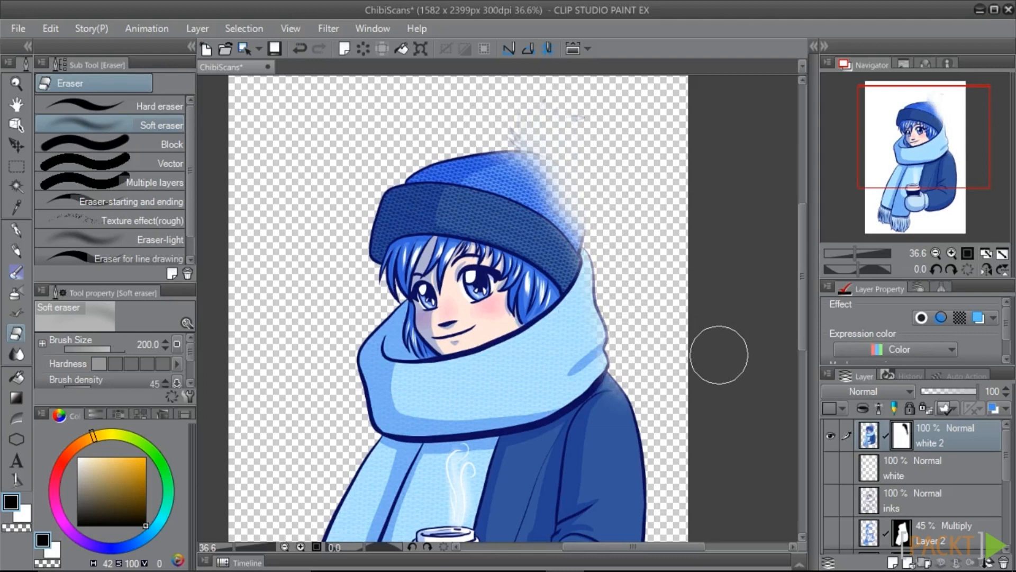
Select the whole canvas and clear the white 2 layer's mask to hide all of the artwork.
scroll(519, 347, down, 1)
drag(516, 360, 496, 320)
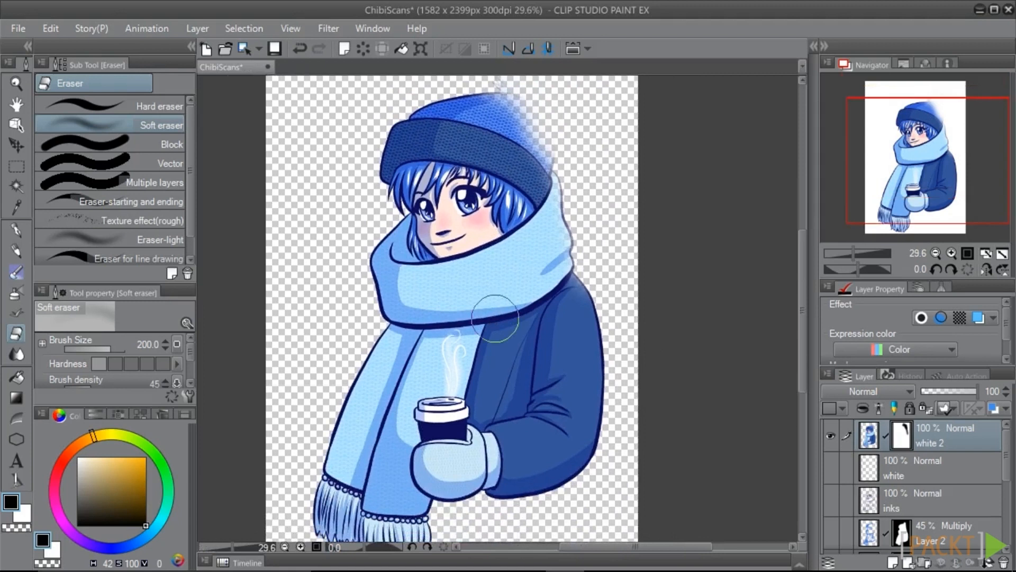
key(ctrl+a)
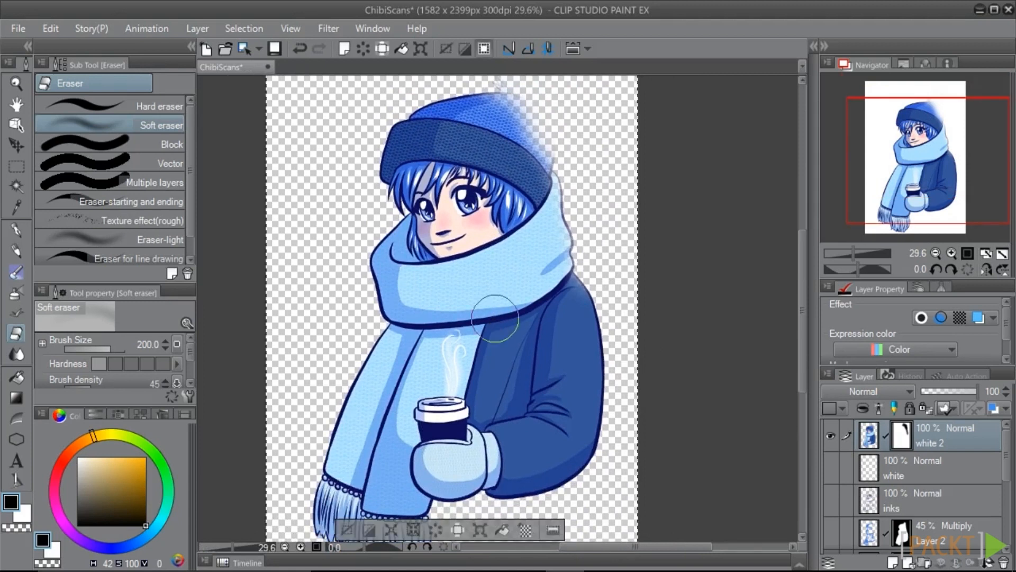
click(440, 528)
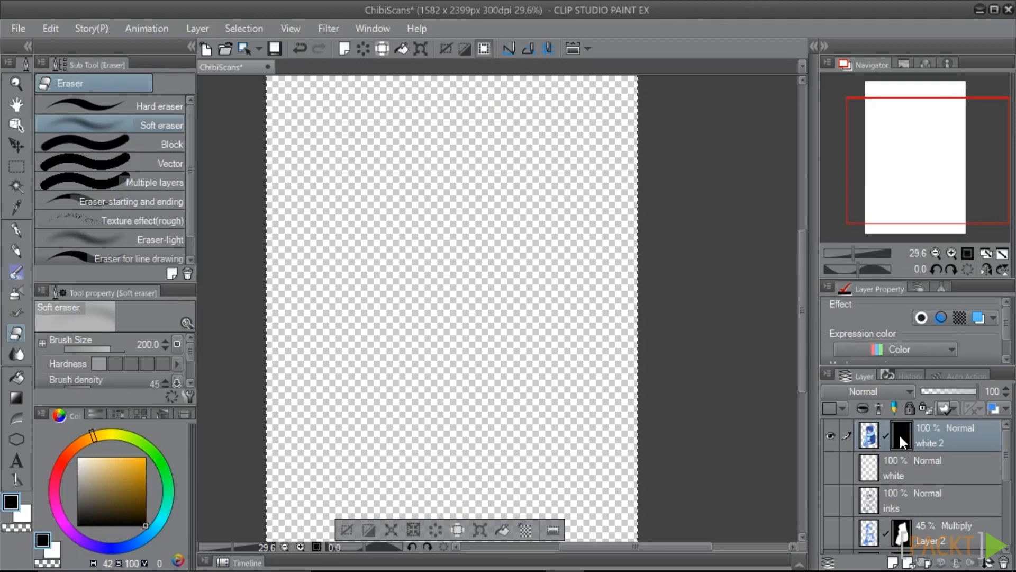
Deselect the canvas and apply a diagonal Foreground to transparent gradient to white 2's mask from the upper right toward the lower left.
click(343, 531)
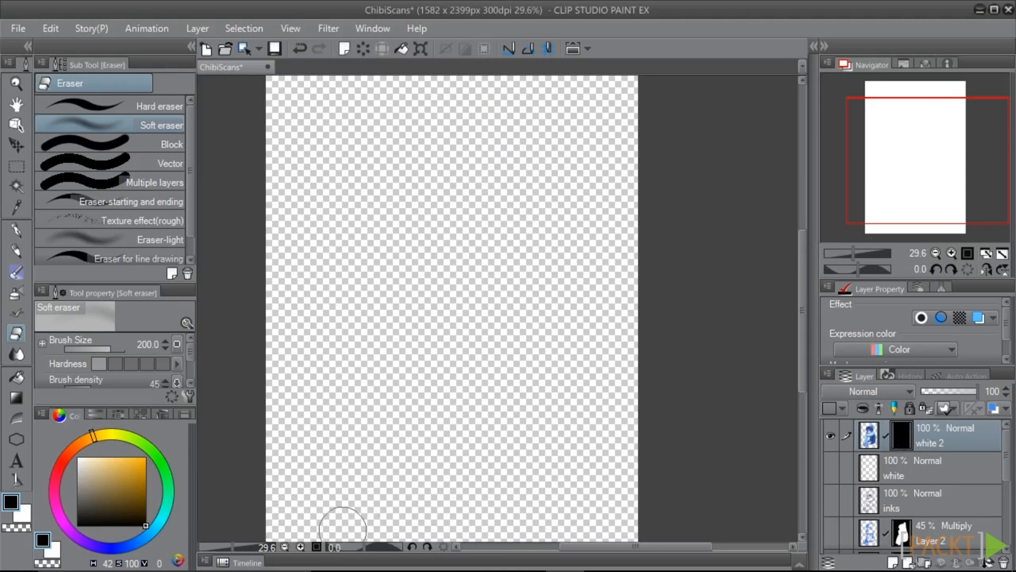
click(15, 399)
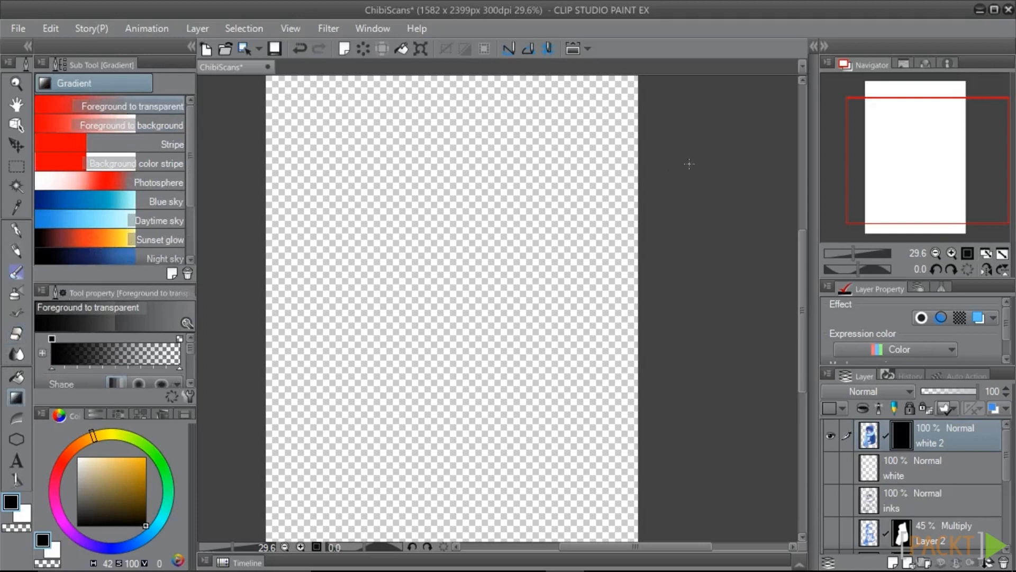
drag(656, 139, 305, 382)
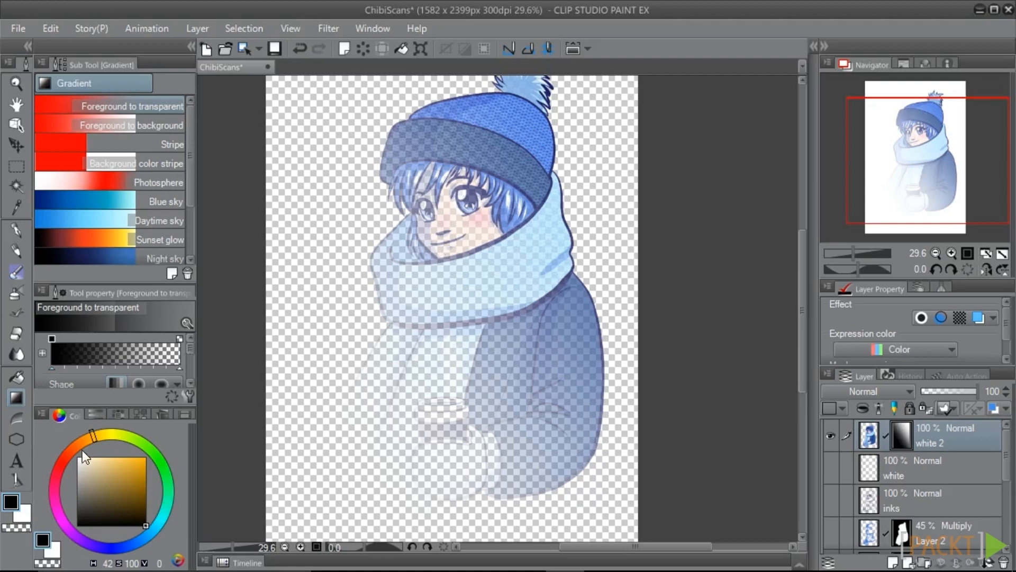
Paint ochre on the mask with the G-pen at size 40 over the hat brim and face, and over the scarf at opacity 49.
click(136, 476)
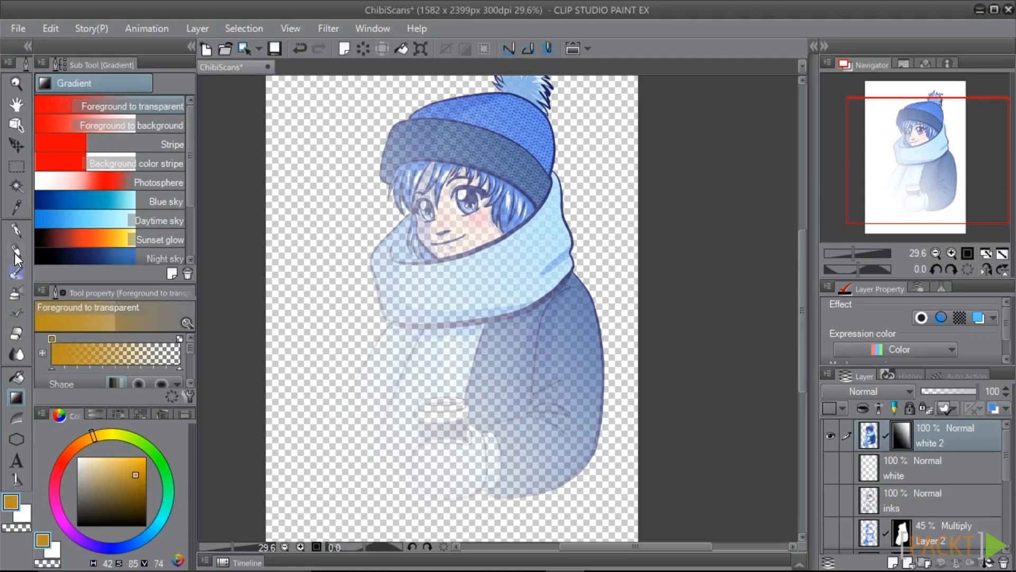
click(17, 230)
mouse_move(382, 130)
mouse_down()
mouse_move(526, 254)
mouse_move(466, 209)
mouse_move(546, 203)
mouse_move(550, 237)
mouse_move(386, 175)
mouse_up()
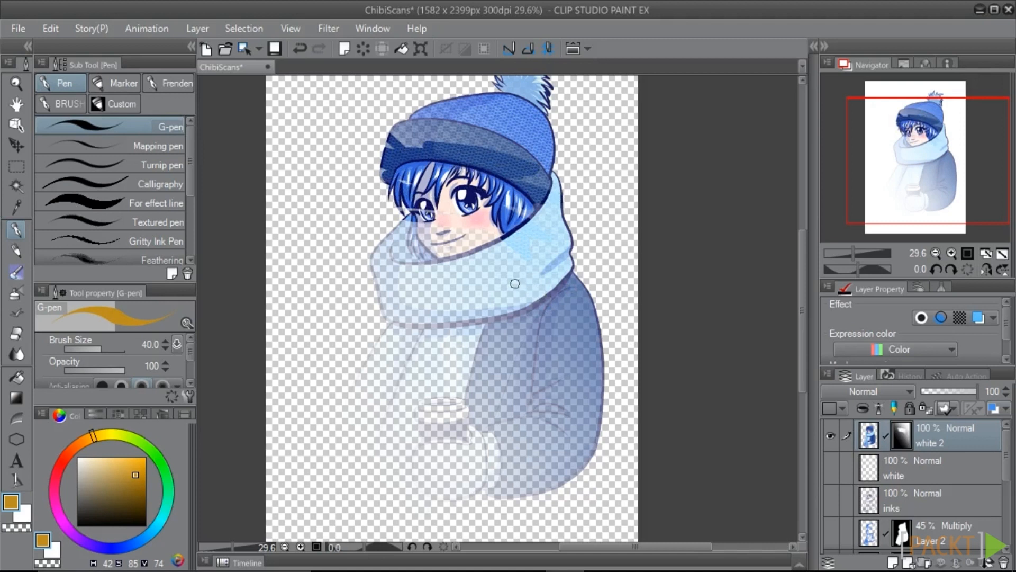
click(93, 371)
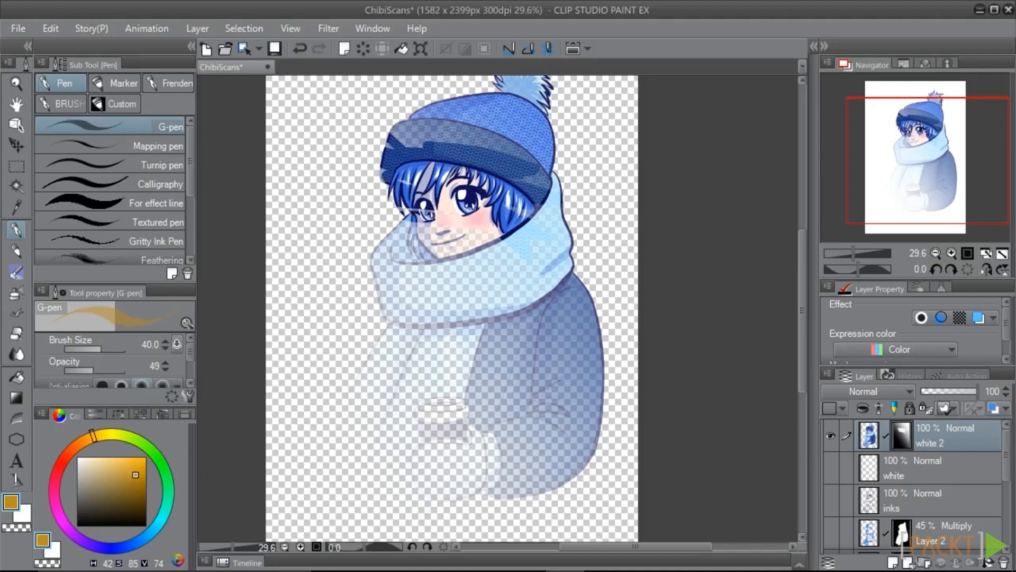
mouse_move(358, 220)
mouse_down()
mouse_move(361, 243)
mouse_move(434, 274)
mouse_move(492, 259)
mouse_move(409, 223)
mouse_move(462, 234)
mouse_move(381, 242)
mouse_move(450, 247)
mouse_move(470, 233)
mouse_up()
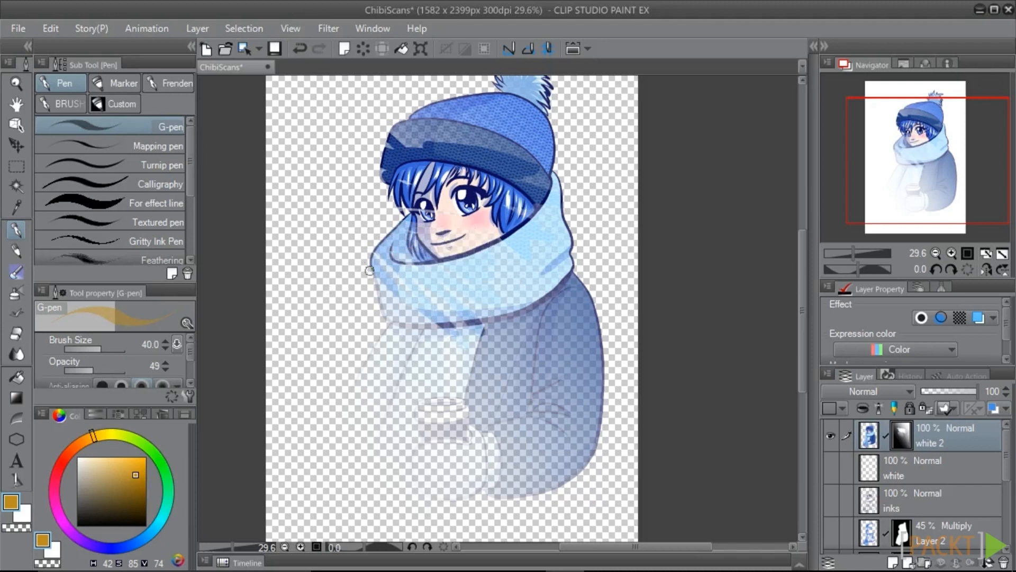
Delete white 2's layer mask and select the scarf's fringe with the Selection pen at size 80.
right_click(910, 426)
click(889, 270)
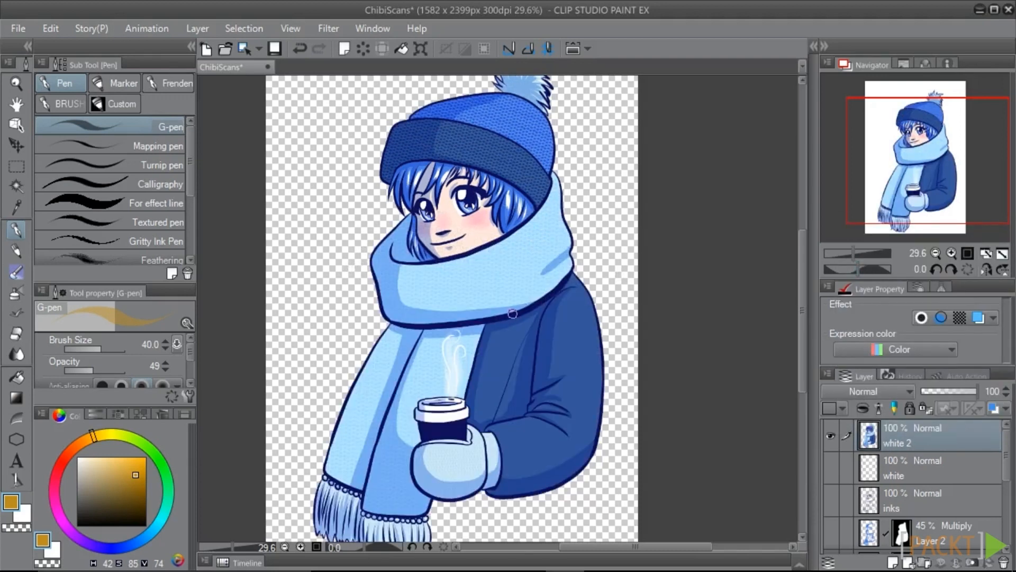
click(16, 165)
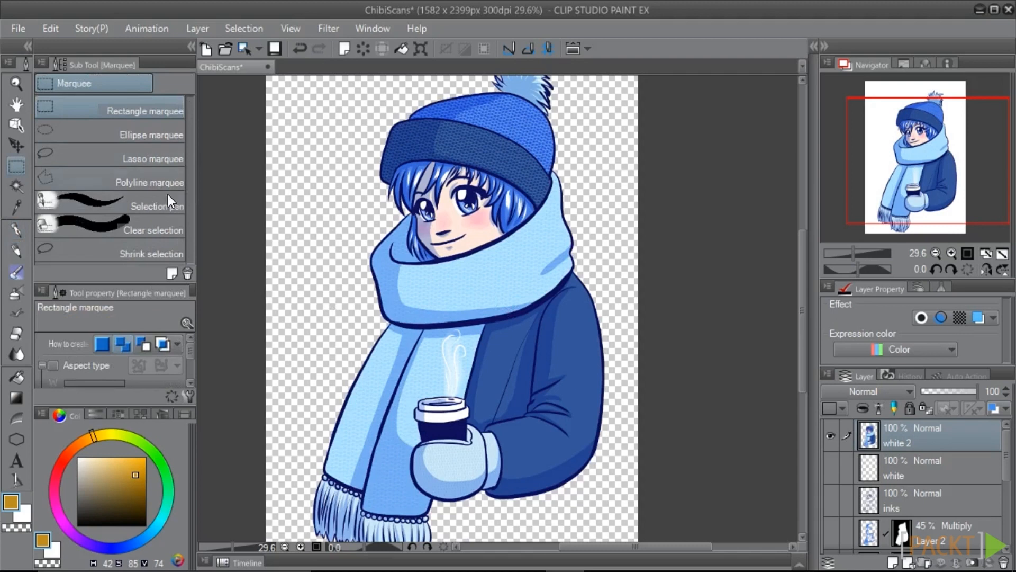
click(120, 207)
scroll(506, 237, down, 3)
mouse_move(318, 356)
mouse_down()
mouse_move(353, 369)
mouse_move(380, 401)
mouse_move(435, 399)
mouse_move(374, 445)
mouse_move(318, 382)
mouse_move(331, 424)
mouse_move(412, 421)
mouse_up()
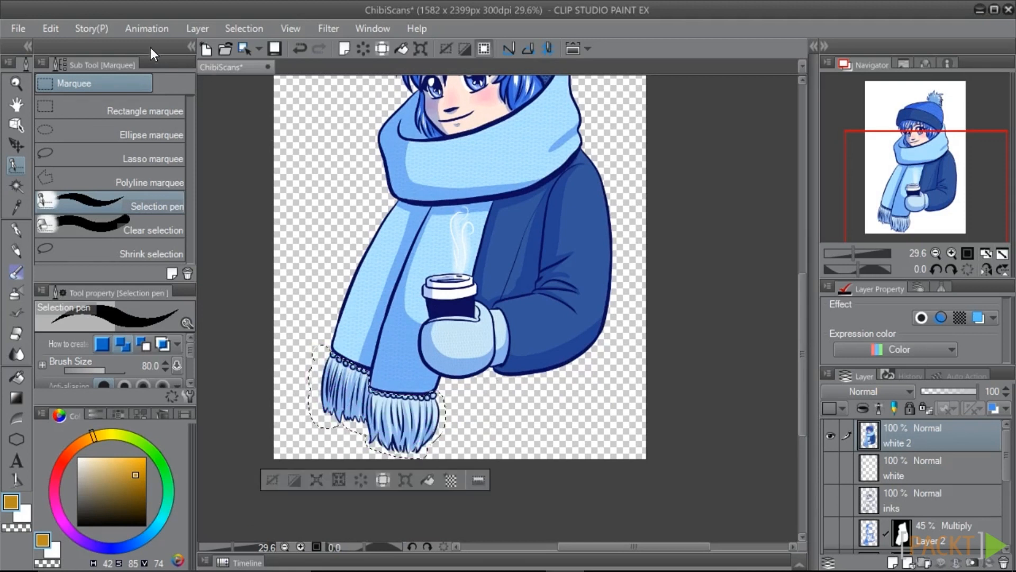
Try Mask Outside Selection on white 2 with the scarf fringe selected, and undo it.
click(207, 30)
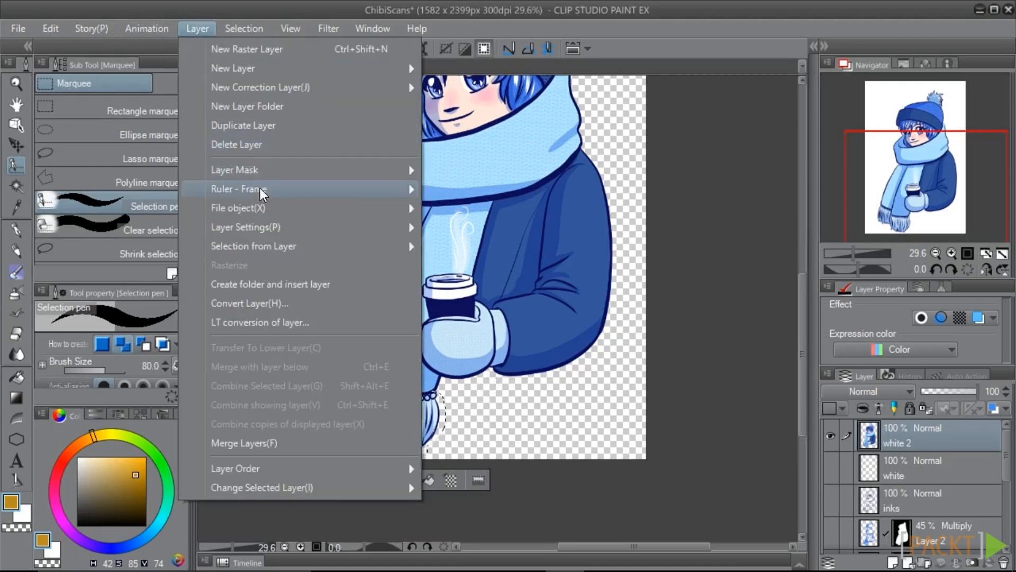
mouse_move(261, 177)
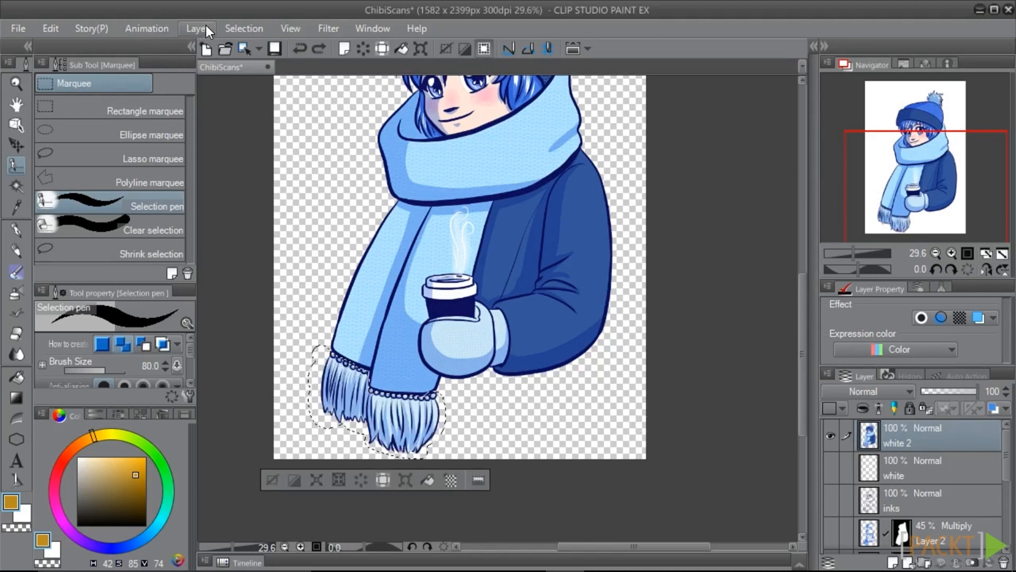
click(205, 25)
mouse_move(295, 172)
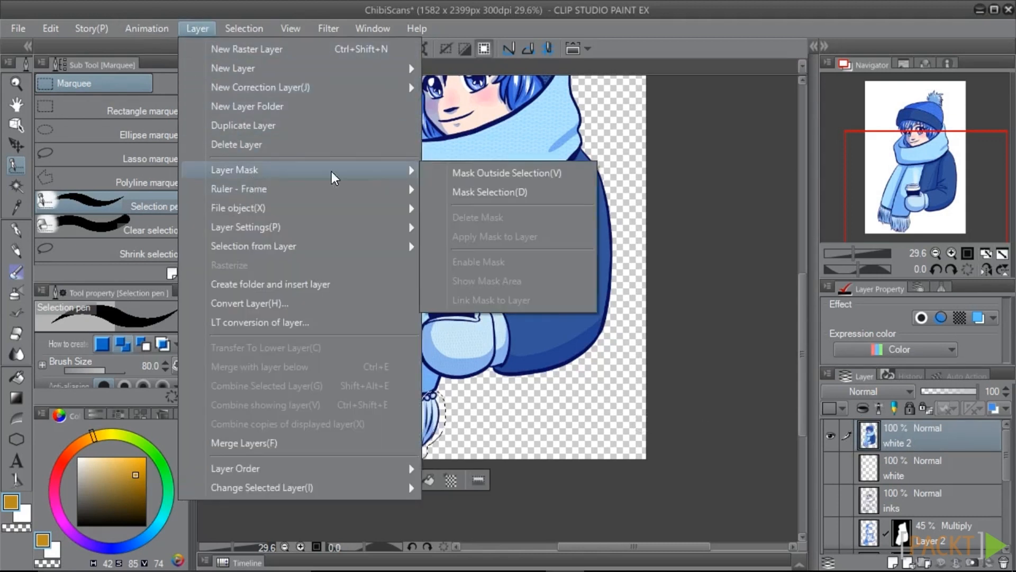
click(513, 176)
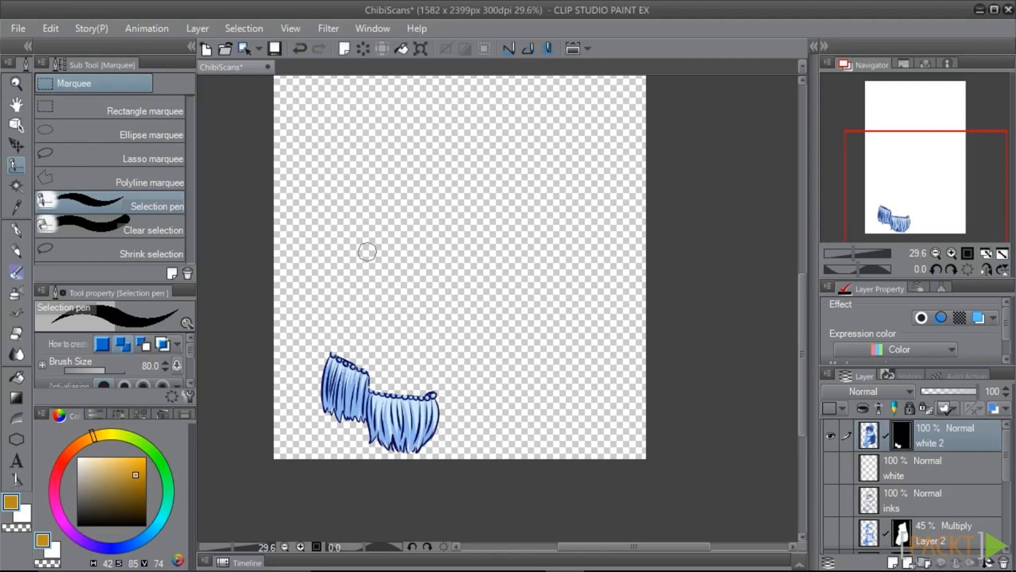
key(ctrl+z)
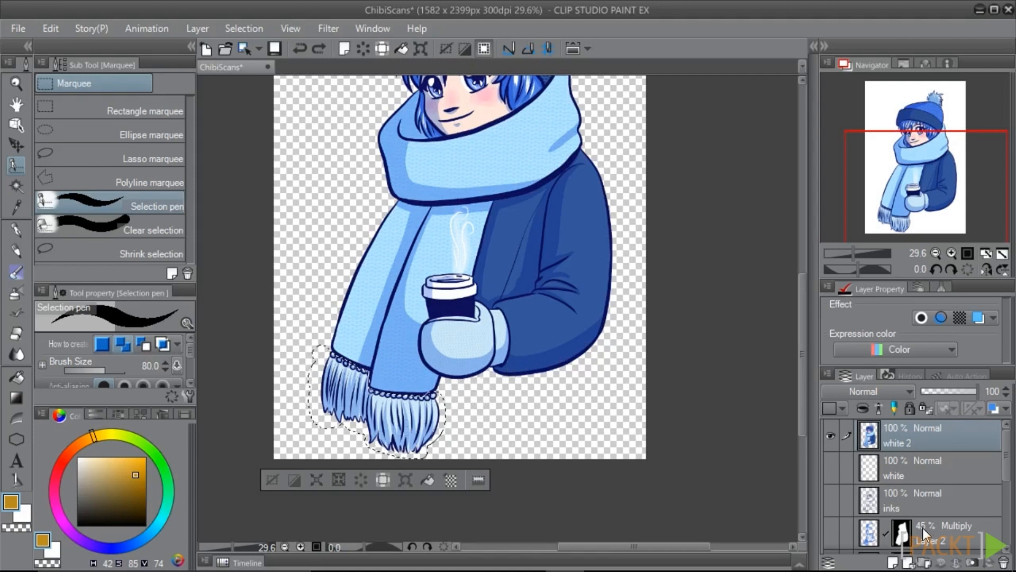
Create a layer mask on white 2 from the fringe selection and paint over the upper scarf with the G-pen at opacity 49.
click(972, 560)
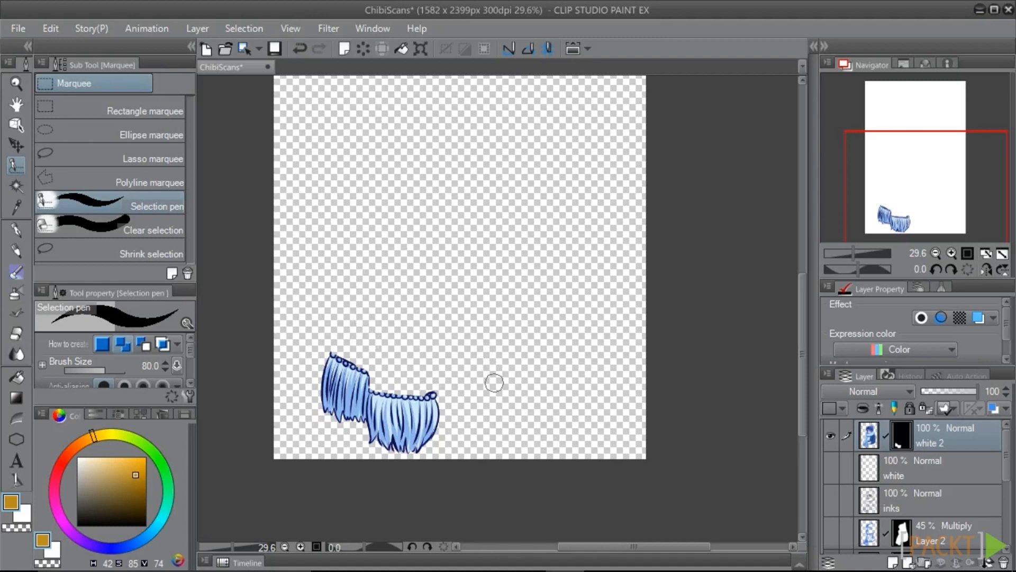
click(16, 231)
mouse_move(424, 129)
mouse_down()
mouse_move(386, 150)
mouse_move(425, 117)
mouse_move(483, 129)
mouse_up()
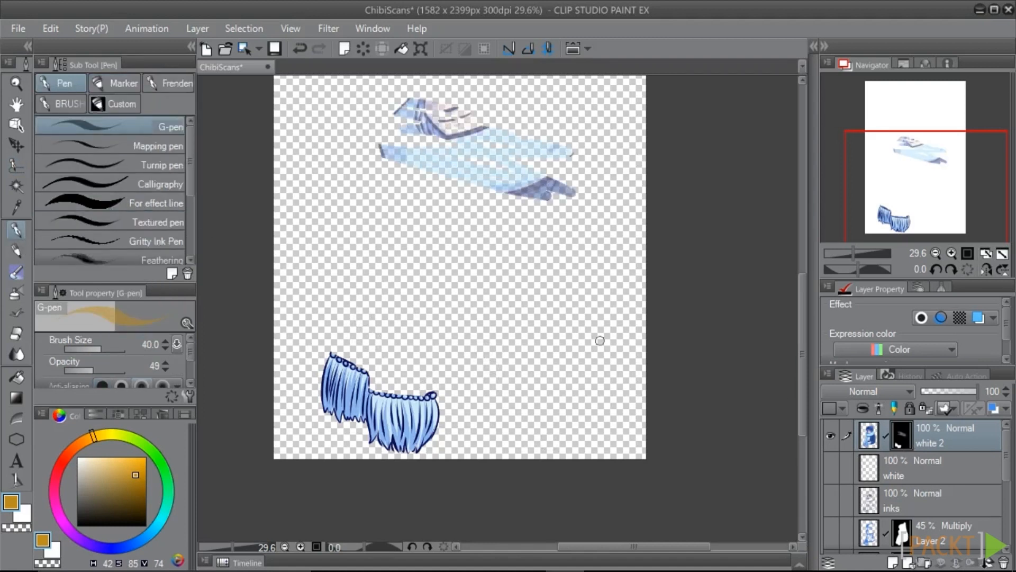
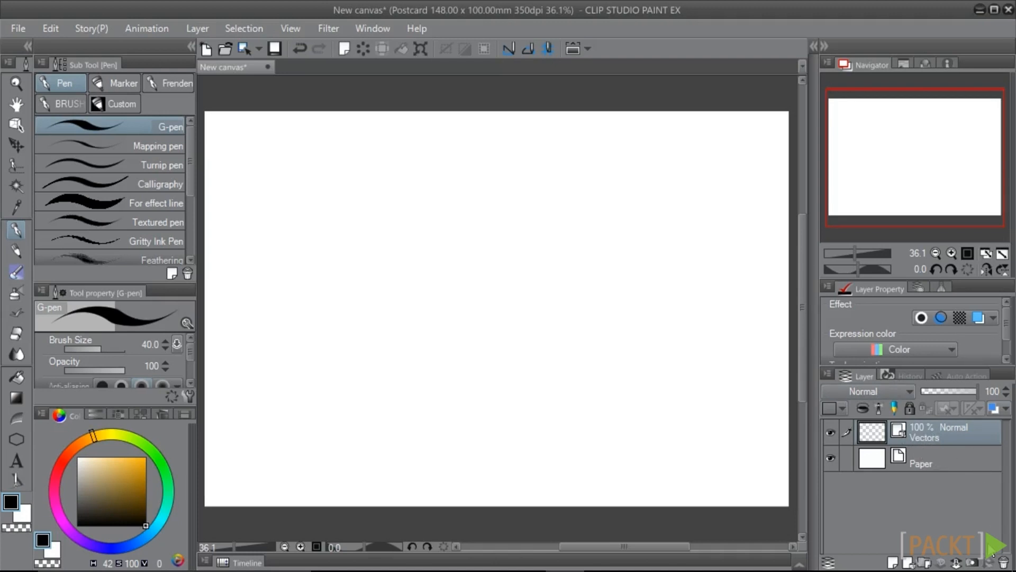
Draw a wavy G-pen stroke at size 40 on a new vector layer above Vectors and select it with the Object tool.
click(908, 563)
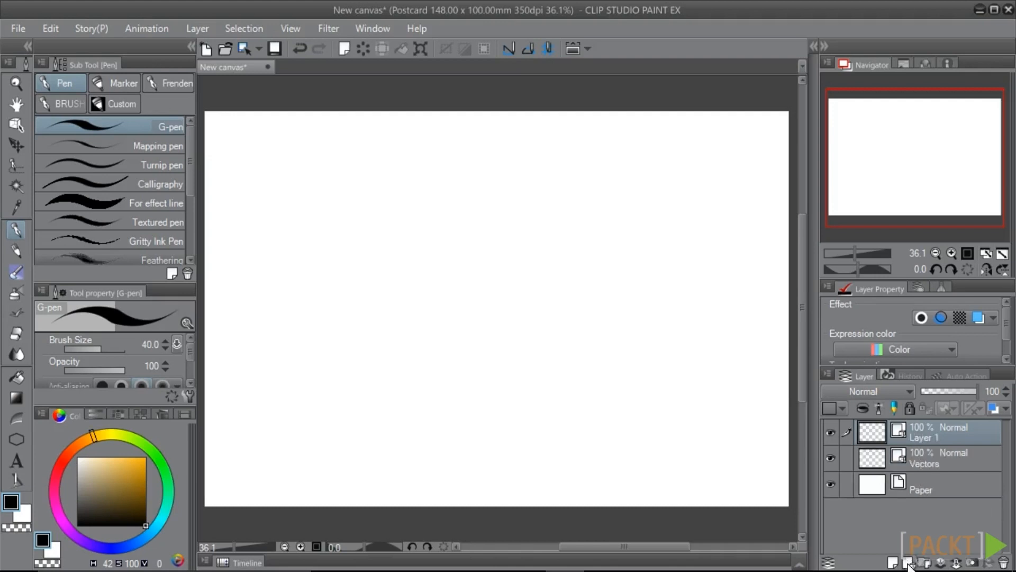
double_click(929, 441)
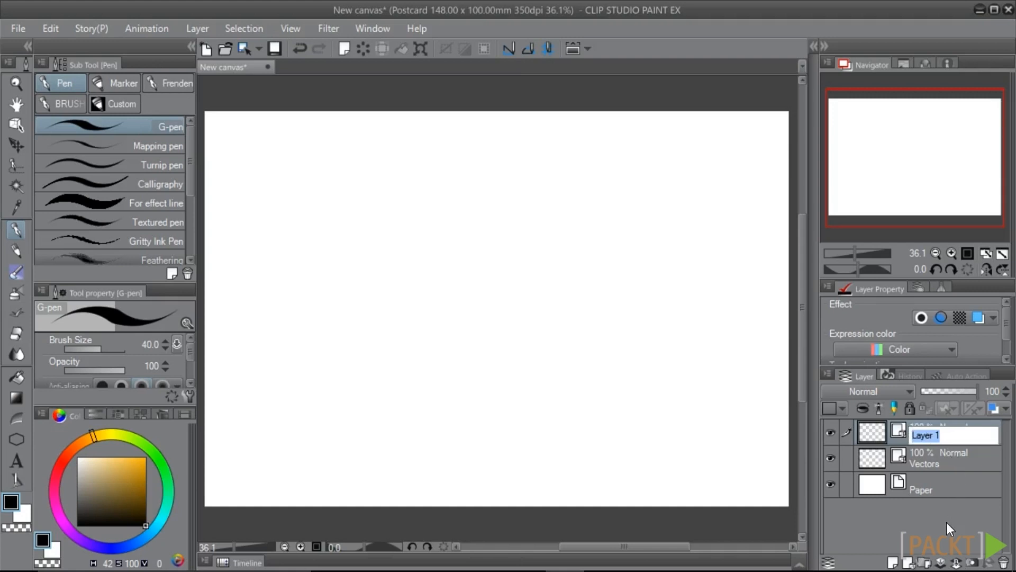
key(Return)
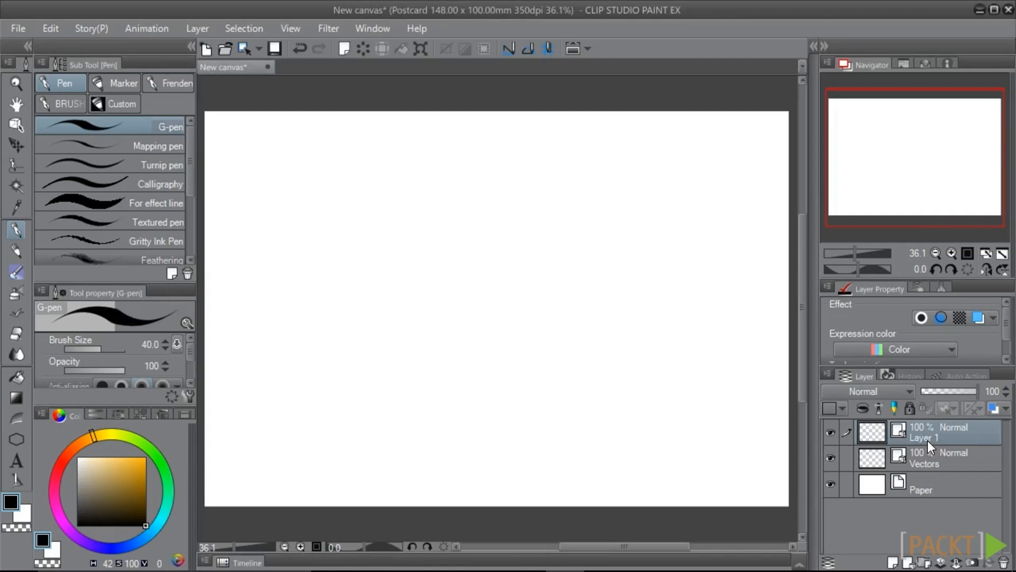
drag(250, 137, 526, 434)
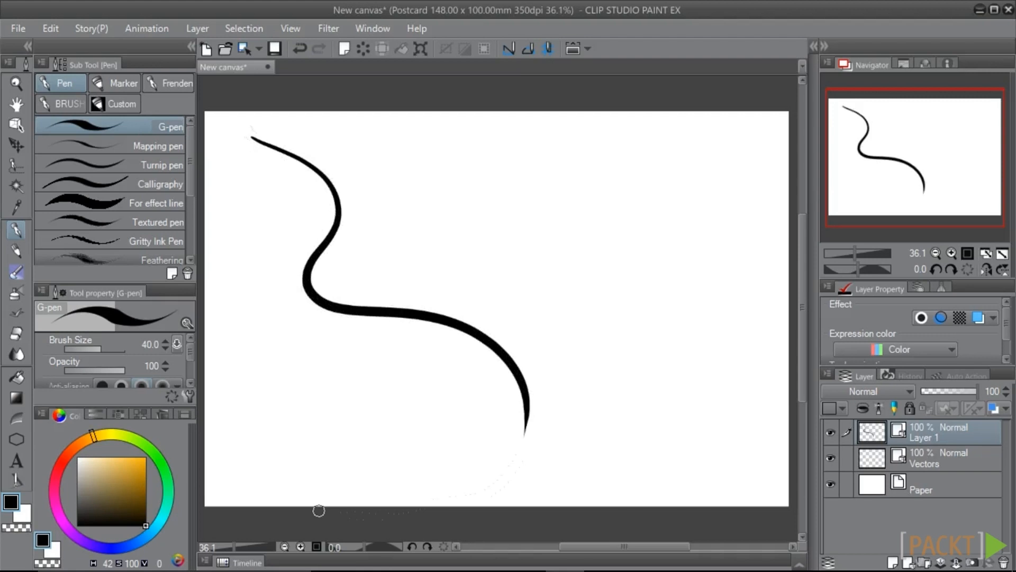
click(16, 125)
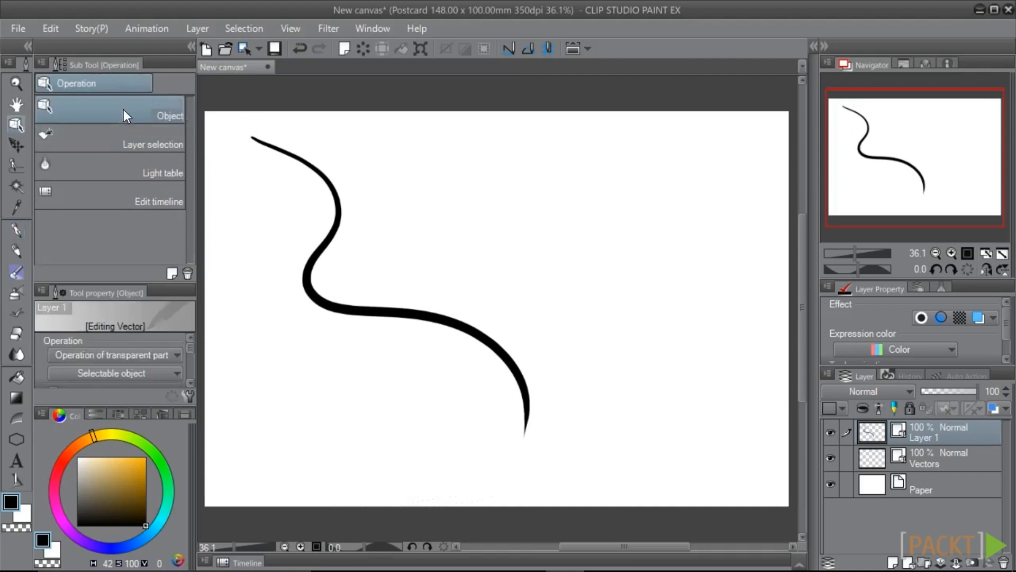
click(337, 312)
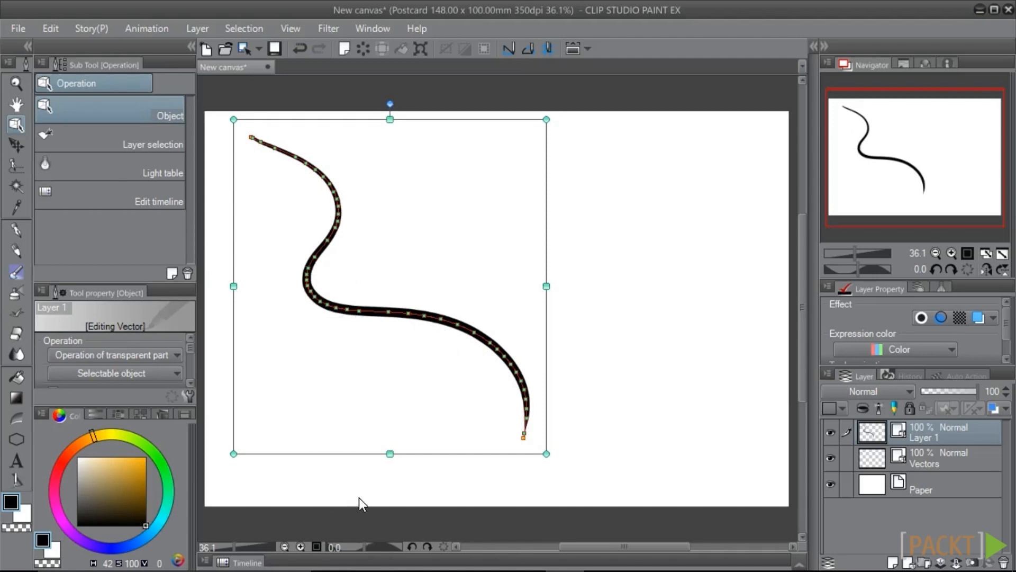
Draw an arc beside the wavy stroke with the Rough Pencil (Flyland) at size 35, and a slanted straight line below it at size 8.
click(17, 249)
mouse_move(376, 163)
mouse_down()
mouse_move(466, 208)
mouse_move(567, 434)
mouse_up()
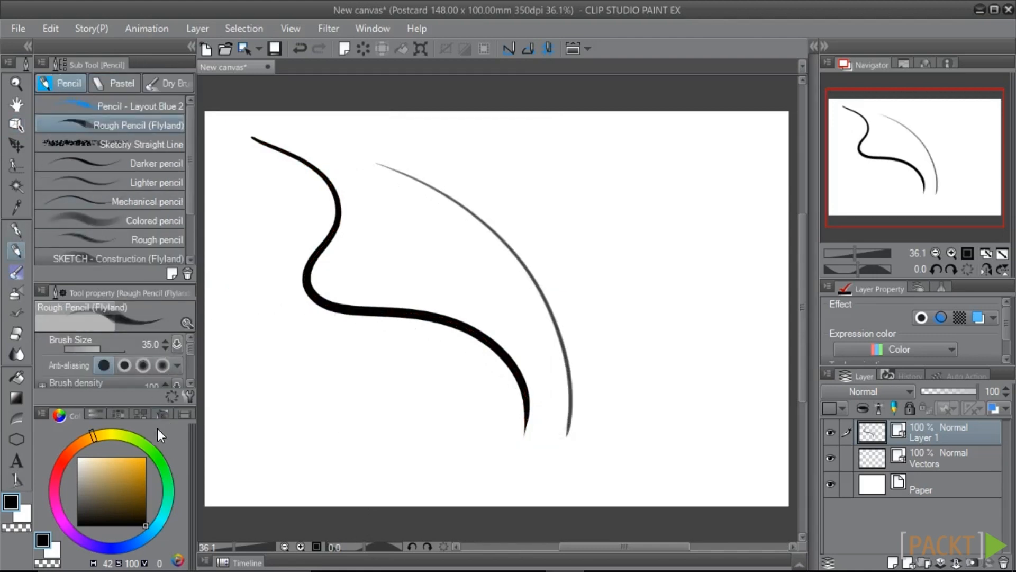
click(15, 439)
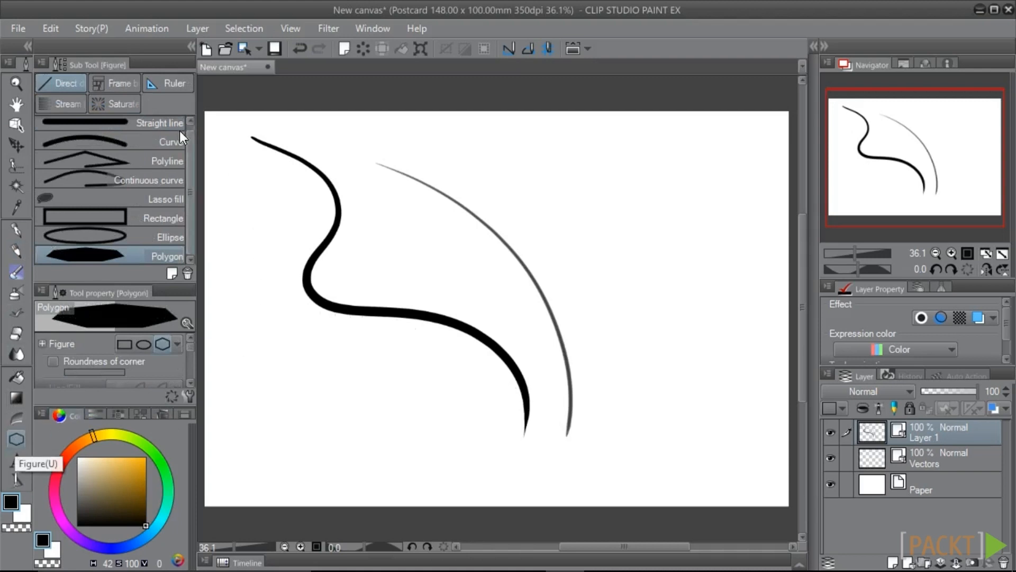
click(135, 126)
drag(255, 353, 468, 422)
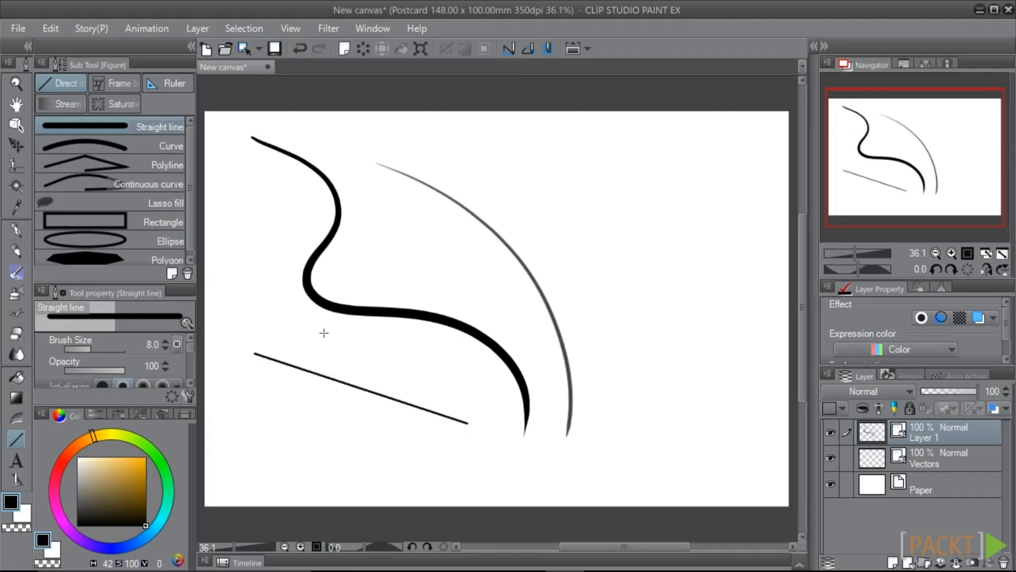
Draw an open four-segment zigzag with the Polyline tool to the right of the pencil arc.
click(97, 167)
click(527, 176)
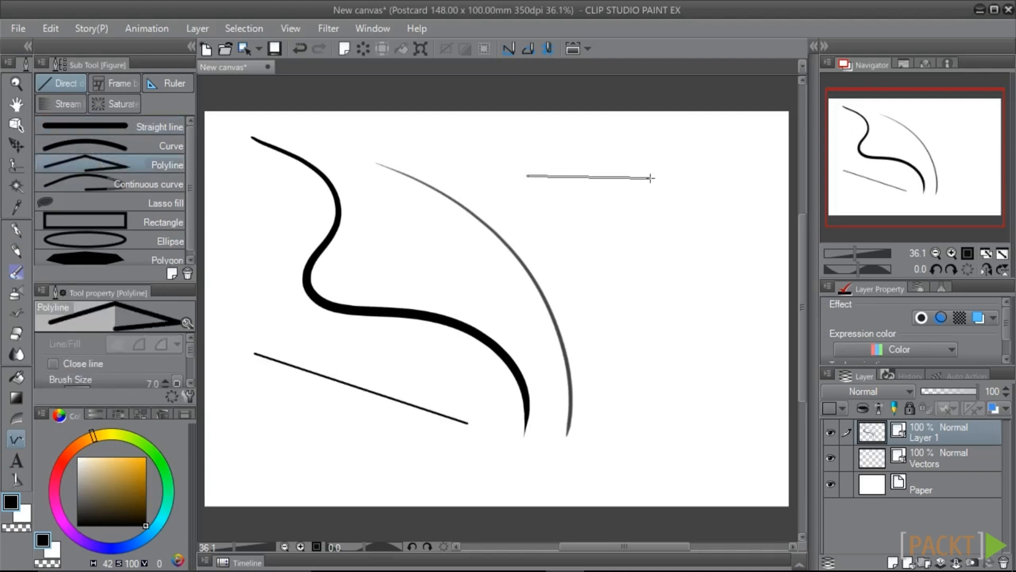
click(651, 179)
click(577, 245)
click(698, 293)
double_click(619, 331)
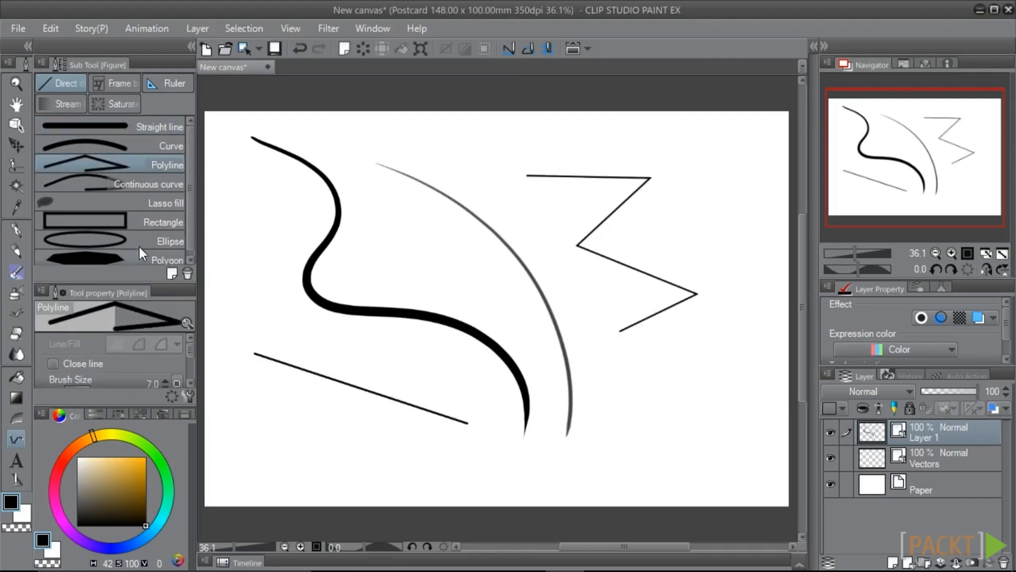
Draw a rectangle below the zigzag and a circle under the slanted straight line.
click(100, 220)
drag(616, 375, 743, 481)
click(108, 242)
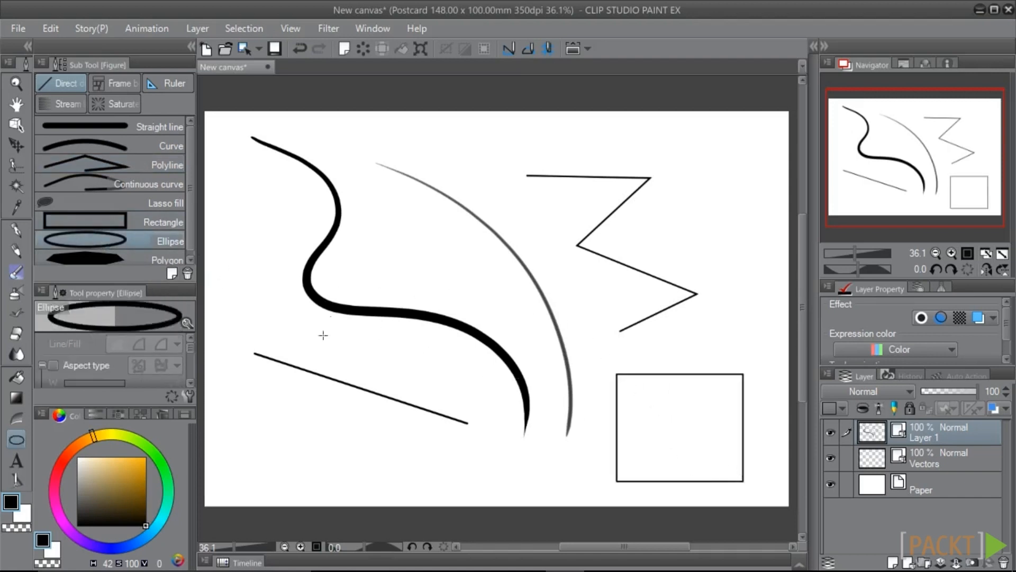
drag(275, 416, 318, 461)
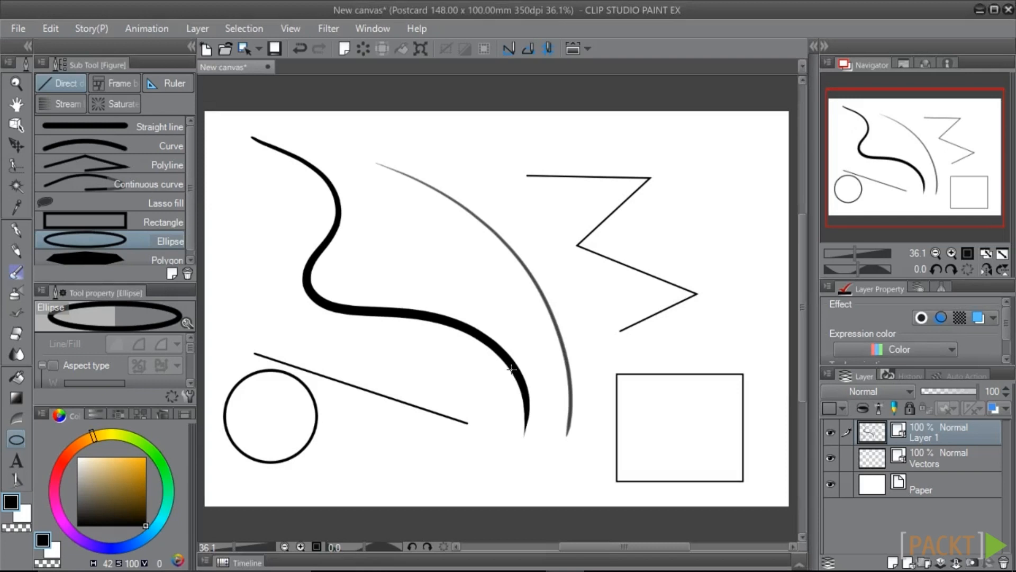
Select the zigzag polyline with the Object tool and move its upper-right corner point slightly downward.
click(21, 120)
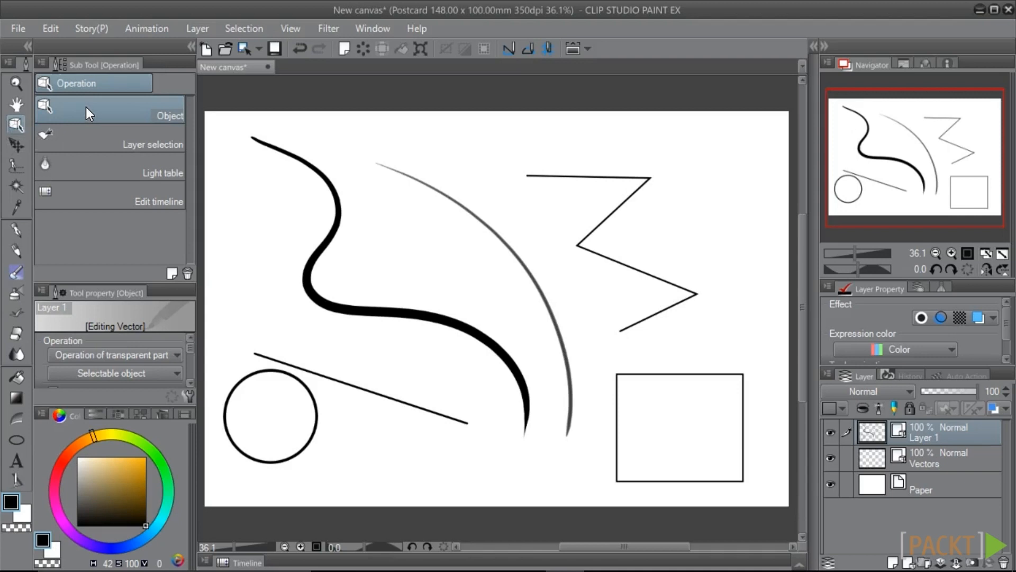
click(597, 178)
scroll(620, 217, up, 5)
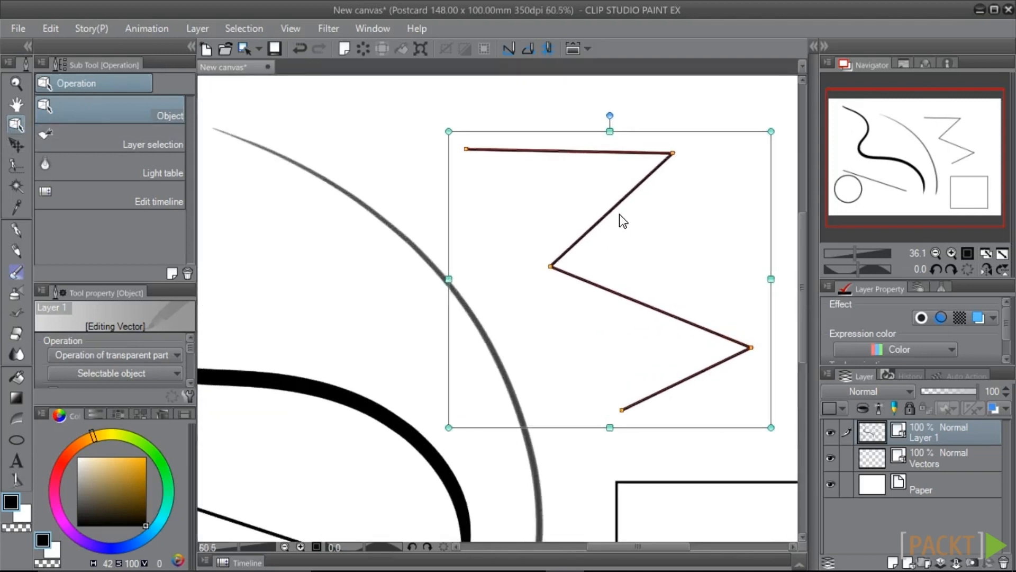
drag(672, 254, 534, 312)
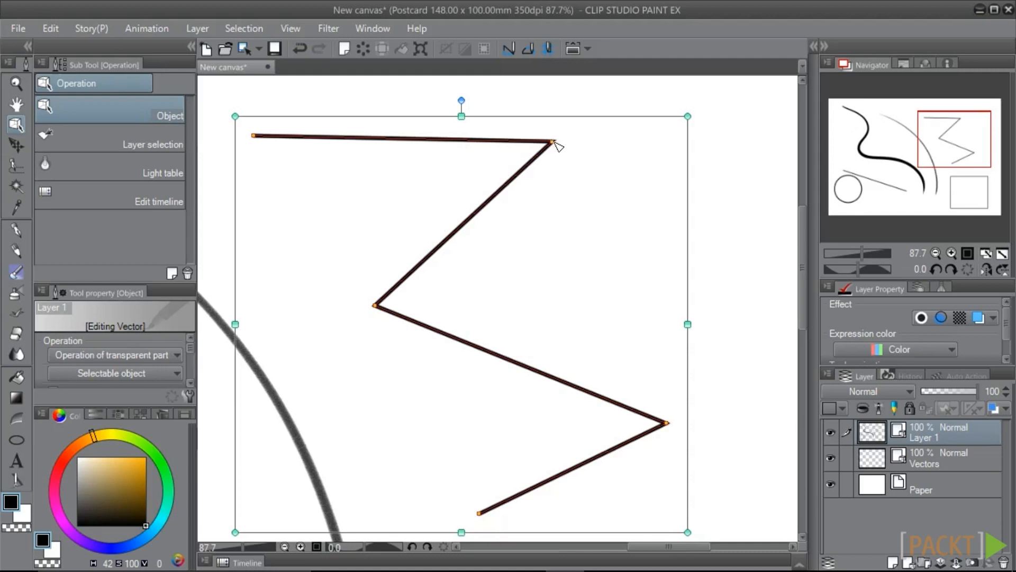
drag(553, 142, 568, 186)
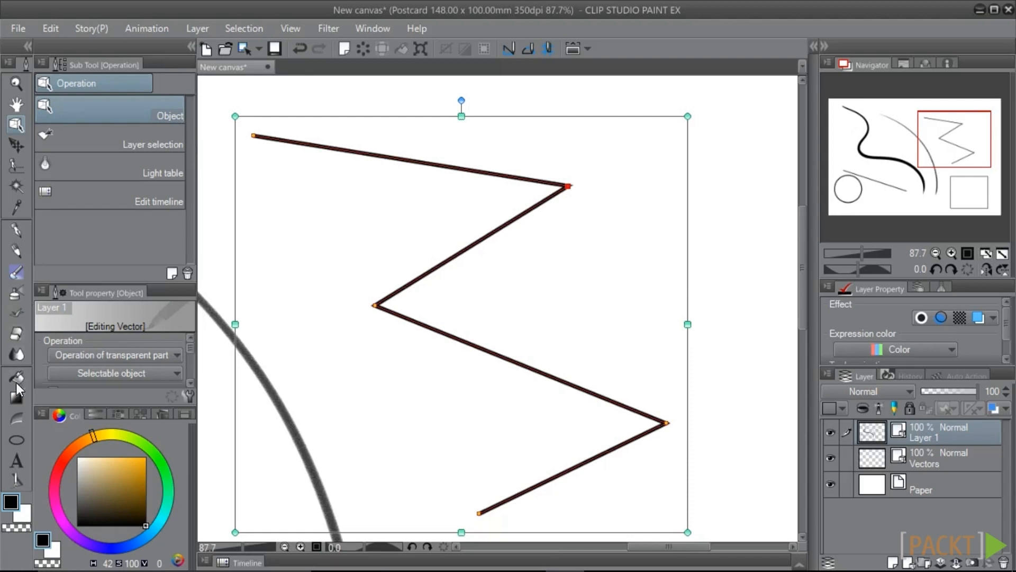
Set the Control point tool to Move control point and pull a point midway along the pencil arc slightly outward.
click(15, 480)
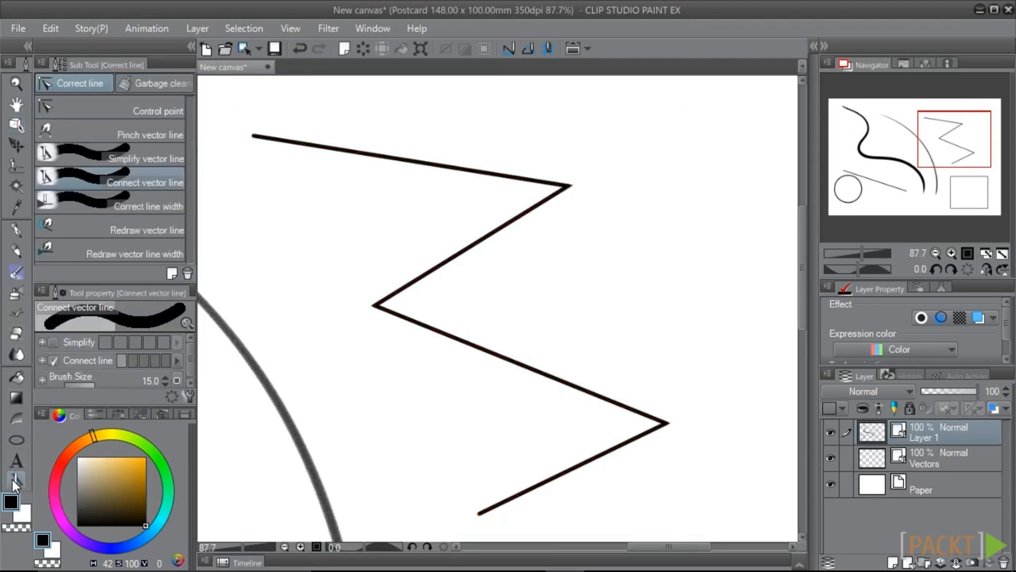
click(118, 102)
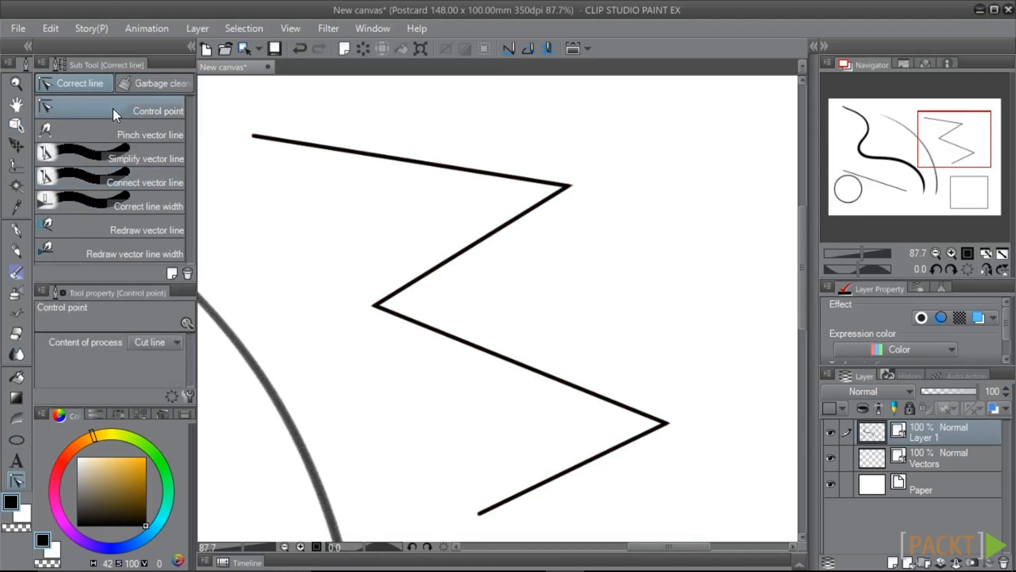
click(143, 342)
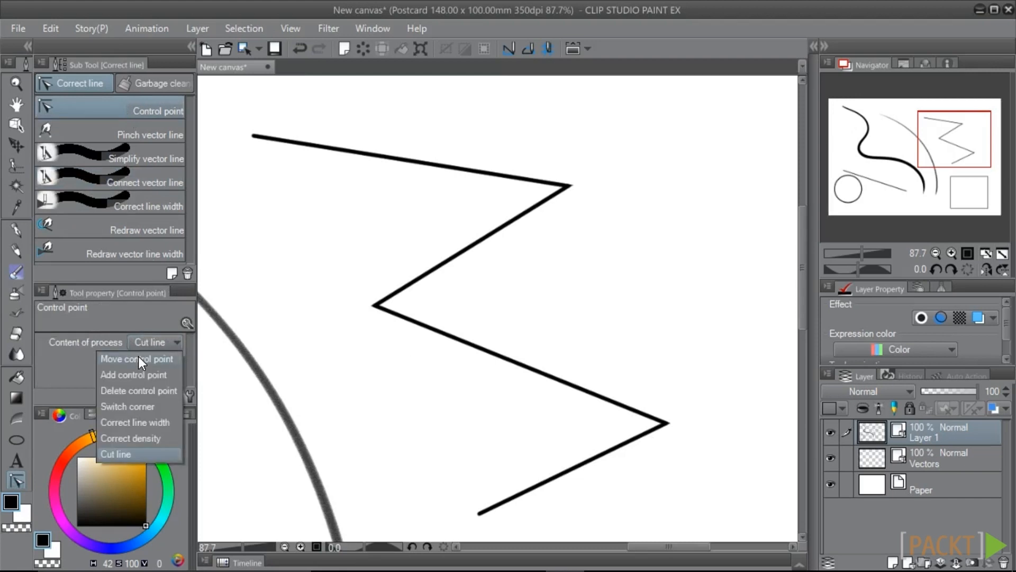
click(138, 358)
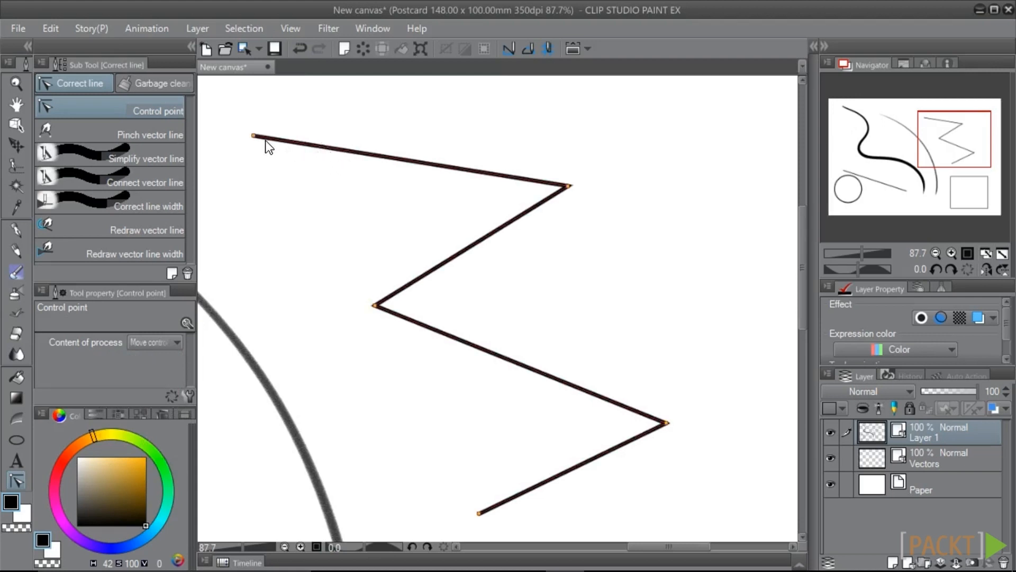
mouse_move(253, 137)
mouse_down()
mouse_move(470, 143)
mouse_move(233, 163)
mouse_move(247, 260)
mouse_move(265, 136)
mouse_up()
drag(277, 278, 527, 205)
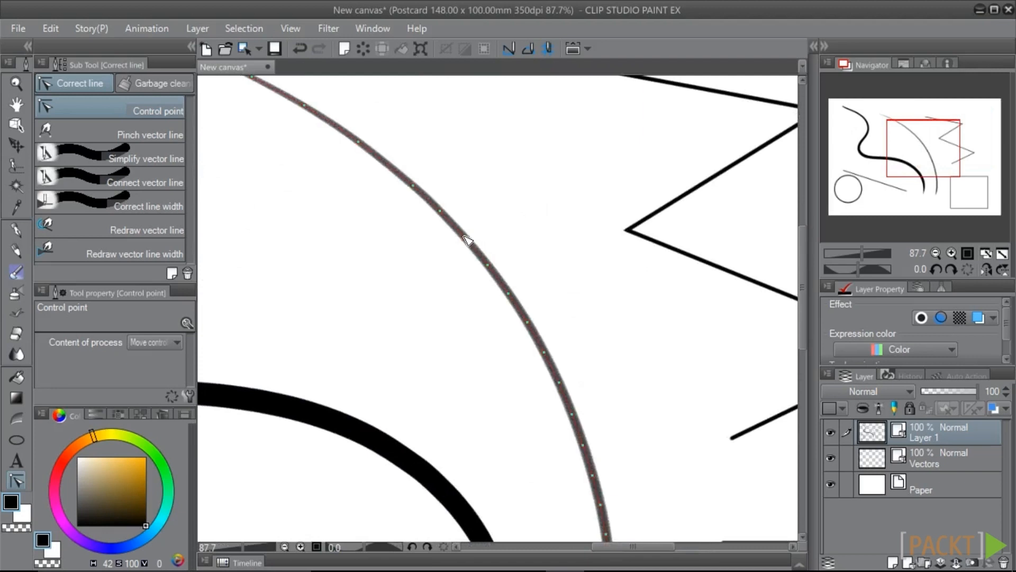
mouse_move(468, 240)
mouse_down()
mouse_move(508, 204)
mouse_move(418, 298)
mouse_move(465, 233)
mouse_move(477, 235)
mouse_up()
scroll(380, 316, down, 4)
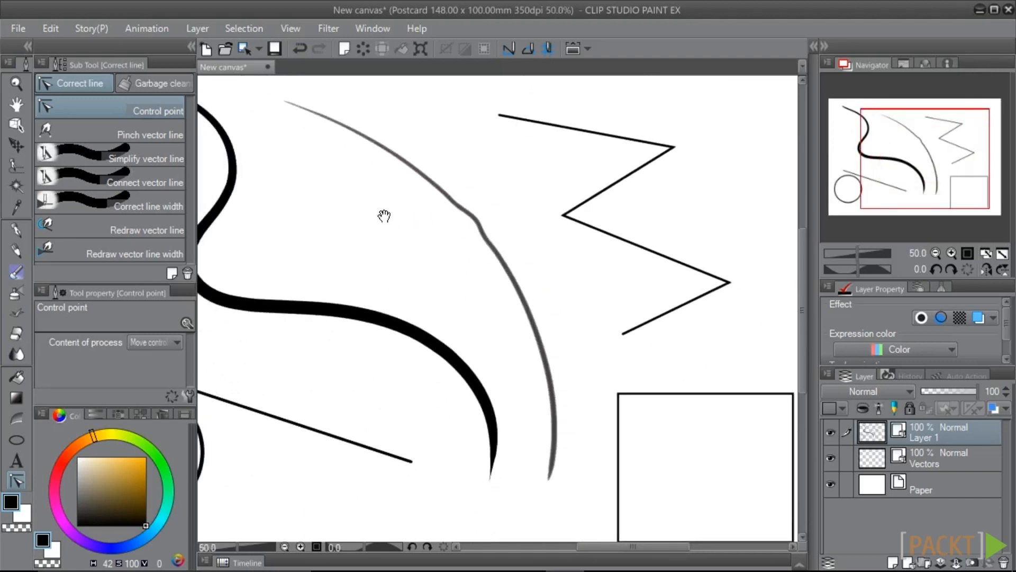
drag(384, 216, 368, 261)
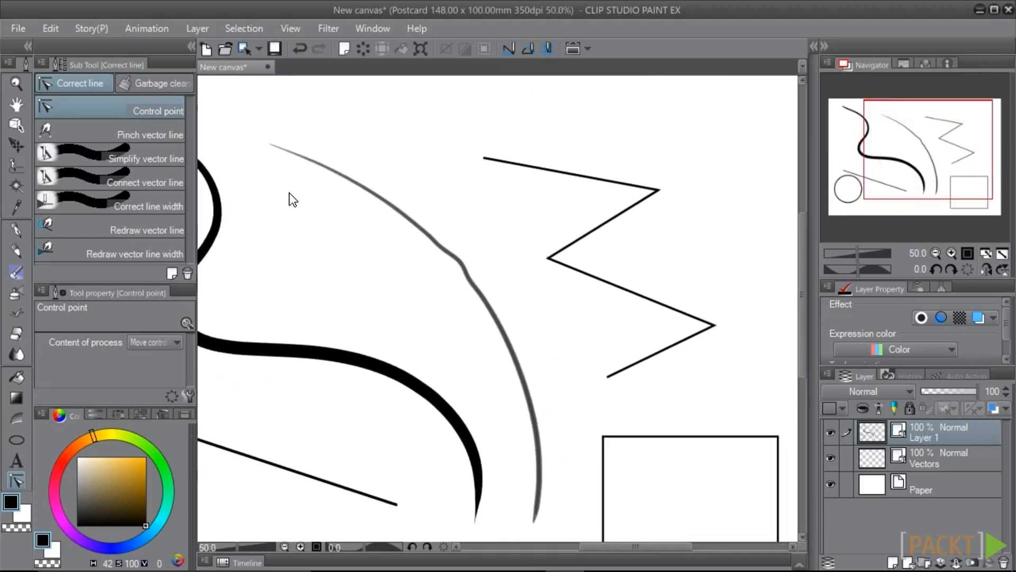
click(212, 168)
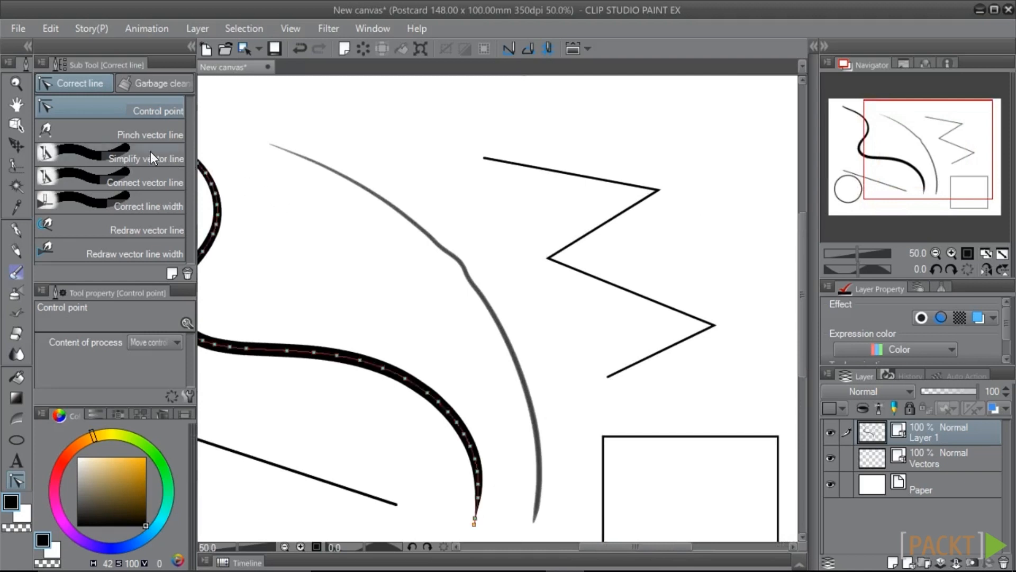
Bend the pencil arc into irregular curves with Pinch vector line, and reshape the upper ends of the arc and zigzag with Redraw vector line.
click(96, 131)
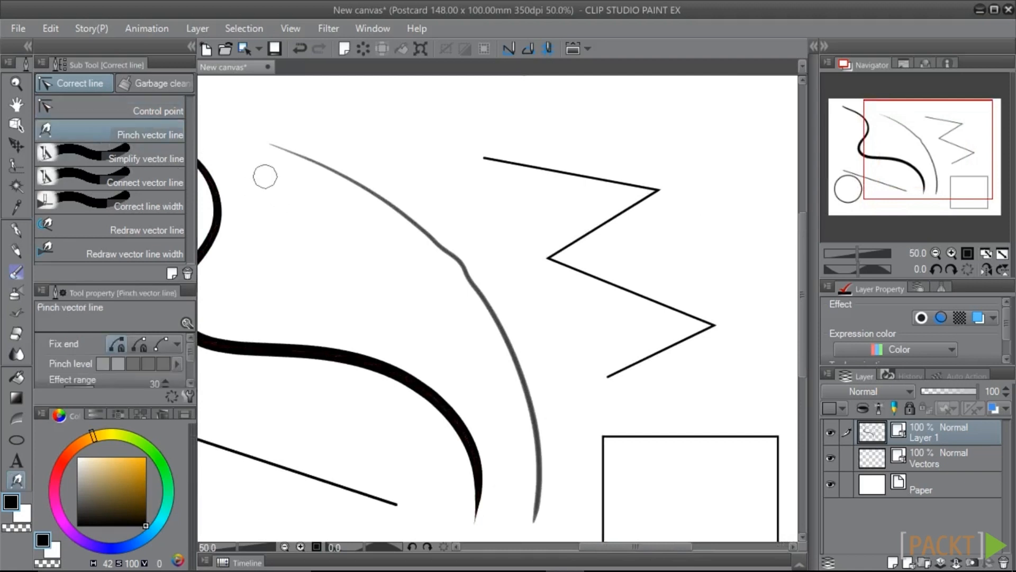
mouse_move(420, 224)
mouse_down()
mouse_move(377, 250)
mouse_move(460, 190)
mouse_move(352, 240)
mouse_move(358, 262)
mouse_move(345, 276)
mouse_move(425, 212)
mouse_move(444, 182)
mouse_move(385, 232)
mouse_move(376, 236)
mouse_move(389, 217)
mouse_move(335, 252)
mouse_move(469, 195)
mouse_move(369, 241)
mouse_move(460, 274)
mouse_move(525, 224)
mouse_move(490, 298)
mouse_move(385, 309)
mouse_move(345, 284)
mouse_up()
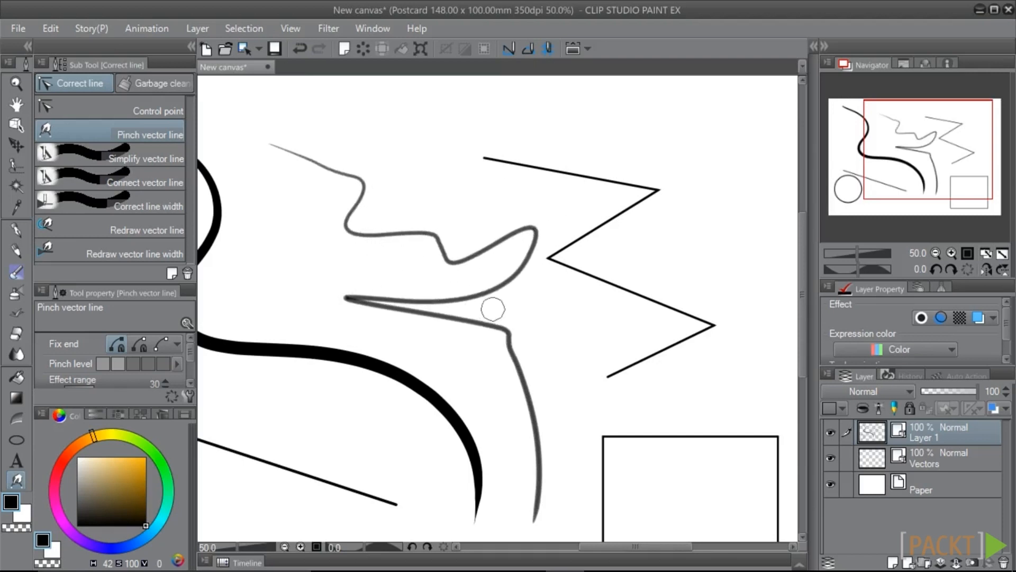
click(116, 233)
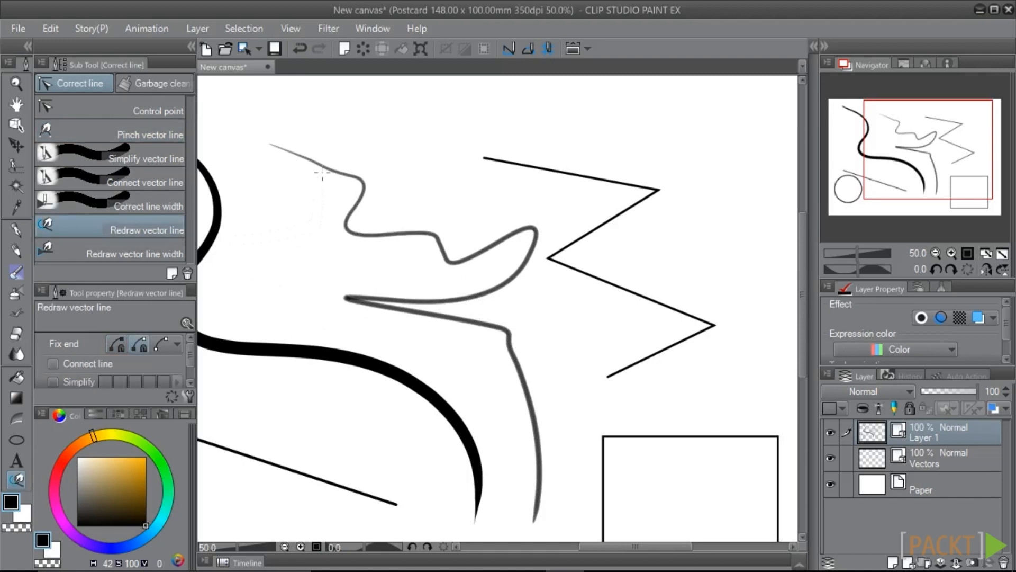
mouse_move(309, 160)
mouse_down()
mouse_move(399, 171)
mouse_move(409, 212)
mouse_move(309, 230)
mouse_move(246, 228)
mouse_move(283, 133)
mouse_move(304, 116)
mouse_move(315, 114)
mouse_move(299, 212)
mouse_move(364, 180)
mouse_move(365, 150)
mouse_move(331, 154)
mouse_move(405, 189)
mouse_up()
mouse_move(529, 168)
mouse_down()
mouse_move(543, 133)
mouse_move(574, 152)
mouse_move(561, 191)
mouse_move(533, 199)
mouse_move(550, 172)
mouse_move(540, 119)
mouse_up()
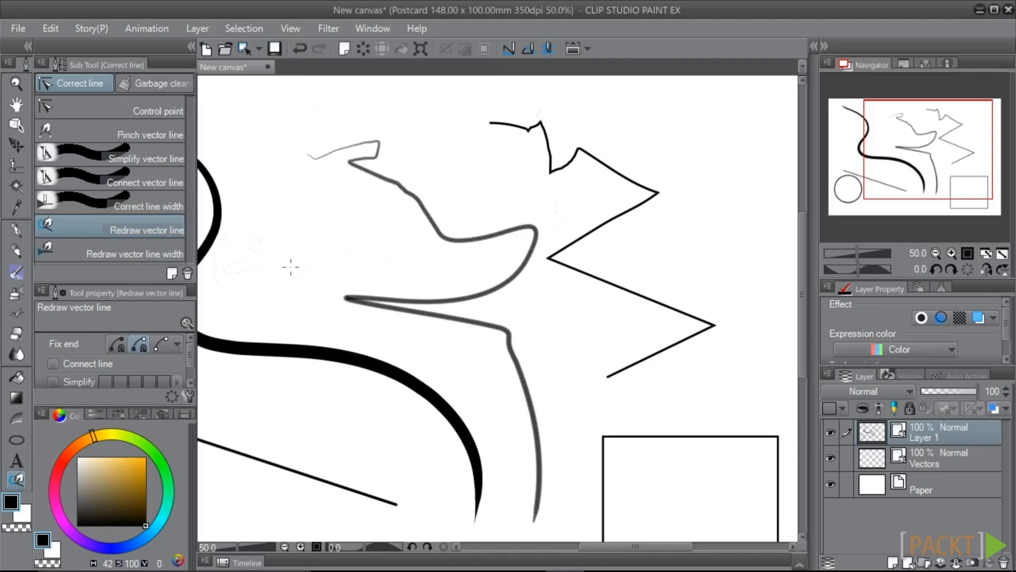
Thicken the zigzag's two lowest segments using Correct line width with a smaller brush and Thicken width at 10.
click(113, 202)
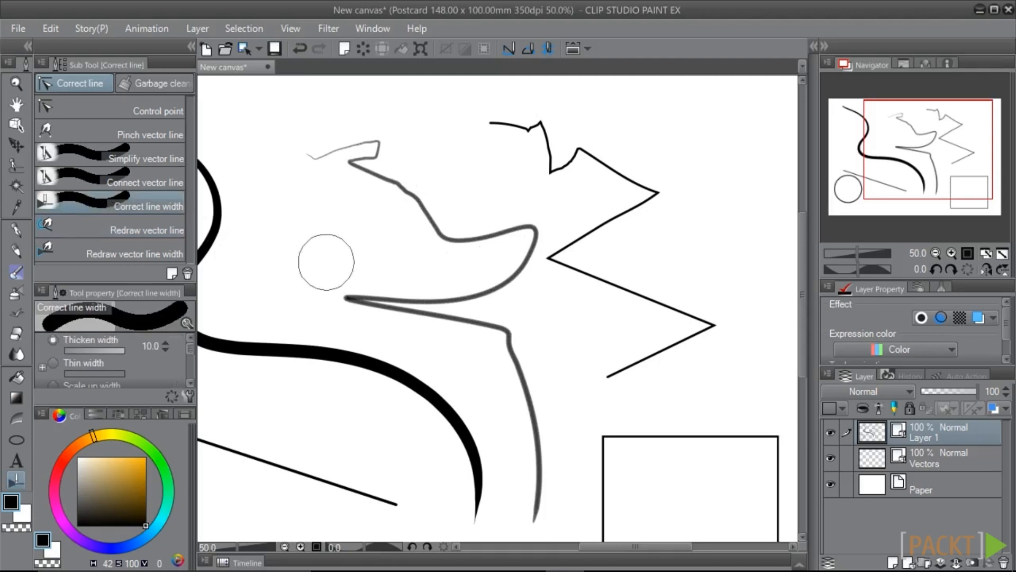
key(bracketleft)
key(bracketleft)
key(bracketleft)
key(bracketleft)
key(bracketleft)
key(bracketleft)
drag(128, 402, 128, 430)
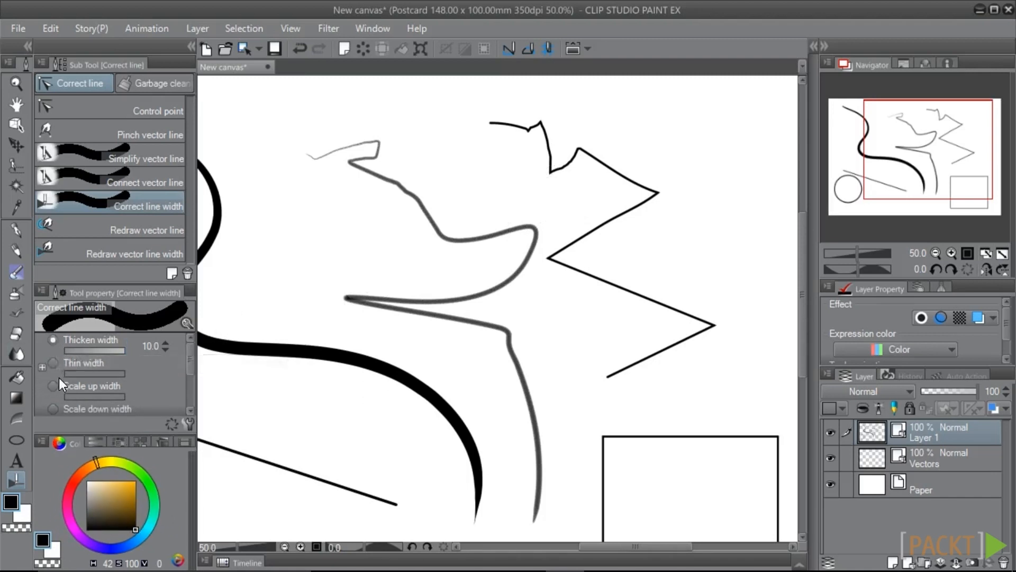
drag(691, 315, 582, 272)
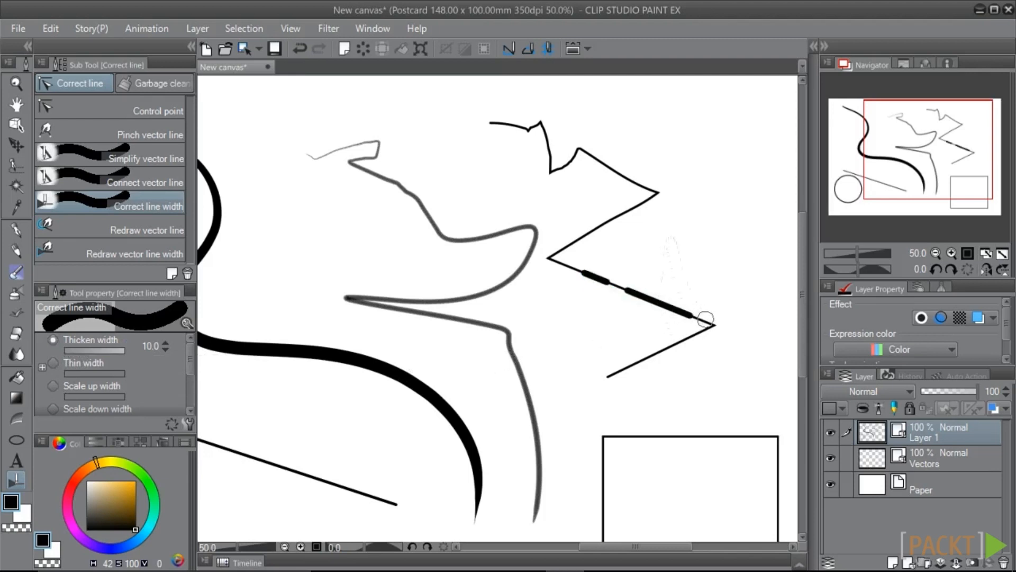
drag(706, 319, 561, 263)
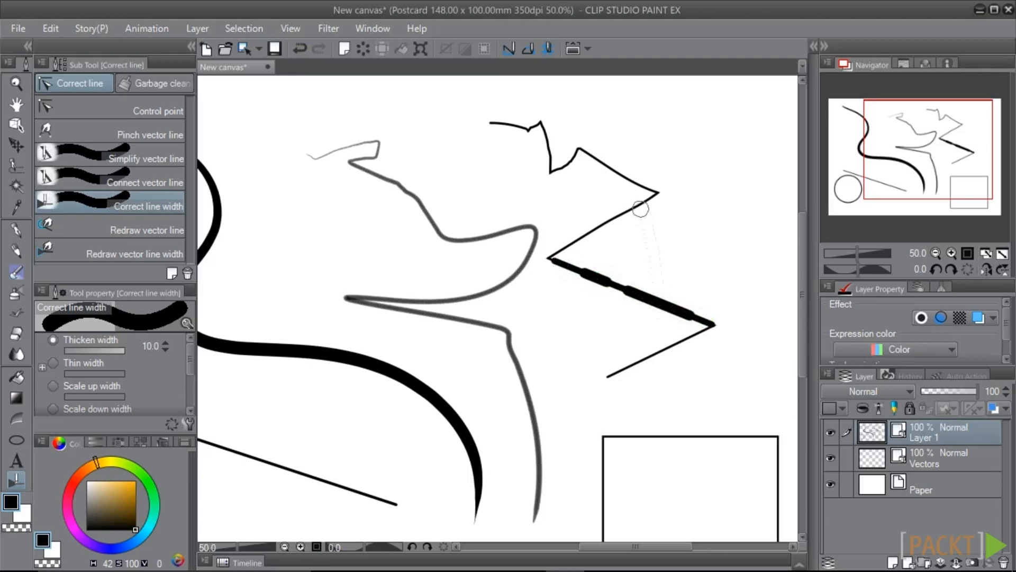
drag(715, 323, 614, 373)
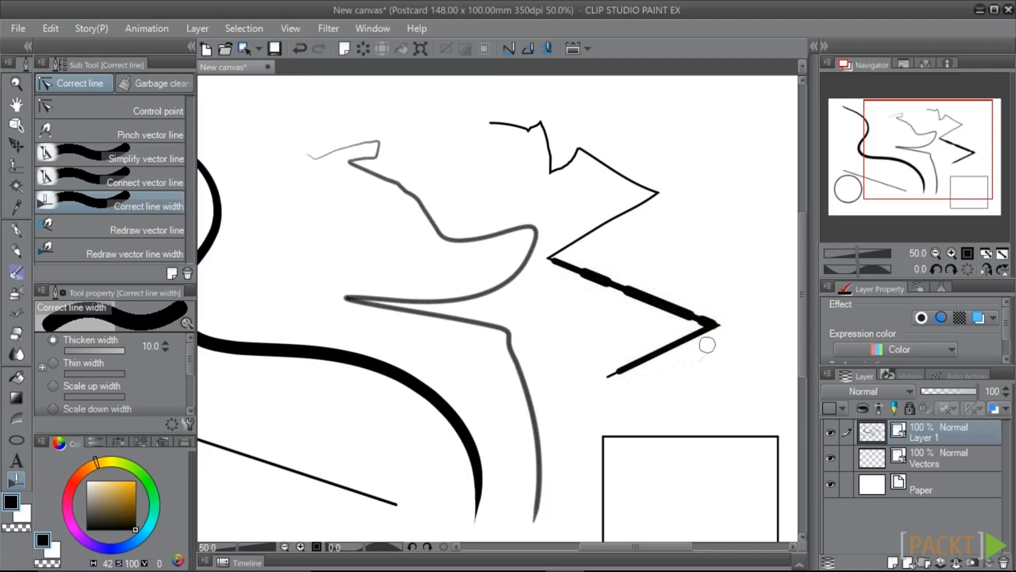
drag(713, 330, 645, 294)
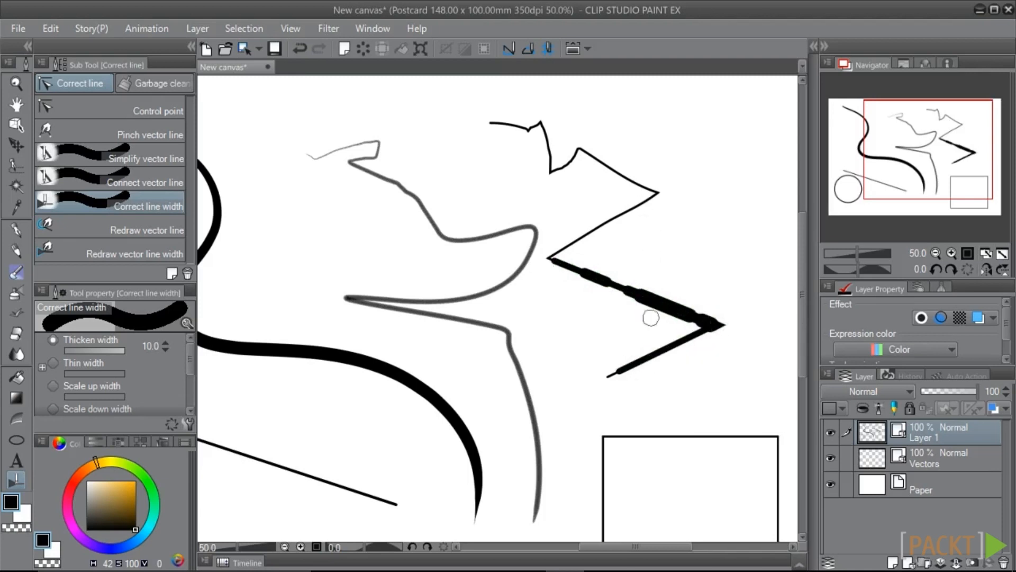
Thicken the lower stretch of the pencil line, and thin part of the zigzag's thickened upper segment using Thin width at 10.
mouse_move(425, 323)
mouse_down()
mouse_move(536, 332)
mouse_move(519, 373)
mouse_move(538, 437)
mouse_up()
click(53, 362)
drag(580, 270, 686, 306)
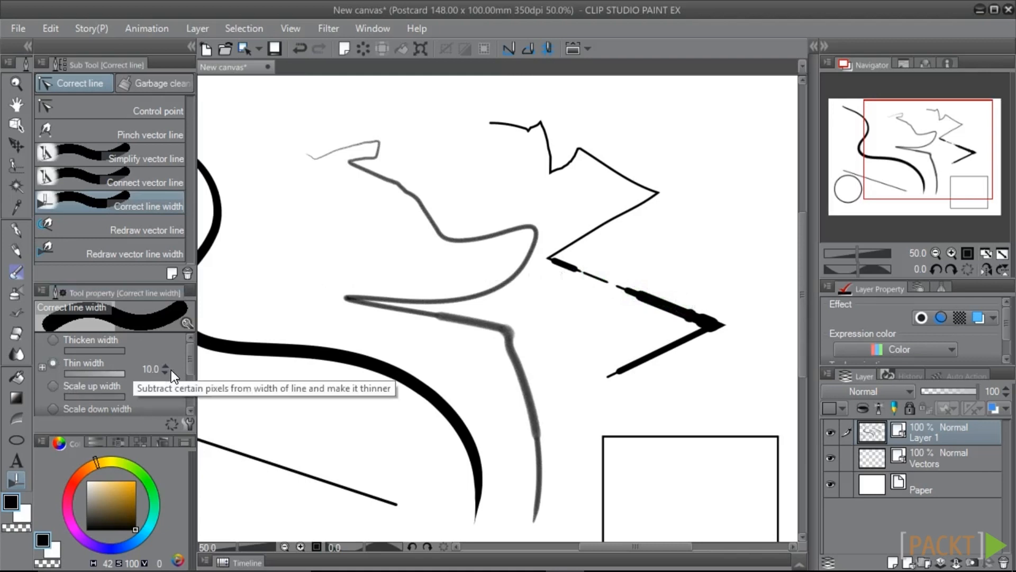
Widen the upper, middle and lower curves of the pencil line using Redraw vector line width with an increased brush size.
click(94, 249)
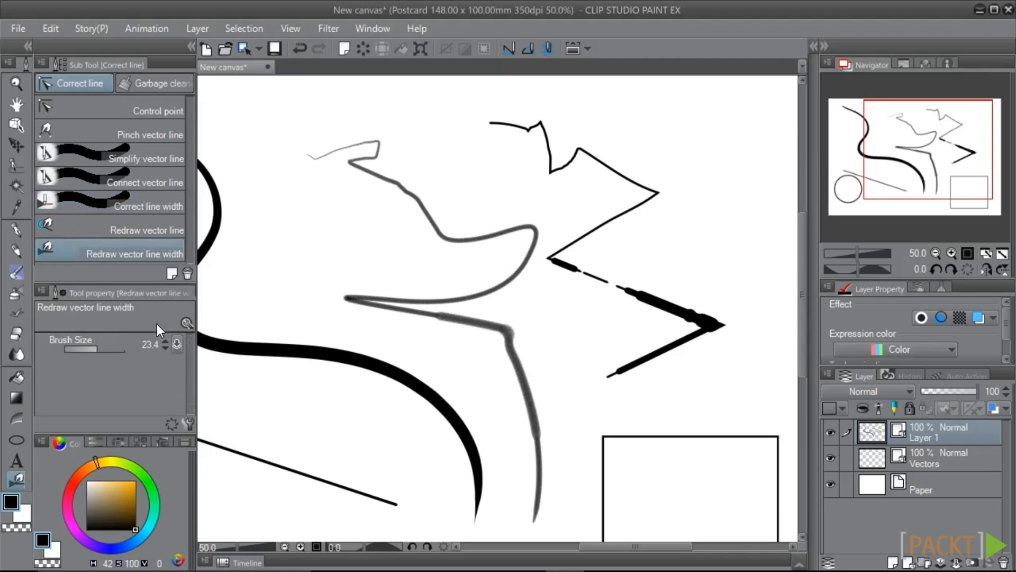
click(102, 341)
mouse_move(538, 225)
mouse_down()
mouse_move(532, 249)
mouse_move(456, 296)
mouse_move(316, 293)
mouse_up()
mouse_move(377, 176)
mouse_down()
mouse_move(403, 181)
mouse_move(444, 237)
mouse_move(538, 232)
mouse_up()
drag(500, 328, 539, 487)
Set the brush size to 103.8 and broaden the pencil line further along with the zigzag segment at its upper corner.
click(106, 345)
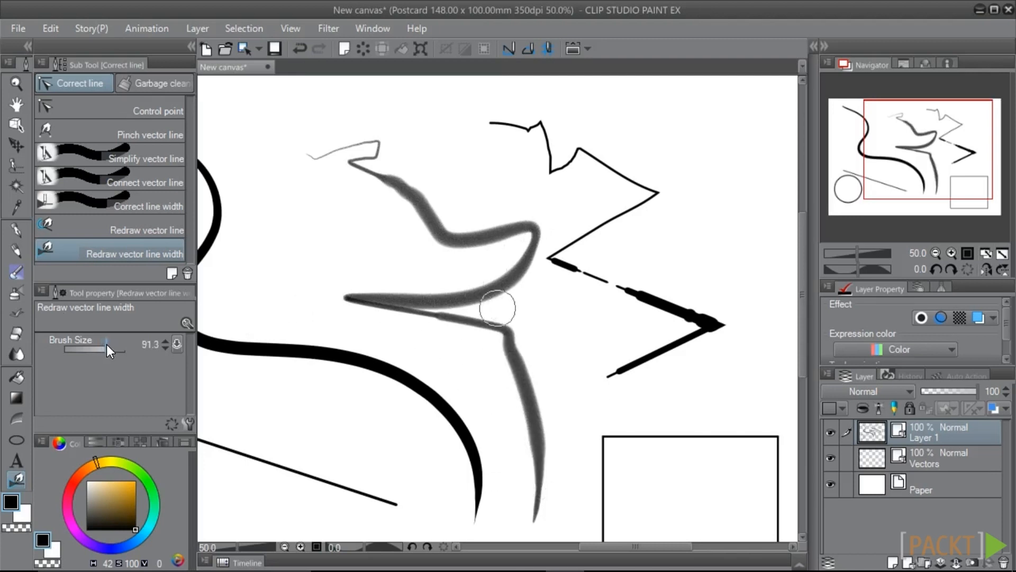
mouse_move(390, 308)
mouse_down()
mouse_move(475, 325)
mouse_move(513, 347)
mouse_move(534, 413)
mouse_up()
mouse_move(374, 168)
mouse_down()
mouse_move(471, 223)
mouse_move(527, 233)
mouse_up()
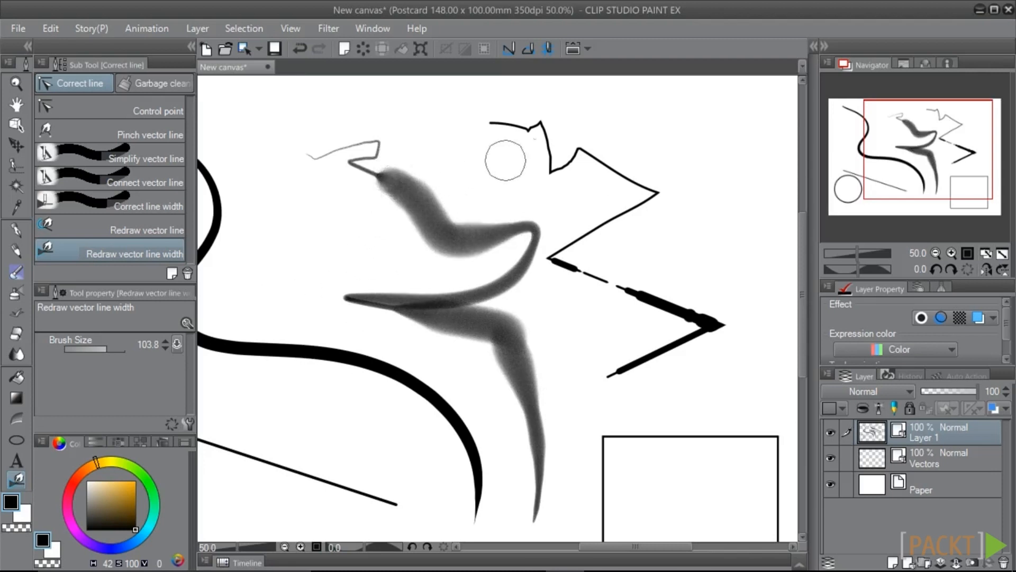
drag(596, 162, 659, 193)
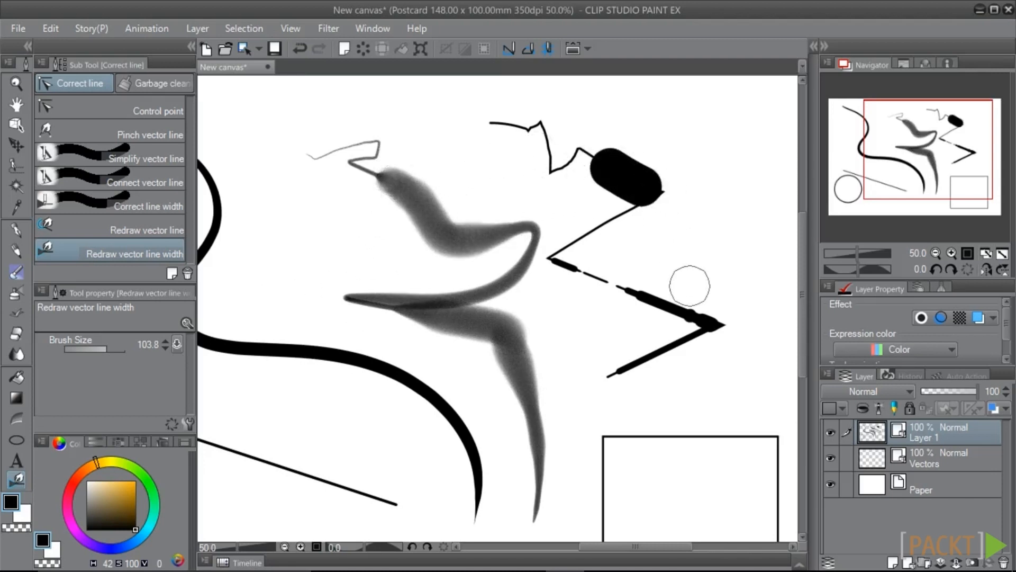
mouse_move(363, 170)
mouse_down()
mouse_move(404, 182)
mouse_move(517, 261)
mouse_move(511, 267)
mouse_up()
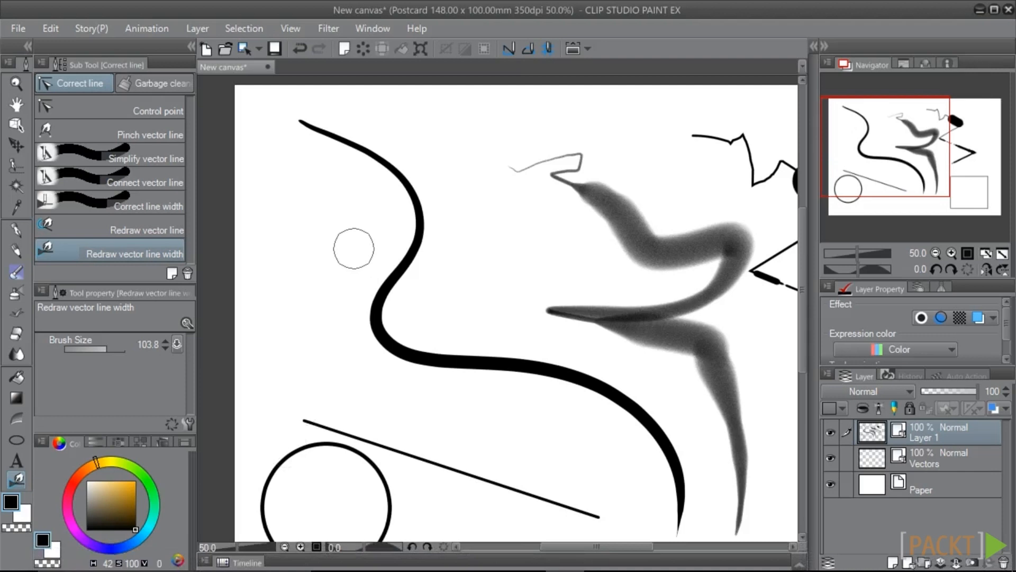
Move a control point on the wavy stroke's upper bend inward with the Object tool, and delete that point.
key(o)
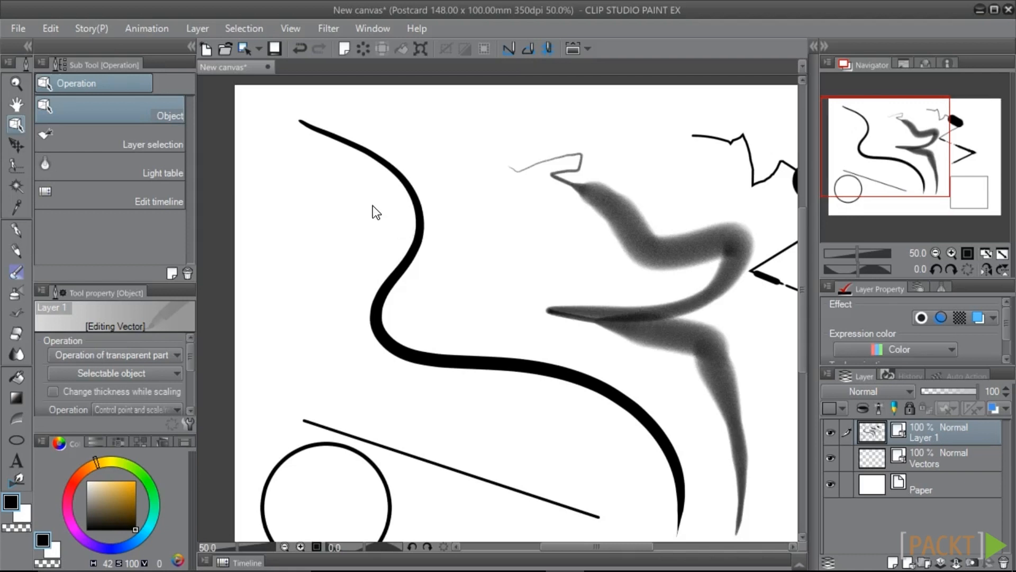
click(404, 178)
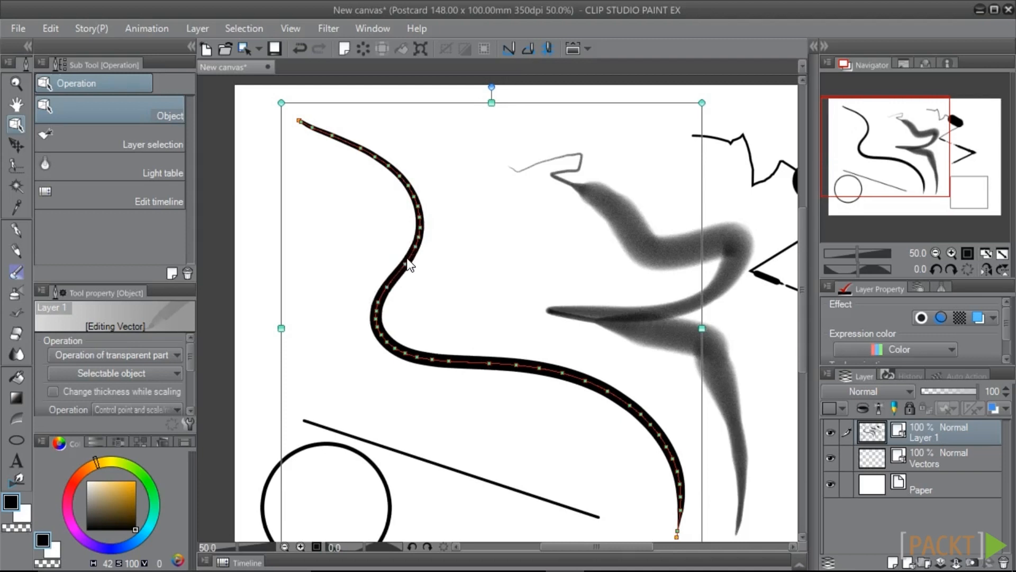
drag(412, 249, 413, 242)
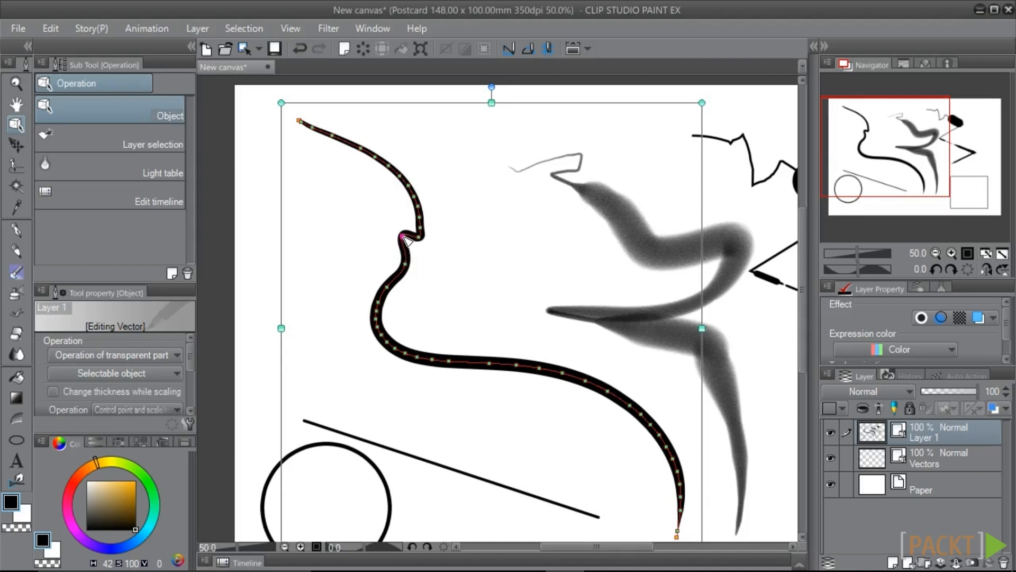
right_click(404, 238)
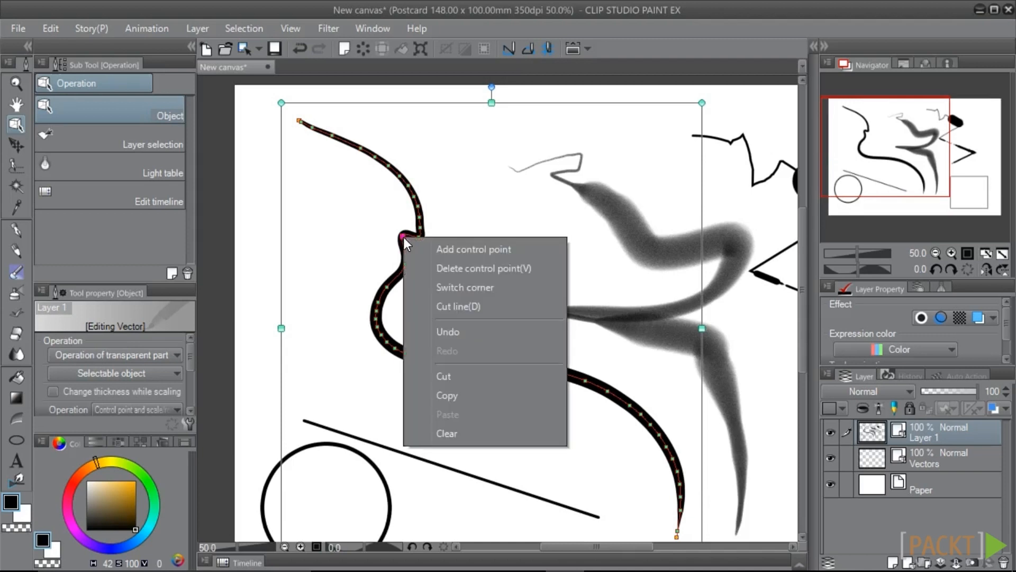
click(428, 263)
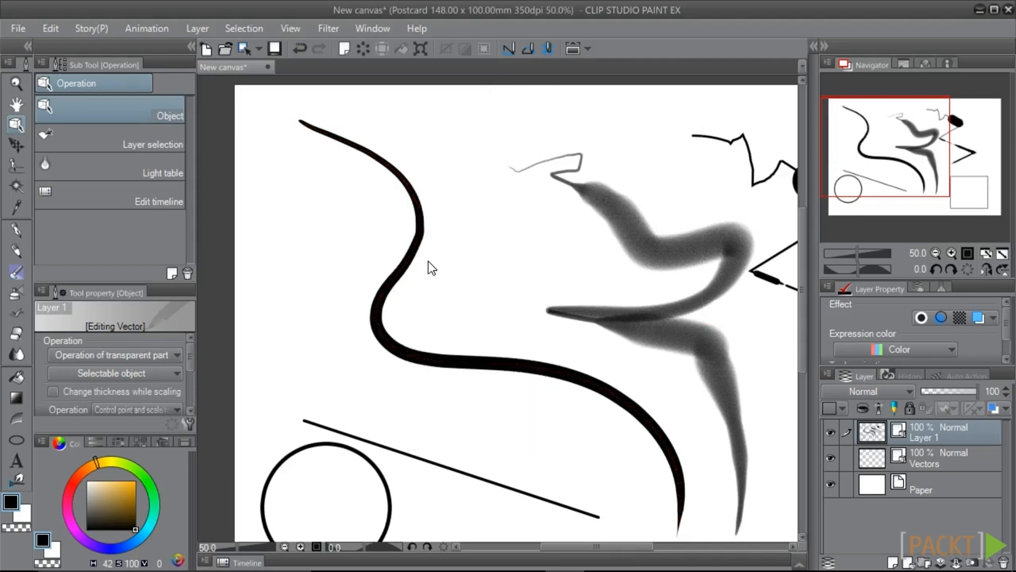
click(421, 237)
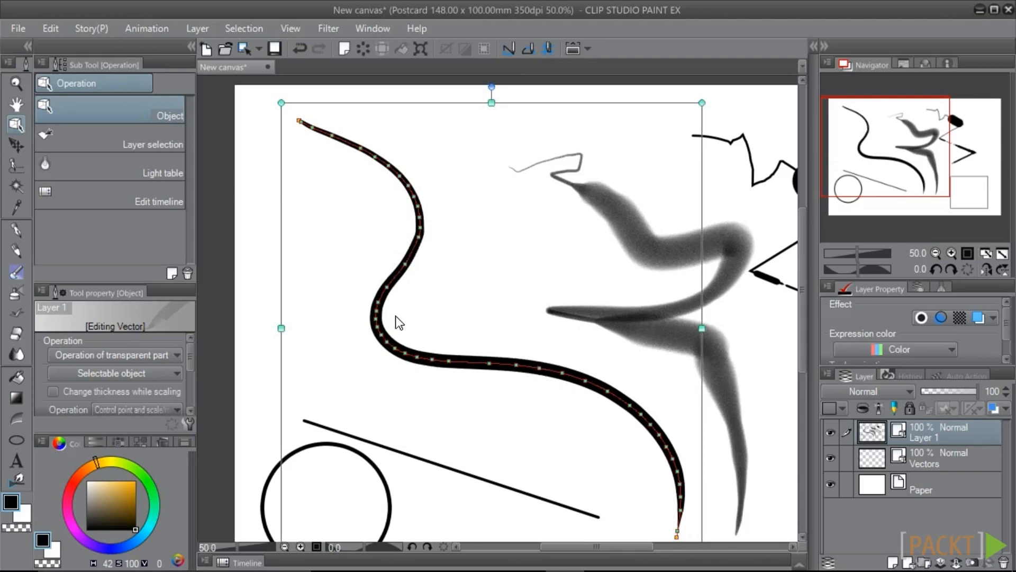
Reduce the wavy stroke's control points along its length with Simplify vector line, and reselect it with the Object tool.
click(16, 479)
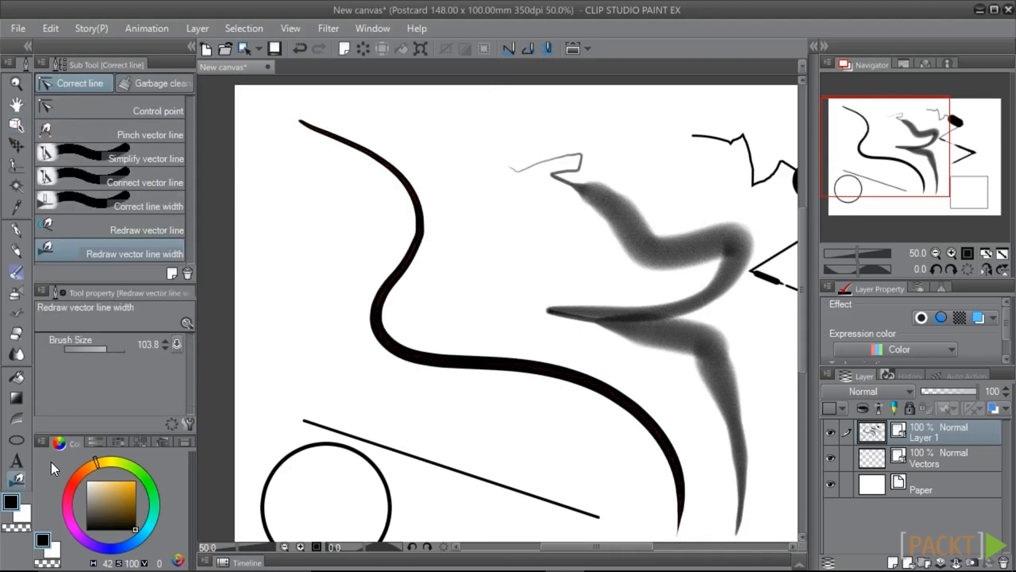
click(127, 158)
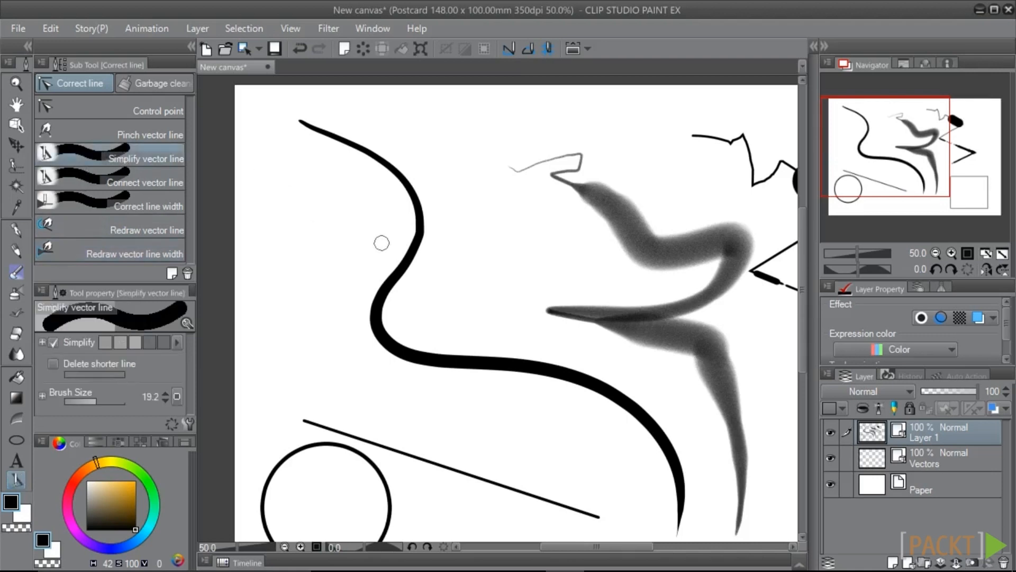
mouse_move(302, 121)
mouse_down()
mouse_move(402, 169)
mouse_move(418, 243)
mouse_move(373, 328)
mouse_move(645, 425)
mouse_up()
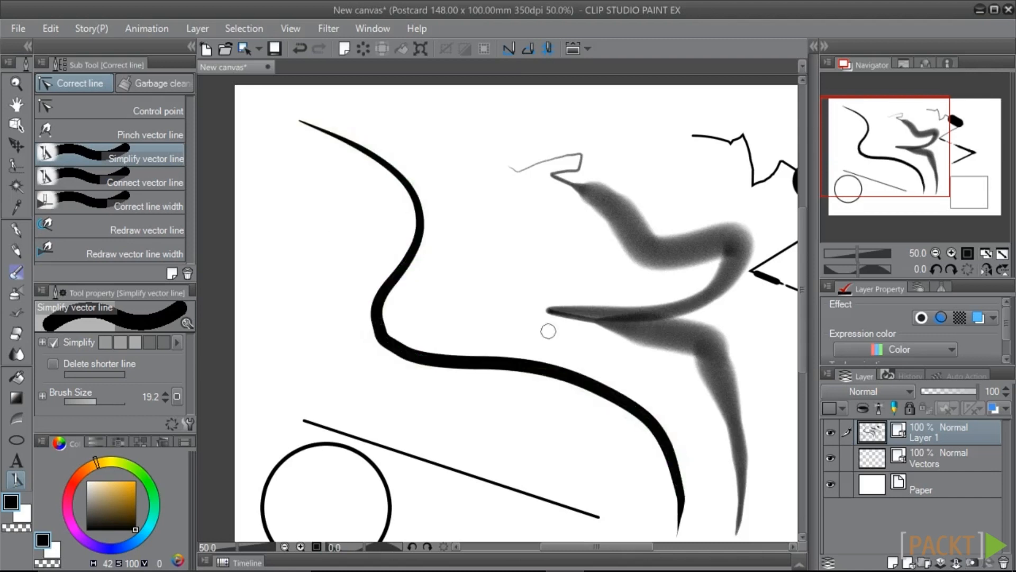
click(16, 121)
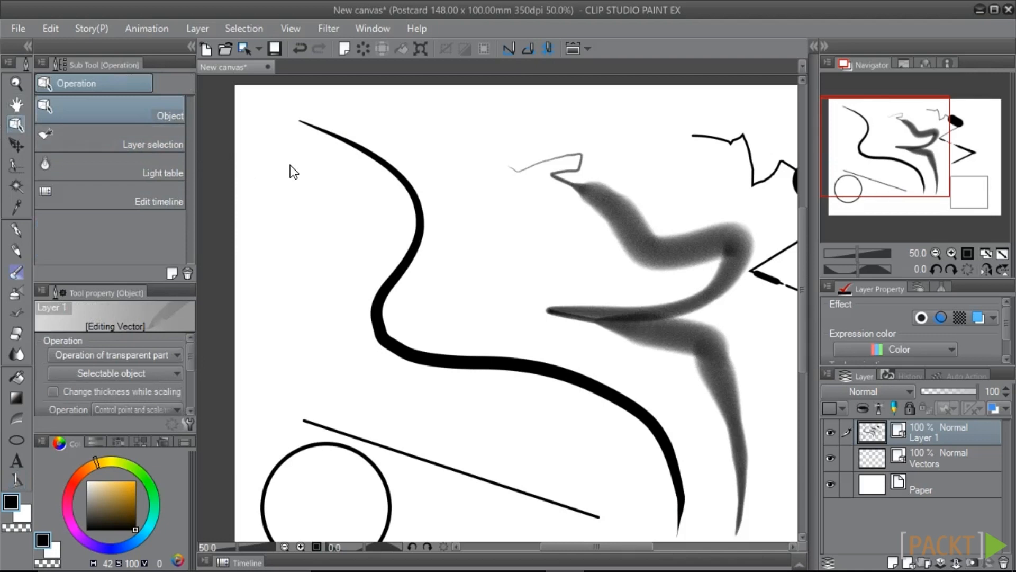
click(404, 180)
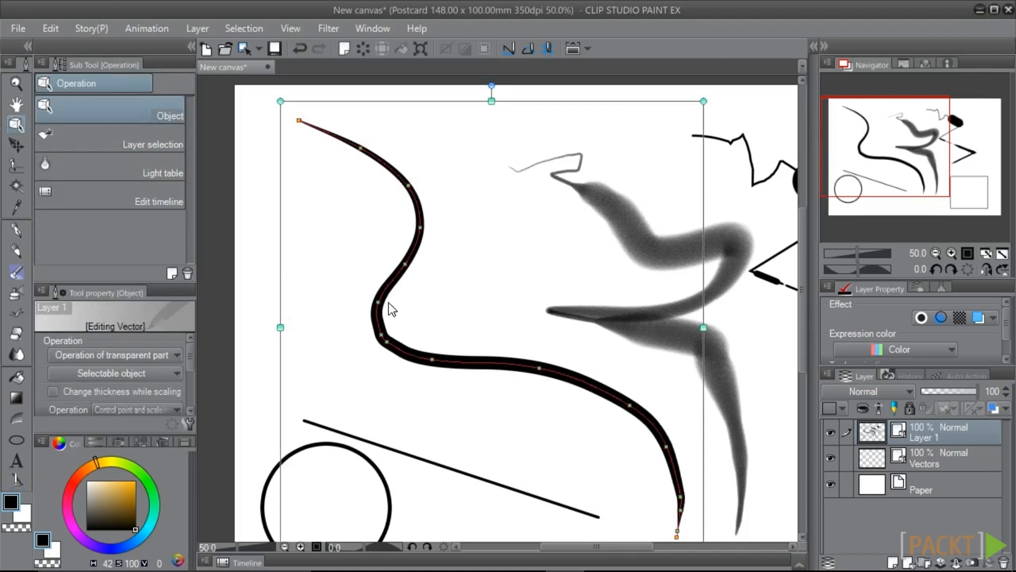
Adjust two control points around the wavy stroke's middle bend to smooth the curve.
drag(378, 302, 381, 299)
drag(387, 342, 398, 350)
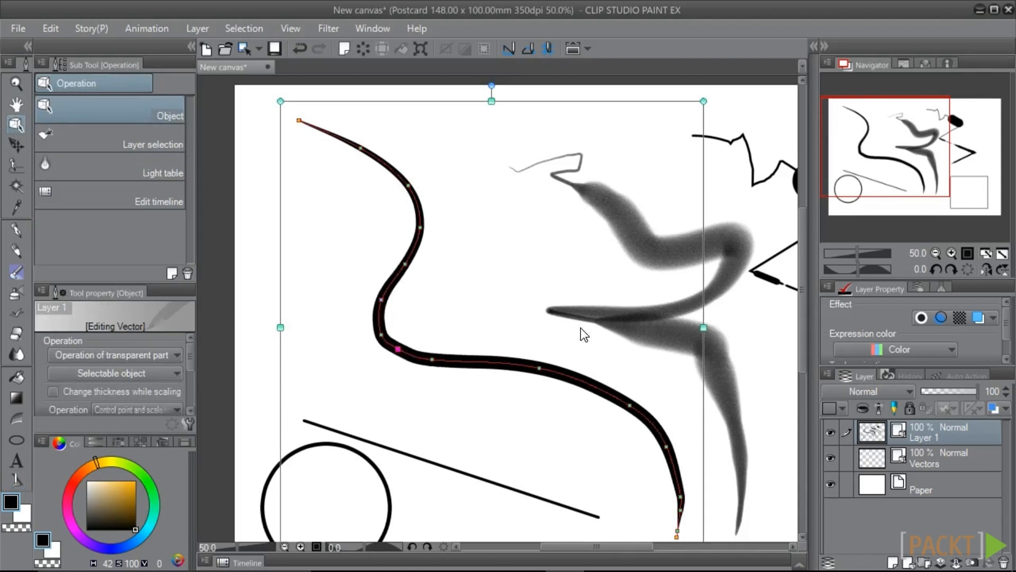
Add a control point to the straight line above the circle and pull it upward to form a peak.
drag(735, 447, 638, 227)
drag(427, 340, 569, 366)
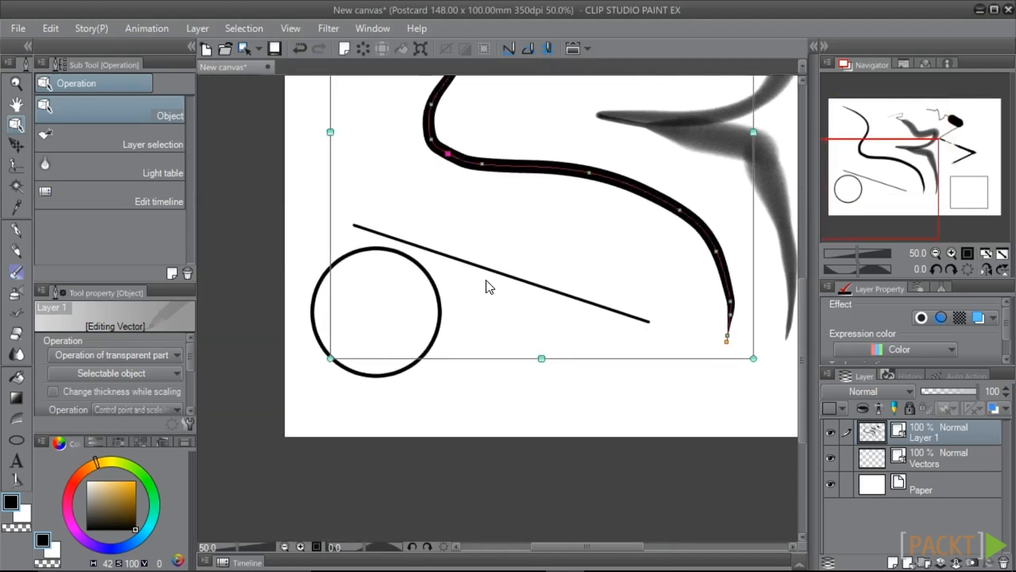
click(485, 274)
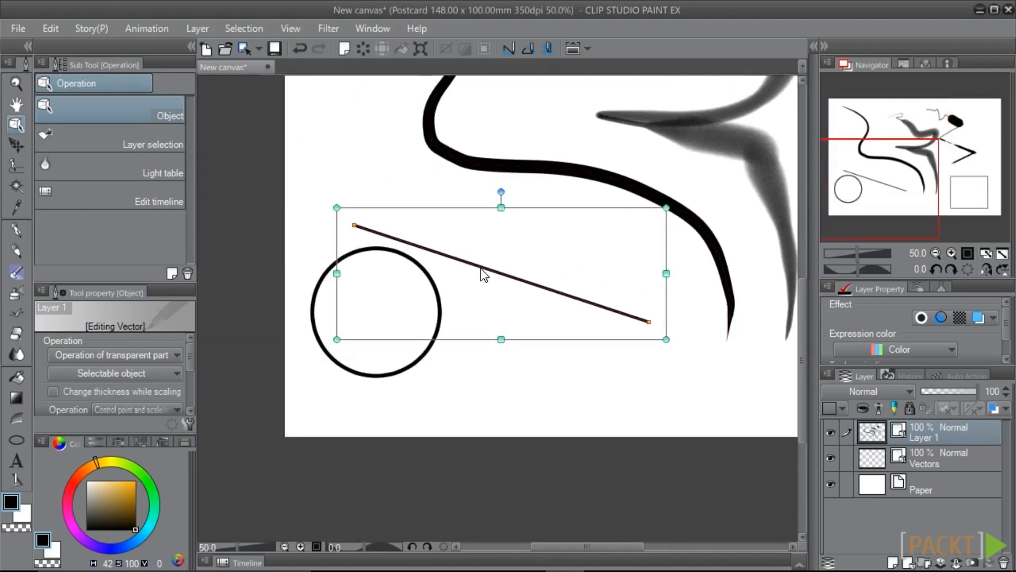
right_click(433, 251)
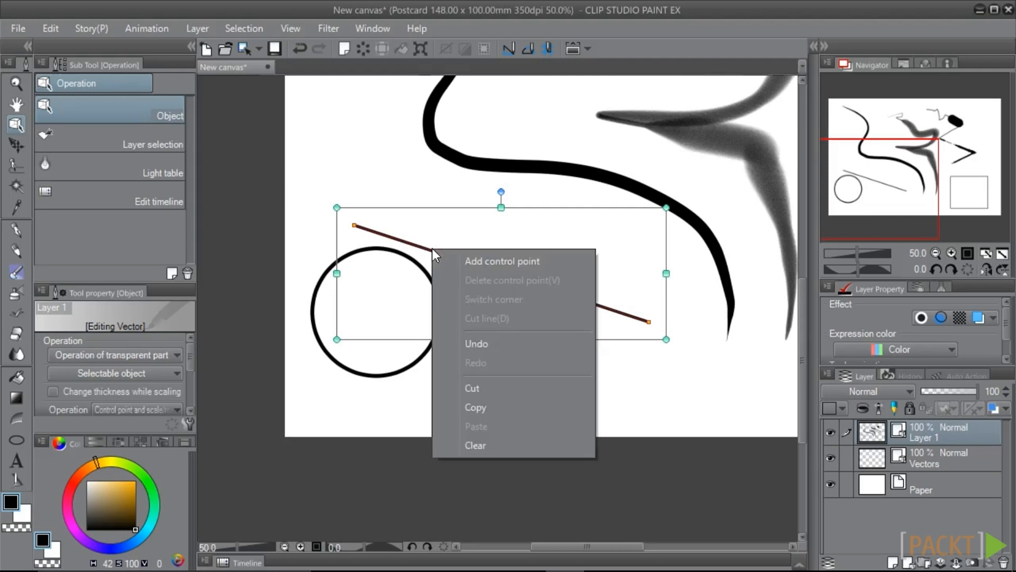
click(456, 260)
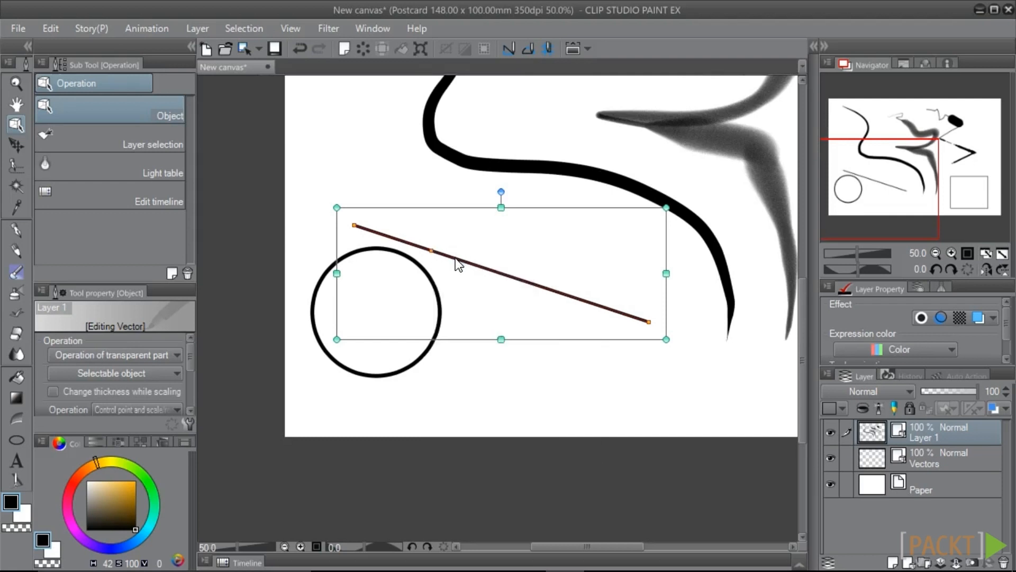
drag(433, 252, 464, 194)
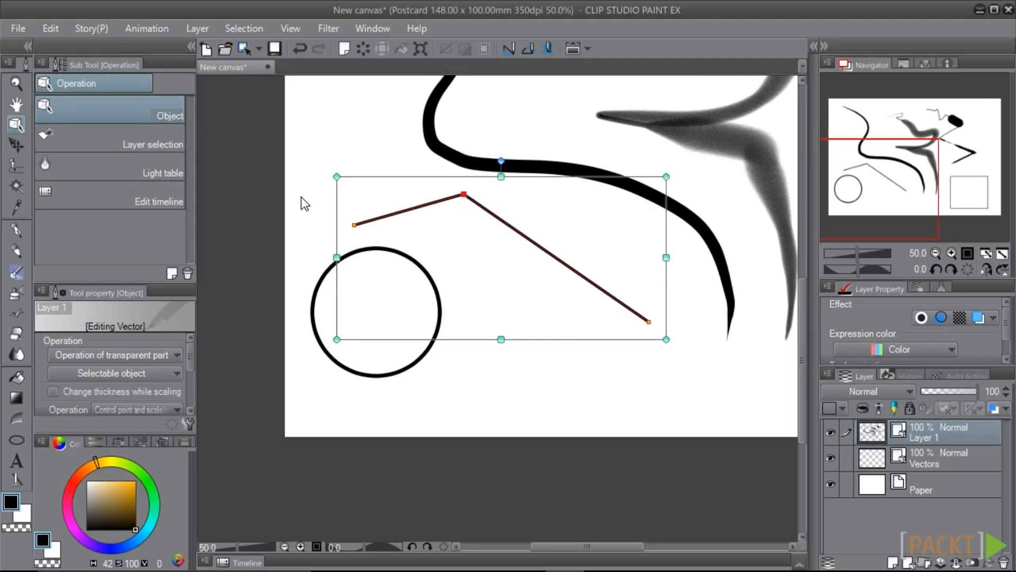
Using the Control point tool set to Add control point, add a point on the line's long segment and pull it down into a second corner.
click(14, 483)
click(125, 107)
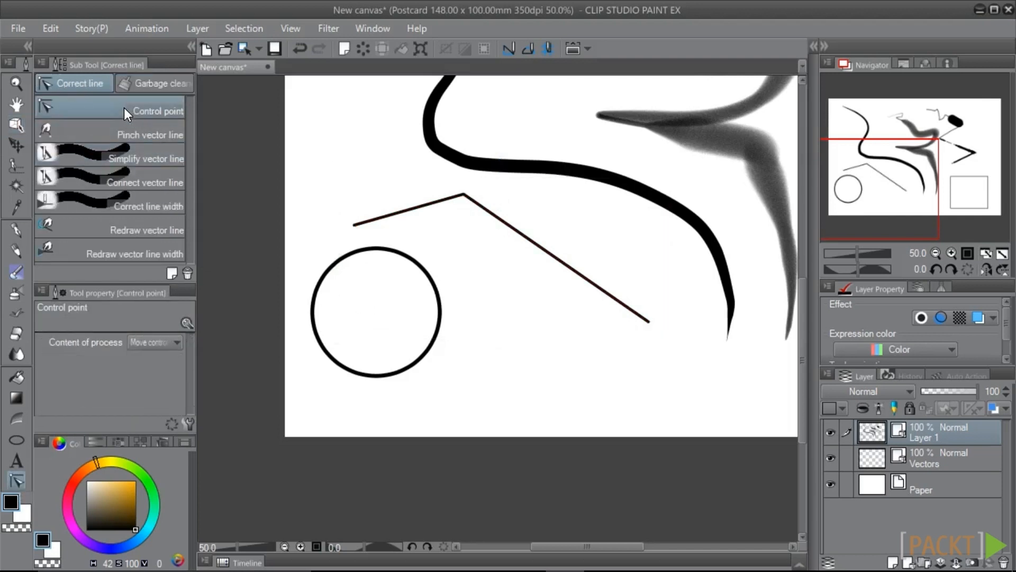
click(138, 344)
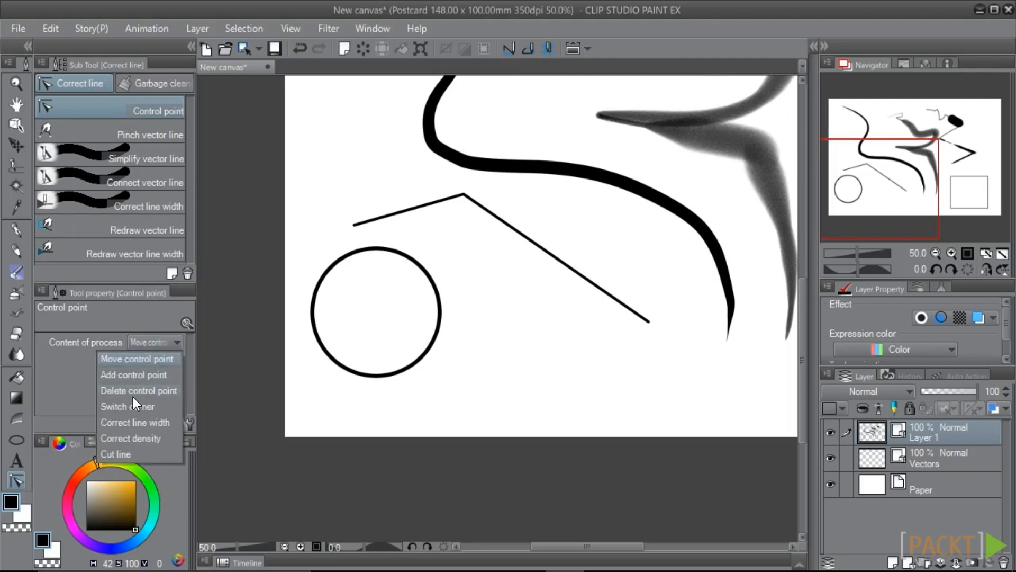
click(118, 378)
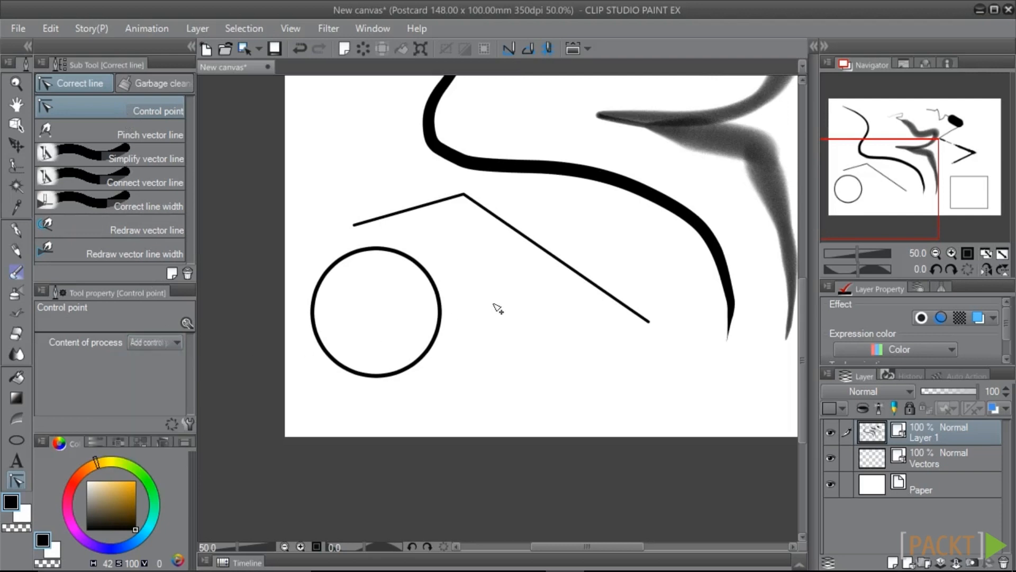
click(542, 248)
drag(544, 249, 531, 326)
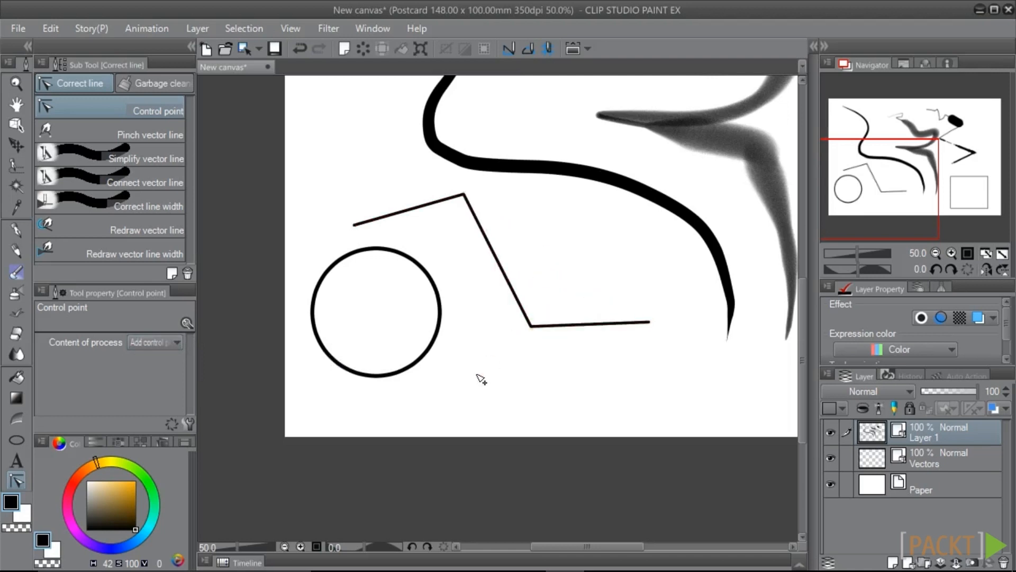
Set the Control point tool to Delete control point and remove the point at the wavy stroke's lower bend.
click(153, 342)
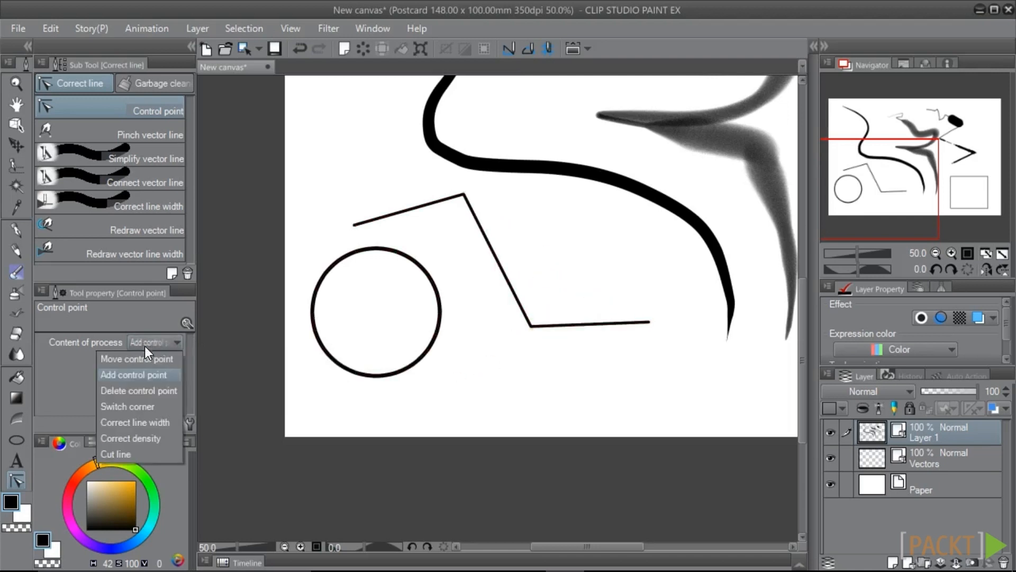
click(135, 392)
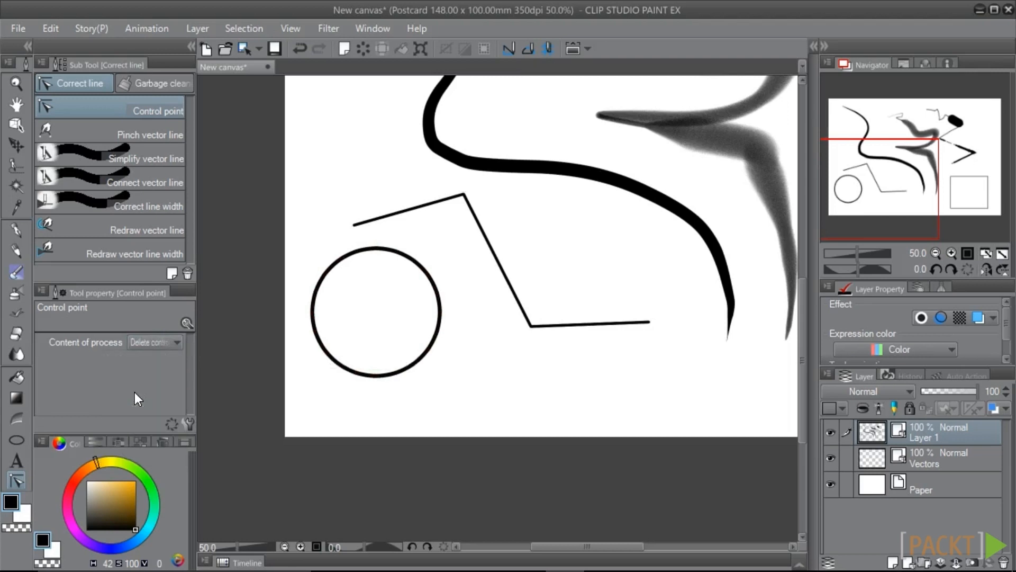
click(450, 155)
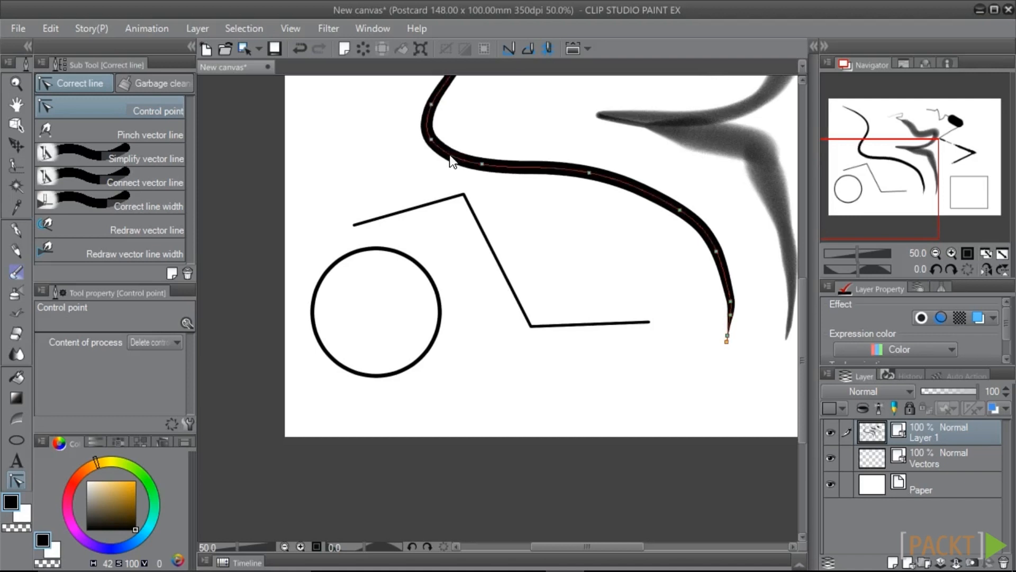
Turn the angled line's upper corner into a smooth curve with the Control point tool's Switch corner option.
click(138, 343)
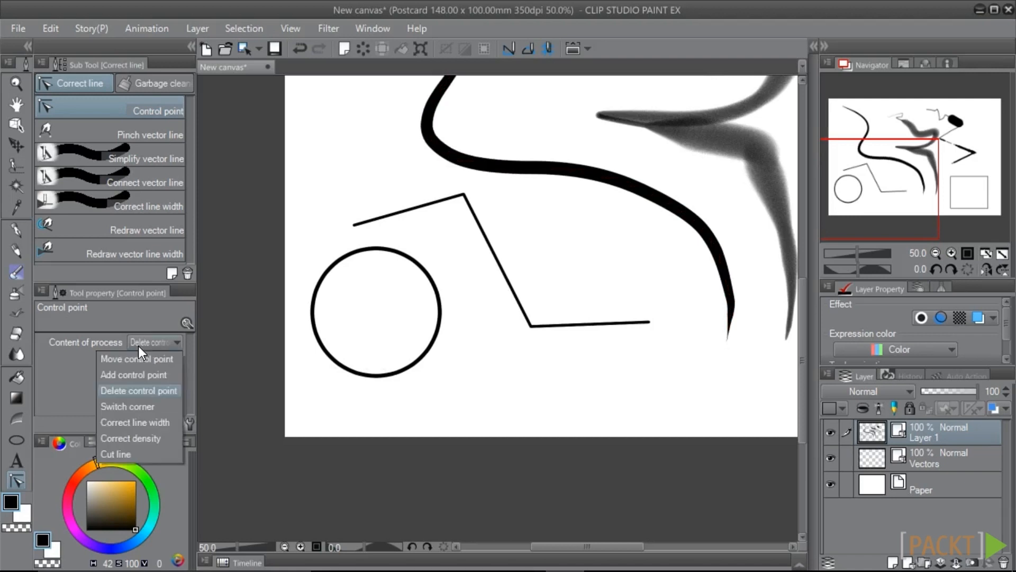
click(123, 405)
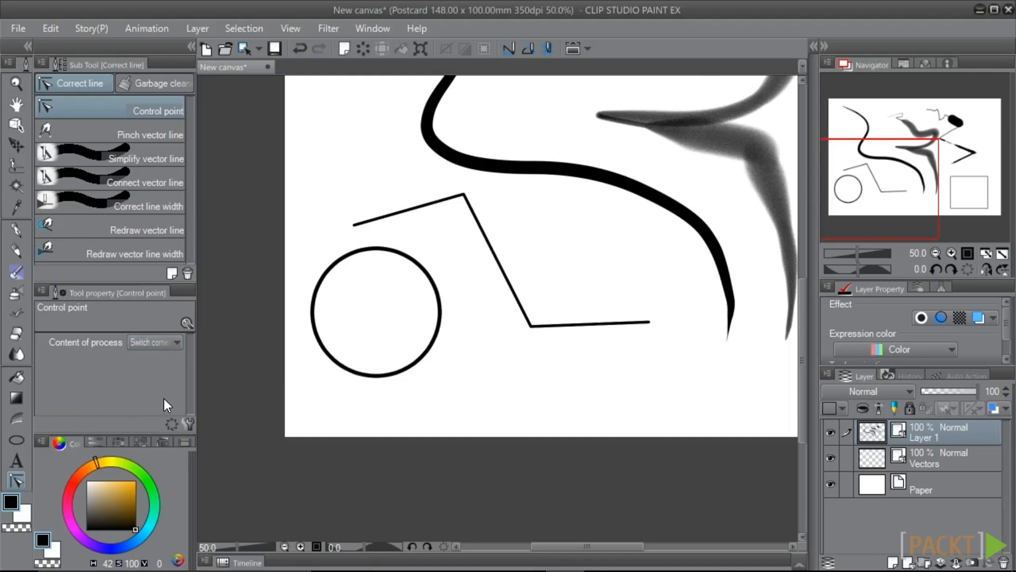
scroll(471, 241, up, 3)
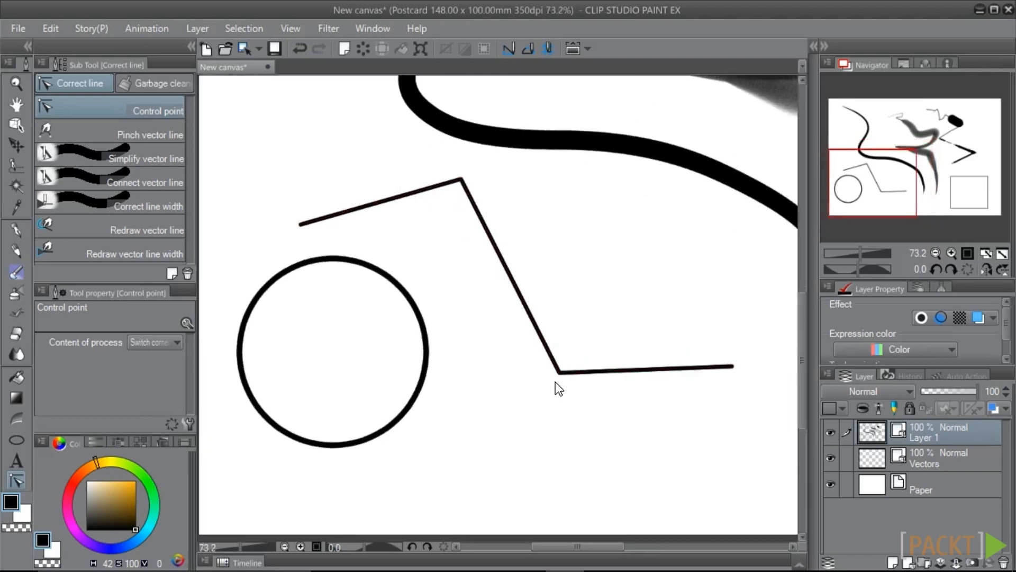
click(461, 180)
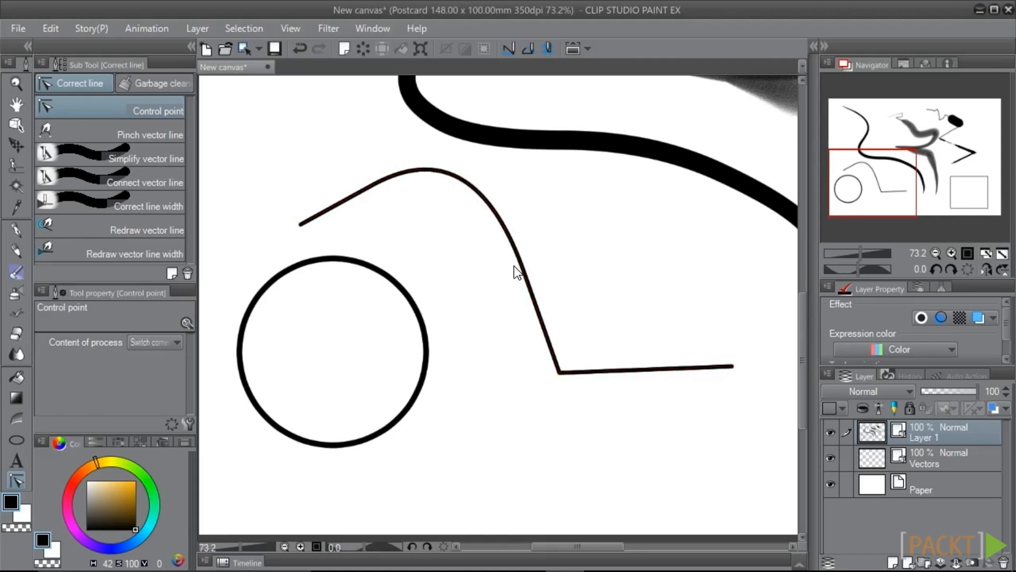
Split the line at its lower corner with the Control point tool's Cut line option.
scroll(516, 273, down, 3)
click(141, 352)
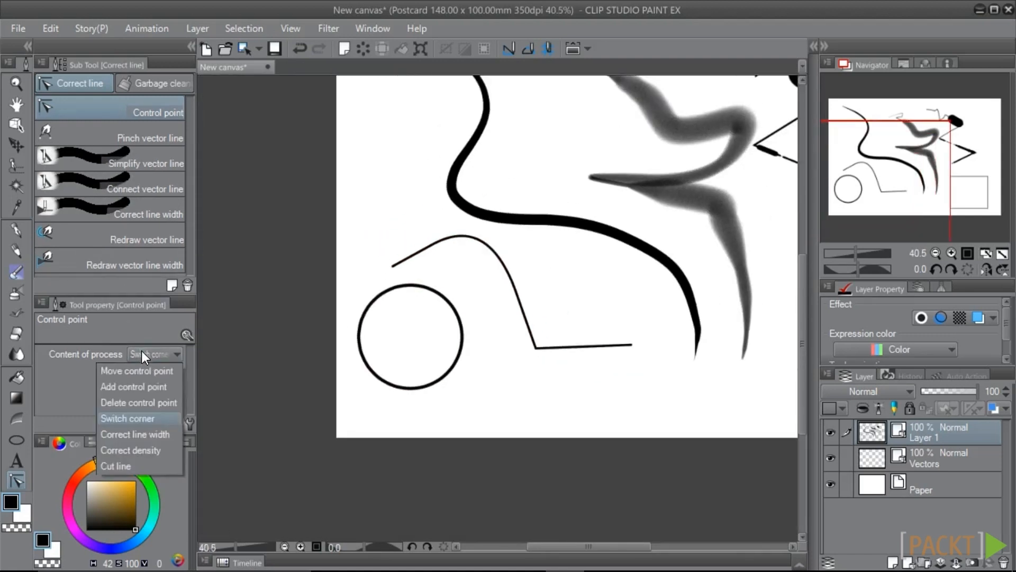
click(115, 465)
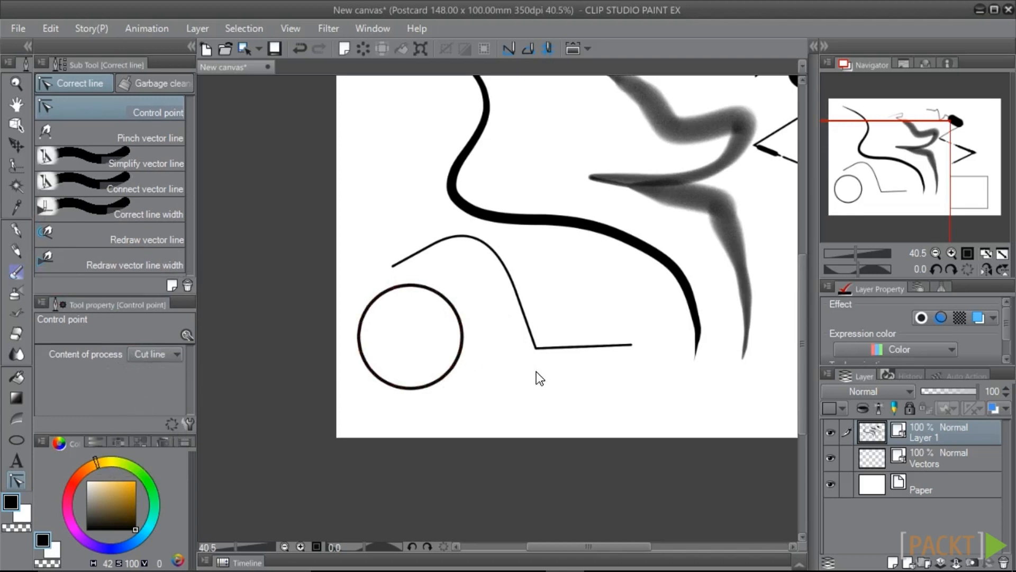
click(536, 348)
Select the cut-off lower segment with the Object tool and move its inner end point down, away from the curve.
scroll(538, 362, up, 2)
key(o)
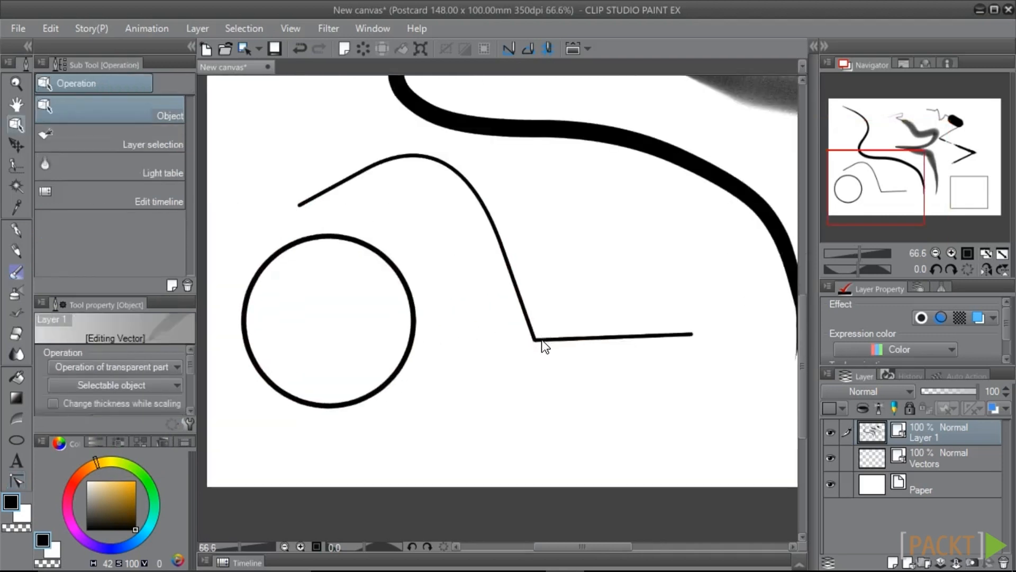
click(542, 340)
mouse_move(536, 340)
mouse_down()
mouse_move(573, 349)
mouse_move(533, 339)
mouse_move(535, 356)
mouse_up()
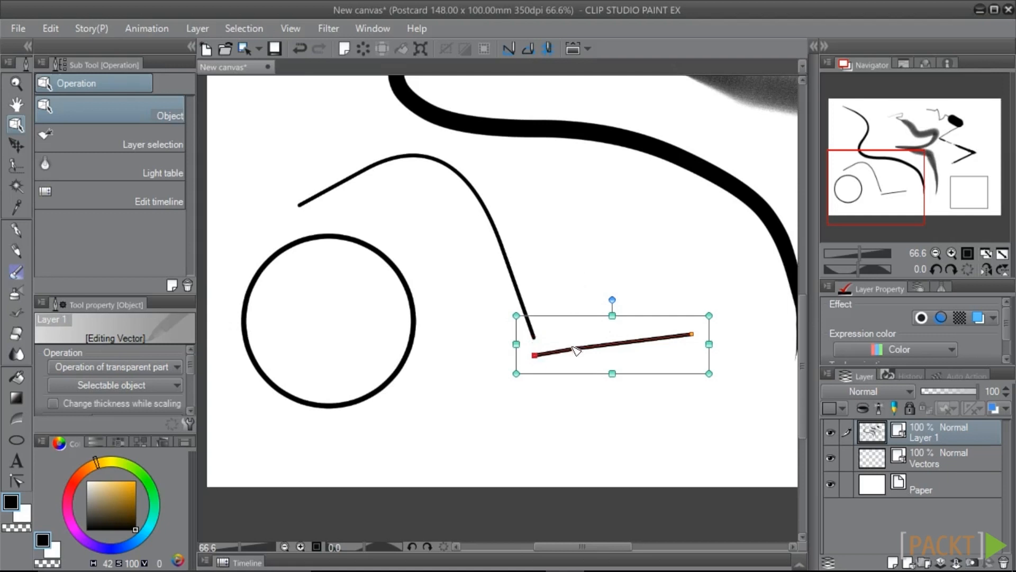
Set the Control point tool to Move control point and bring the detached segment's inner end back to the curve's end.
click(11, 480)
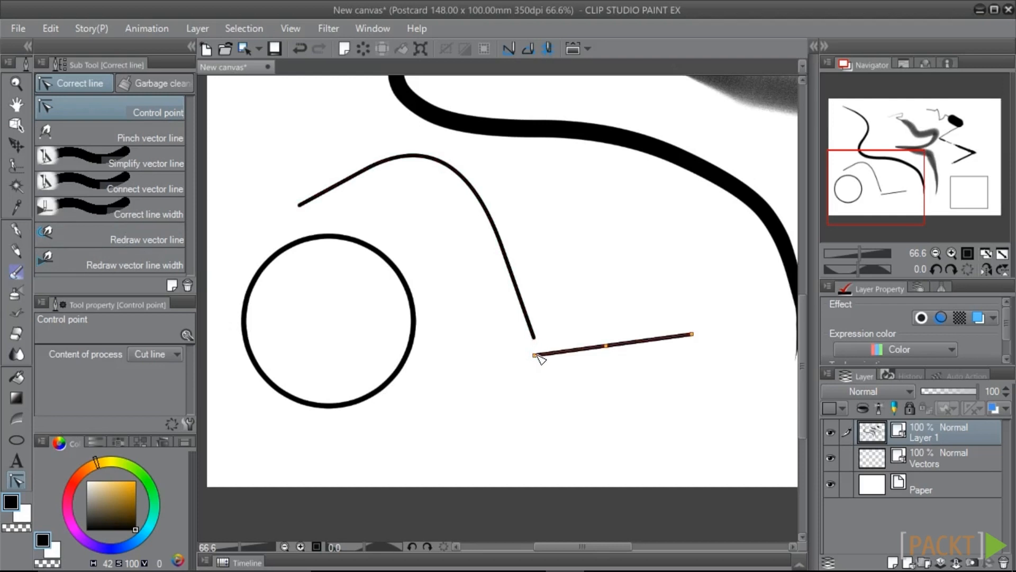
click(155, 353)
click(301, 48)
click(301, 48)
click(323, 49)
click(147, 350)
click(146, 370)
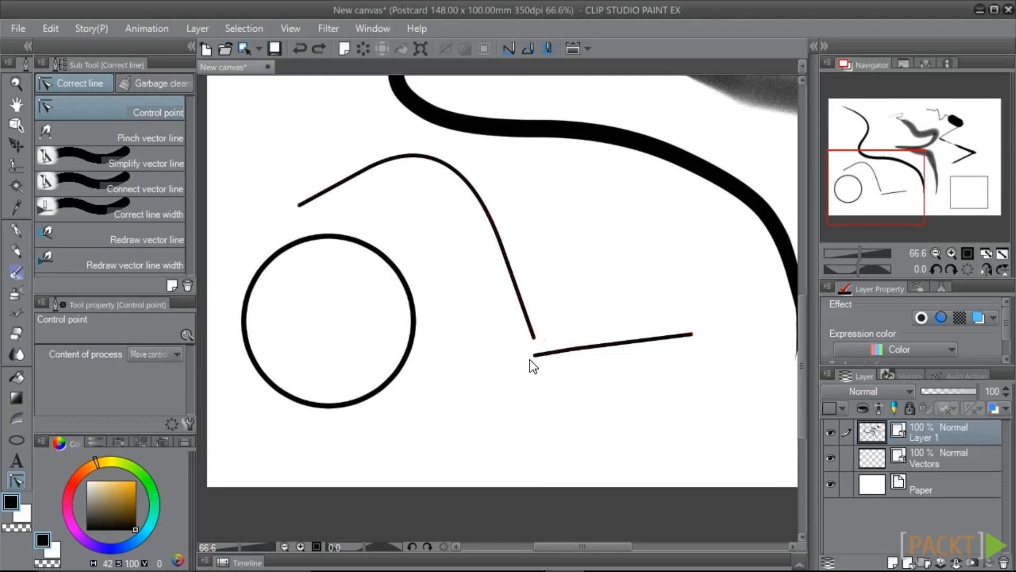
drag(535, 354, 536, 338)
Join the curve and segment where their ends meet with Connect vector line, and move the joined control point to the left.
click(80, 186)
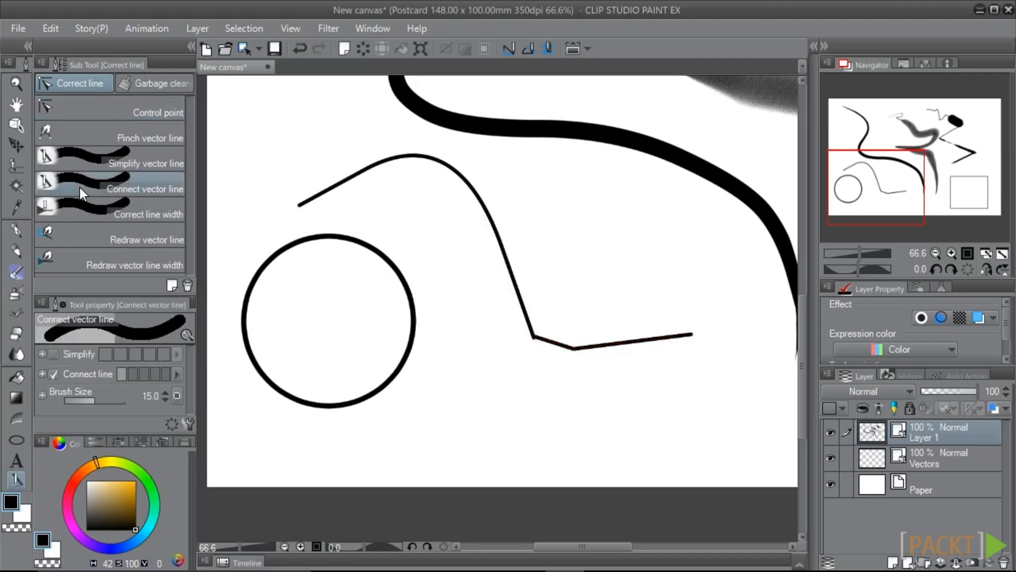
mouse_move(420, 306)
mouse_down()
mouse_move(471, 345)
mouse_move(532, 338)
mouse_move(538, 324)
mouse_move(536, 339)
mouse_up()
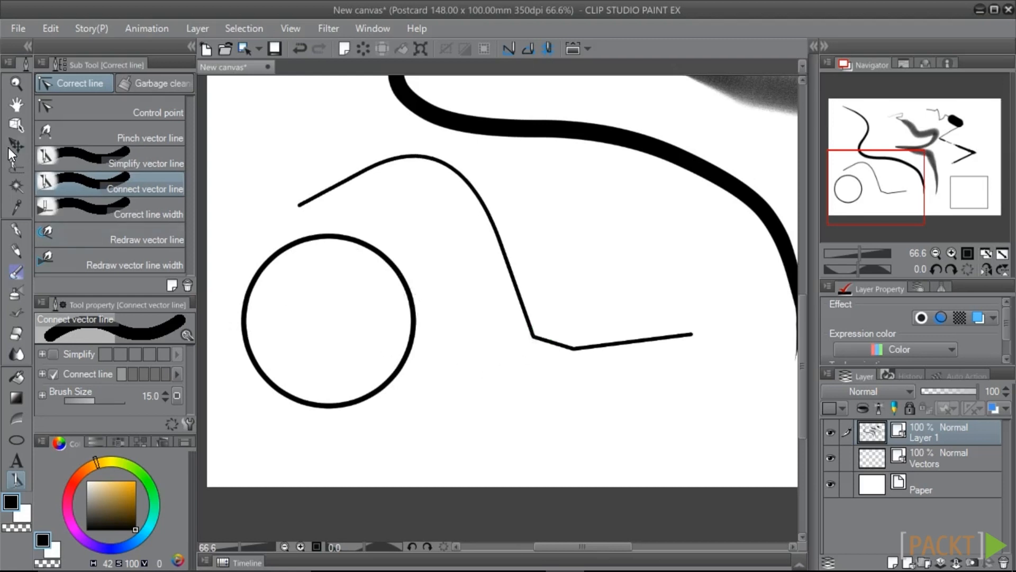
click(80, 114)
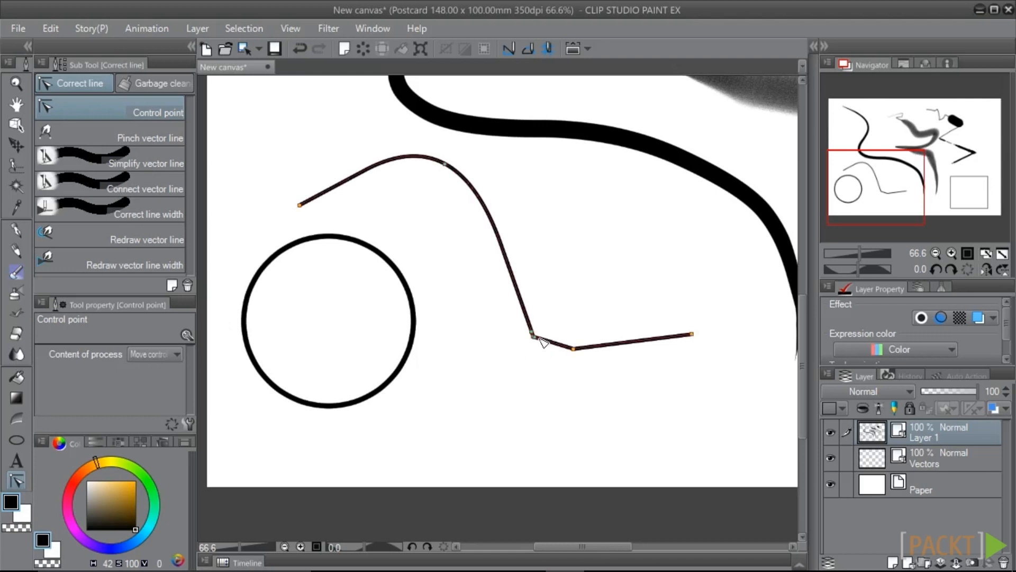
drag(544, 341, 512, 347)
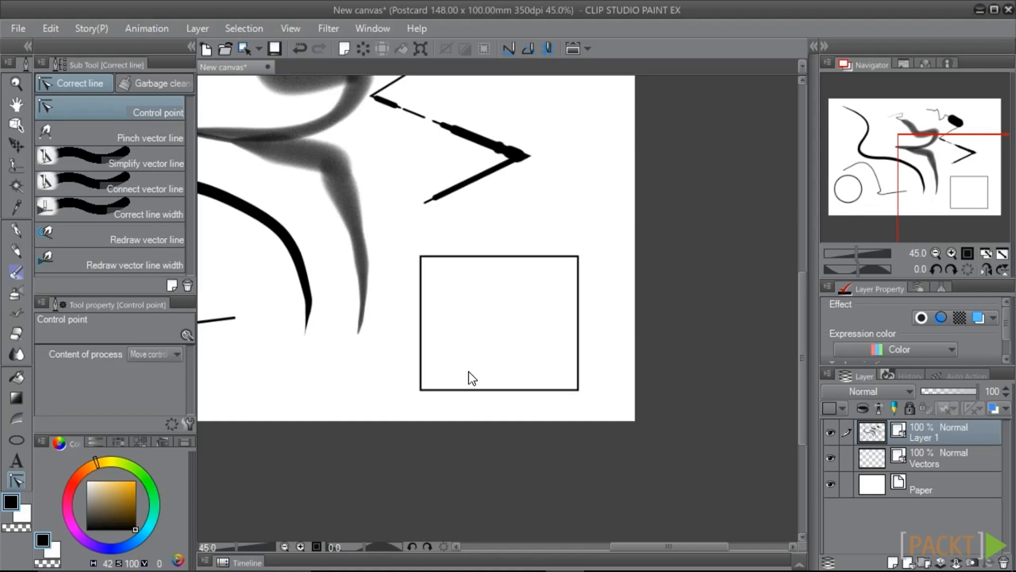
Select the rectangle with the Object tool and rotate it clockwise, then back past level to a counterclockwise tilt.
click(13, 125)
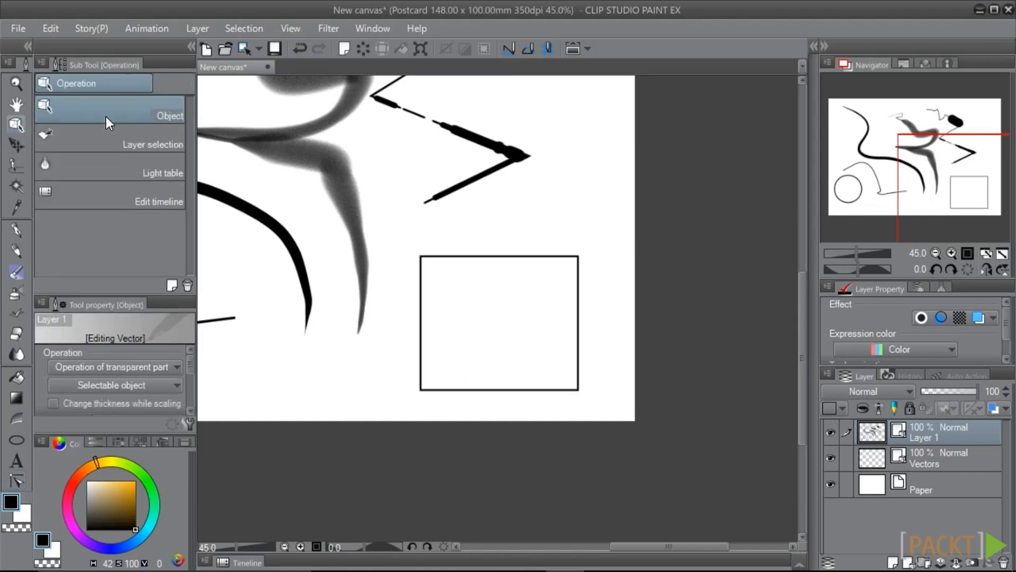
click(474, 257)
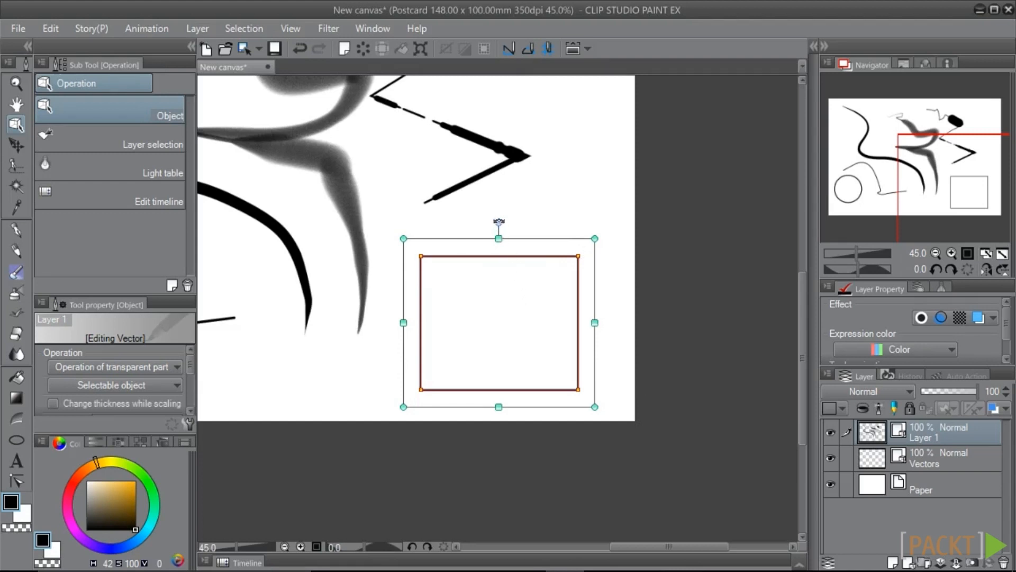
mouse_move(499, 221)
mouse_down()
mouse_move(433, 246)
mouse_move(419, 337)
mouse_move(423, 249)
mouse_move(552, 256)
mouse_up()
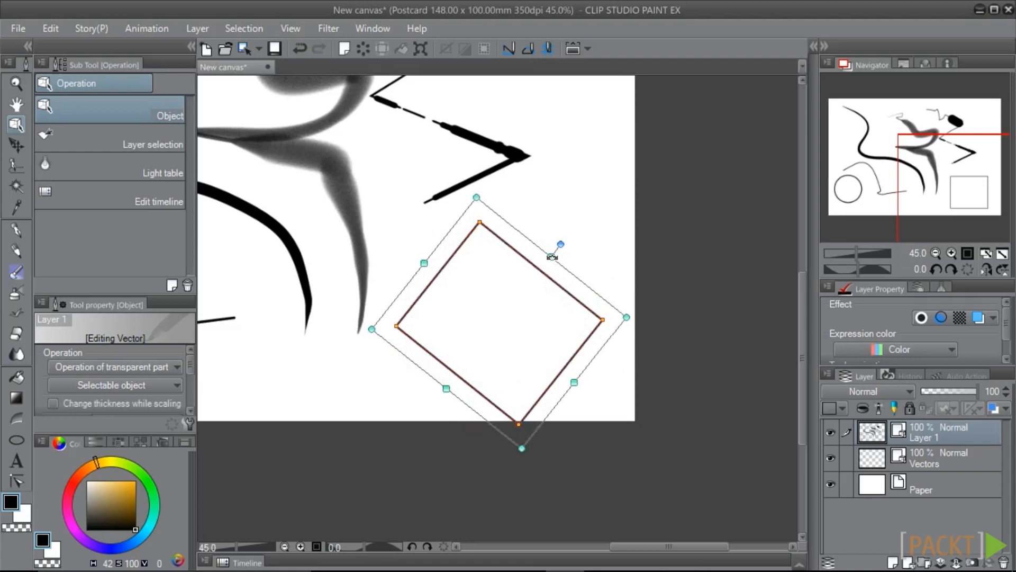
drag(552, 256, 475, 259)
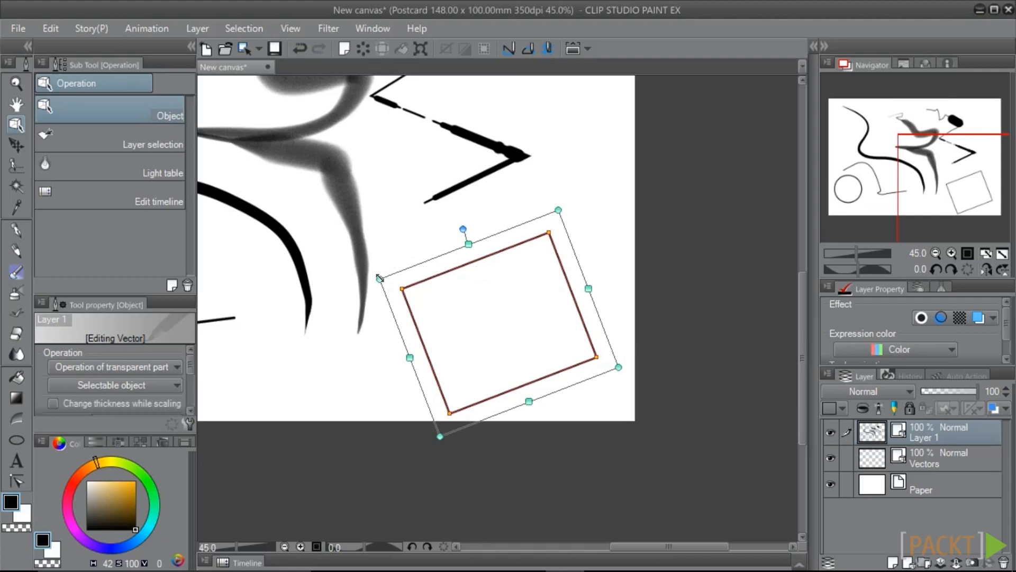
Resize the tilted rectangle by its side and corner handles, making it slightly larger.
mouse_move(379, 279)
mouse_down()
mouse_move(311, 238)
mouse_move(371, 256)
mouse_move(405, 286)
mouse_move(385, 277)
mouse_up()
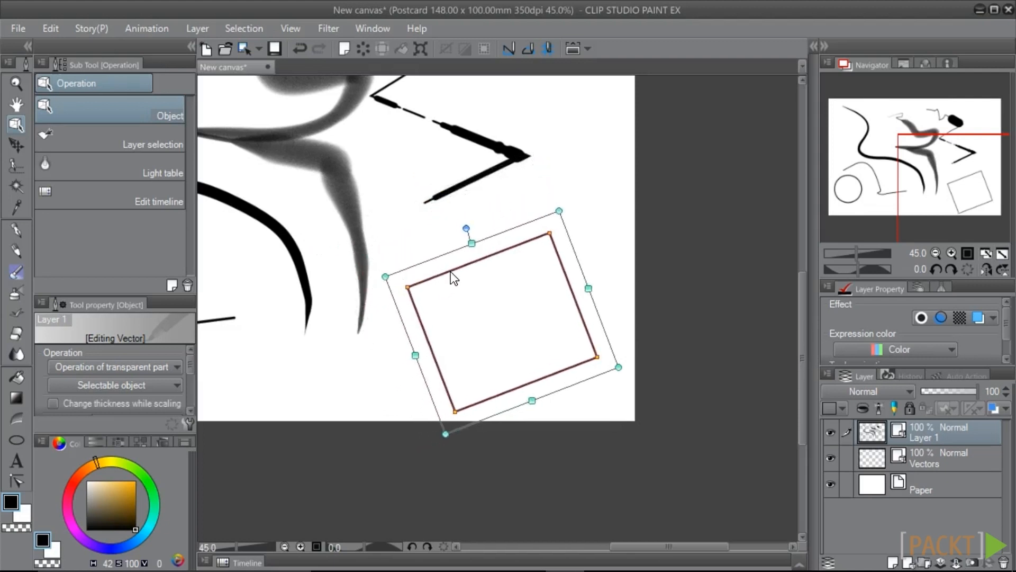
drag(472, 242, 468, 175)
mouse_move(571, 258)
mouse_down()
mouse_move(619, 250)
mouse_move(578, 258)
mouse_up()
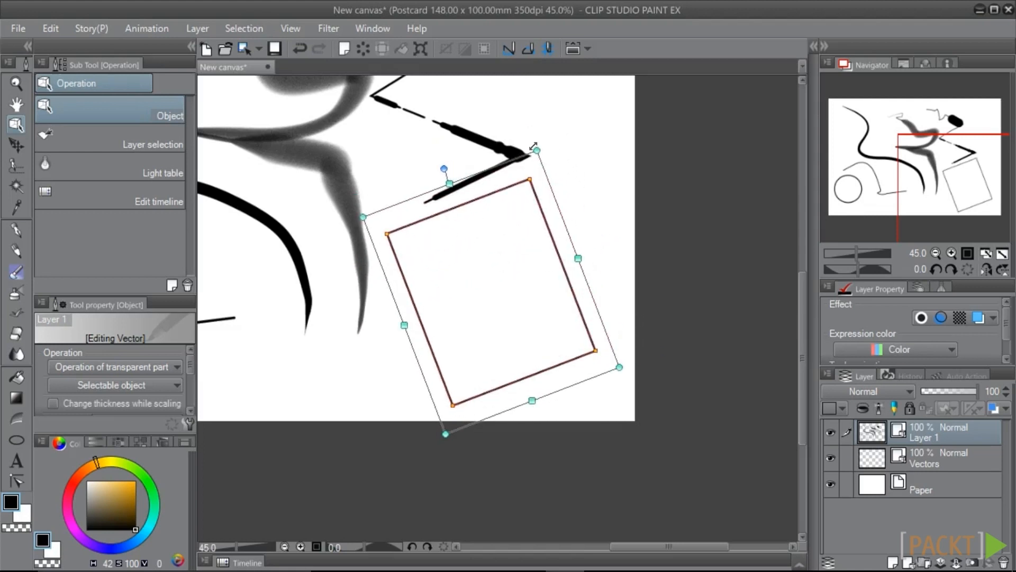
drag(537, 150, 557, 133)
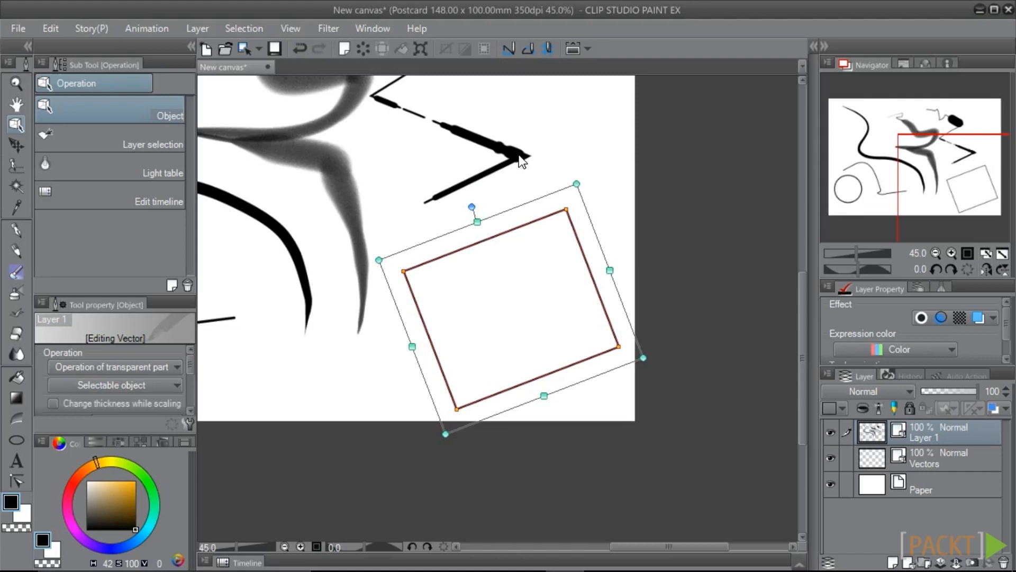
Select the zigzag line and the soft brush stroke together with the rectangle.
click(455, 188)
shift+click(344, 188)
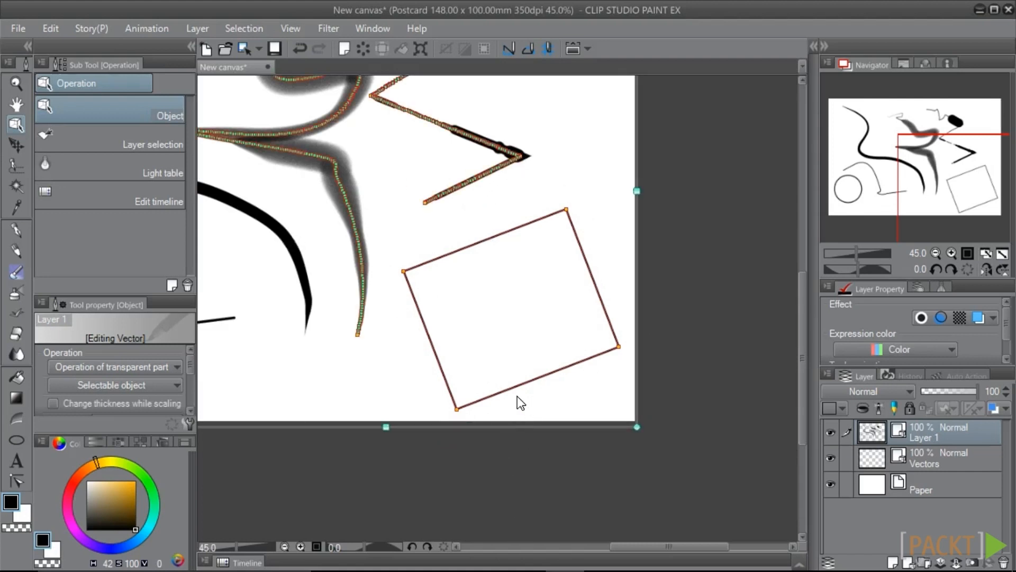
Rotate the selected zigzag line, soft brush stroke and rectangle together counterclockwise.
scroll(524, 399, down, 2)
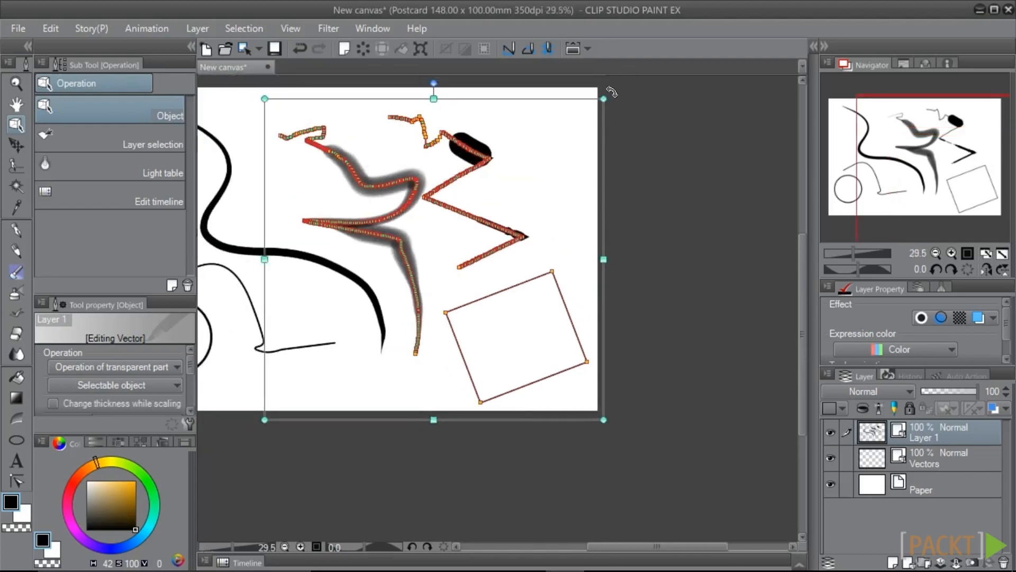
drag(610, 95, 481, 112)
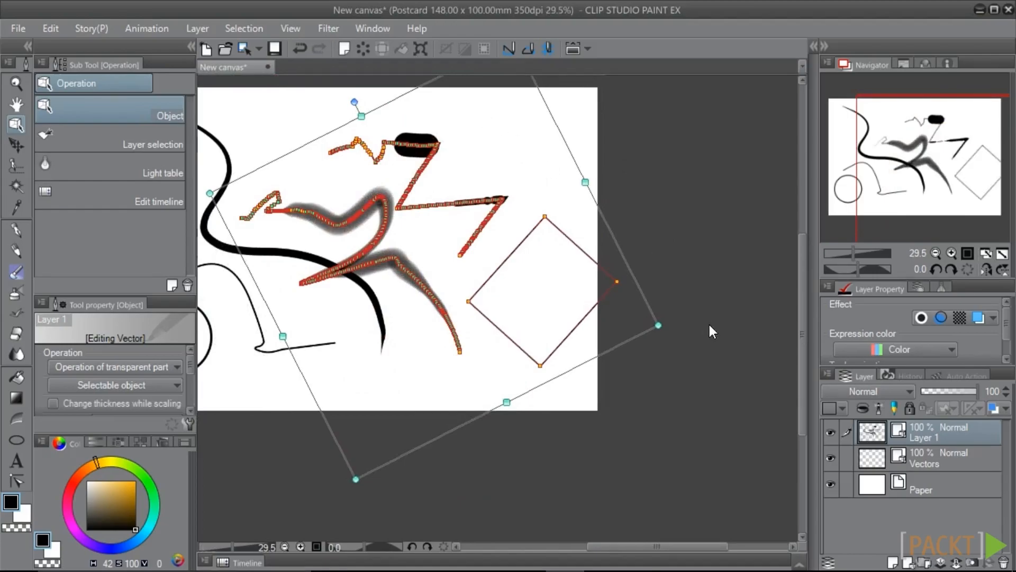
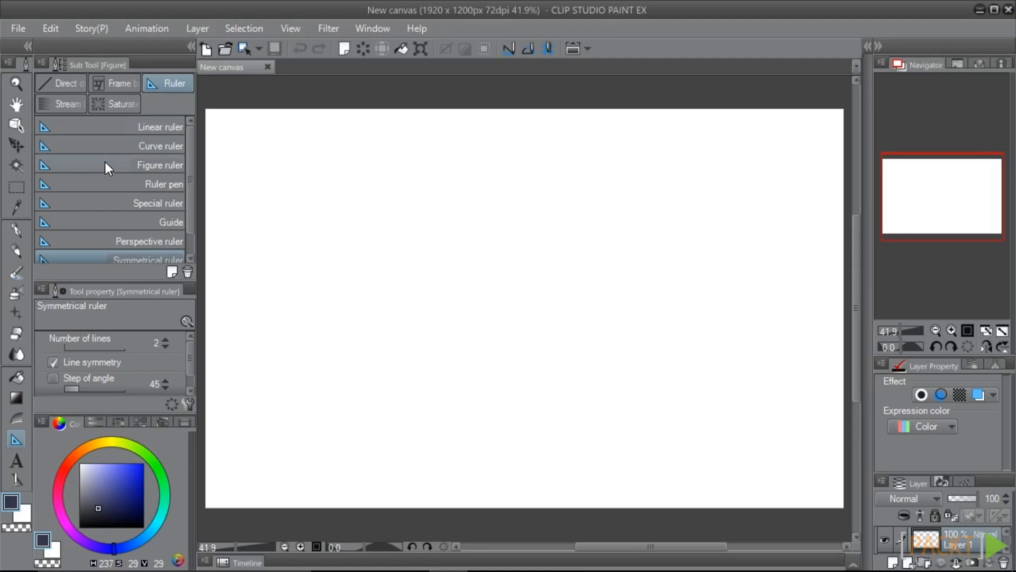
Place a long, slightly sloping linear ruler across the upper canvas and ink along it with the BRUSH - Expressive (Flyland) pen.
click(106, 133)
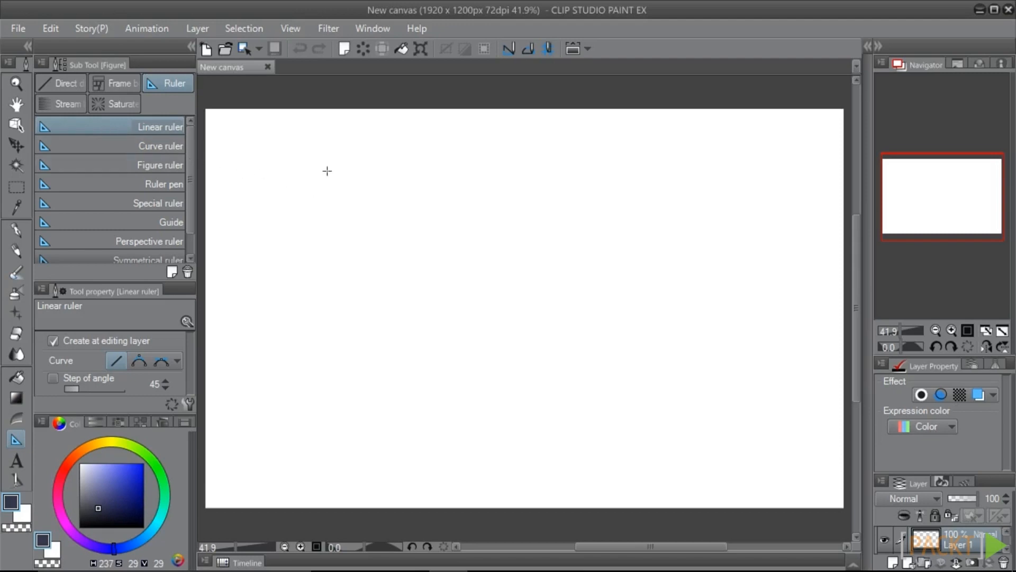
drag(240, 149, 770, 162)
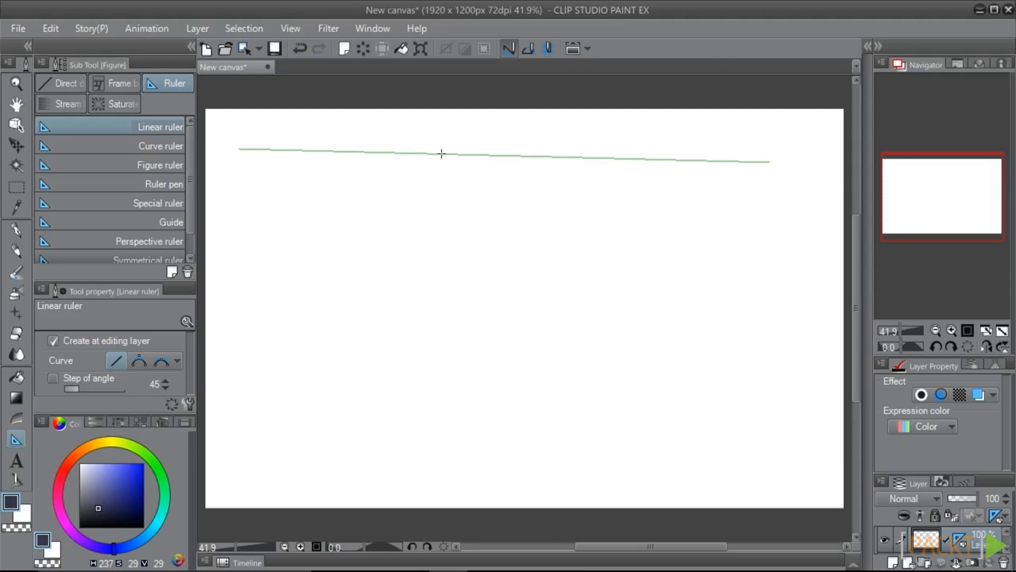
click(14, 232)
mouse_move(244, 152)
mouse_down()
mouse_move(379, 157)
mouse_move(678, 202)
mouse_move(739, 244)
mouse_up()
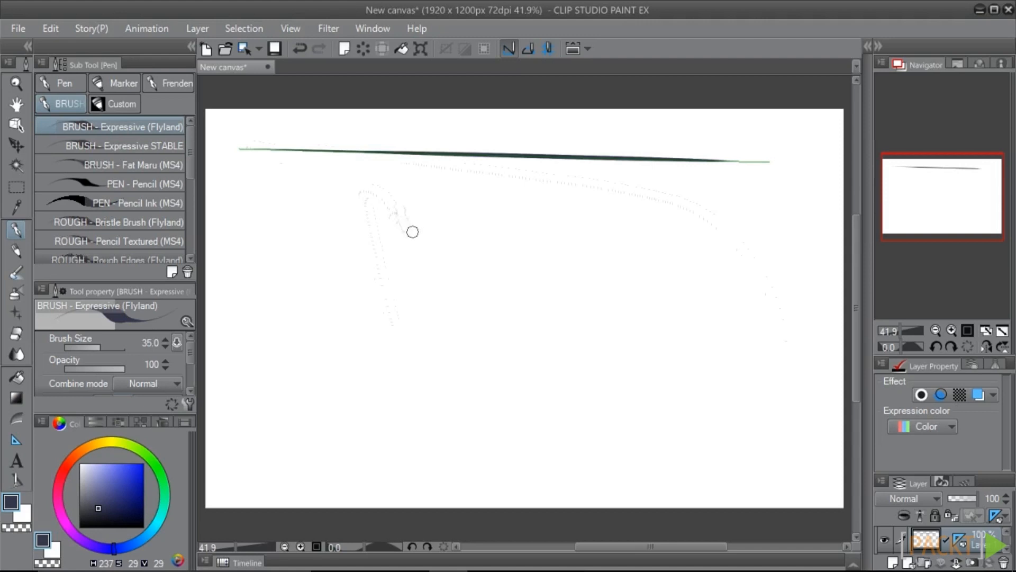
click(512, 55)
Draw a four-point zigzag ruler below the inked line using the Curve ruler with straight segments.
click(16, 439)
click(160, 148)
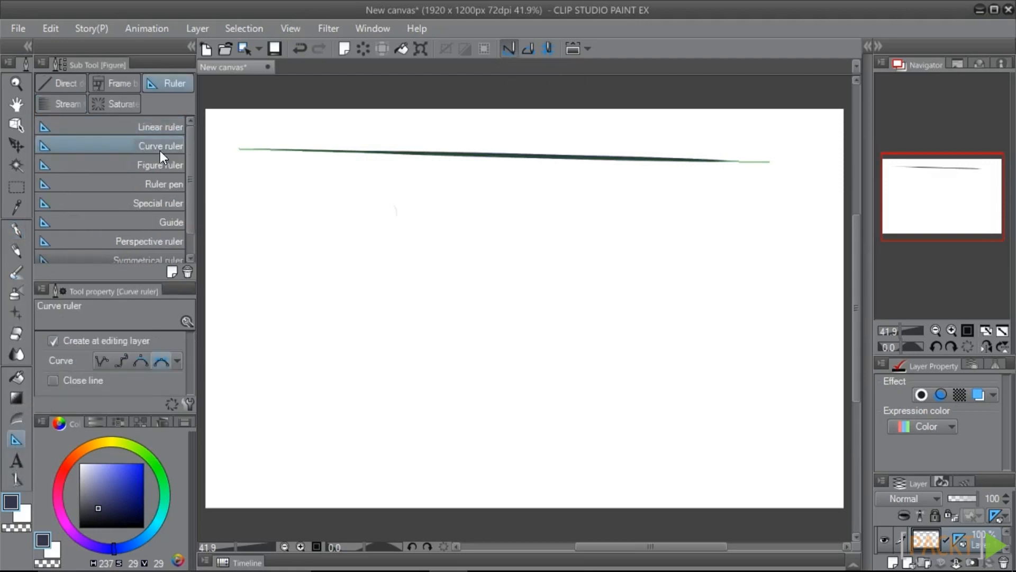
click(103, 362)
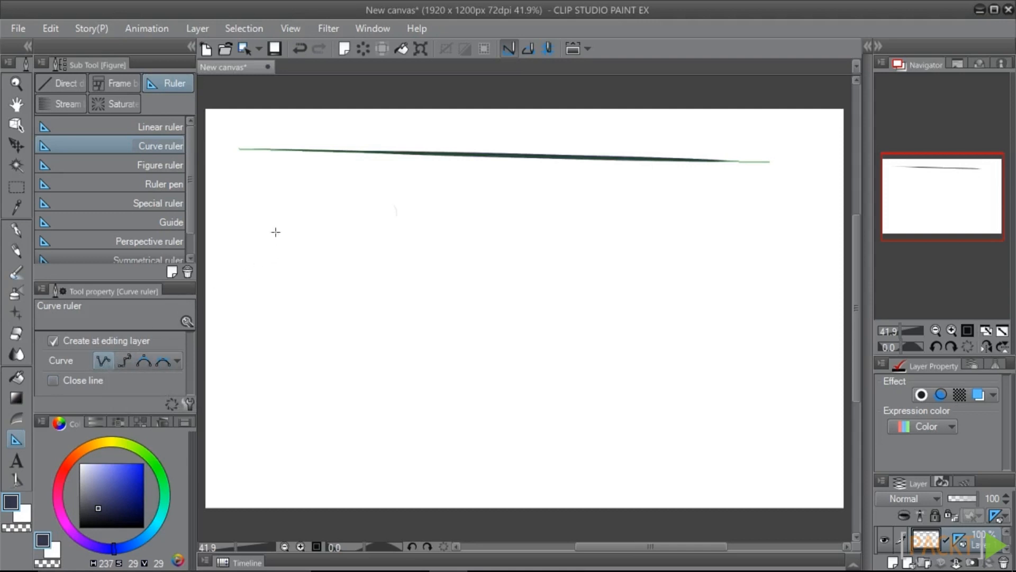
click(249, 207)
click(262, 319)
click(321, 222)
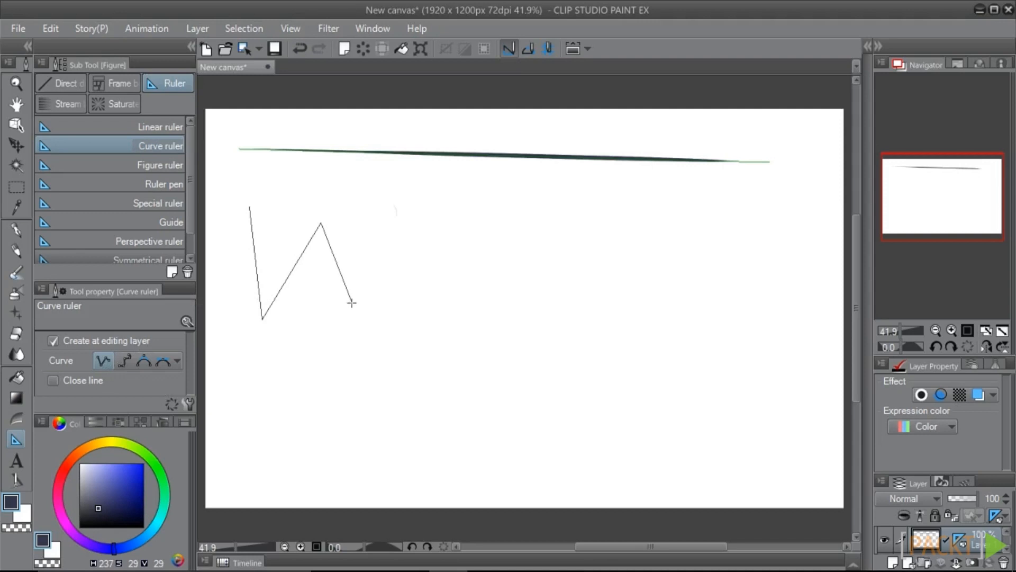
double_click(351, 302)
Draw a four-point S-shaped curve ruler to the right of the zigzag in Spline mode.
click(122, 363)
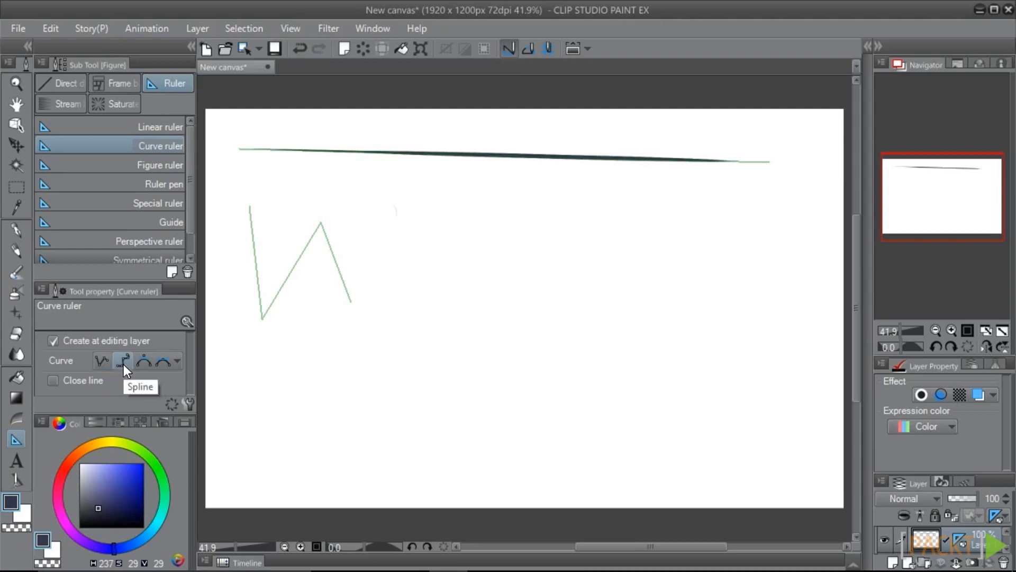
click(465, 237)
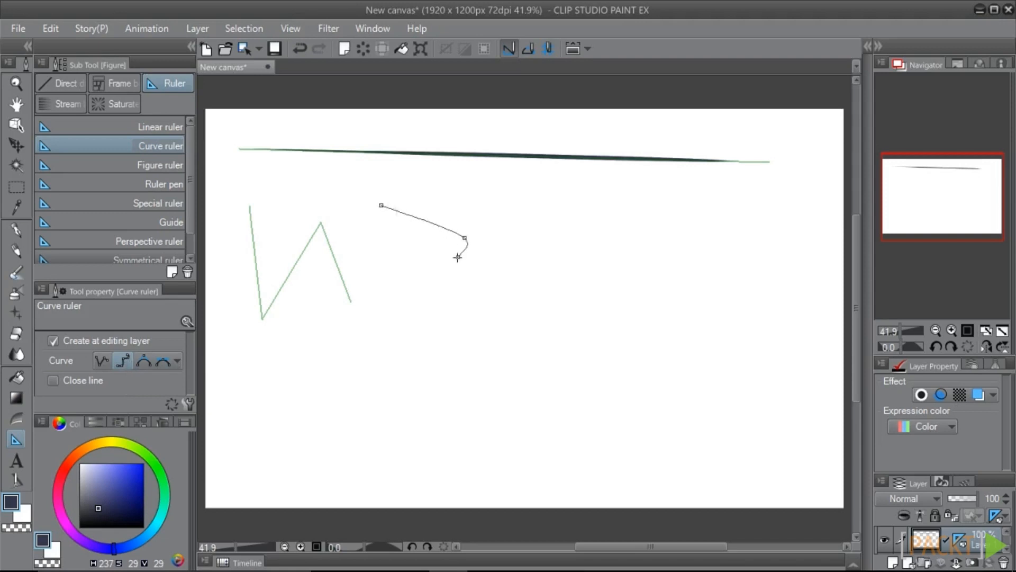
click(404, 288)
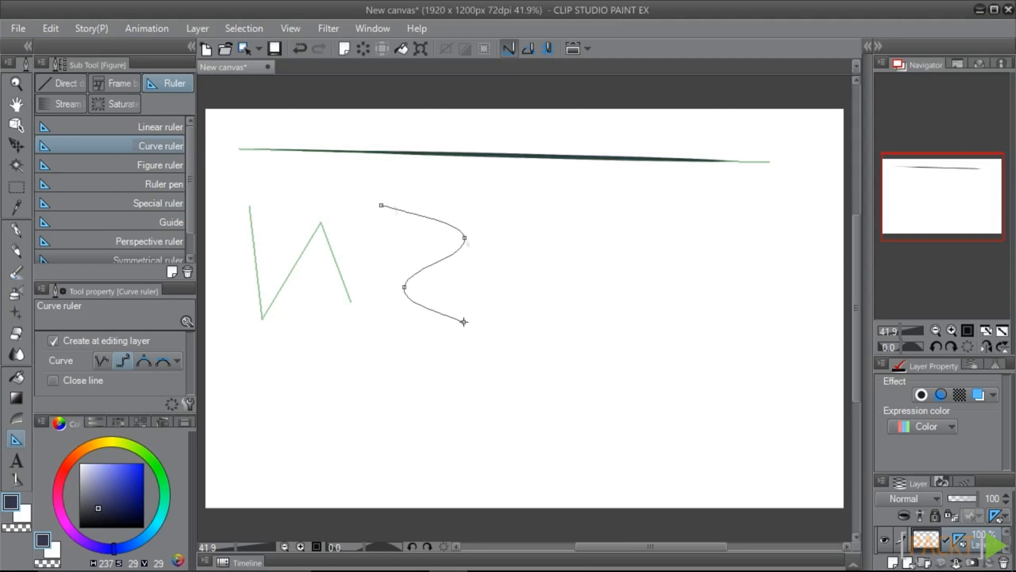
double_click(464, 321)
Draw a three-point arc ruler bulging right, beside the S-curve, with the quadratic Bezier curve type.
click(145, 361)
click(553, 213)
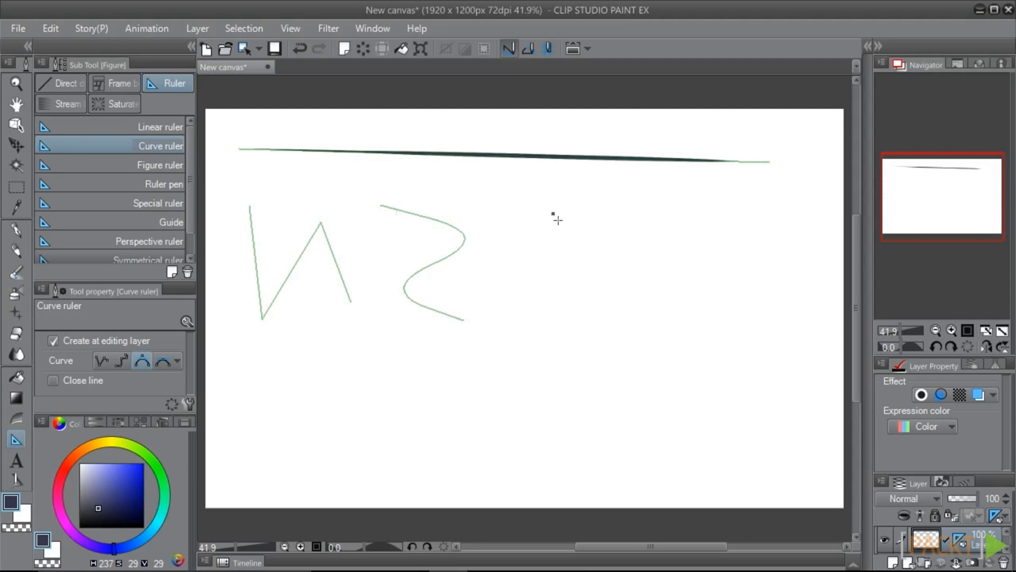
click(607, 273)
double_click(551, 303)
Draw a ruler right of the arc with the cubic Bezier curve type, running straight to a sharp corner and curving back.
click(164, 366)
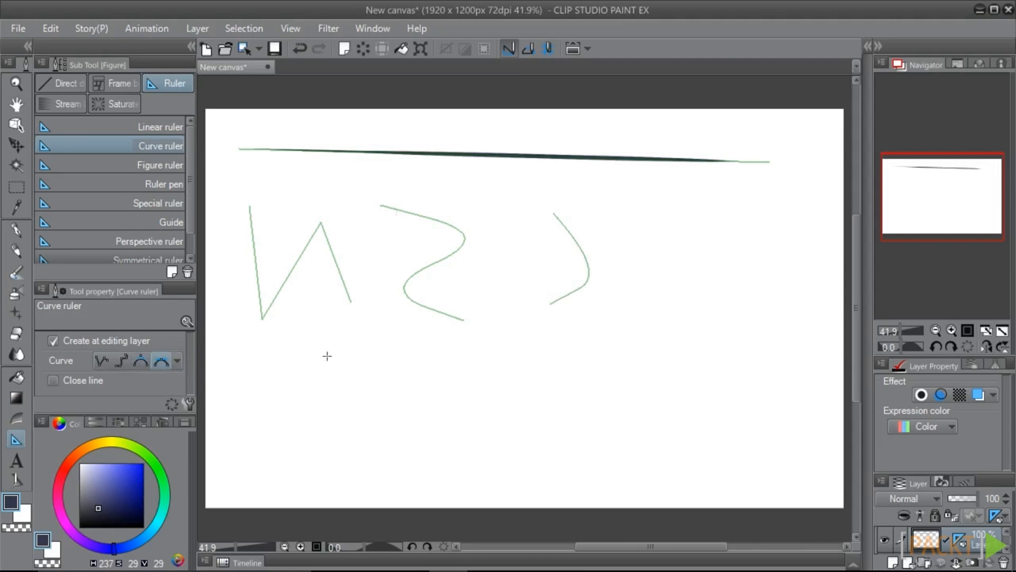
click(623, 208)
click(696, 255)
click(632, 278)
drag(630, 285, 625, 324)
key(Return)
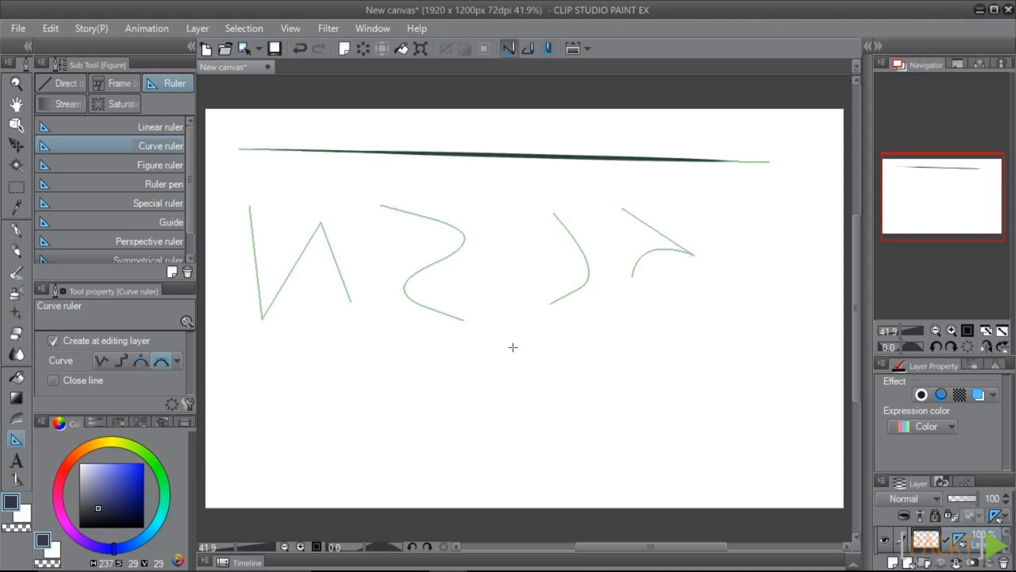
Move the upper-right control point of the S-shaped spline ruler slightly upward with the Object tool.
click(14, 125)
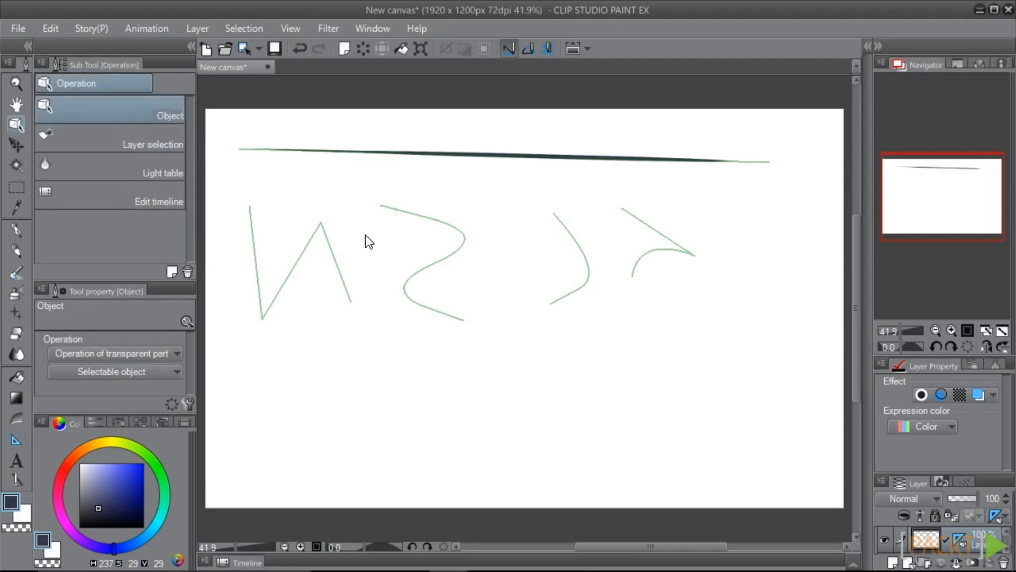
click(456, 229)
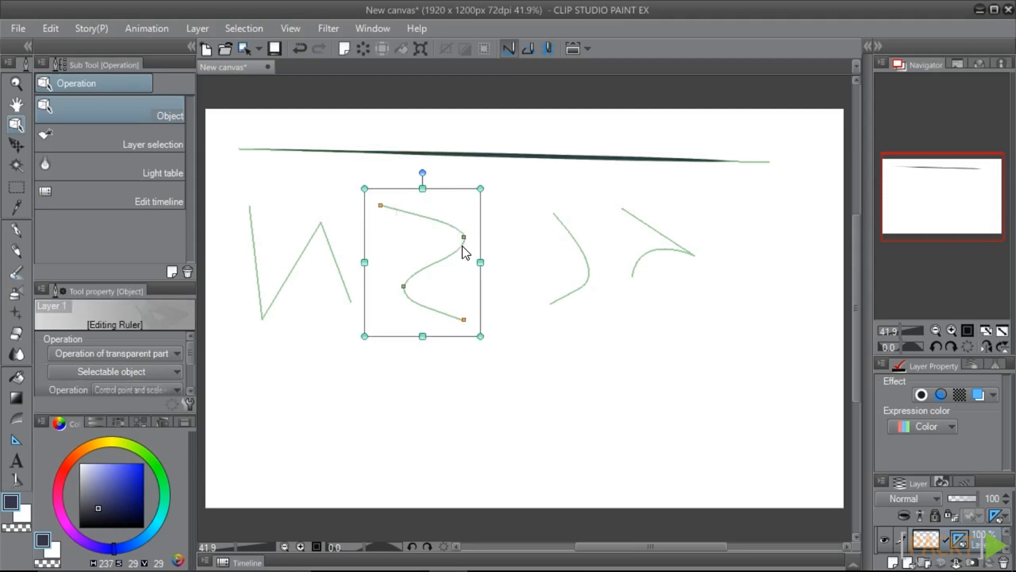
drag(464, 238, 464, 228)
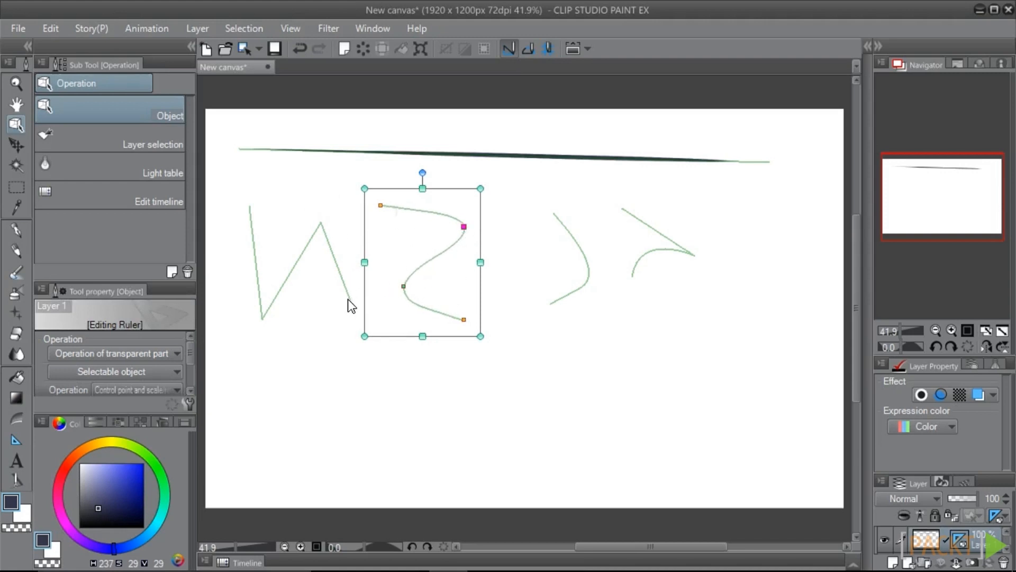
Draw a roughly square rectangular figure ruler below the zigzag and tilt it slightly counterclockwise.
key(u)
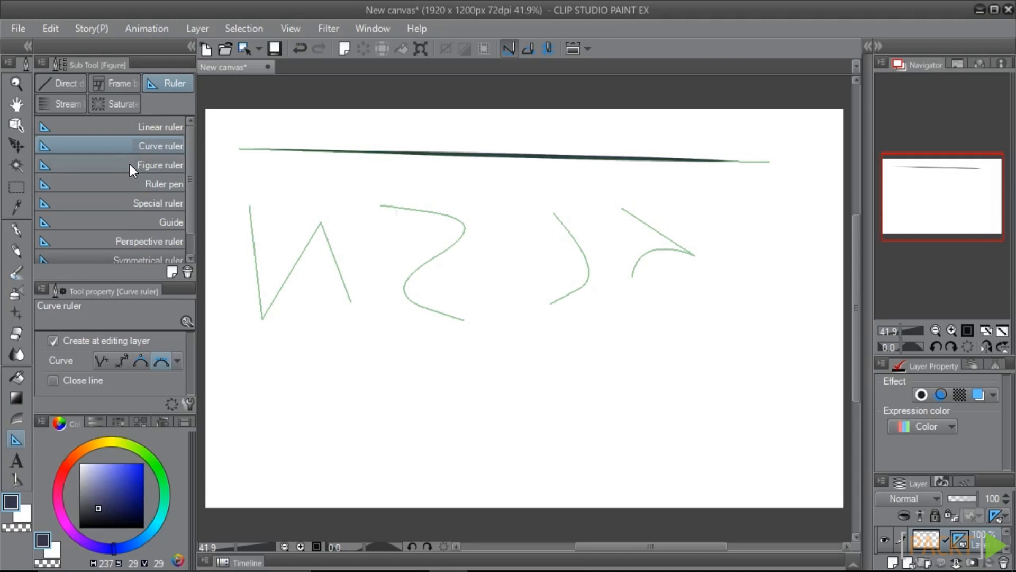
click(129, 165)
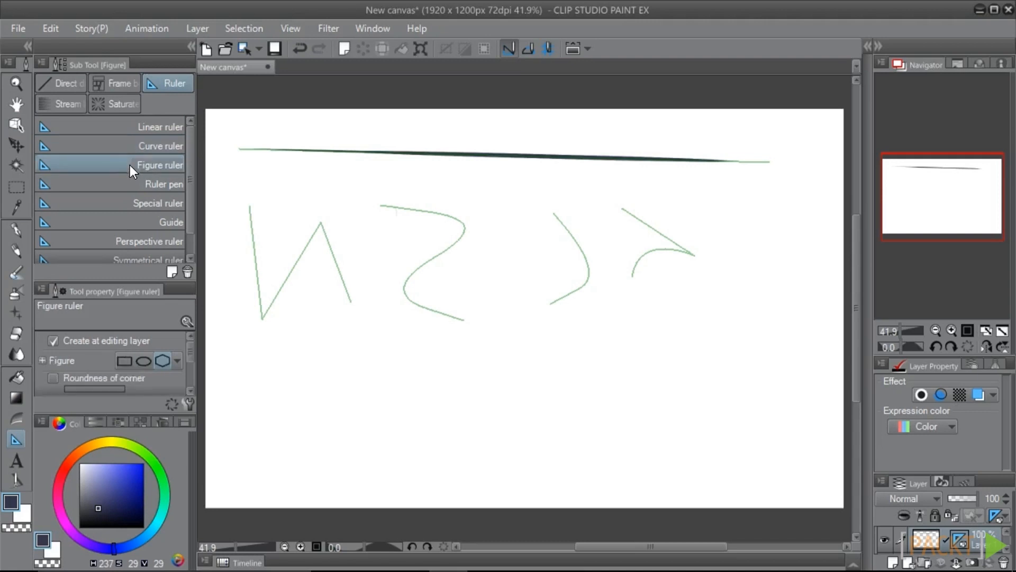
click(125, 365)
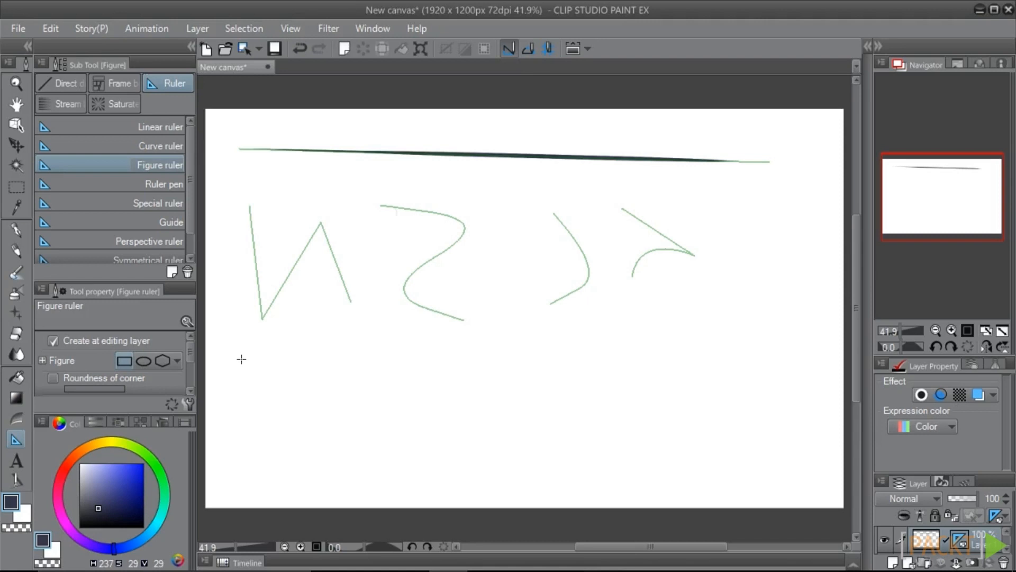
drag(235, 360, 335, 450)
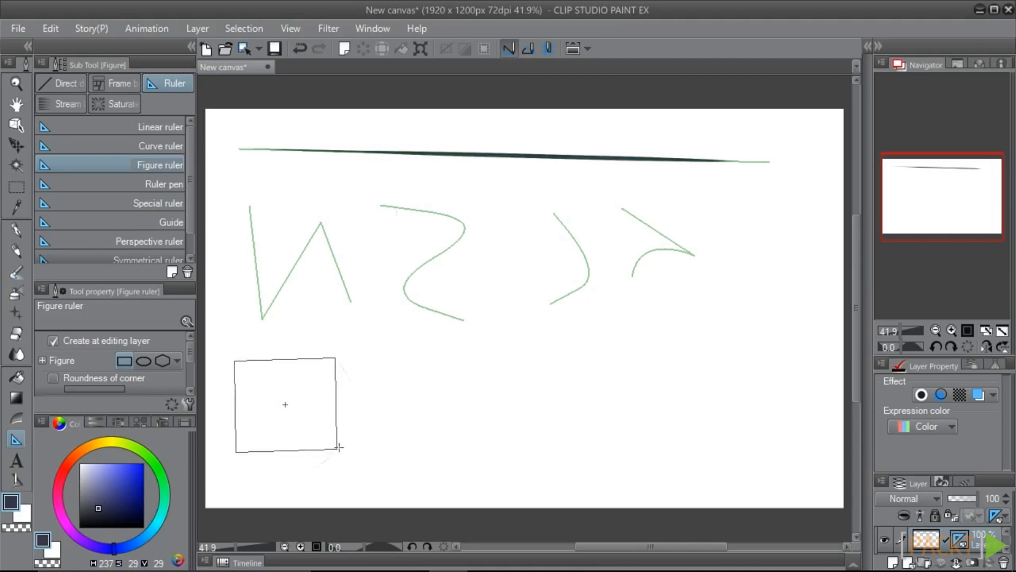
click(336, 441)
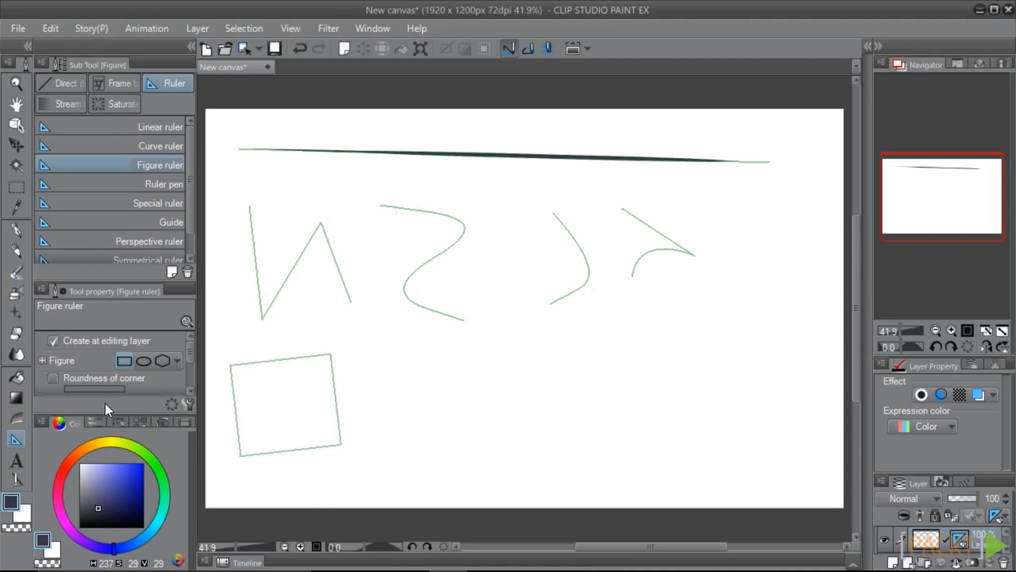
Enlarge the tool property area to show more Figure ruler options, and draw a circular ellipse ruler to the right of the square.
drag(109, 413, 109, 432)
drag(94, 280, 94, 222)
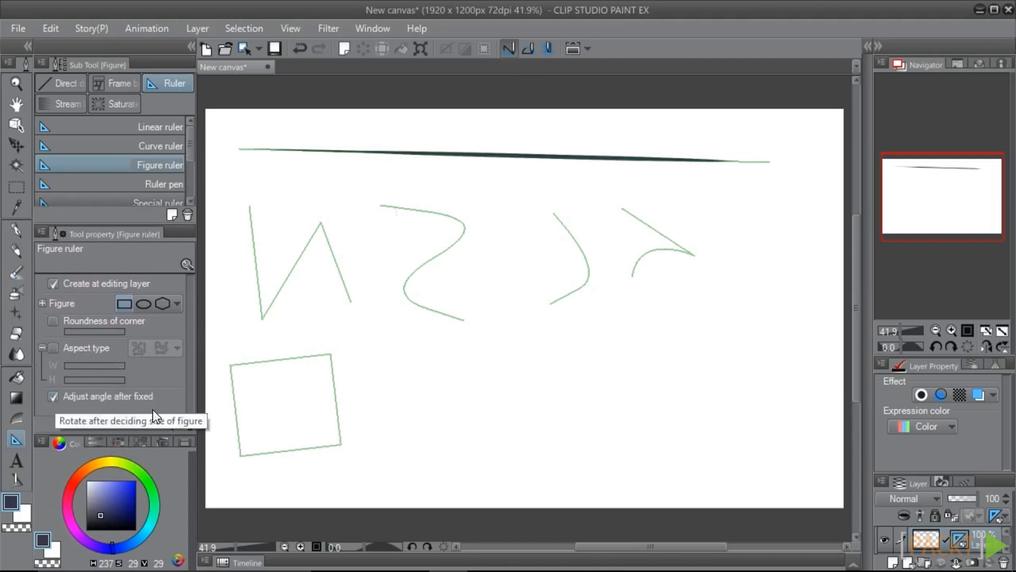
click(142, 303)
drag(389, 357, 491, 457)
click(478, 451)
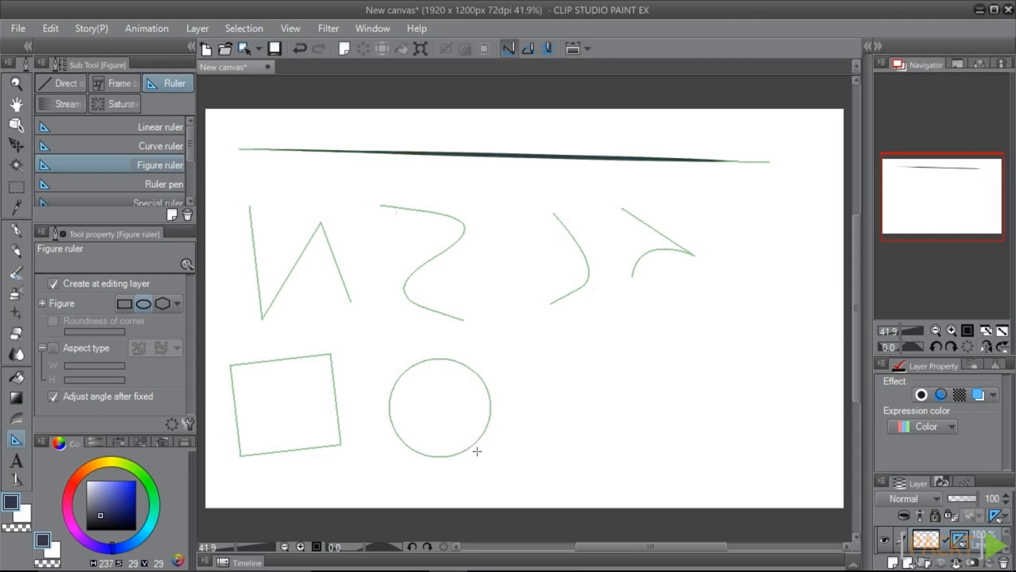
Switch the Figure ruler to the Polygon shape and open its detailed Figure settings.
click(158, 309)
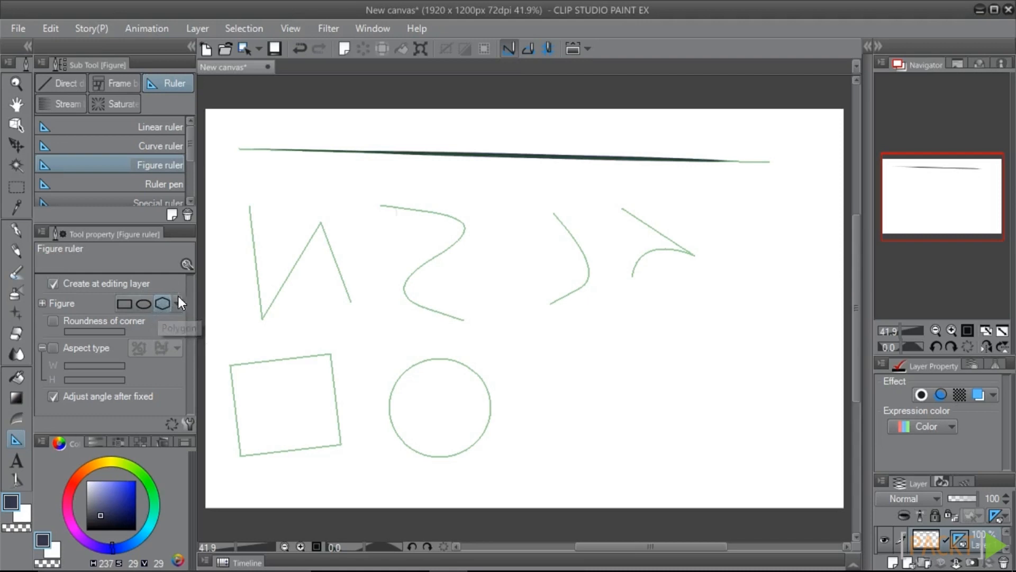
click(186, 424)
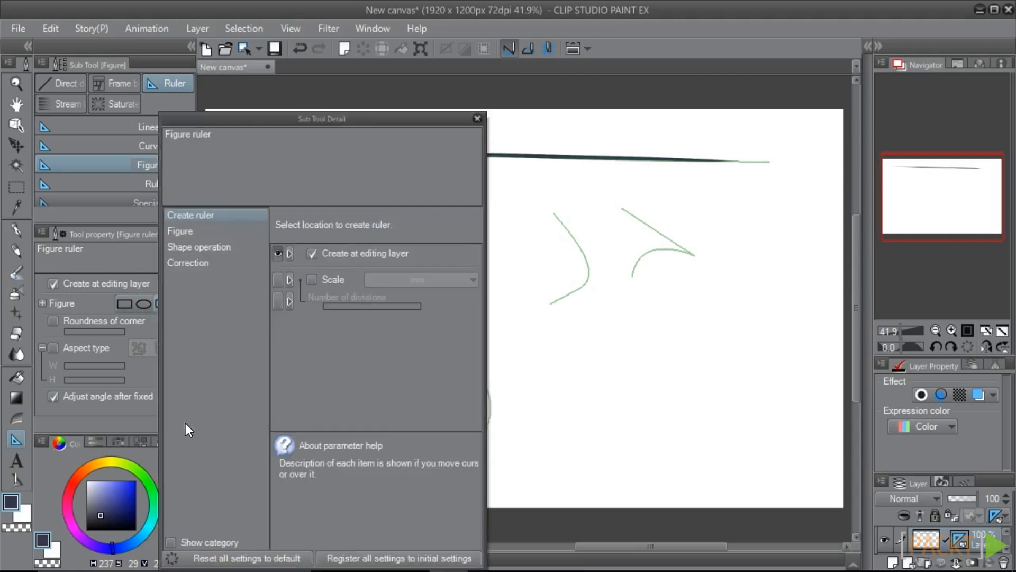
drag(206, 119, 109, 66)
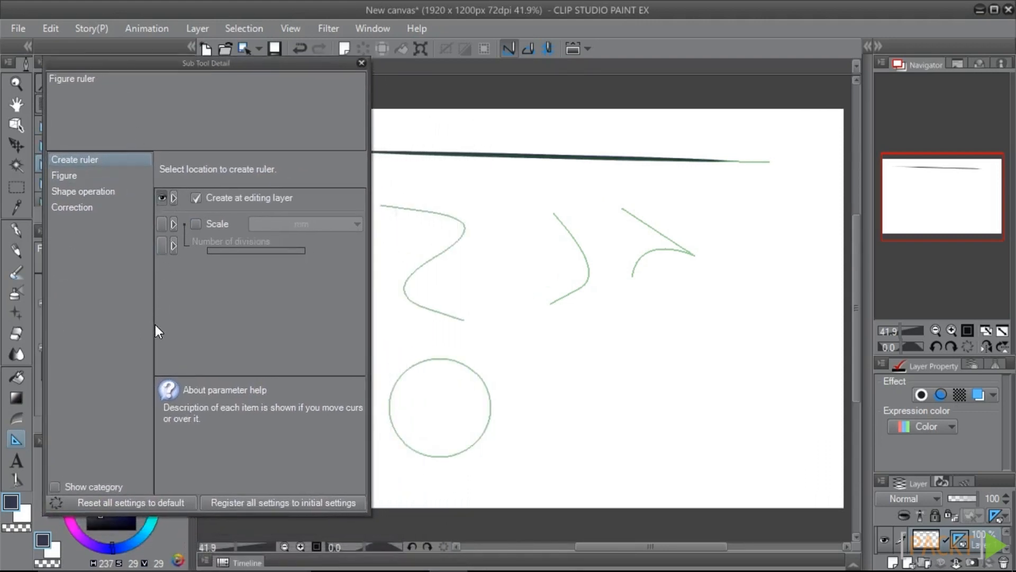
click(72, 177)
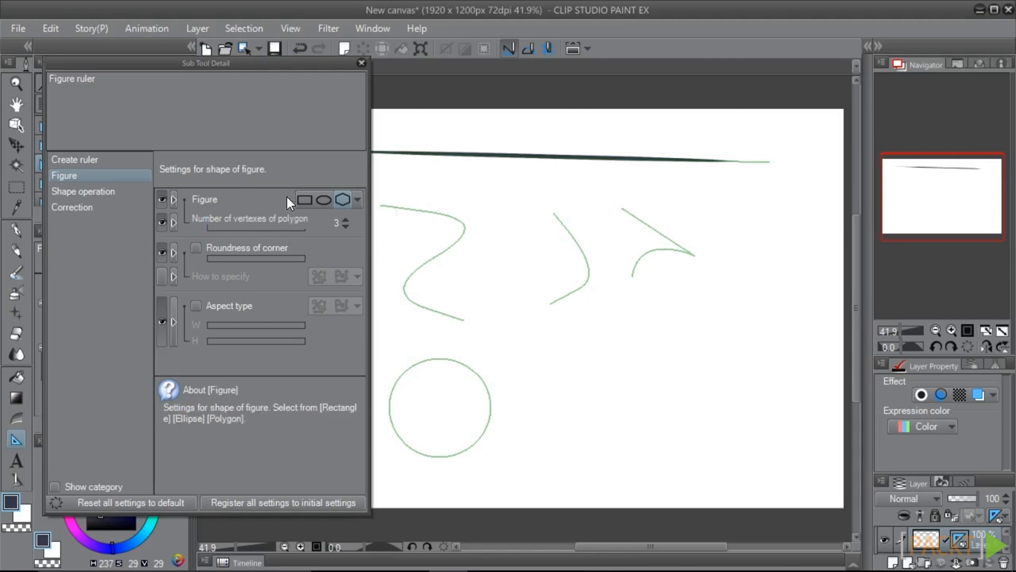
Set the polygon's number of vertexes to 6 and draw a hexagon figure ruler beside the circle ruler.
click(345, 220)
click(346, 220)
click(346, 219)
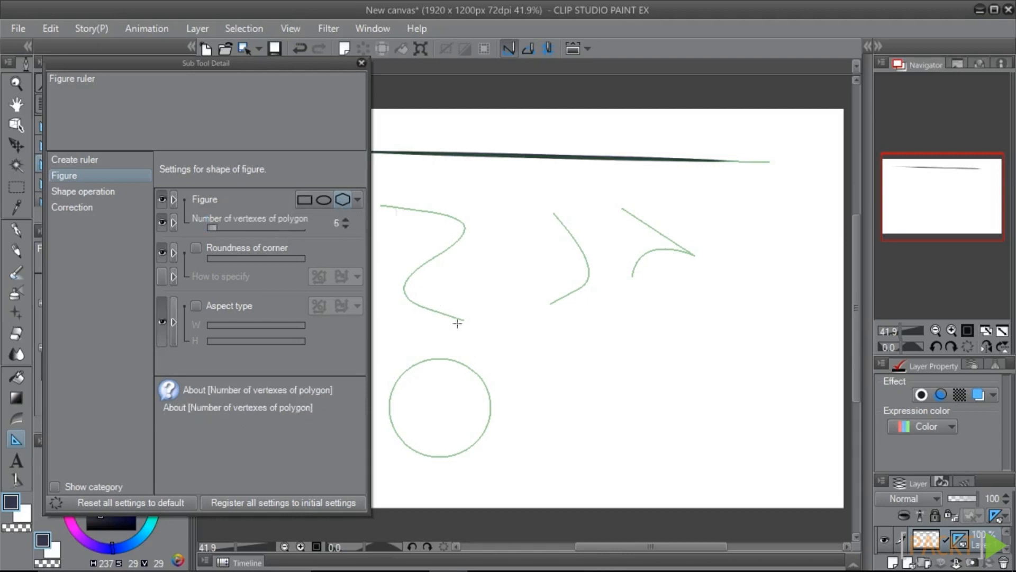
drag(533, 357, 629, 459)
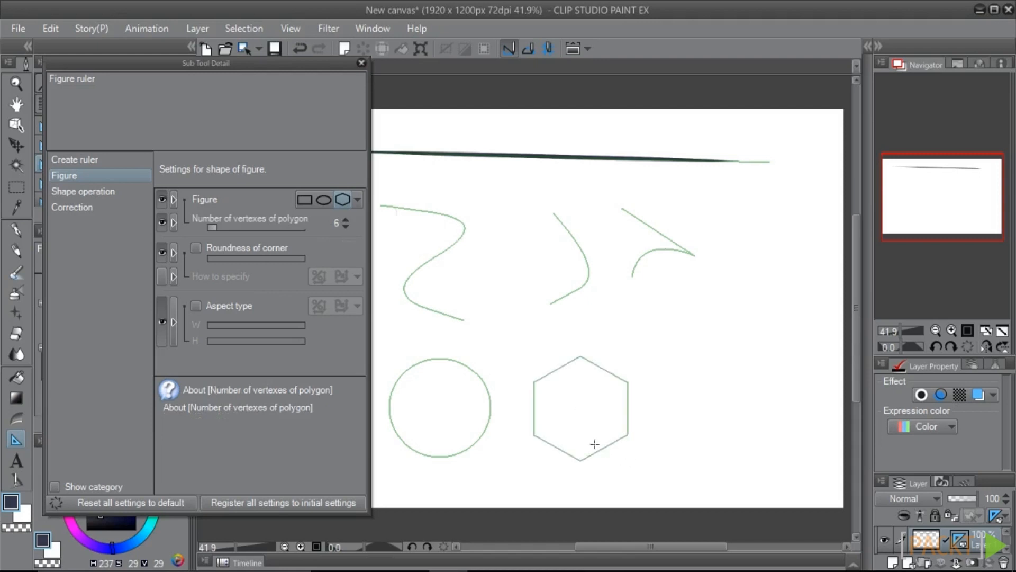
Set the polygon's number of vertexes to 3 and draw a triangle figure ruler beside the hexagon.
click(346, 226)
click(347, 227)
click(346, 226)
drag(670, 331, 794, 454)
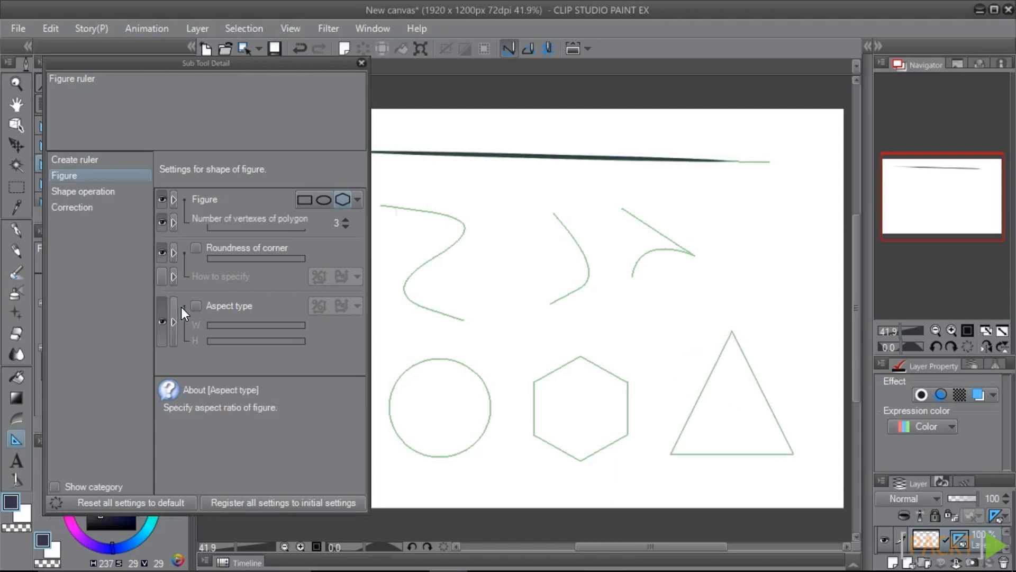
Draw a small 14-vertex polygon ruler above the circle and hexagon, and close the sub tool details.
click(241, 228)
drag(498, 293, 546, 350)
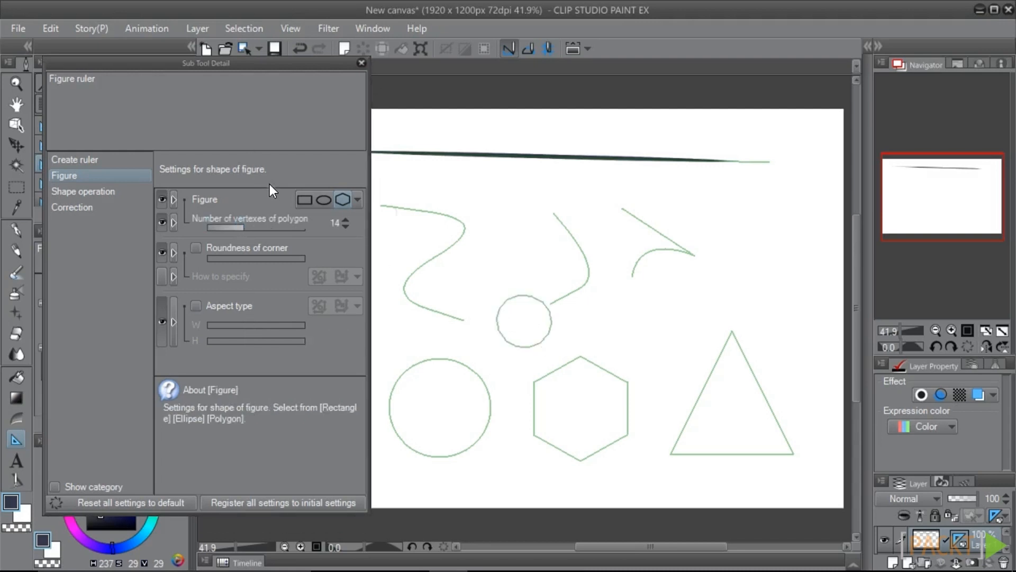
click(361, 62)
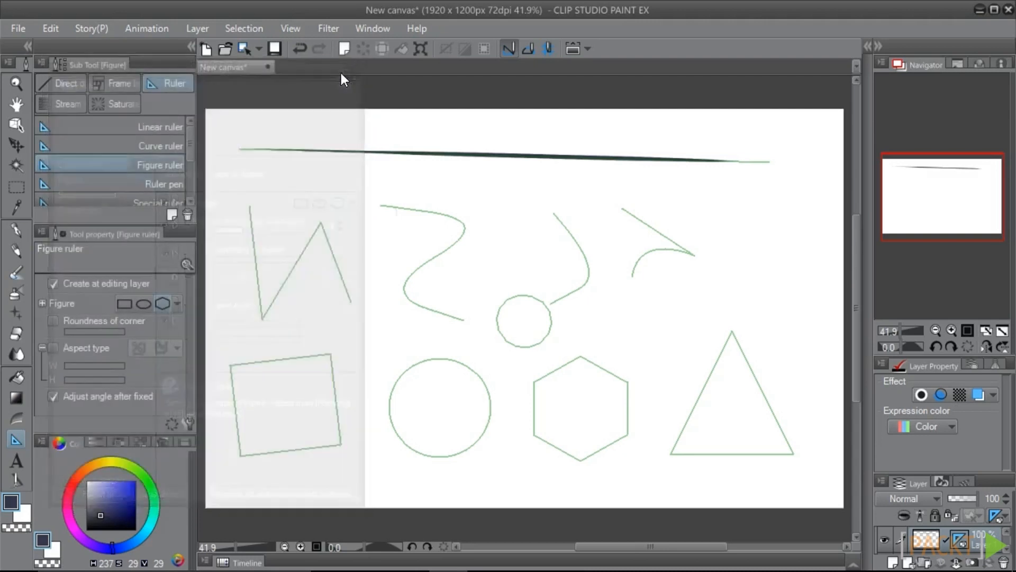
Draw a freehand splat outline and a letter "a" with the Ruler pen, and ink along the splat with the Expressive (Flyland) brush.
click(110, 183)
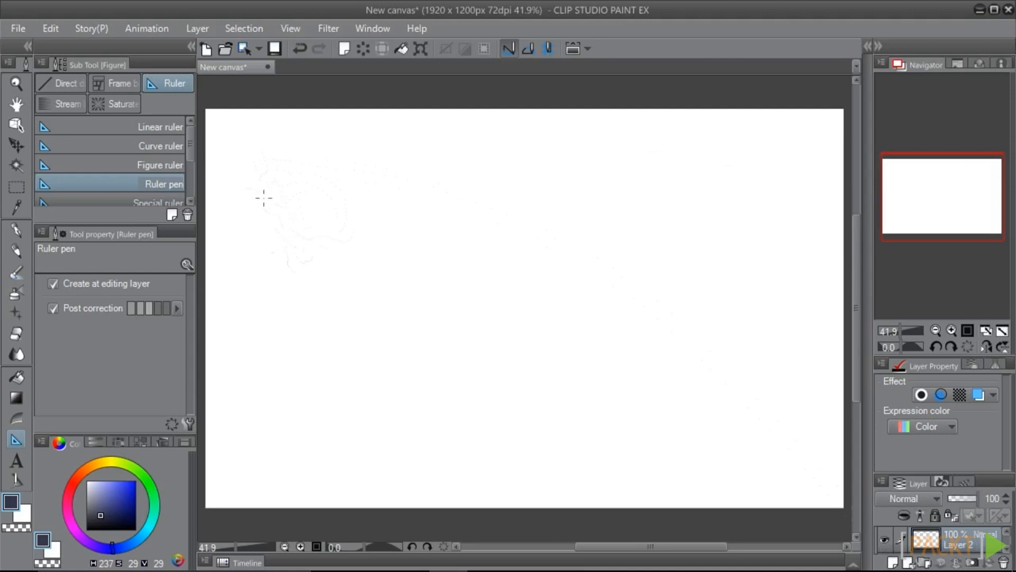
mouse_move(259, 217)
mouse_down()
mouse_move(326, 210)
mouse_move(312, 175)
mouse_move(338, 145)
mouse_move(386, 194)
mouse_move(429, 190)
mouse_move(424, 218)
mouse_move(396, 249)
mouse_move(421, 287)
mouse_move(379, 309)
mouse_move(347, 265)
mouse_move(324, 298)
mouse_move(287, 285)
mouse_move(271, 250)
mouse_move(248, 221)
mouse_up()
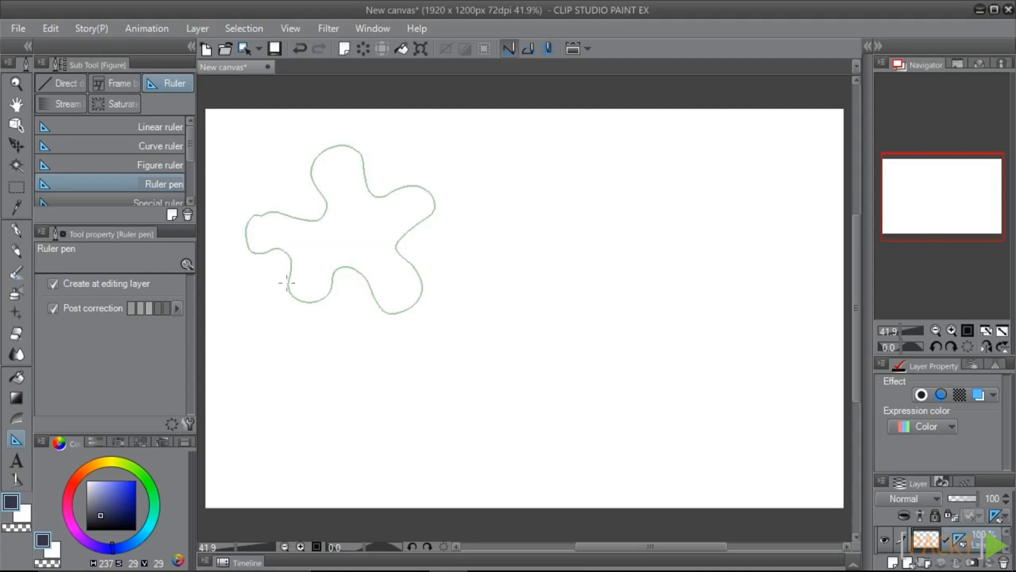
mouse_move(546, 162)
mouse_down()
mouse_move(497, 202)
mouse_move(521, 250)
mouse_move(548, 176)
mouse_move(565, 243)
mouse_move(594, 231)
mouse_up()
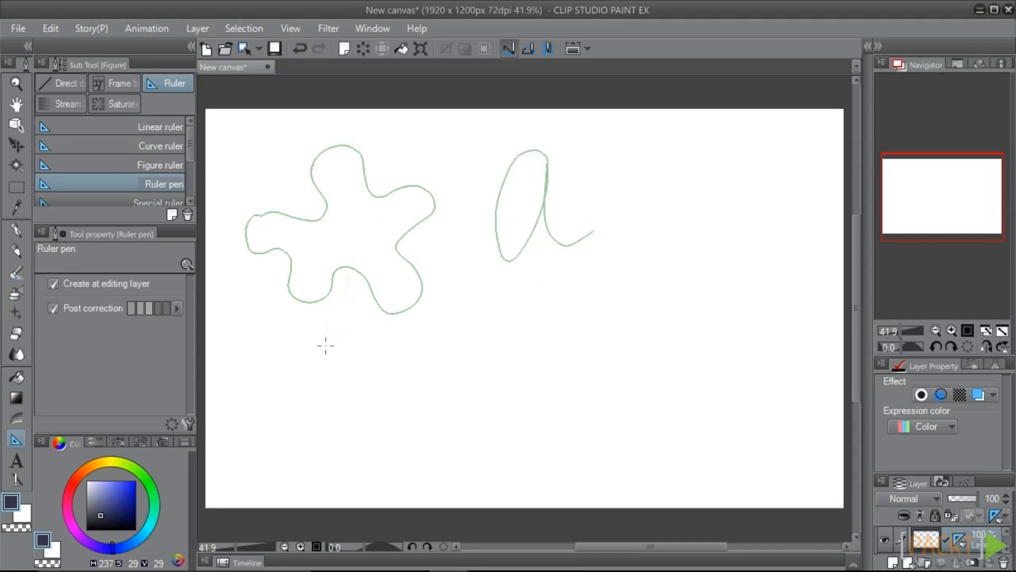
key(p)
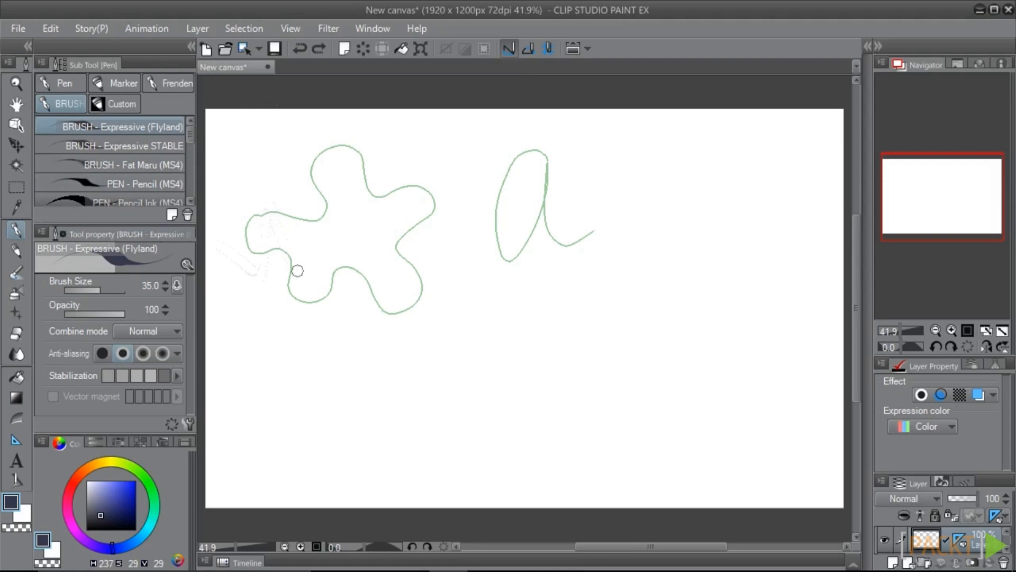
mouse_move(283, 248)
mouse_down()
mouse_move(286, 300)
mouse_move(306, 307)
mouse_move(333, 281)
mouse_move(360, 279)
mouse_move(387, 314)
mouse_move(423, 303)
mouse_move(408, 239)
mouse_move(441, 204)
mouse_move(408, 192)
mouse_move(375, 203)
mouse_move(361, 161)
mouse_up()
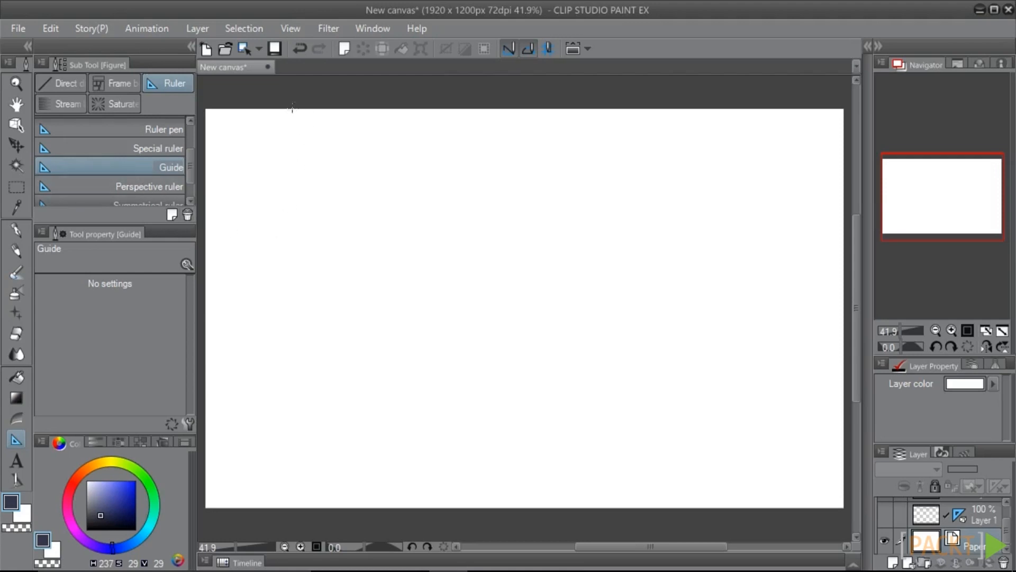
Place one vertical guide near the canvas's left side and two horizontal guides, one above mid-height and one lower down.
drag(293, 98, 302, 460)
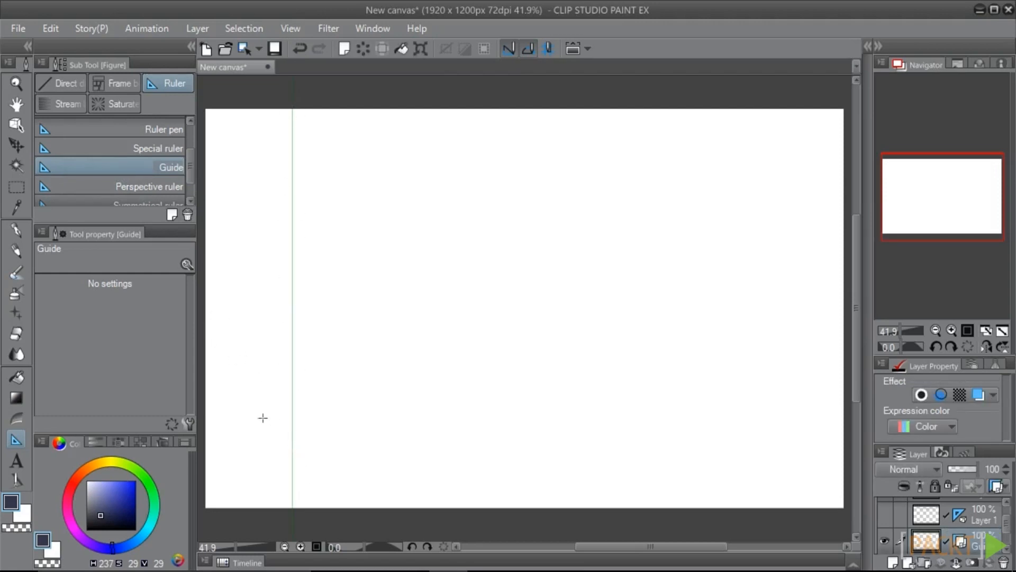
drag(207, 409, 540, 446)
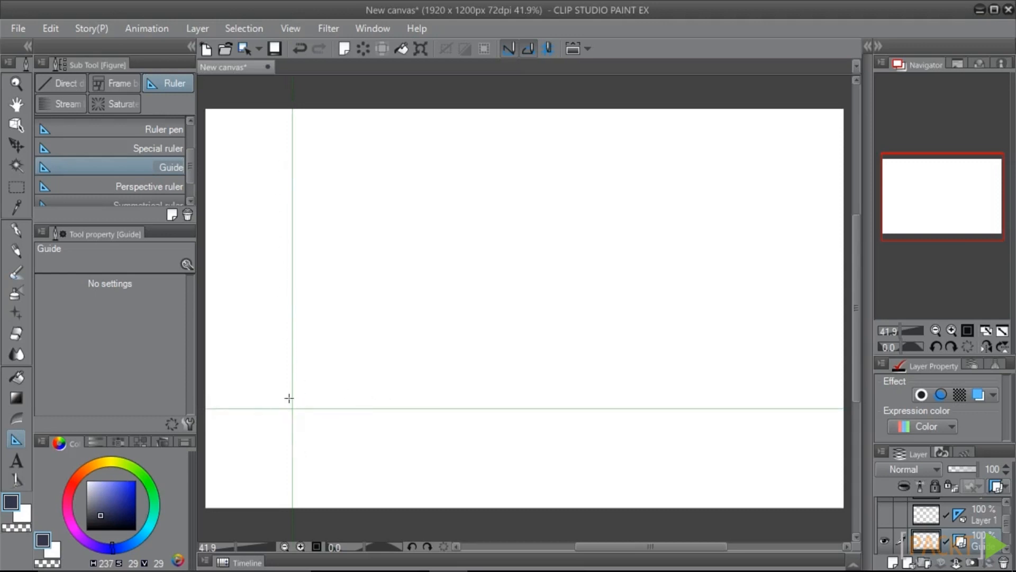
drag(222, 273, 561, 371)
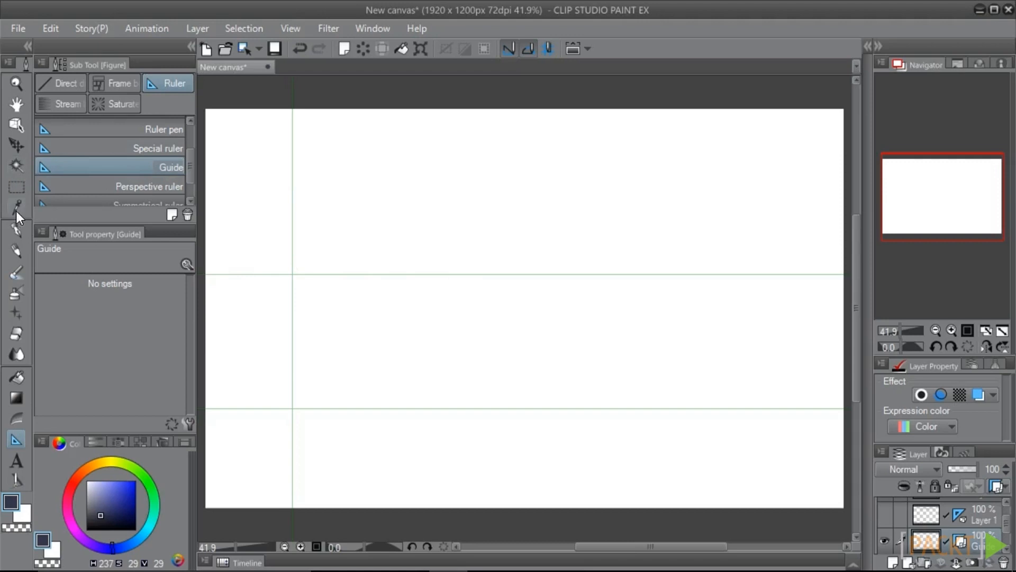
Ink pen strokes snapped to the upper horizontal guide and the vertical guide.
click(16, 230)
mouse_move(309, 273)
mouse_down()
mouse_move(542, 299)
mouse_move(661, 328)
mouse_move(543, 305)
mouse_move(312, 305)
mouse_move(249, 246)
mouse_up()
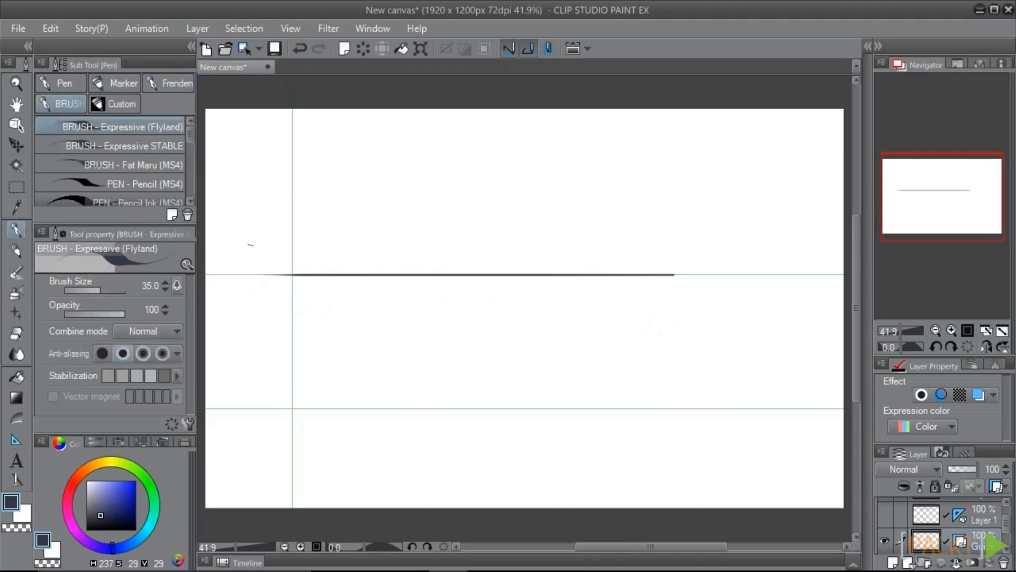
drag(294, 152, 318, 477)
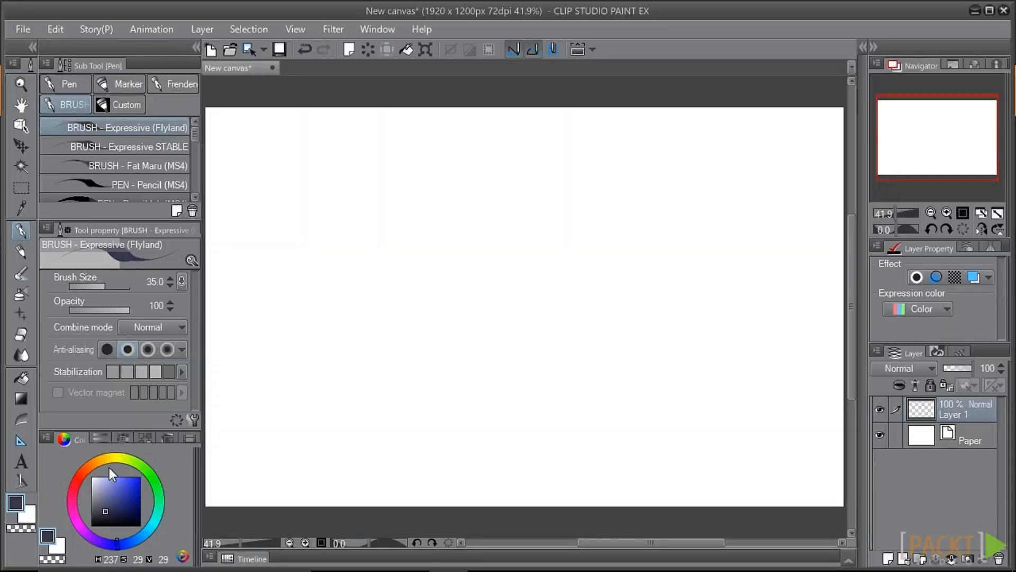
Set the drawing color to black and create a Parallel line special ruler running diagonally down to the right across the canvas.
drag(128, 506, 160, 530)
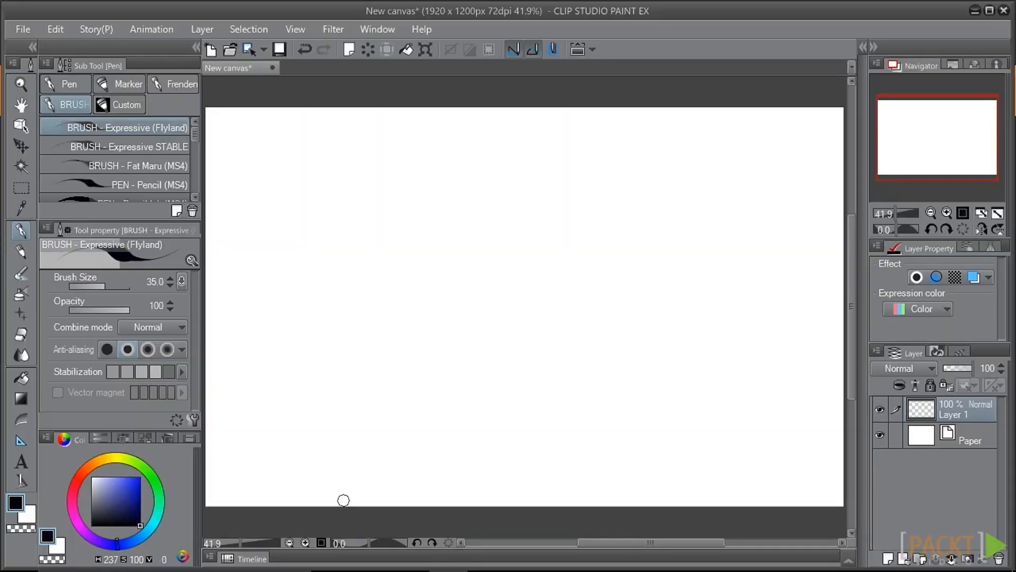
click(18, 441)
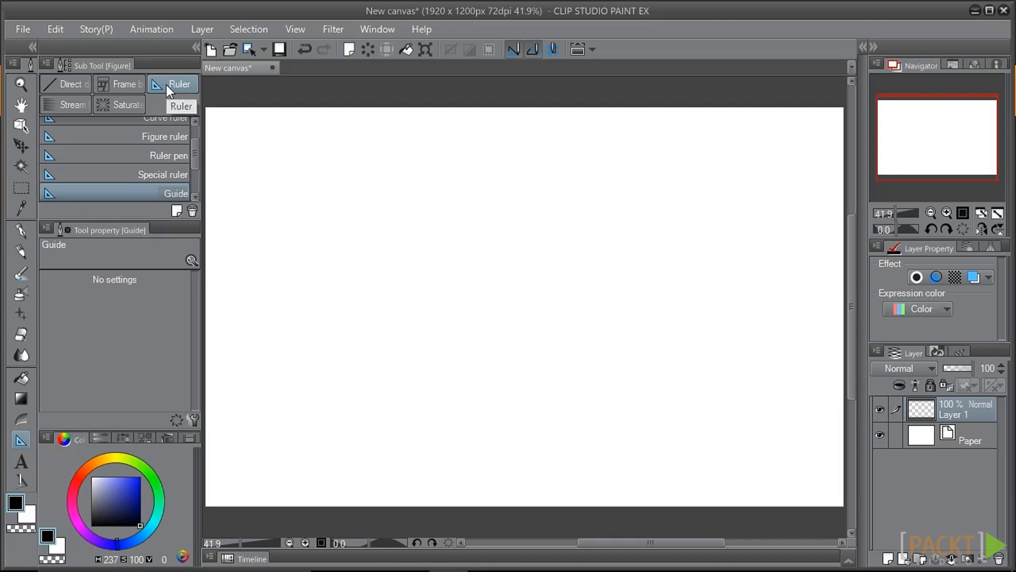
click(97, 174)
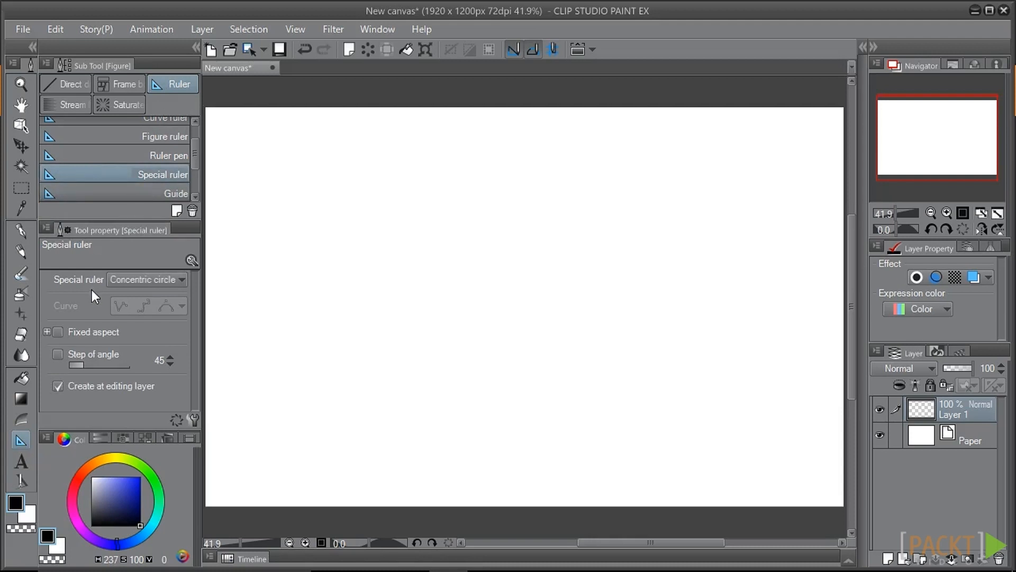
click(125, 278)
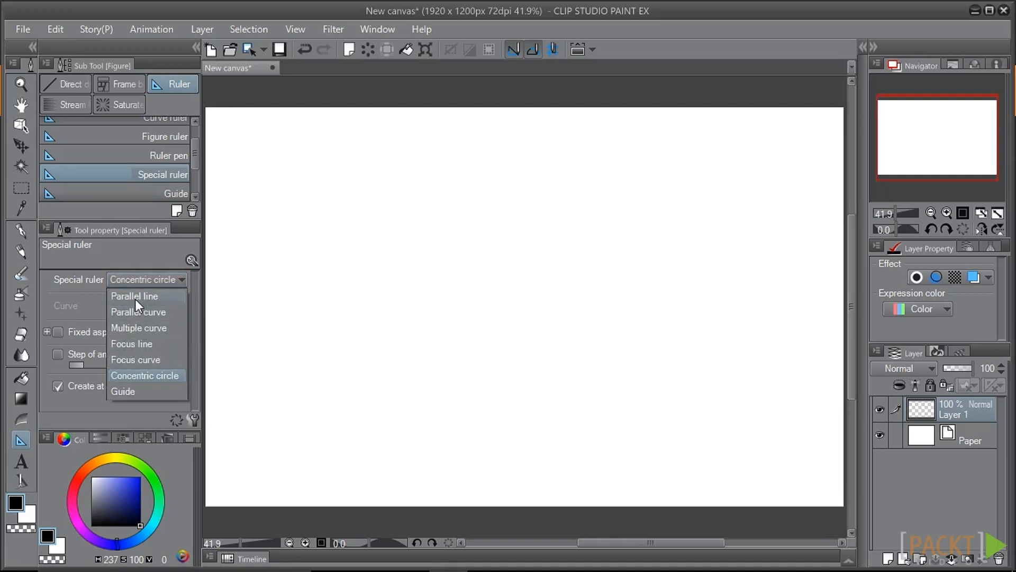
click(135, 297)
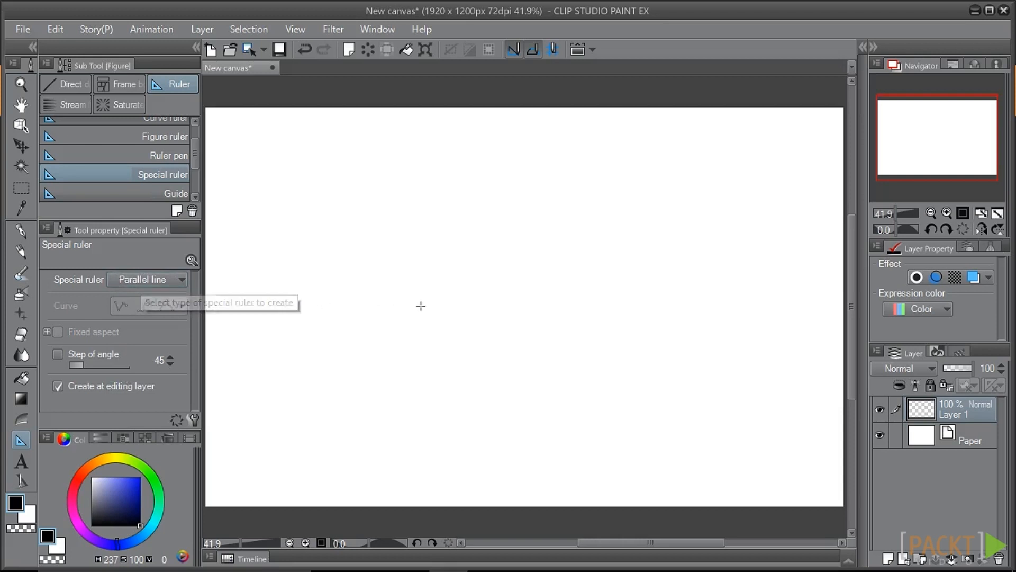
drag(275, 152, 710, 444)
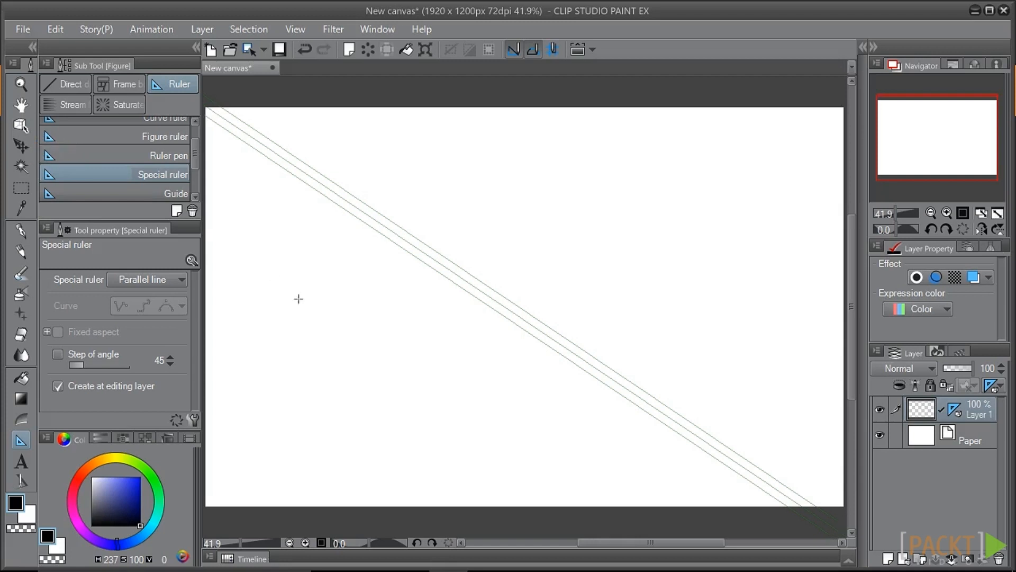
Reposition the parallel line ruler with the Object tool and rotate it to an angle of about 40.
click(19, 130)
click(475, 287)
drag(370, 217, 383, 244)
drag(287, 177, 436, 301)
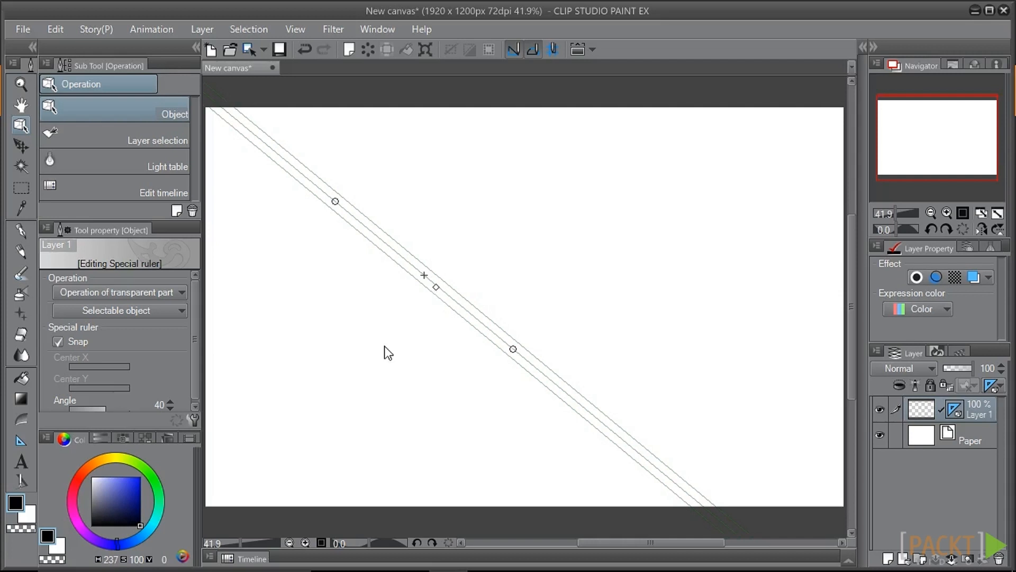
Draw six diagonal strokes across the canvas with the Expressive (Flyland) brush, snapped to the parallel line ruler.
click(19, 233)
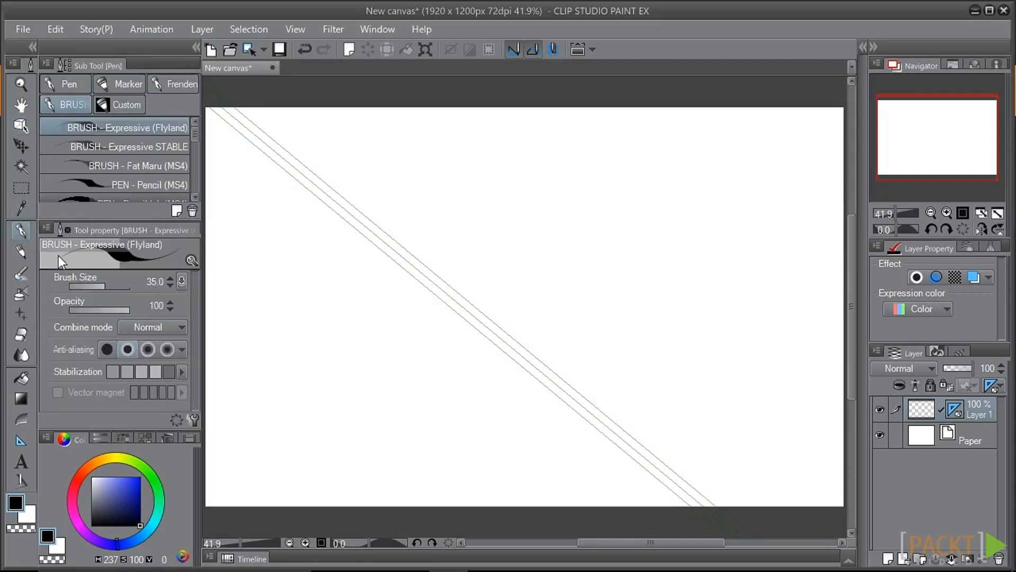
mouse_move(351, 277)
mouse_down()
mouse_move(528, 440)
mouse_move(671, 506)
mouse_up()
mouse_move(395, 188)
mouse_down()
mouse_move(522, 252)
mouse_move(635, 393)
mouse_up()
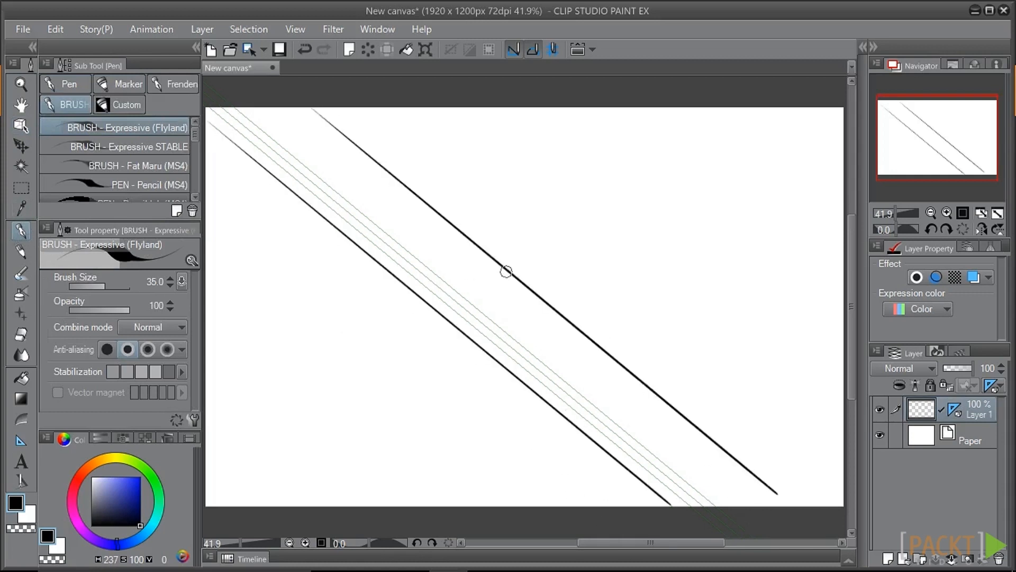
drag(225, 94, 698, 490)
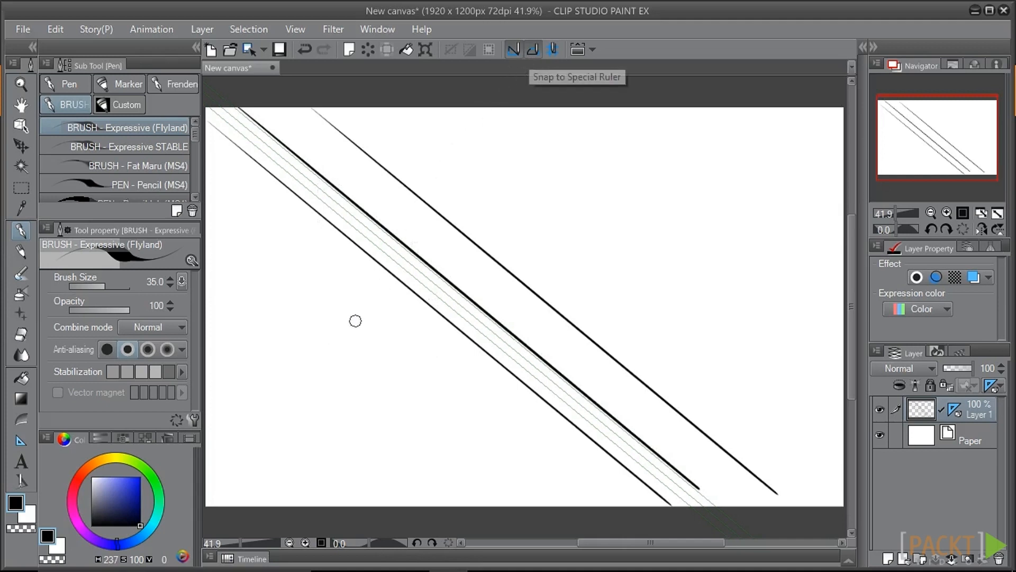
mouse_move(272, 252)
mouse_down()
mouse_move(459, 421)
mouse_move(567, 494)
mouse_up()
mouse_move(279, 321)
mouse_down()
mouse_move(409, 445)
mouse_move(478, 486)
mouse_up()
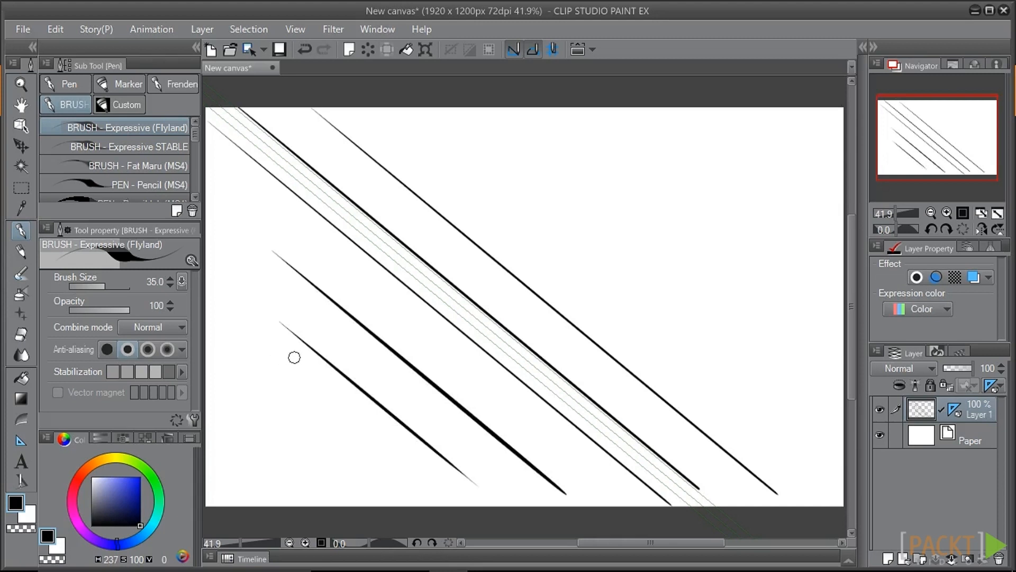
drag(612, 105, 782, 366)
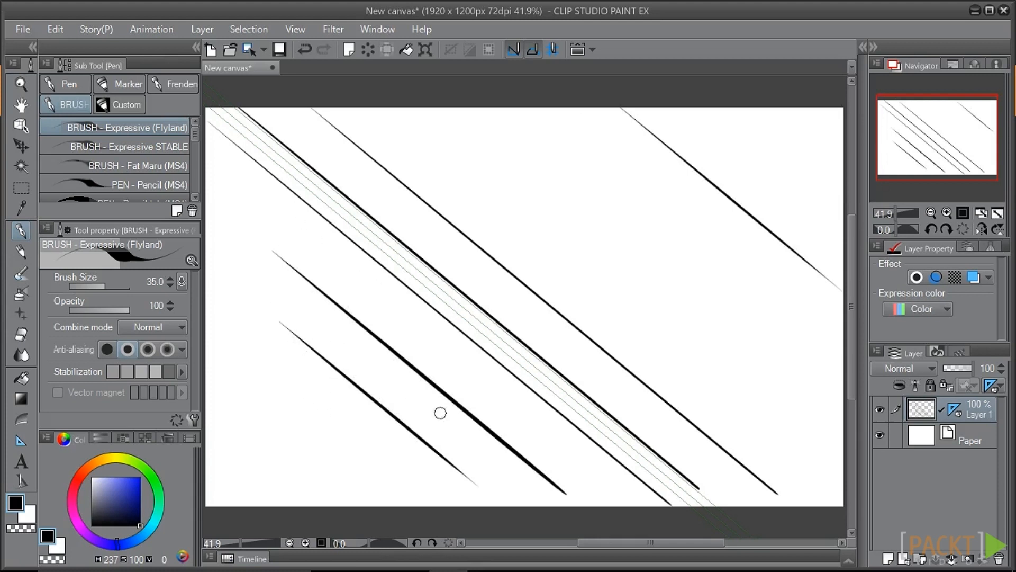
Hide Layer 1 and set the special ruler to Parallel curve with the smooth S-shaped curve type.
click(879, 409)
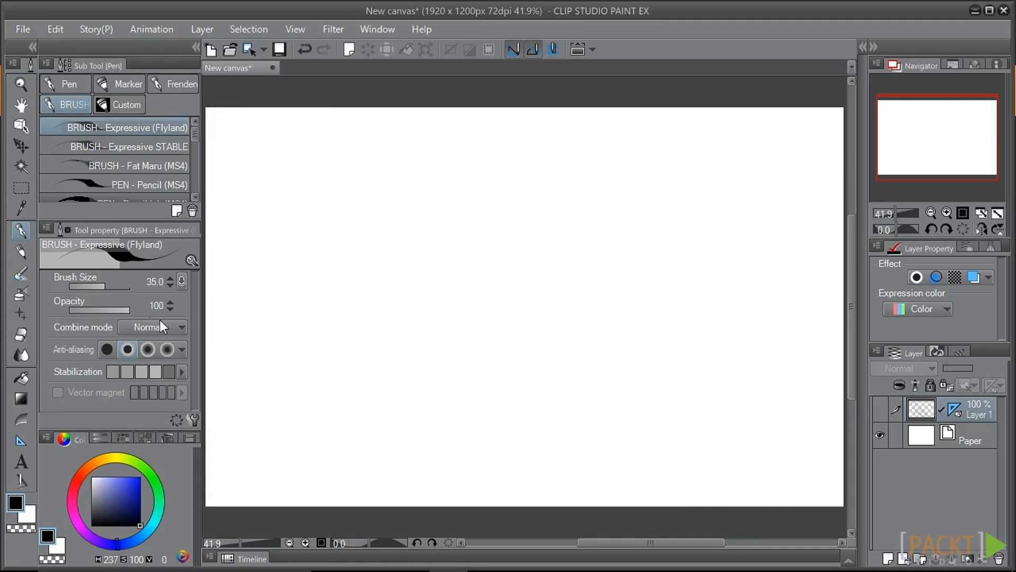
click(21, 437)
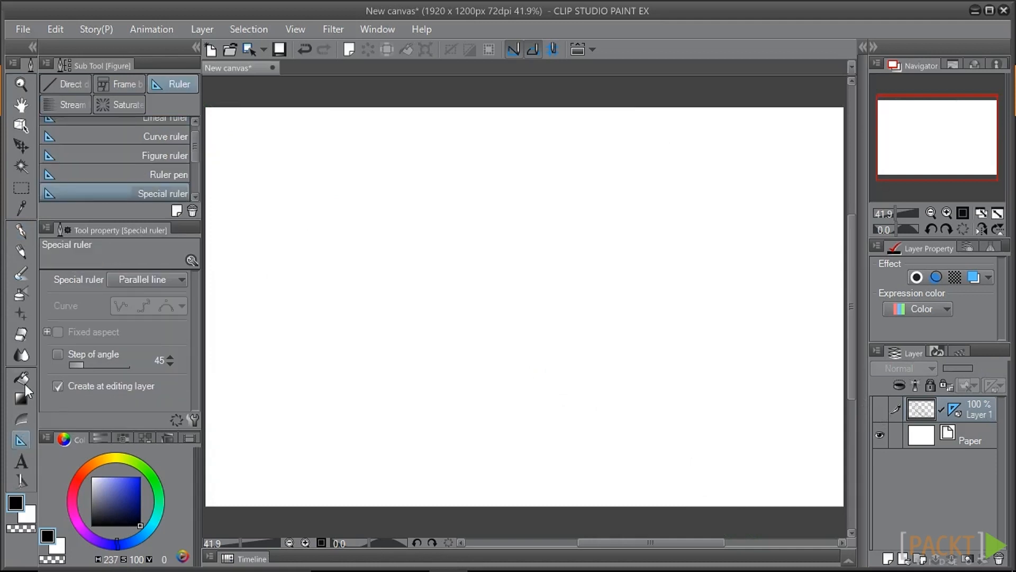
click(144, 288)
click(125, 313)
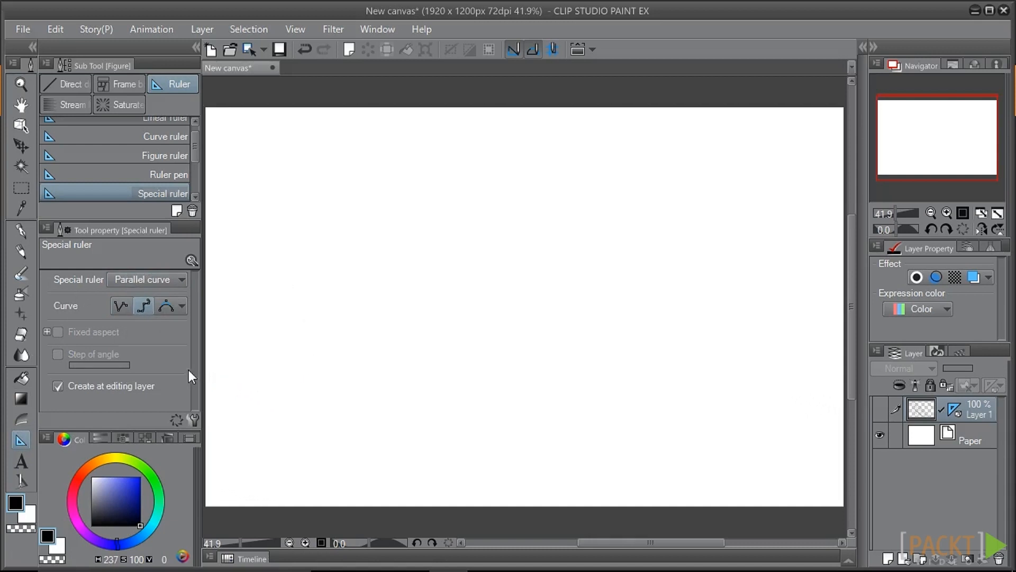
click(121, 307)
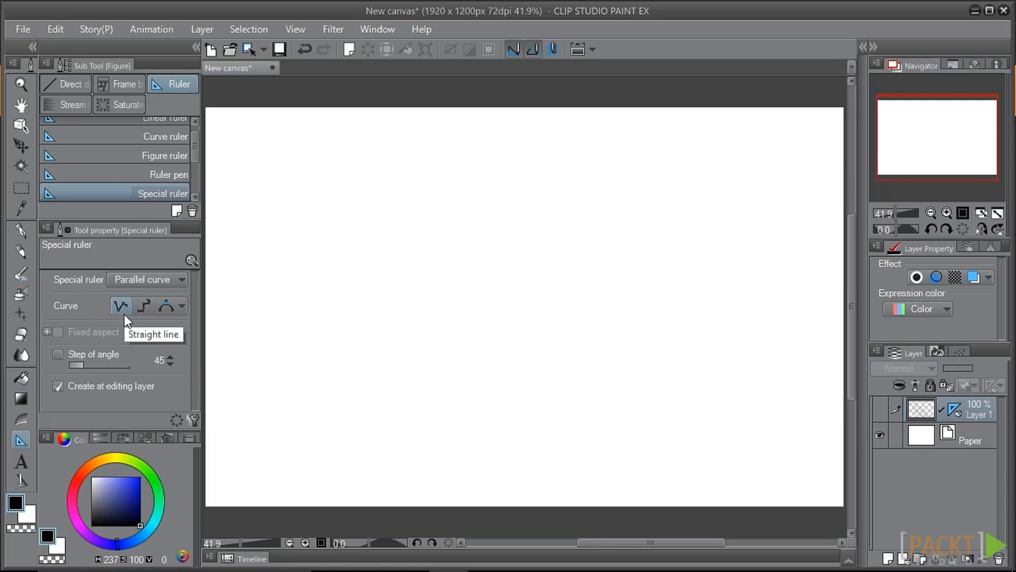
click(141, 310)
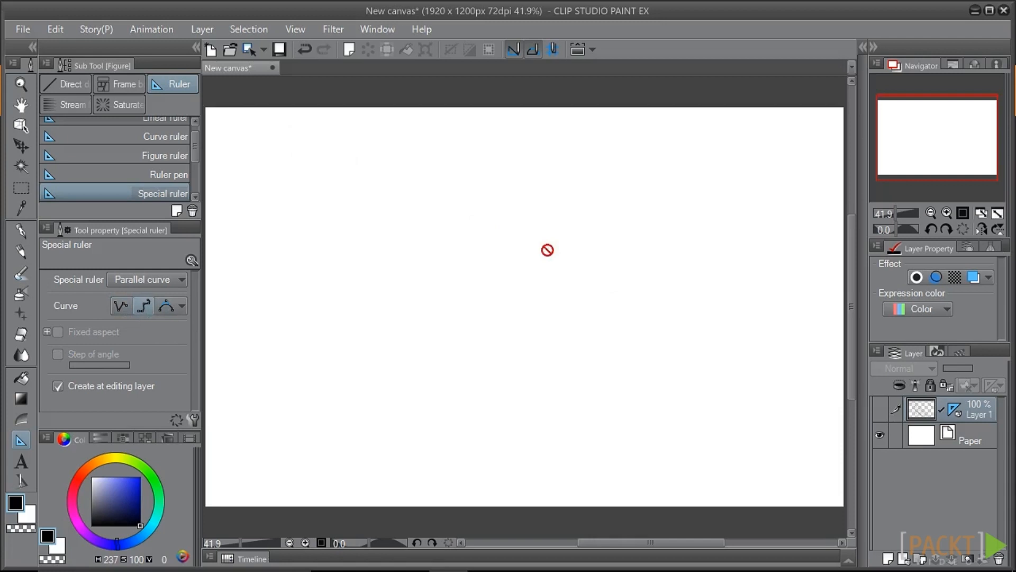
Draw an S-shaped parallel curve ruler from the canvas's upper left to its lower right on a new layer.
click(888, 559)
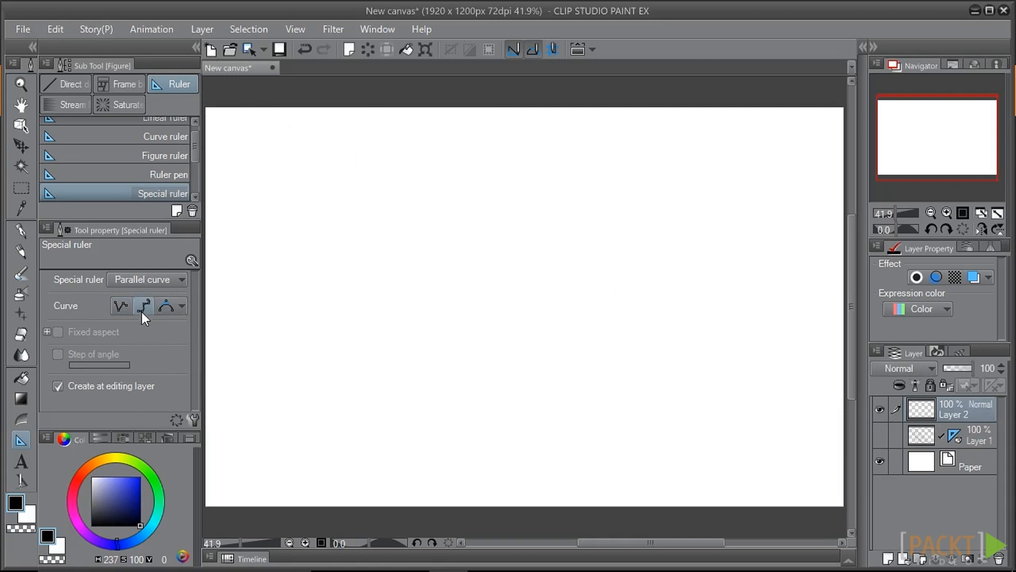
click(273, 165)
click(454, 208)
click(454, 403)
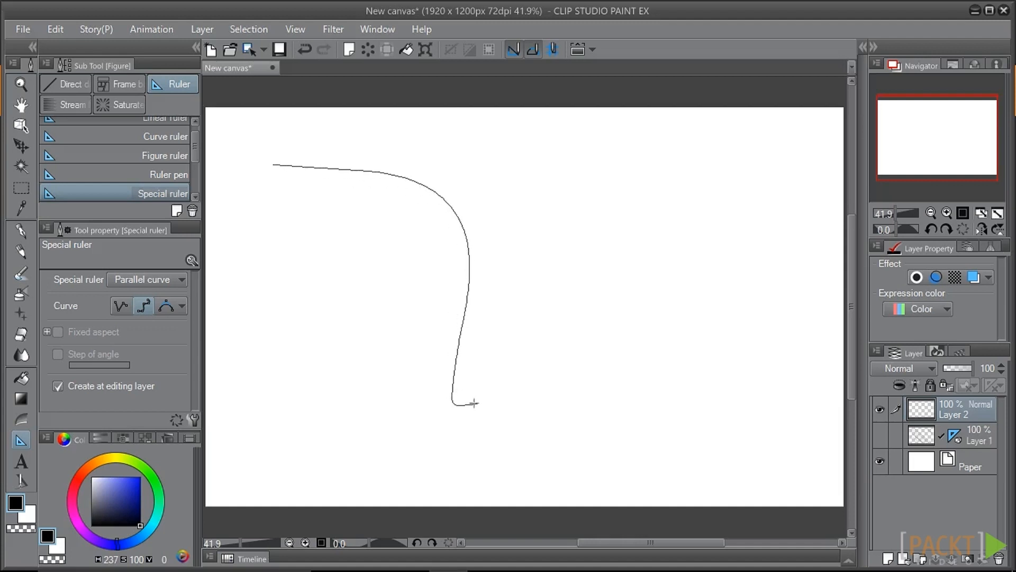
double_click(687, 465)
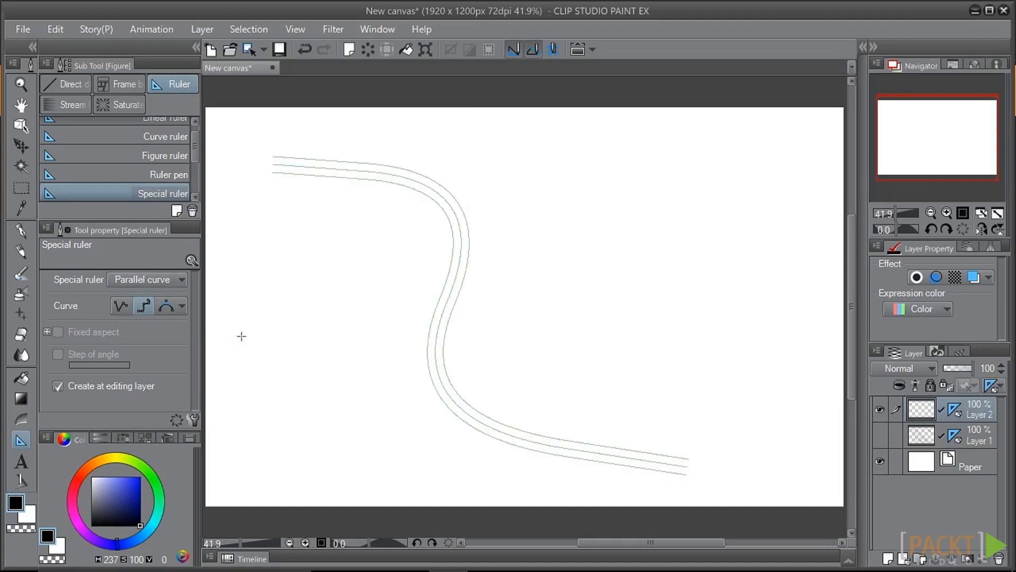
Ink two long strokes with the Expressive (Flyland) brush, one on each side of the S-shaped parallel curve ruler.
click(21, 233)
mouse_move(244, 106)
mouse_down()
mouse_move(342, 124)
mouse_move(792, 479)
mouse_move(777, 528)
mouse_up()
mouse_move(238, 245)
mouse_down()
mouse_move(345, 343)
mouse_move(477, 516)
mouse_up()
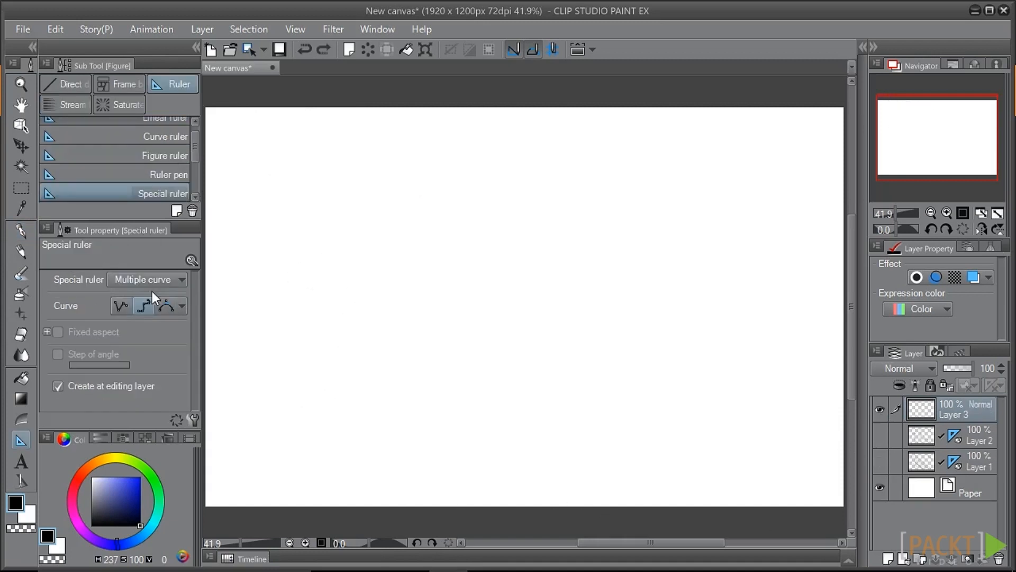
Draw a four-point zigzag multiple curve ruler across the left and middle of the canvas on Layer 3.
click(282, 280)
click(439, 153)
click(364, 435)
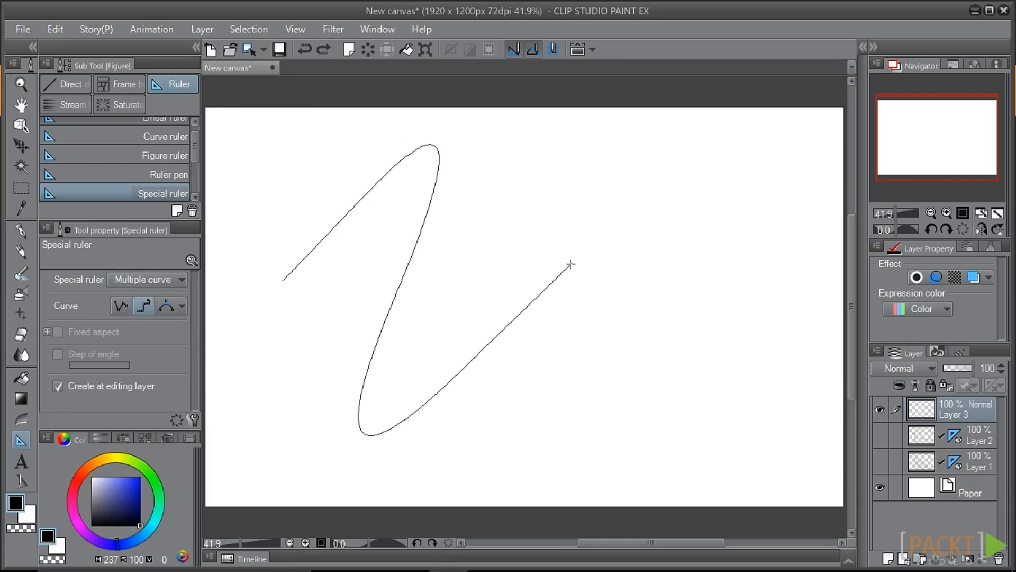
double_click(568, 263)
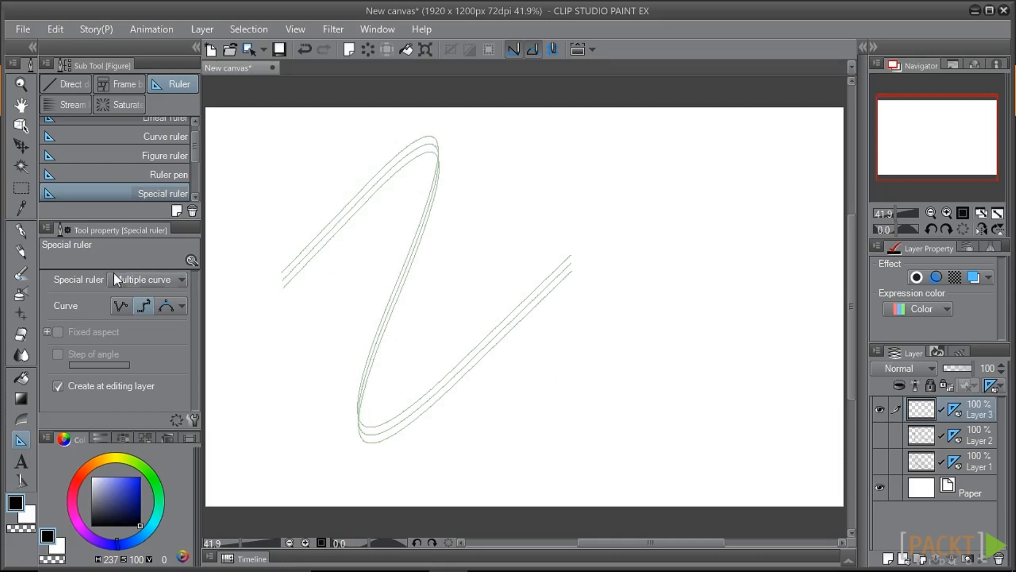
Ink three strokes with the Expressive (Flyland) brush, following the multiple curve ruler.
click(21, 232)
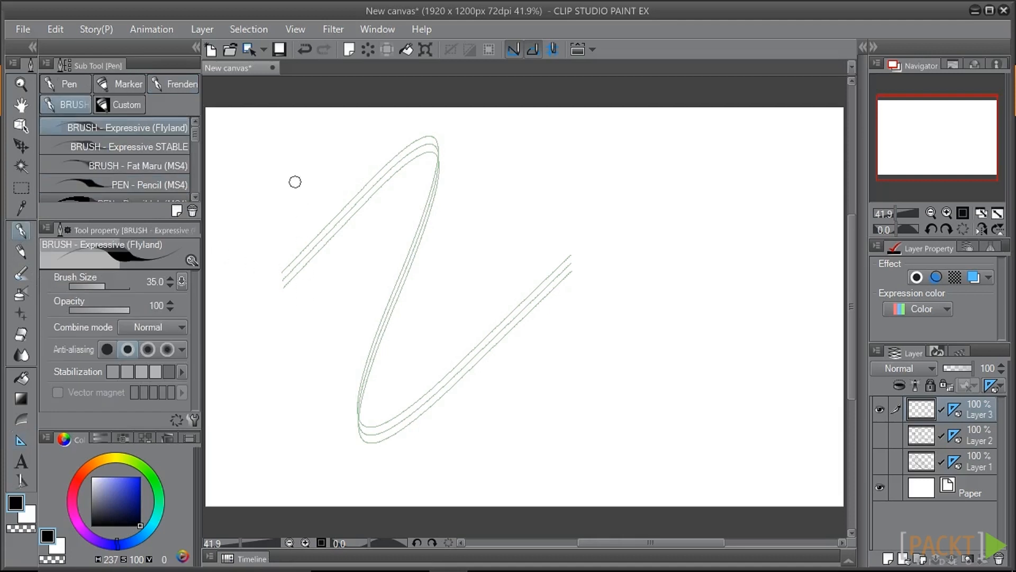
mouse_move(276, 273)
mouse_down()
mouse_move(339, 196)
mouse_move(444, 163)
mouse_move(403, 341)
mouse_move(470, 403)
mouse_move(617, 284)
mouse_up()
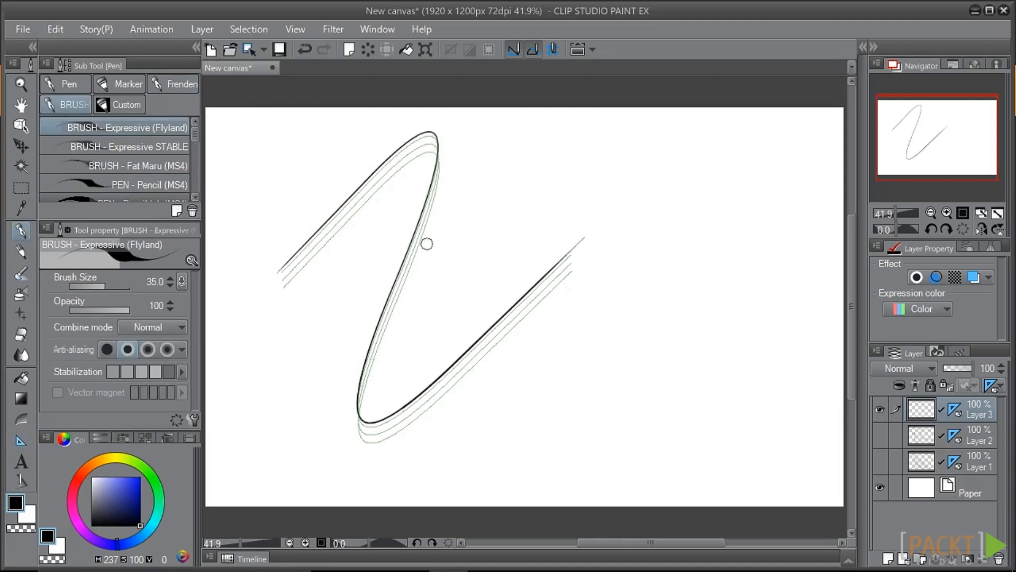
mouse_move(272, 326)
mouse_down()
mouse_move(433, 229)
mouse_move(583, 320)
mouse_move(622, 250)
mouse_up()
mouse_move(280, 258)
mouse_down()
mouse_move(439, 193)
mouse_move(590, 332)
mouse_up()
Hide Layer 3 and place a Focus line special ruler left of the canvas centre on a new layer.
click(880, 409)
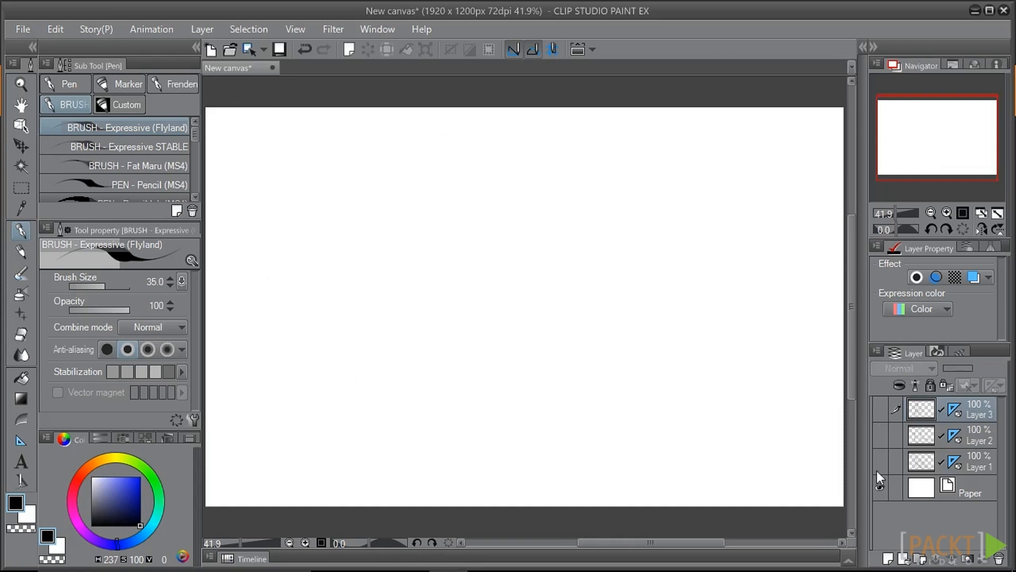
click(888, 559)
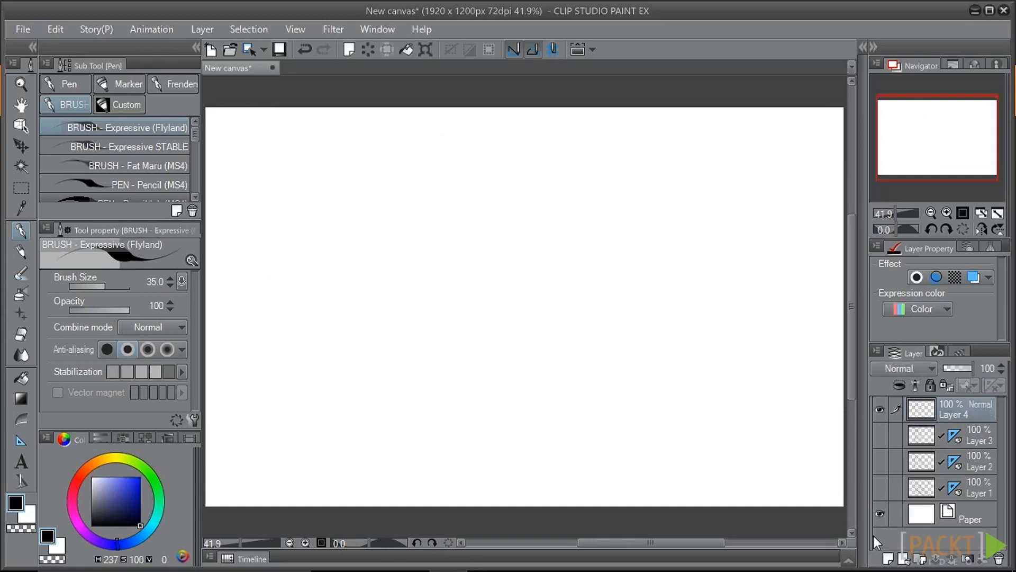
click(22, 440)
click(126, 277)
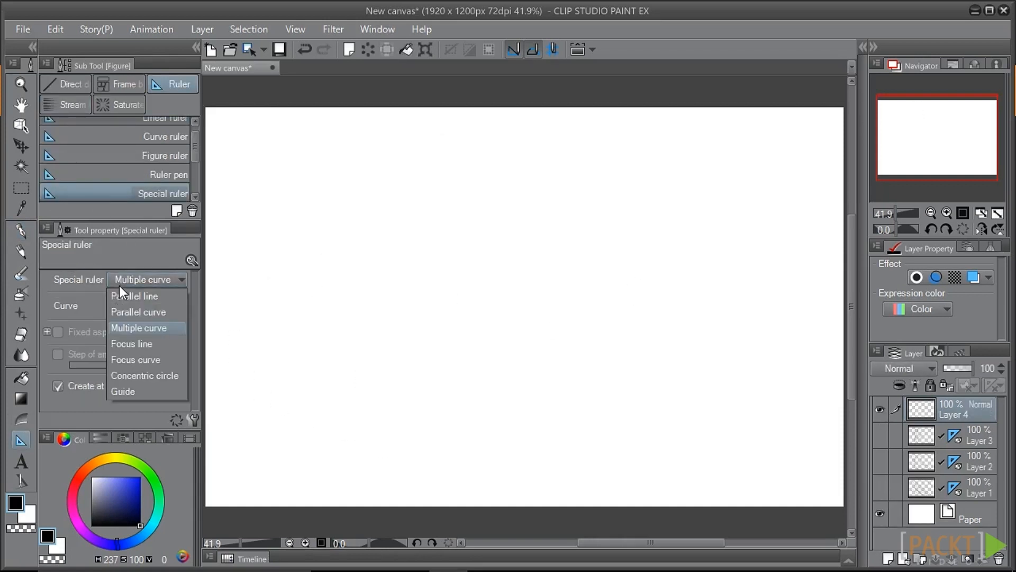
click(122, 345)
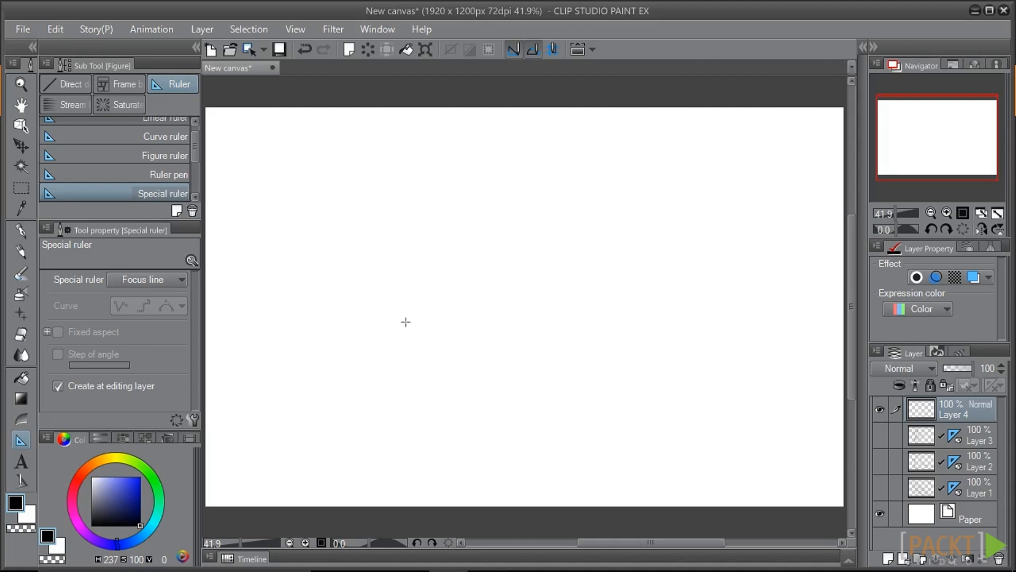
click(367, 265)
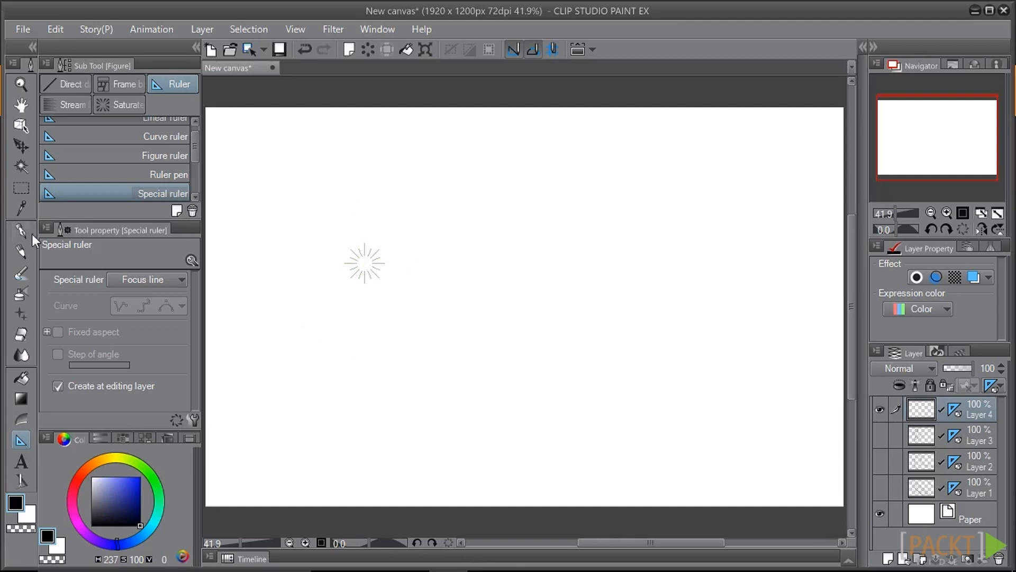
Ink eight strokes from around the canvas toward the focus line ruler's centre with the Expressive (Flyland) brush.
key(p)
drag(257, 99, 354, 246)
drag(279, 508, 347, 321)
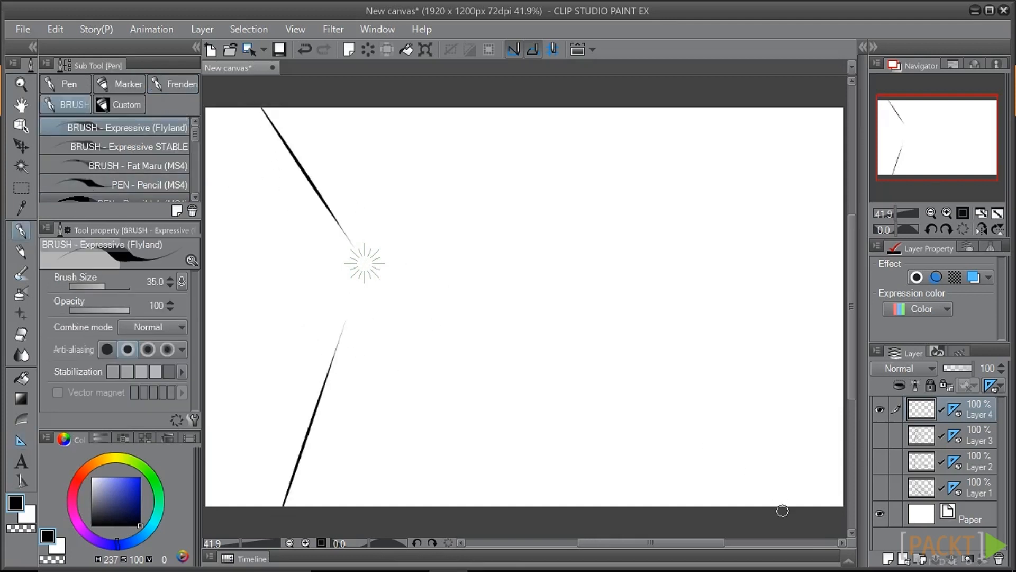
drag(779, 499, 398, 283)
drag(674, 127, 451, 216)
drag(830, 290, 438, 267)
drag(436, 498, 376, 302)
drag(495, 481, 398, 319)
mouse_move(589, 506)
mouse_down()
mouse_move(546, 447)
mouse_move(411, 313)
mouse_up()
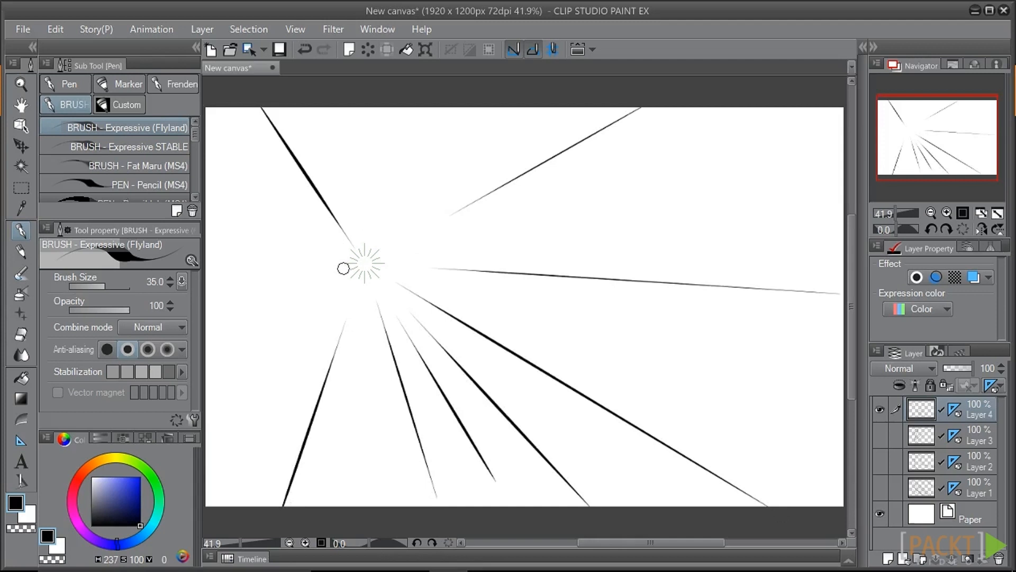
Replace the hidden Layer 4 with a new layer and set the special ruler to Focus curve with the spline curve type.
click(880, 409)
click(888, 558)
key(u)
click(135, 281)
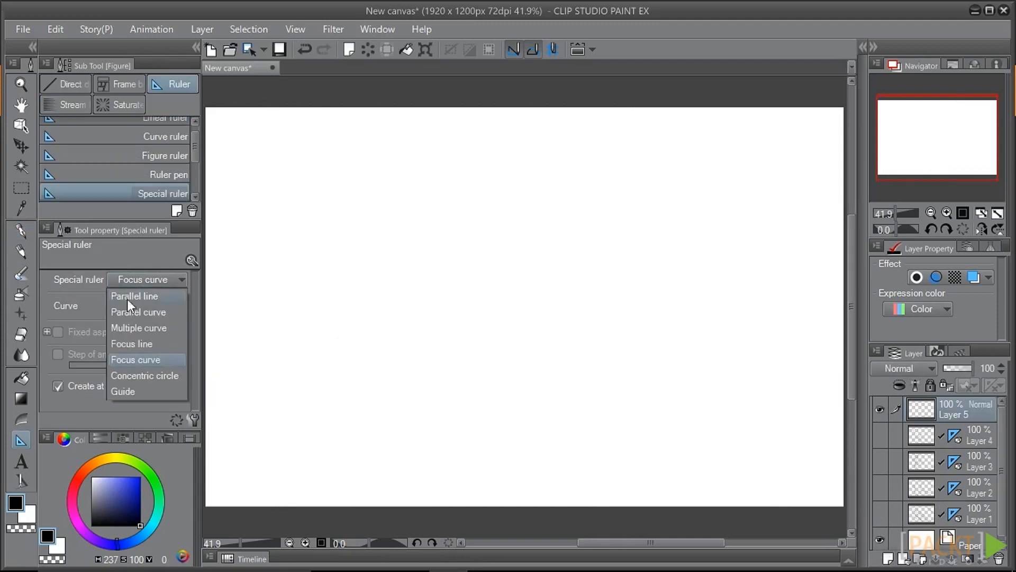
click(128, 359)
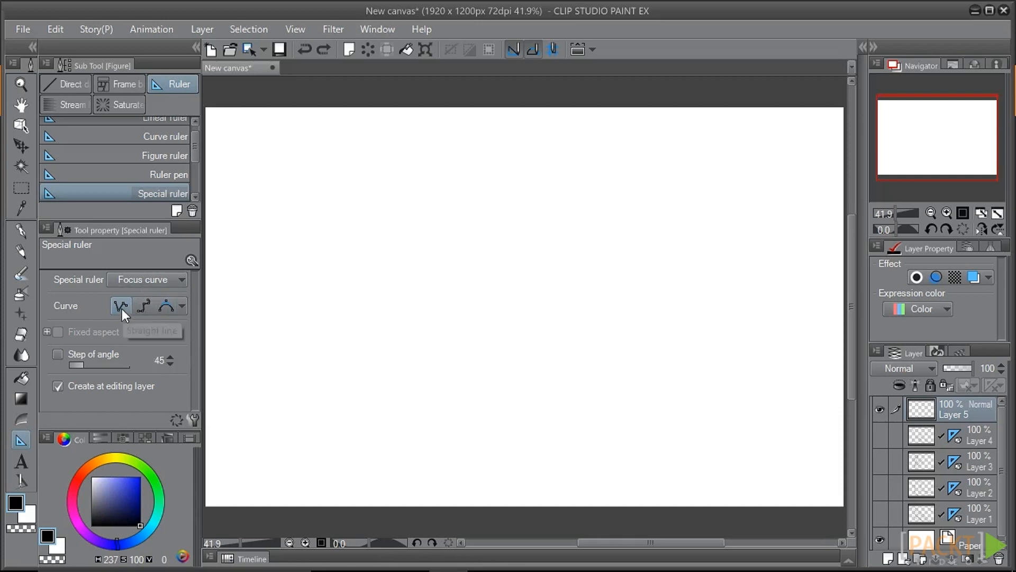
click(141, 308)
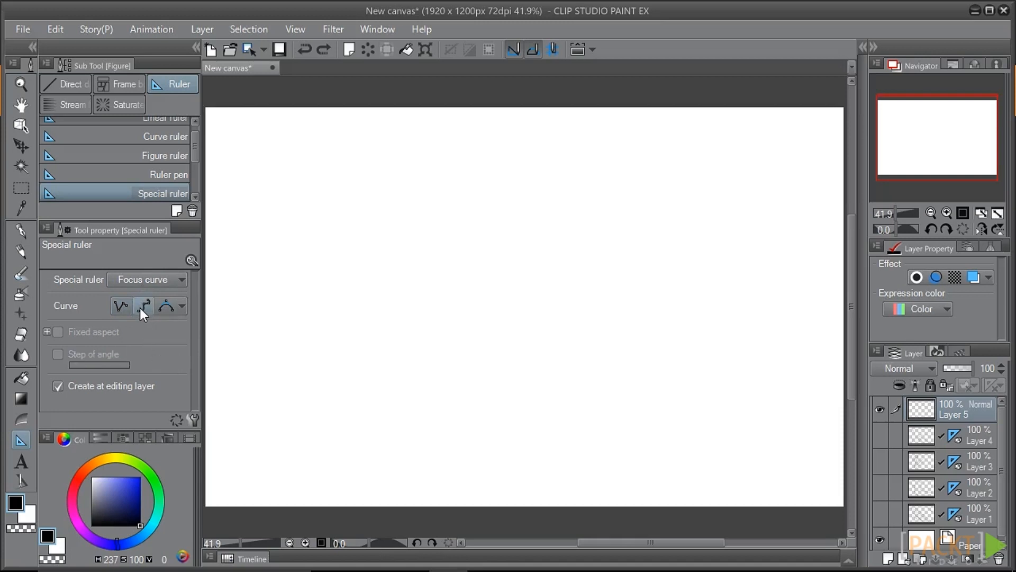
Draw a wavy focus curve ruler from near the canvas centre down to its lower edge.
click(502, 294)
click(573, 357)
click(502, 447)
double_click(580, 505)
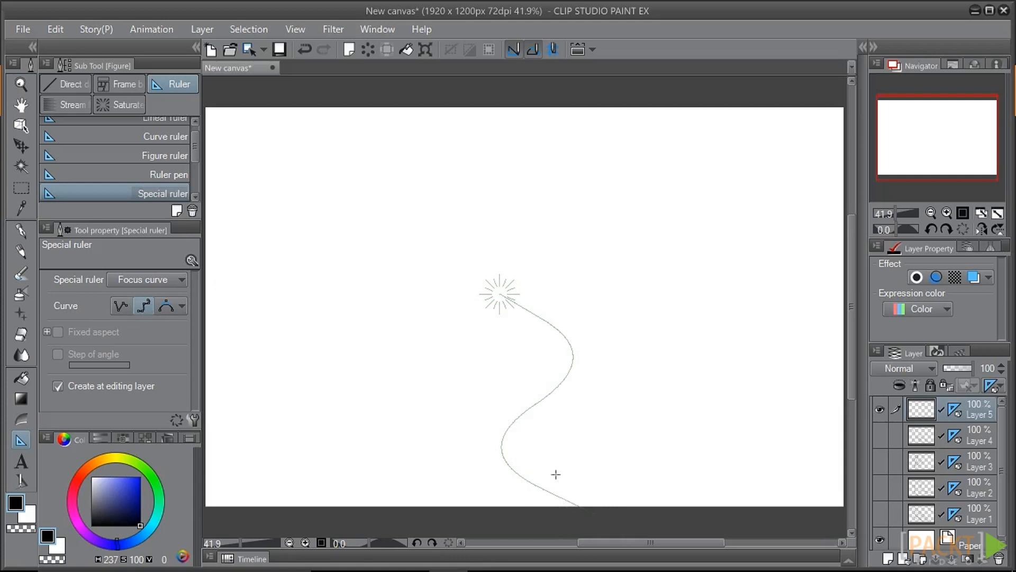
Ink five wavy strokes around the focus curve ruler's centre with the Expressive (Flyland) brush.
click(21, 233)
drag(679, 507, 604, 365)
mouse_move(508, 259)
mouse_down()
mouse_move(558, 184)
mouse_move(704, 105)
mouse_up()
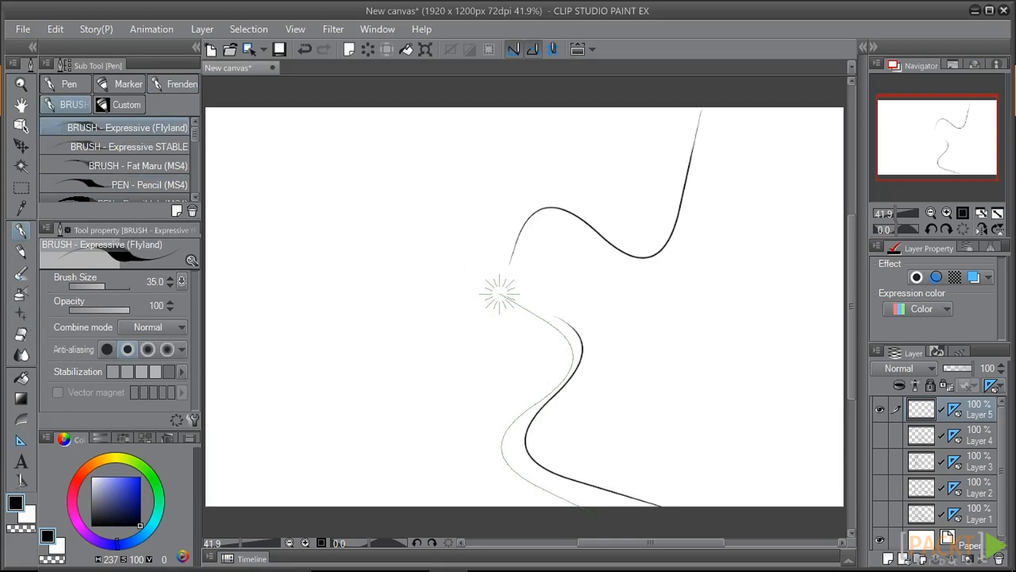
drag(452, 270, 443, 105)
drag(448, 344, 206, 336)
drag(481, 374, 323, 505)
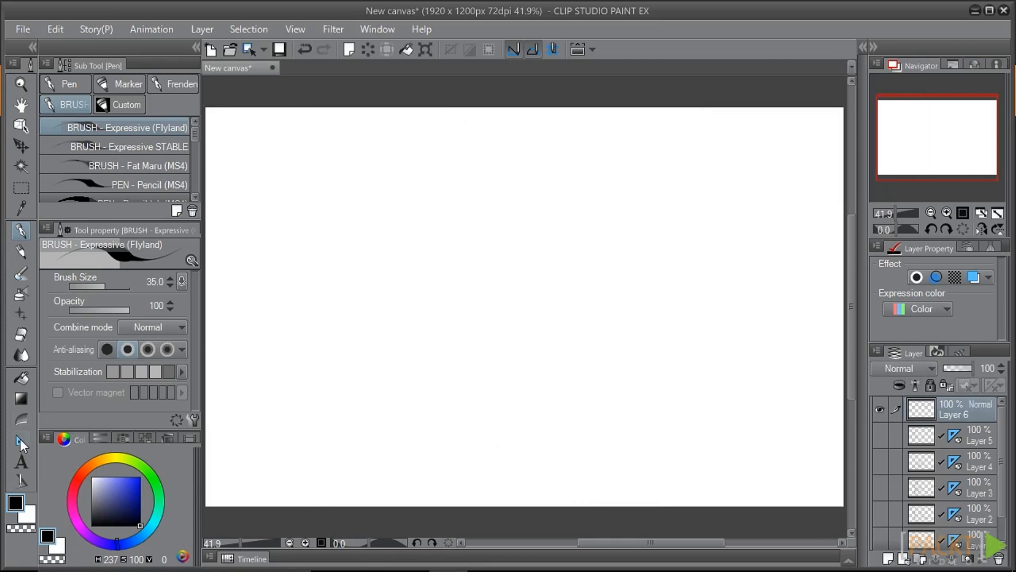
Create a nearly round Concentric circle special ruler left of the canvas centre on Layer 6.
click(21, 441)
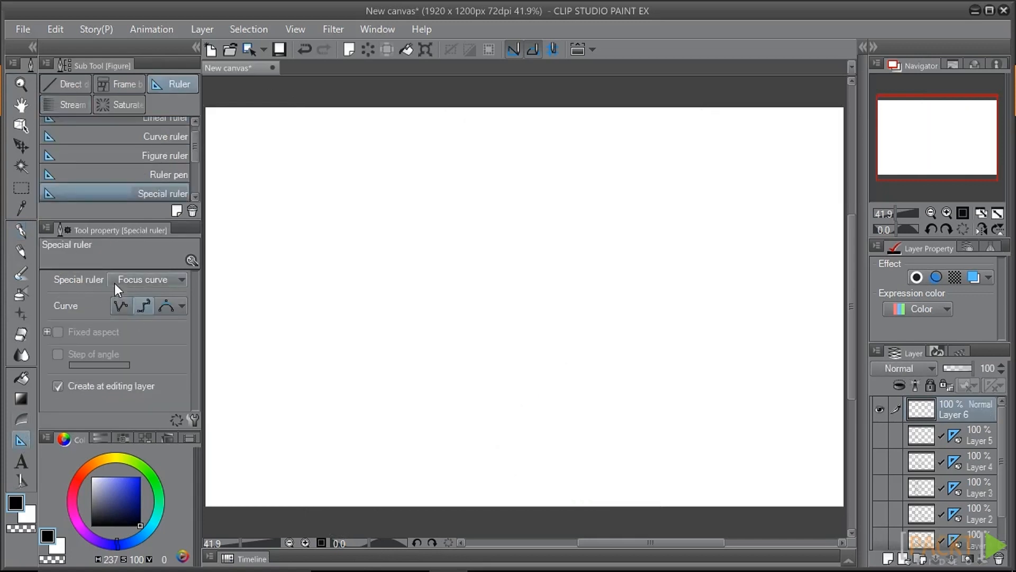
click(114, 282)
click(122, 376)
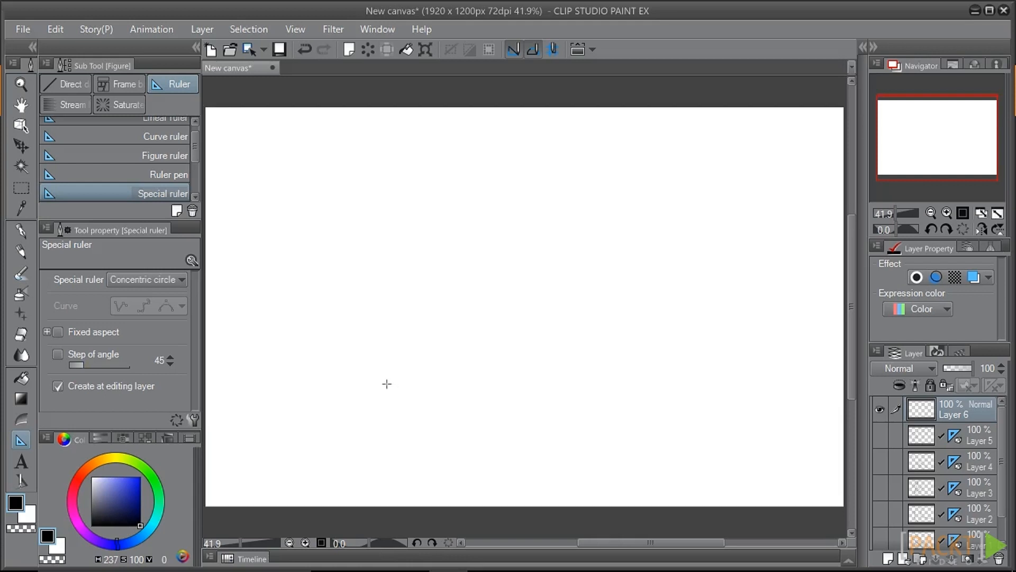
drag(379, 298, 427, 357)
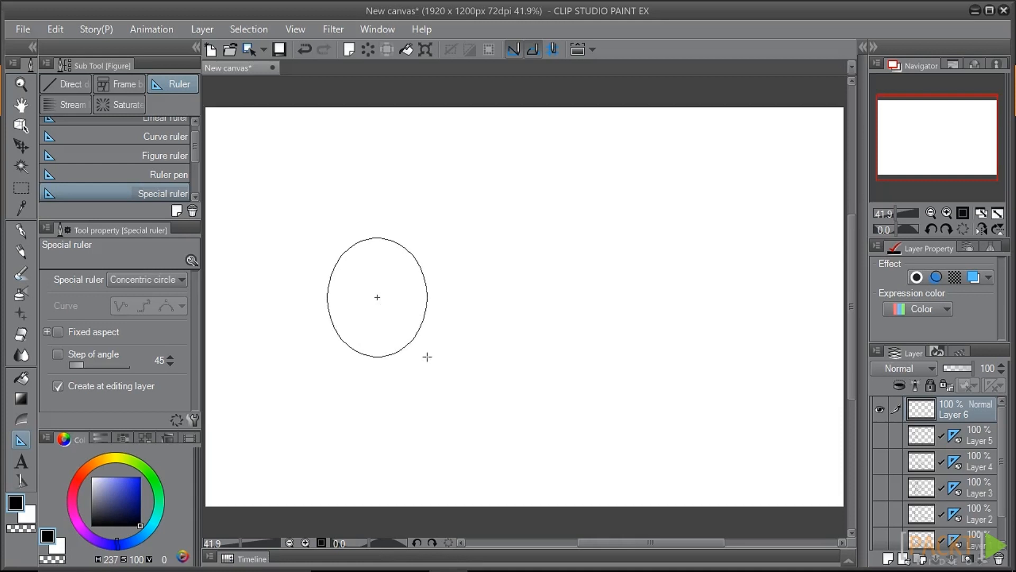
mouse_move(427, 357)
mouse_down()
mouse_move(420, 347)
mouse_move(427, 354)
mouse_up()
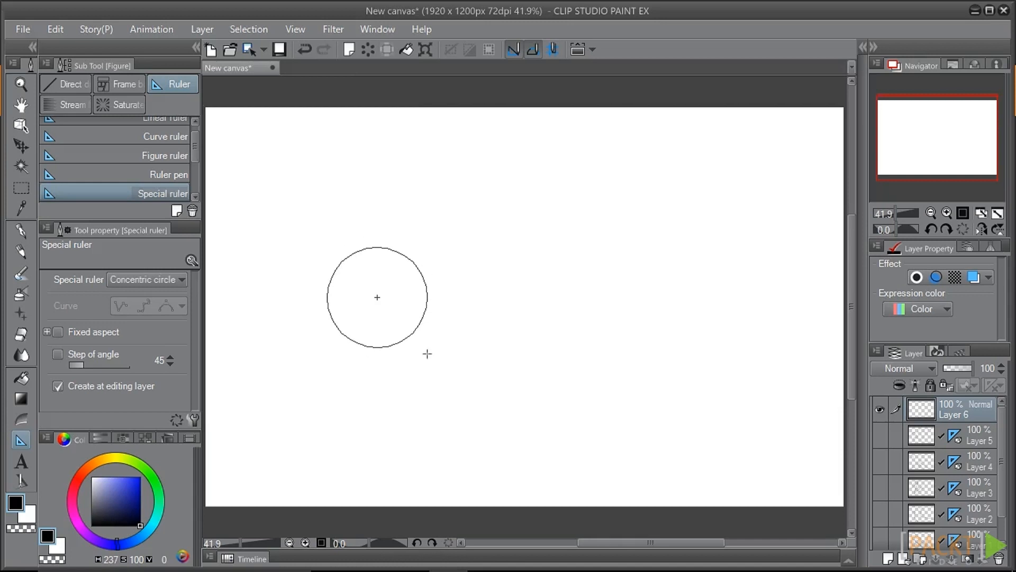
drag(427, 354, 427, 350)
click(420, 358)
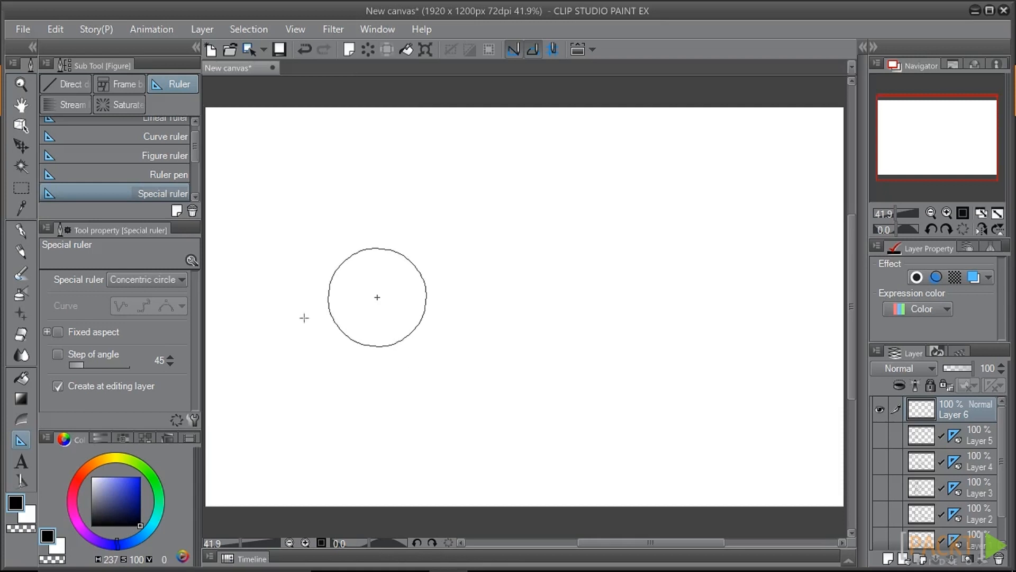
Ink three rings of different sizes, snapped to the concentric circle ruler, with the Expressive (Flyland) brush.
click(21, 232)
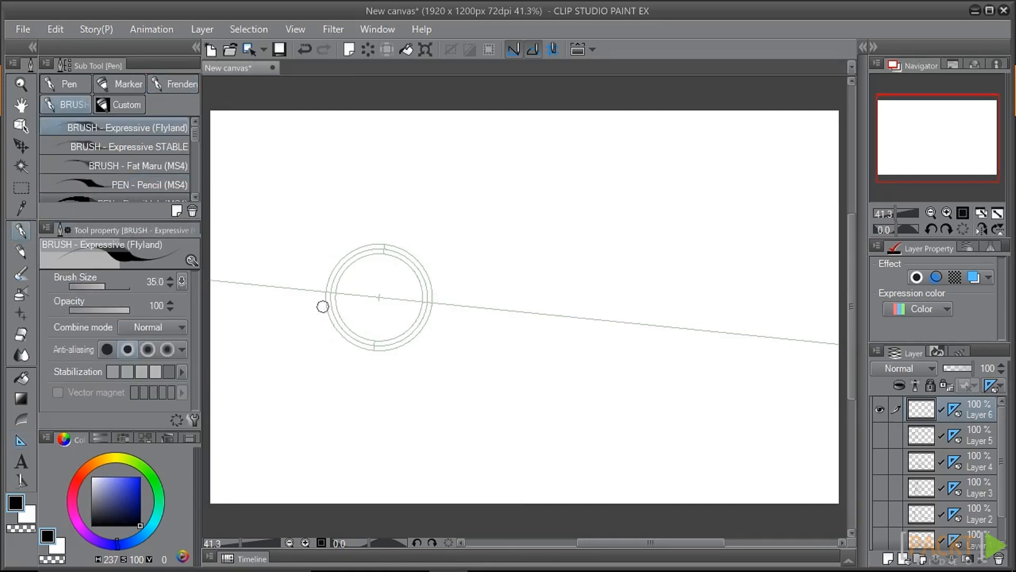
mouse_move(312, 287)
mouse_down()
mouse_move(337, 249)
mouse_move(345, 356)
mouse_move(312, 287)
mouse_up()
mouse_move(341, 175)
mouse_down()
mouse_move(447, 406)
mouse_move(349, 173)
mouse_up()
mouse_move(372, 311)
mouse_down()
mouse_move(394, 290)
mouse_move(369, 319)
mouse_up()
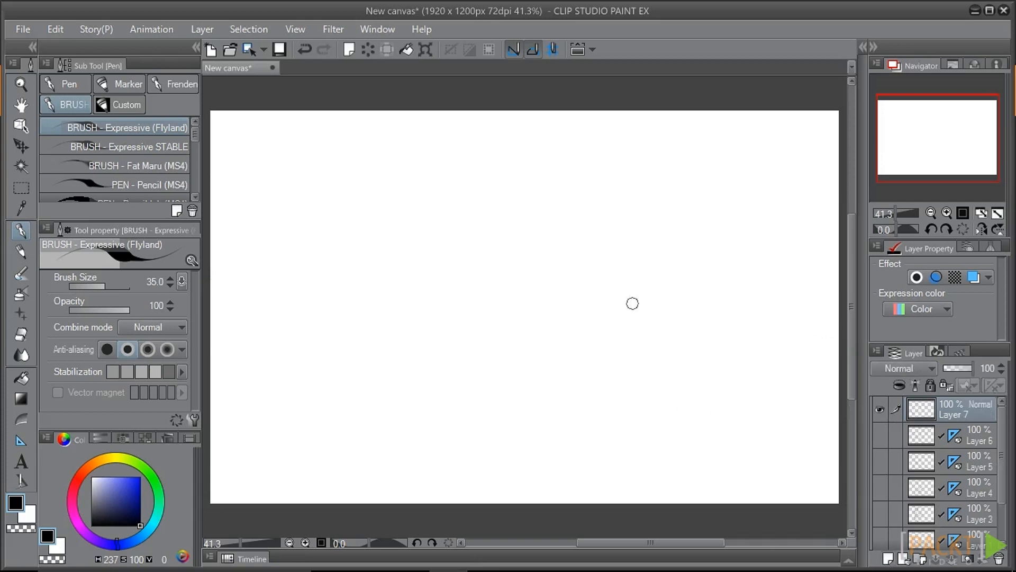
Set the special ruler to Guide and place a vertical and a horizontal guide on Layer 7.
click(22, 437)
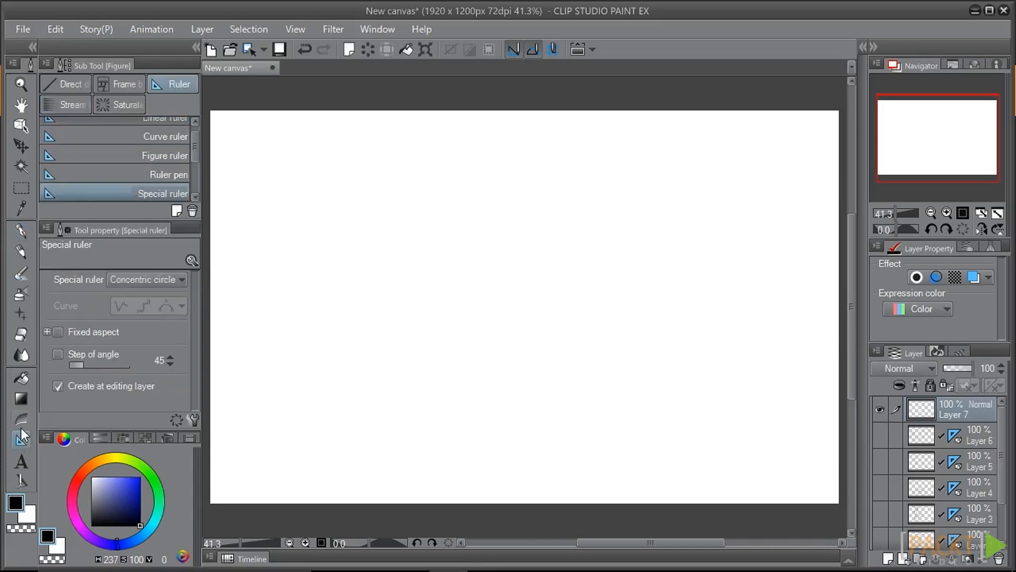
click(114, 280)
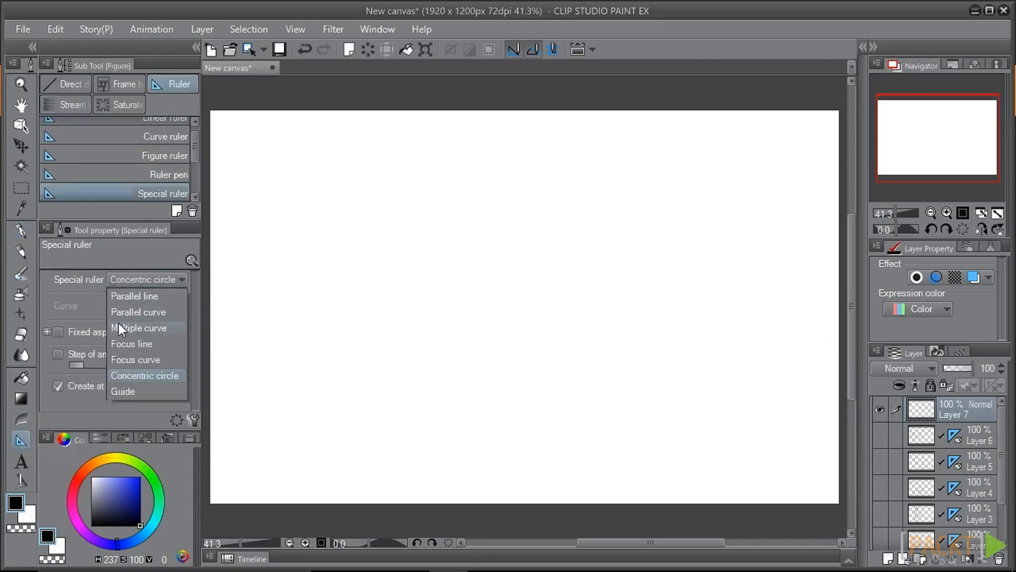
click(121, 392)
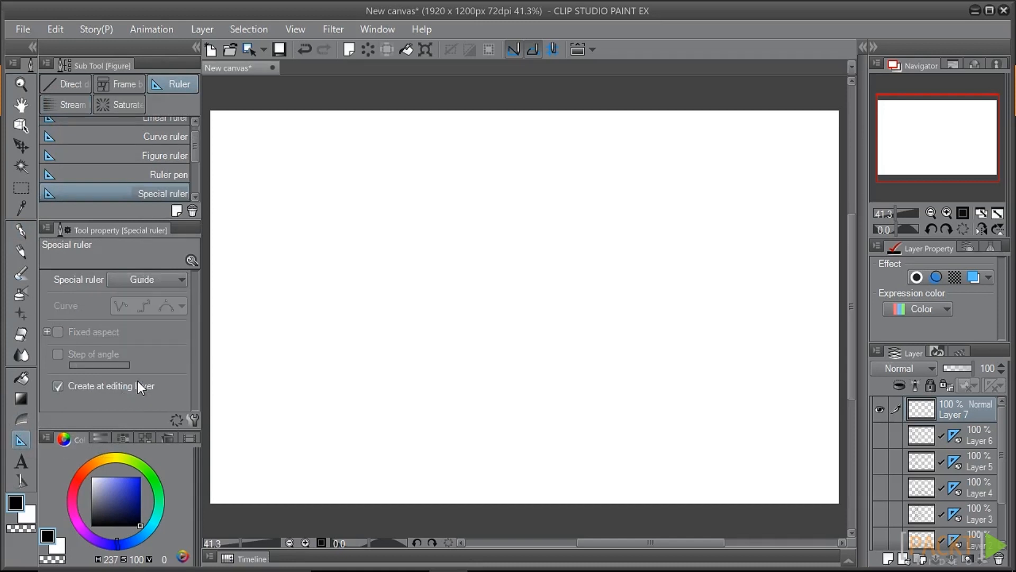
drag(317, 268, 324, 493)
drag(240, 353, 512, 353)
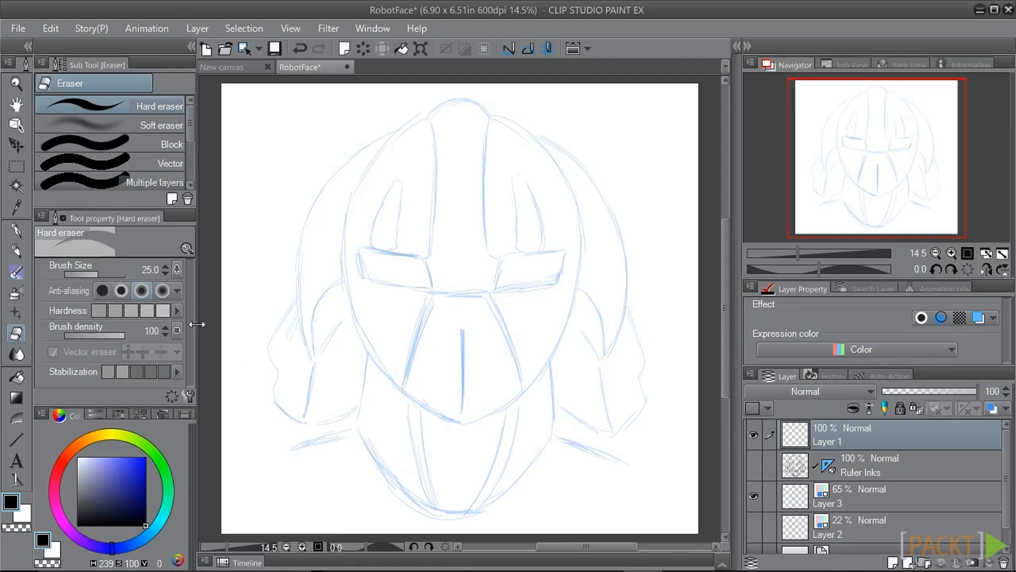
Place a vertical symmetrical ruler with 2 lines down the centre of the robot face on Layer 1.
click(17, 439)
click(165, 83)
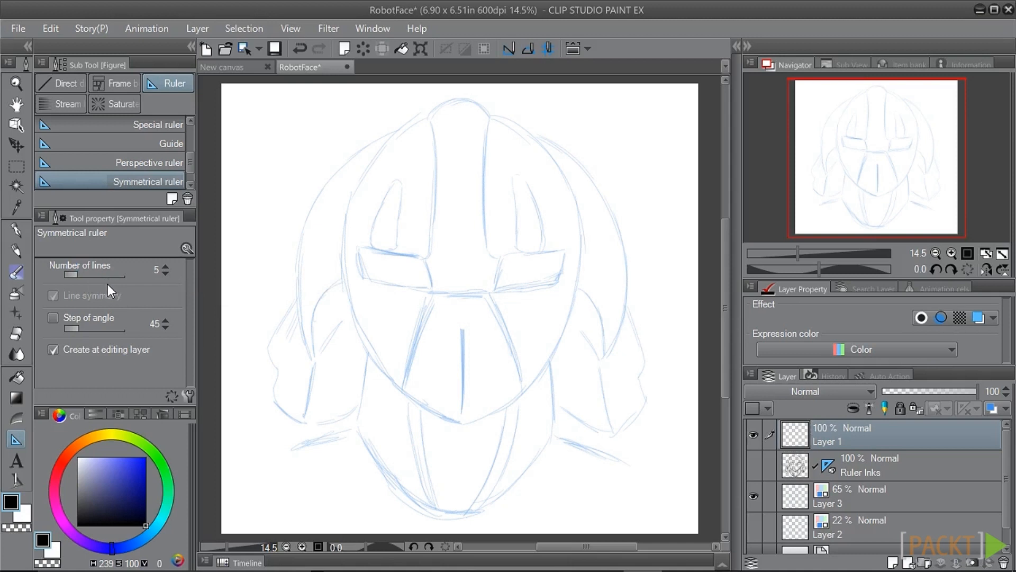
click(167, 273)
click(167, 272)
click(167, 272)
drag(463, 423, 464, 377)
drag(463, 377, 462, 363)
drag(462, 363, 448, 195)
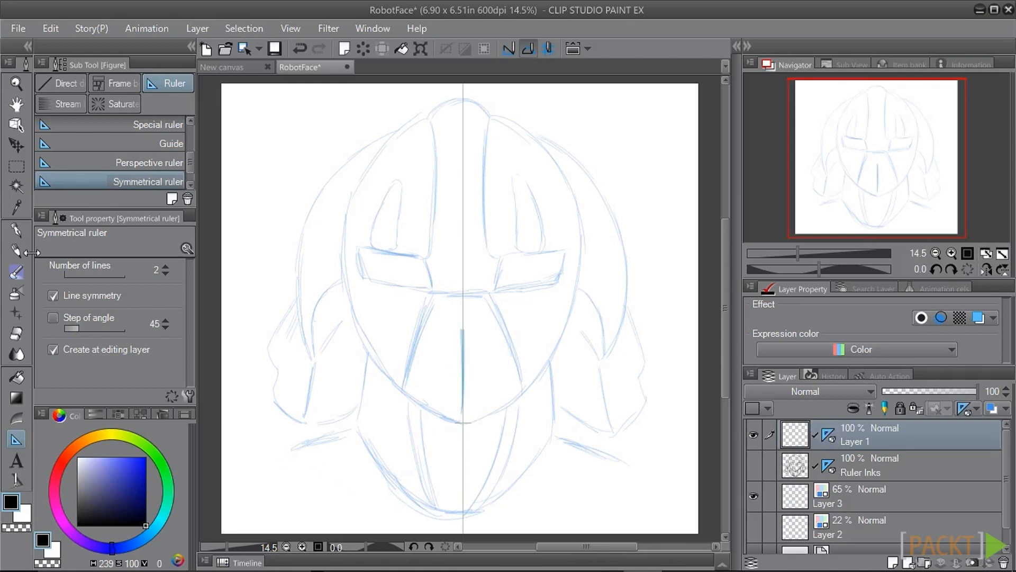
Ink the slot shape above the eye and the nose's upper edge with the Expressive (Flyland) brush, mirrored by the symmetrical ruler.
click(20, 229)
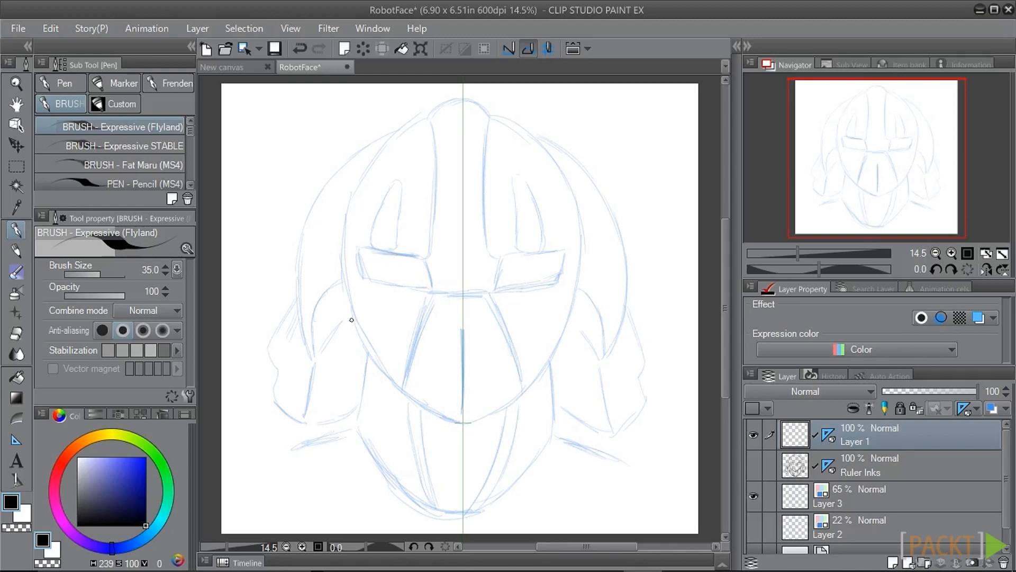
mouse_move(393, 187)
mouse_down()
mouse_move(391, 252)
mouse_move(371, 248)
mouse_move(391, 191)
mouse_up()
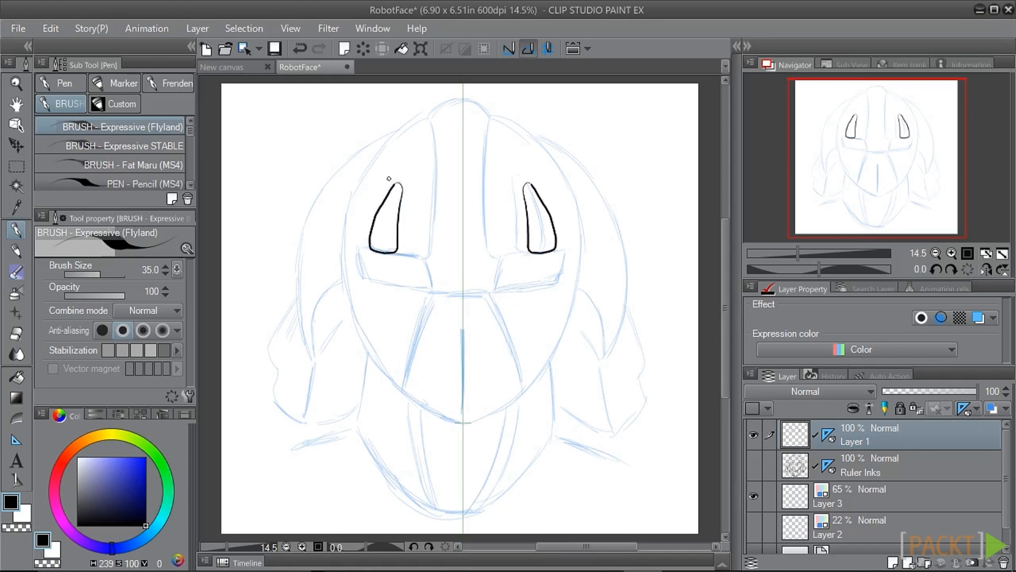
drag(431, 293, 463, 294)
Place a symmetrical ruler with 8 lines near the centre of Layer 1 on the blank New canvas document.
click(206, 67)
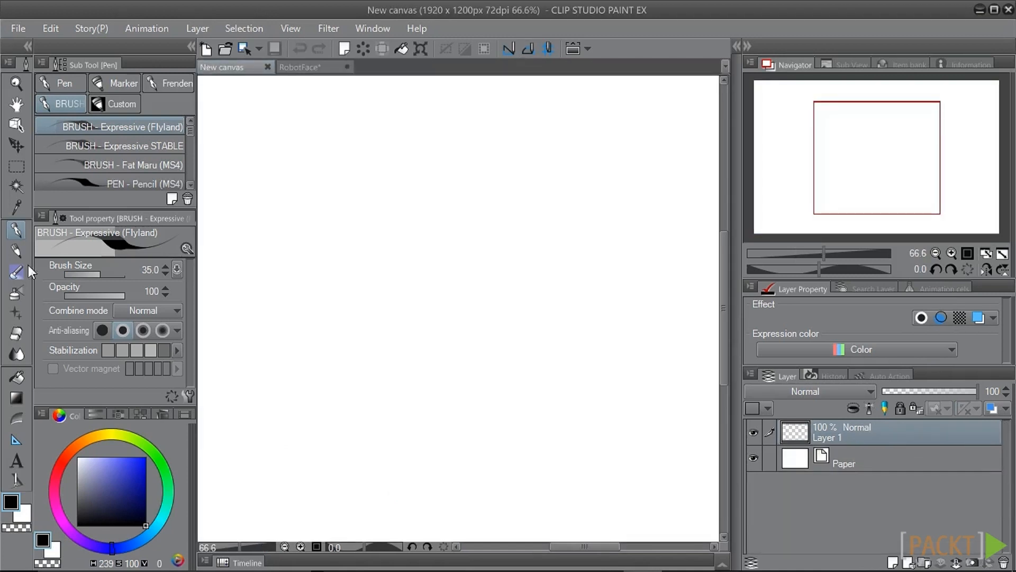
click(16, 440)
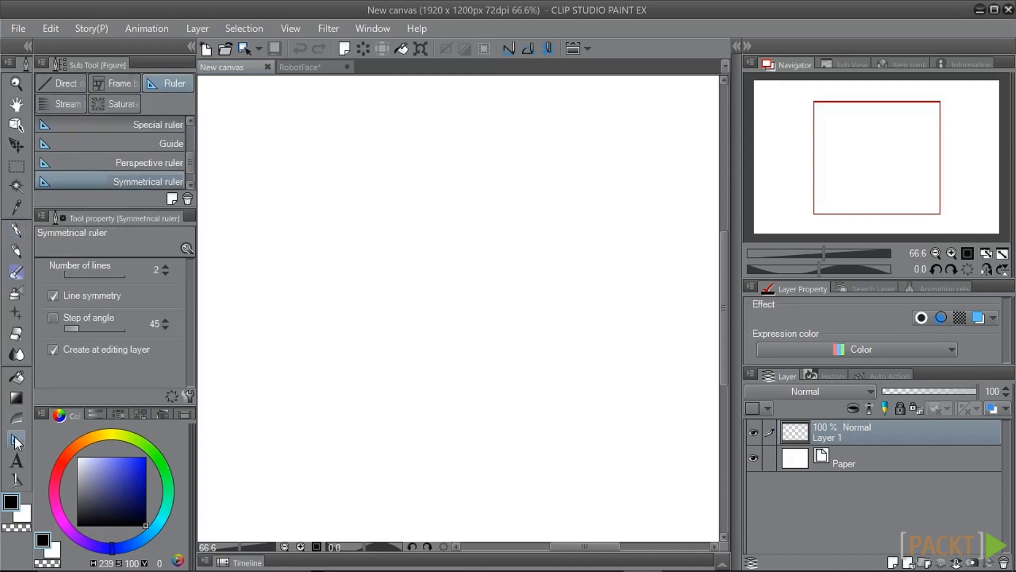
click(165, 266)
click(164, 267)
drag(445, 281, 434, 152)
scroll(420, 349, down, 1)
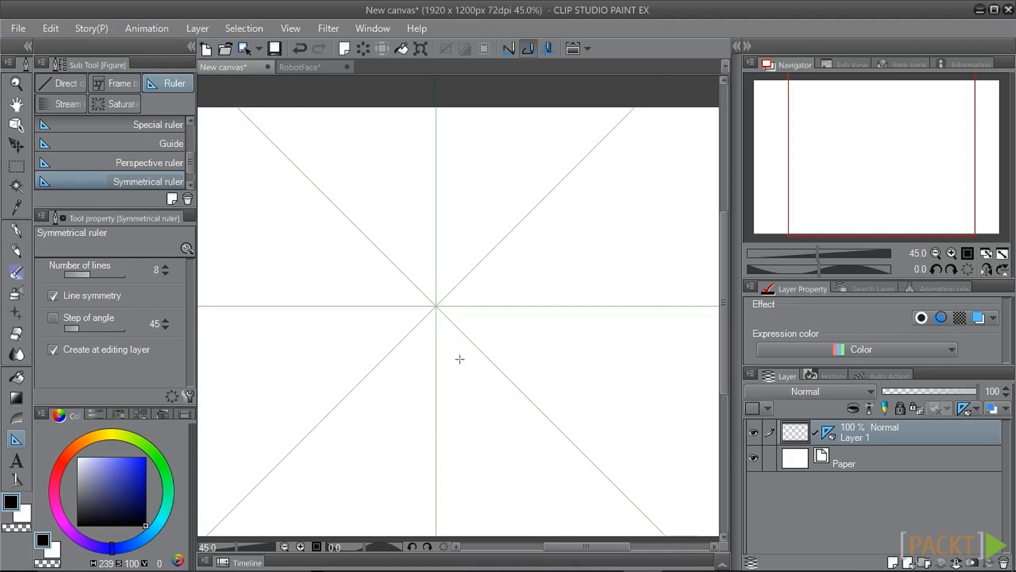
Ink a mandala of loops, scalloped petals, a small centre ring and a coiled band with the Expressive (Flyland) brush, mirrored by the symmetrical ruler.
click(15, 231)
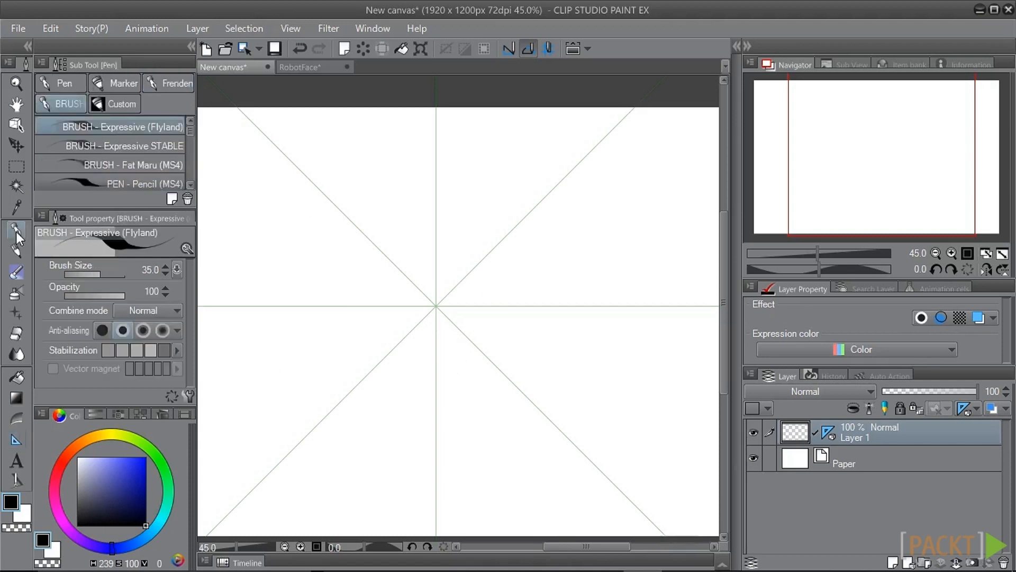
mouse_move(432, 174)
mouse_down()
mouse_move(396, 166)
mouse_move(331, 204)
mouse_up()
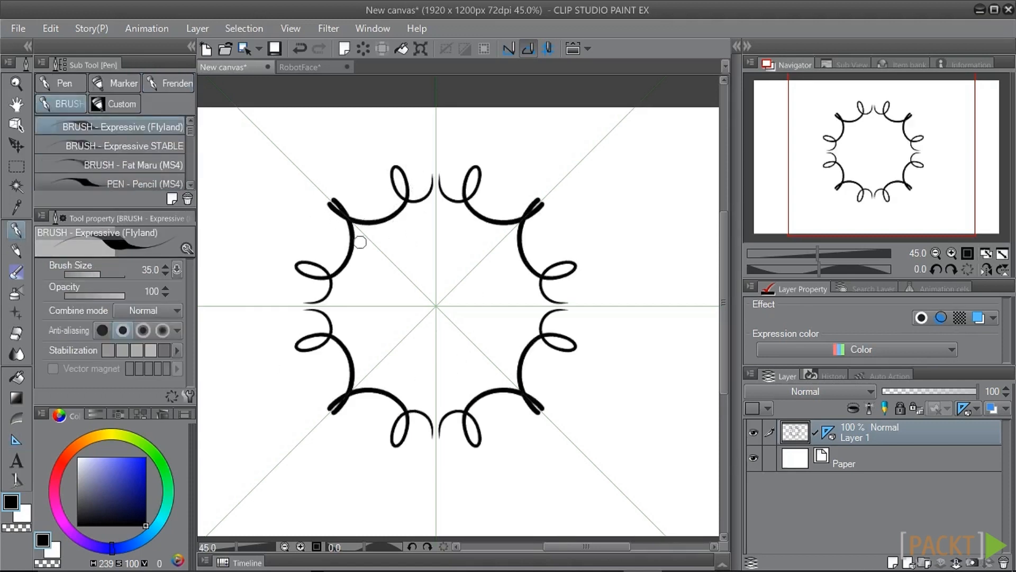
mouse_move(382, 304)
mouse_down()
mouse_move(379, 273)
mouse_move(395, 253)
mouse_up()
drag(432, 290, 418, 306)
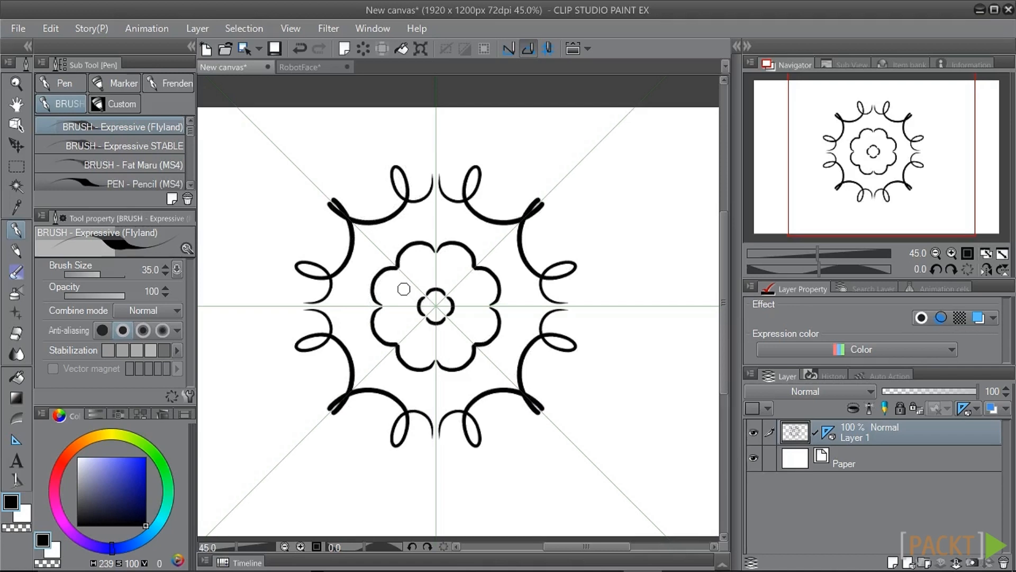
mouse_move(318, 198)
mouse_down()
mouse_move(347, 129)
mouse_move(405, 123)
mouse_move(433, 138)
mouse_up()
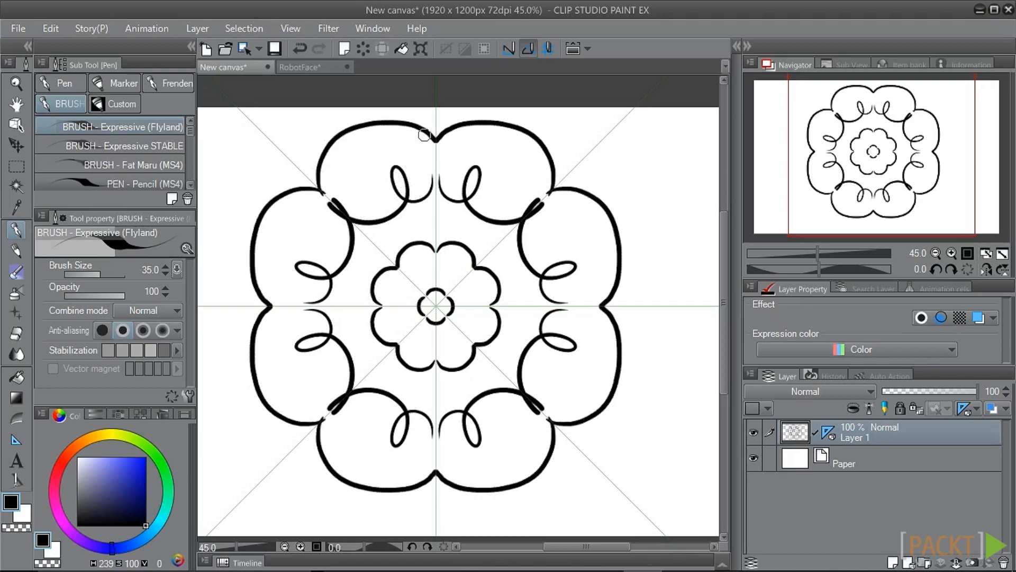
drag(431, 394, 376, 360)
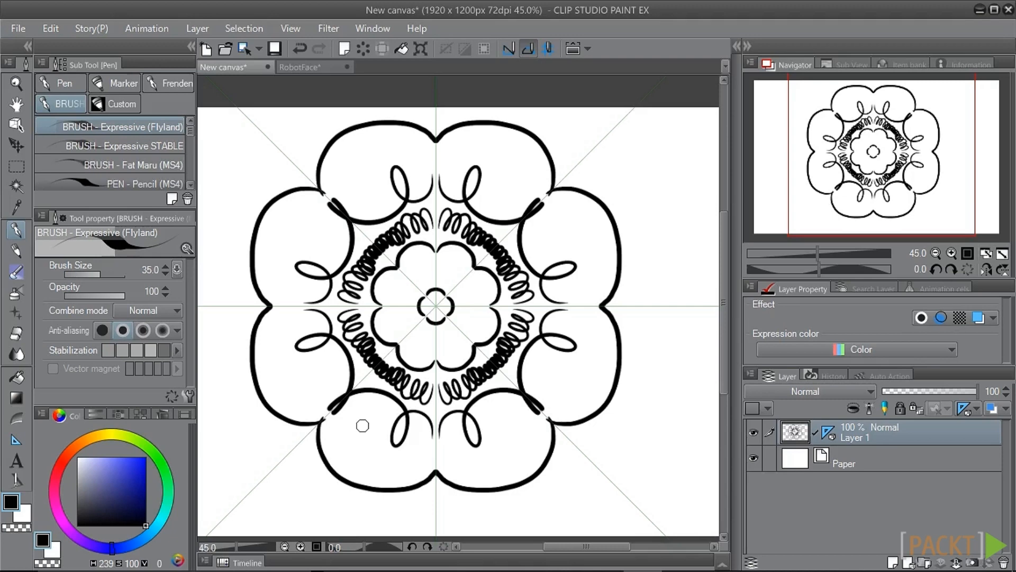
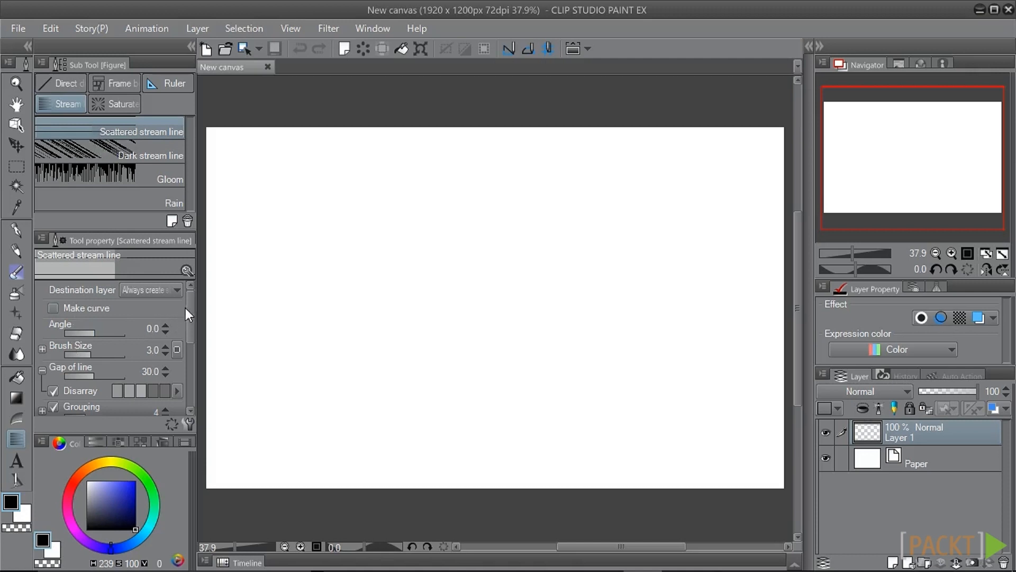
Examine the Scattered stream line settings for brush size, gap of line, grouping, length and reference position.
mouse_move(189, 307)
mouse_down()
mouse_move(193, 374)
mouse_move(188, 300)
mouse_up()
click(46, 352)
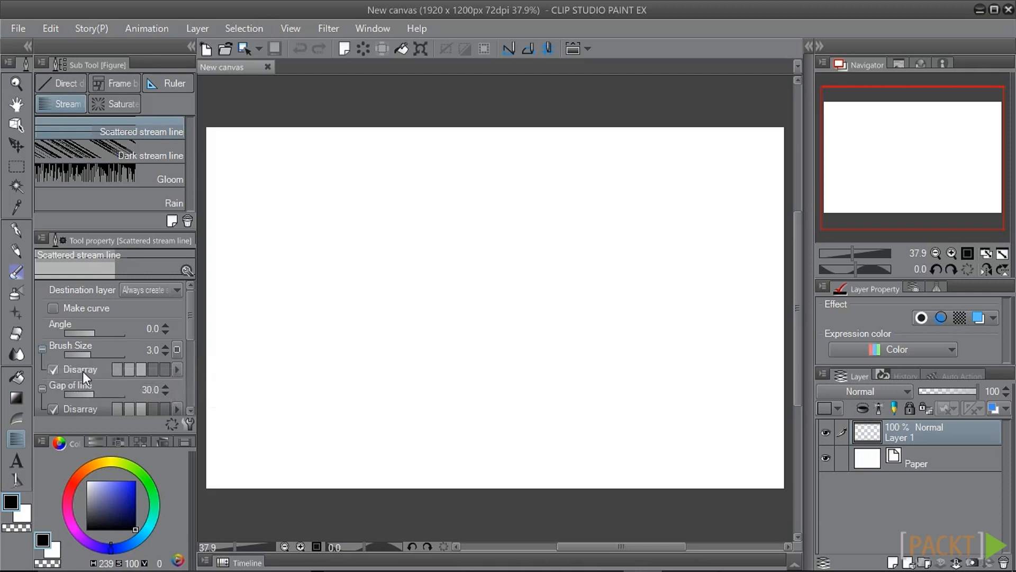
click(41, 349)
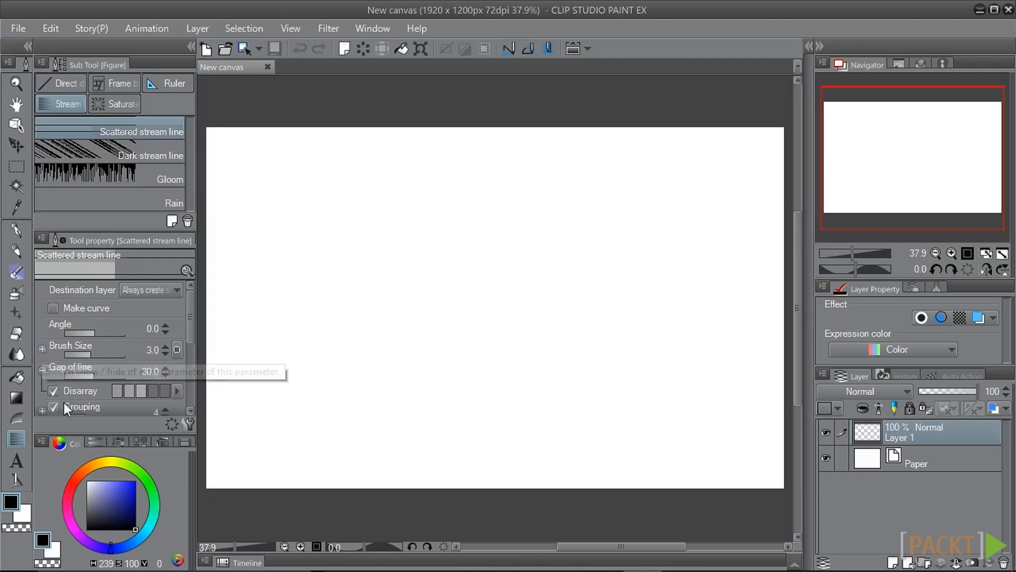
drag(191, 316, 191, 339)
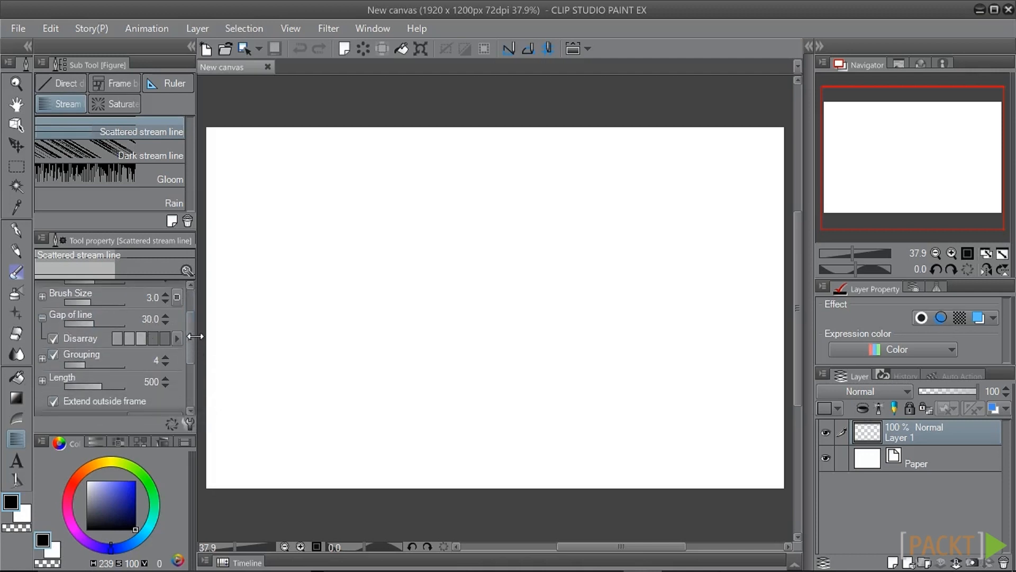
drag(191, 339, 190, 350)
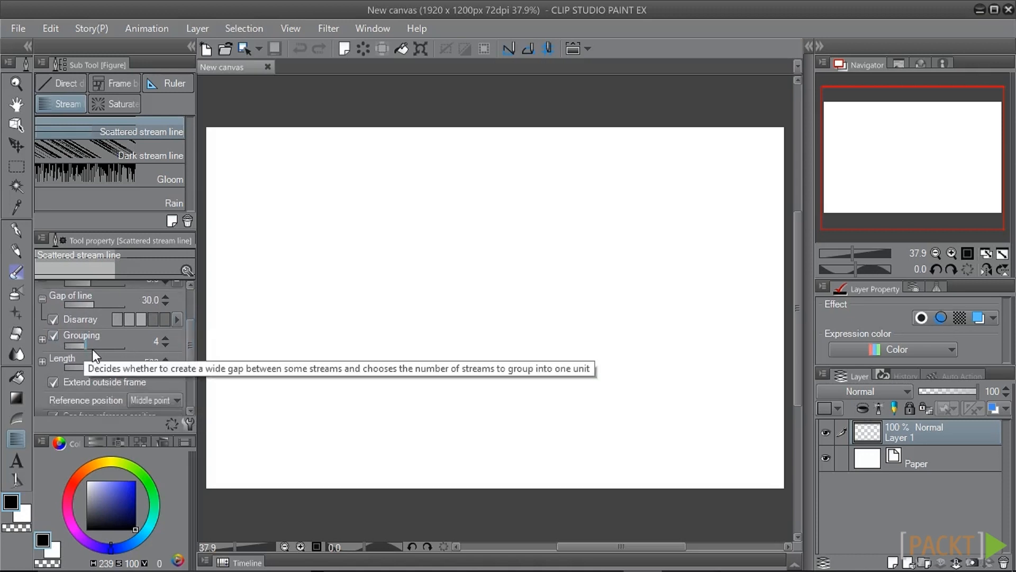
drag(184, 358, 183, 371)
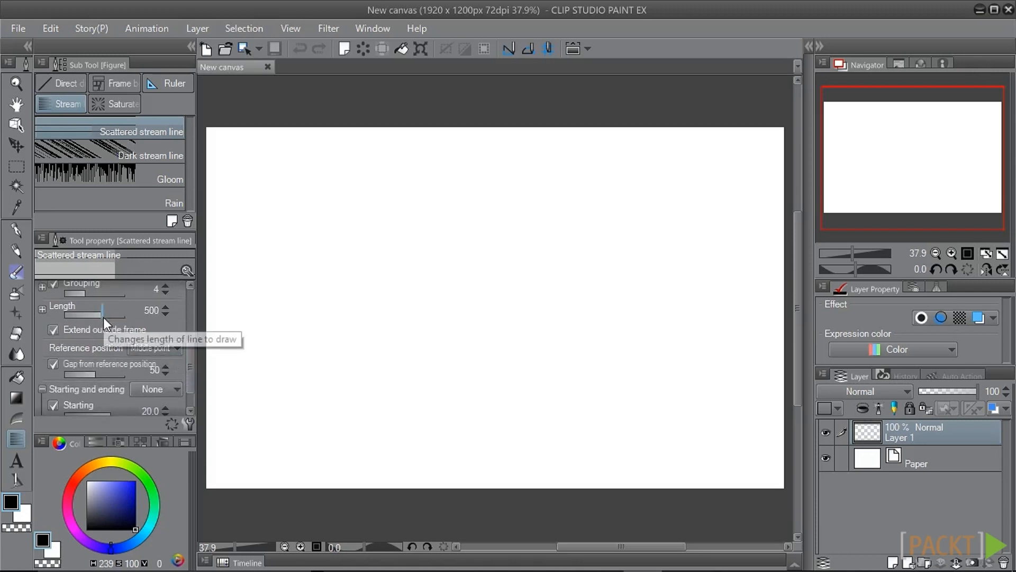
scroll(170, 356, down, 1)
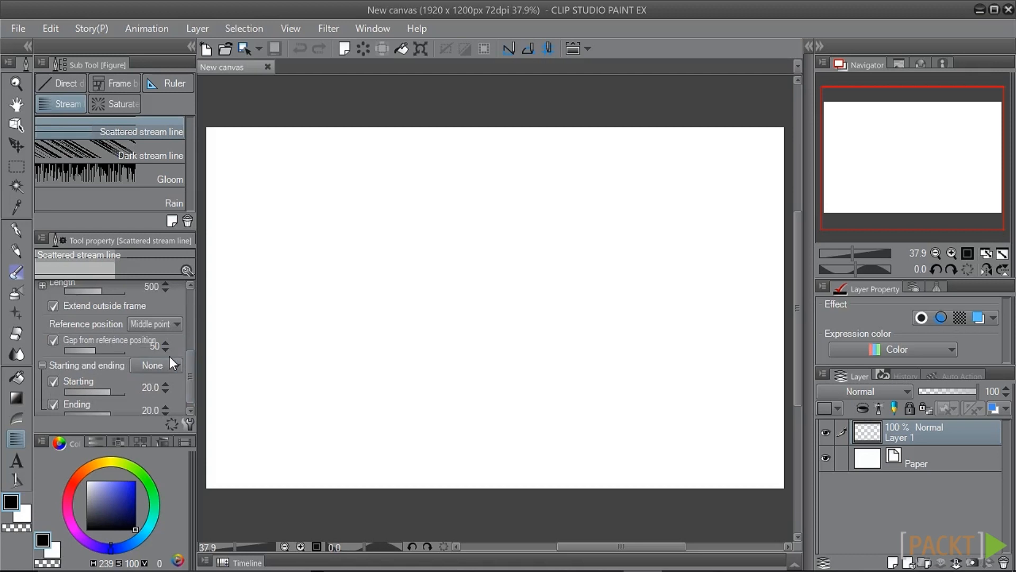
Set the reference position to Starting point and draw scattered stream lines along a diagonal descending across the middle of the canvas.
click(140, 325)
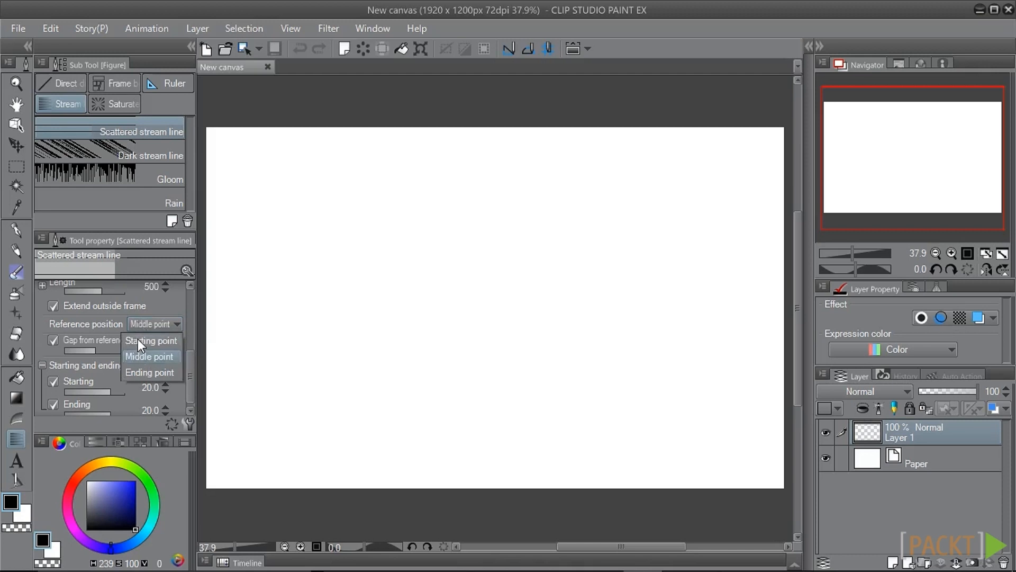
click(138, 340)
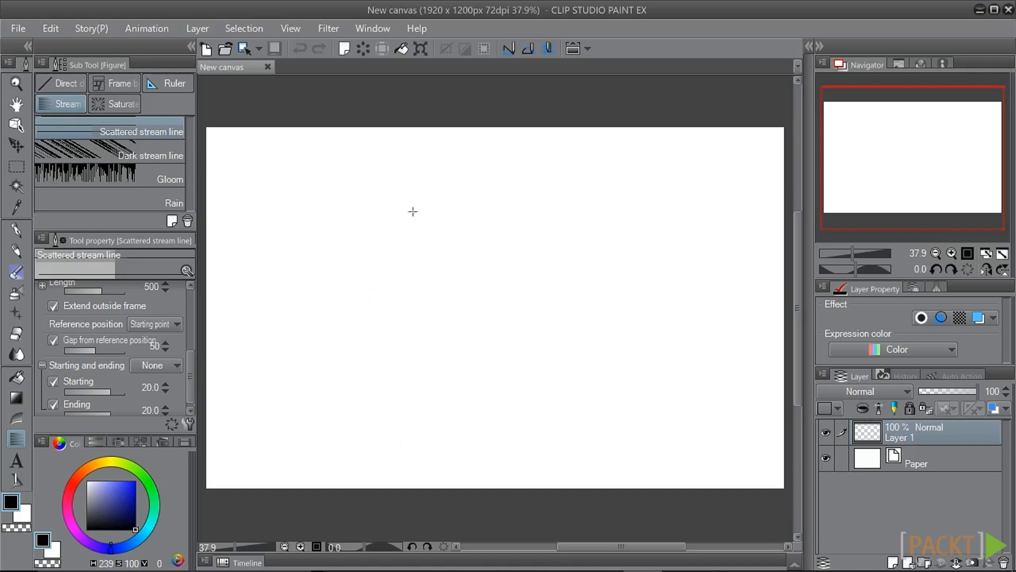
drag(333, 225, 550, 414)
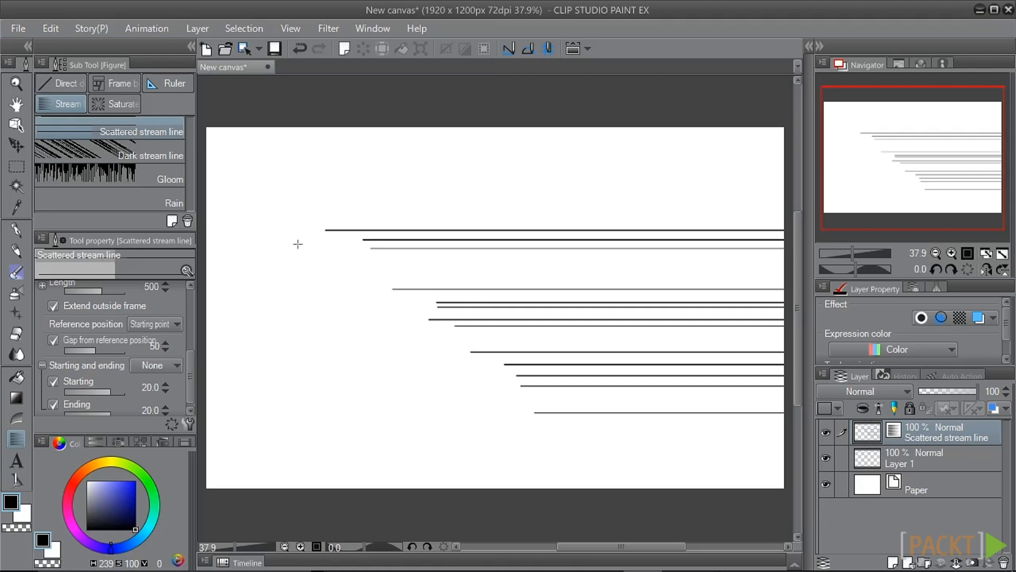
Select the scattered stream lines with the Object sub tool and rotate their direction to an angle of -70.4.
click(16, 125)
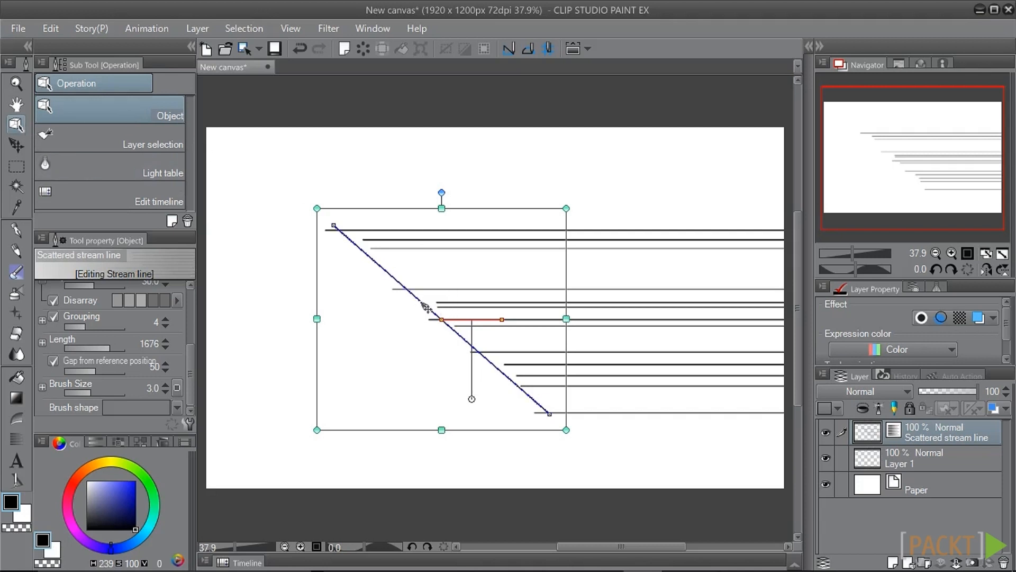
mouse_move(190, 371)
mouse_down()
mouse_move(197, 324)
mouse_move(188, 351)
mouse_up()
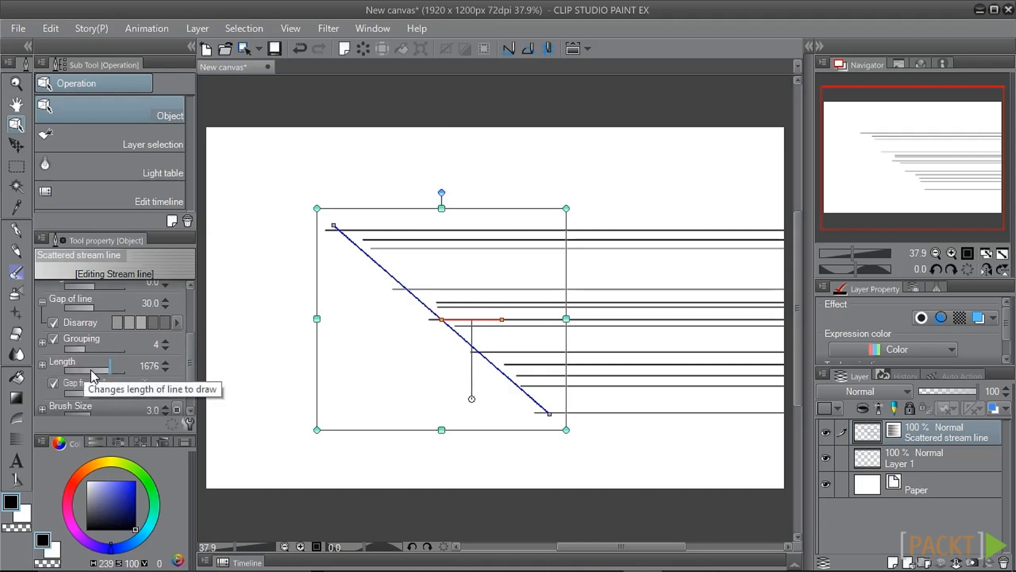
drag(95, 369, 201, 328)
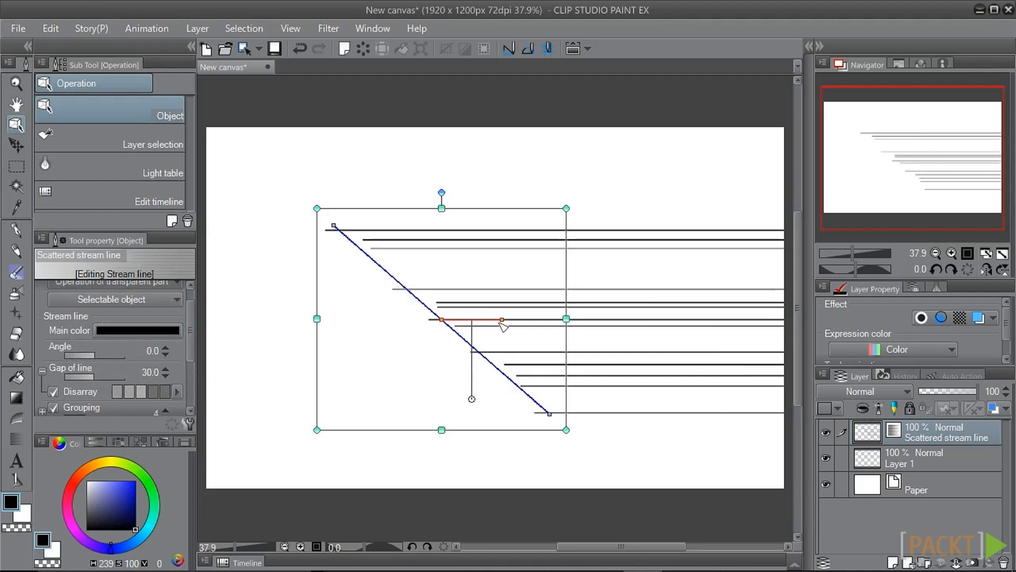
drag(502, 320, 465, 256)
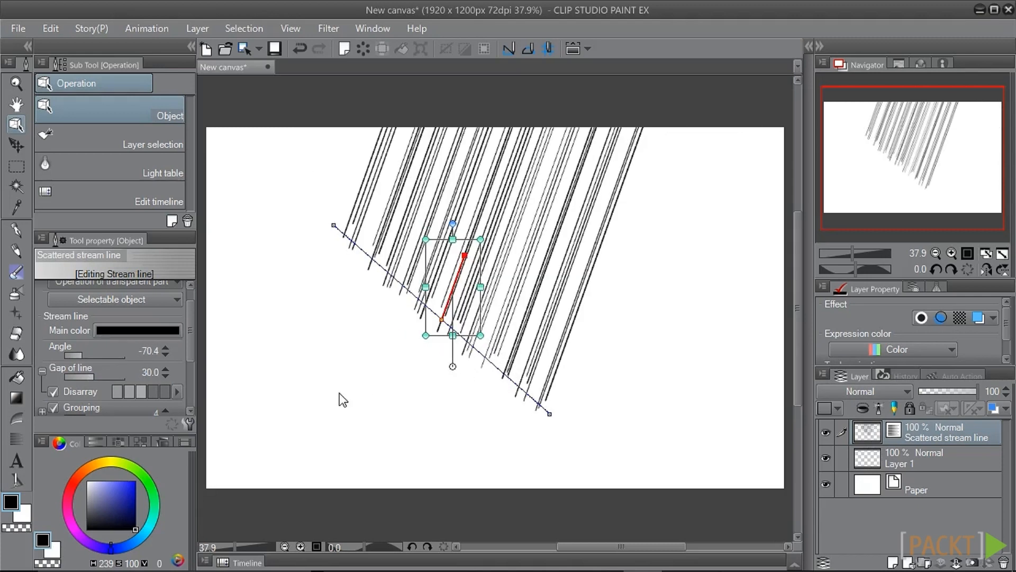
Apply the Brush Size starting and ending effect to the scattered stream lines in the detailed sub tool settings.
drag(192, 329, 192, 348)
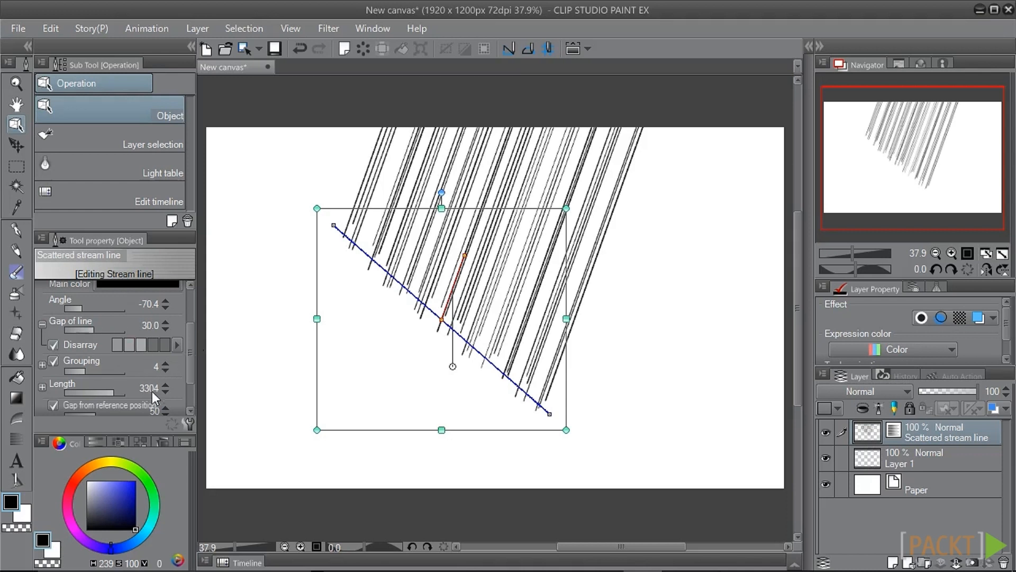
click(191, 427)
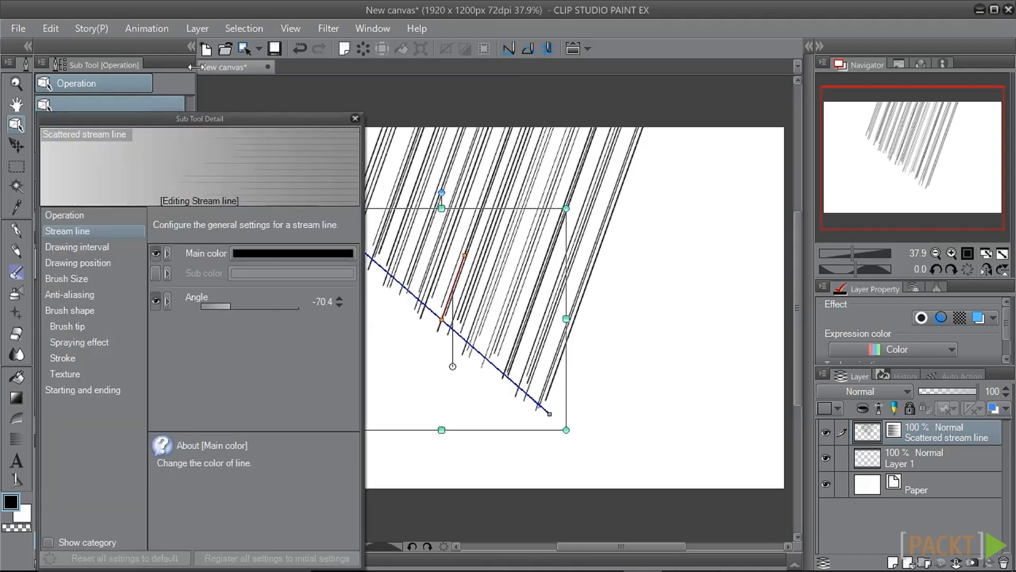
click(56, 396)
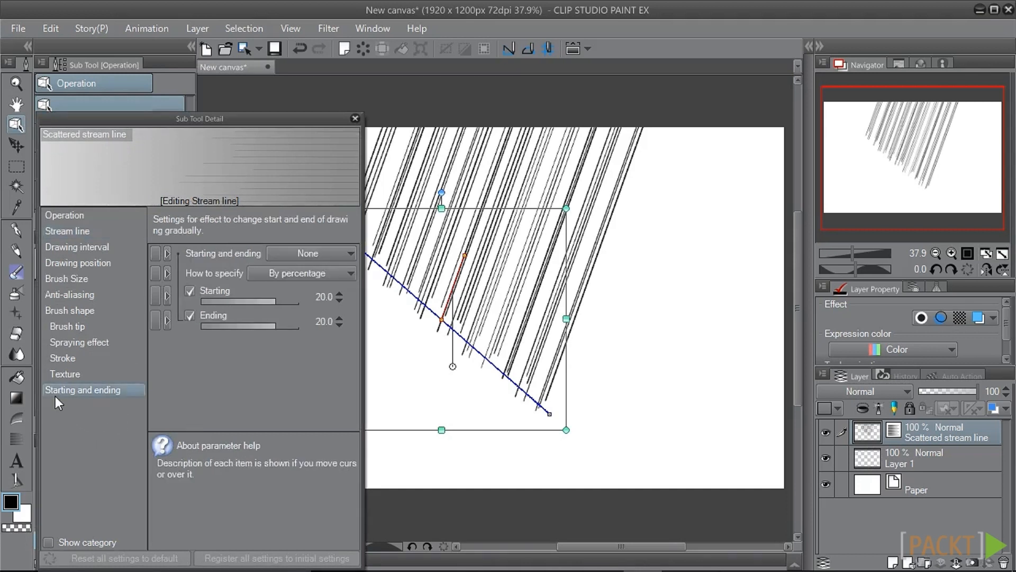
click(291, 252)
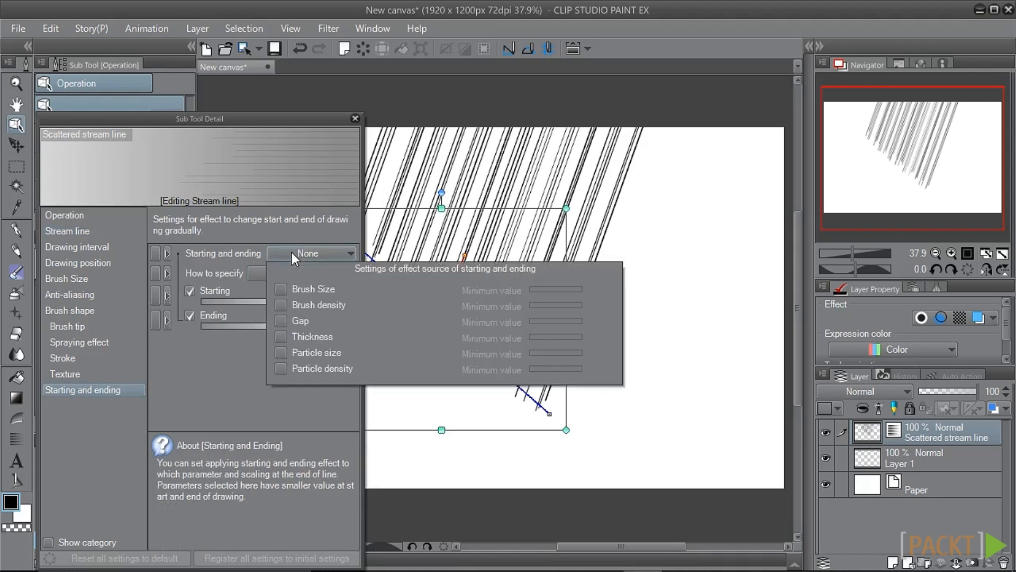
click(279, 289)
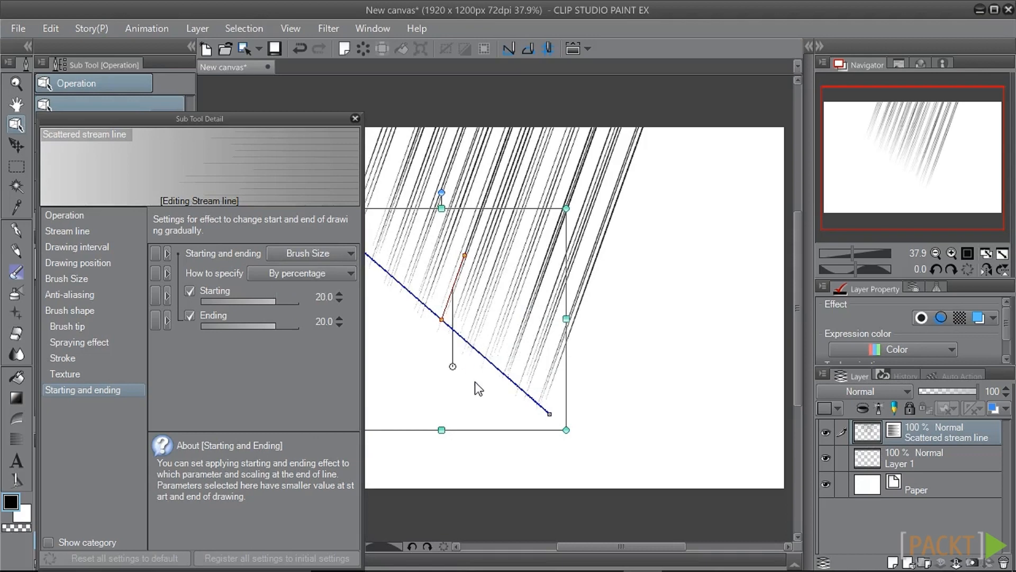
click(354, 118)
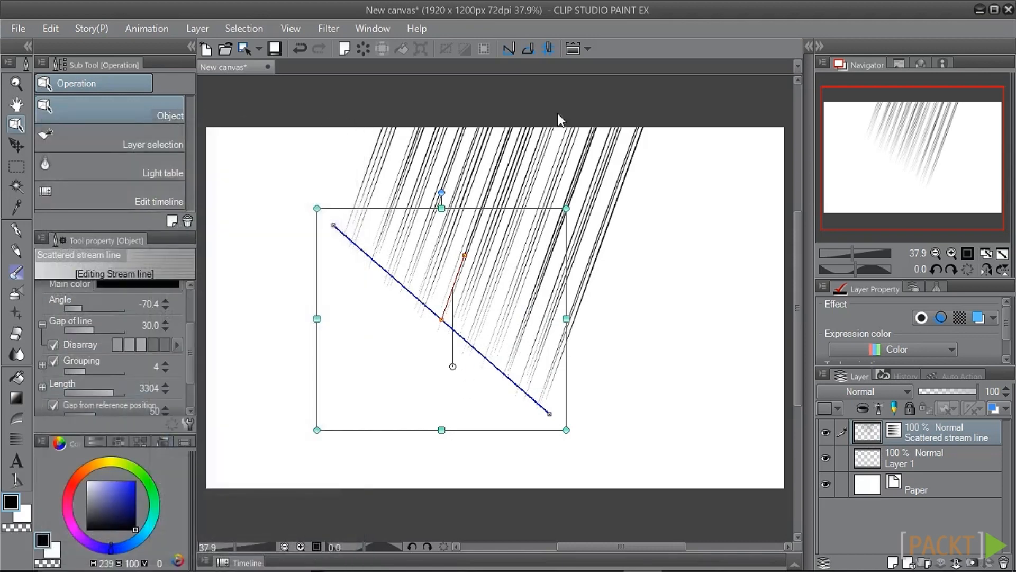
Hide the Scattered stream line layer and draw Dark stream lines along a four-point U-shaped curve across the canvas.
click(826, 433)
click(17, 438)
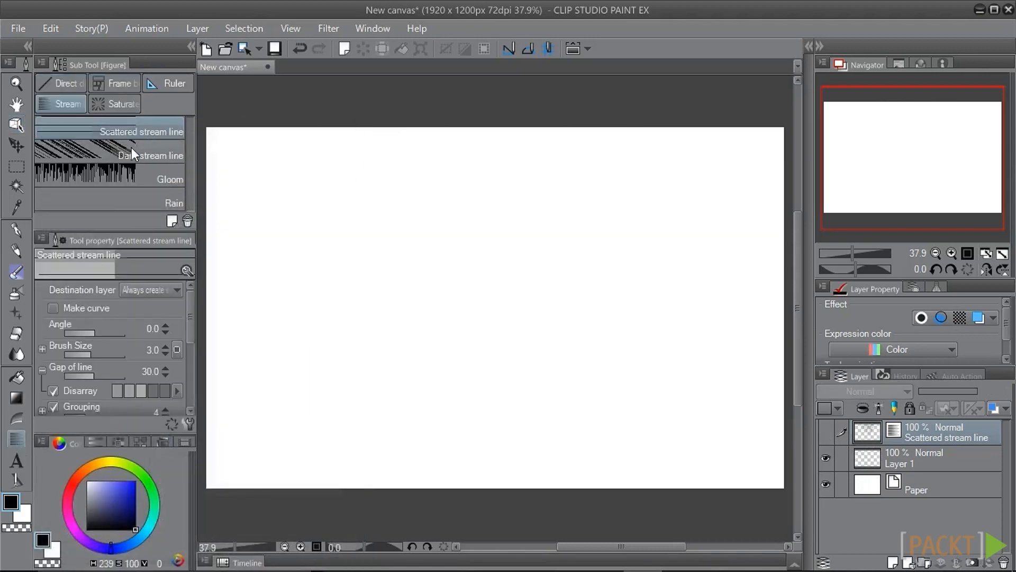
click(131, 149)
mouse_move(189, 306)
mouse_down()
mouse_move(191, 322)
mouse_move(191, 304)
mouse_up()
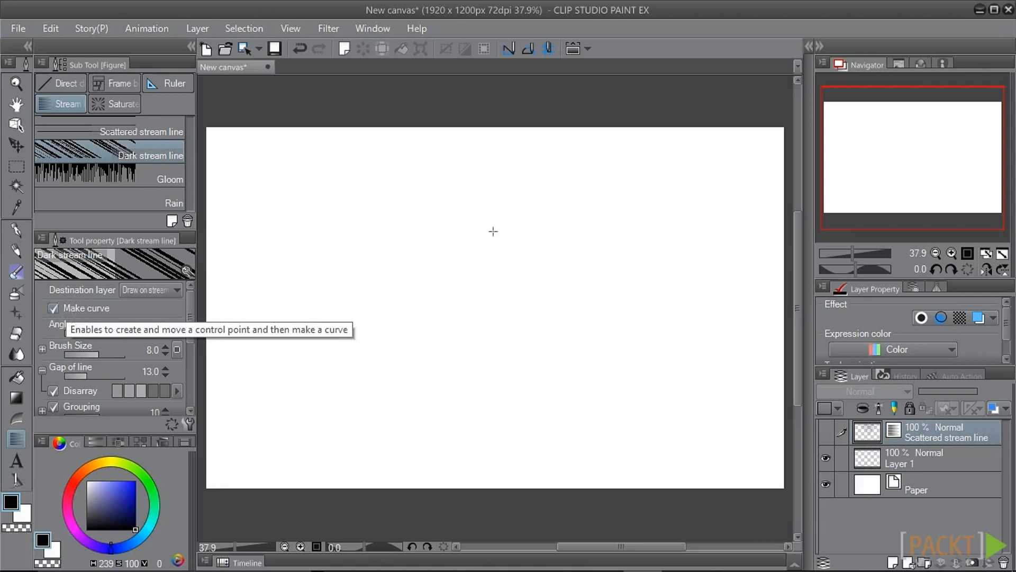
click(300, 207)
click(361, 324)
click(562, 324)
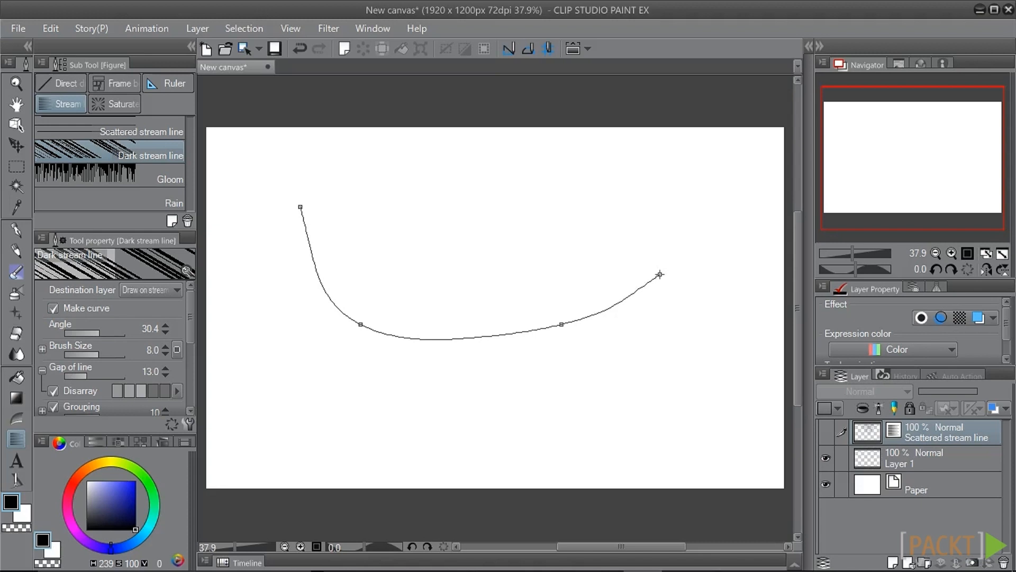
double_click(660, 274)
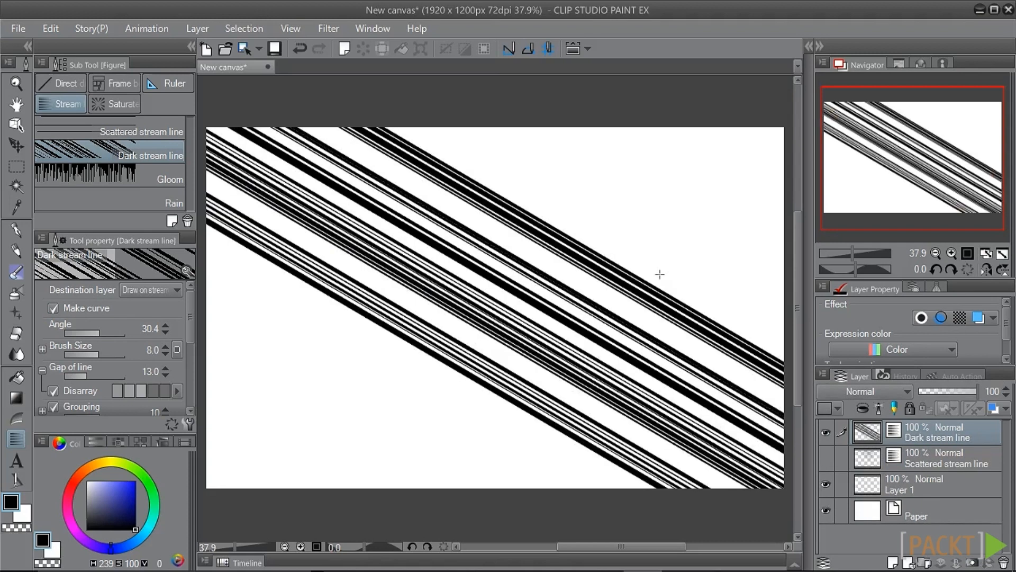
Select the dark stream lines with the Object sub tool and shorten their length to 913.
drag(189, 329, 190, 353)
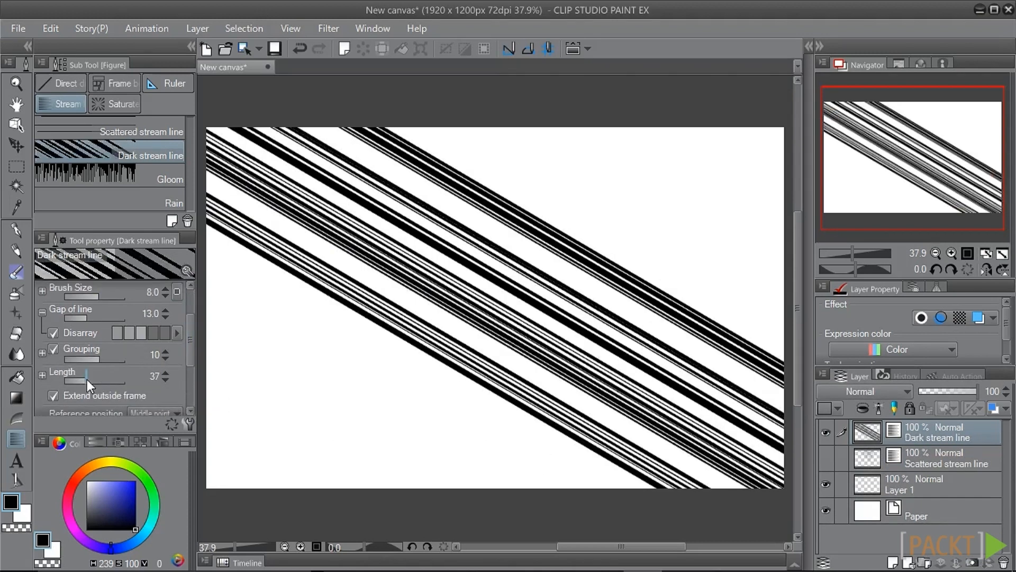
click(17, 124)
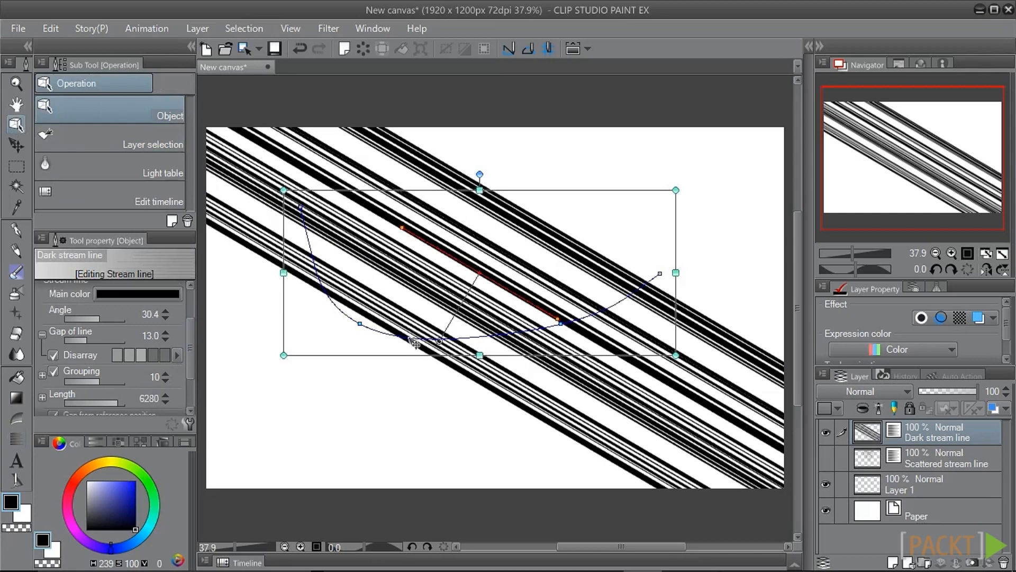
click(101, 402)
click(111, 404)
click(106, 401)
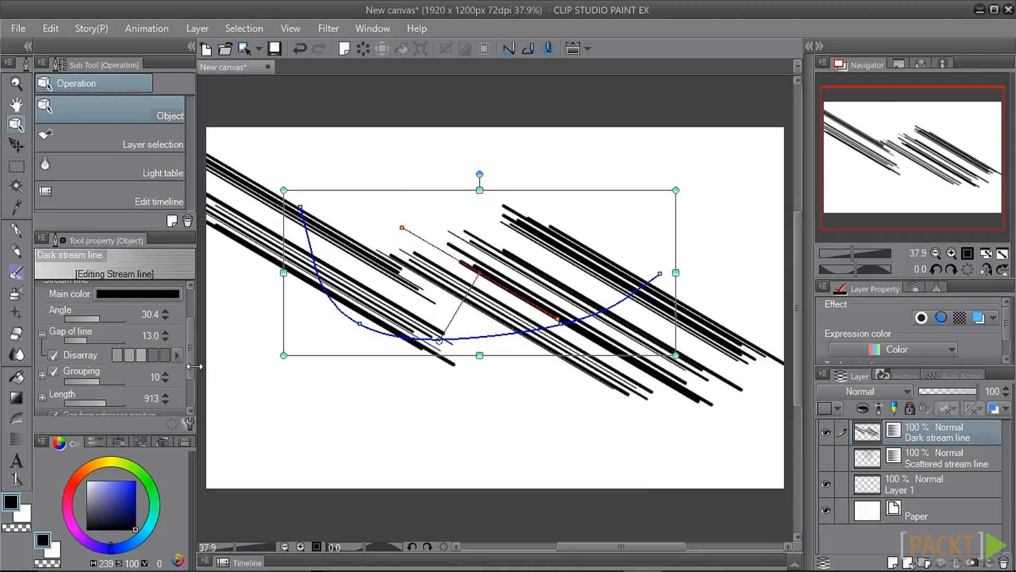
Set the dark stream lines' angle to 105.2 and reposition their direction control on the canvas.
mouse_move(190, 366)
mouse_down()
mouse_move(192, 332)
mouse_move(189, 351)
mouse_up()
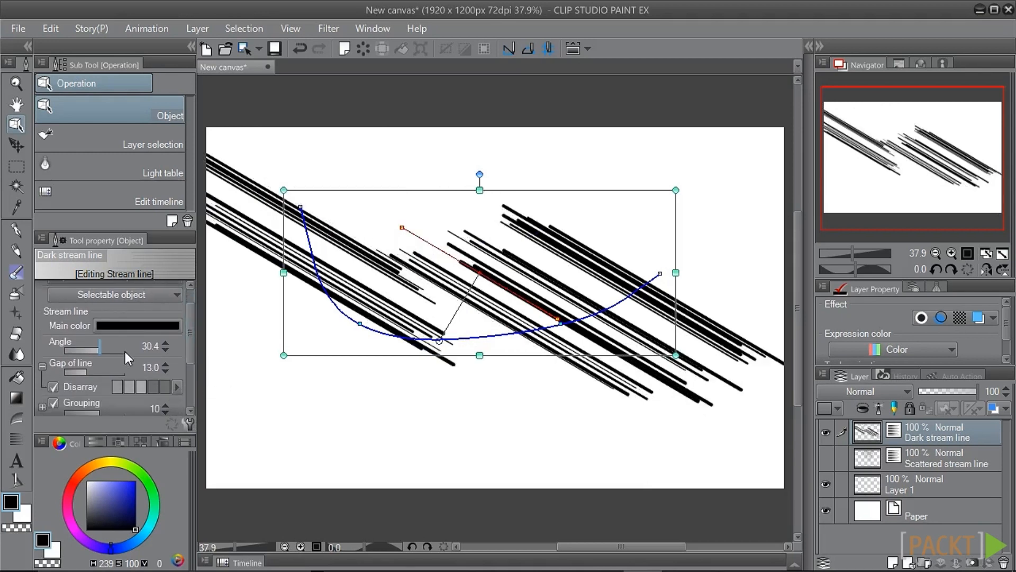
drag(97, 347, 113, 348)
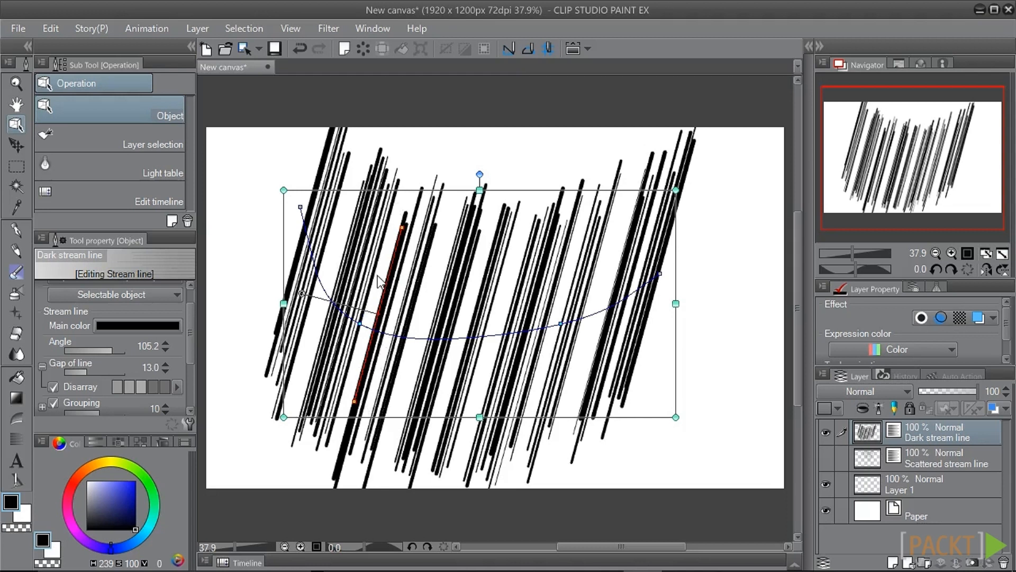
click(410, 340)
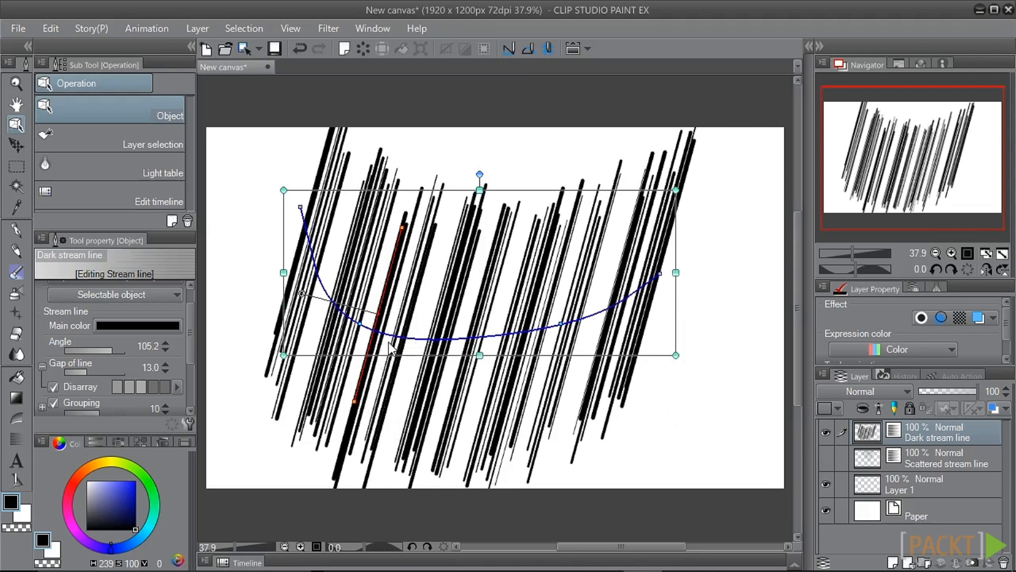
click(378, 316)
drag(379, 316, 427, 326)
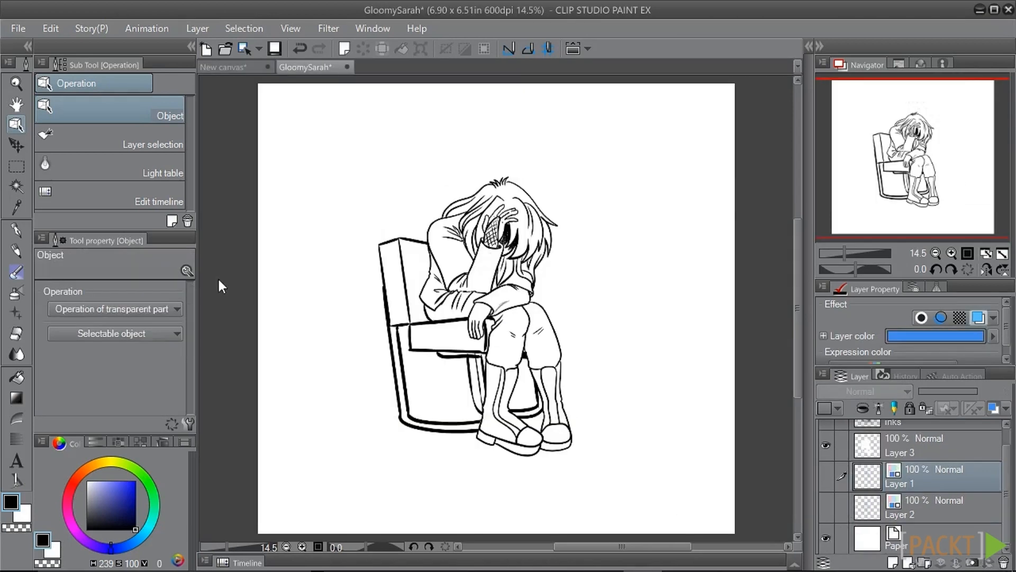
Choose the Gloom stream line sub tool for the GloomySarah drawing and go through its settings.
click(15, 439)
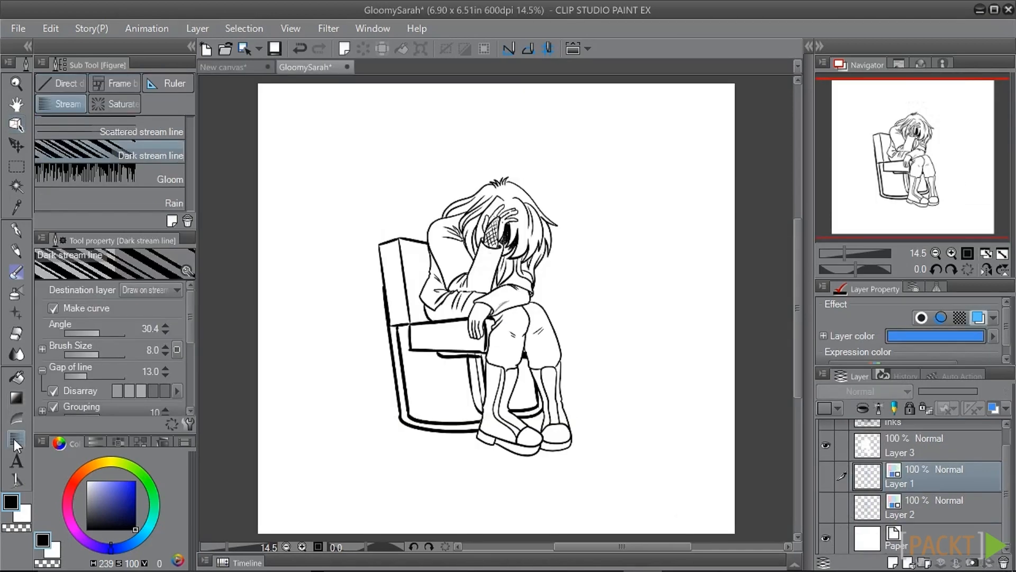
click(81, 179)
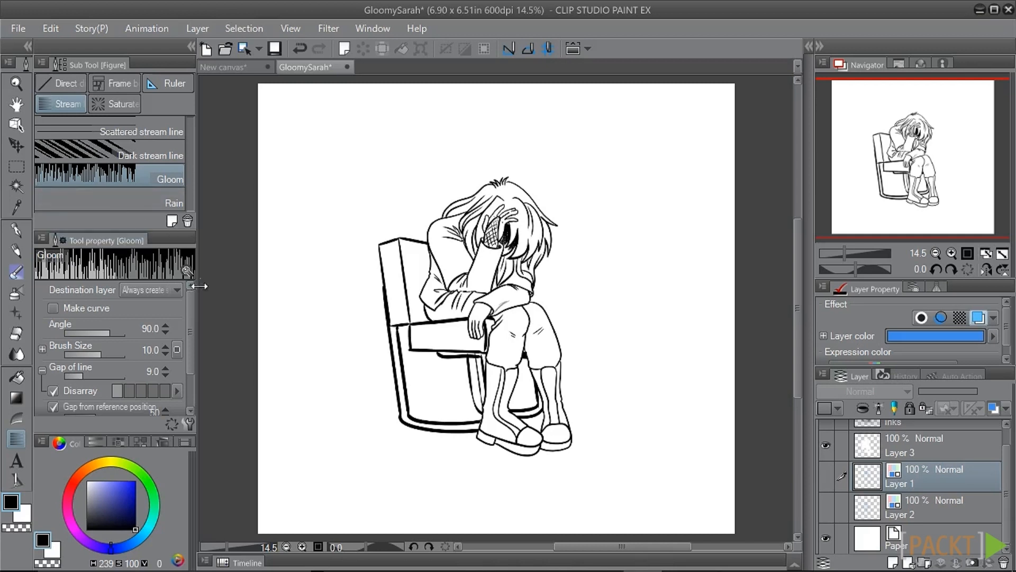
mouse_move(189, 304)
mouse_down()
mouse_move(191, 332)
mouse_move(197, 313)
mouse_up()
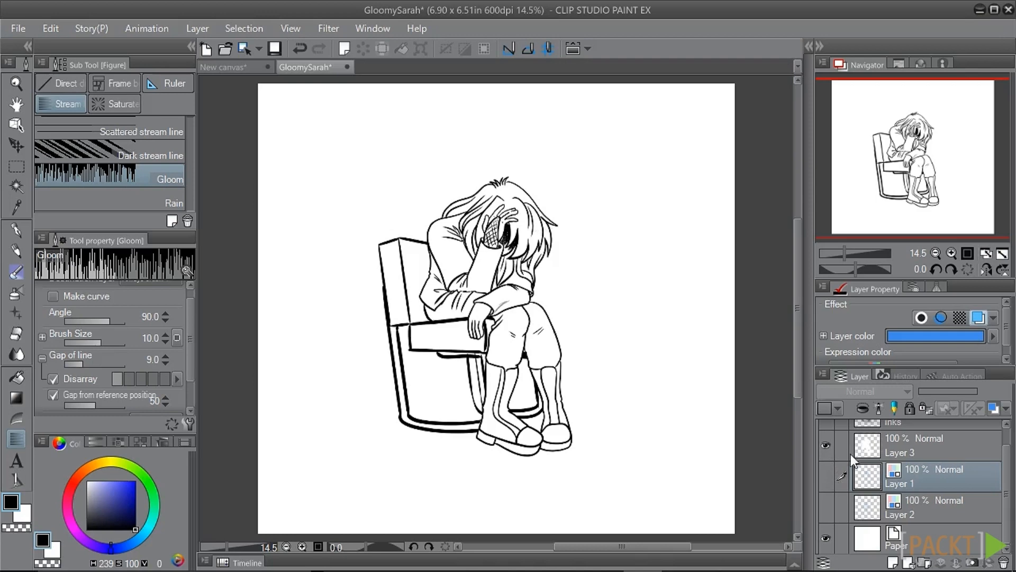
Hide and show the Paper layer, try a straight Gloom stream line across the area above the seated figure, and undo it.
drag(1009, 464, 1011, 448)
scroll(829, 532, down, 1)
click(825, 538)
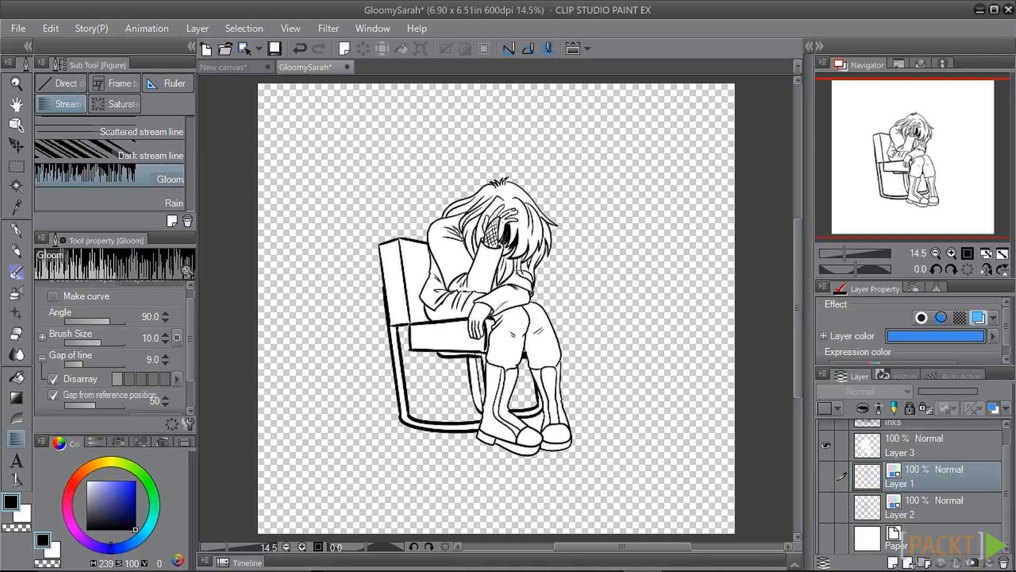
click(826, 536)
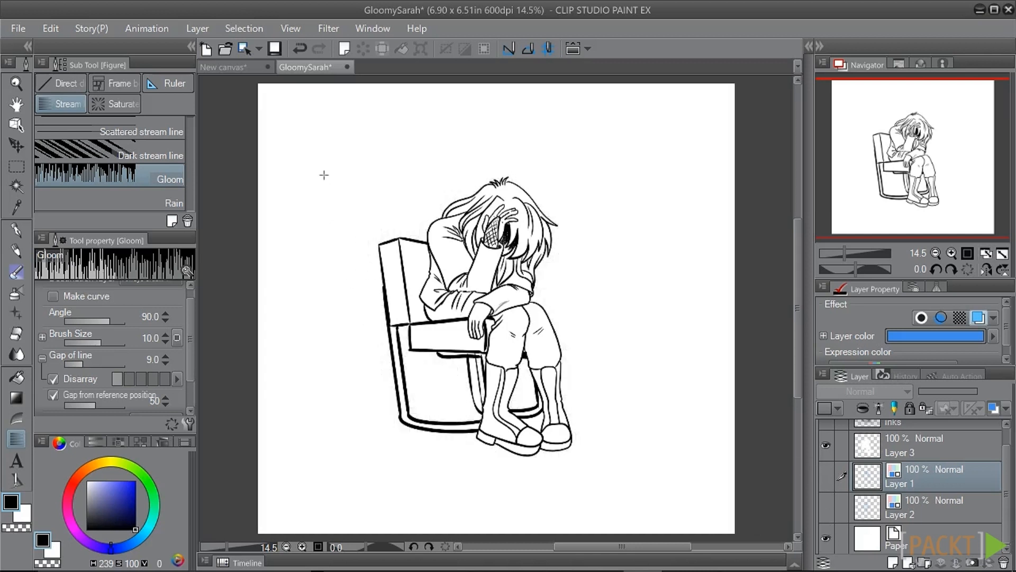
drag(314, 189, 694, 195)
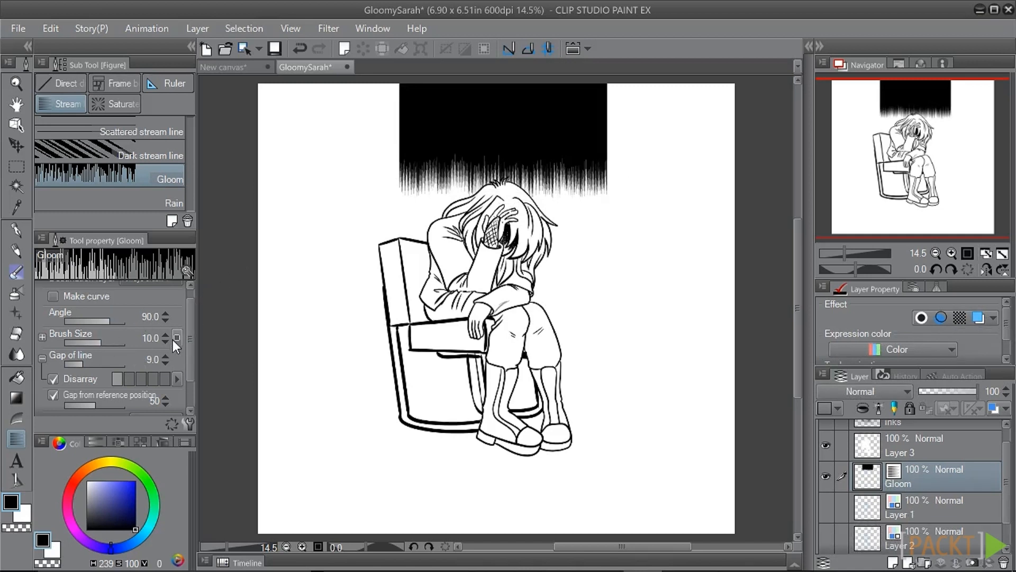
click(304, 51)
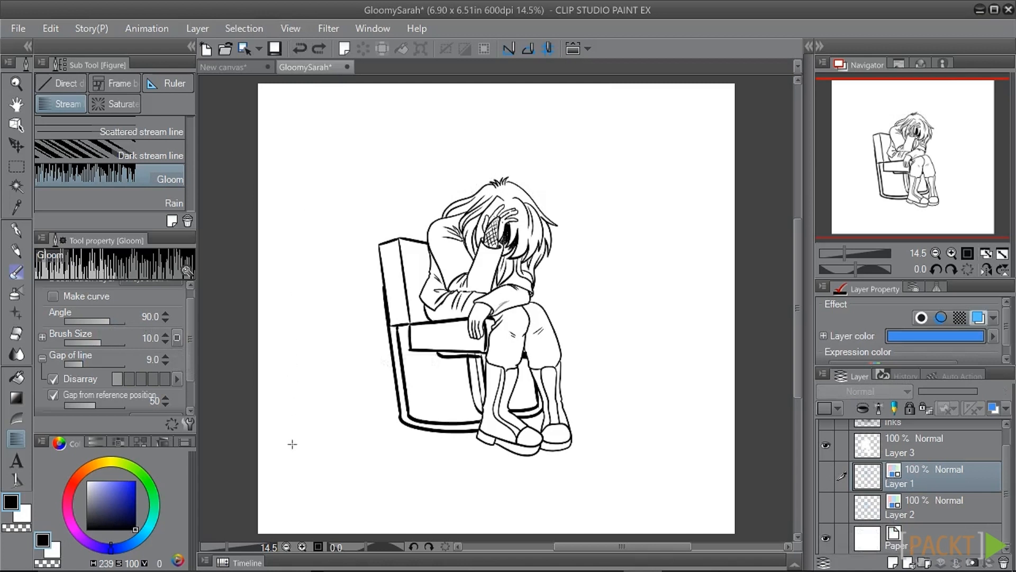
Draw Gloom stream lines along a six-point arch around the seated figure and select them with the Object sub tool.
drag(303, 417, 317, 255)
click(427, 152)
click(617, 152)
click(668, 352)
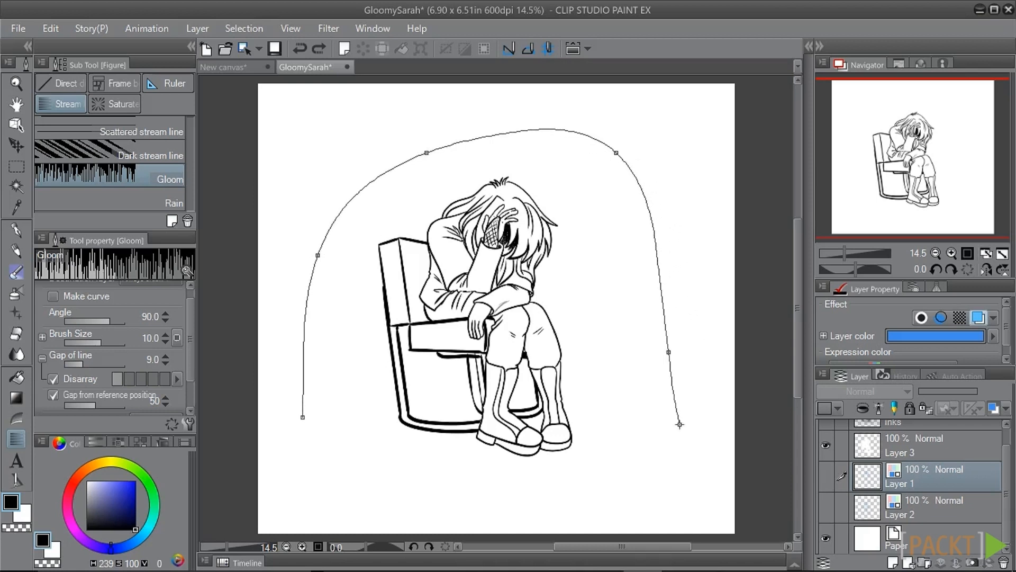
double_click(680, 424)
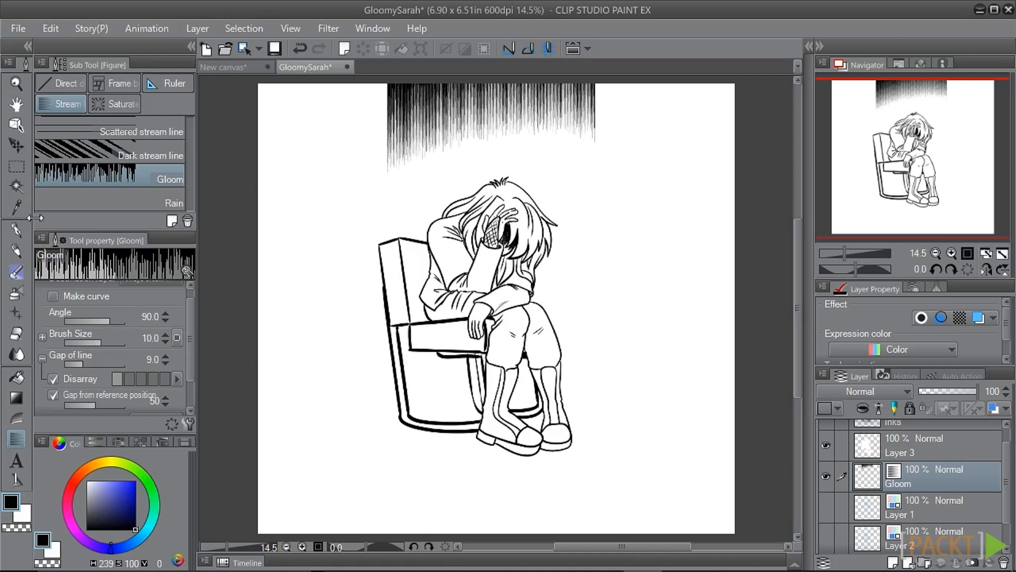
click(15, 126)
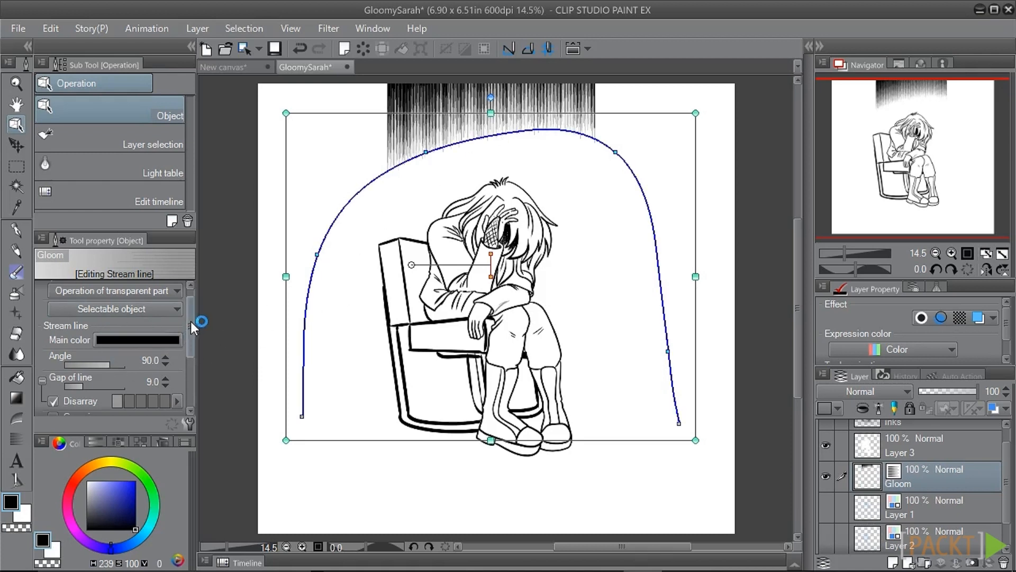
mouse_move(191, 324)
mouse_down()
mouse_move(193, 383)
mouse_move(199, 334)
mouse_up()
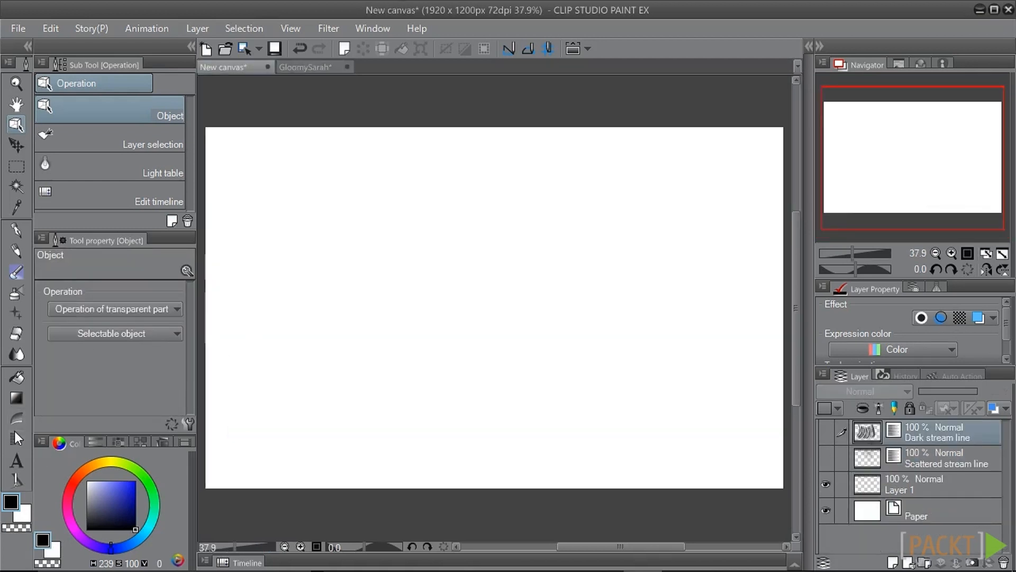
Draw Rain stream lines on the New canvas along a slightly descending line spanning most of its width.
click(14, 442)
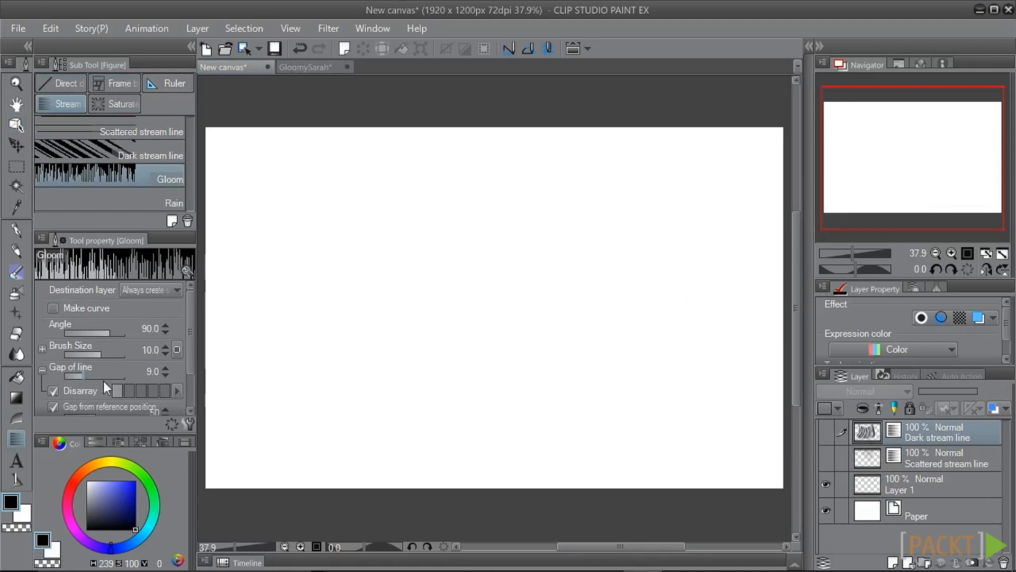
click(122, 200)
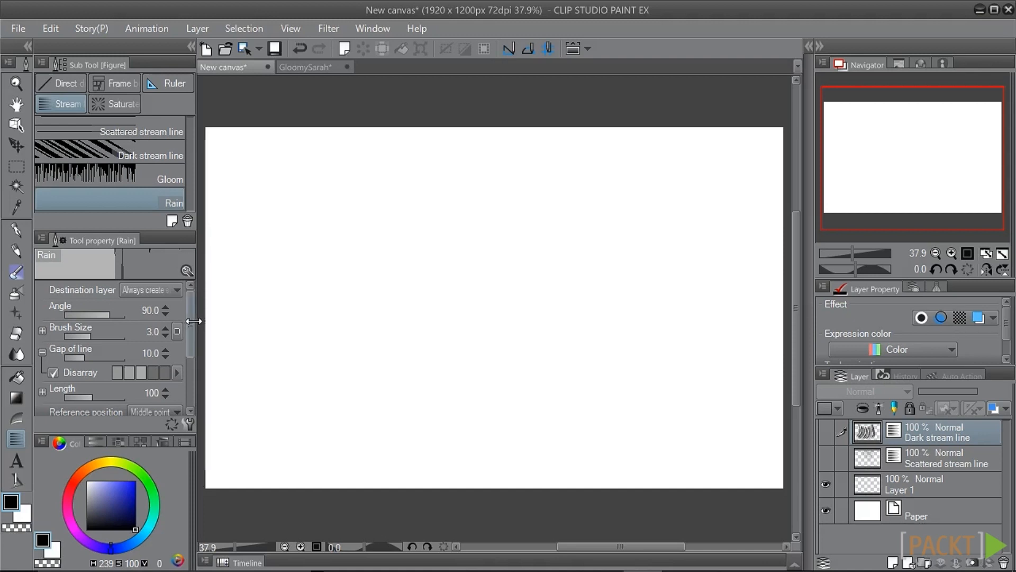
mouse_move(193, 320)
mouse_down()
mouse_move(195, 345)
mouse_move(199, 325)
mouse_up()
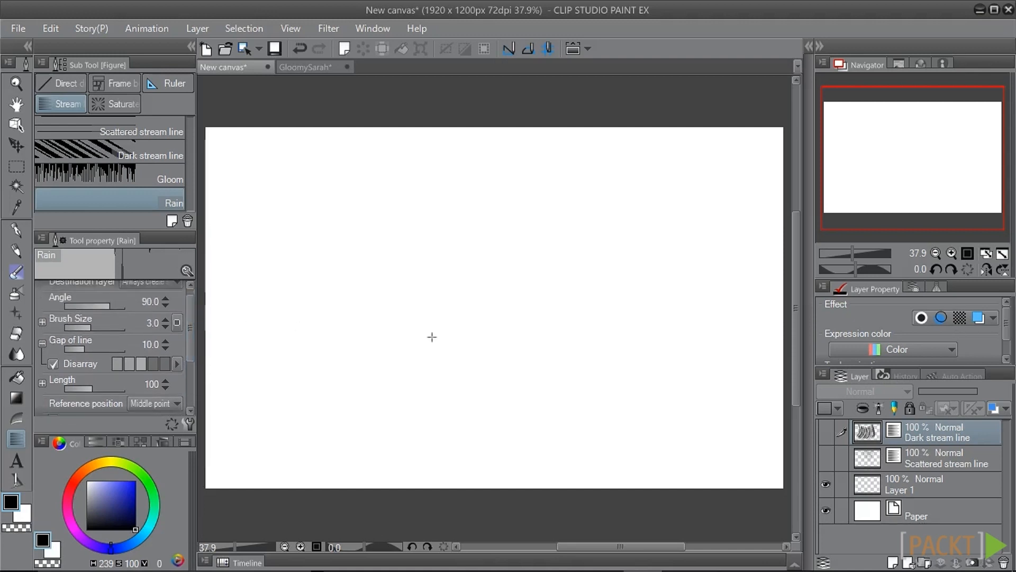
mouse_move(240, 262)
mouse_down()
mouse_move(490, 291)
mouse_move(727, 302)
mouse_up()
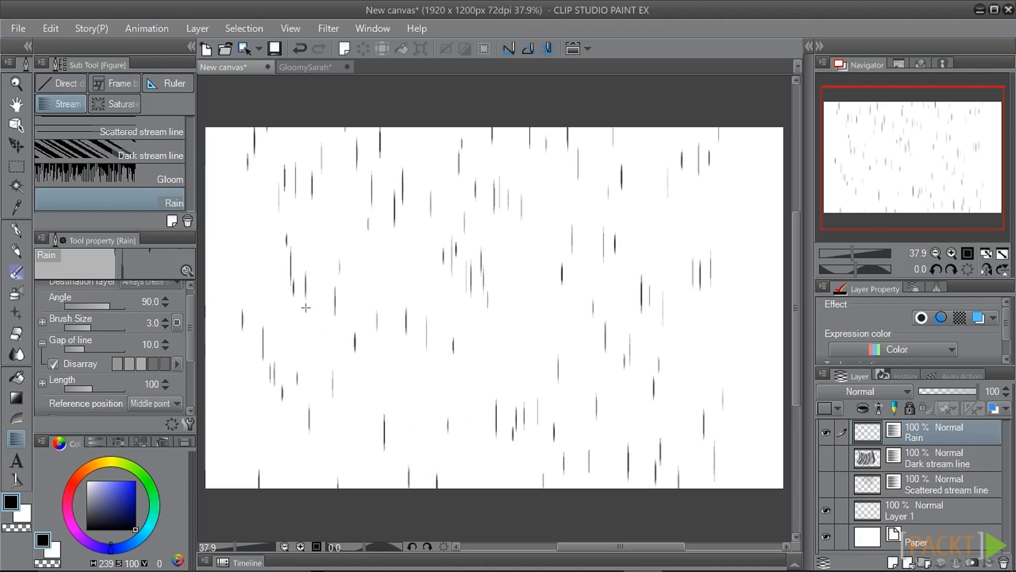
Select the rain lines with the Object sub tool and adjust their stream line properties.
click(16, 125)
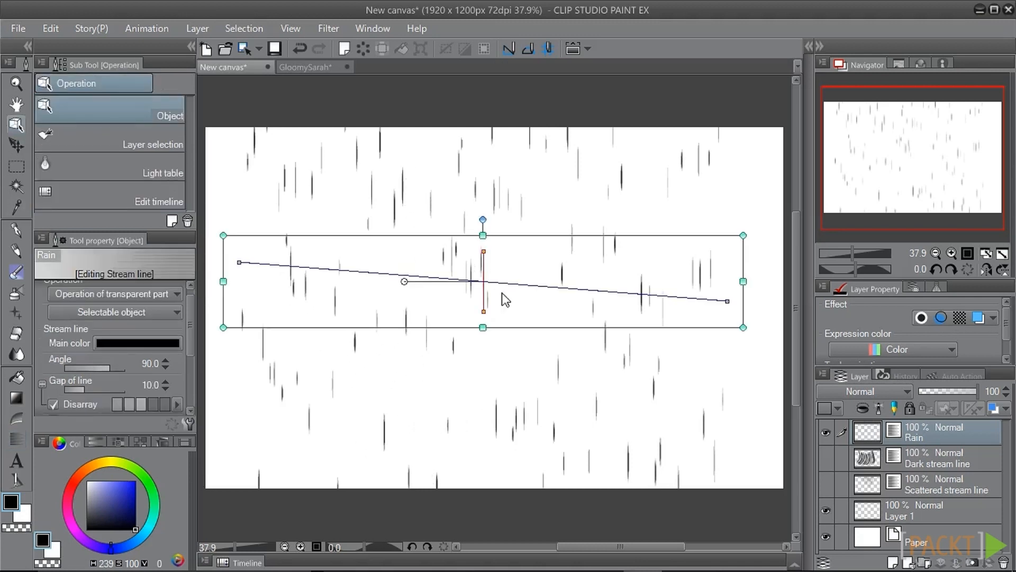
click(523, 290)
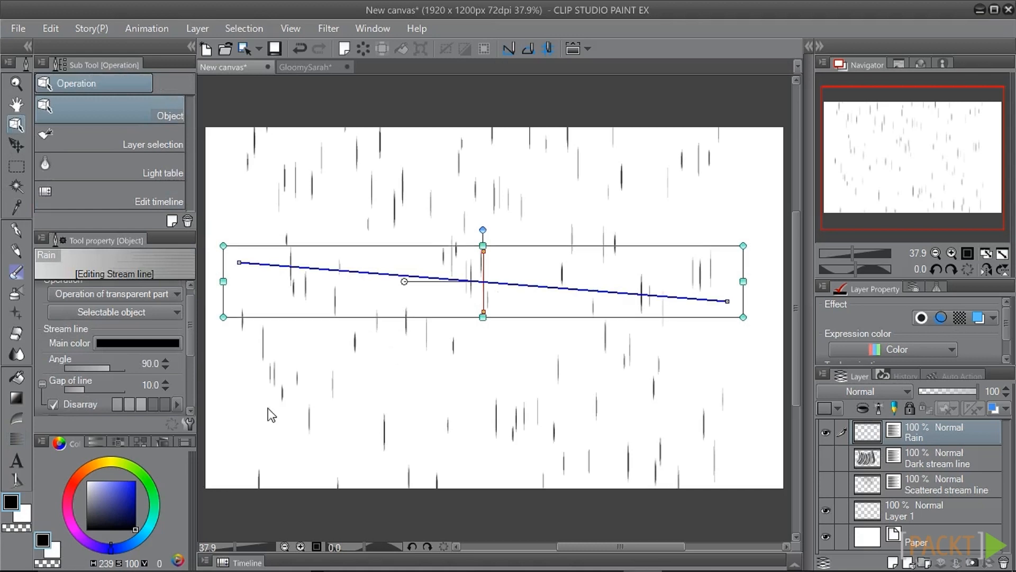
scroll(189, 348, down, 2)
click(85, 356)
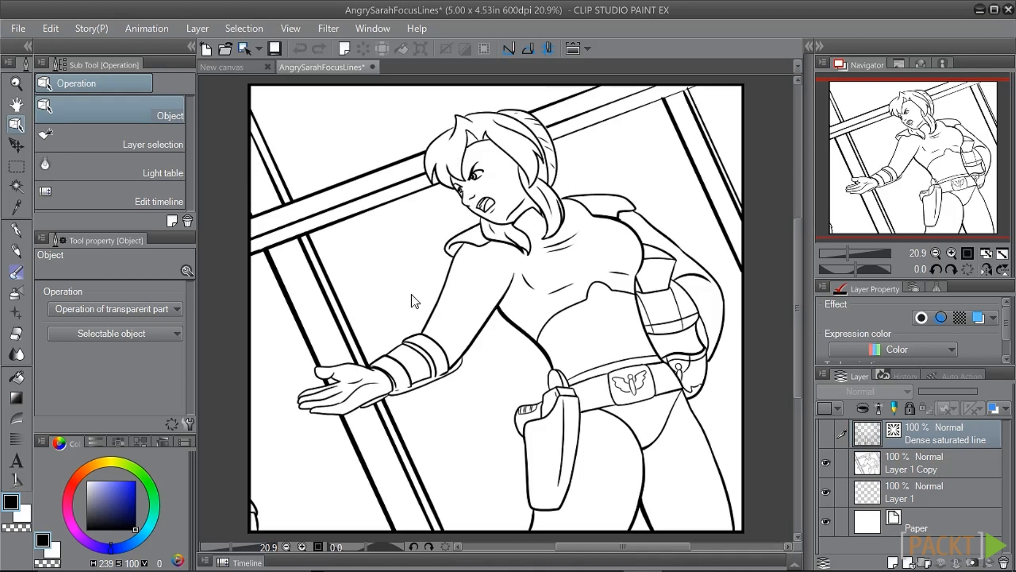
In the AngrySarahFocusLines drawing, draw Scattered saturated lines around a circle centred on the woman's face.
click(12, 440)
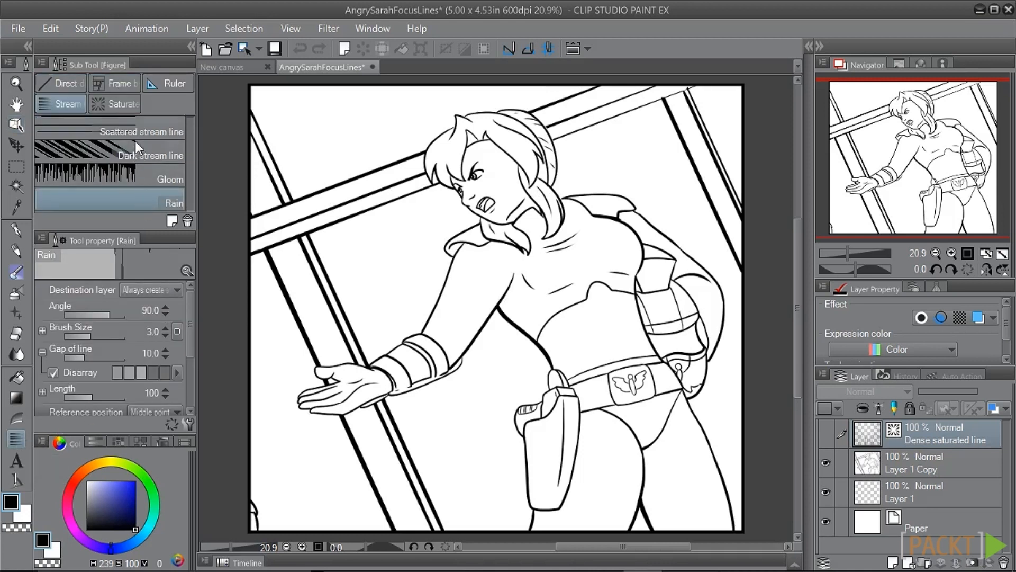
click(110, 104)
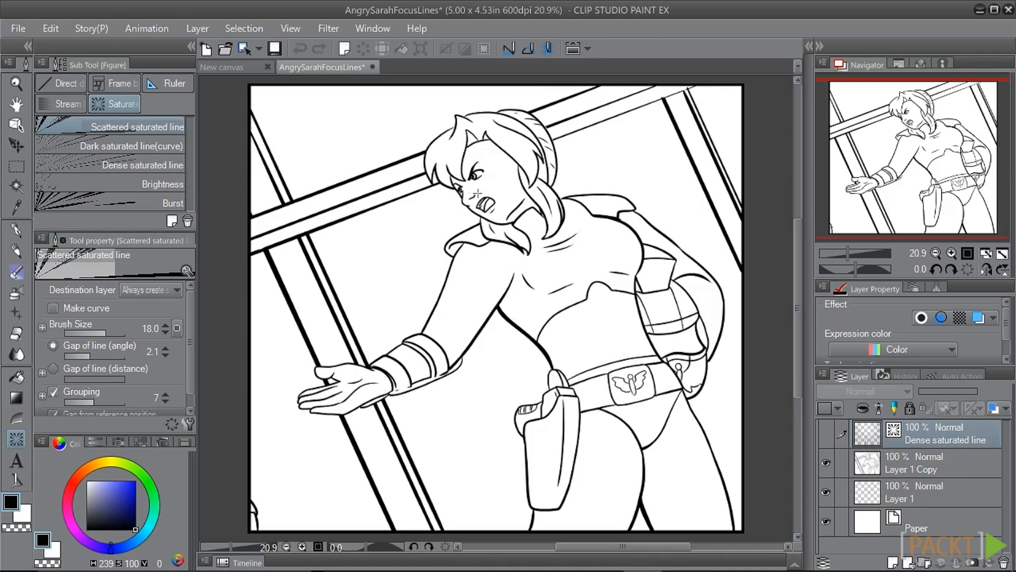
drag(487, 189, 578, 286)
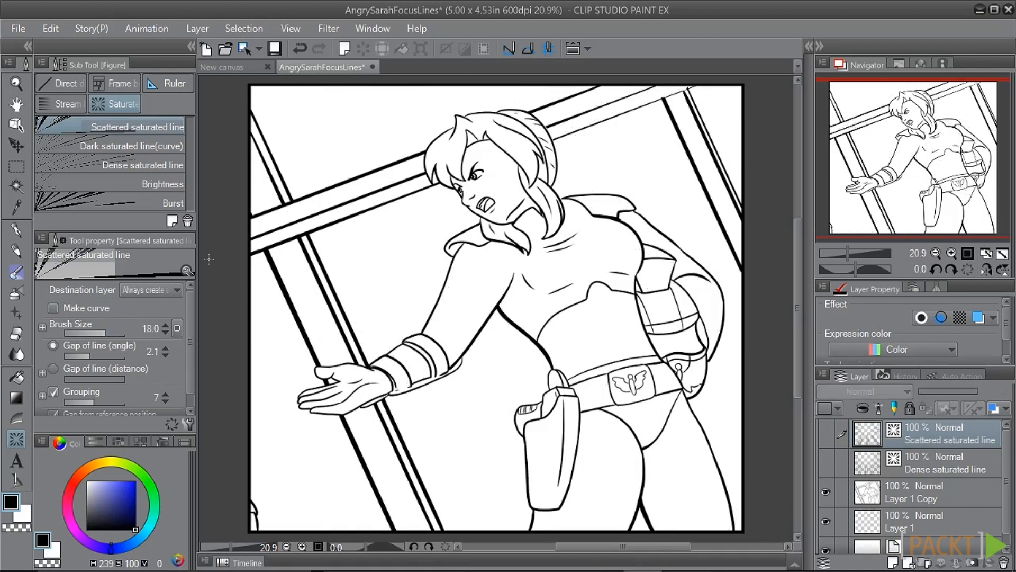
Draw Dark saturated line(curve) focus lines along a four-point curve from beside the head to the chest, and hide their layer.
click(97, 151)
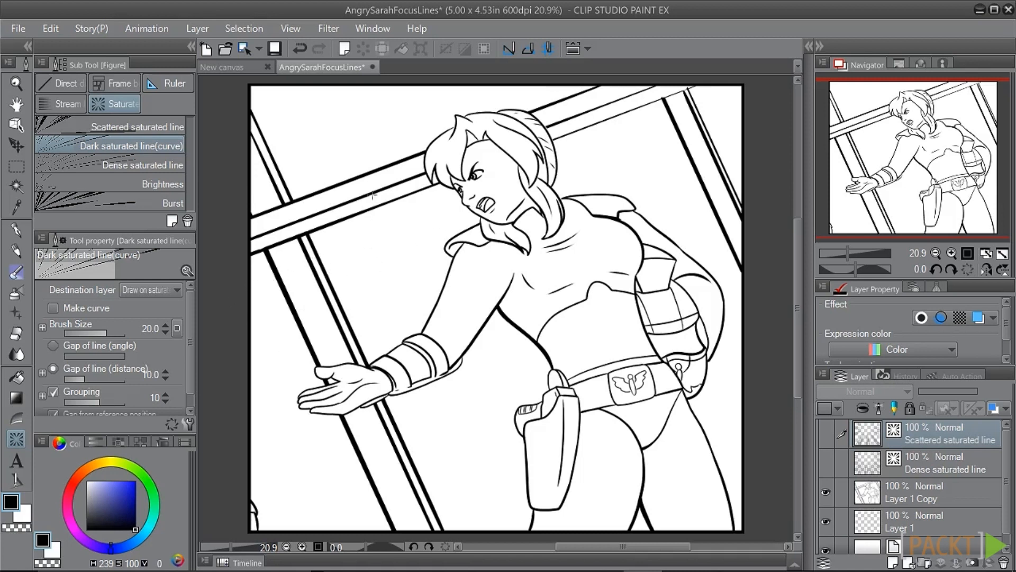
drag(387, 117, 374, 211)
click(425, 274)
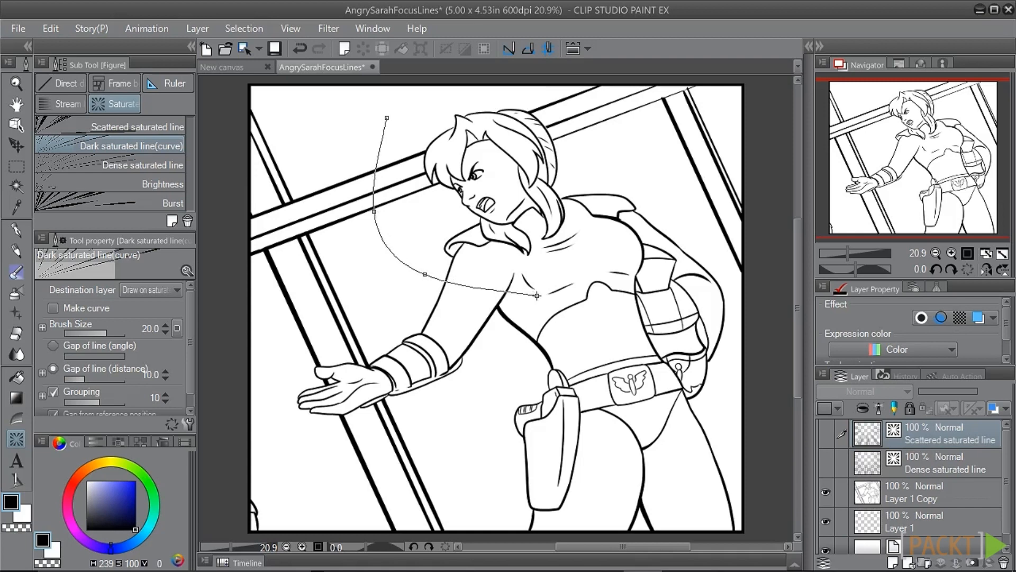
double_click(537, 296)
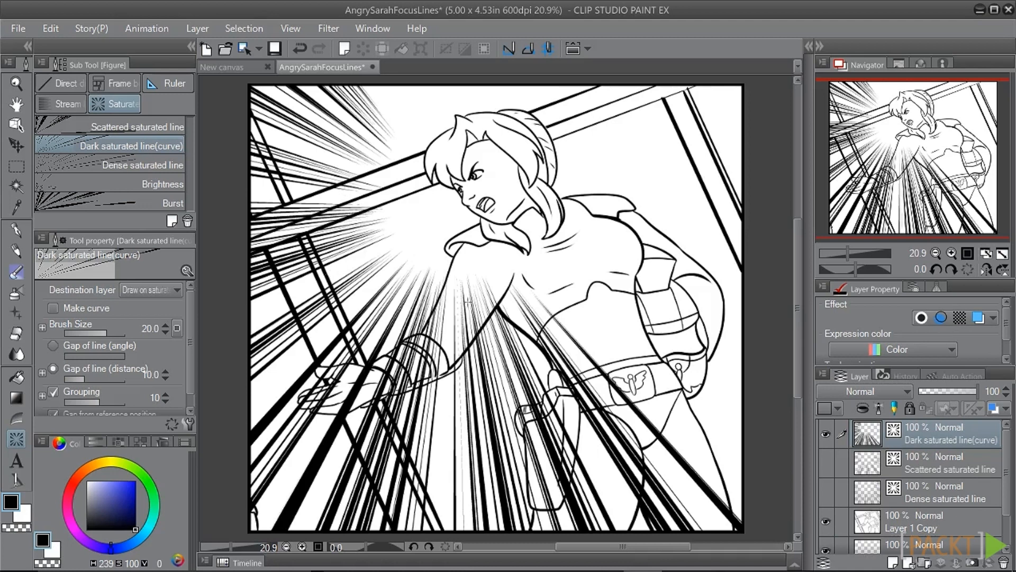
click(825, 434)
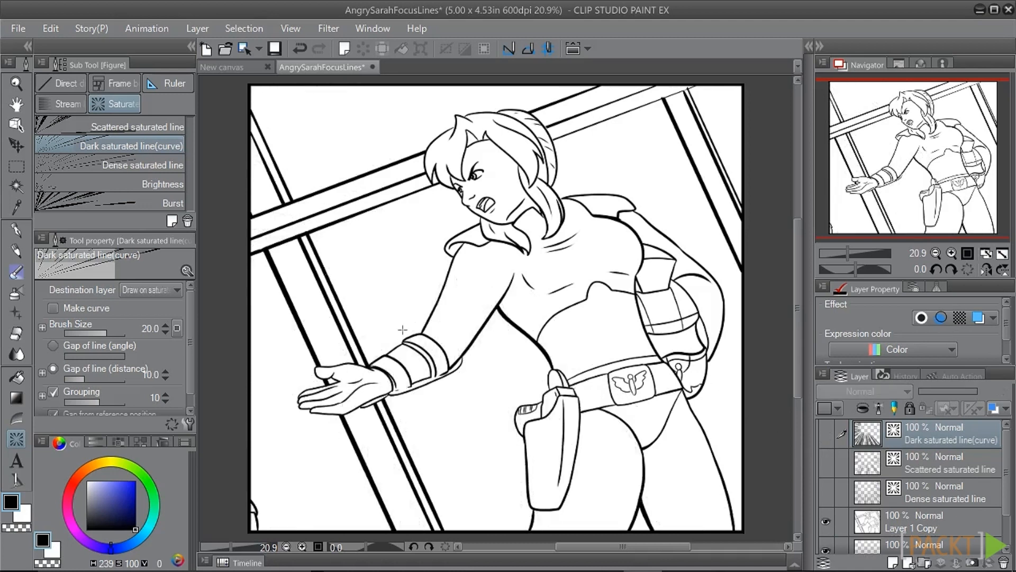
Draw Dense saturated lines around a large circle centred on the woman's face.
click(74, 164)
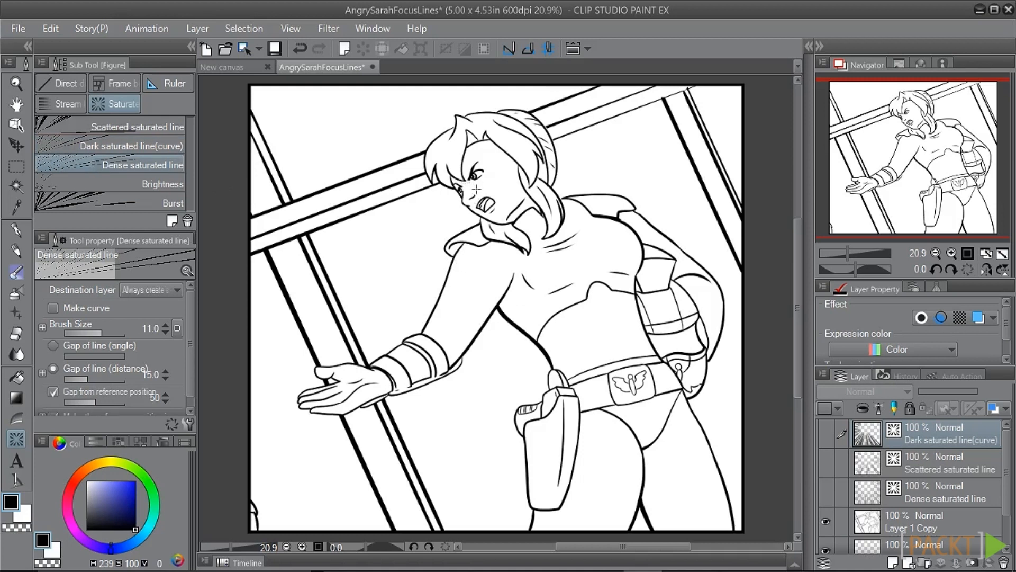
drag(478, 187, 624, 347)
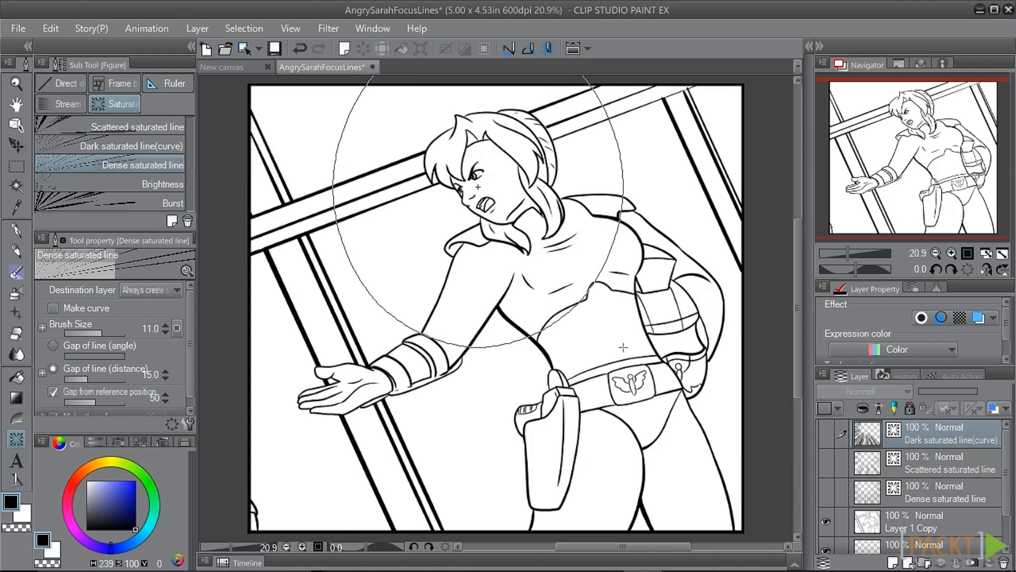
drag(623, 347, 627, 345)
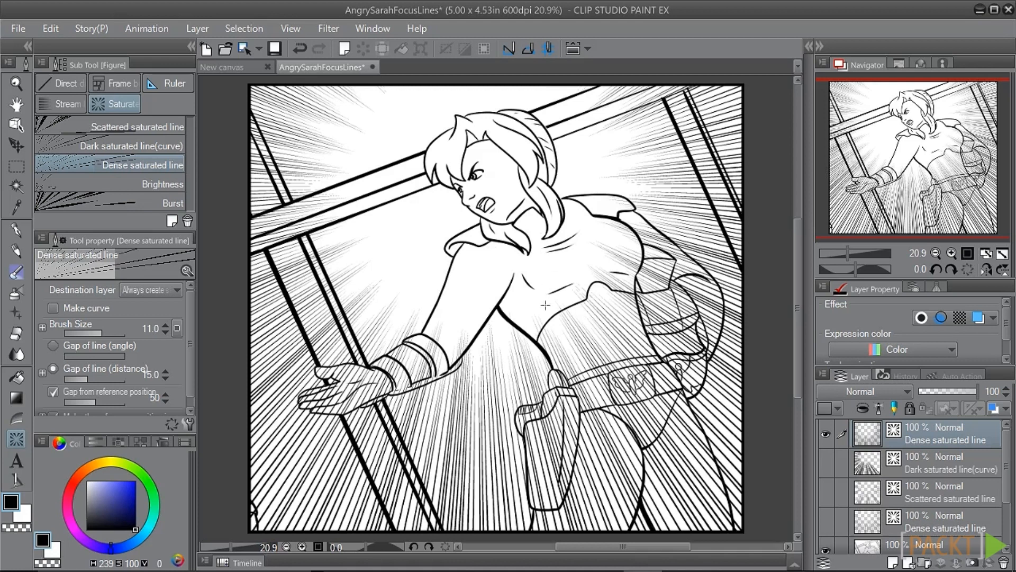
Draw a Brightness saturated line burst on the New canvas and hide the Brightness layer.
click(237, 69)
click(153, 184)
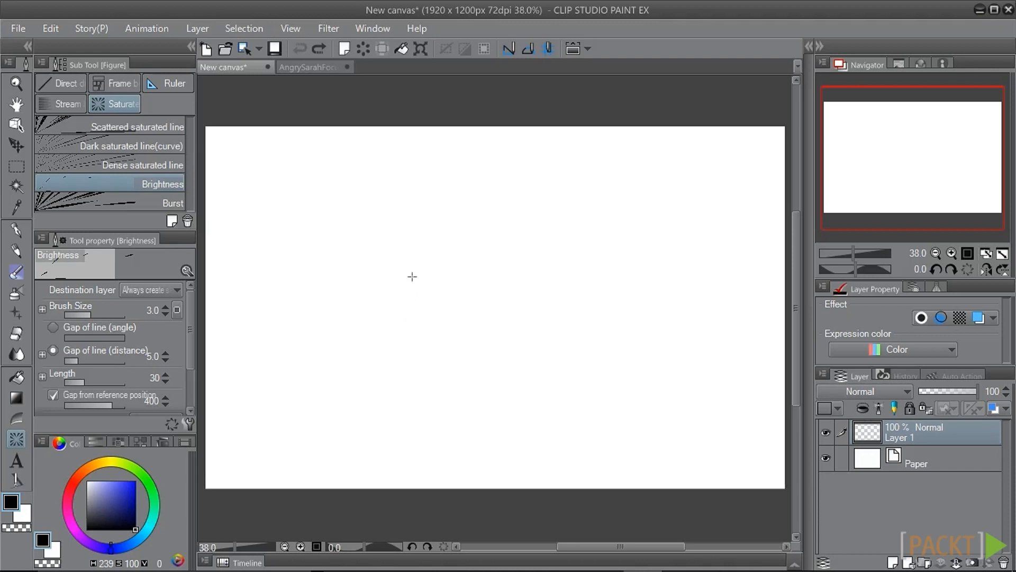
drag(409, 268, 510, 365)
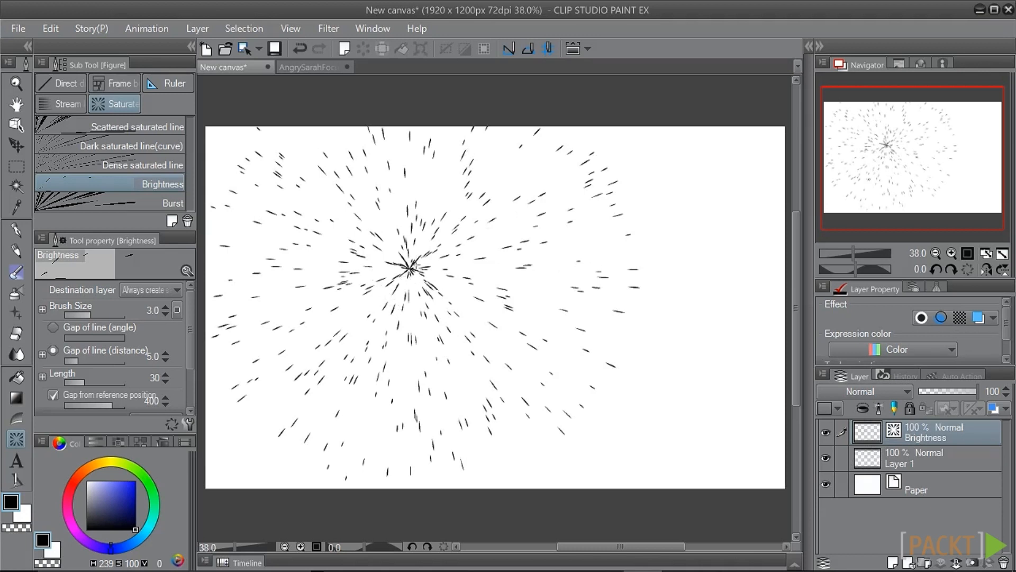
click(826, 432)
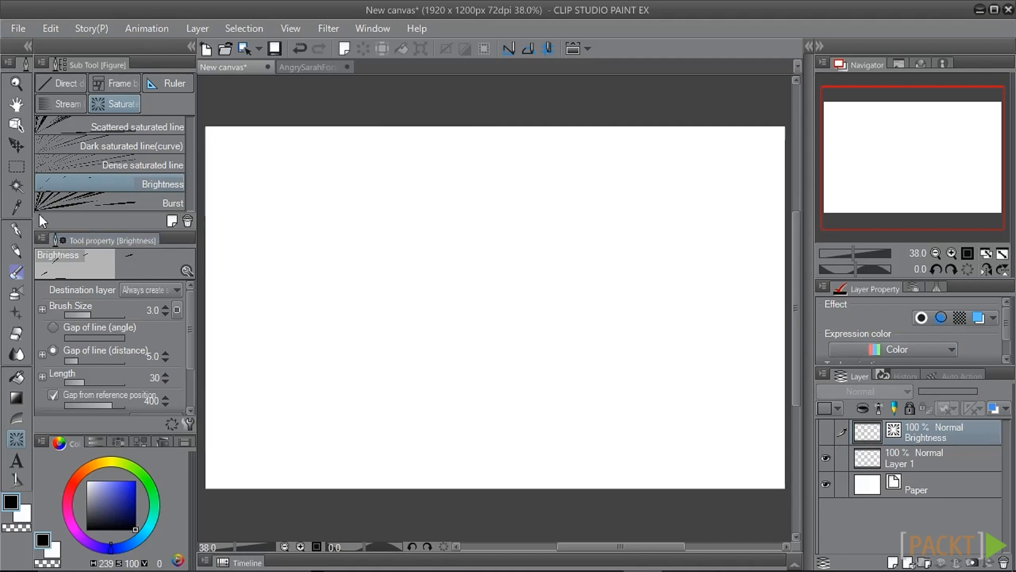
Draw a Burst saturated line effect near the middle of the blank canvas.
click(70, 198)
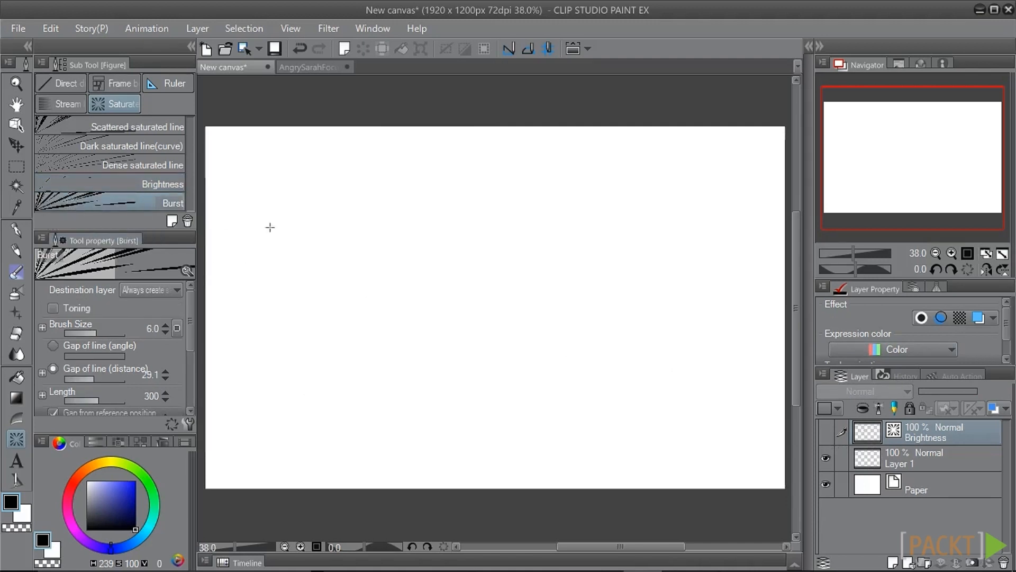
drag(480, 280, 612, 373)
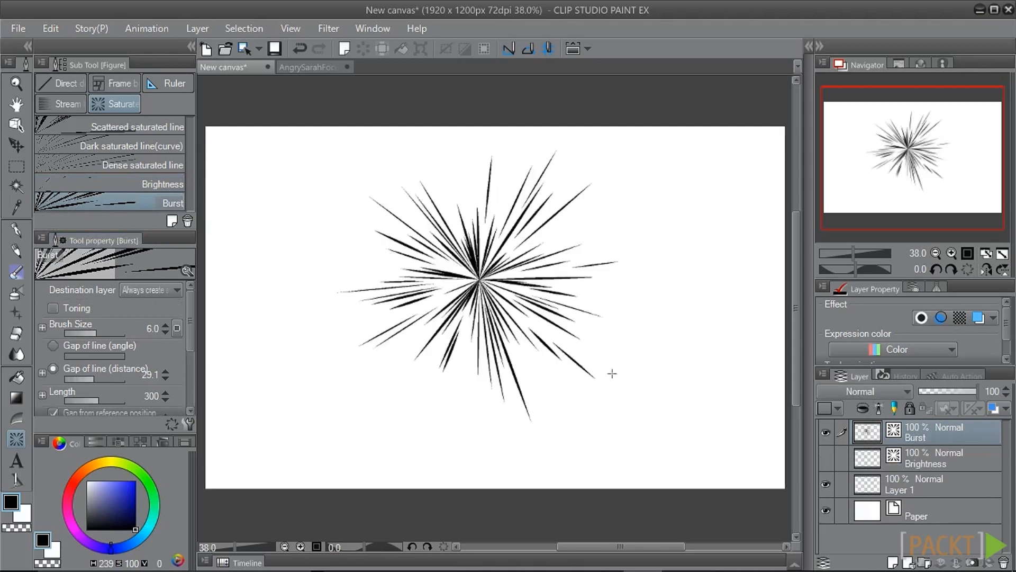
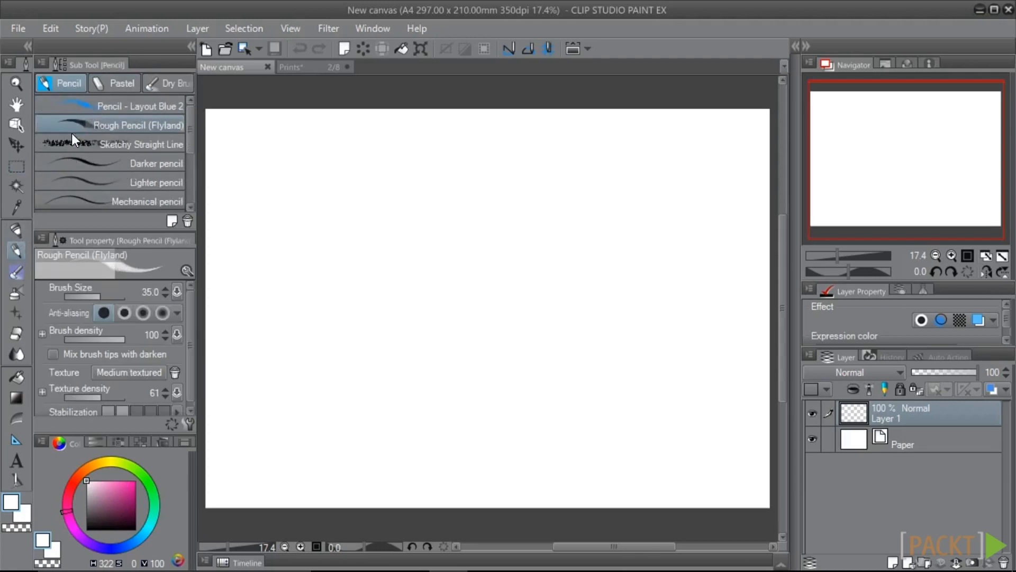
Sketch a rough horizon line across the middle of the A4 canvas with the Darker pencil.
click(91, 202)
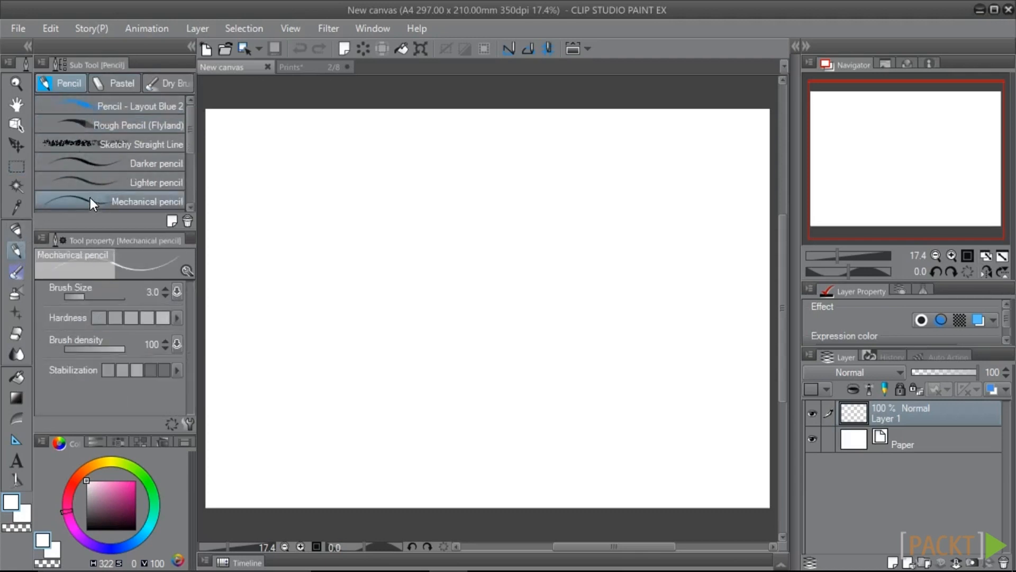
click(83, 166)
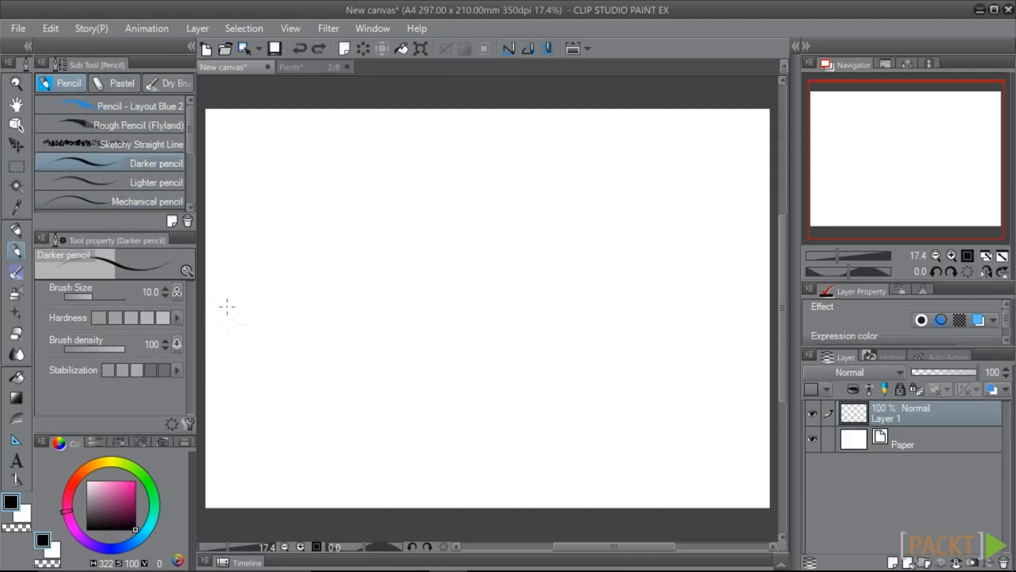
drag(207, 308, 262, 306)
drag(207, 305, 374, 315)
drag(265, 303, 529, 314)
drag(393, 306, 651, 335)
drag(566, 315, 677, 307)
drag(660, 319, 768, 324)
Sketch the two edges of a road running from one point on the horizon to the canvas's lower edge.
mouse_move(494, 312)
mouse_down()
mouse_move(544, 461)
mouse_move(451, 426)
mouse_up()
drag(482, 324, 445, 473)
drag(470, 375, 431, 500)
drag(487, 316, 564, 502)
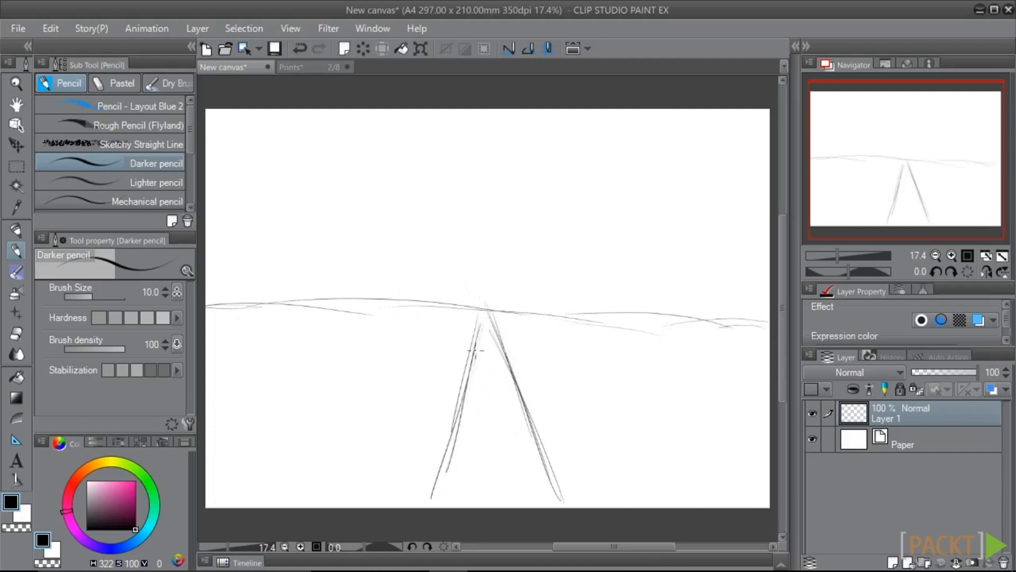
Rough in two buildings to the right of the road with vertical corners, rooflines and receding base lines.
drag(560, 400, 568, 238)
mouse_move(565, 429)
mouse_down()
mouse_move(572, 233)
mouse_move(726, 347)
mouse_up()
drag(567, 431, 620, 507)
drag(598, 248, 755, 361)
drag(577, 239, 728, 263)
mouse_move(517, 253)
mouse_down()
mouse_move(518, 358)
mouse_move(556, 292)
mouse_up()
drag(525, 355, 556, 405)
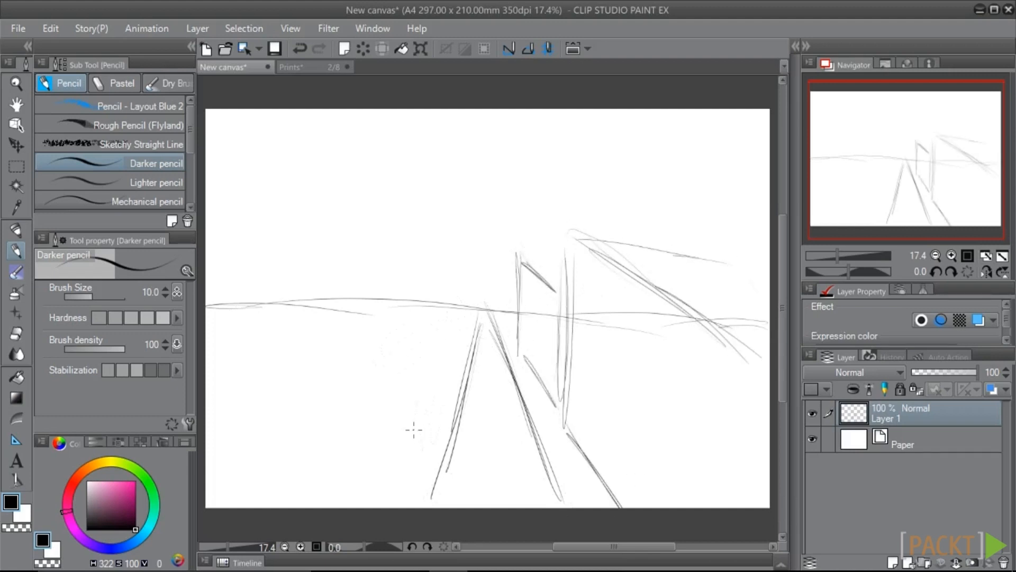
Rough in a building to the left of the road with its vertical corner, top edges and receding lines.
drag(413, 311, 410, 490)
drag(417, 339, 415, 477)
drag(406, 334, 317, 437)
drag(265, 342, 394, 338)
drag(217, 381, 273, 347)
drag(225, 431, 307, 438)
mouse_move(323, 501)
mouse_down()
mouse_move(316, 439)
mouse_move(321, 505)
mouse_up()
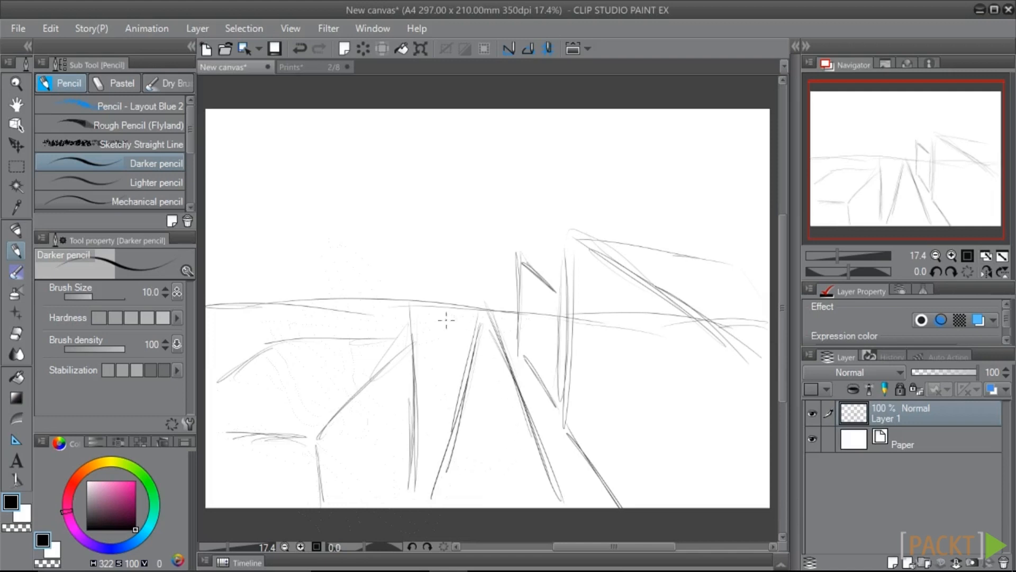
Create a 1 point perspective ruler on a new layer.
click(200, 28)
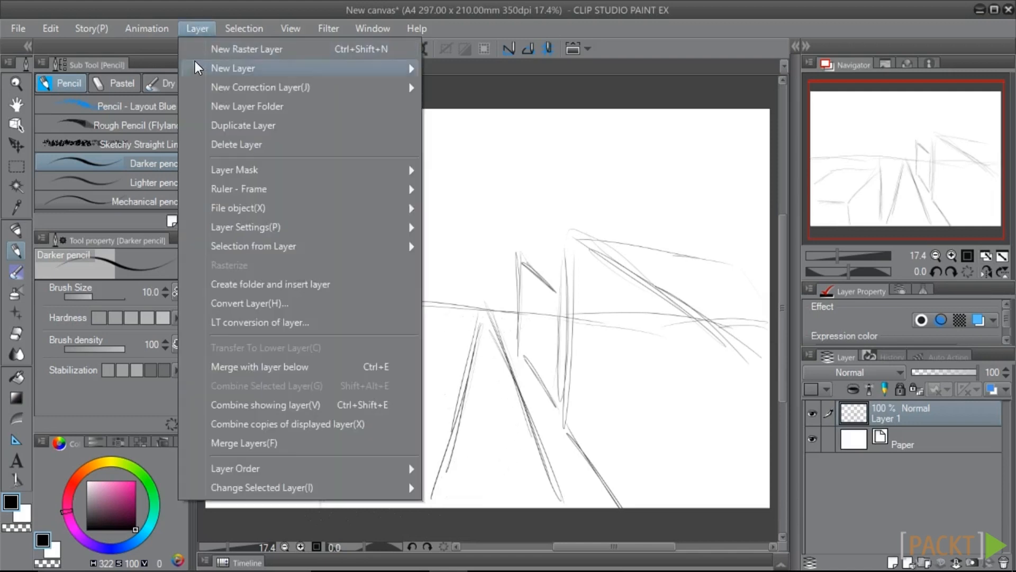
mouse_move(219, 189)
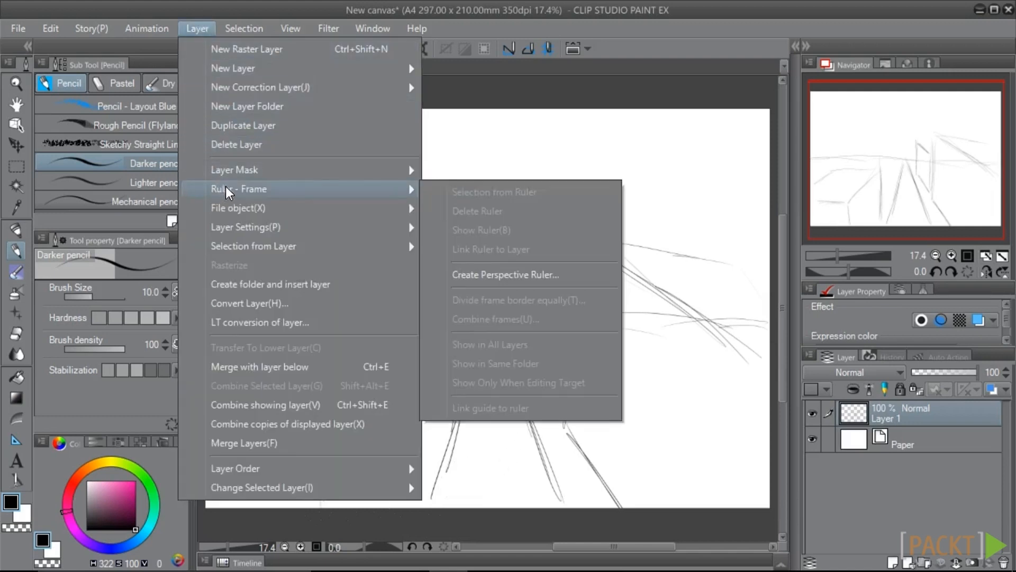
click(459, 276)
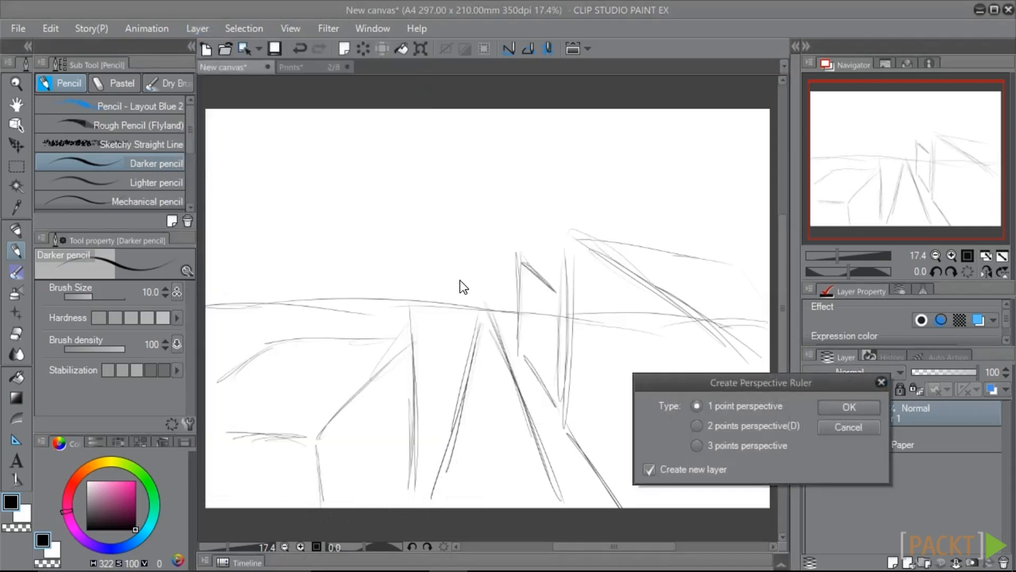
drag(652, 385, 316, 164)
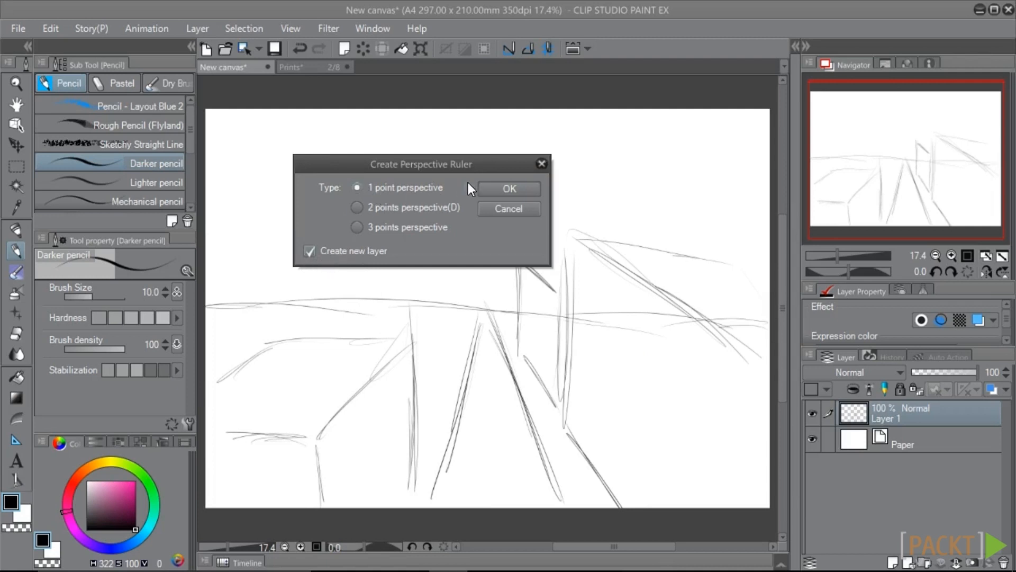
click(509, 188)
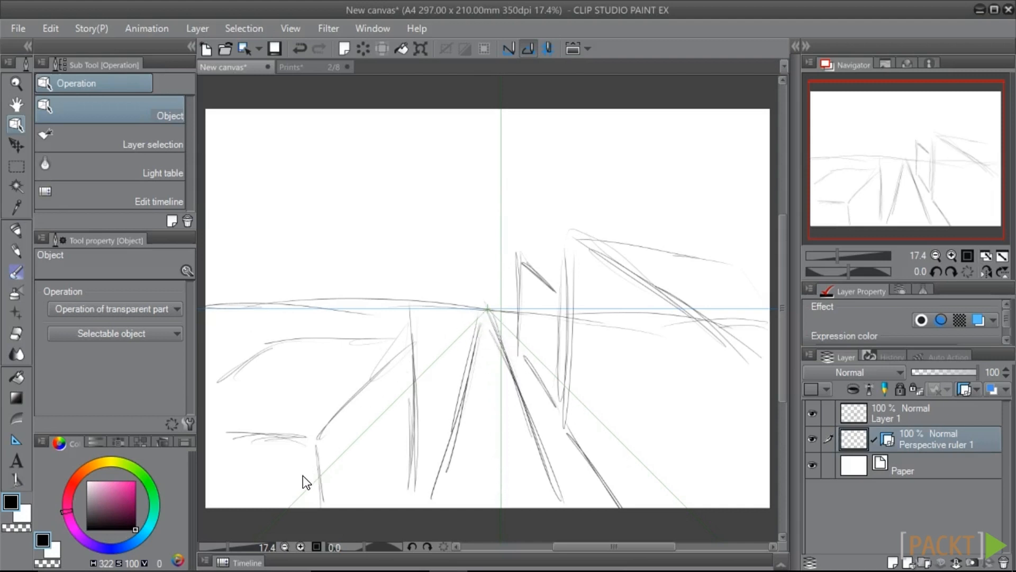
Select the perspective ruler, tilt its eye level by moving the eye level handle, and level it with Horizontalize eye level.
click(487, 311)
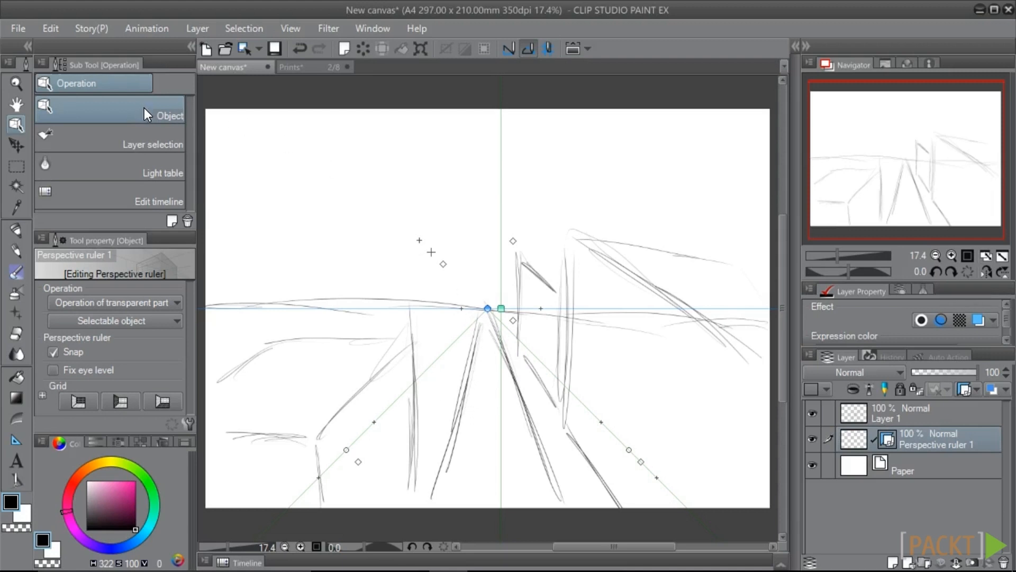
click(462, 354)
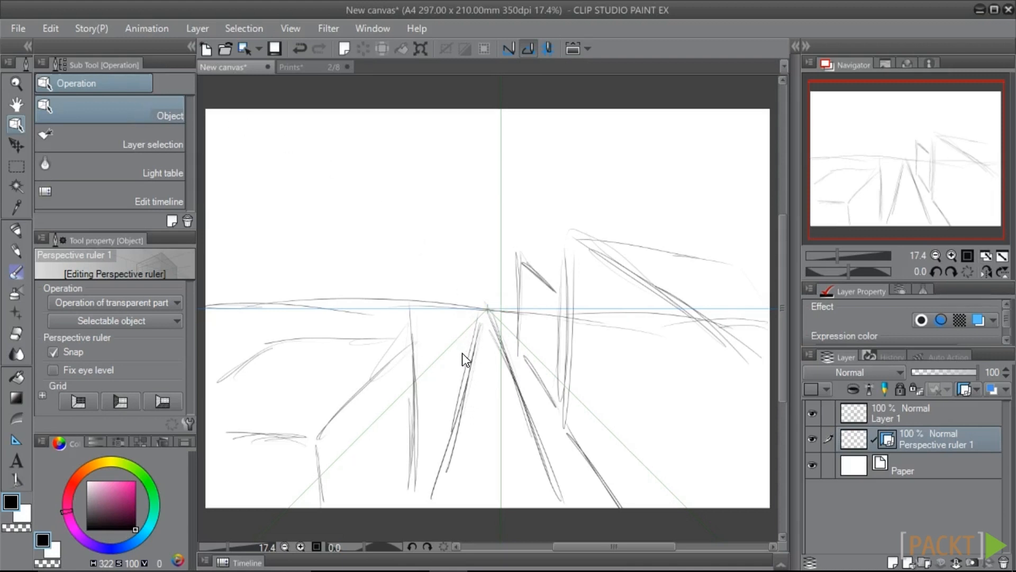
click(453, 311)
drag(501, 308, 459, 312)
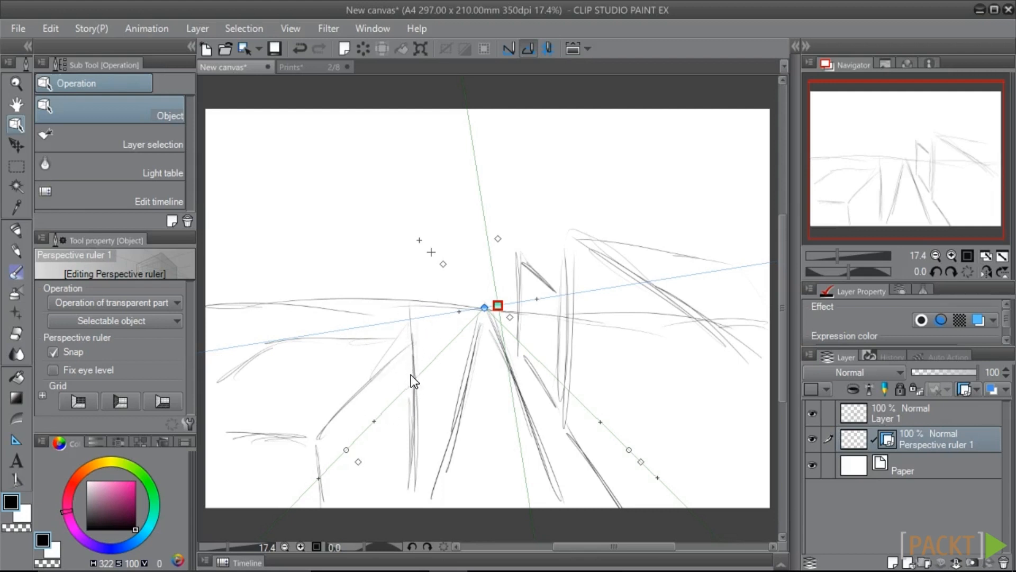
right_click(411, 317)
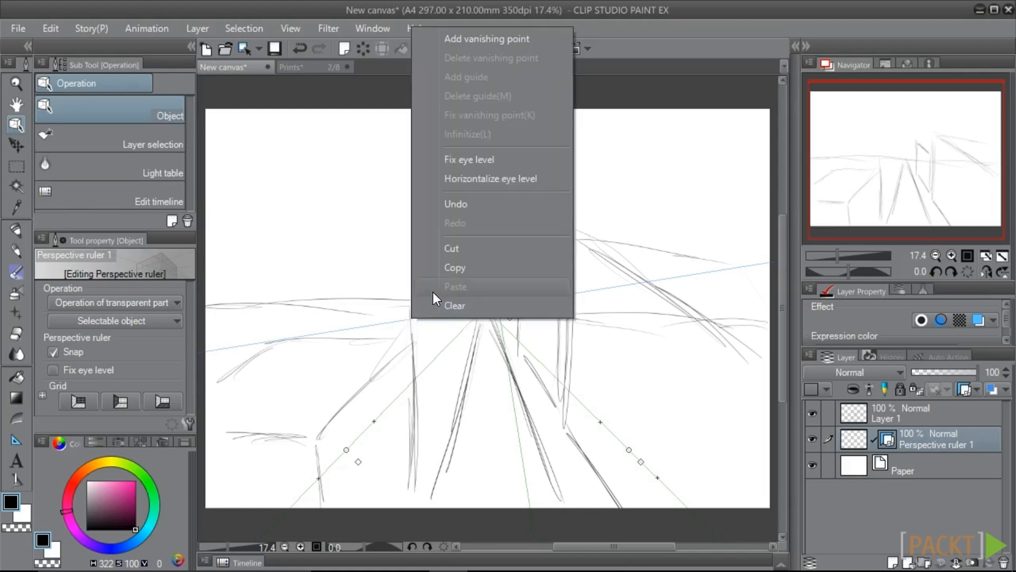
click(448, 180)
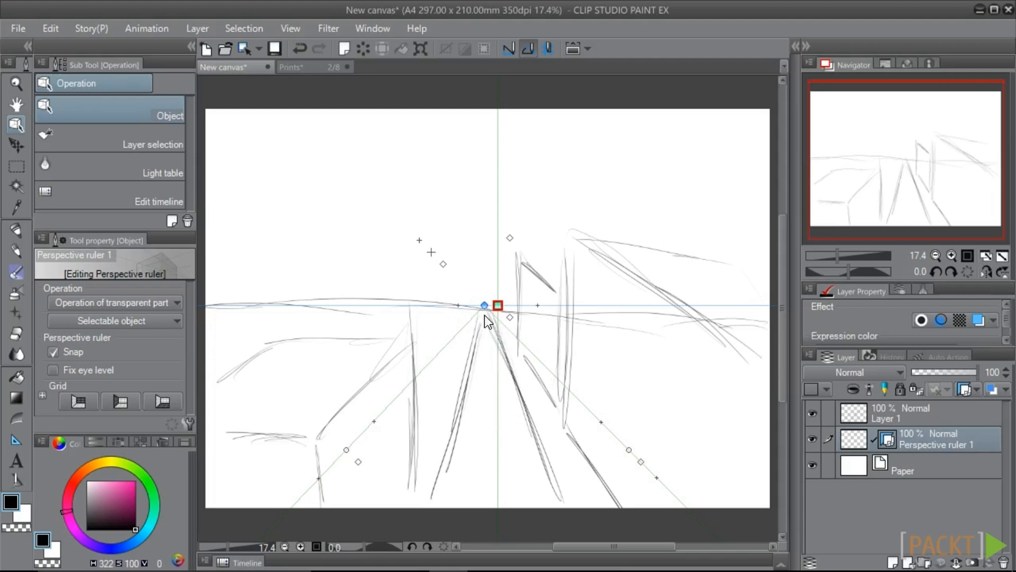
Move the vanishing point slightly down beside the apex of the sketched road and fix the eye level.
mouse_move(486, 308)
mouse_down()
mouse_move(335, 298)
mouse_move(483, 304)
mouse_move(381, 304)
mouse_move(486, 317)
mouse_move(444, 291)
mouse_move(449, 281)
mouse_move(495, 318)
mouse_up()
right_click(436, 318)
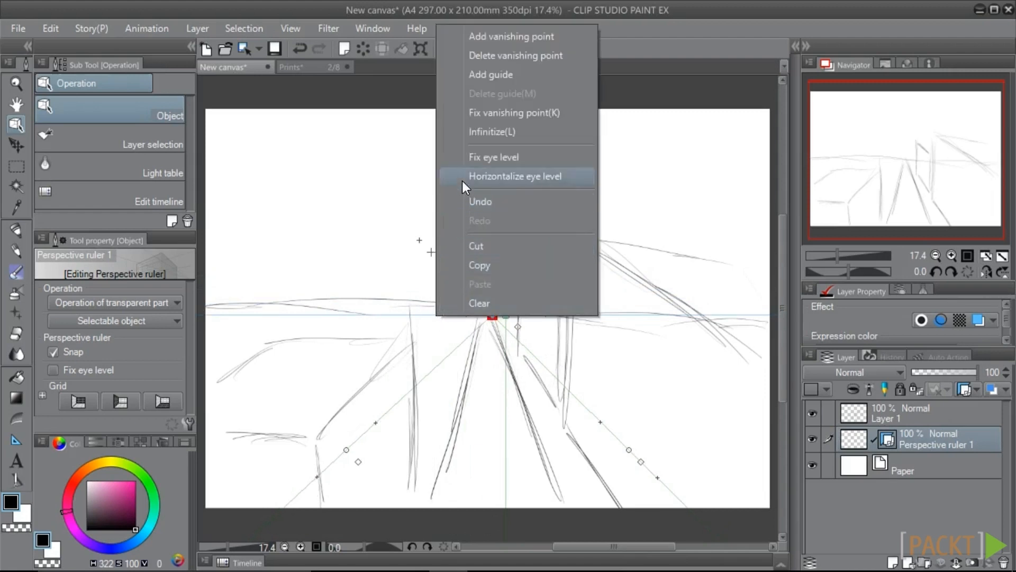
click(459, 157)
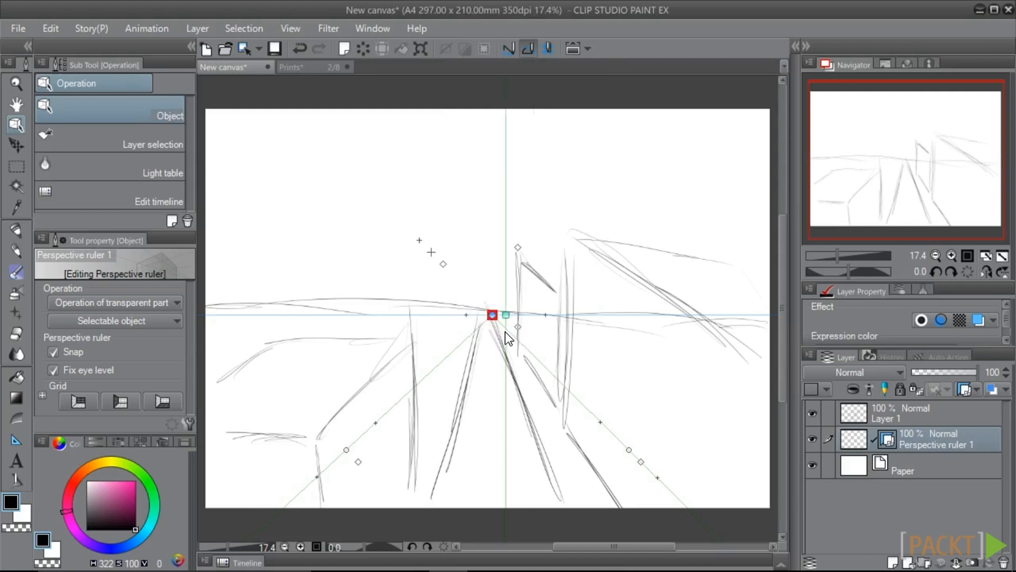
Slide the vanishing point along the eye level to the road's apex and align the two guides with the road's left edge and right building's base.
drag(497, 320, 475, 346)
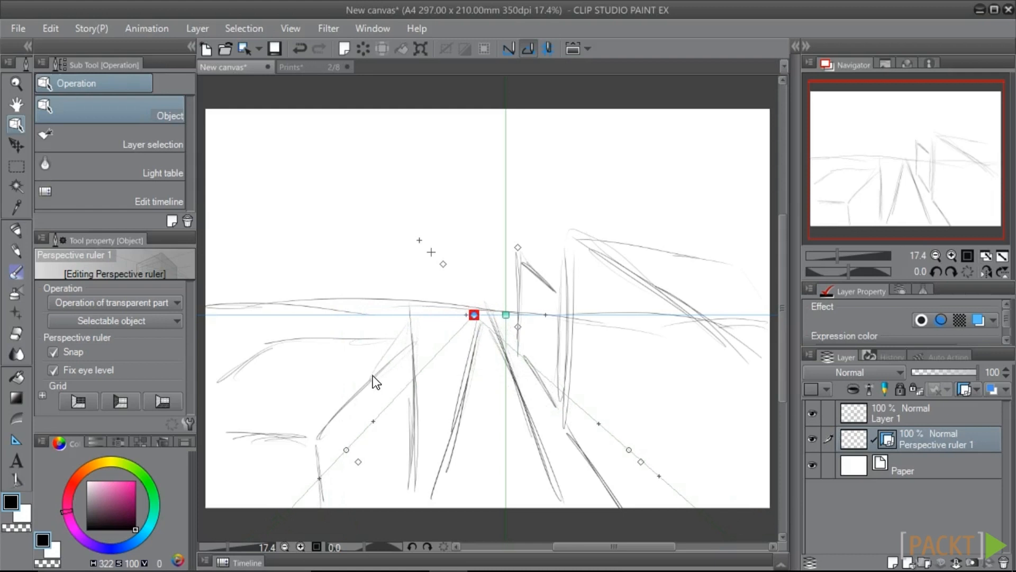
drag(374, 377, 420, 419)
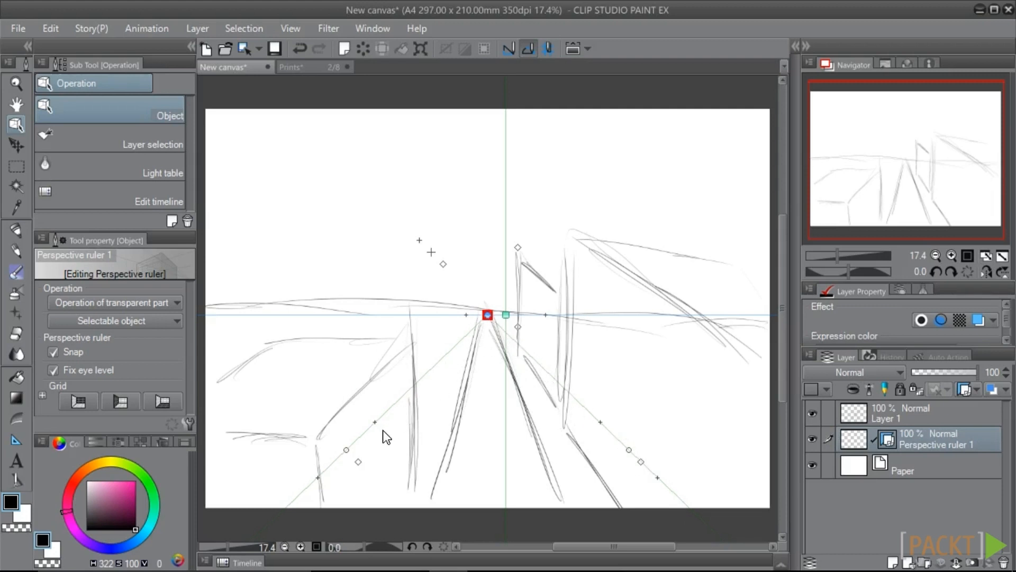
drag(629, 449, 604, 483)
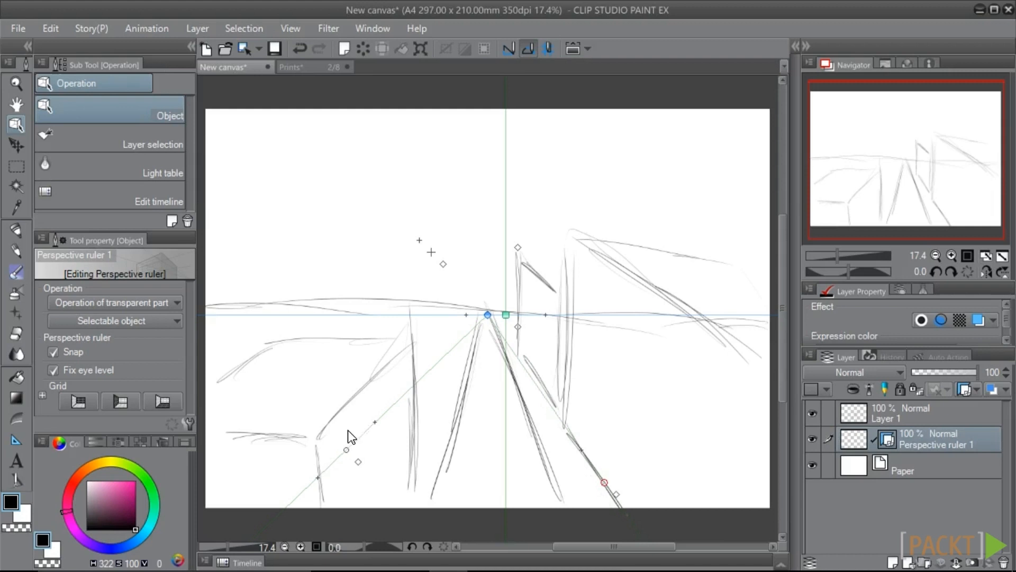
drag(348, 451, 431, 498)
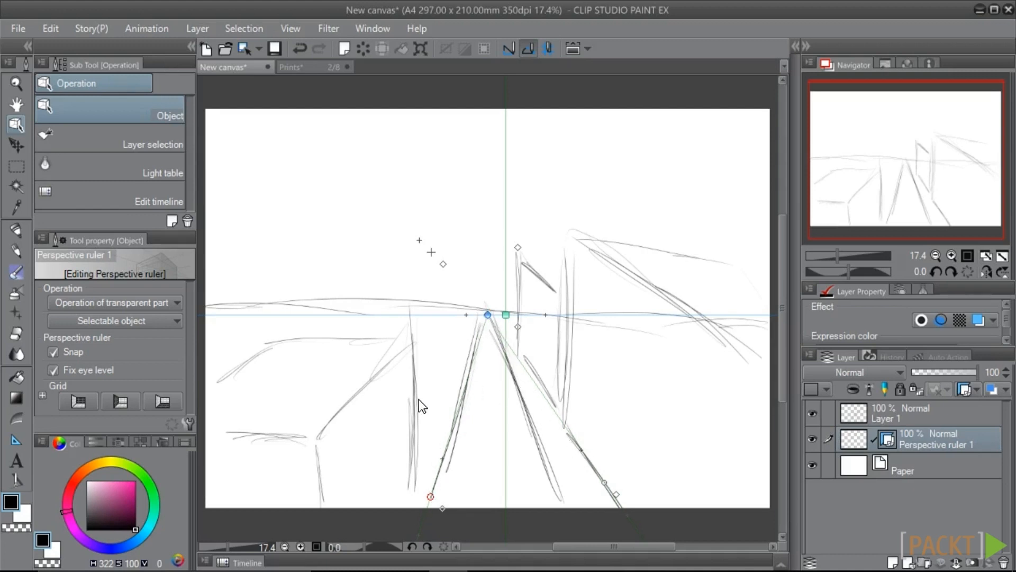
Add a third guide to the vanishing point and swing it down to the left across the sketched left building.
click(487, 315)
click(478, 338)
click(487, 315)
click(488, 315)
right_click(488, 318)
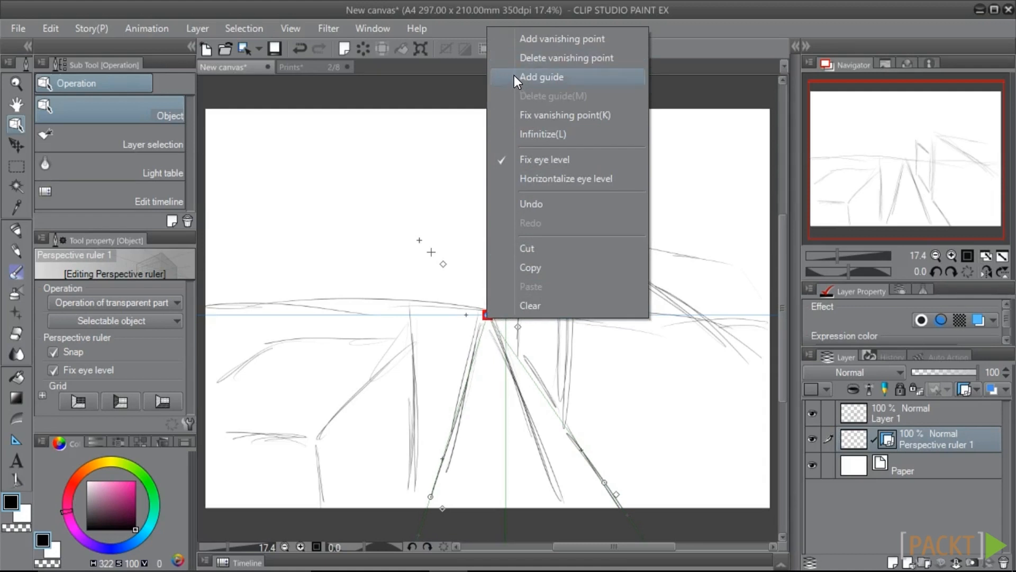
click(540, 77)
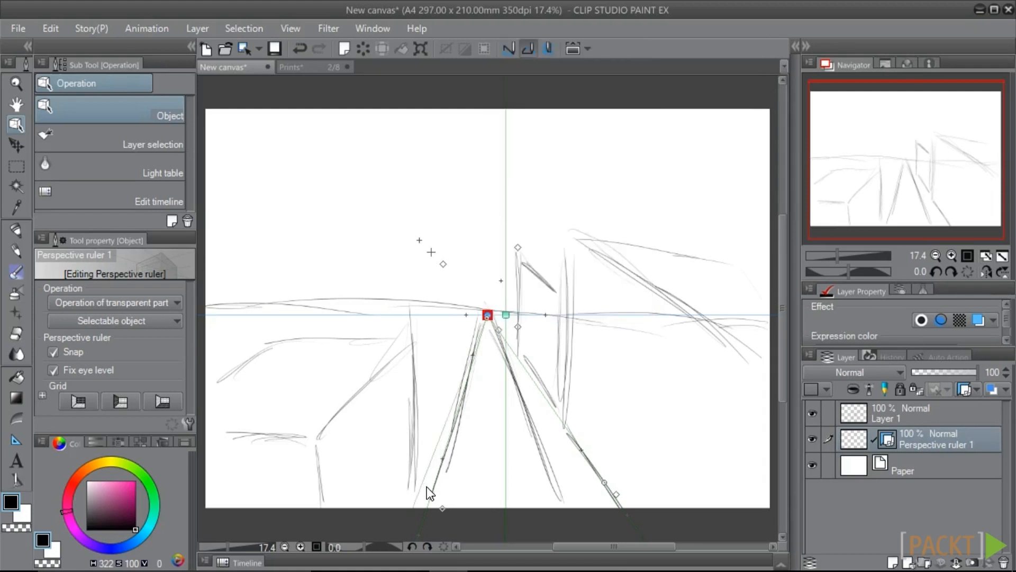
drag(485, 318, 435, 341)
click(485, 317)
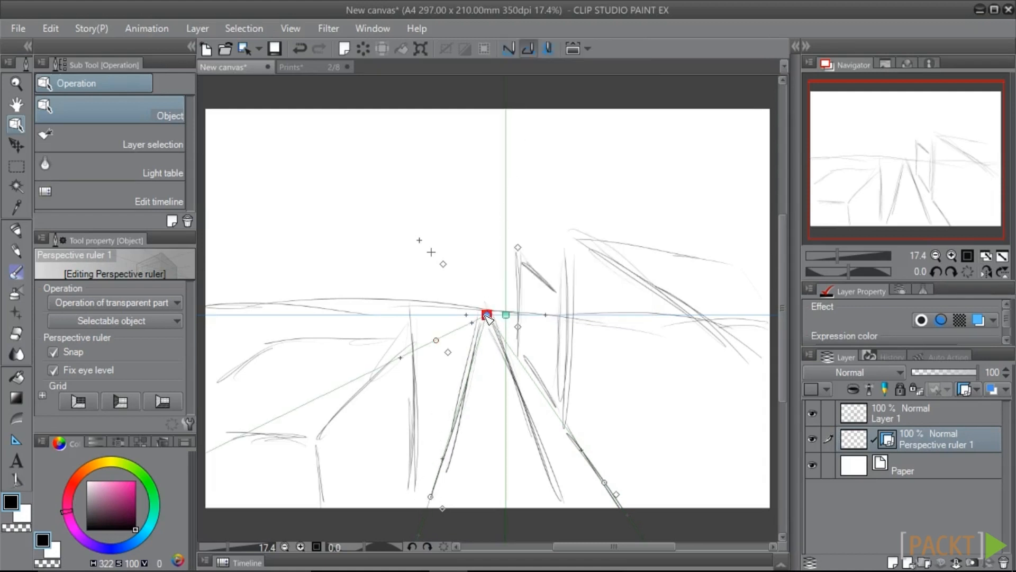
right_click(485, 317)
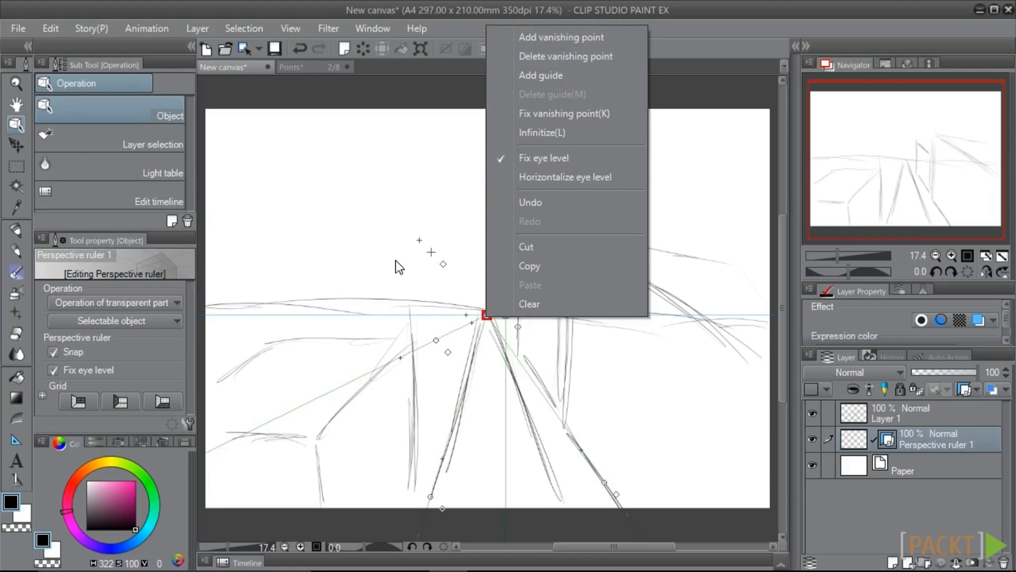
click(385, 277)
right_click(485, 314)
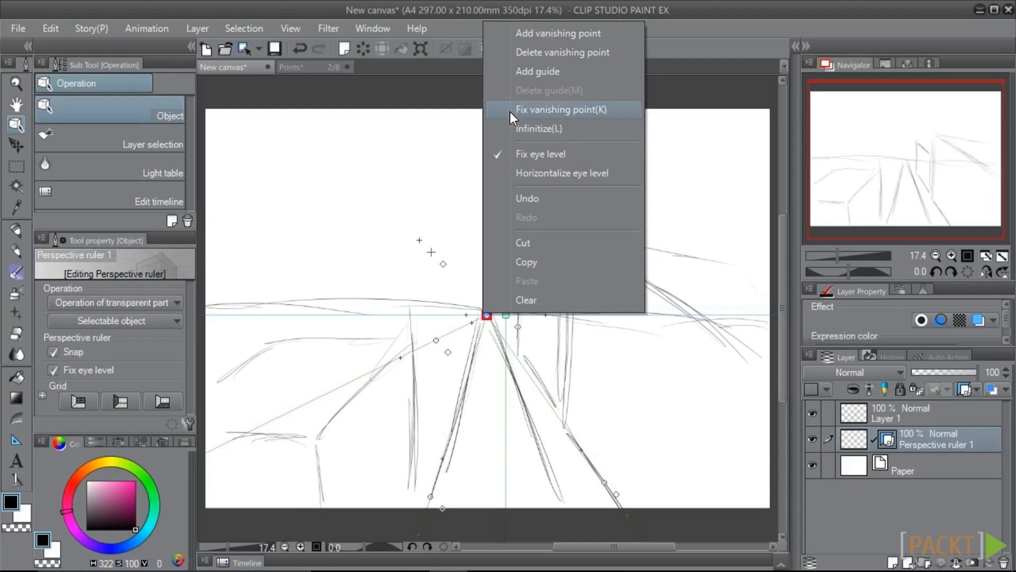
click(449, 193)
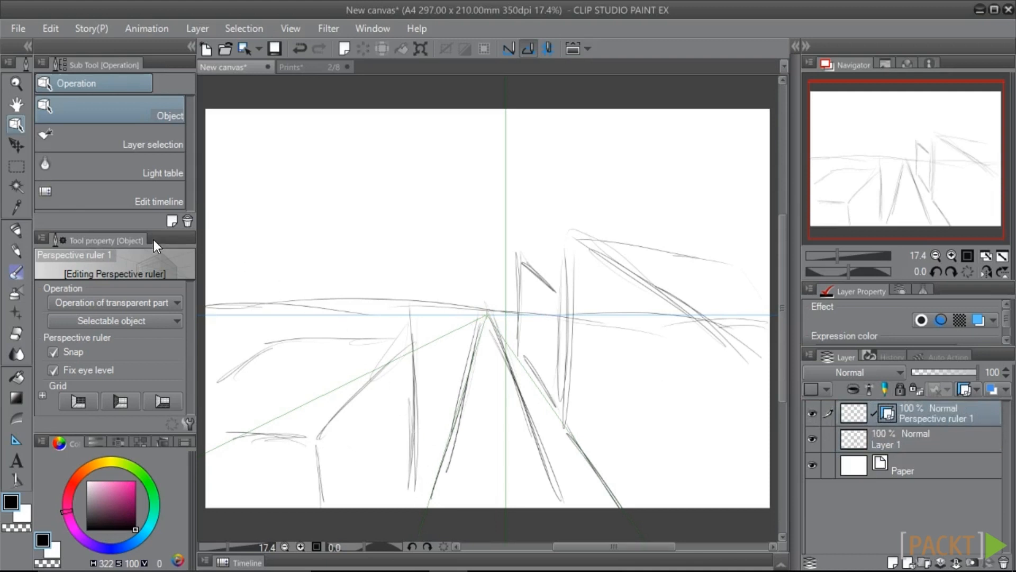
Draw the straight horizon and the road's right edge with the Darker pencil, snapped to the perspective ruler.
key(p)
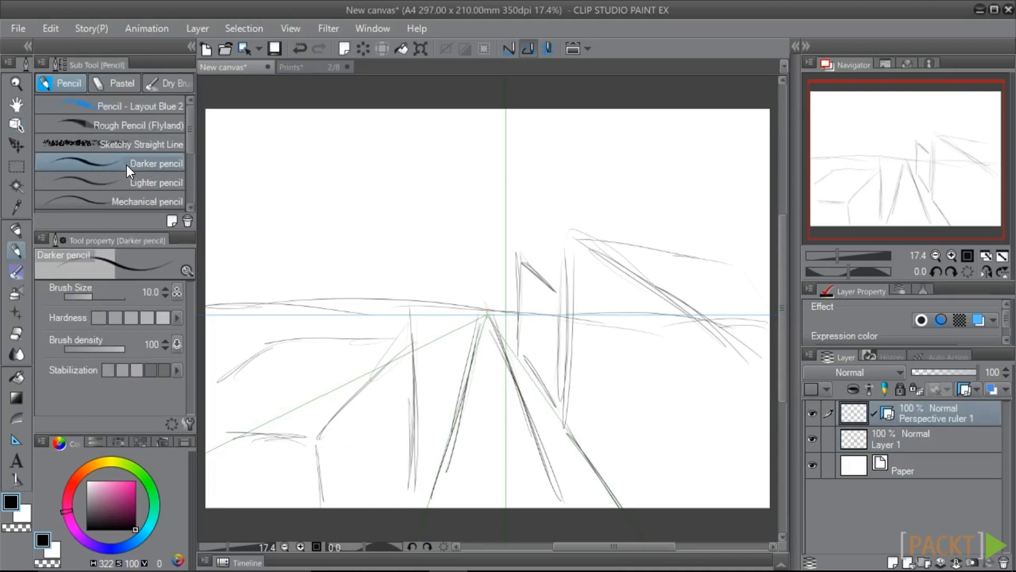
click(530, 51)
drag(209, 314, 768, 312)
drag(495, 310, 504, 334)
mouse_move(413, 347)
mouse_down()
mouse_move(414, 507)
mouse_move(292, 410)
mouse_move(212, 449)
mouse_move(240, 366)
mouse_move(207, 370)
mouse_up()
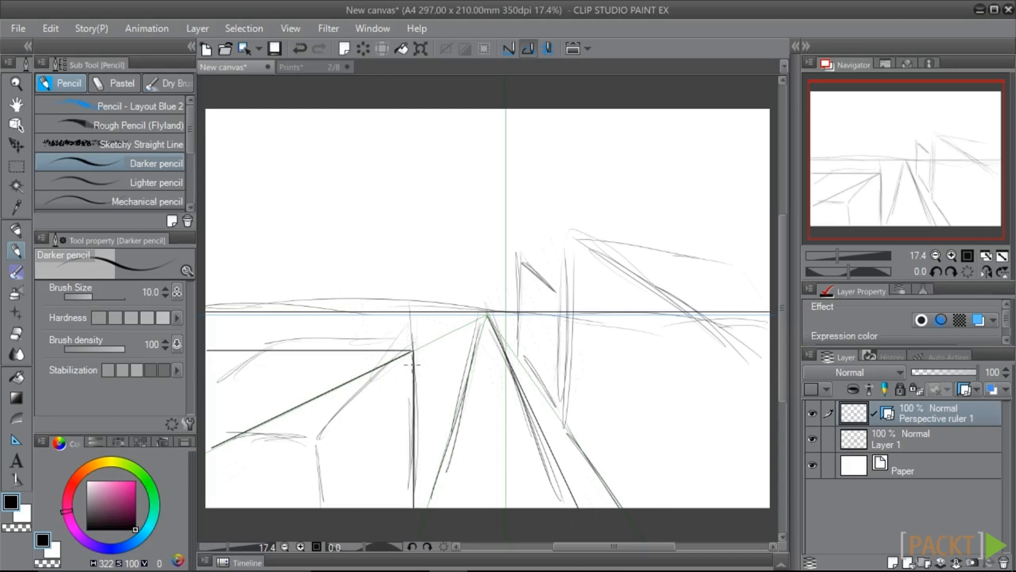
click(298, 49)
click(298, 49)
click(298, 49)
Draw the left building's vertical corner, horizontal top edge and receding edge, plus the road's left edge, snapped to the perspective ruler.
drag(413, 354, 414, 507)
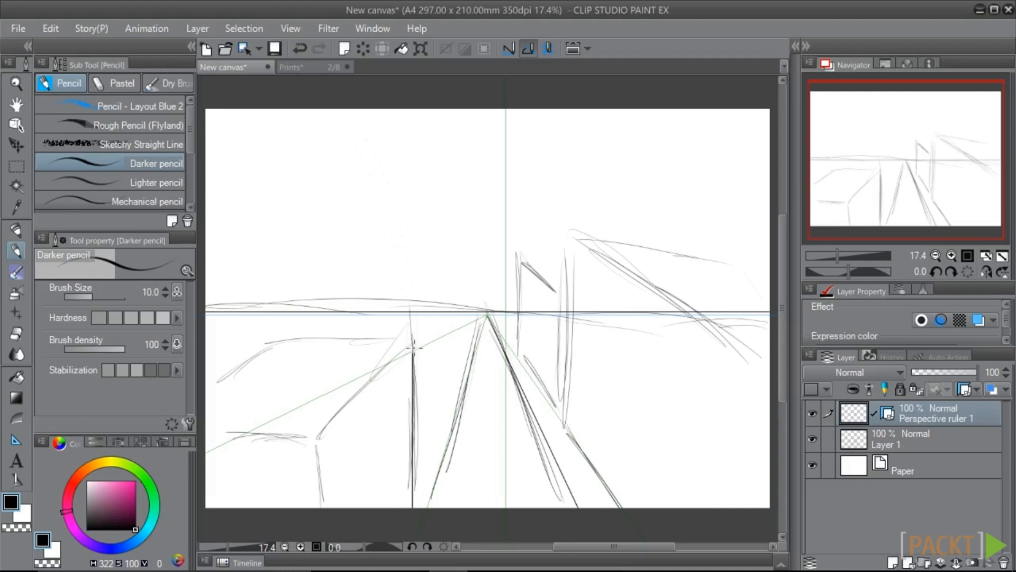
mouse_move(412, 351)
mouse_down()
mouse_move(294, 448)
mouse_move(312, 369)
mouse_move(217, 385)
mouse_move(199, 370)
mouse_up()
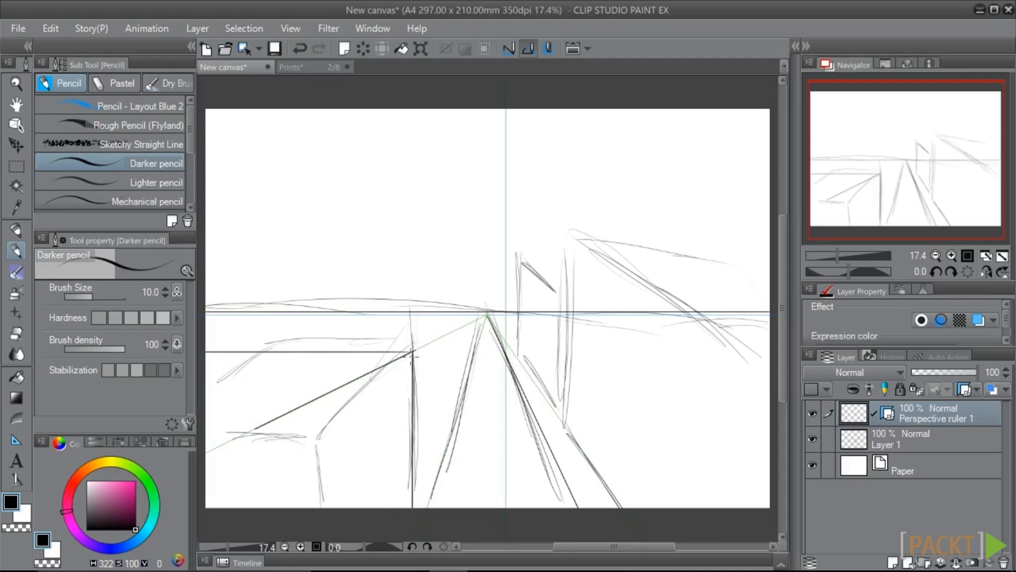
drag(416, 353, 279, 354)
key(ctrl+z)
drag(417, 369, 449, 356)
drag(426, 521, 486, 317)
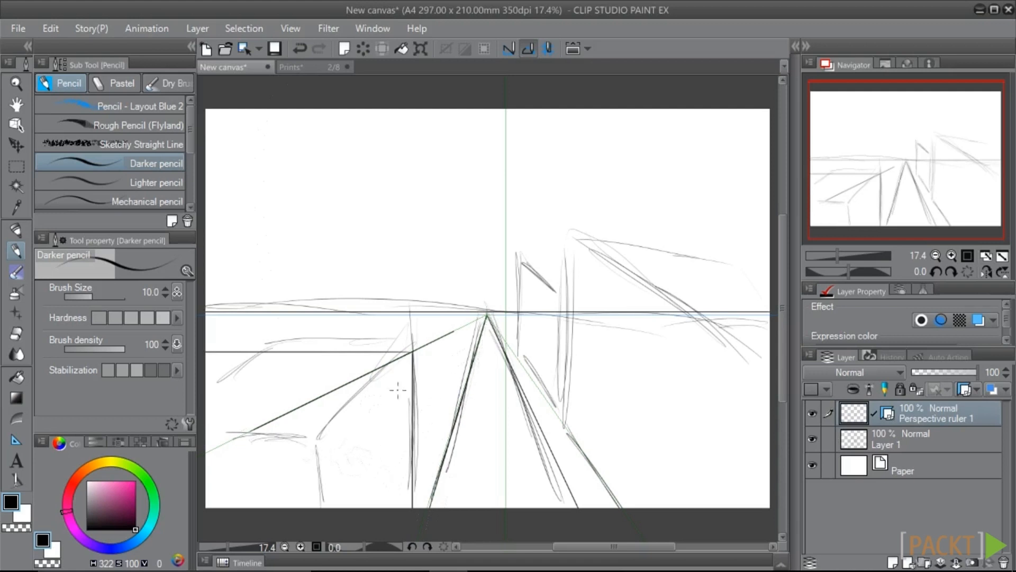
Draw the right building's vertical corner and receding base edge with the Darker pencil, snapped to the perspective ruler.
drag(569, 442, 567, 238)
drag(619, 507, 560, 425)
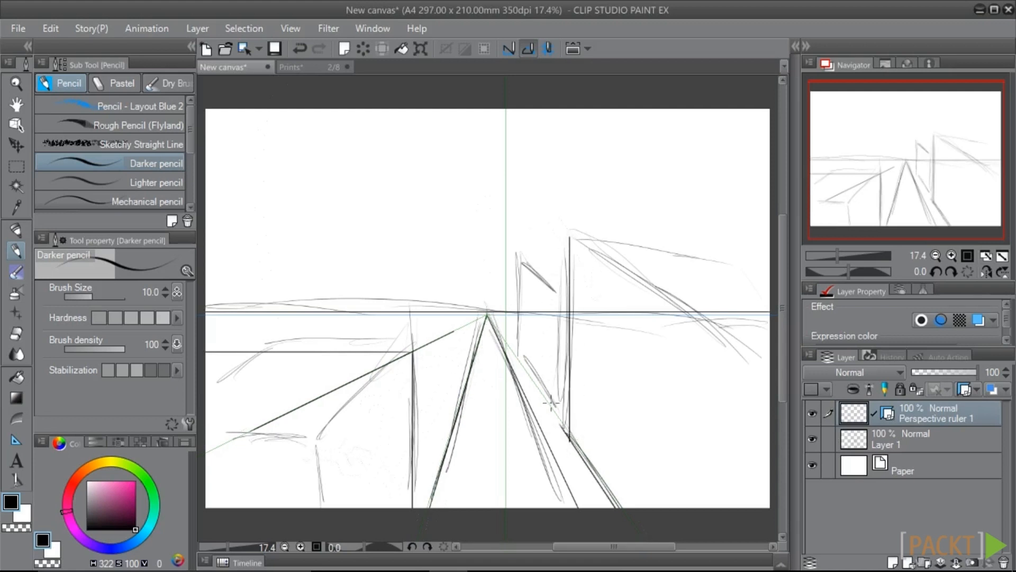
Draw a tall wall panel to the left of the vanishing point with the Rectangle figure tool, snapped to the perspective ruler.
click(19, 438)
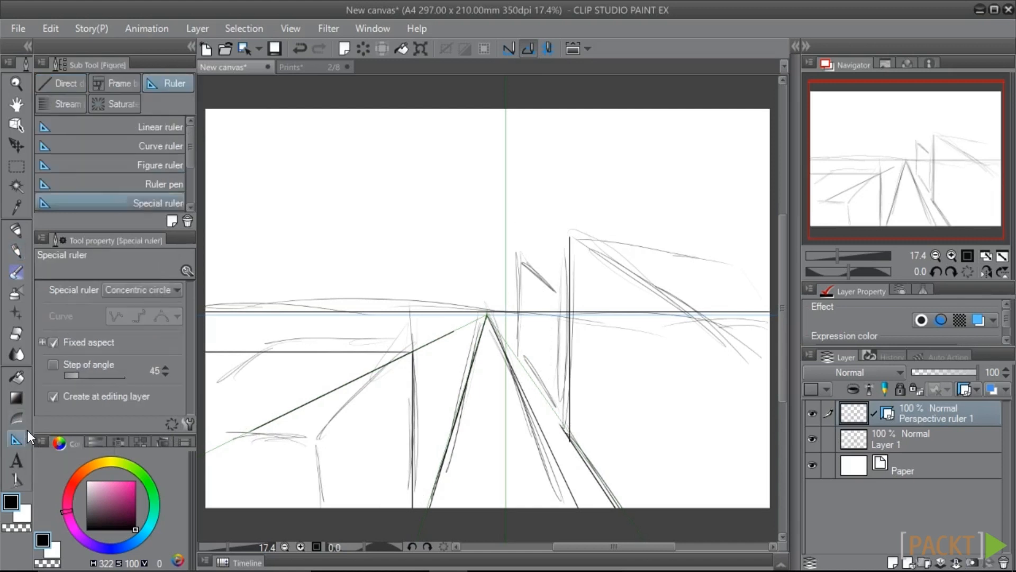
click(61, 83)
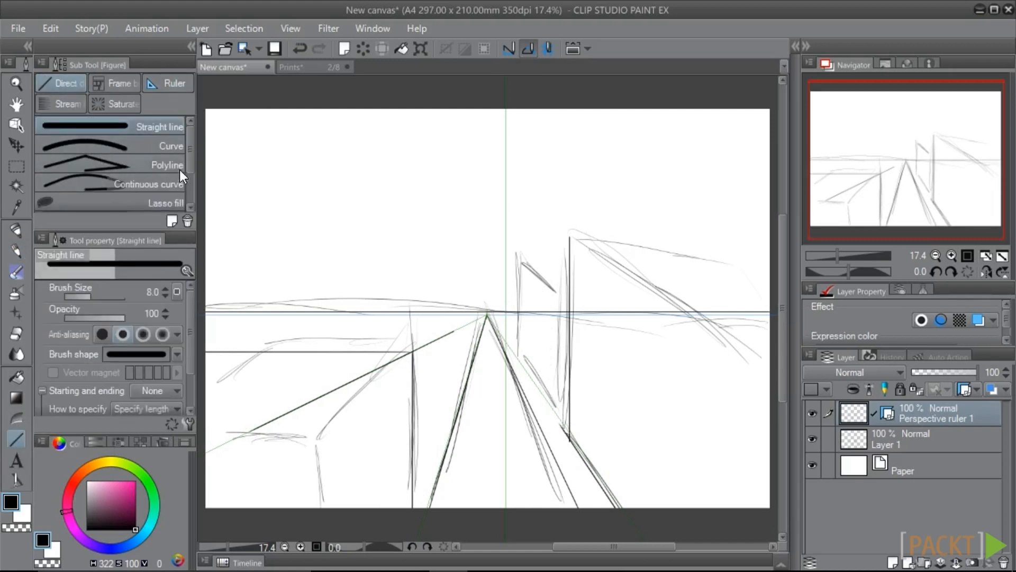
scroll(176, 171, down, 3)
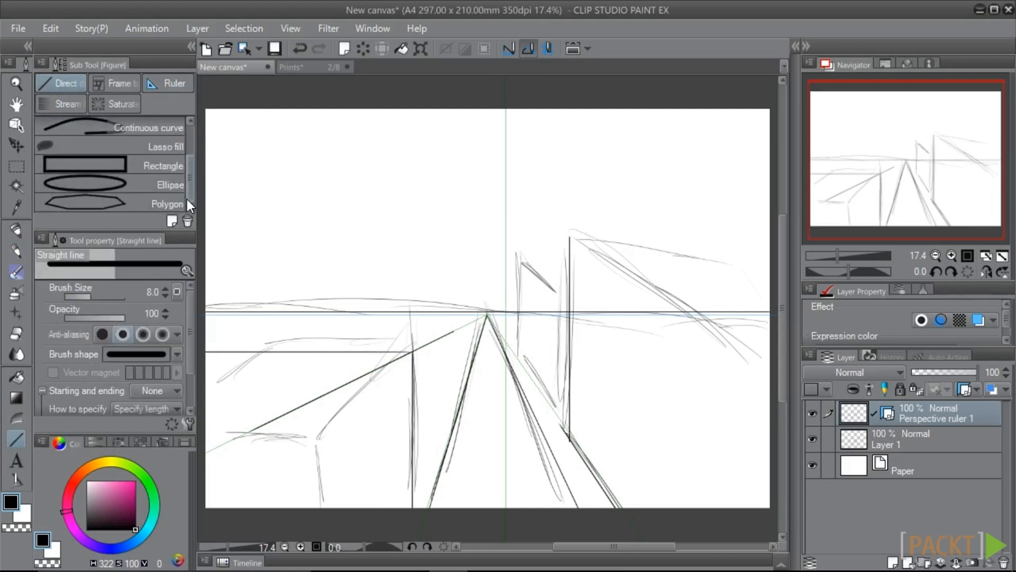
click(88, 167)
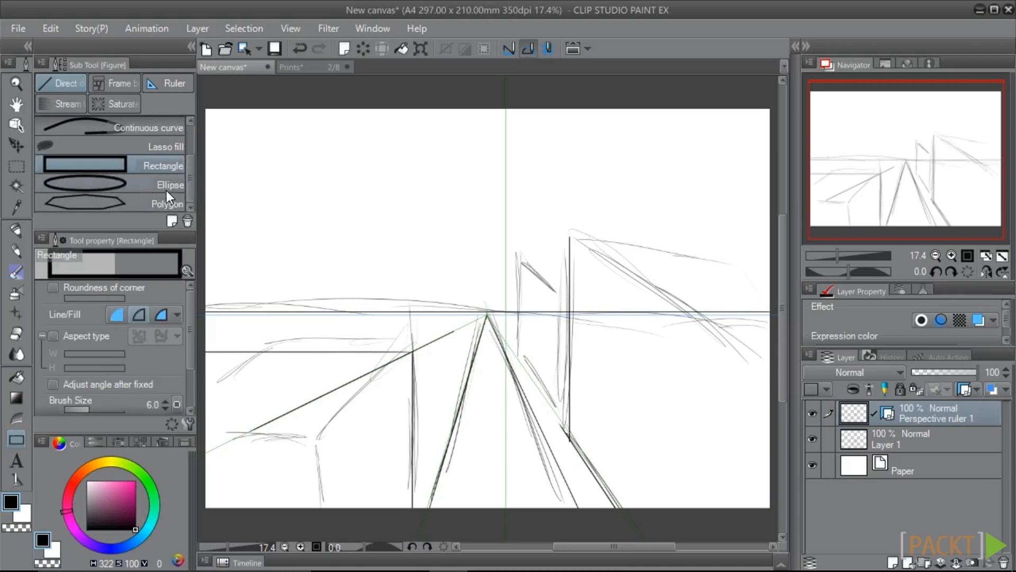
drag(459, 305, 422, 481)
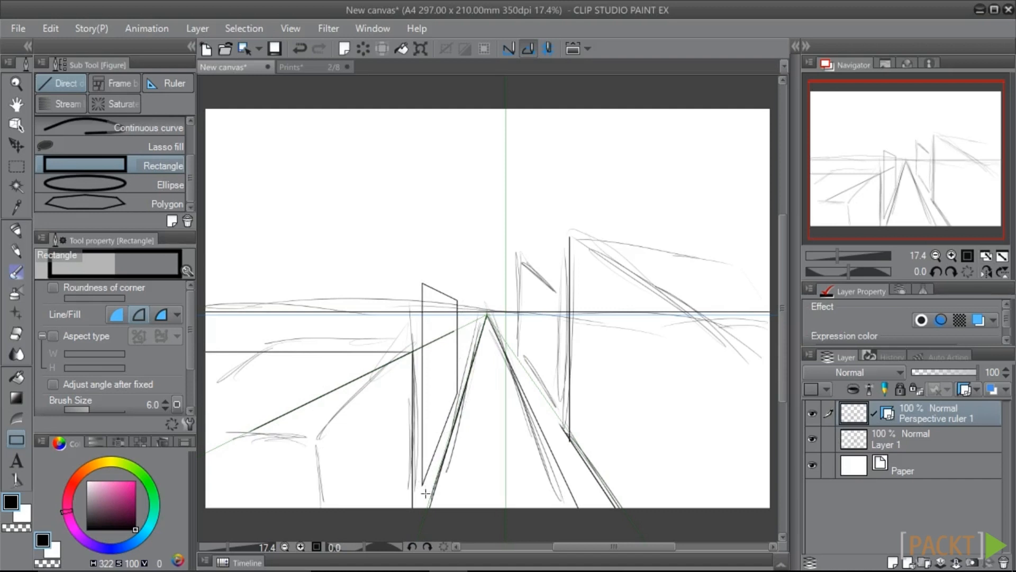
Add a new raster layer, view the perspective ruler layer's display-range options, and make Layer 2 the active layer.
click(893, 561)
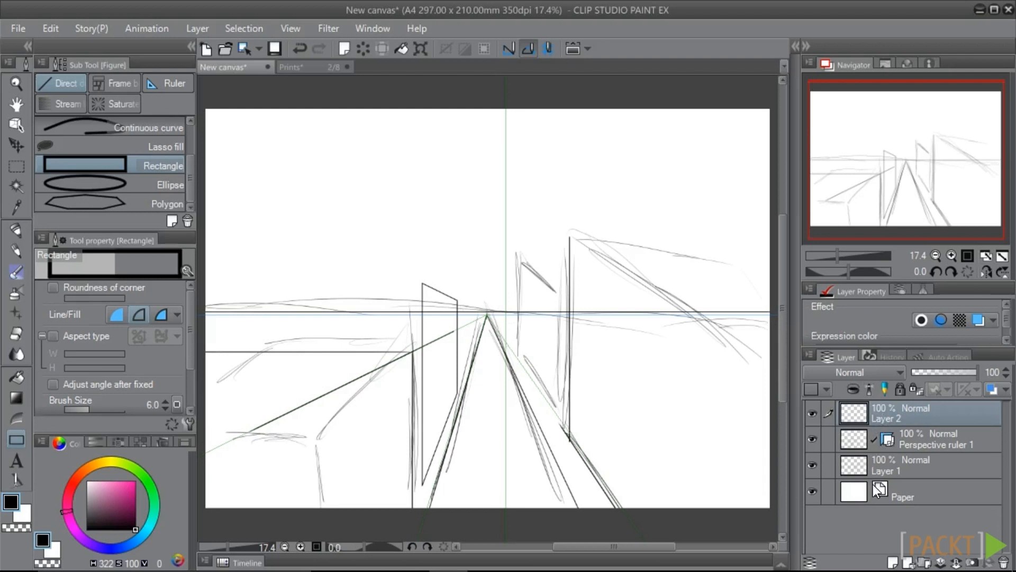
click(910, 441)
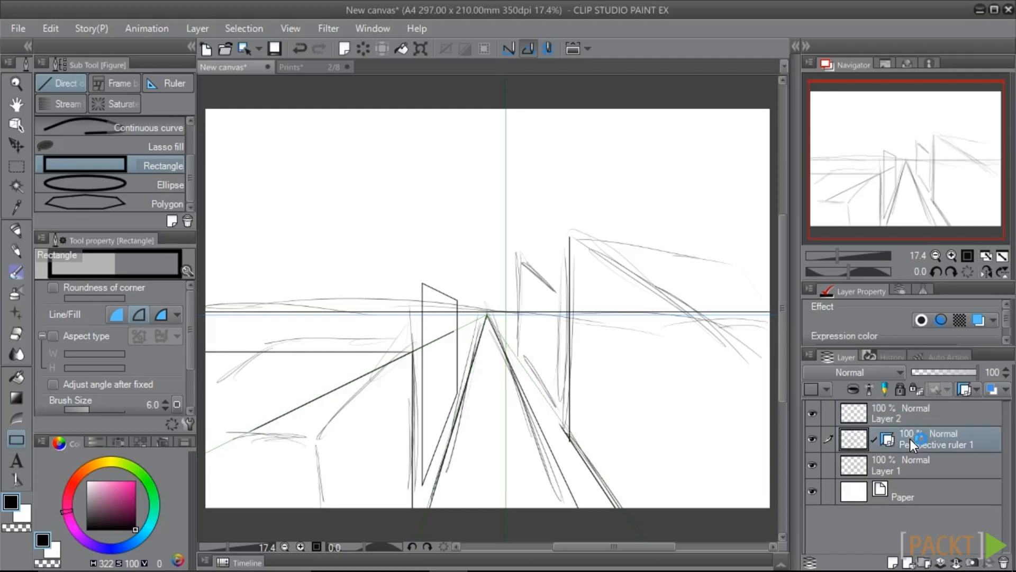
click(962, 391)
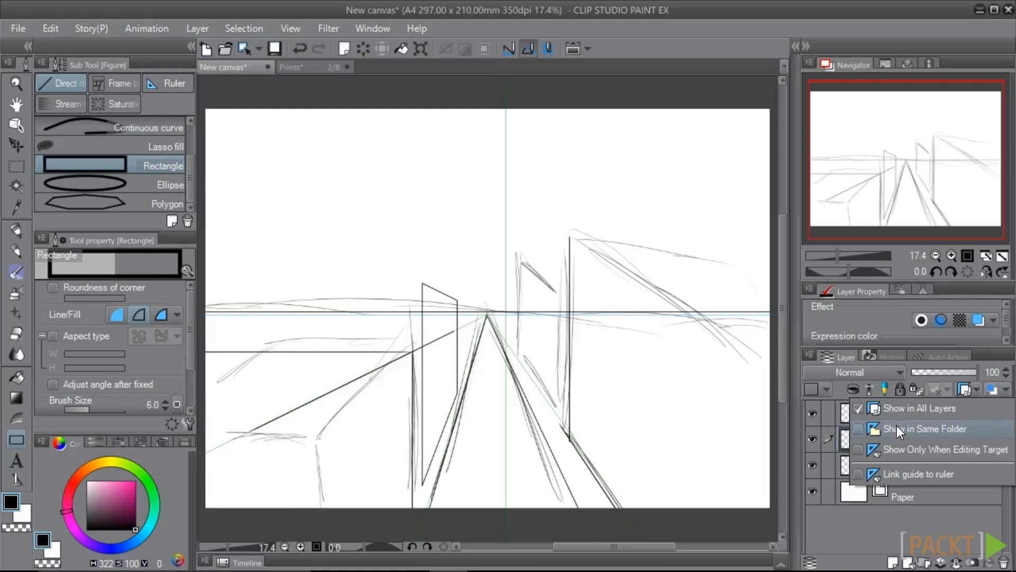
click(838, 410)
click(881, 412)
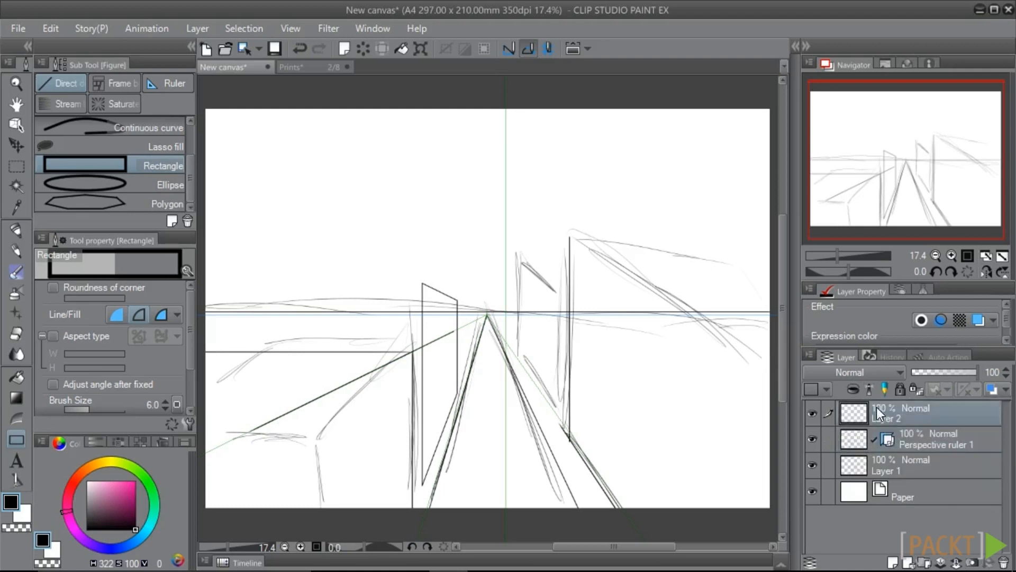
With the G-pen, ink the road's right edge and a vertical line below the vanishing point on Layer 2, checking its visibility.
click(13, 232)
click(66, 87)
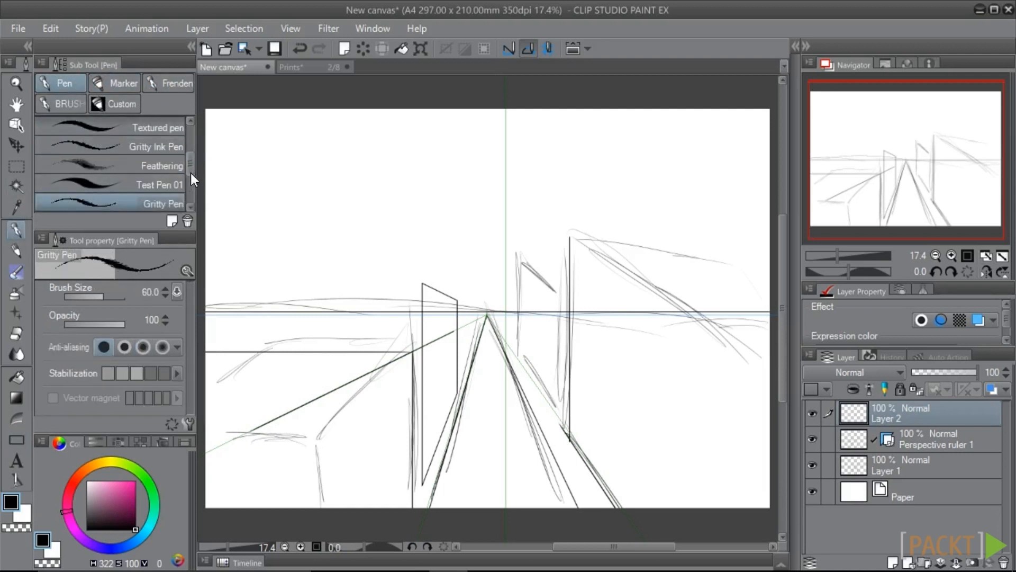
scroll(183, 176, up, 5)
click(108, 127)
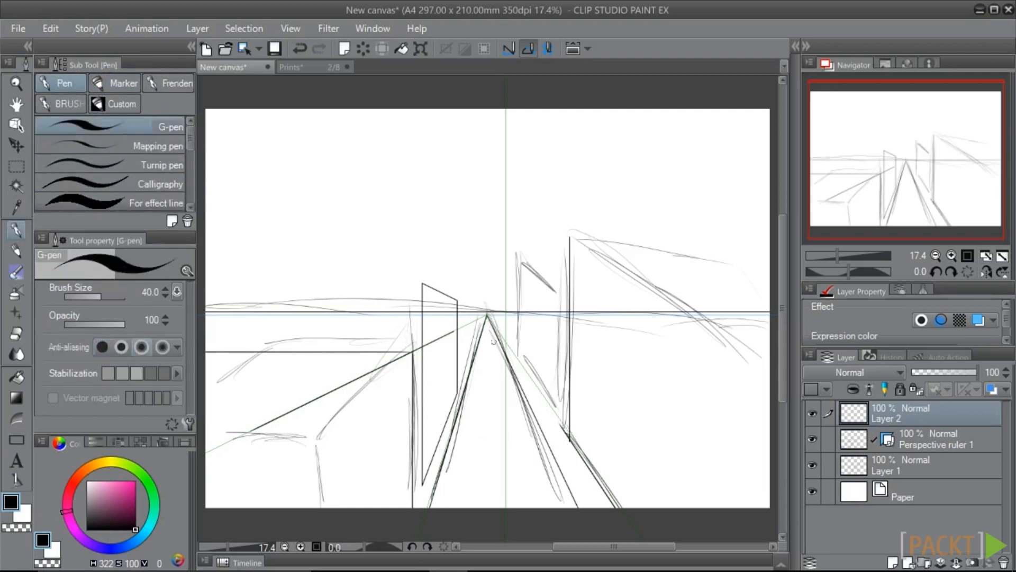
drag(487, 314, 577, 507)
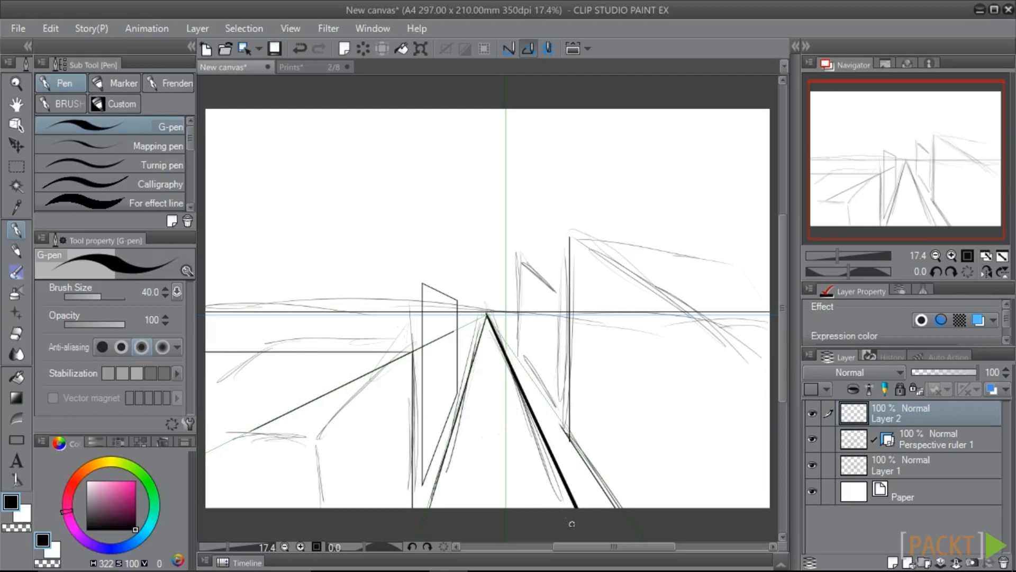
drag(487, 315, 487, 507)
click(812, 413)
click(812, 413)
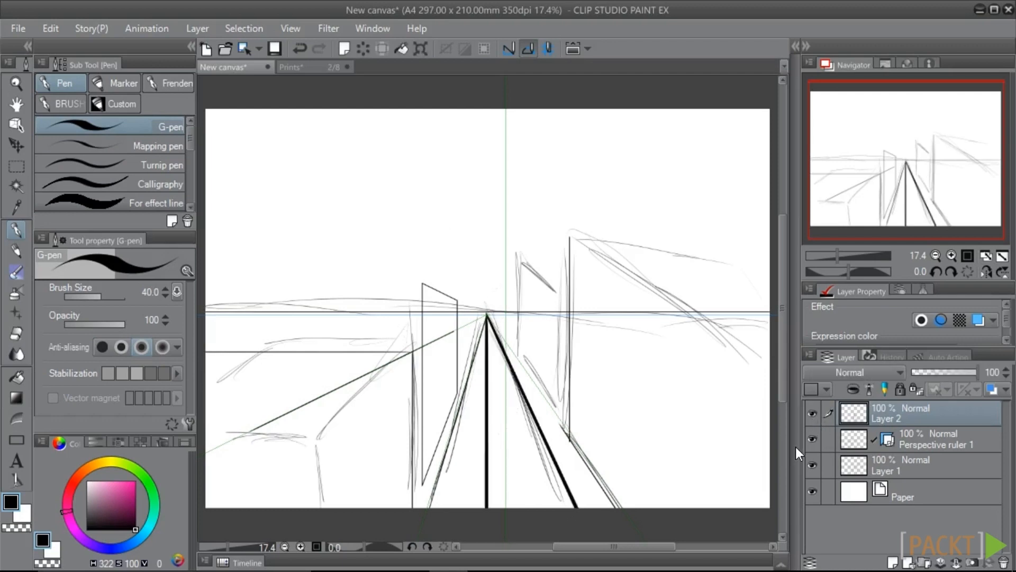
Switch to a blank canvas and sketch a large rough building box seen corner-on with the Lighter pencil.
click(298, 67)
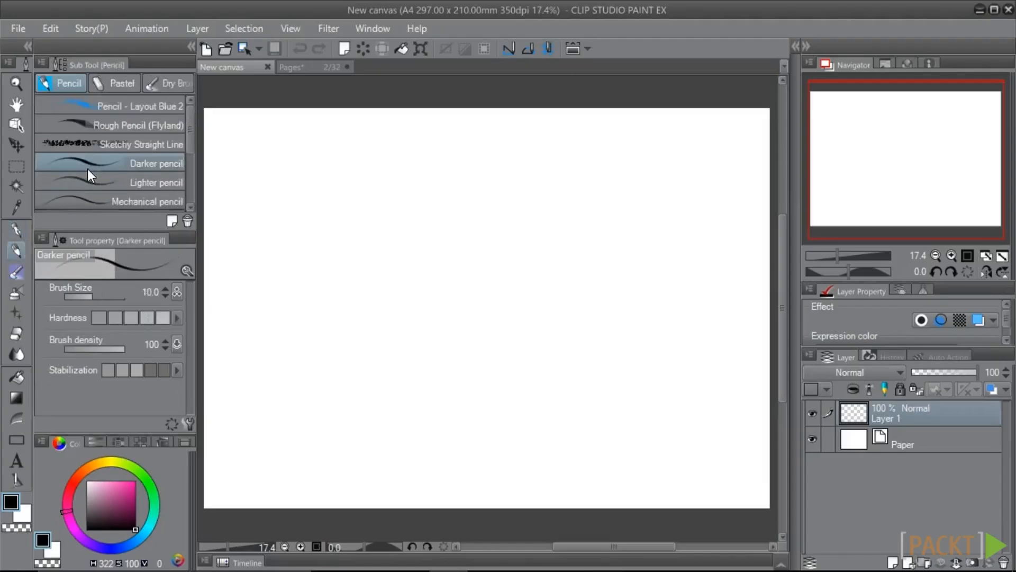
click(90, 180)
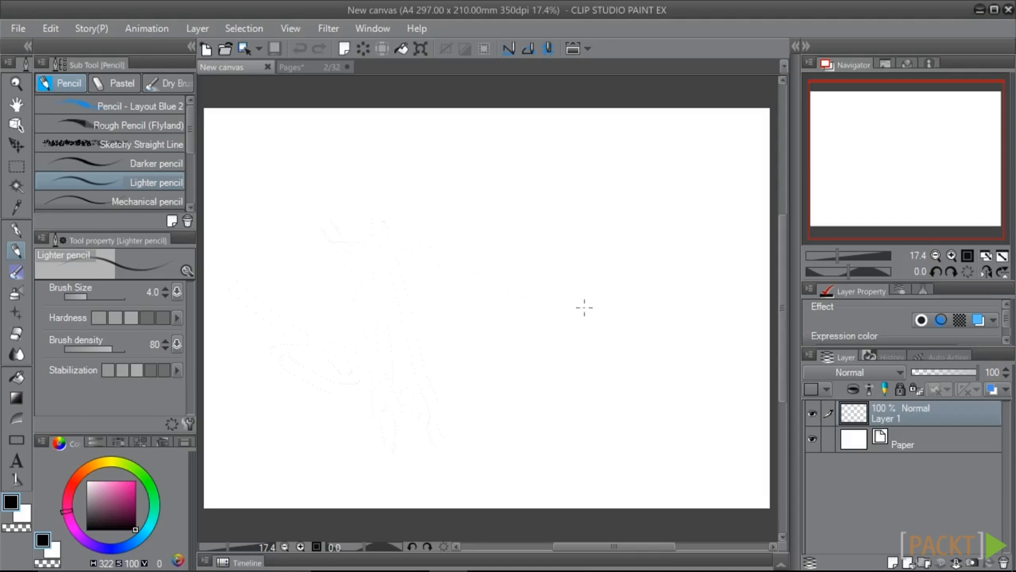
mouse_move(376, 276)
mouse_down()
mouse_move(371, 403)
mouse_move(372, 313)
mouse_move(343, 427)
mouse_up()
mouse_move(365, 205)
mouse_down()
mouse_move(659, 246)
mouse_move(654, 418)
mouse_up()
mouse_move(651, 421)
mouse_down()
mouse_move(431, 463)
mouse_move(373, 459)
mouse_up()
mouse_move(360, 209)
mouse_down()
mouse_move(275, 217)
mouse_move(279, 402)
mouse_move(373, 462)
mouse_up()
drag(263, 273, 262, 433)
drag(370, 202, 262, 229)
drag(361, 236, 365, 474)
drag(451, 216, 633, 232)
drag(374, 460, 585, 430)
drag(581, 432, 623, 422)
Sketch the partial buildings at the canvas's right and left edges beside the central box with the Lighter pencil.
mouse_move(689, 417)
mouse_down()
mouse_move(689, 156)
mouse_move(738, 180)
mouse_up()
drag(766, 416, 690, 422)
drag(247, 203, 259, 380)
drag(249, 228, 252, 392)
drag(204, 179, 250, 198)
drag(250, 199, 261, 408)
drag(264, 404, 214, 384)
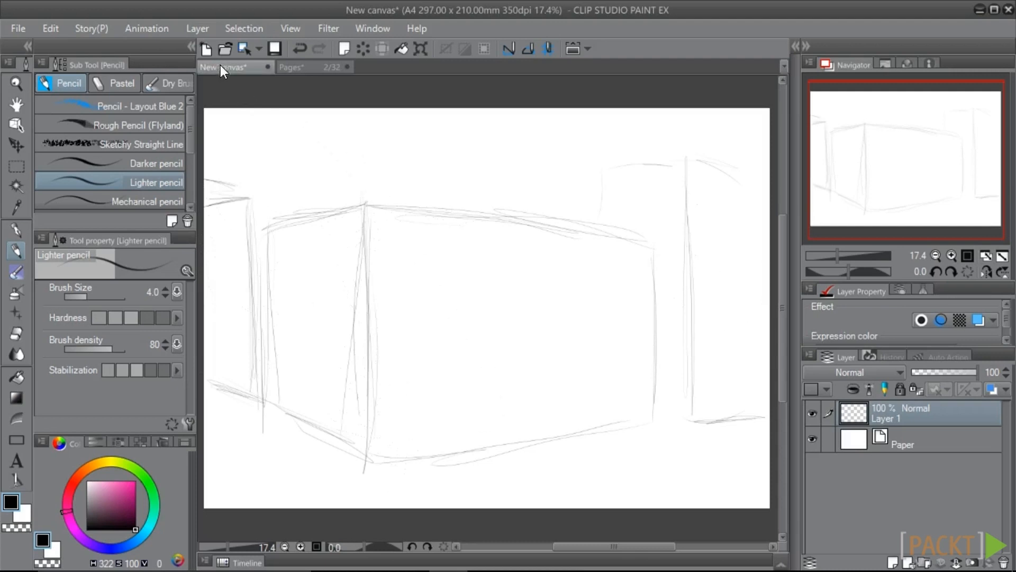
Create a 2-point perspective ruler on a new layer.
click(195, 28)
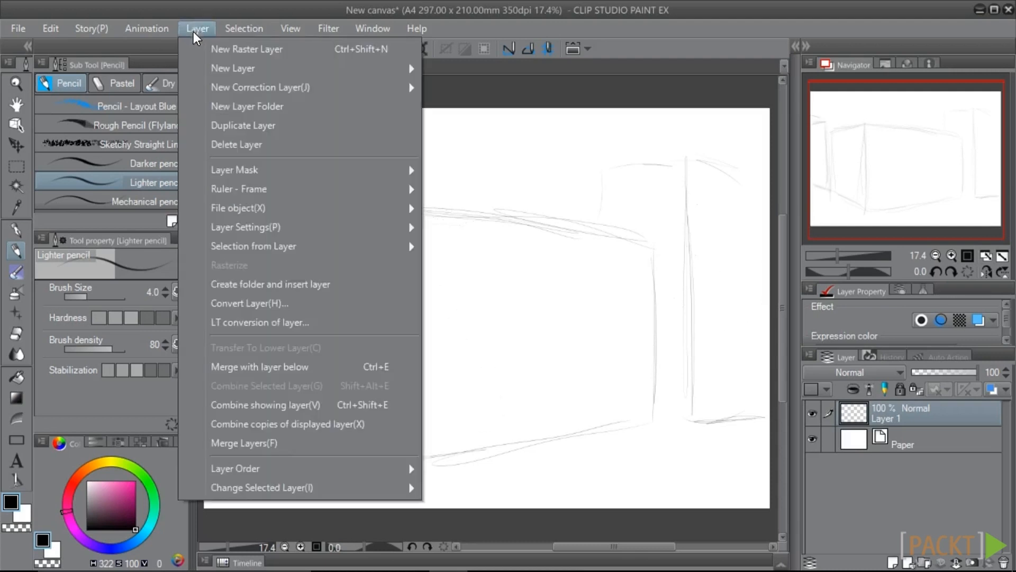
mouse_move(224, 188)
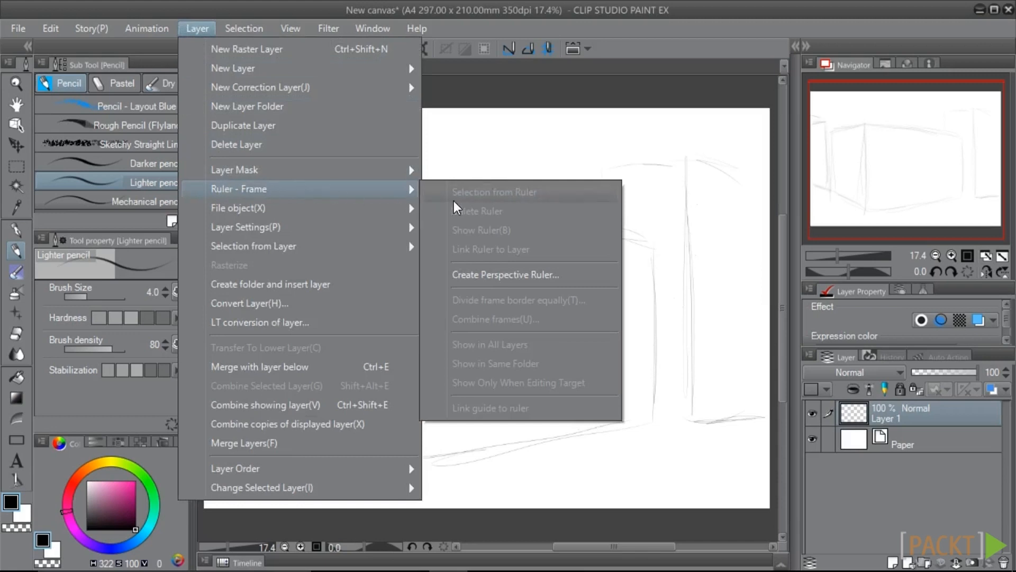
click(483, 274)
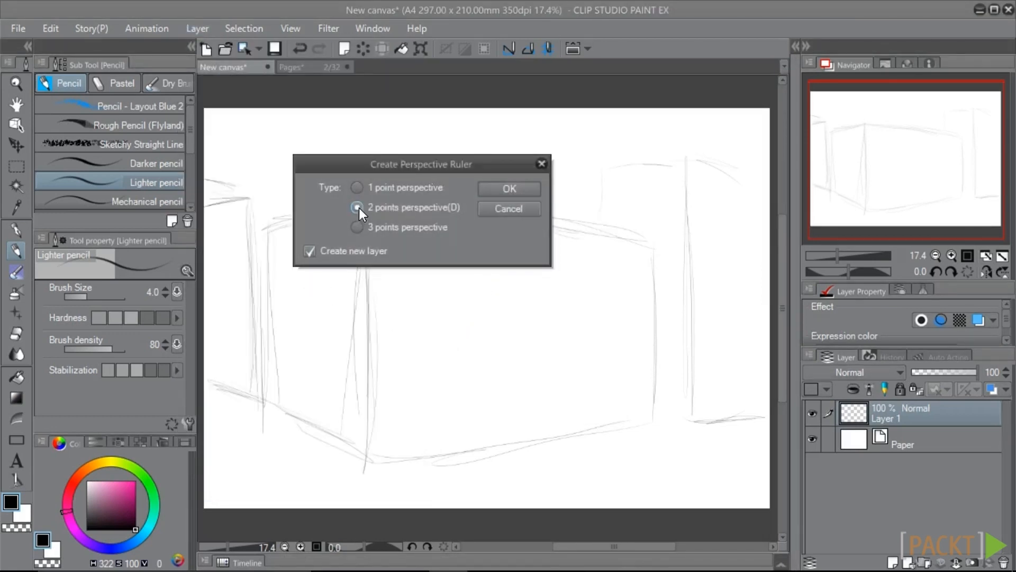
click(500, 189)
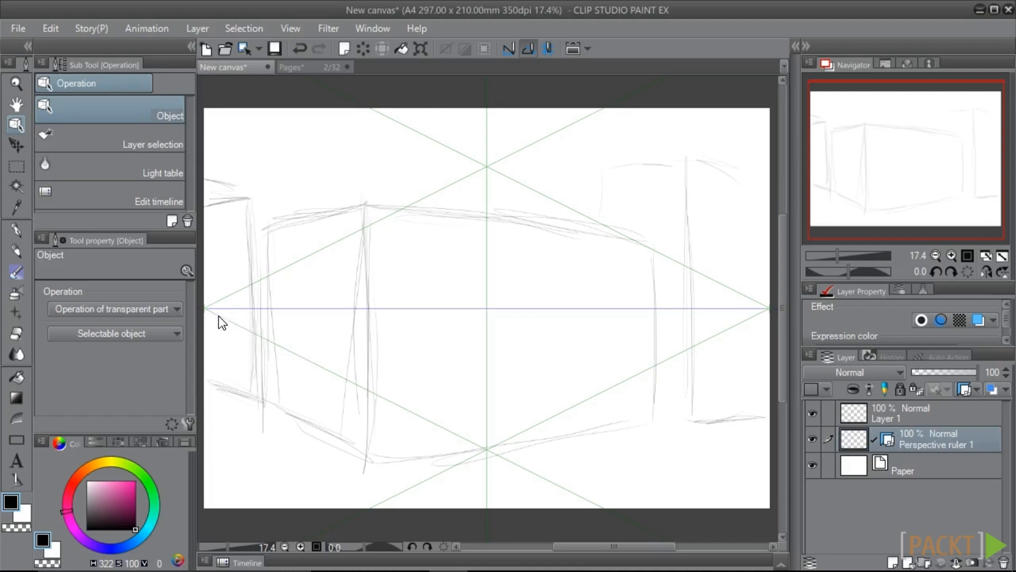
Move the left vanishing point outward along the eye level beyond the canvas and align its lower guide with the box's left base edge.
scroll(242, 342, down, 4)
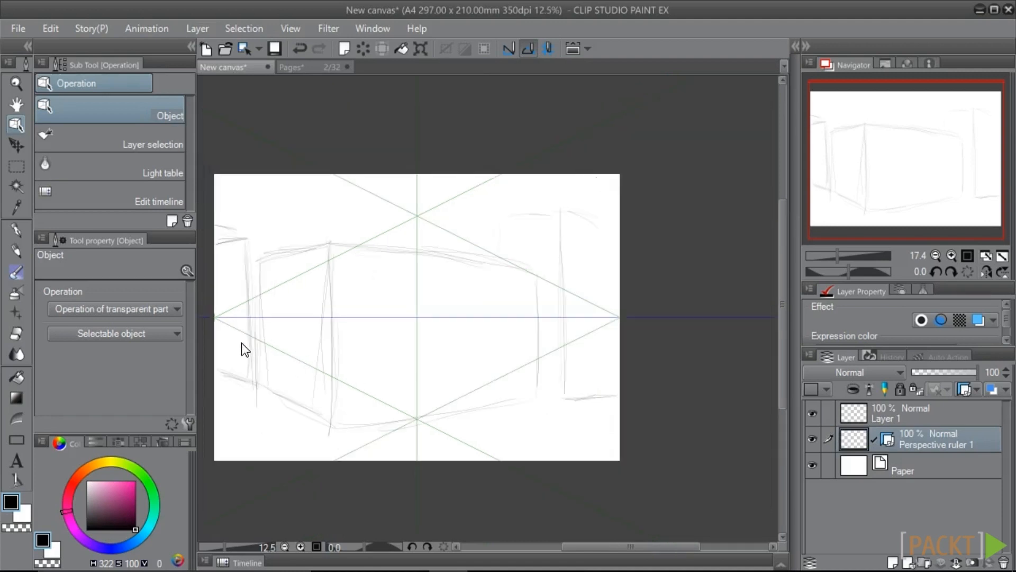
drag(293, 485, 390, 460)
click(322, 306)
drag(324, 307, 266, 307)
drag(374, 331, 373, 354)
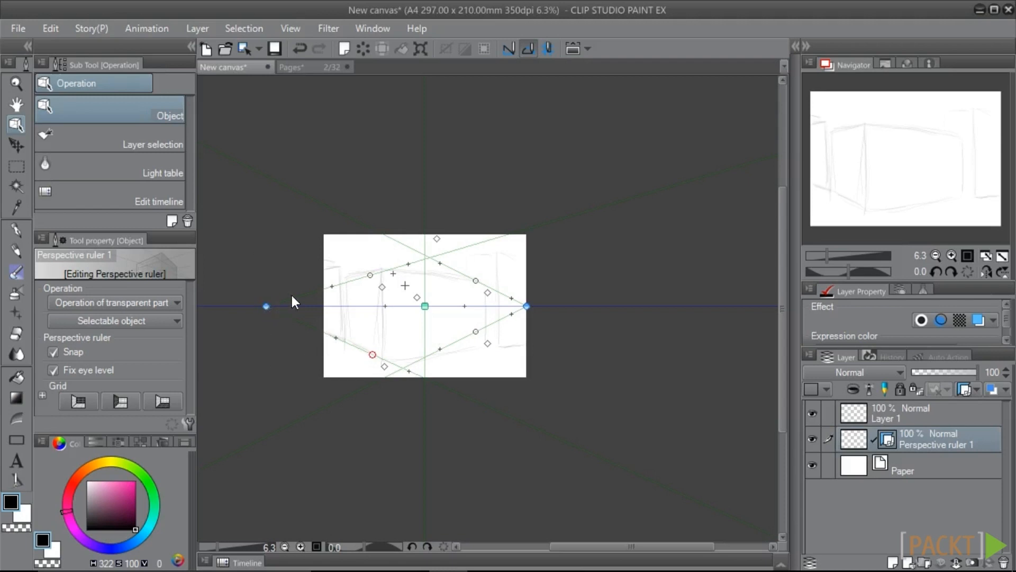
Move the right vanishing point far outside the canvas along the eye level and adjust its lower guide towards the box's right base edge.
drag(526, 306, 653, 331)
drag(437, 337, 477, 343)
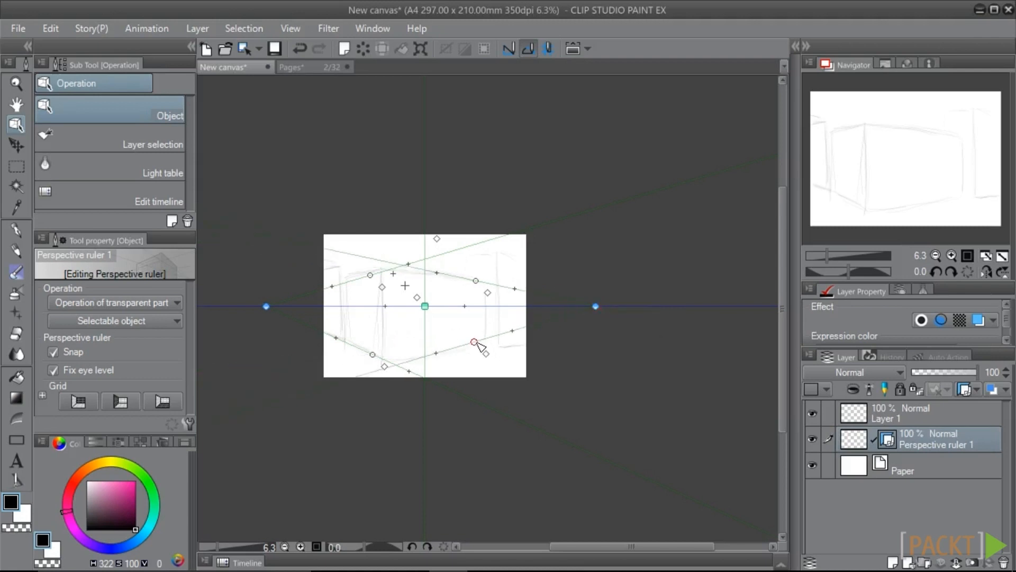
drag(596, 306, 664, 321)
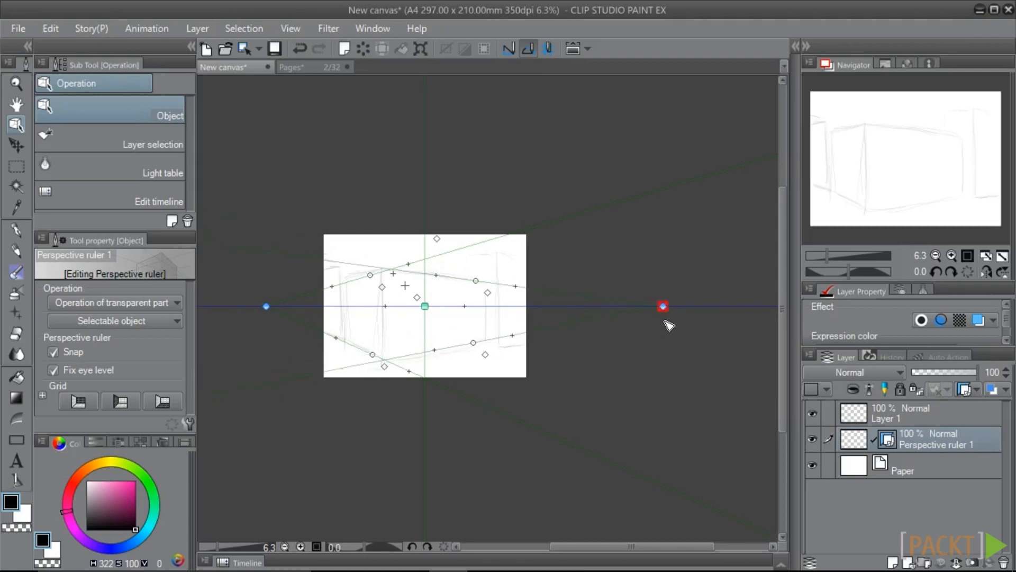
Draw the central building's front corner, base edges, right top edge and right side with the Darker pencil, snapped to the ruler.
click(301, 547)
drag(293, 449, 399, 431)
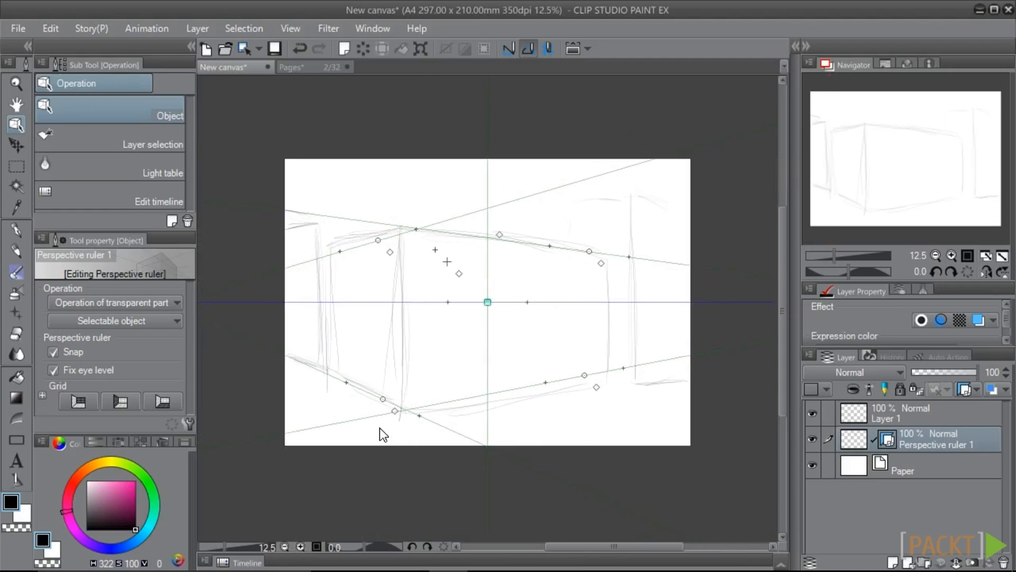
click(17, 250)
click(154, 163)
mouse_move(415, 229)
mouse_down()
mouse_move(379, 339)
mouse_move(329, 285)
mouse_move(332, 373)
mouse_move(416, 413)
mouse_up()
drag(329, 375, 417, 414)
drag(417, 414, 607, 376)
mouse_move(417, 228)
mouse_down()
mouse_move(513, 261)
mouse_move(607, 255)
mouse_up()
drag(607, 256, 604, 382)
Draw the left building's vertical corner and its receding top and base edges, snapped to the perspective ruler.
mouse_move(321, 373)
mouse_down()
mouse_move(319, 223)
mouse_move(286, 245)
mouse_up()
drag(320, 224, 285, 242)
drag(321, 373, 285, 355)
drag(321, 224, 397, 258)
drag(322, 372, 329, 374)
Draw the right building's vertical corner and try snapped top edges receding from its upper end, undoing stray strokes.
drag(631, 370, 631, 197)
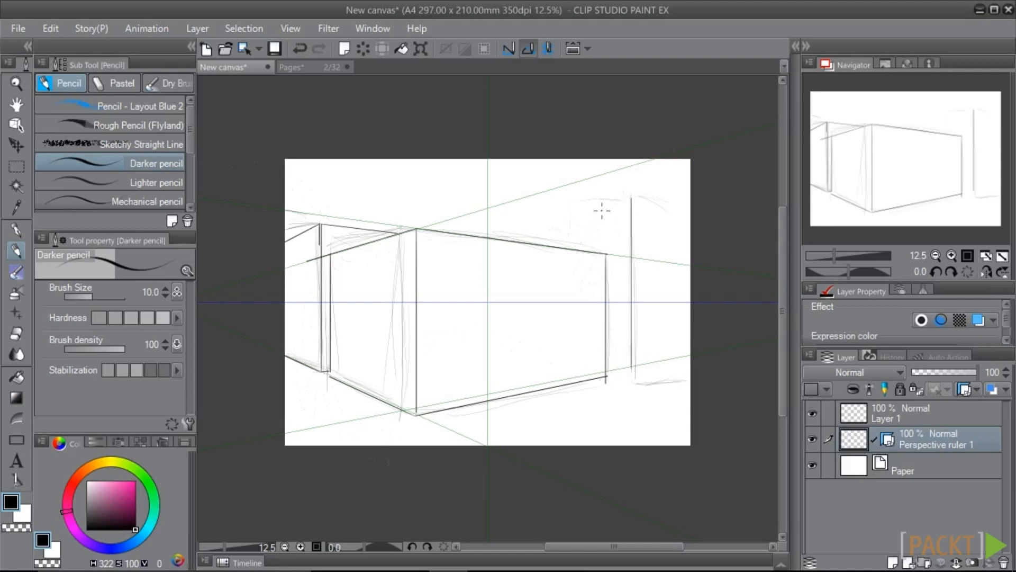
drag(630, 199, 680, 214)
key(ctrl+z)
mouse_move(630, 200)
mouse_down()
mouse_move(578, 209)
mouse_move(571, 246)
mouse_move(633, 256)
mouse_up()
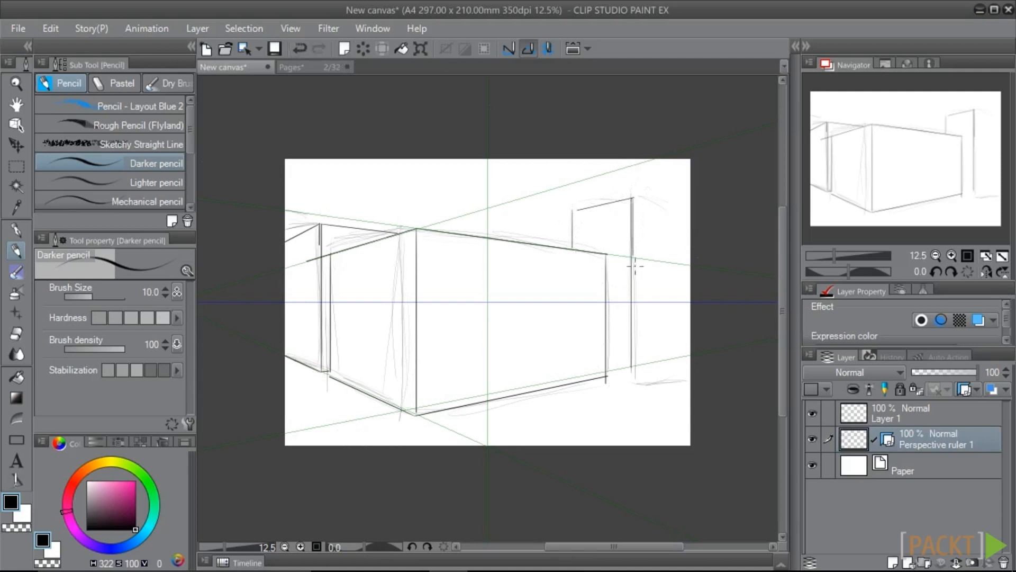
click(299, 49)
mouse_move(632, 199)
mouse_down()
mouse_move(680, 241)
mouse_move(633, 199)
mouse_up()
Switch to a blank canvas and sketch a rough tilted box for three-point perspective with the Lighter pencil.
click(288, 67)
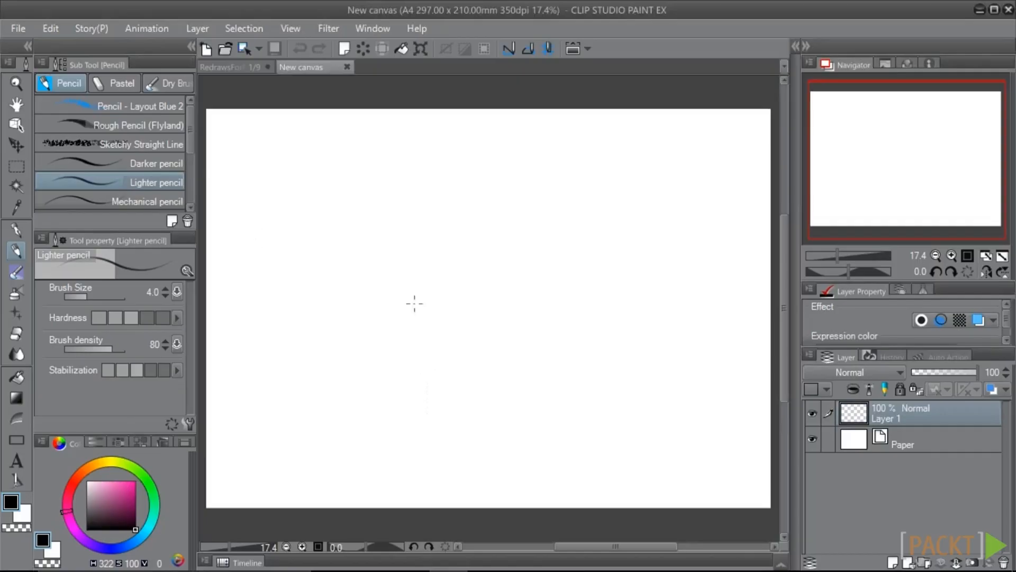
mouse_move(445, 215)
mouse_down()
mouse_move(437, 182)
mouse_move(440, 311)
mouse_move(446, 190)
mouse_move(554, 216)
mouse_up()
drag(424, 167, 590, 233)
mouse_move(608, 324)
mouse_down()
mouse_move(605, 245)
mouse_move(604, 356)
mouse_up()
drag(445, 286, 575, 349)
drag(592, 365, 479, 374)
drag(436, 286, 345, 313)
drag(346, 320, 457, 375)
mouse_move(357, 199)
mouse_down()
mouse_move(345, 310)
mouse_move(437, 179)
mouse_up()
drag(358, 200, 344, 308)
mouse_move(350, 310)
mouse_down()
mouse_move(437, 280)
mouse_move(604, 360)
mouse_up()
drag(602, 361, 483, 387)
drag(347, 322, 475, 383)
mouse_move(440, 335)
mouse_down()
mouse_move(443, 296)
mouse_move(440, 345)
mouse_up()
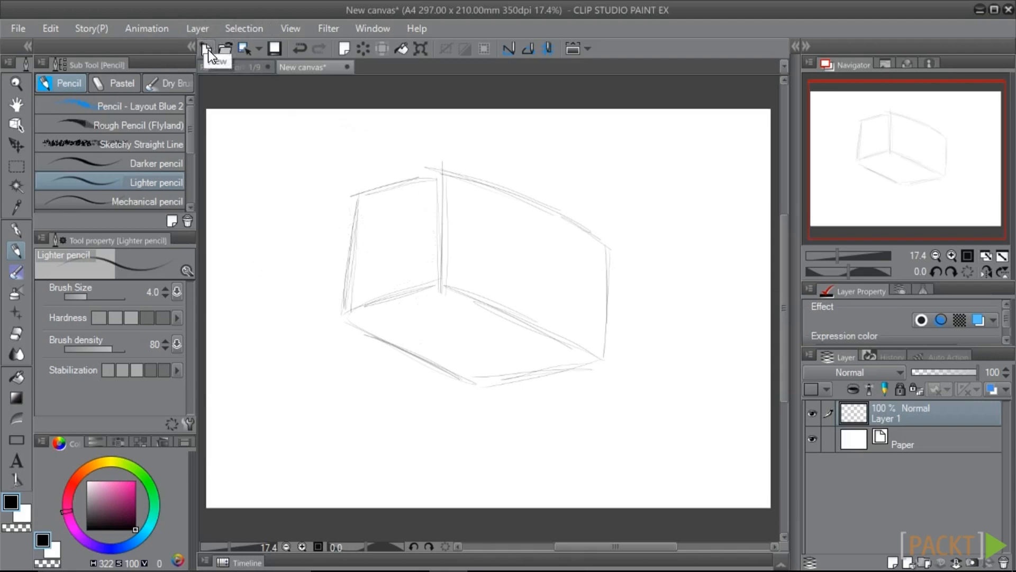
Create a 3-point perspective ruler on a new layer.
click(196, 30)
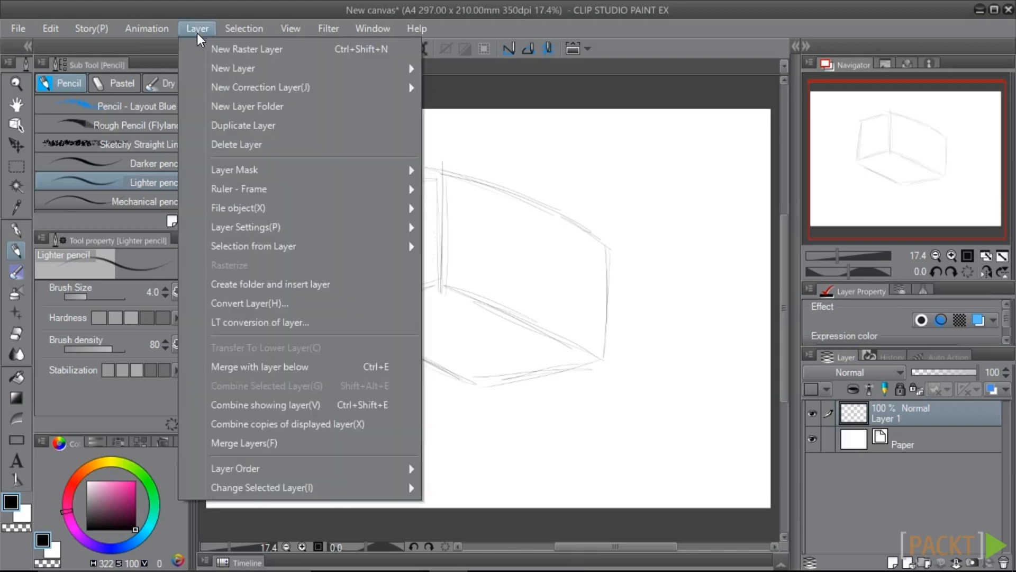
mouse_move(239, 190)
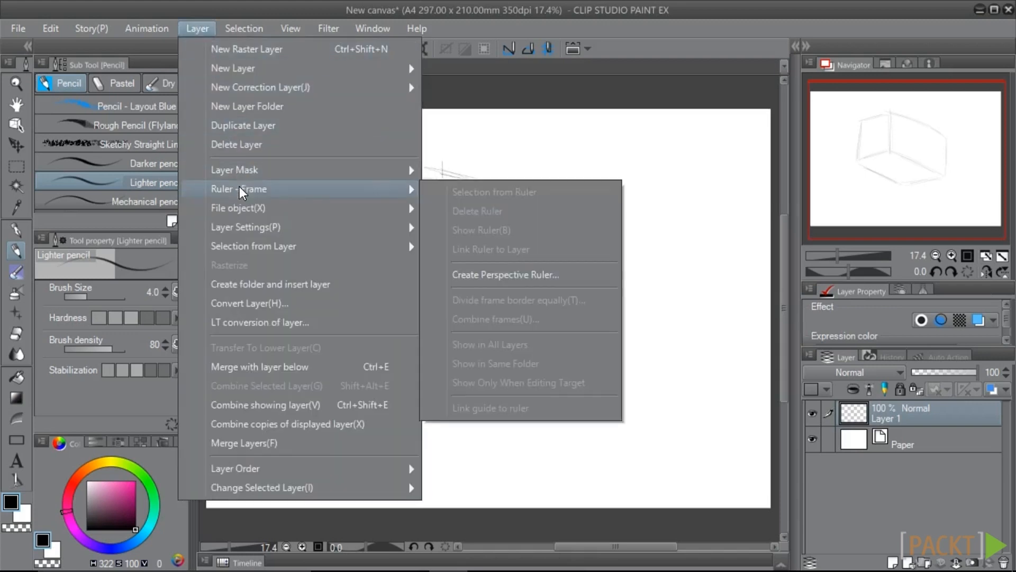
click(468, 275)
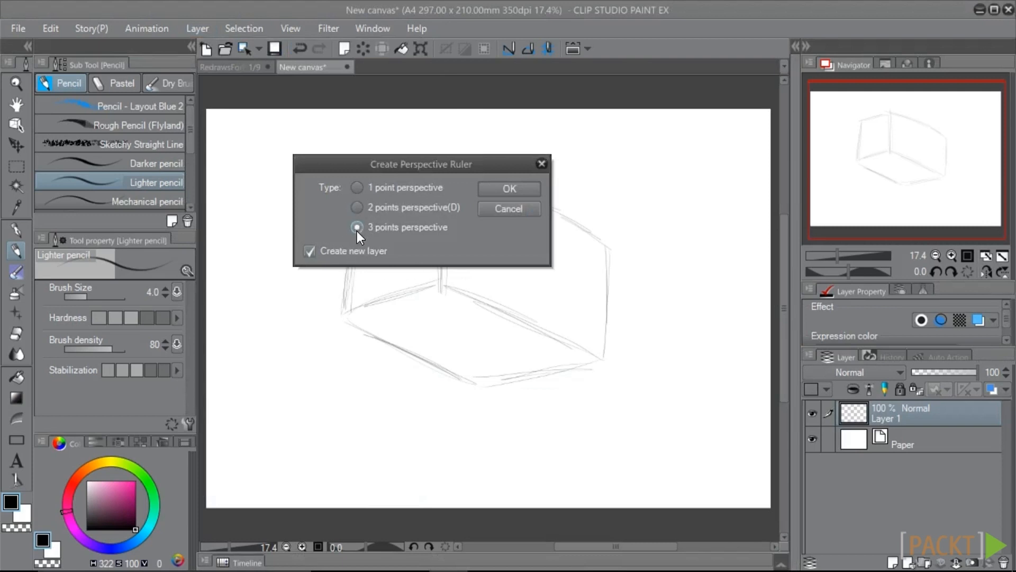
click(510, 189)
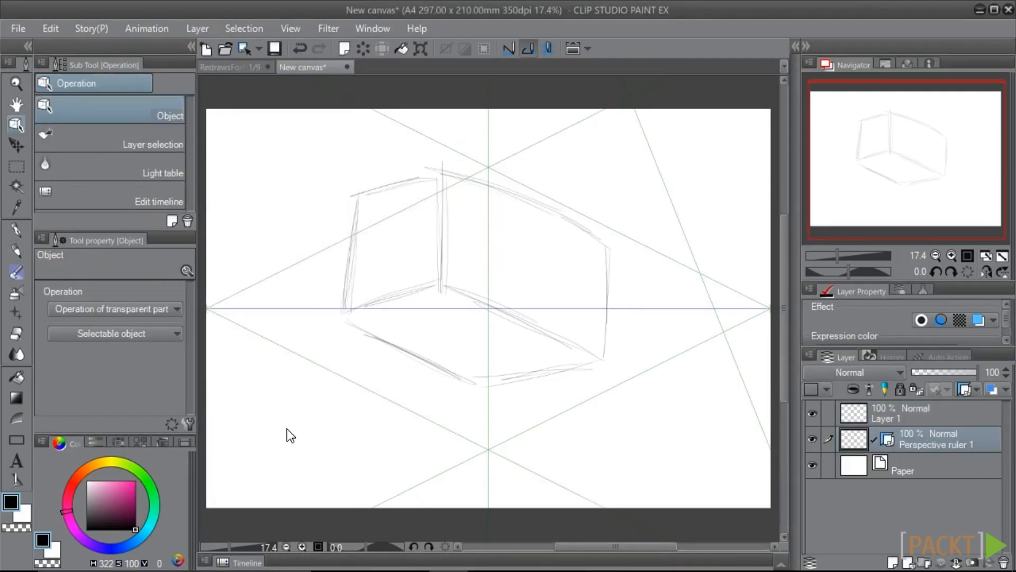
scroll(287, 427, down, 4)
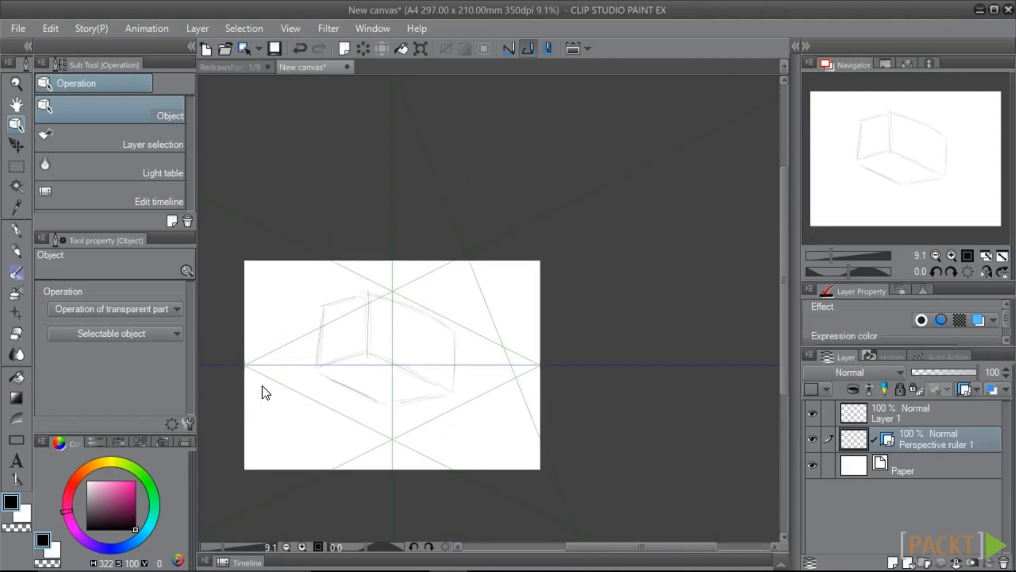
Move the perspective ruler's third vanishing point high above the canvas and angle its guides to the sketched box's upright edges.
click(249, 346)
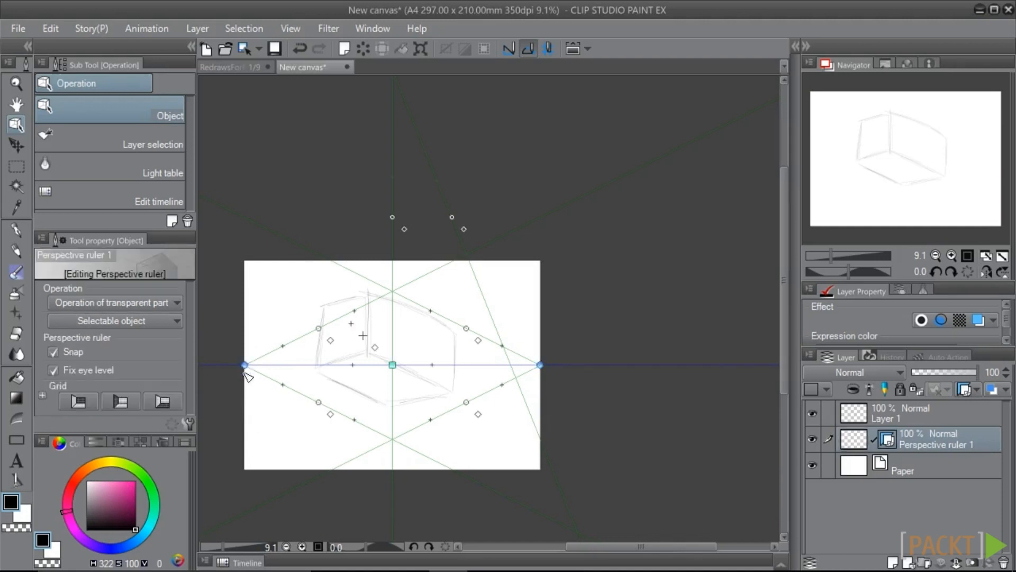
click(390, 161)
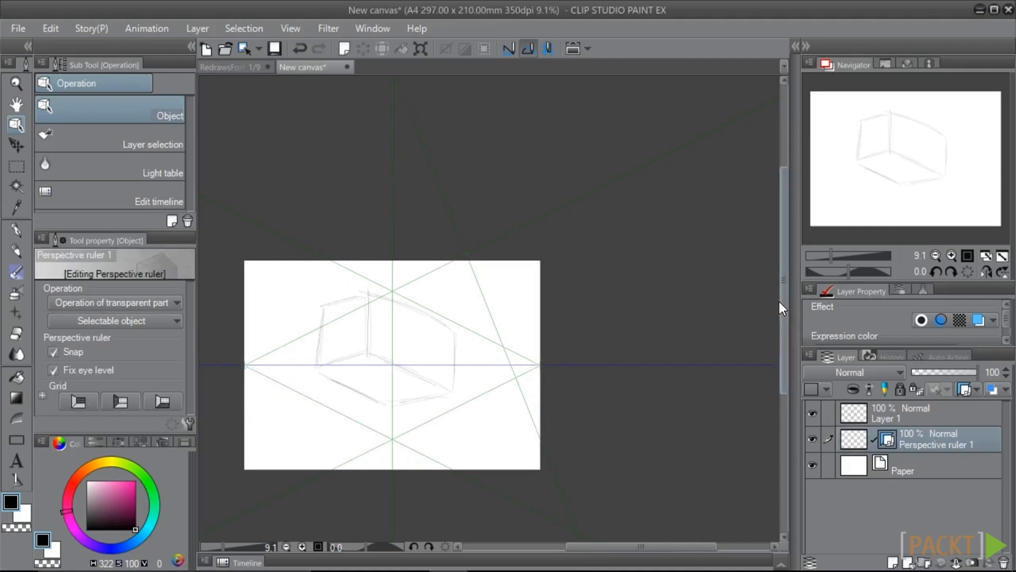
drag(783, 296, 775, 271)
drag(389, 121, 440, 154)
drag(397, 268, 408, 275)
drag(444, 150, 428, 77)
drag(403, 277, 386, 289)
drag(429, 78, 387, 77)
drag(387, 289, 371, 300)
drag(452, 272, 435, 290)
drag(387, 78, 429, 88)
drag(371, 300, 381, 308)
drag(436, 290, 449, 297)
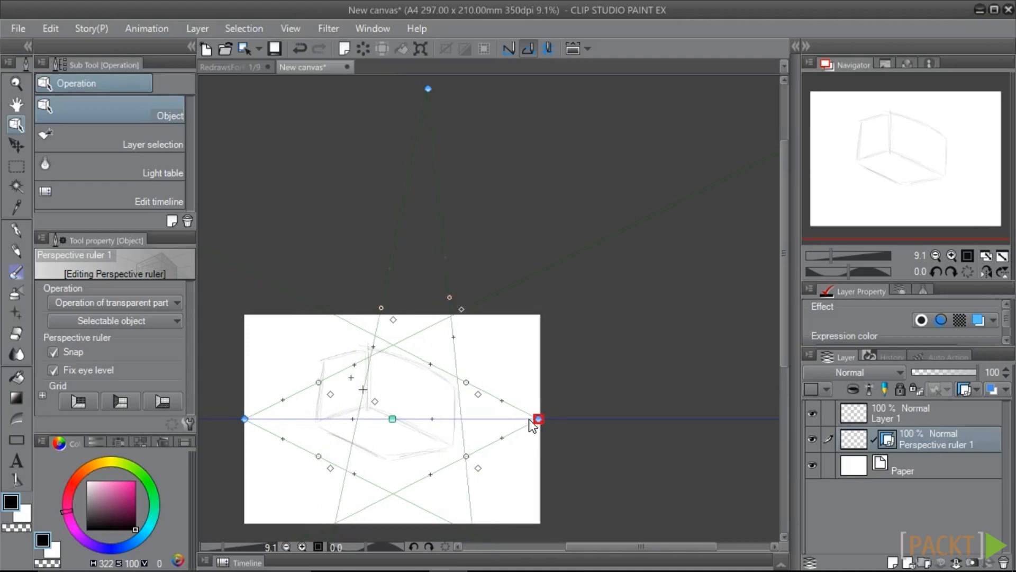
Turn off Fix eye level, tilt the horizon by moving the side vanishing points below the box, and align their guides to its edges.
right_click(476, 419)
click(532, 260)
drag(538, 419, 569, 506)
drag(245, 417, 213, 500)
drag(318, 383, 340, 418)
drag(569, 506, 701, 525)
drag(381, 265, 381, 271)
drag(466, 340, 459, 353)
drag(700, 525, 728, 518)
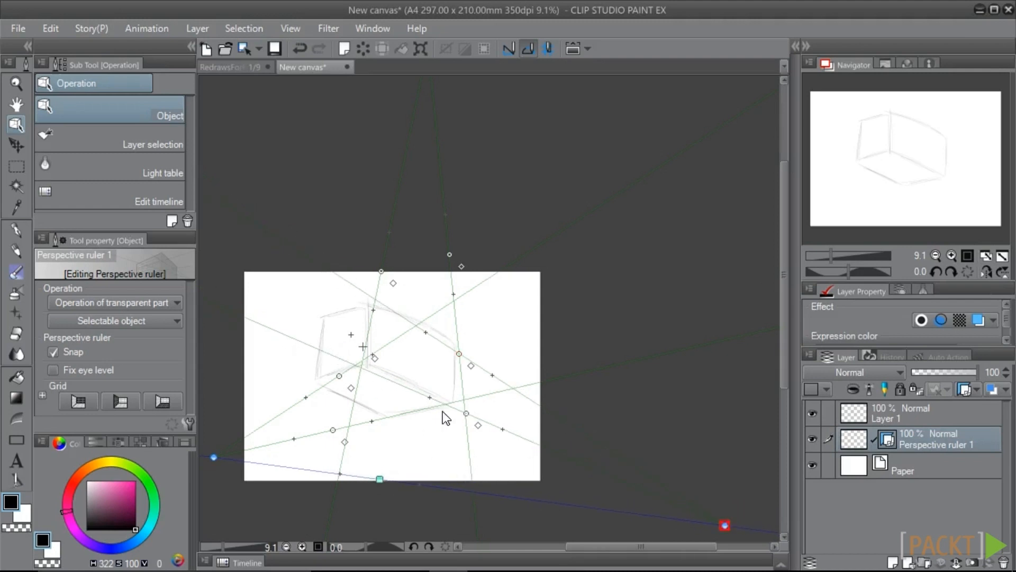
Draw the box's near upright corner and the edges of its right face with the Darker pencil, snapped to the perspective ruler.
click(15, 246)
click(106, 164)
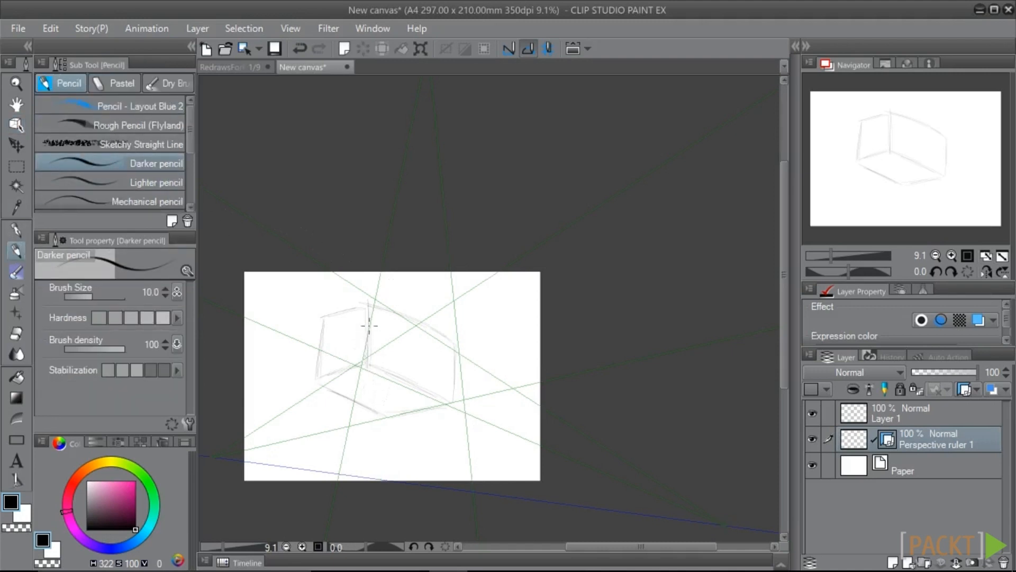
mouse_move(358, 359)
mouse_down()
mouse_move(375, 298)
mouse_move(362, 369)
mouse_move(367, 341)
mouse_up()
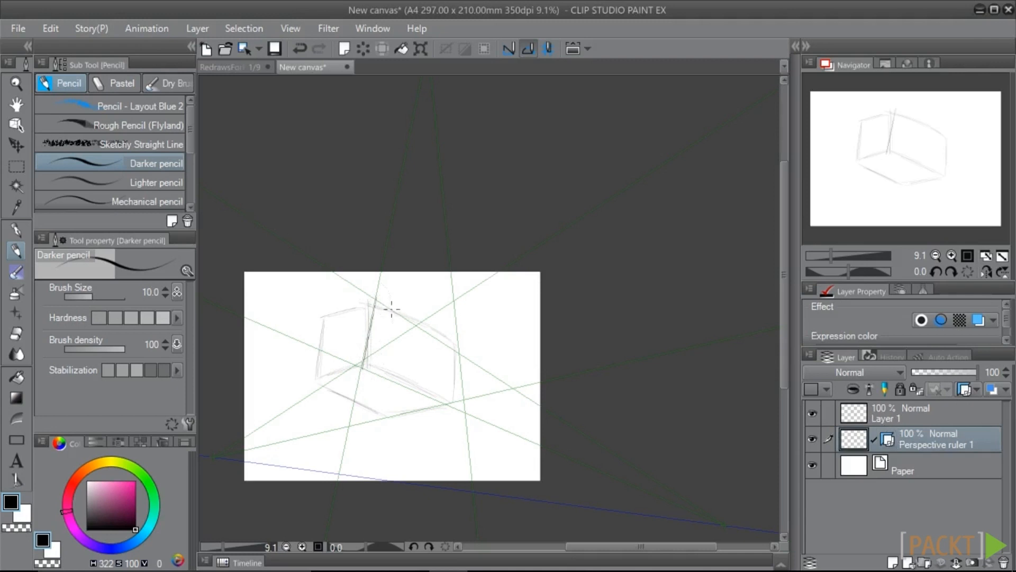
key(ctrl+0)
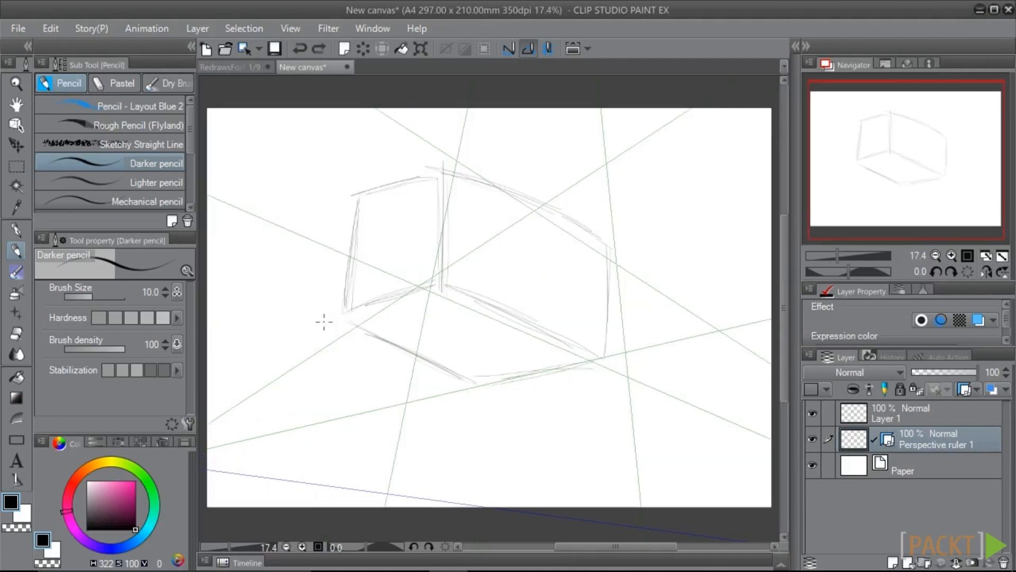
mouse_move(437, 256)
mouse_down()
mouse_move(439, 238)
mouse_move(430, 290)
mouse_up()
drag(455, 164, 621, 271)
mouse_move(431, 290)
mouse_down()
mouse_move(572, 366)
mouse_move(609, 368)
mouse_up()
mouse_move(617, 271)
mouse_down()
mouse_move(604, 354)
mouse_move(599, 259)
mouse_up()
click(299, 49)
Draw the box's left-face edges and the two front base edges snapped to the ruler, undoing stray strokes.
drag(429, 291, 365, 328)
mouse_move(454, 166)
mouse_down()
mouse_move(361, 256)
mouse_move(345, 305)
mouse_up()
click(300, 48)
mouse_move(361, 256)
mouse_down()
mouse_move(331, 344)
mouse_move(477, 394)
mouse_up()
click(301, 48)
click(299, 48)
drag(607, 367, 477, 394)
drag(333, 340, 330, 351)
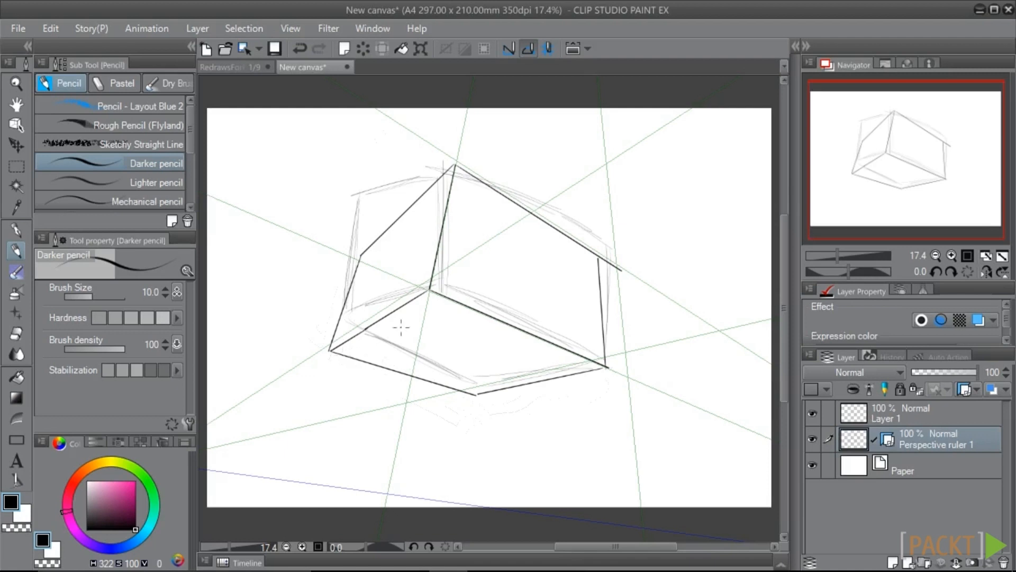
Select the perspective ruler with the Object tool and examine its handles and vanishing points around and beyond the canvas.
scroll(396, 318, down, 1)
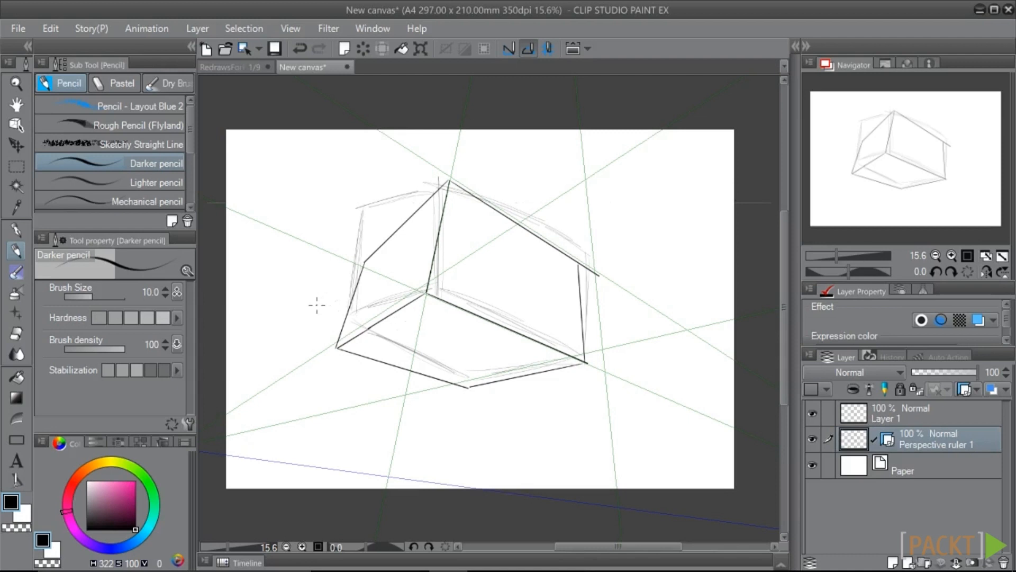
scroll(317, 304, down, 2)
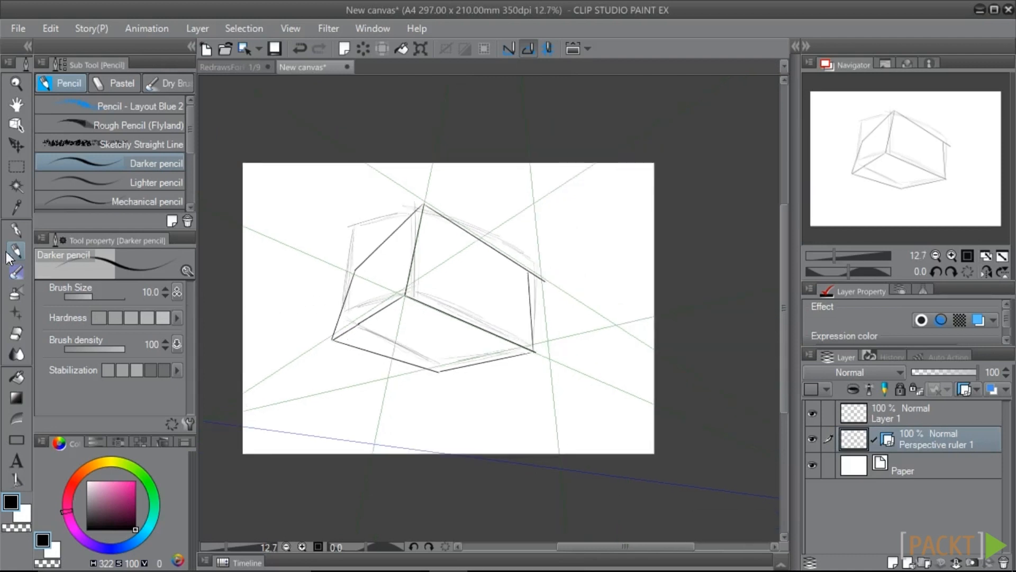
click(12, 125)
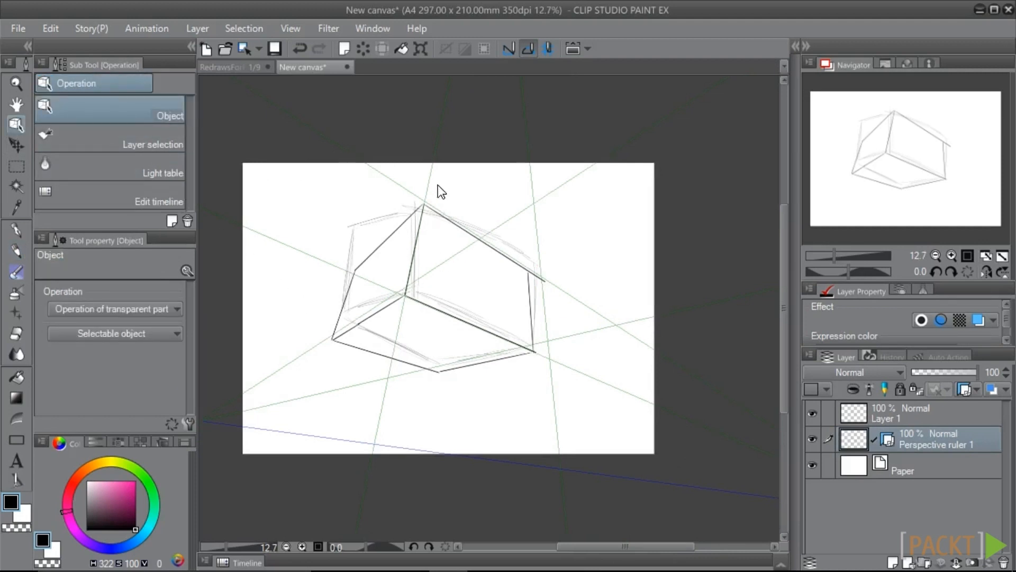
click(732, 400)
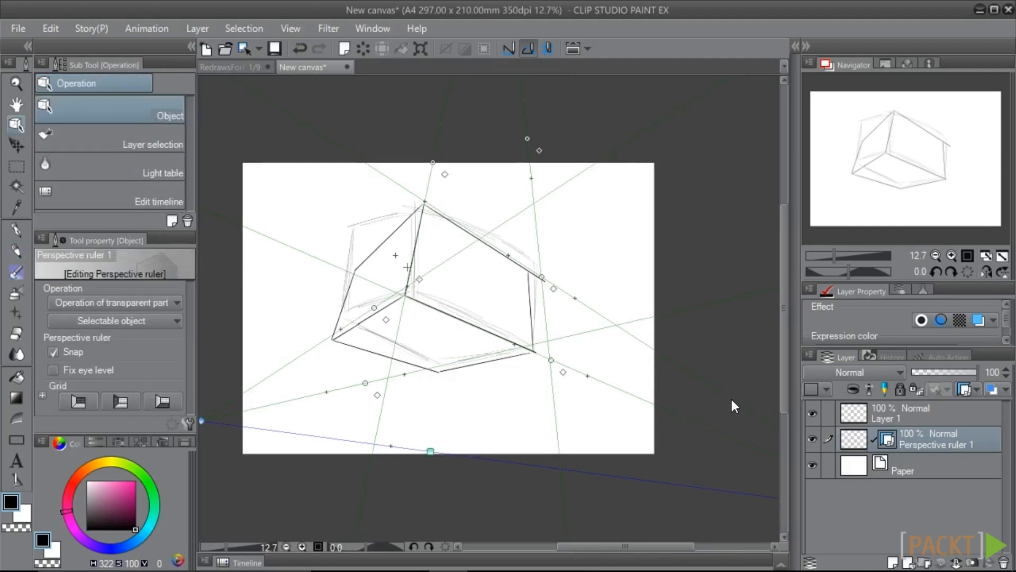
drag(643, 546, 697, 546)
drag(630, 545, 629, 544)
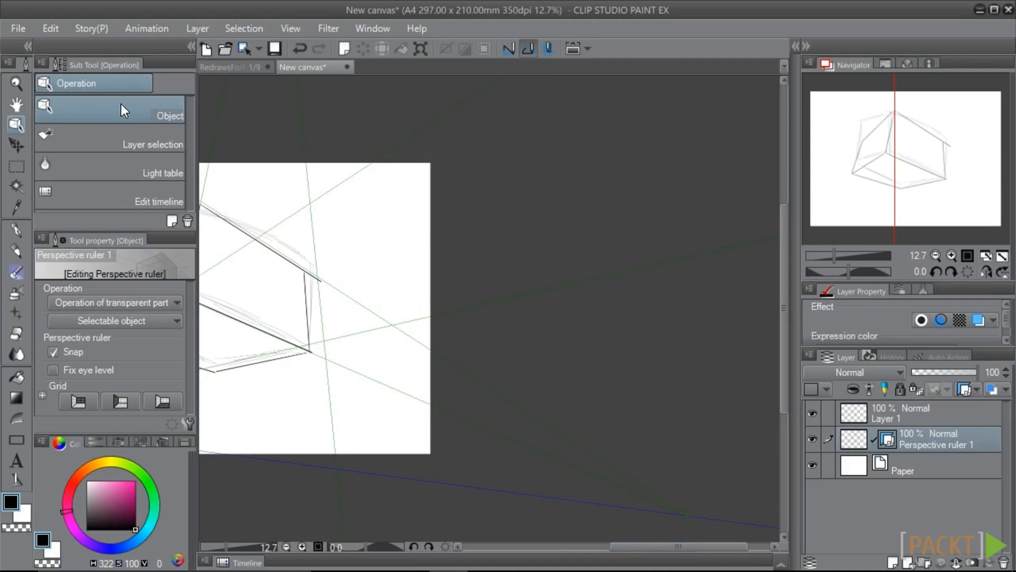
click(503, 396)
drag(612, 545, 579, 548)
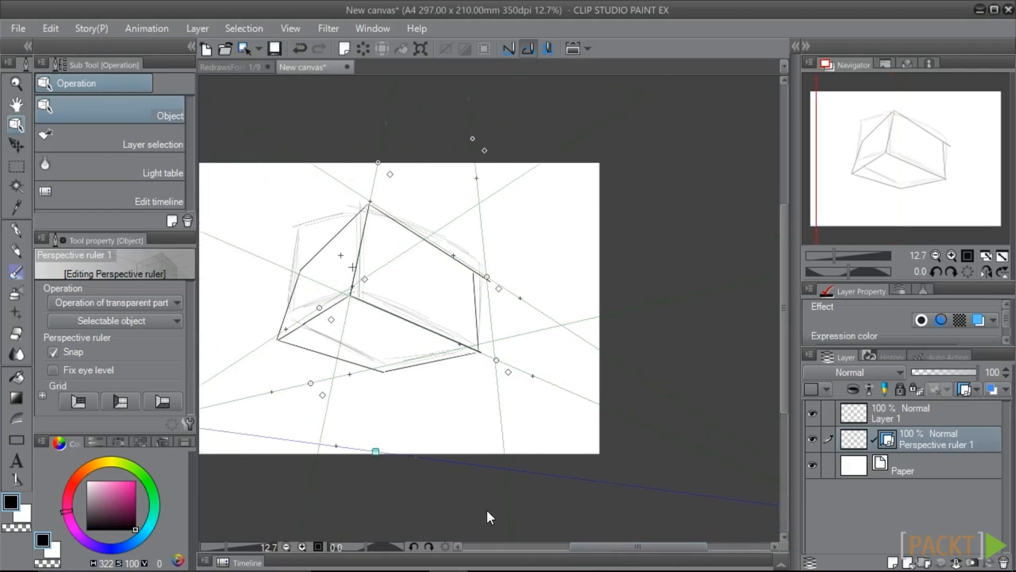
key(ctrl+z)
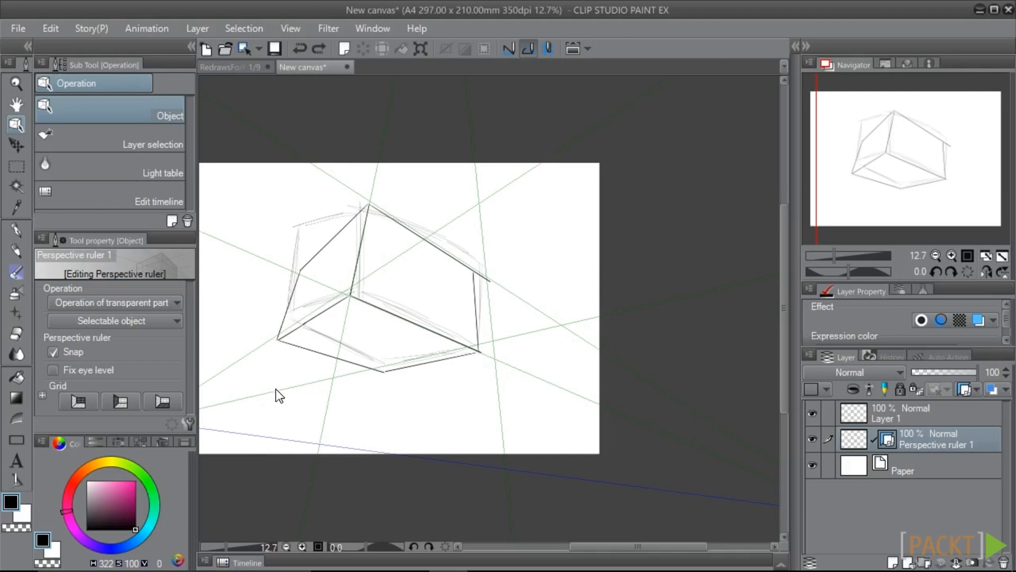
Add another vanishing point to the perspective ruler and move it just above the canvas's upper-left corner.
right_click(303, 384)
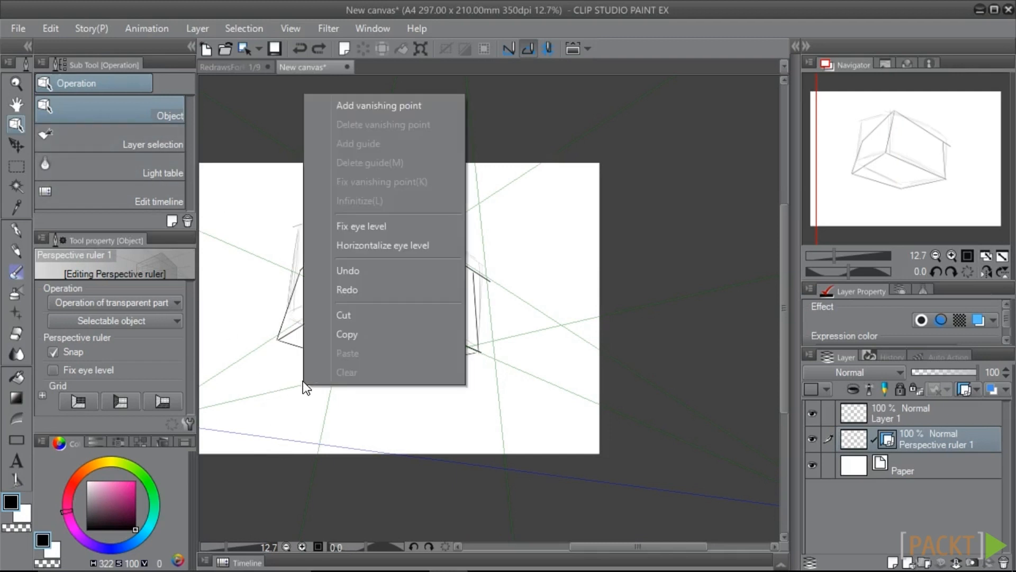
click(348, 100)
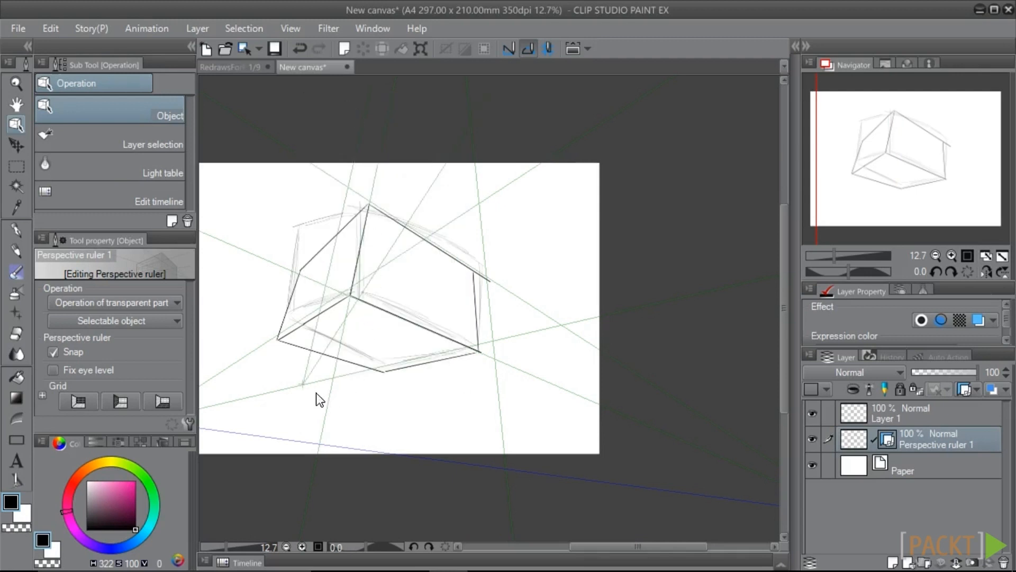
click(302, 385)
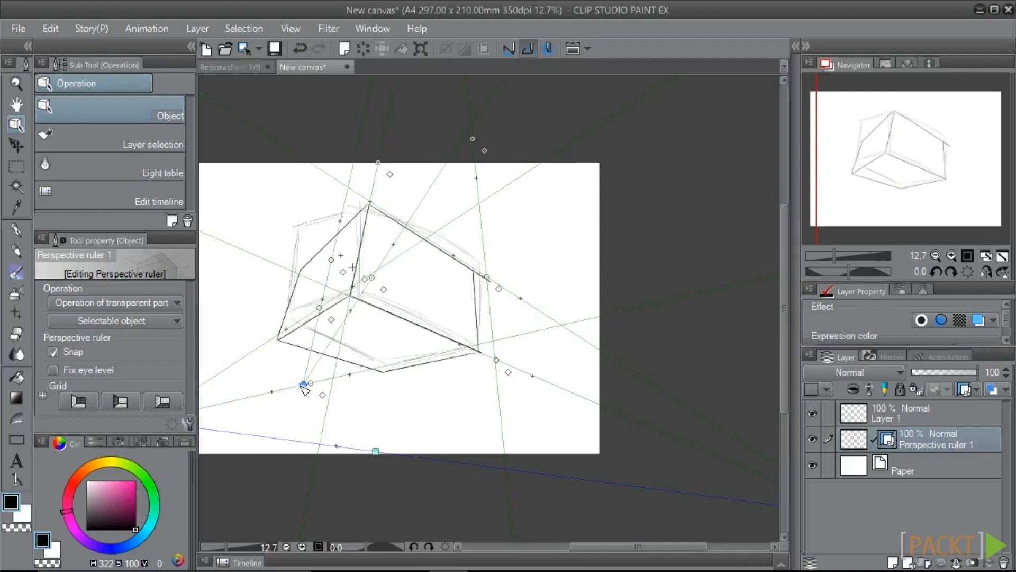
drag(303, 384, 233, 146)
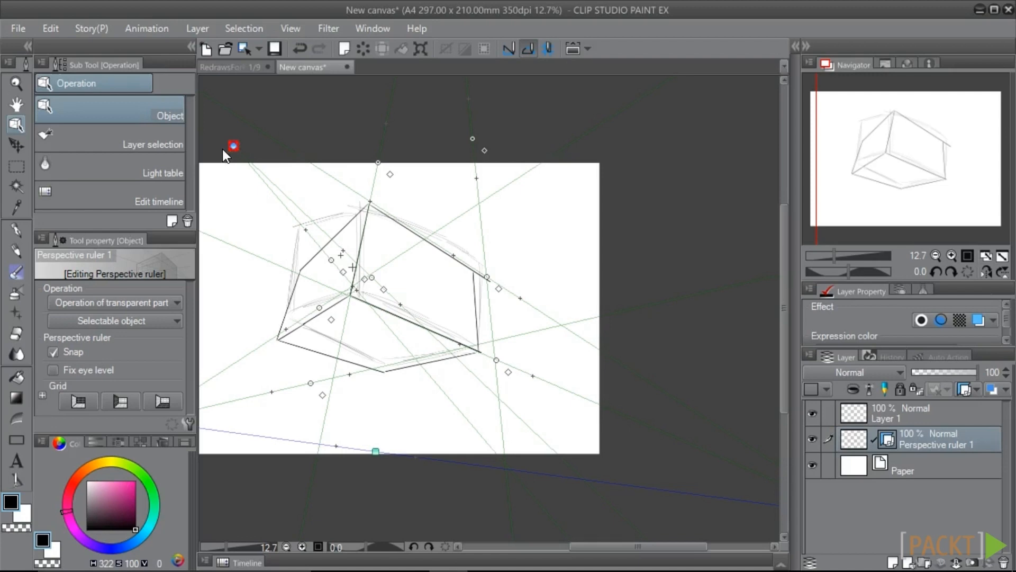
Switch to the RedrawsForFun page, show the city panel's Perspective ruler 1 layer and select its ruler.
click(230, 67)
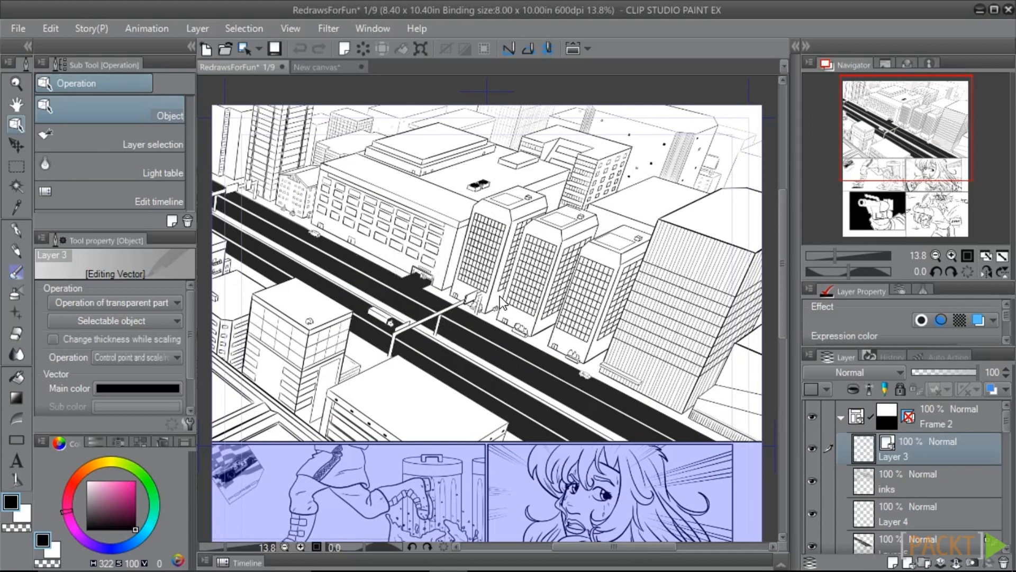
scroll(938, 503, down, 3)
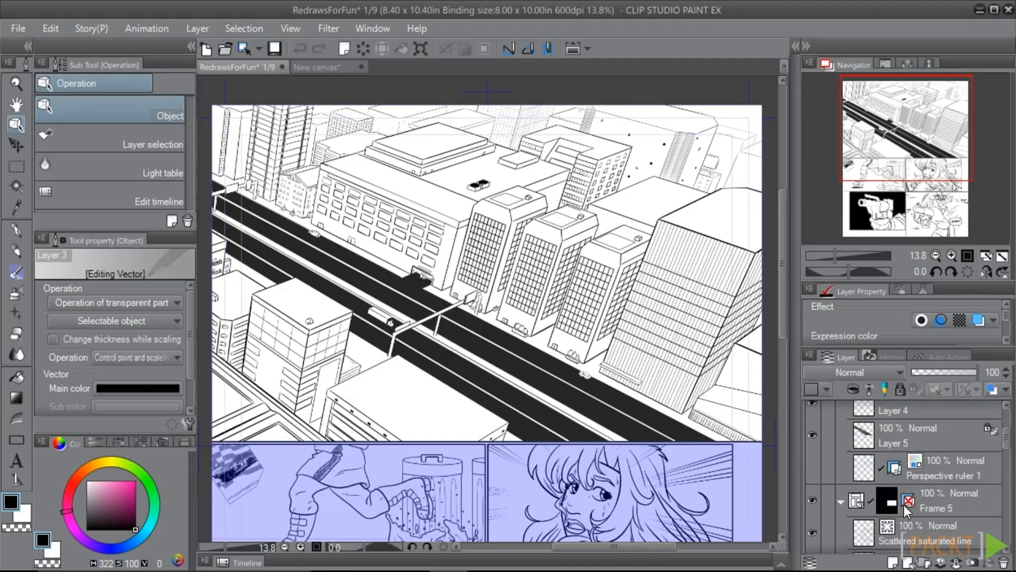
click(814, 466)
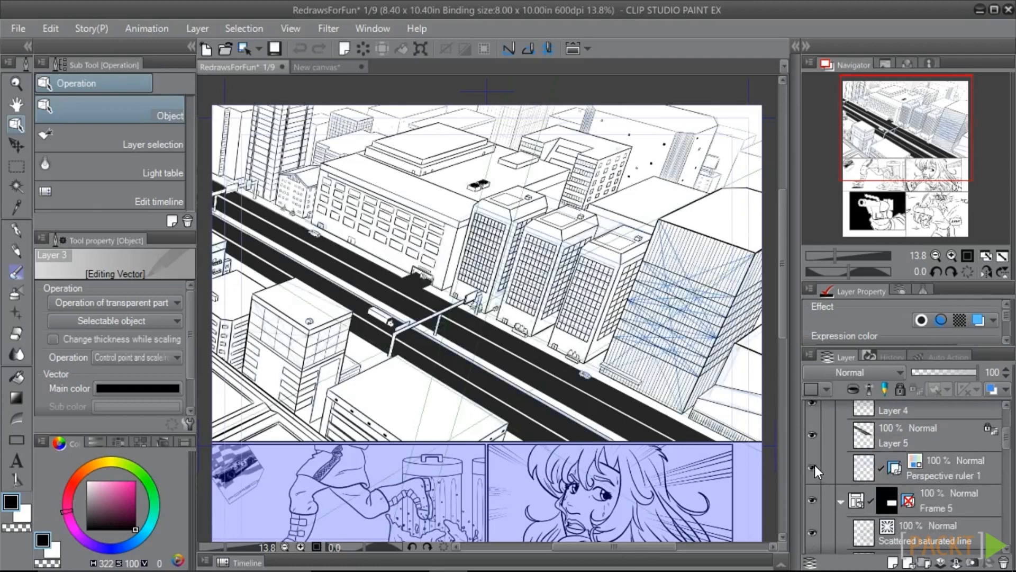
scroll(463, 320, down, 2)
click(462, 323)
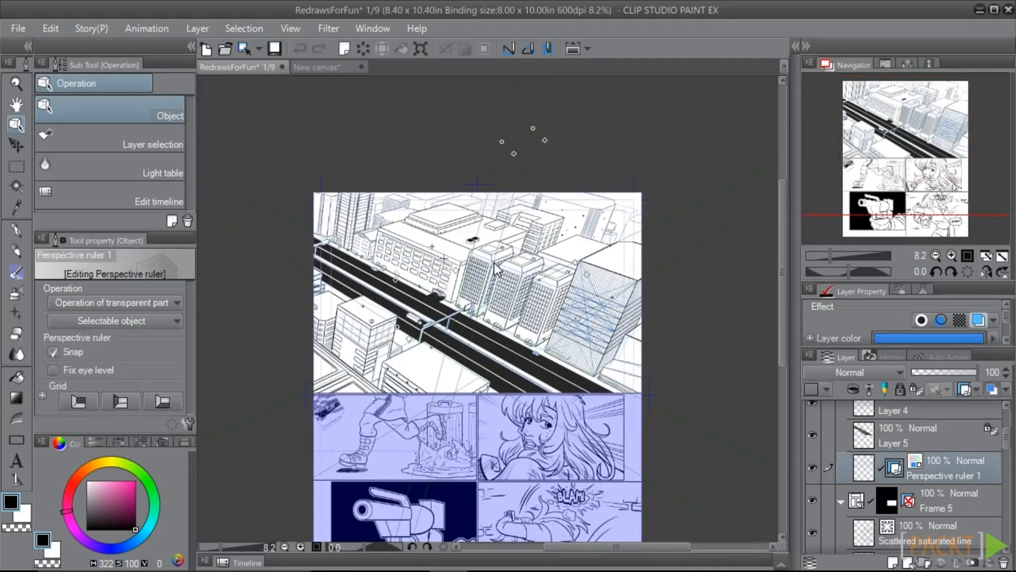
mouse_move(786, 250)
mouse_down()
mouse_move(803, 377)
mouse_move(789, 262)
mouse_up()
scroll(472, 265, down, 2)
scroll(475, 268, up, 2)
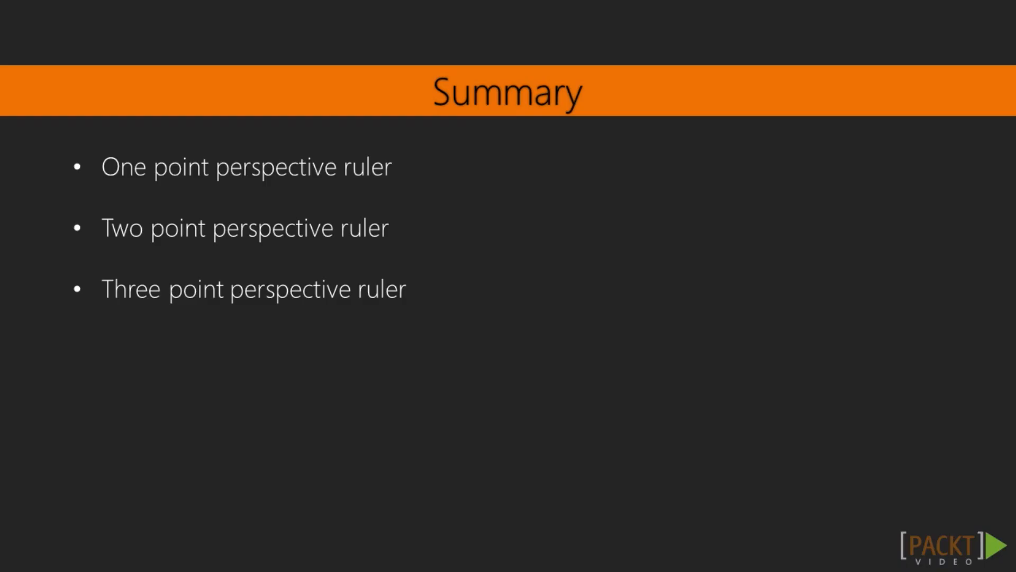
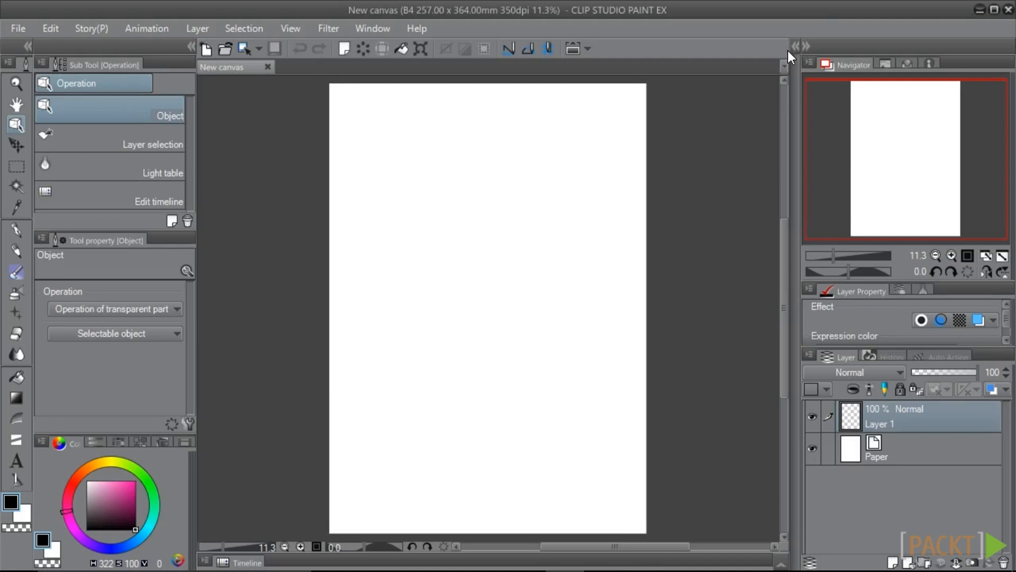
Open the Material [3D] palette beside the blank B4 canvas.
click(792, 50)
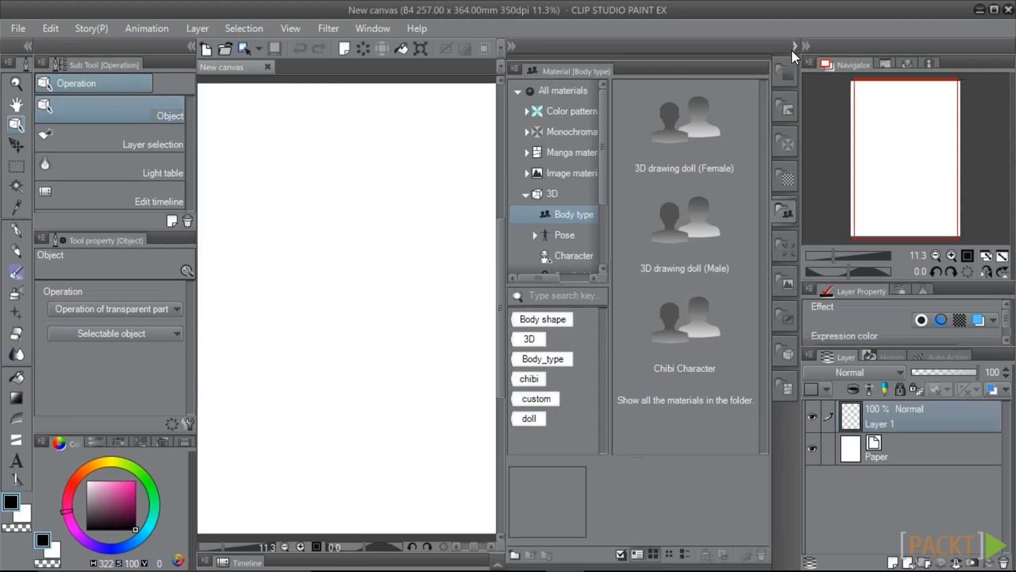
click(513, 46)
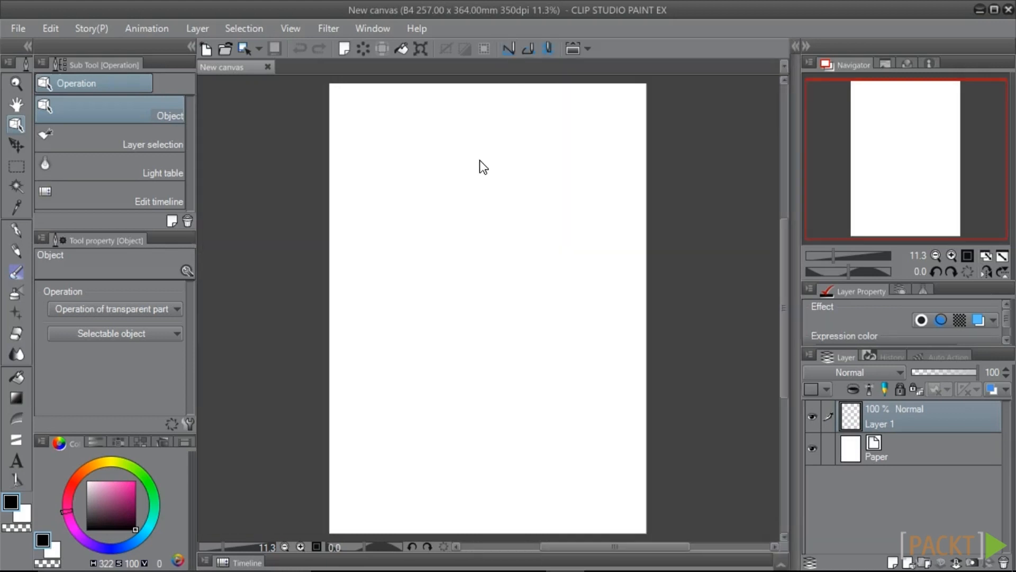
click(385, 27)
scroll(454, 530, down, 1)
mouse_move(456, 545)
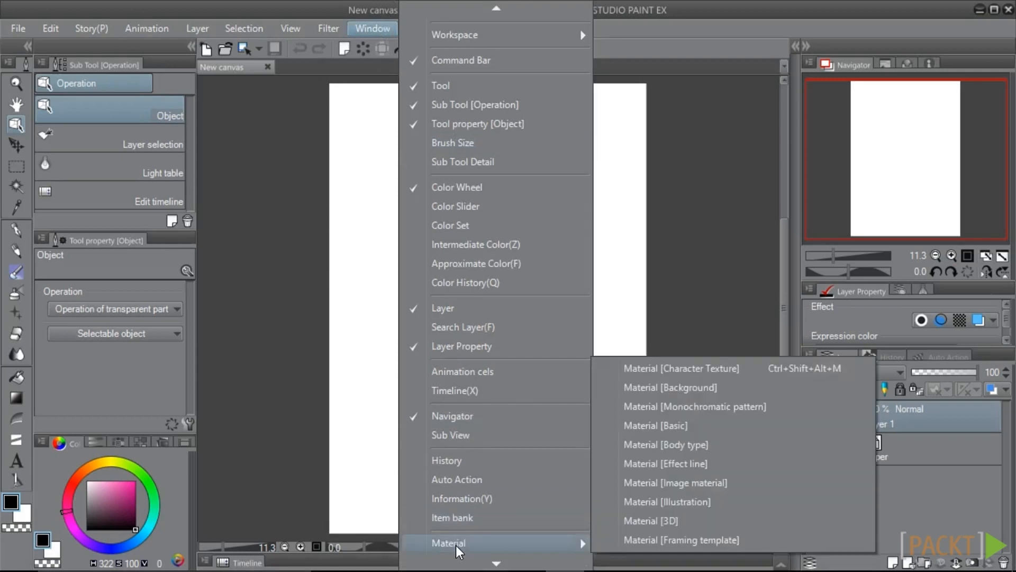
click(666, 523)
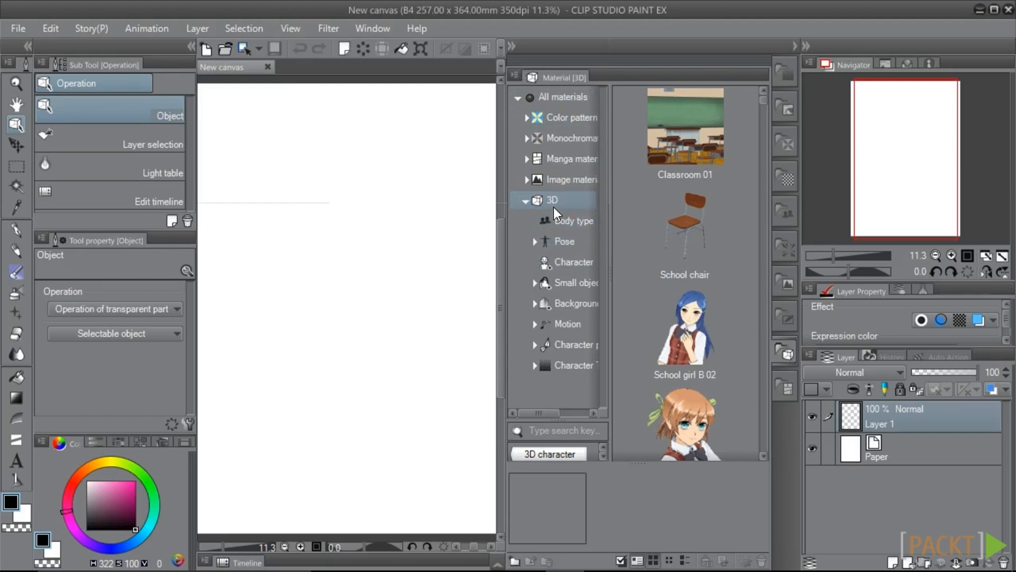
Browse the 3D materials and place the School girl B 02 character from the Character category on the canvas.
click(638, 211)
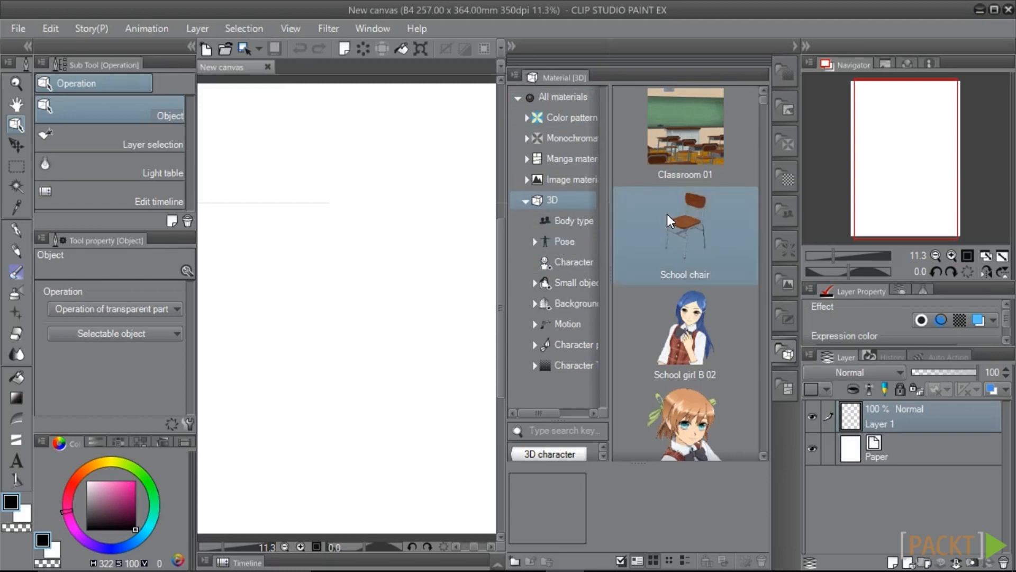
scroll(675, 263, down, 1)
scroll(675, 263, up, 1)
scroll(675, 262, down, 1)
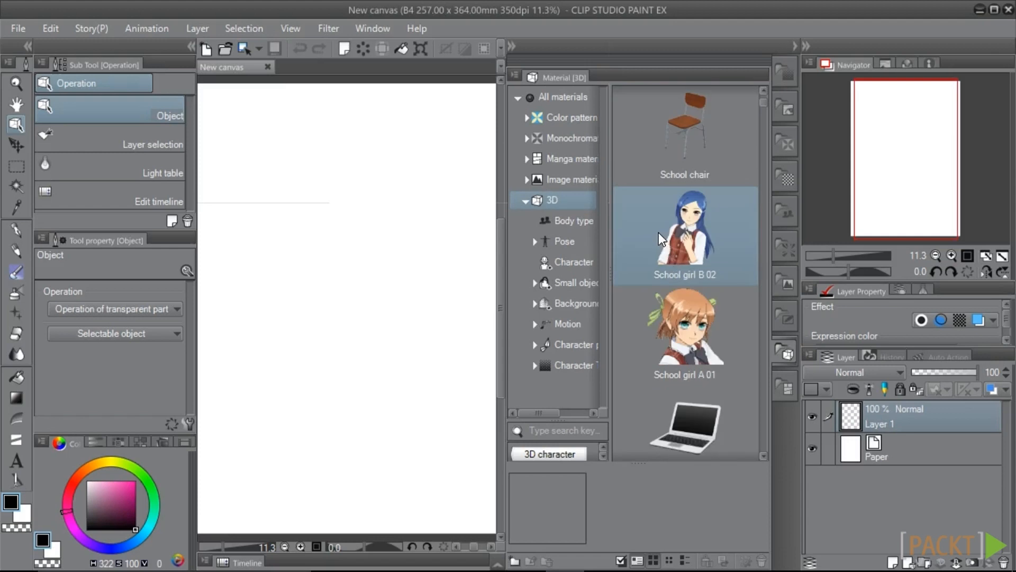
scroll(658, 233, down, 2)
scroll(659, 233, up, 3)
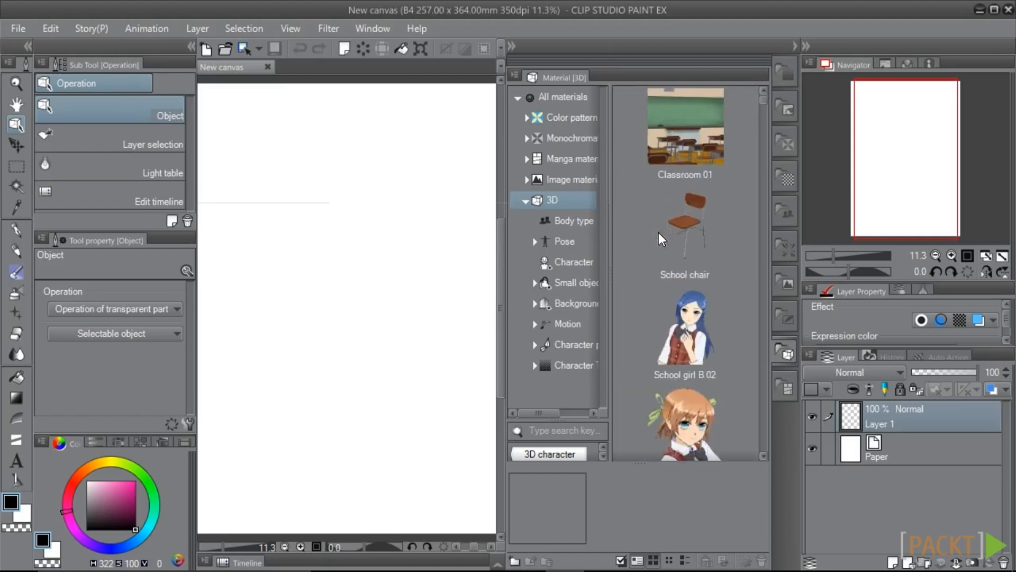
click(565, 268)
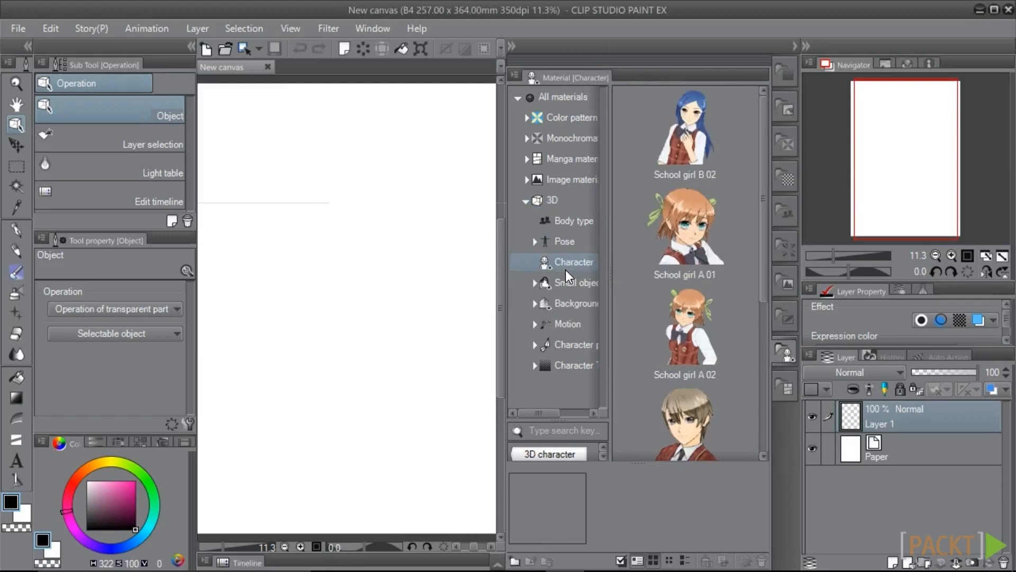
click(699, 144)
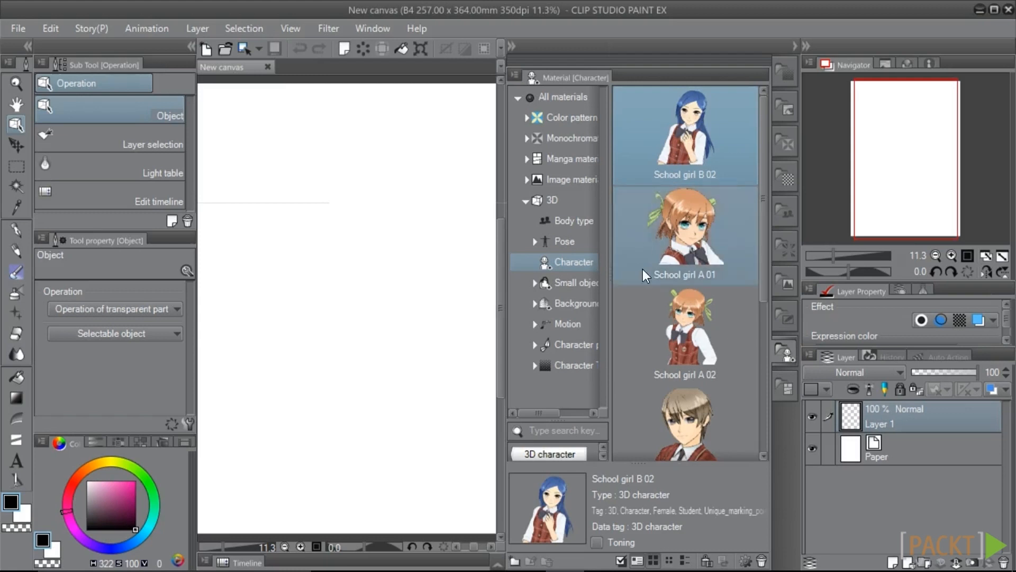
click(708, 564)
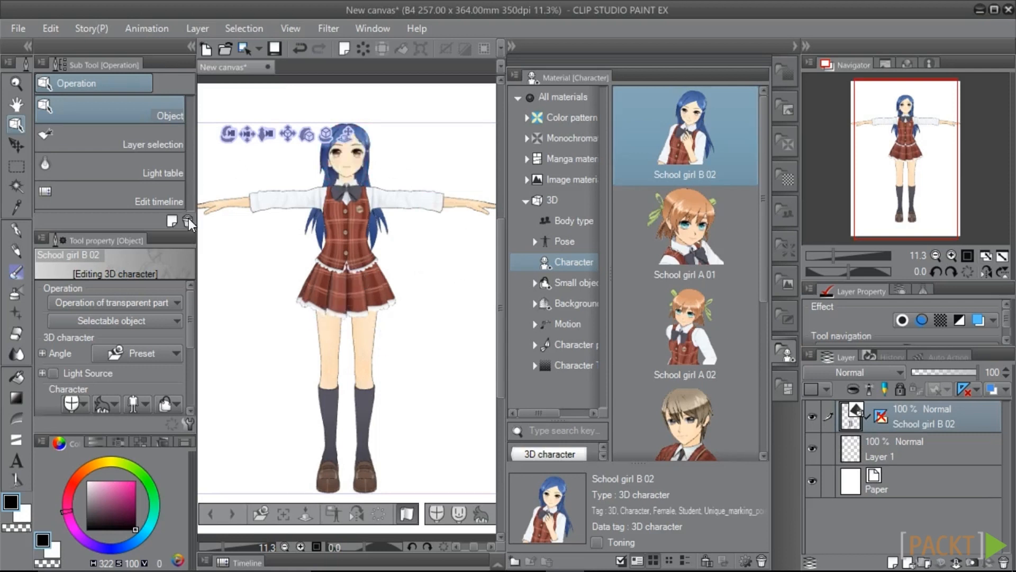
Undo the character placement, place School girl B 02 on the canvas again, and collapse the material palette.
key(ctrl+z)
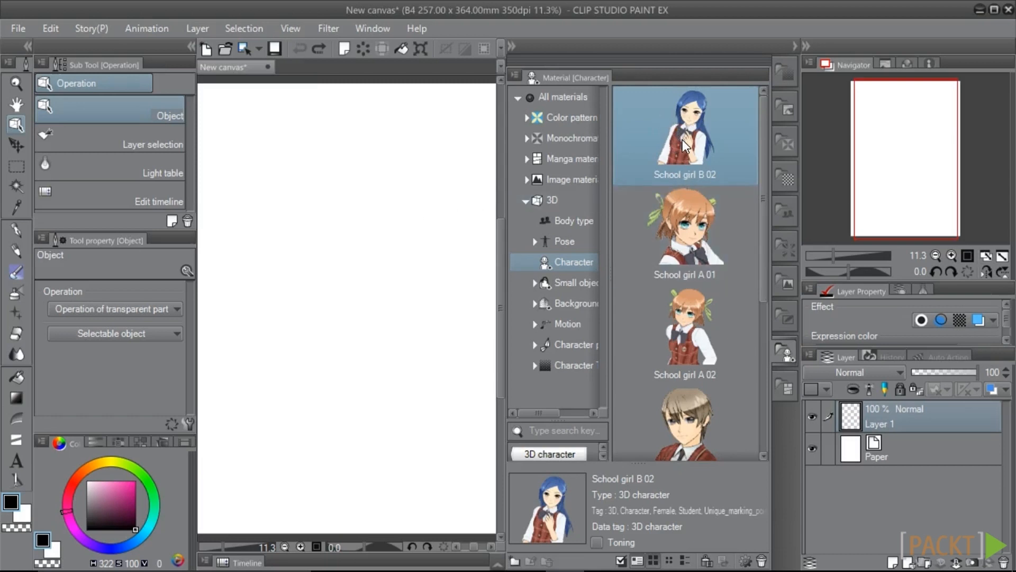
drag(682, 139, 369, 240)
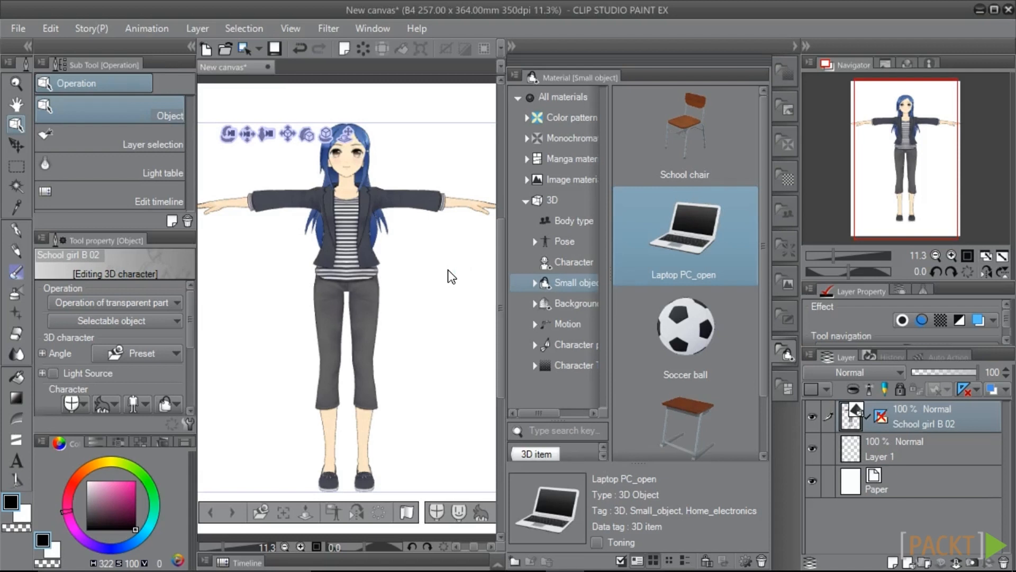
click(513, 51)
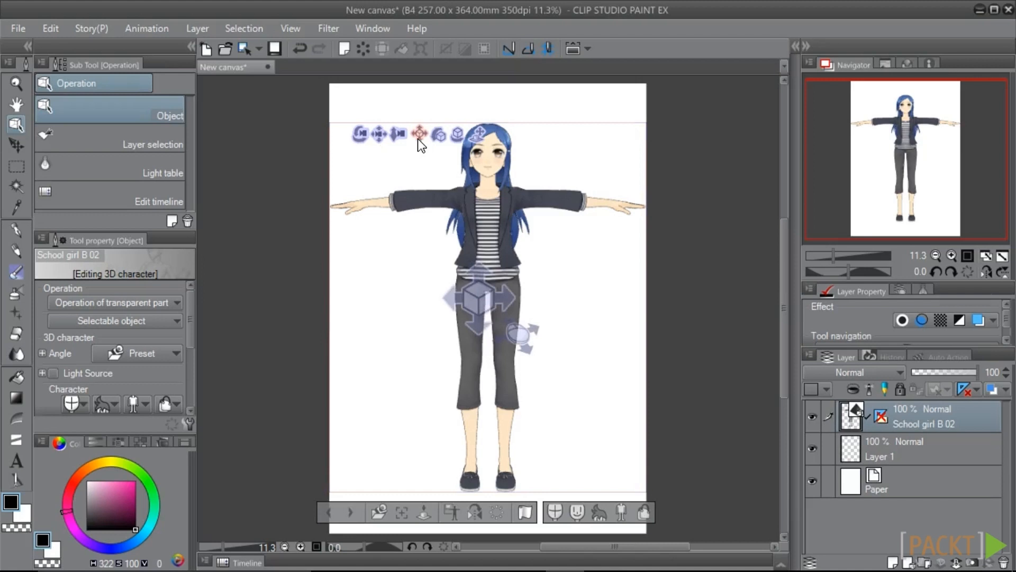
Move and rotate the character with the object manipulators, and shift her along the floor closer to the viewer.
drag(418, 139, 393, 116)
drag(434, 119, 408, 123)
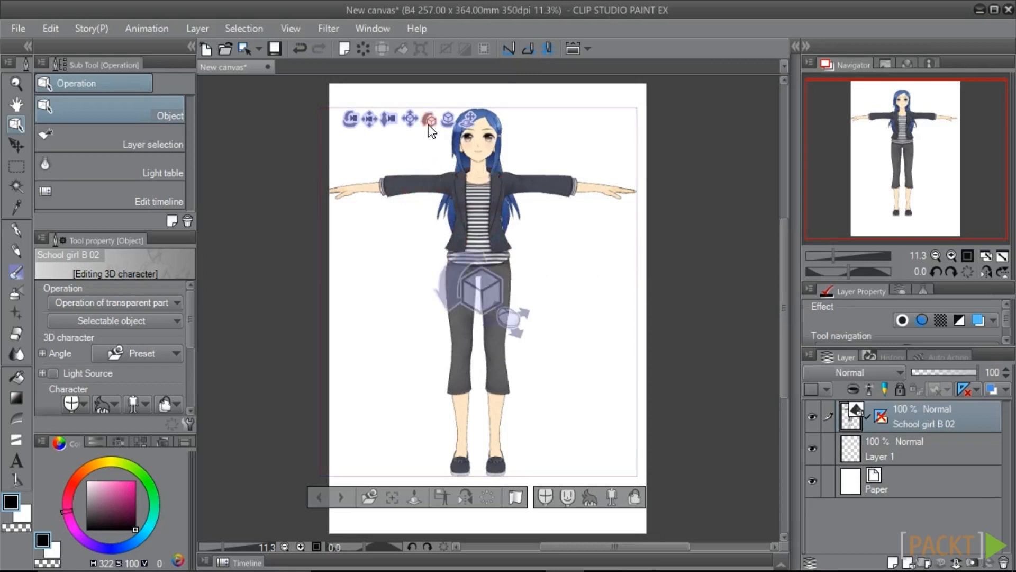
mouse_move(428, 125)
mouse_down()
mouse_move(427, 142)
mouse_move(422, 129)
mouse_up()
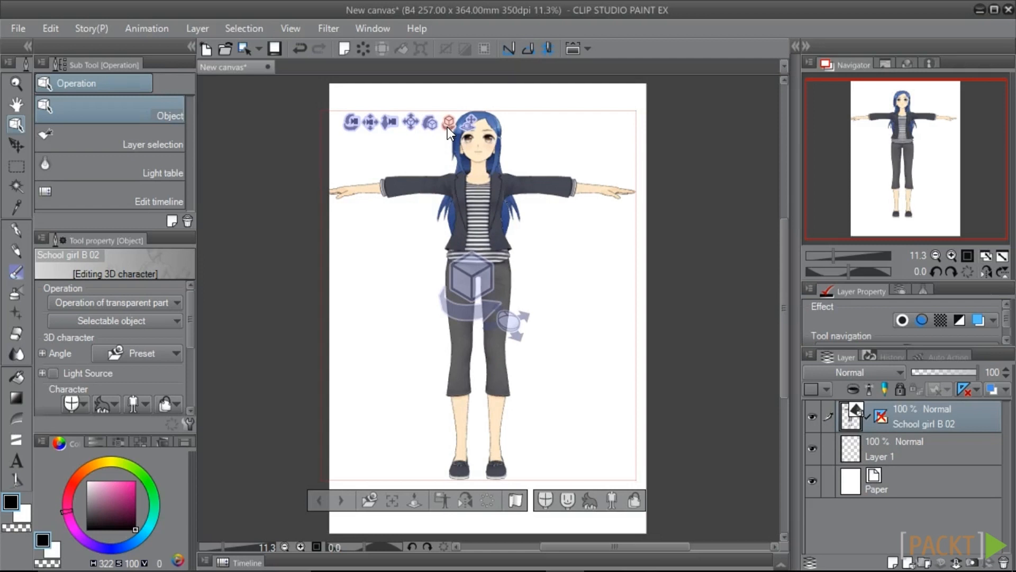
mouse_move(447, 126)
mouse_down()
mouse_move(450, 137)
mouse_move(435, 139)
mouse_up()
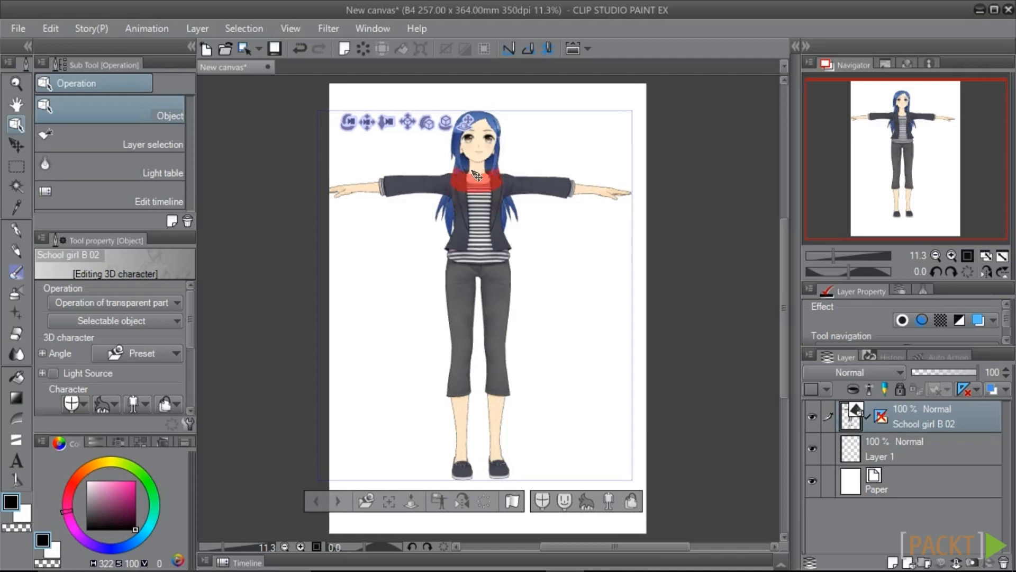
click(466, 131)
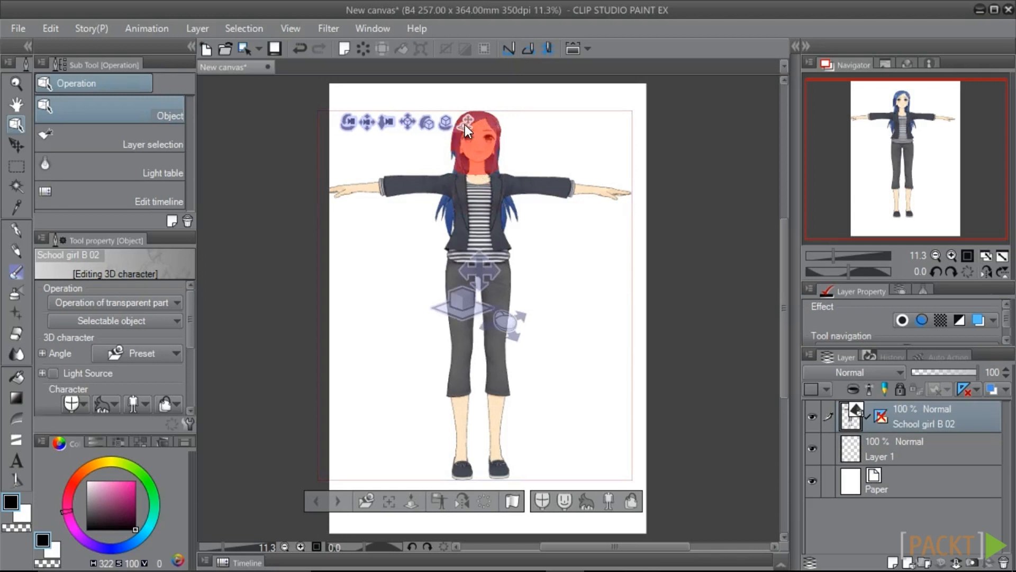
drag(465, 125, 524, 515)
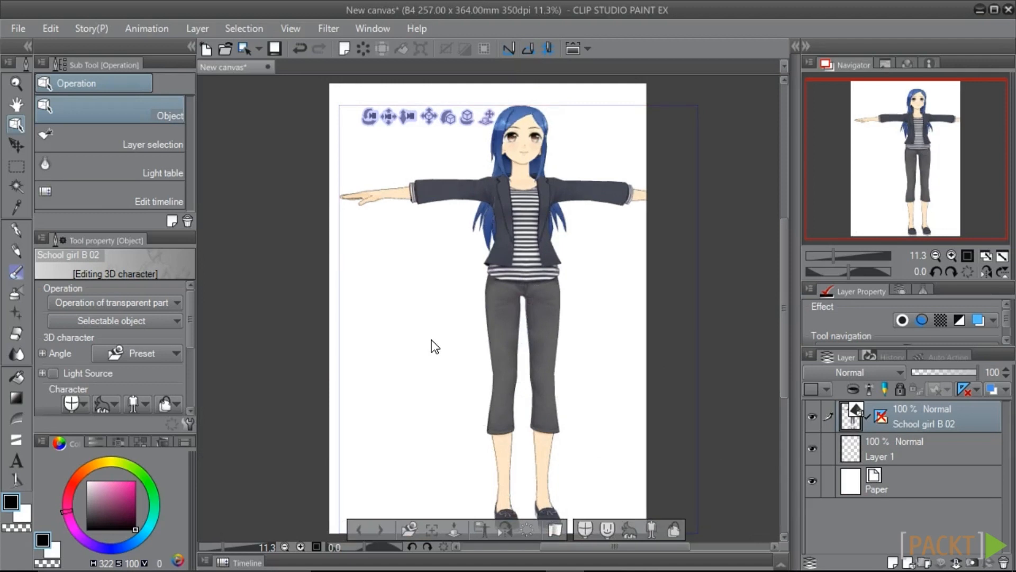
Select the character's right upper arm and rotate it downward and slightly about its axis with the manipulator rings.
click(474, 186)
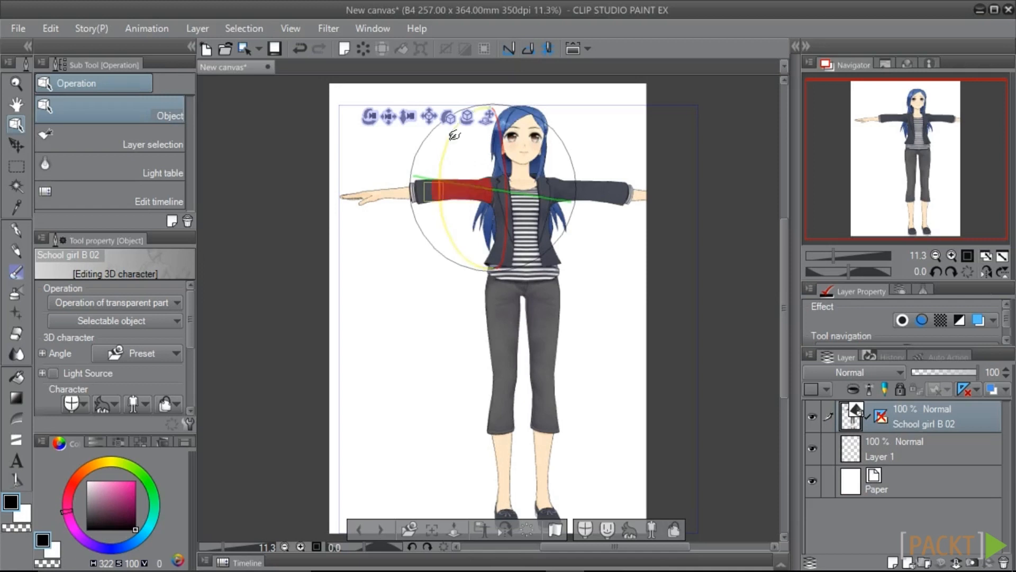
drag(454, 135, 488, 322)
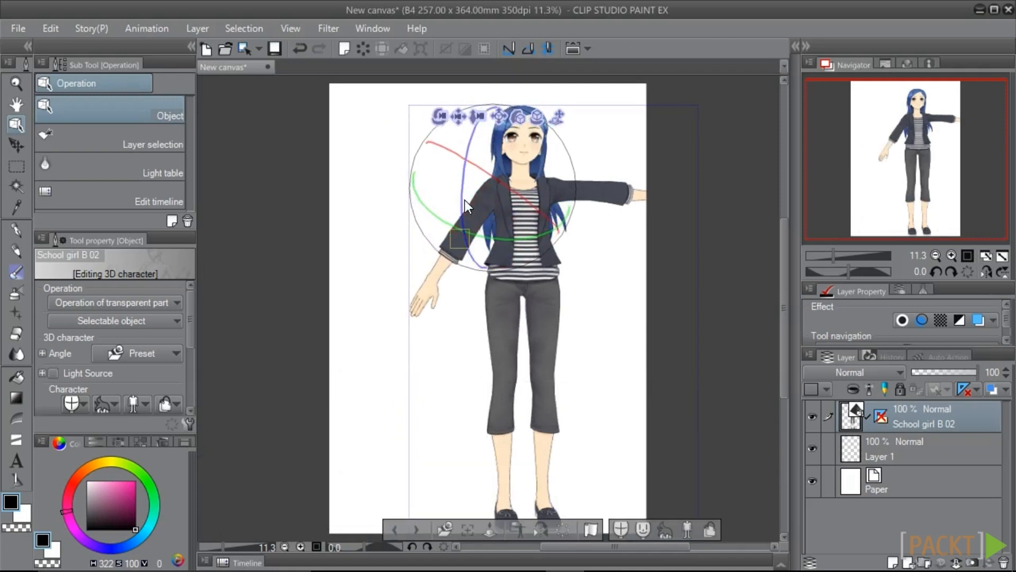
drag(465, 200, 466, 195)
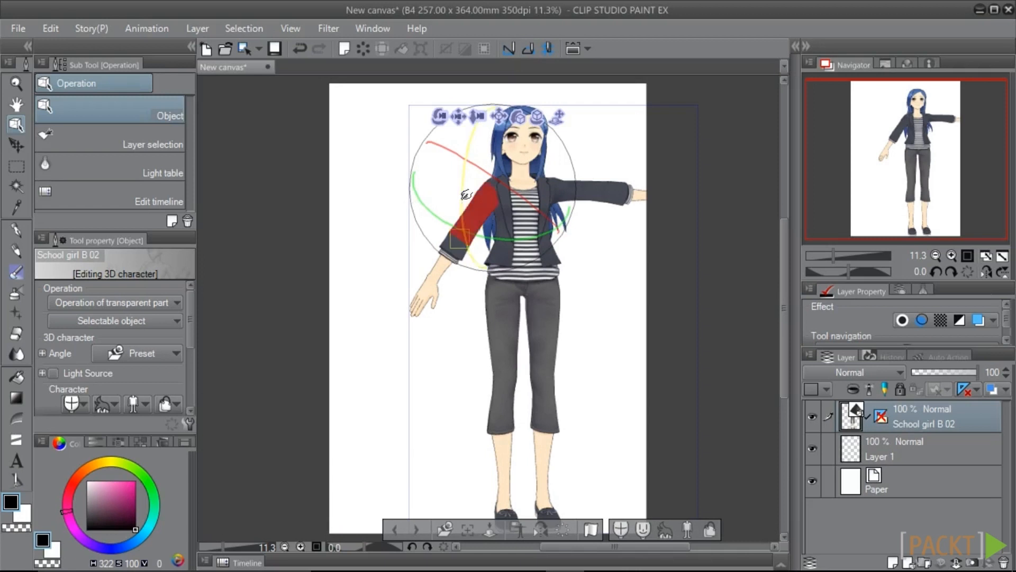
drag(465, 195, 466, 195)
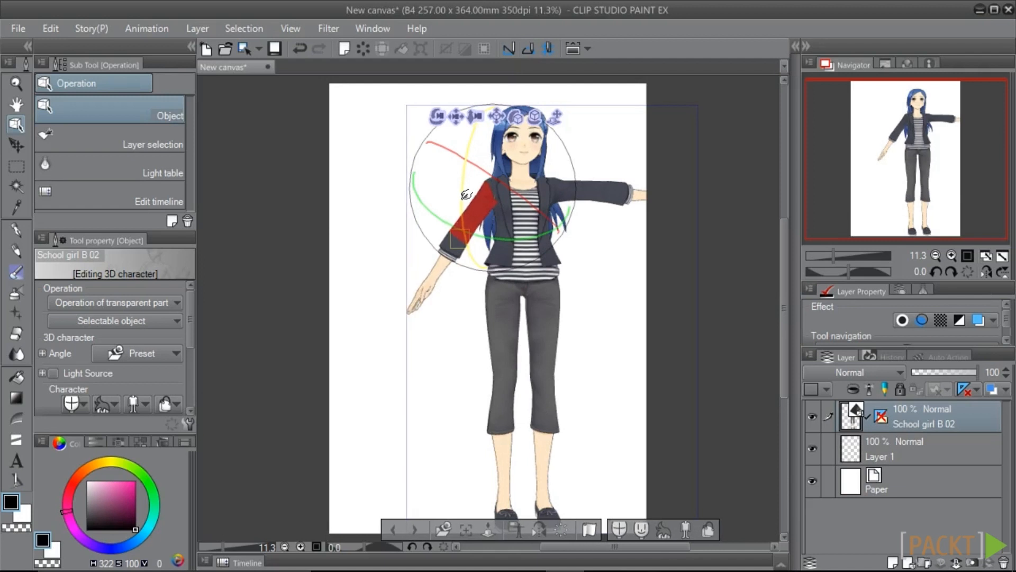
drag(436, 210, 435, 208)
Repose the lowered arm by pulling its forearm outward and upward, and centre the camera on the upper arm.
drag(478, 118, 482, 193)
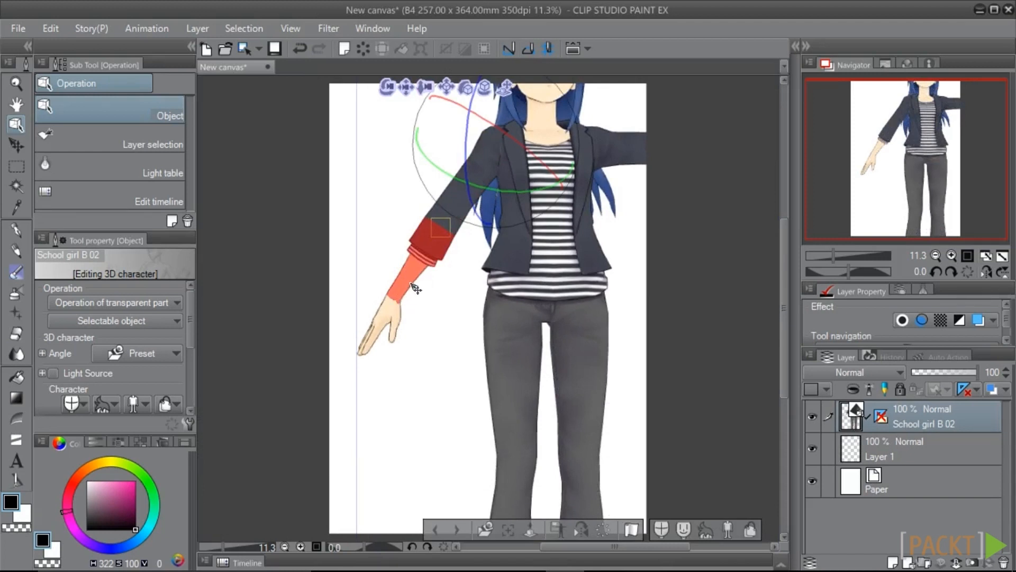
click(416, 286)
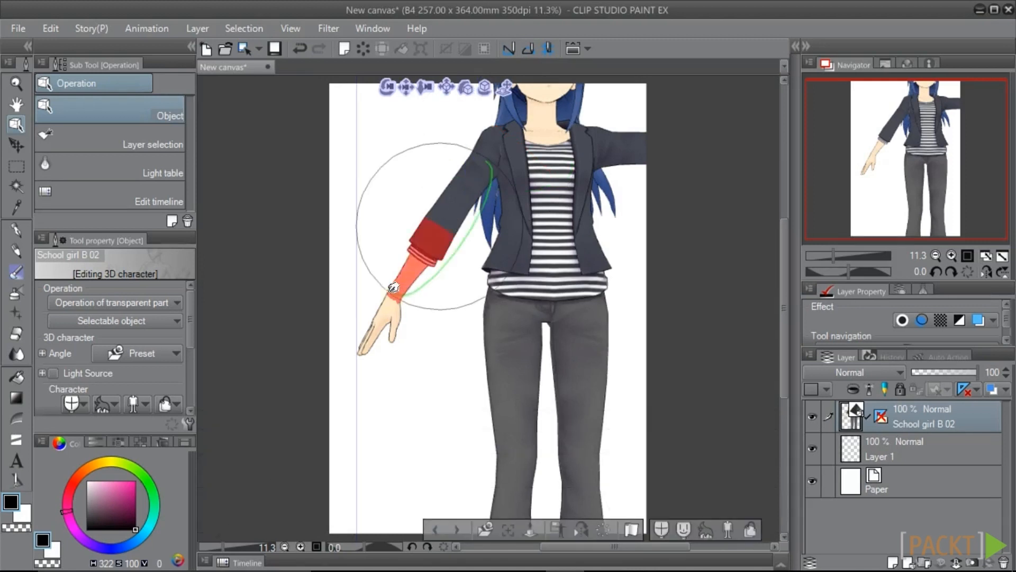
drag(398, 313, 397, 272)
click(397, 272)
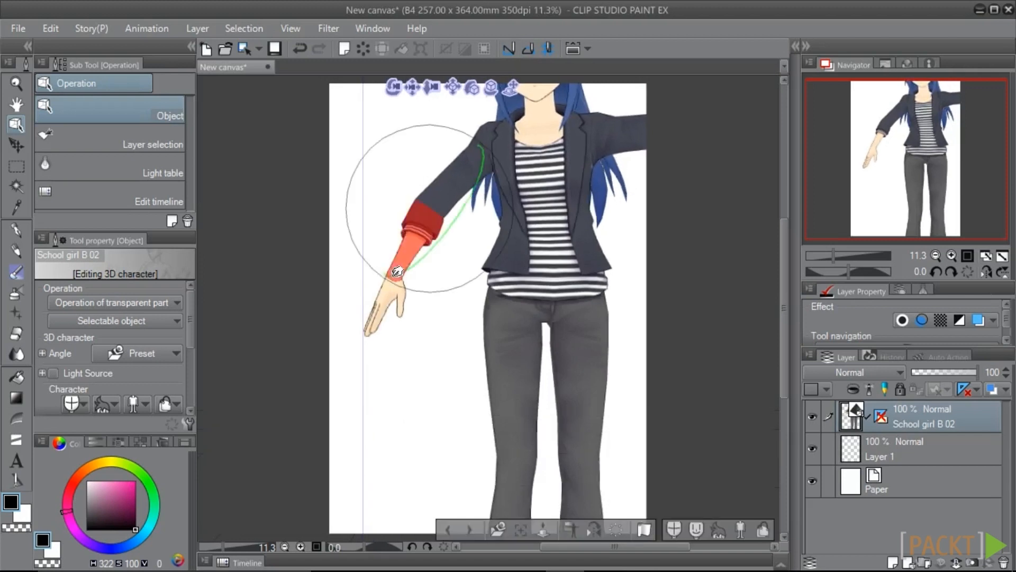
click(550, 178)
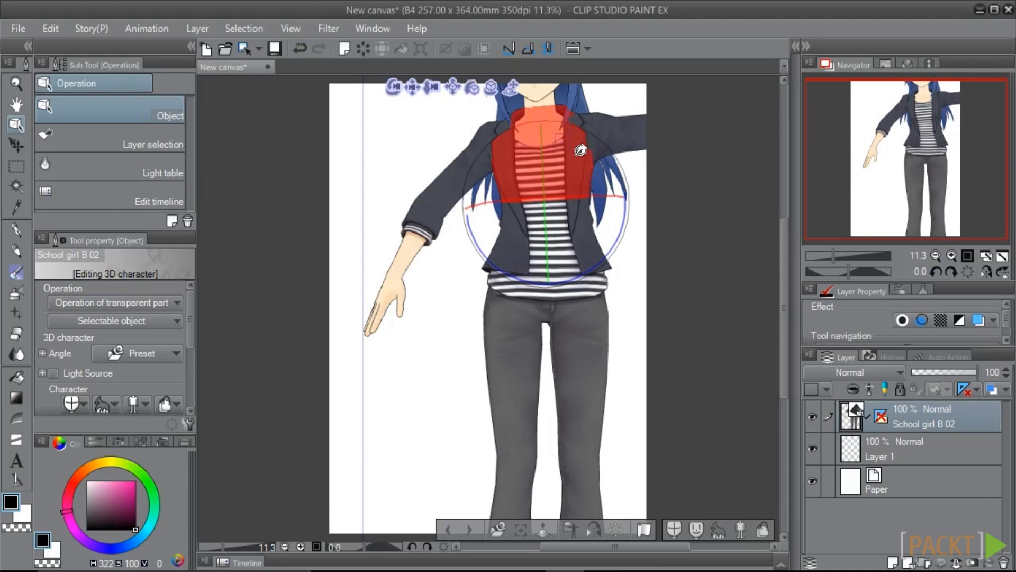
click(399, 269)
drag(399, 269, 373, 246)
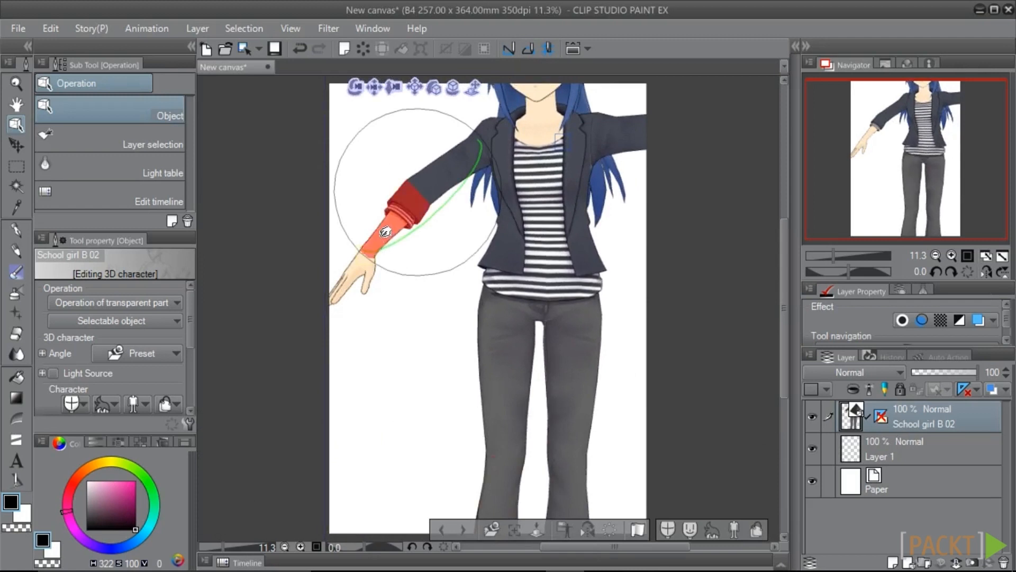
click(412, 203)
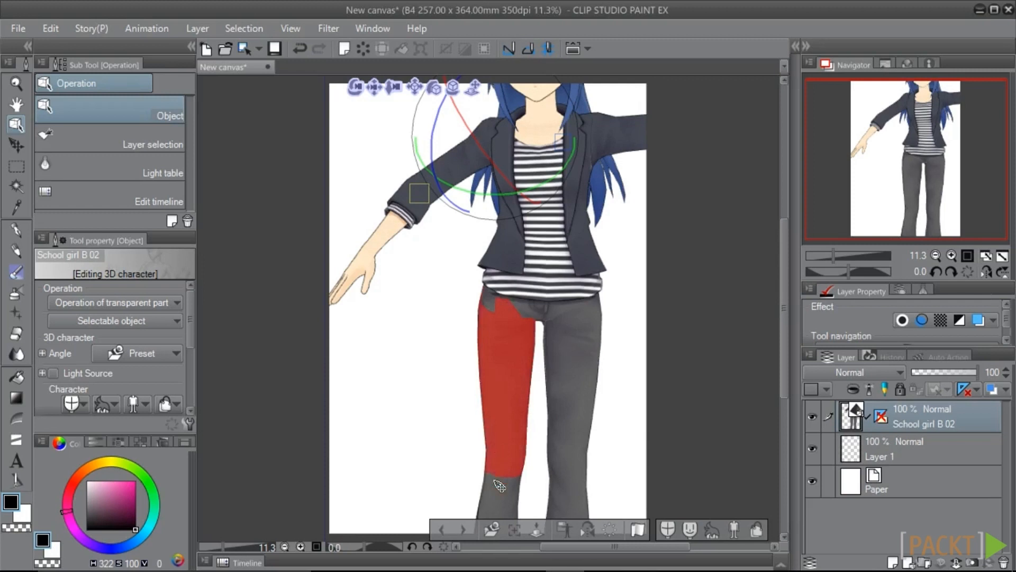
click(516, 529)
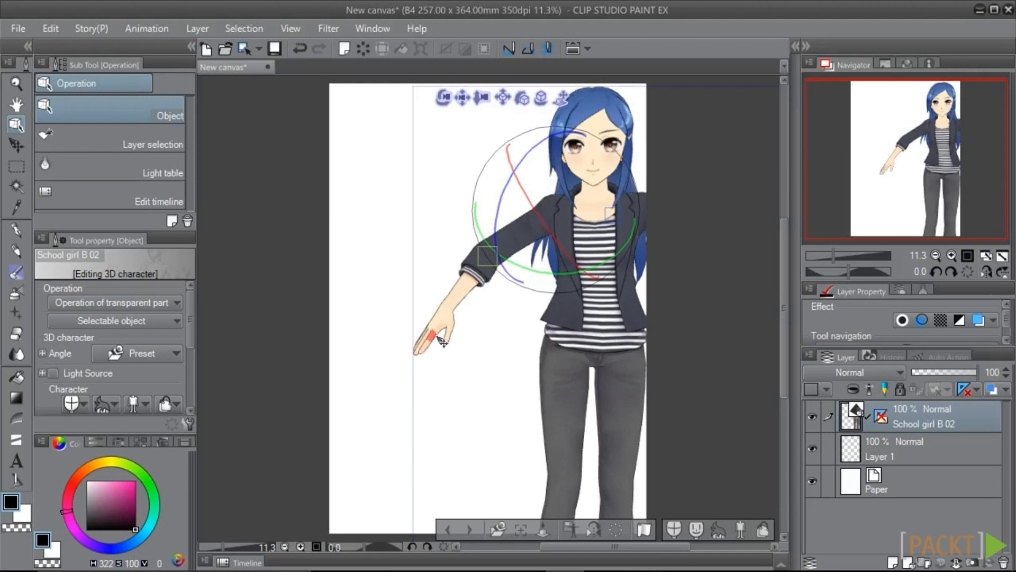
Shape the lowered hand into a pointing gesture in the detailed Pose settings, keeping the index finger extended and curling the other fingers.
click(190, 424)
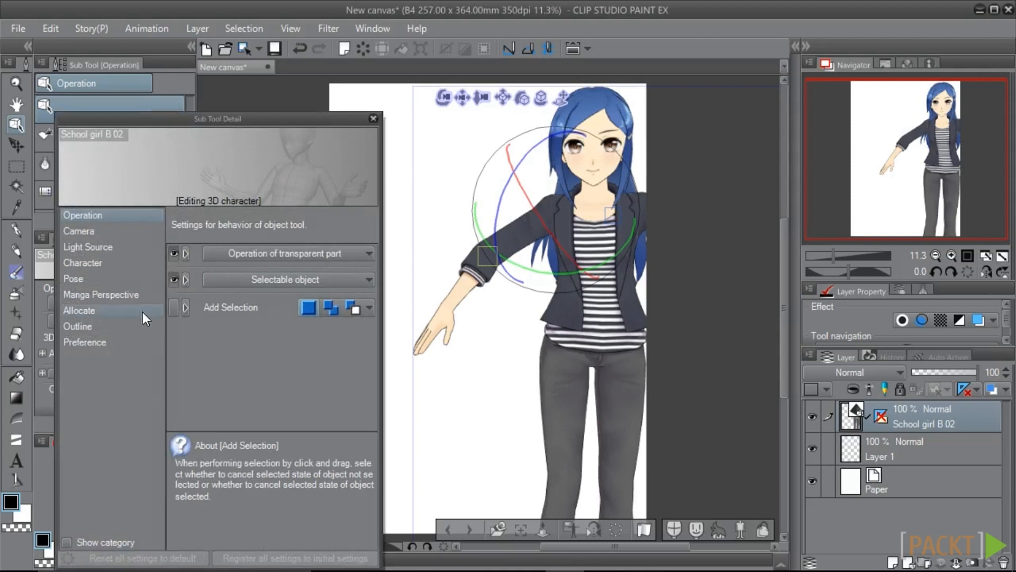
click(82, 280)
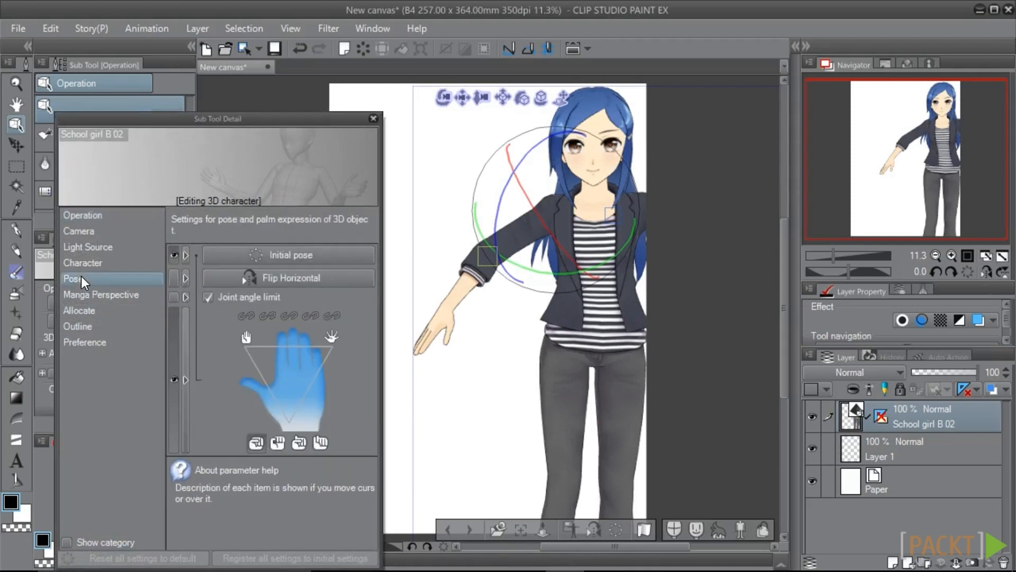
click(438, 311)
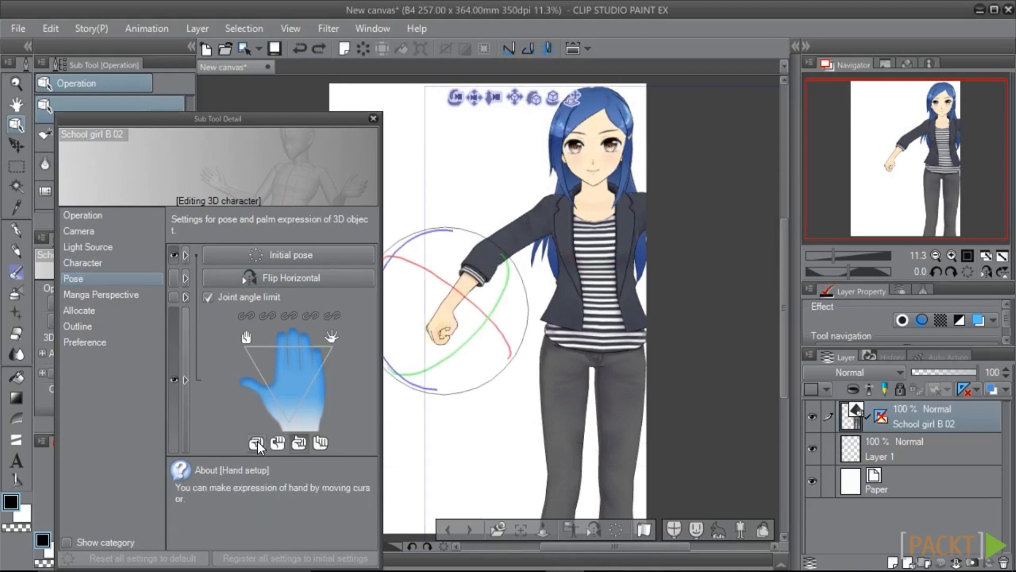
drag(285, 389, 297, 357)
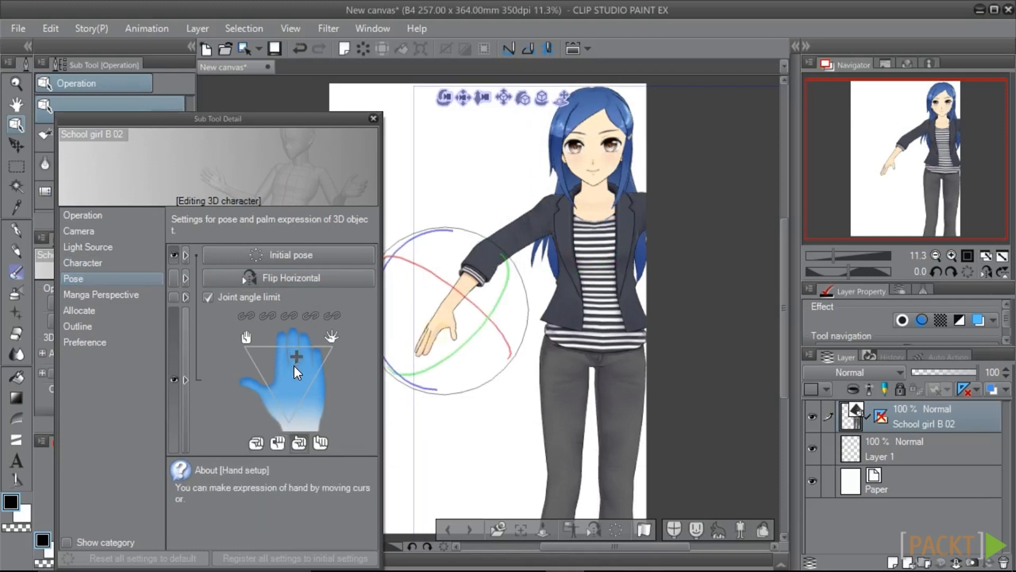
click(273, 444)
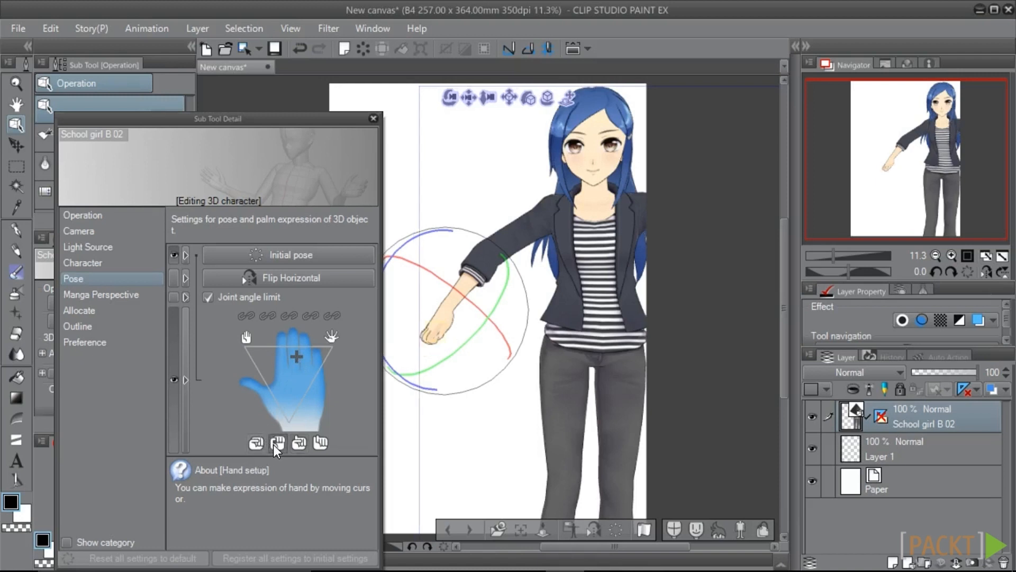
click(320, 444)
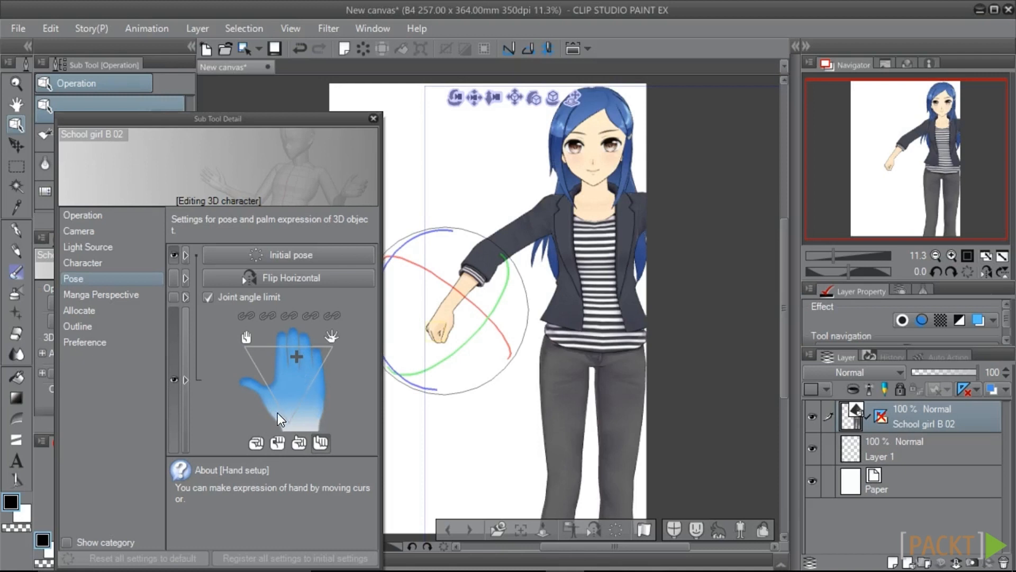
mouse_move(277, 412)
mouse_down()
mouse_move(286, 353)
mouse_move(294, 401)
mouse_move(297, 370)
mouse_move(249, 372)
mouse_move(346, 363)
mouse_move(261, 354)
mouse_move(347, 354)
mouse_move(332, 376)
mouse_move(366, 374)
mouse_up()
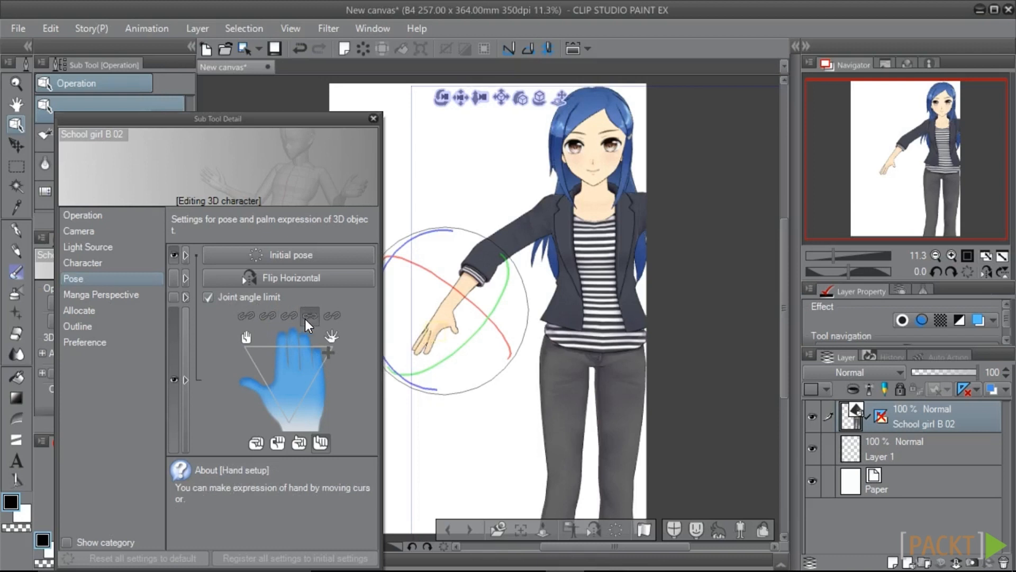
mouse_move(329, 358)
mouse_down()
mouse_move(279, 377)
mouse_move(301, 398)
mouse_up()
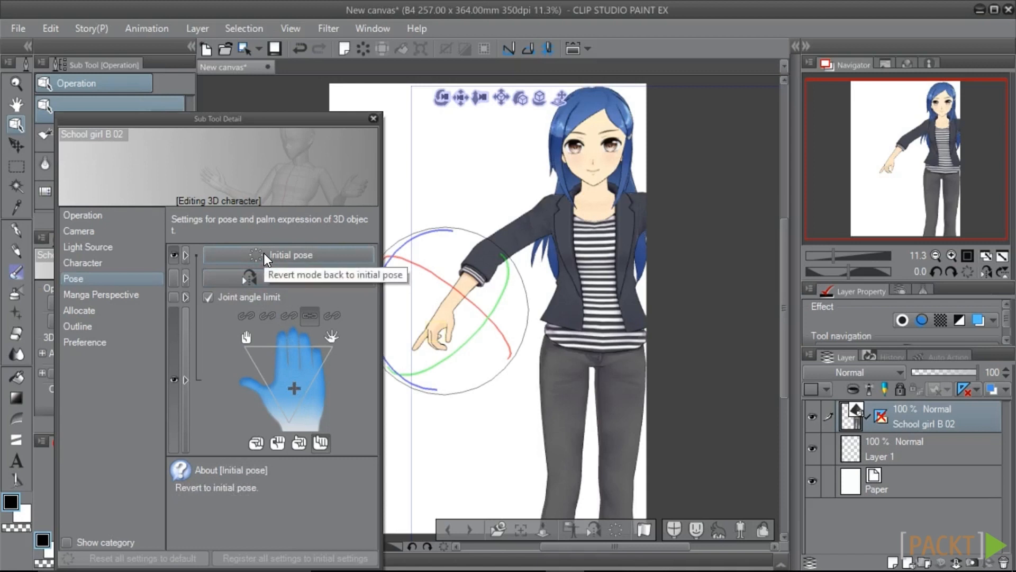
click(374, 119)
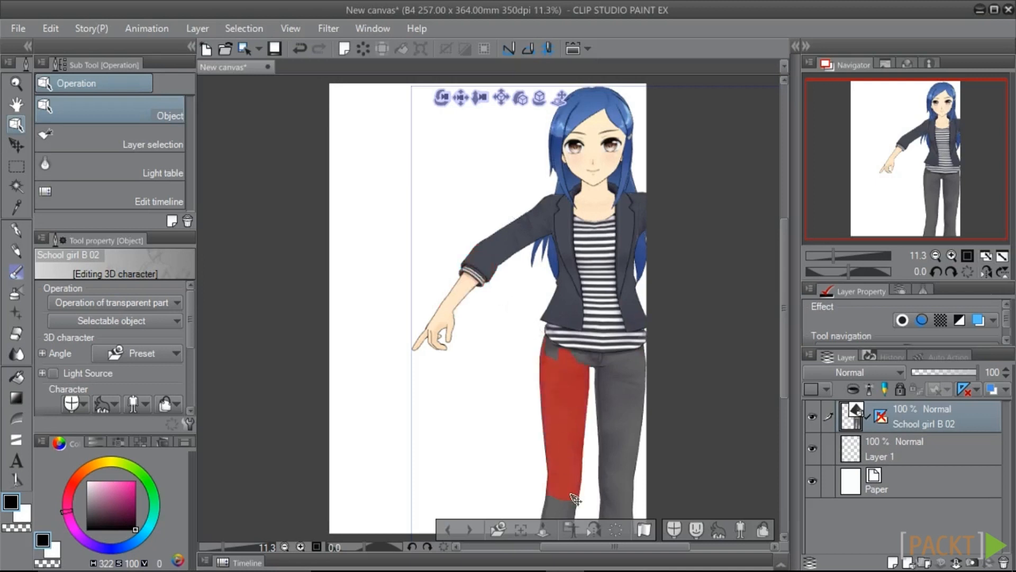
Return the character to her initial pose.
click(614, 532)
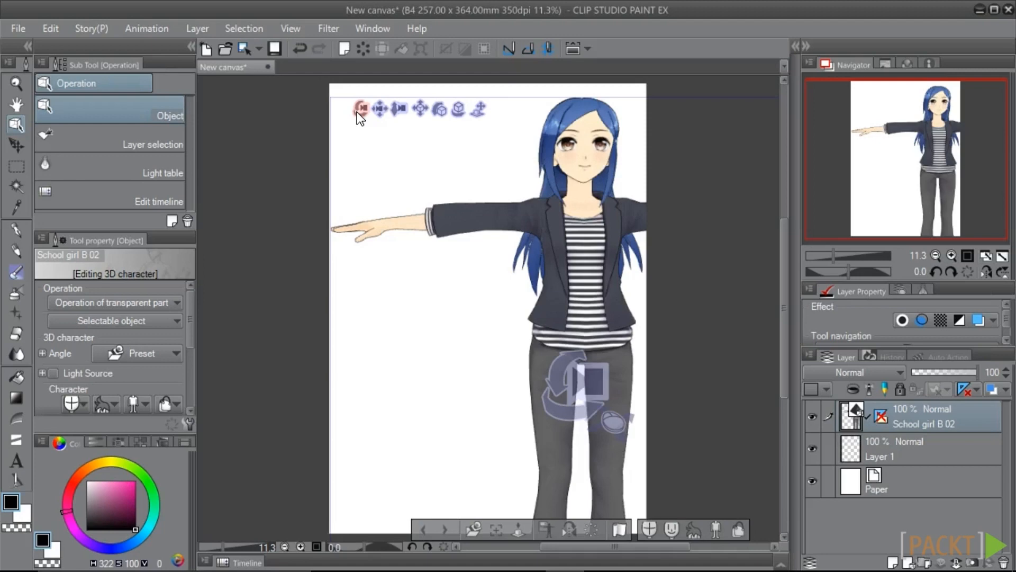
Orbit the camera to a raised, angled view, pan to centre the character, and pull back to fit her whole figure.
drag(358, 112, 447, 223)
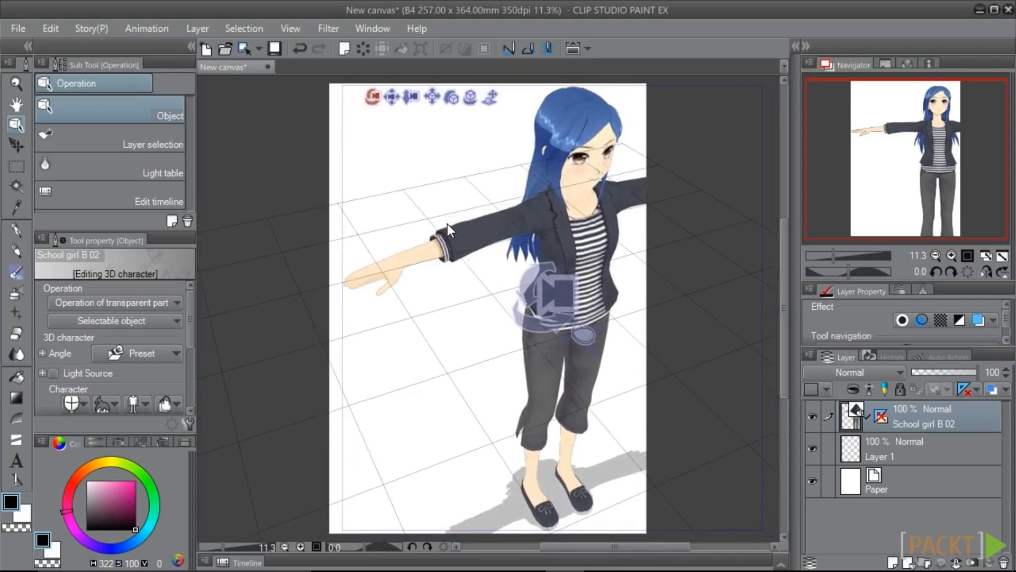
drag(446, 223, 416, 226)
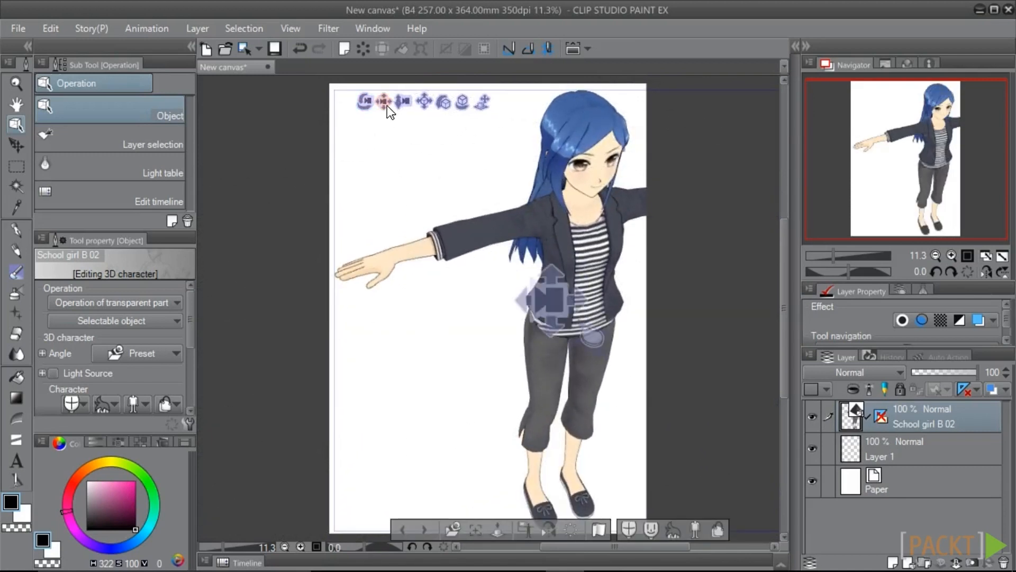
drag(374, 100, 290, 107)
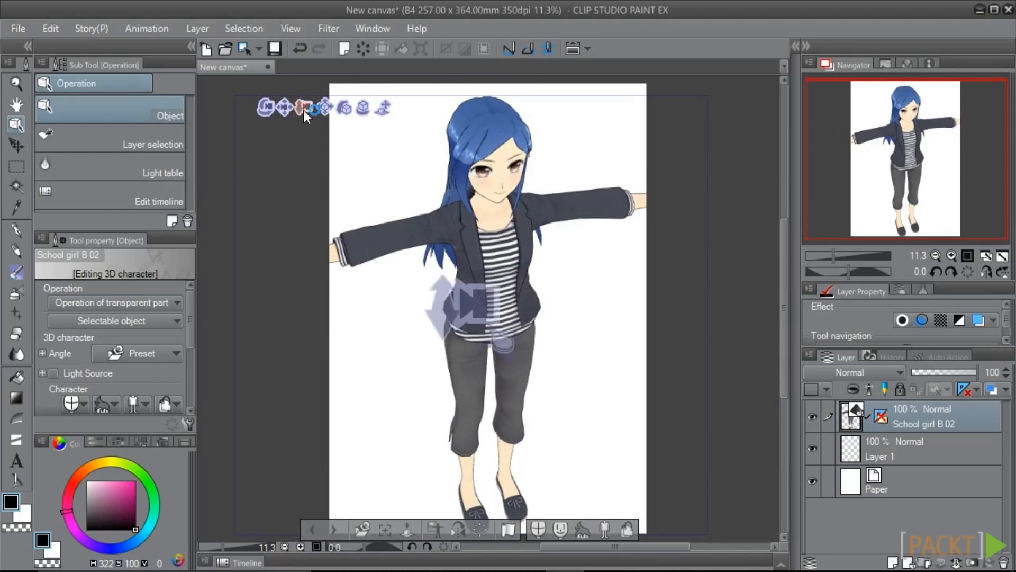
drag(304, 110, 297, 90)
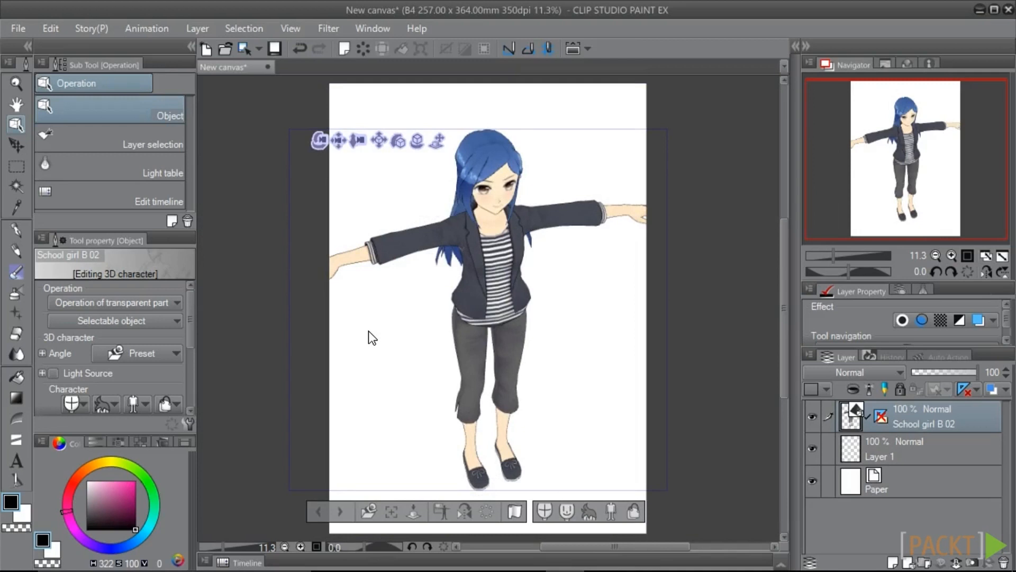
Apply the full-body, high-angle three-quarter camera preset to the character.
click(368, 512)
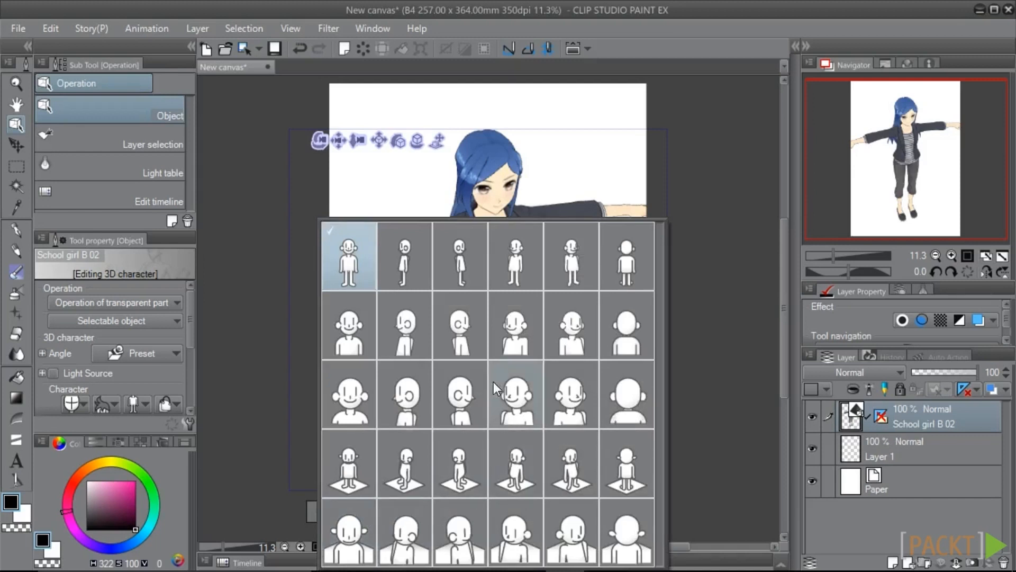
click(572, 472)
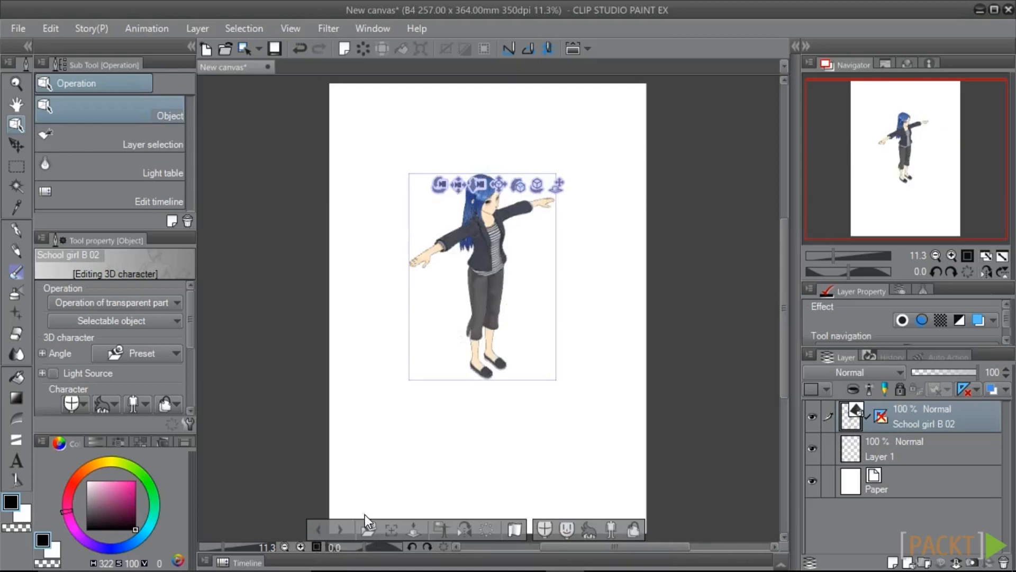
Apply the front-view camera preset that frames the school girl from the thighs up, and orbit the camera from there.
click(368, 529)
click(243, 419)
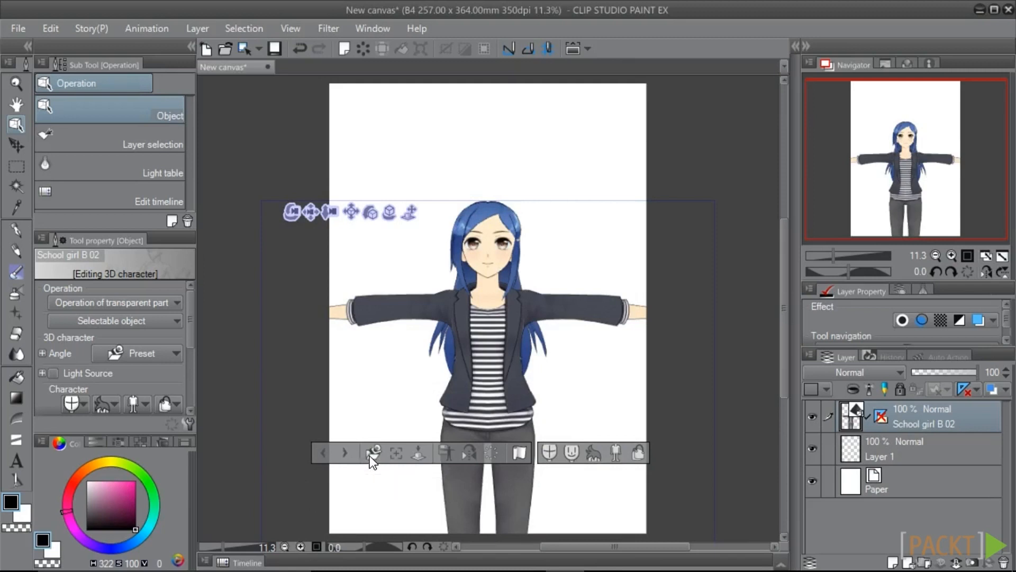
drag(293, 231, 262, 267)
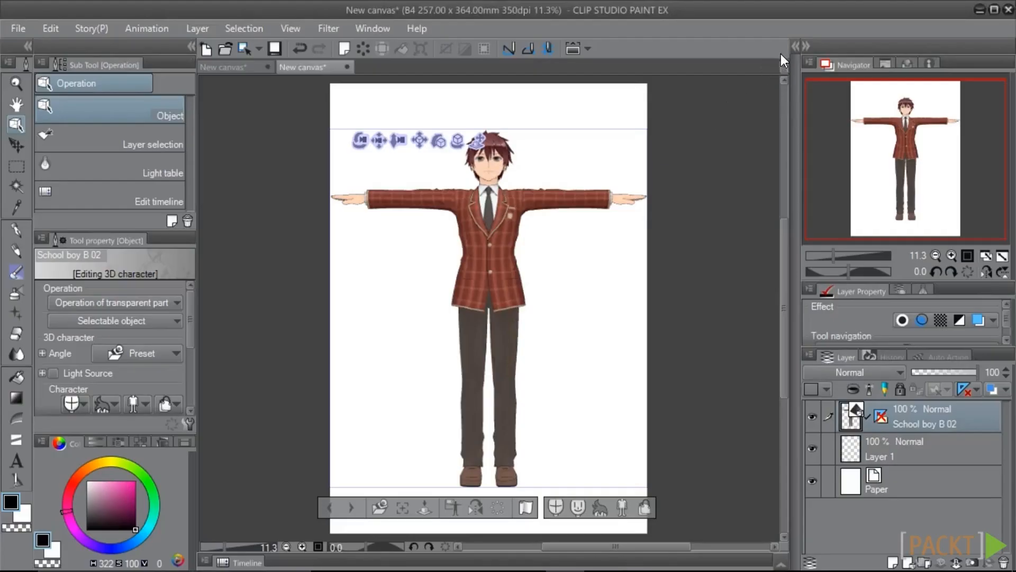
Open the Entire body category of the 3D pose materials beside the school boy canvas.
click(793, 48)
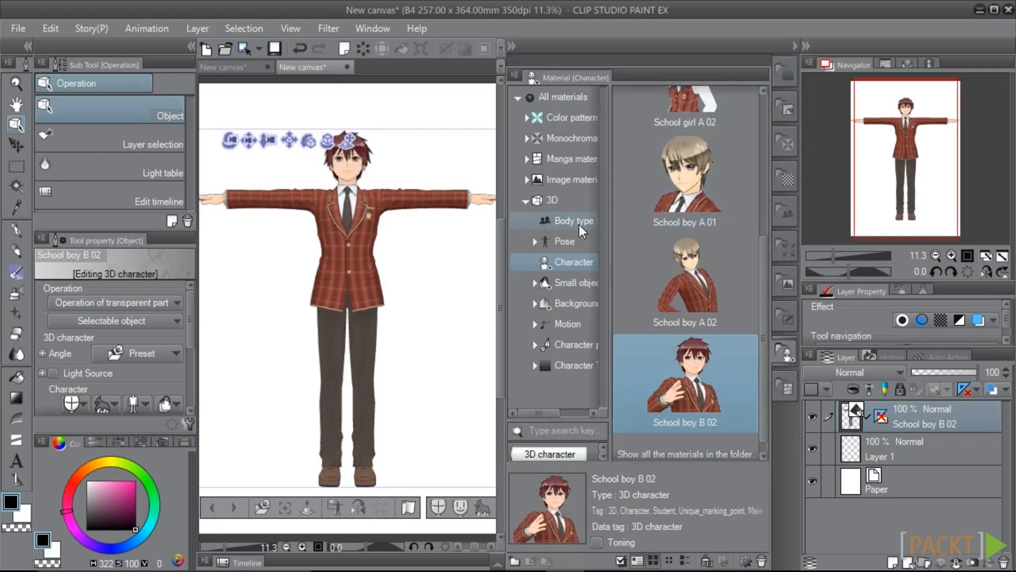
click(557, 243)
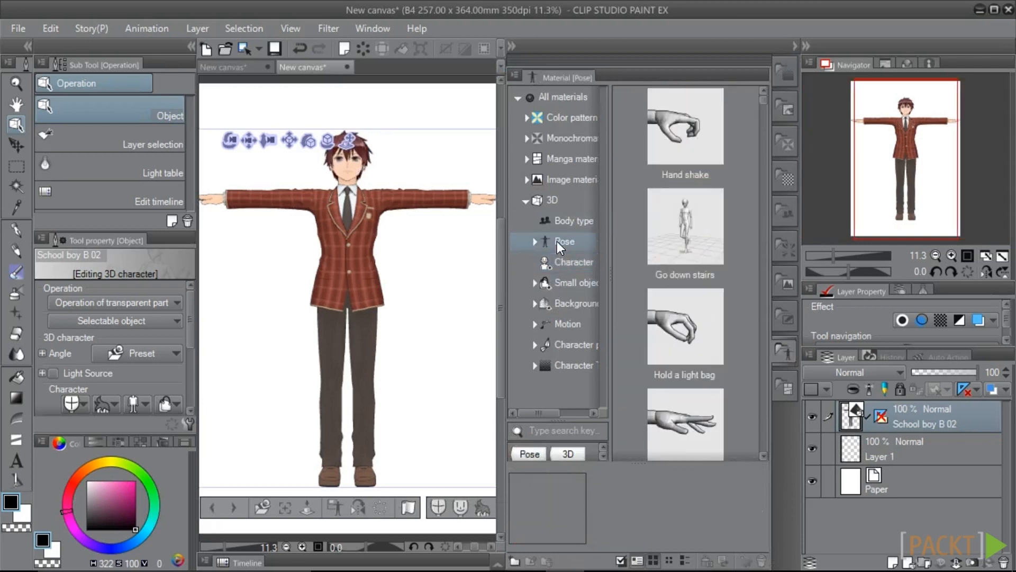
click(534, 241)
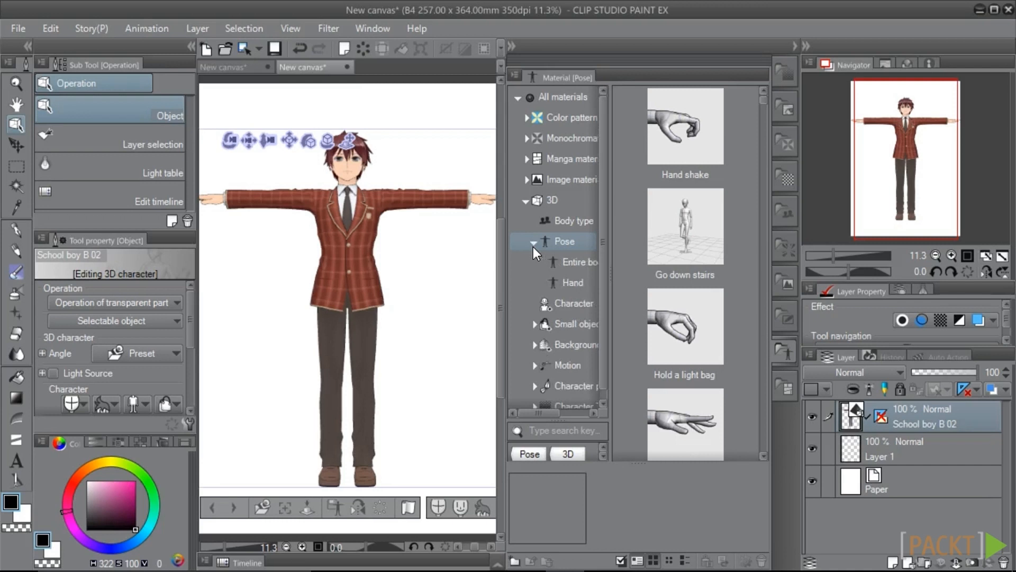
click(564, 269)
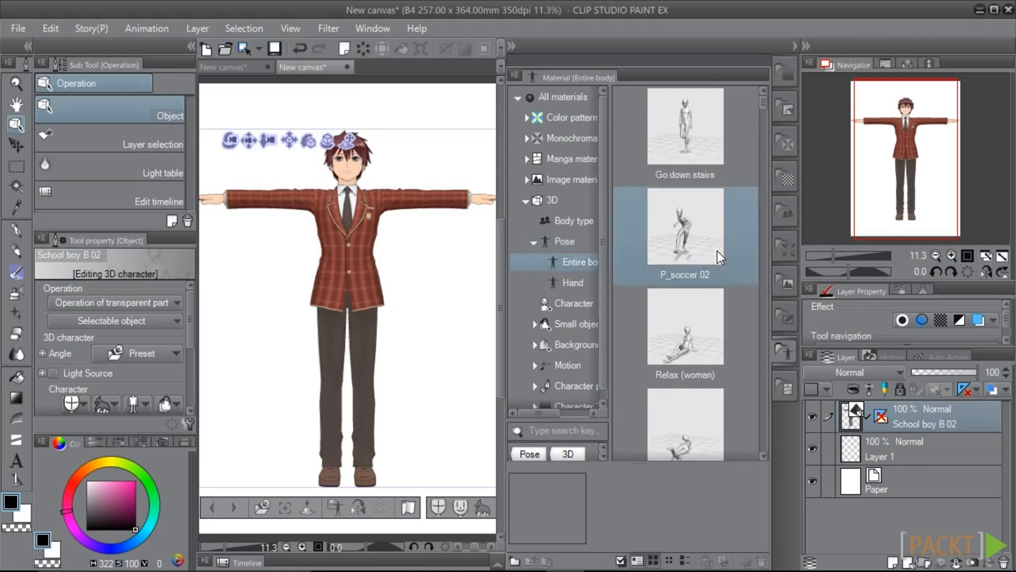
Look through the whole list of entire-body pose materials, including the custom poses near its end, and return to its start.
scroll(717, 249, down, 5)
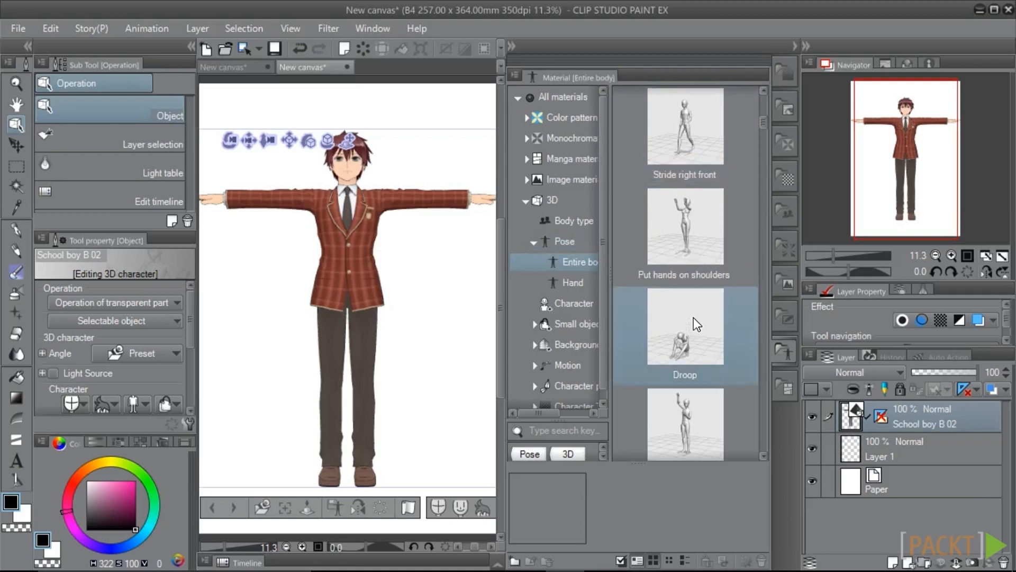
scroll(694, 318, down, 3)
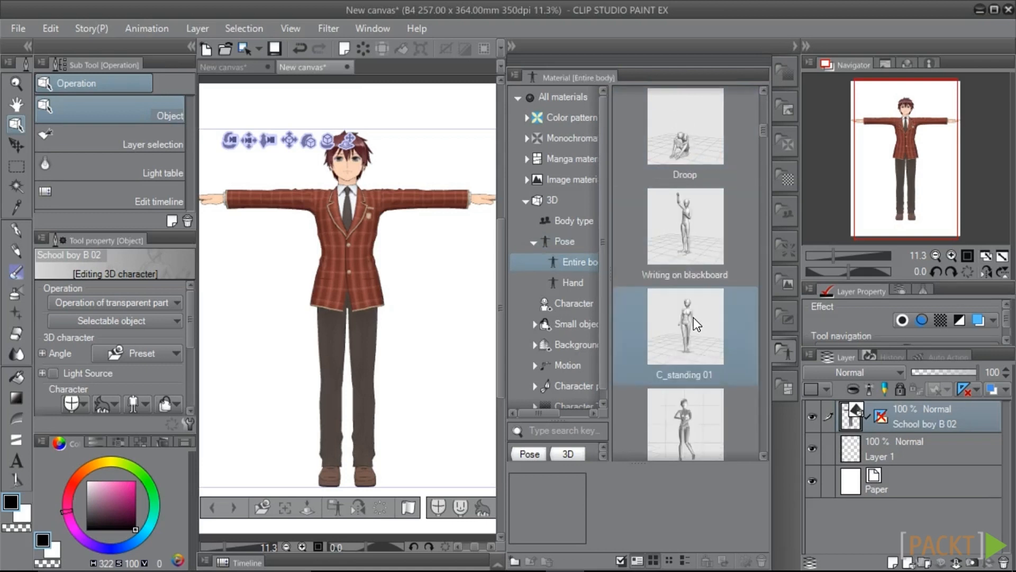
scroll(693, 316, down, 2)
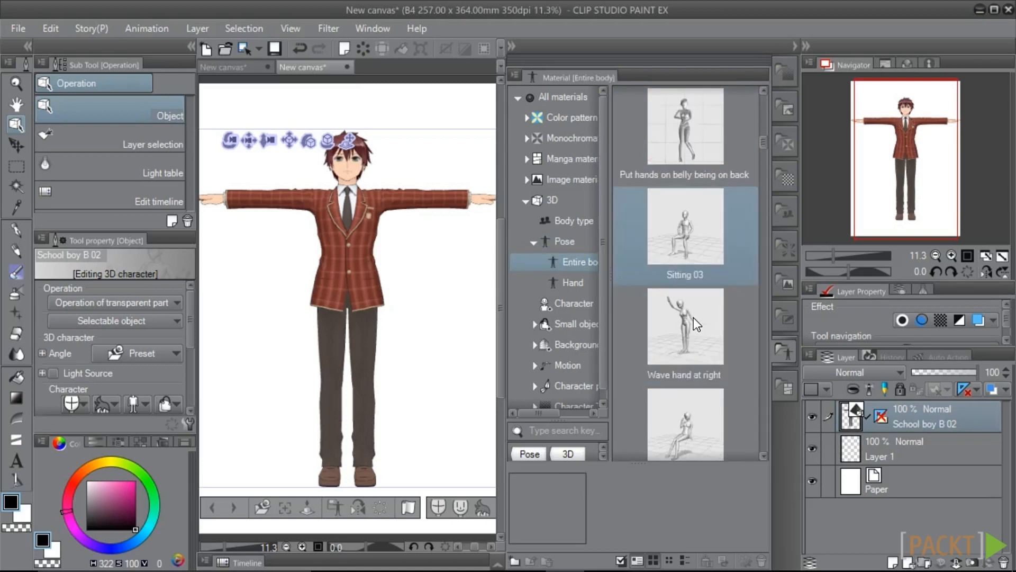
scroll(693, 317, down, 1)
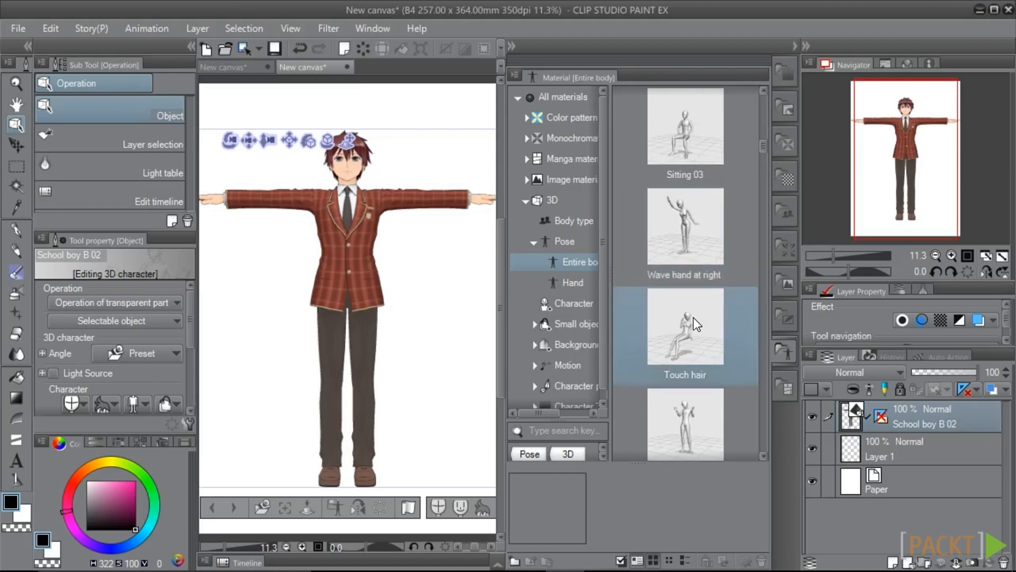
scroll(693, 317, down, 1)
scroll(691, 307, down, 4)
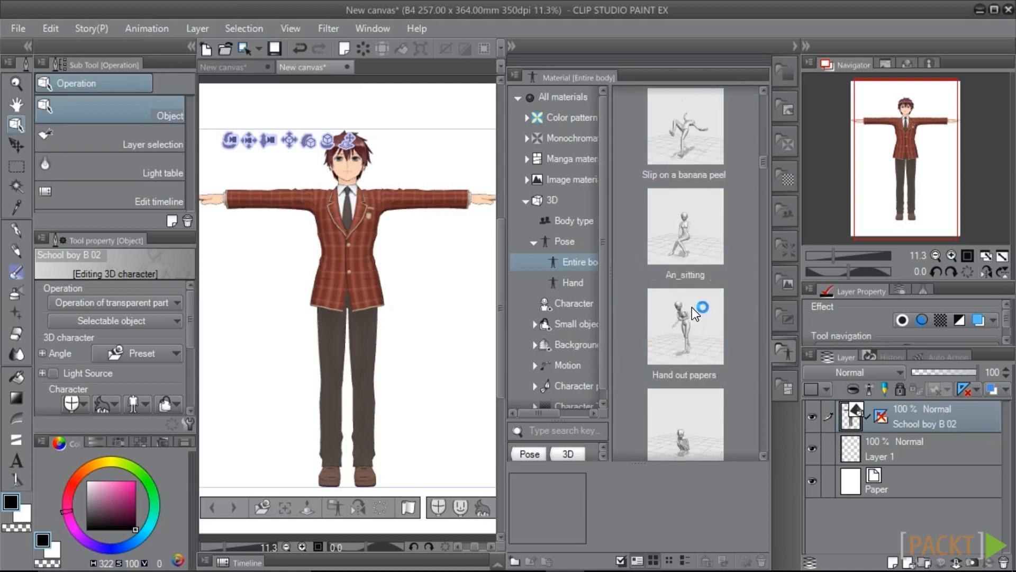
drag(763, 178, 767, 436)
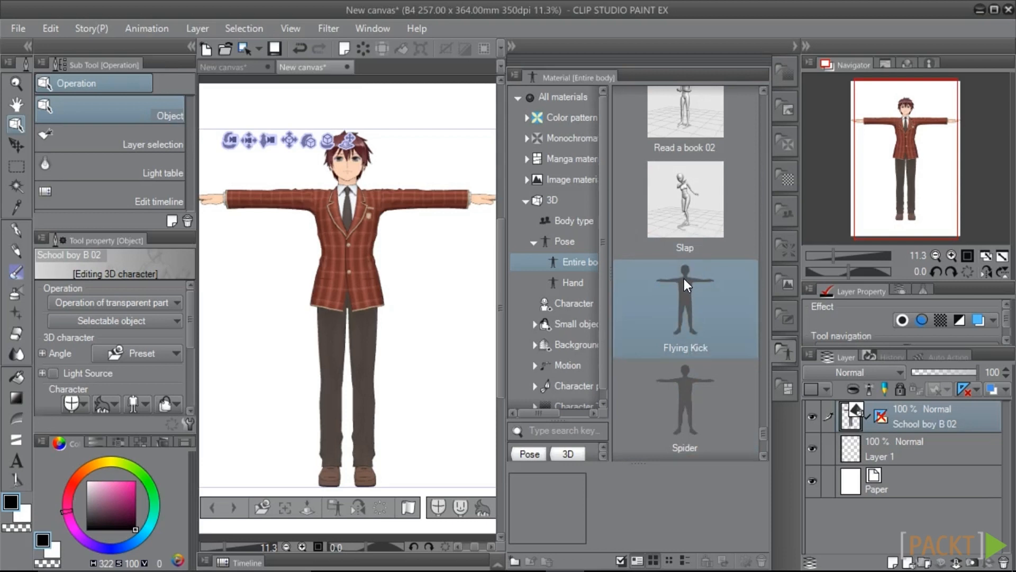
drag(763, 433, 764, 102)
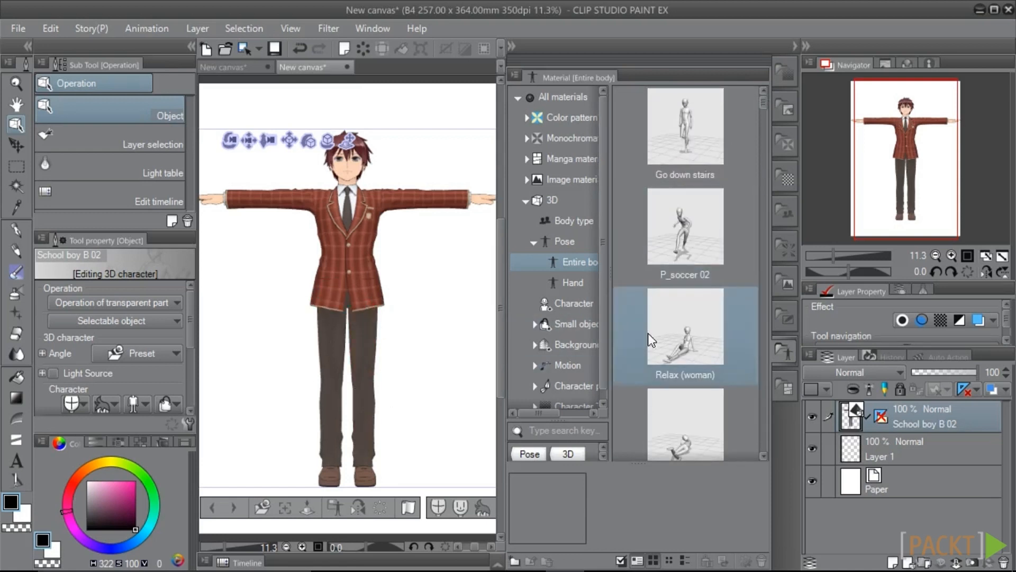
Apply the P_soccer 02 pose material to the School boy B 02 character.
click(687, 248)
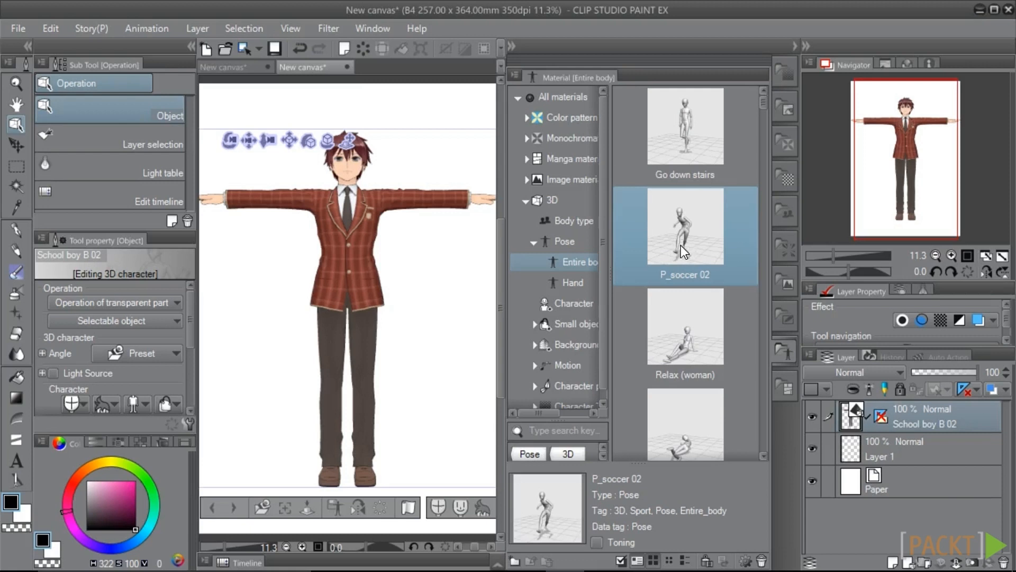
drag(680, 245, 353, 252)
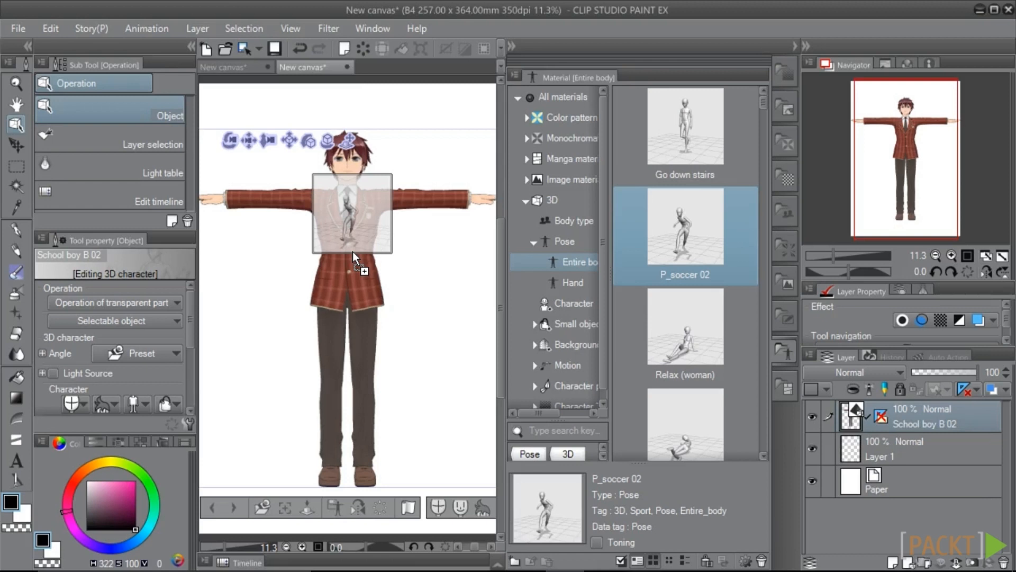
drag(352, 252, 352, 252)
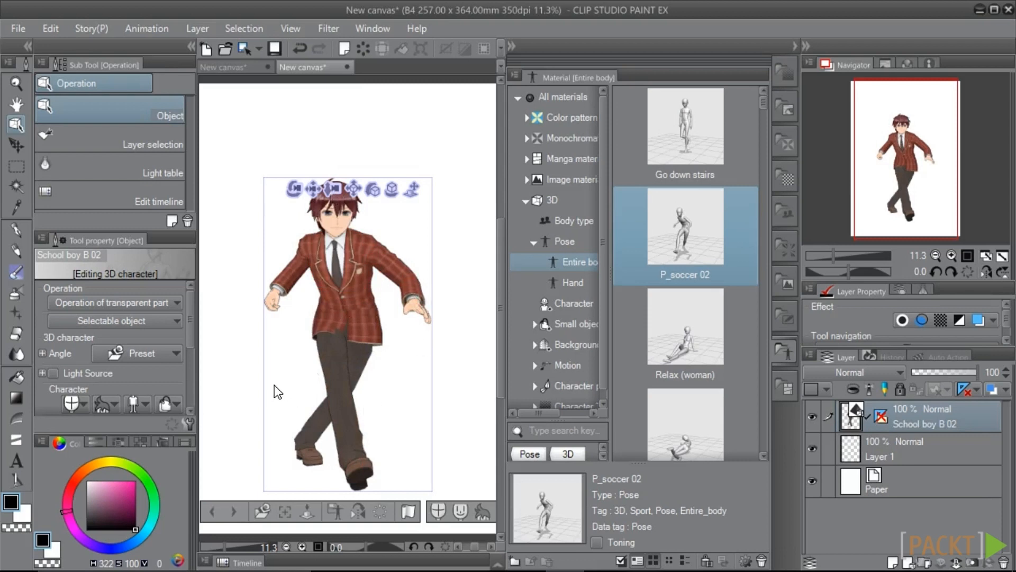
With the School boy B 02 layer hidden, place the Relax (woman) pose as a drawing figure and orbit the camera around its side.
click(812, 417)
click(906, 446)
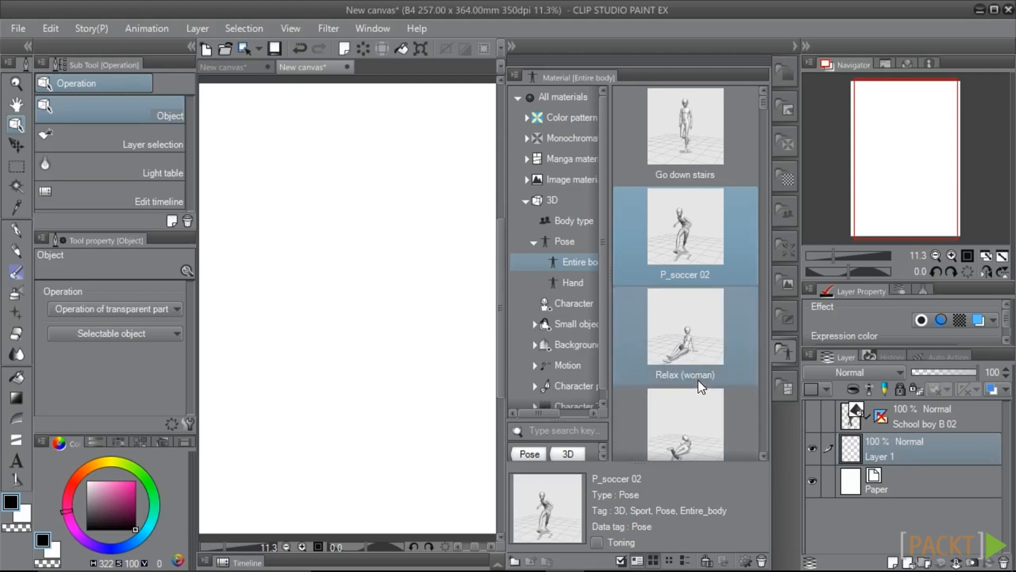
click(686, 351)
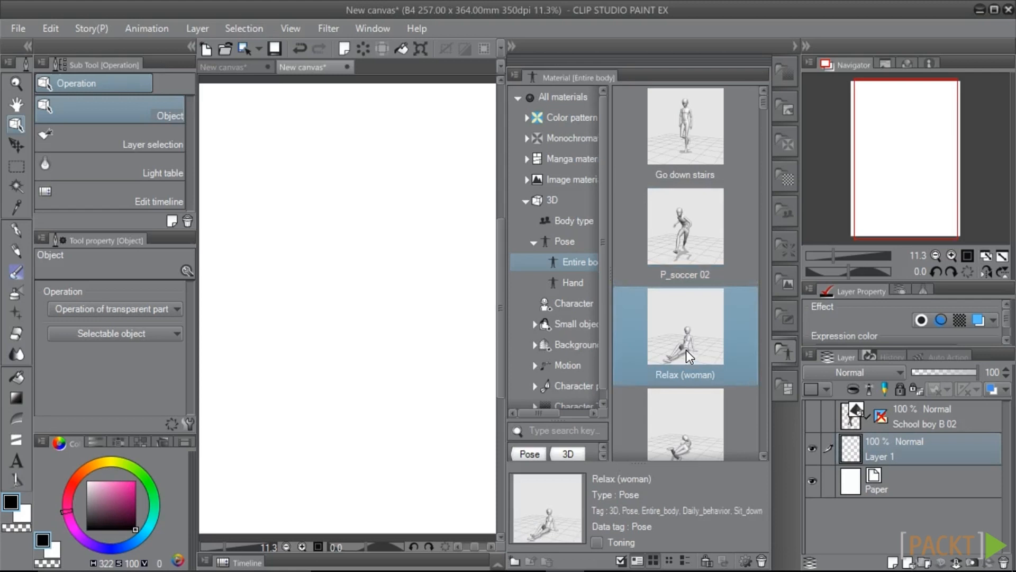
drag(686, 351, 346, 335)
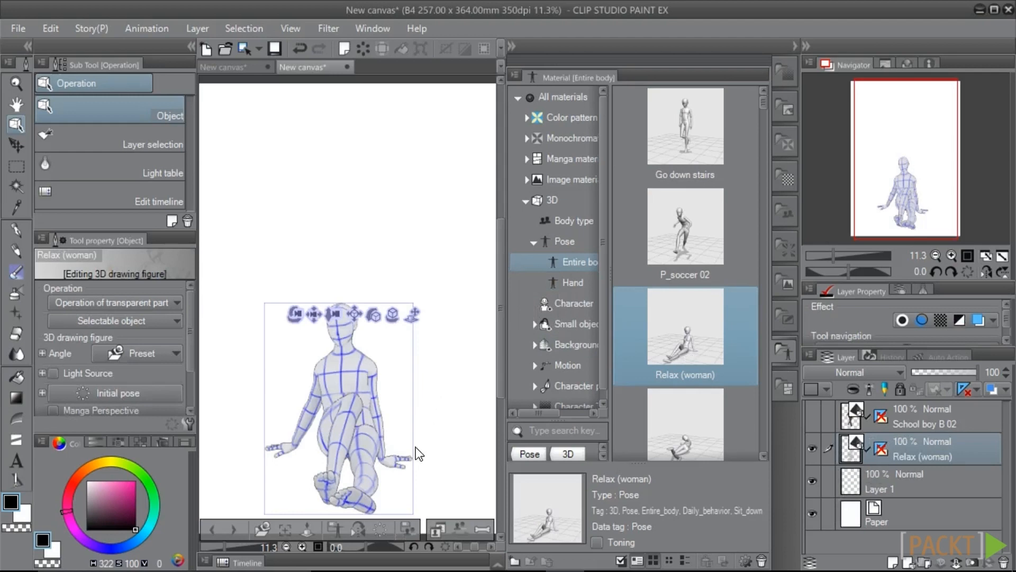
drag(291, 319, 412, 338)
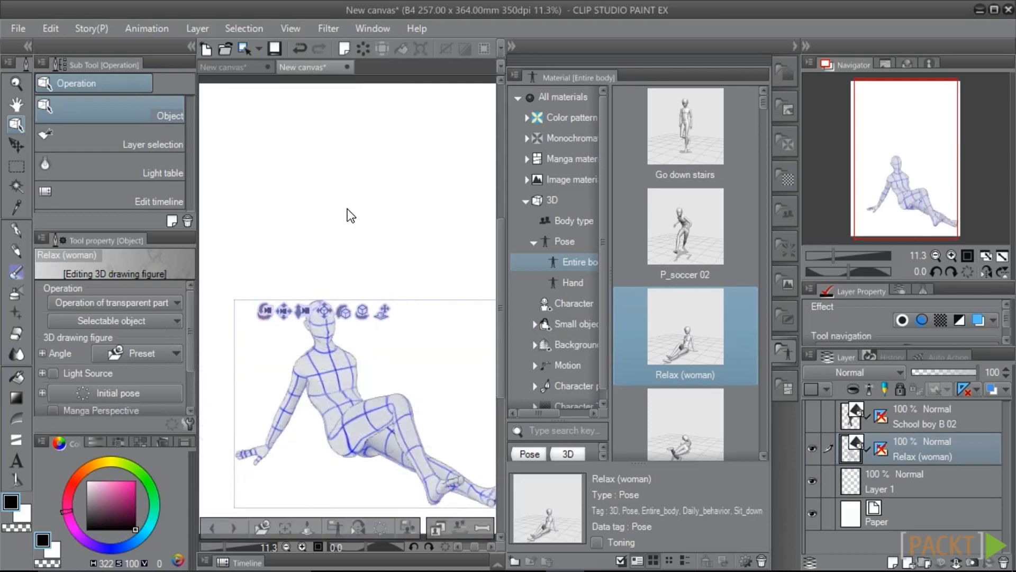
On the first canvas, register the waving School girl A 02 pose as a material named Cute Wave.
click(512, 46)
click(231, 67)
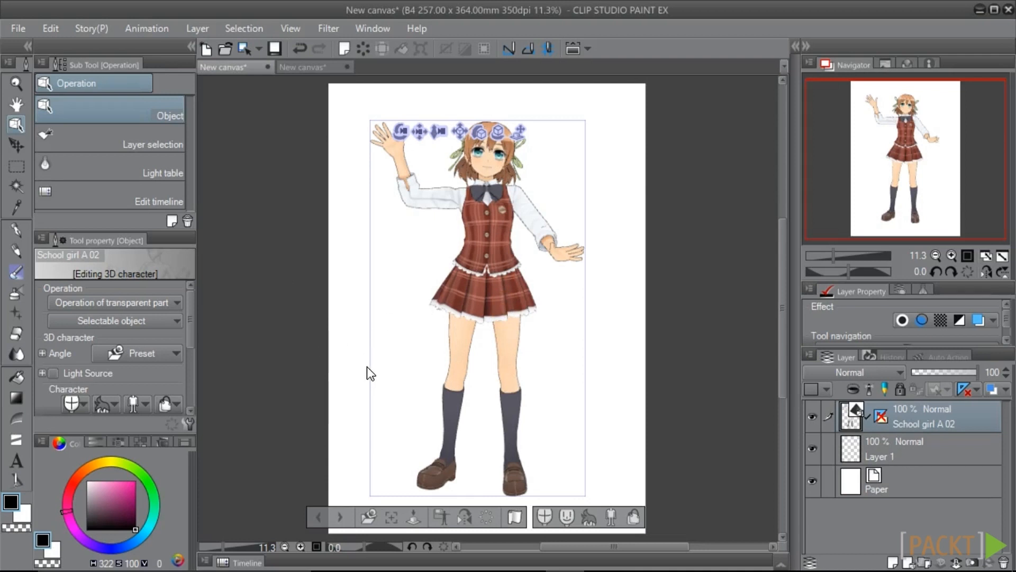
click(440, 516)
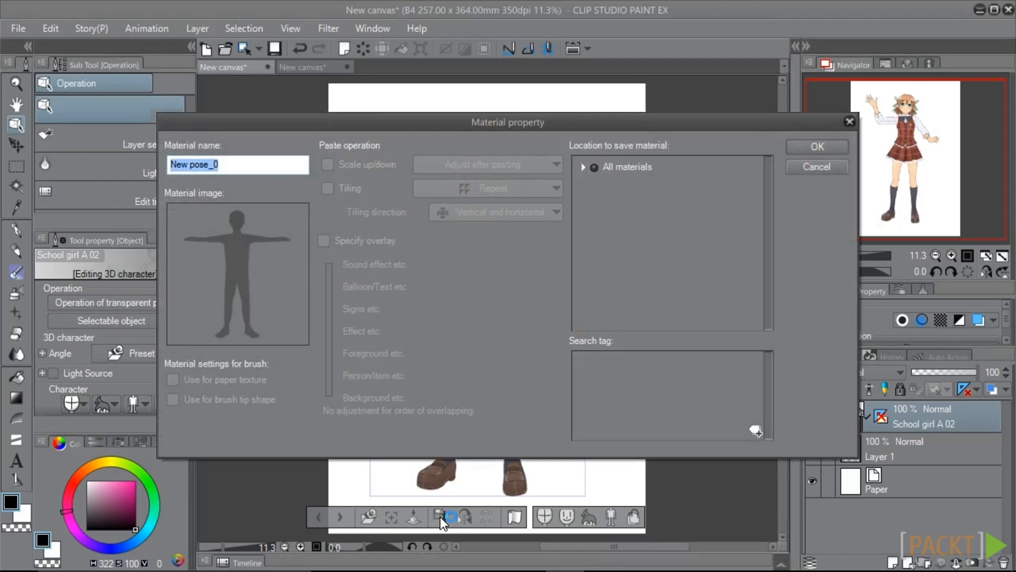
text(Cute Wave)
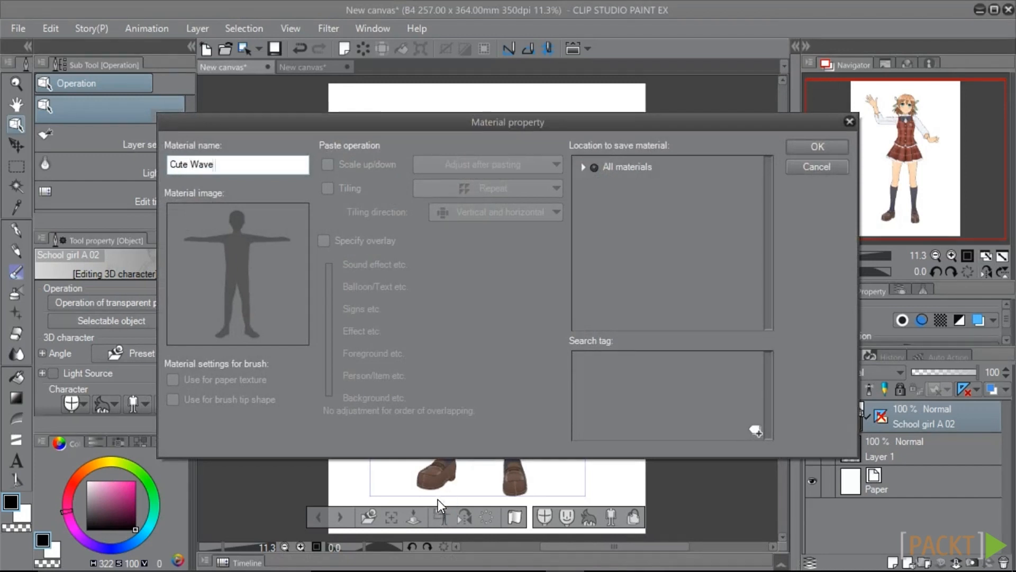
Set the save location of the new pose material to 3D > Pose > Entire body.
click(579, 166)
click(581, 167)
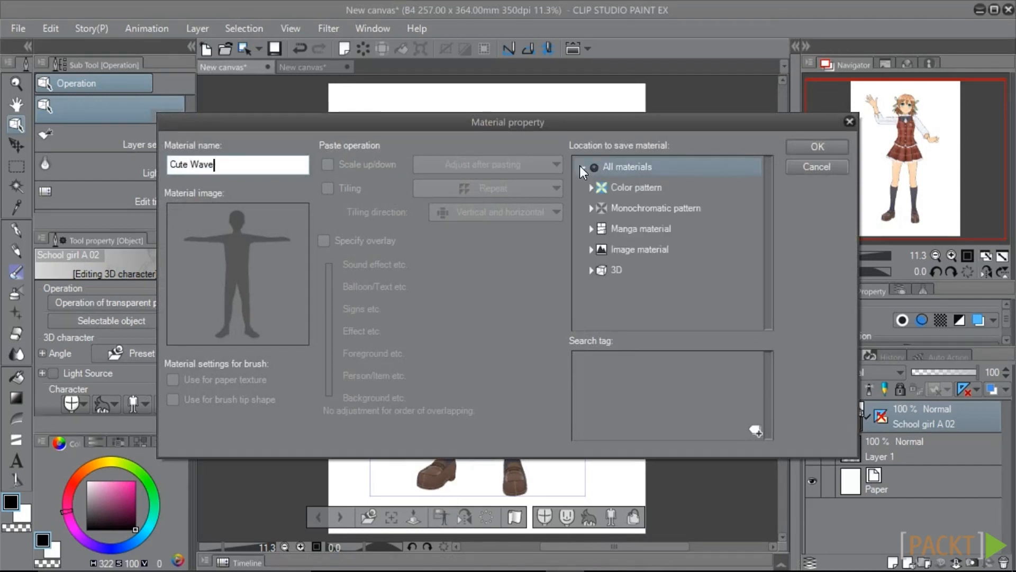
click(590, 271)
click(599, 315)
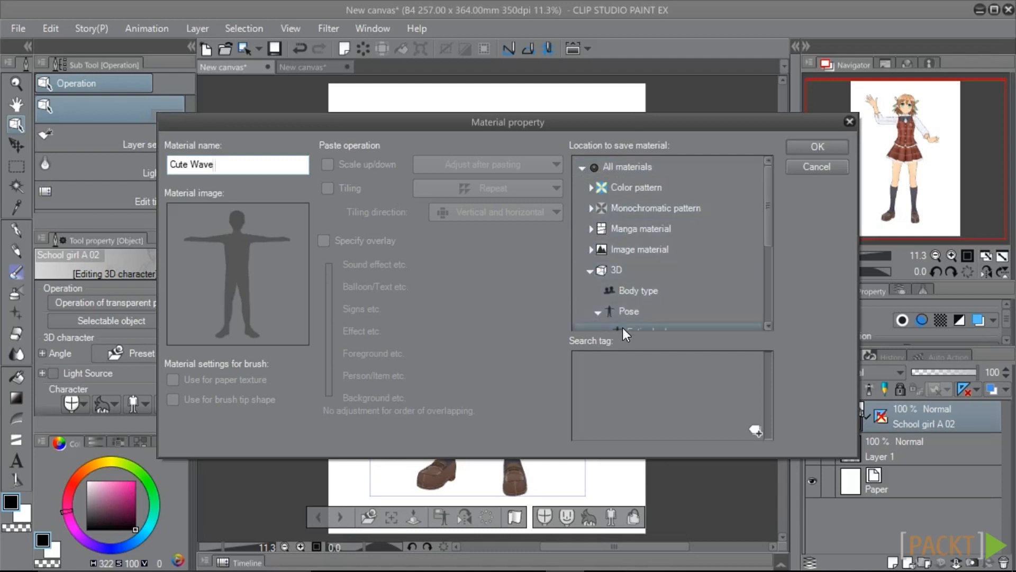
click(625, 328)
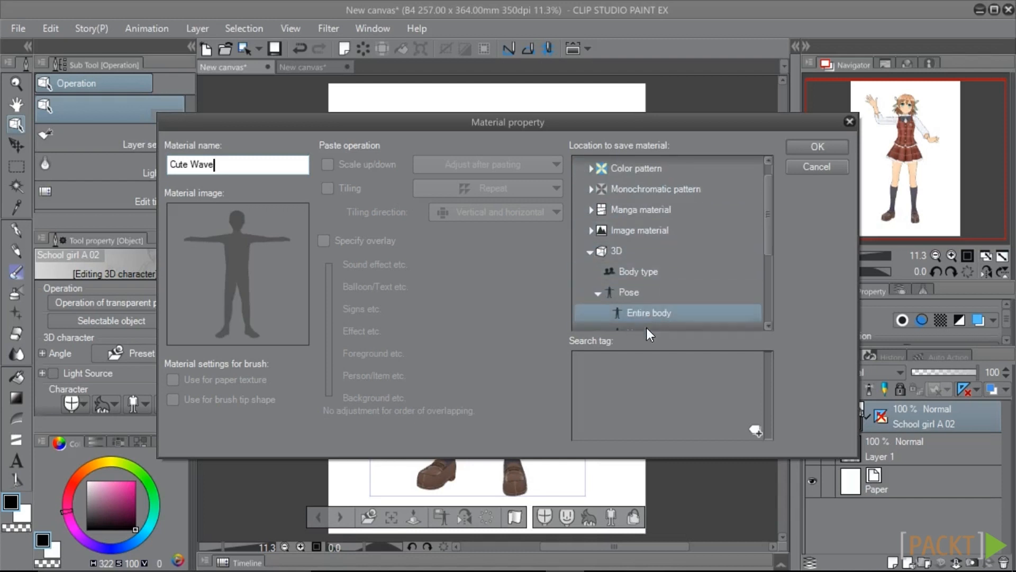
Add the search tags schoolgirl, wave, cute and custom to the pose material and save it.
click(757, 427)
text(schoolgirl)
key(Return)
text(wave)
key(Return)
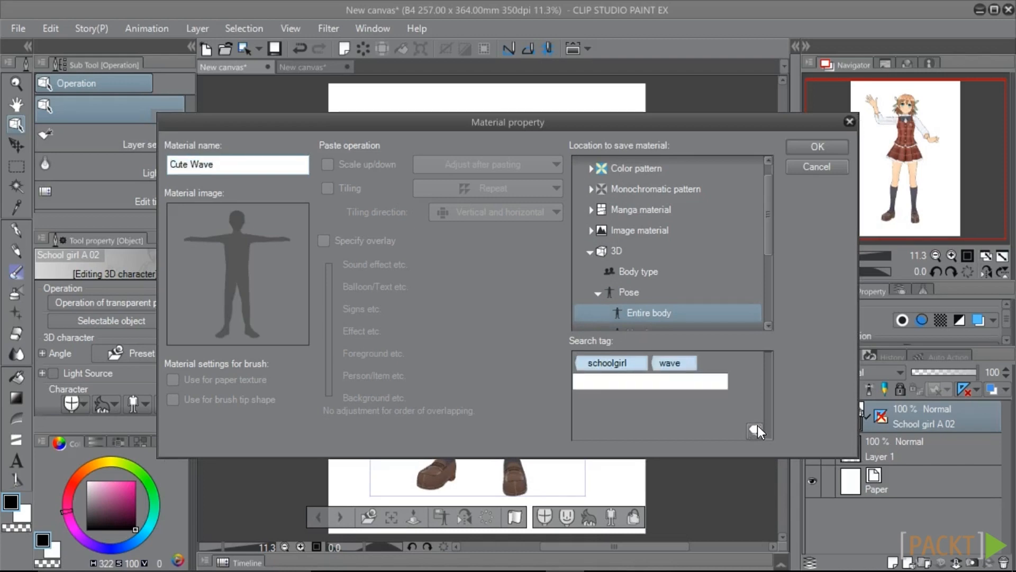
text(cute)
key(Return)
text(custom)
key(Tab)
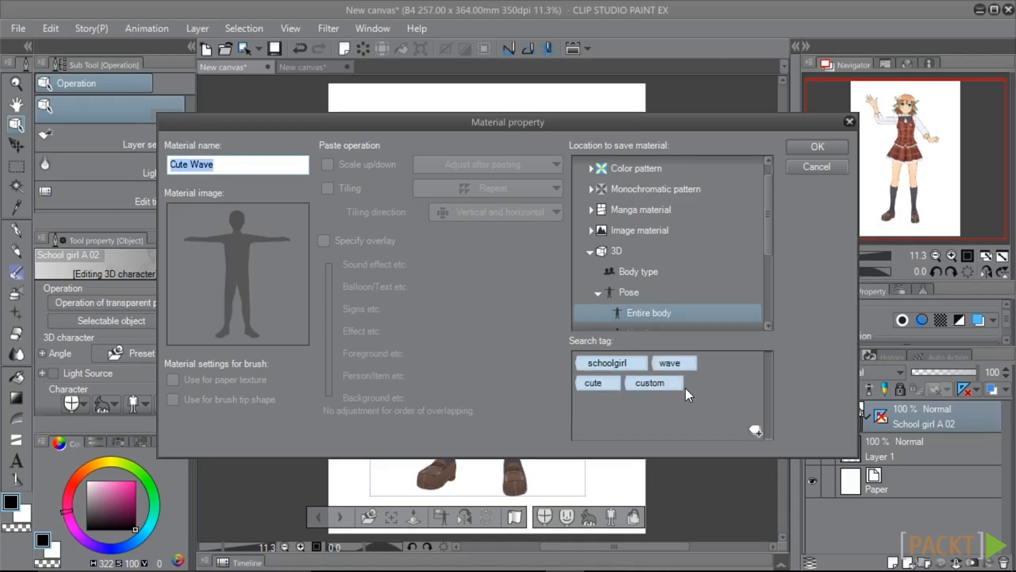
click(792, 145)
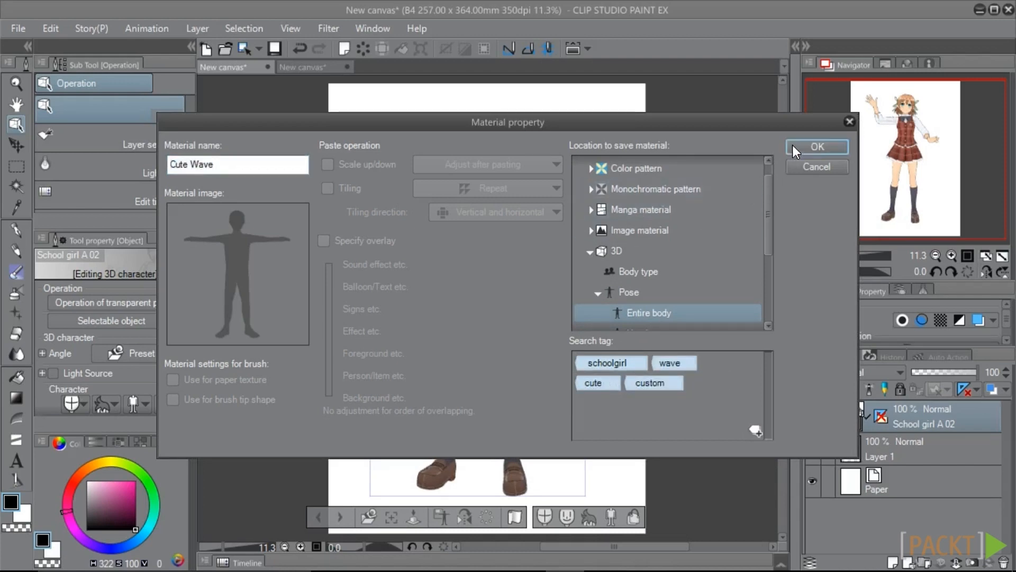
Apply the saved Cute Wave pose to the School boy B 02 character on the second canvas.
click(297, 68)
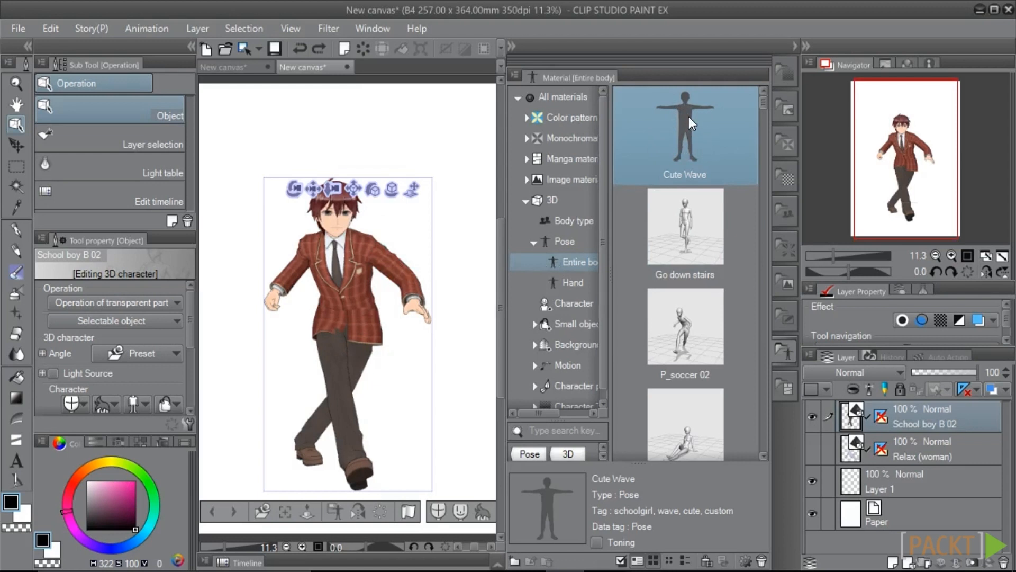
drag(688, 117, 338, 272)
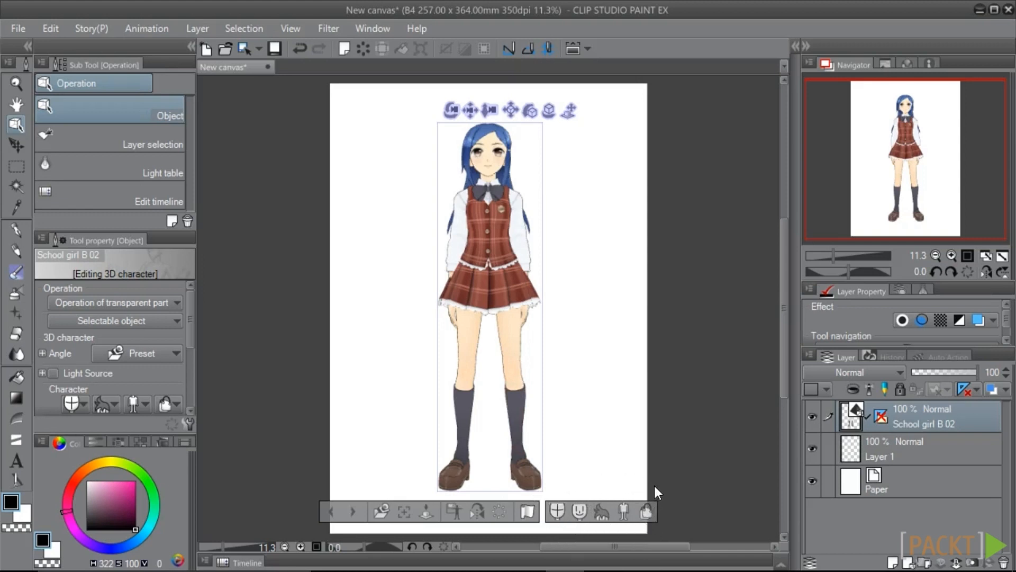
Check the available faces for the School girl B 02 character and change her facial expression to Cry.
click(561, 510)
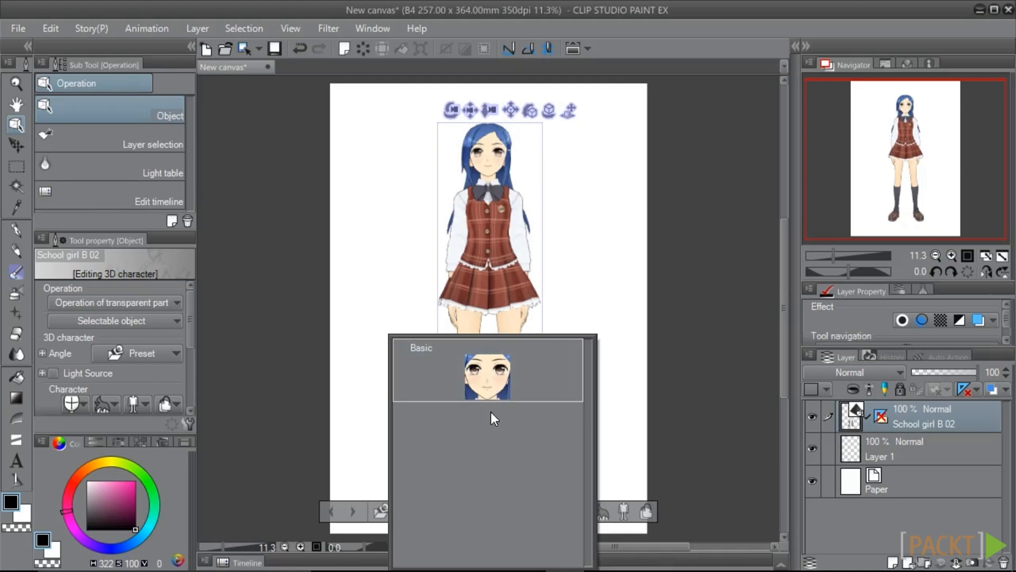
click(621, 471)
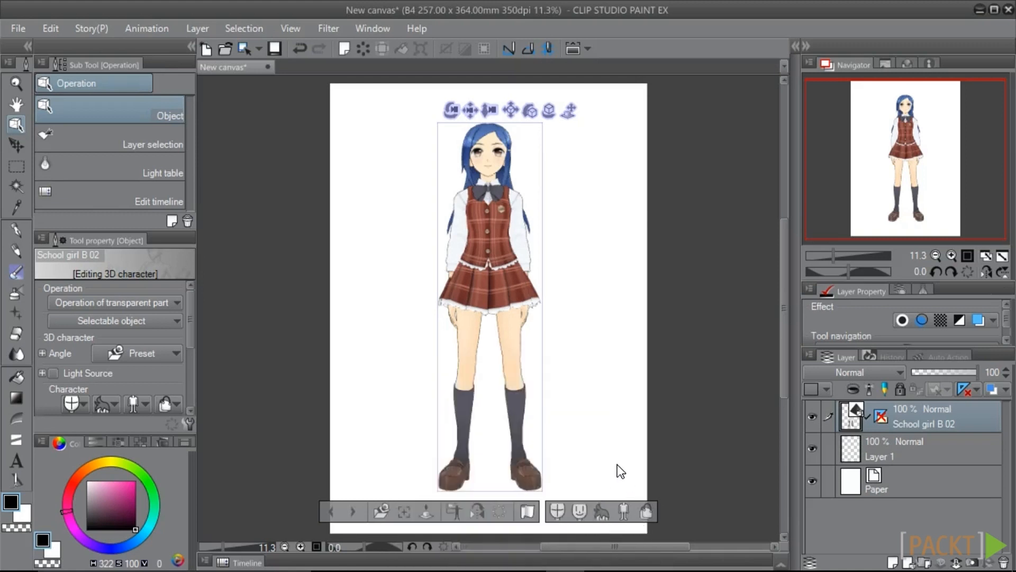
click(576, 511)
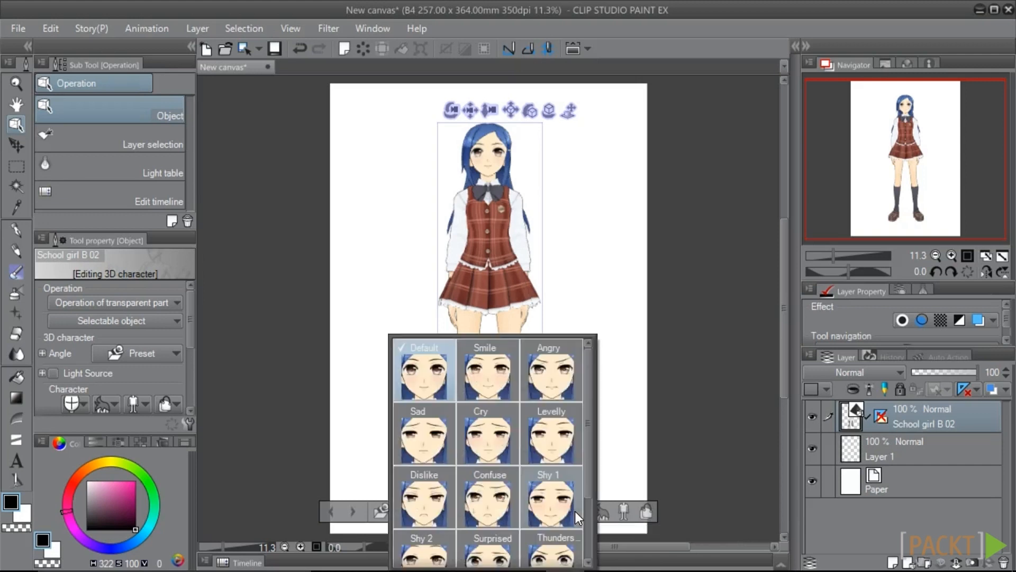
click(486, 427)
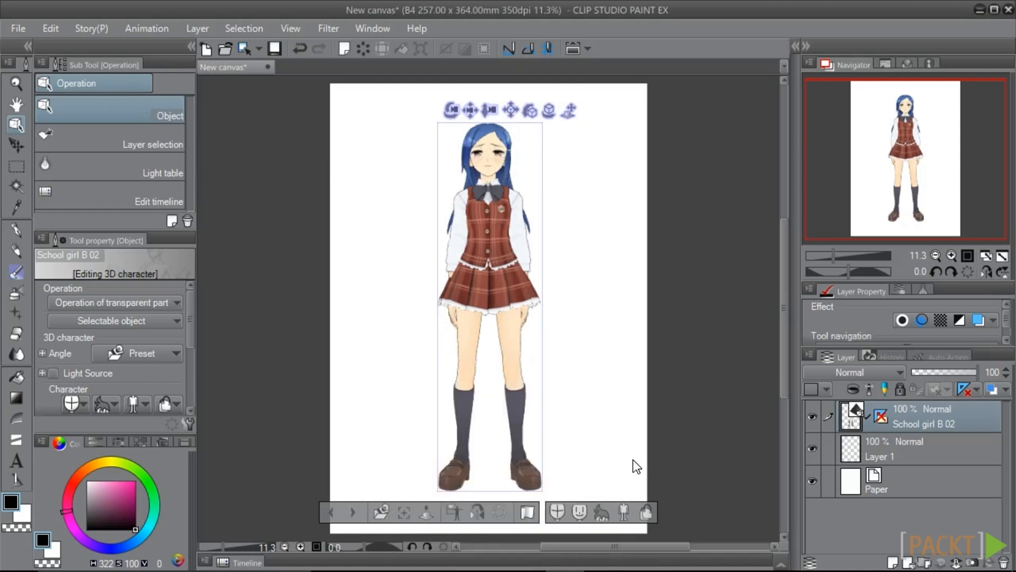
Change the school girl's hairstyle to Updo, try the other uniforms and settle on the Plain cloth outfit.
click(597, 513)
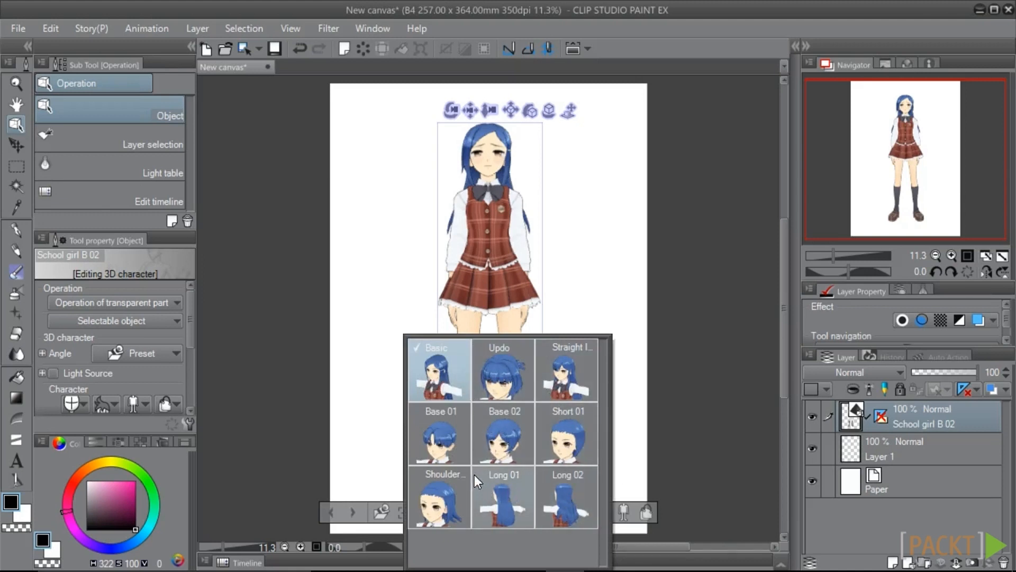
click(497, 370)
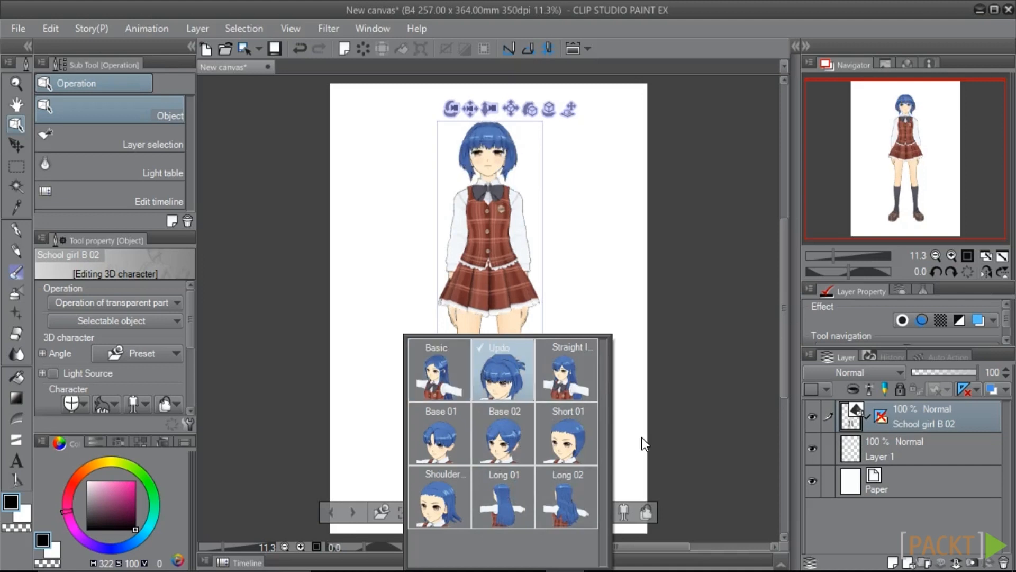
click(623, 515)
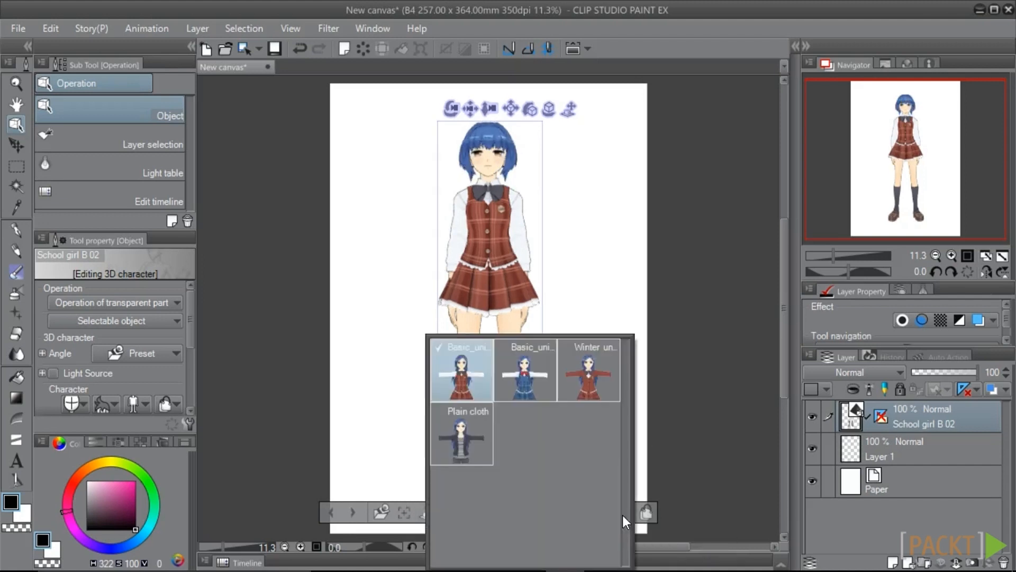
click(522, 388)
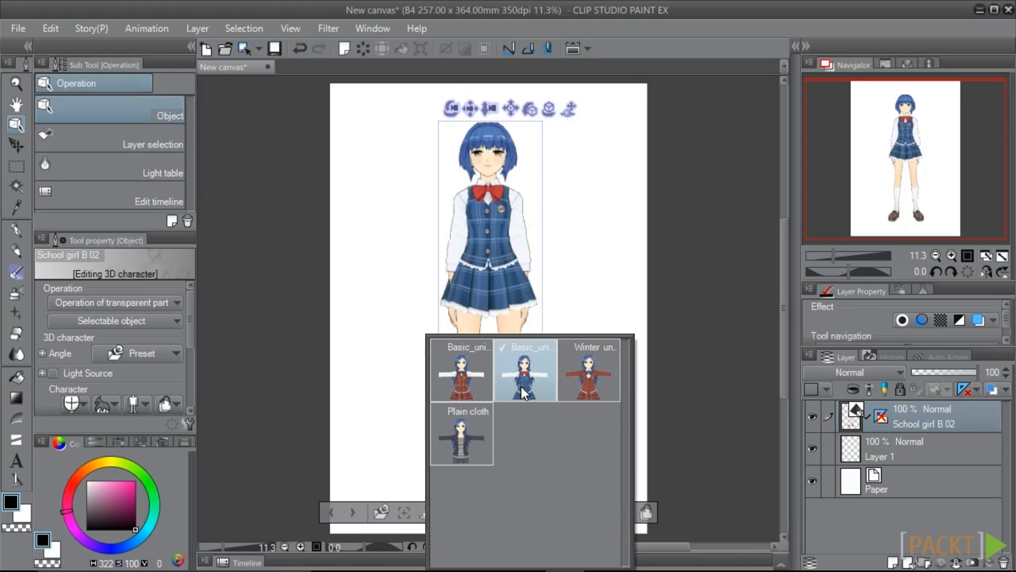
click(574, 389)
click(470, 456)
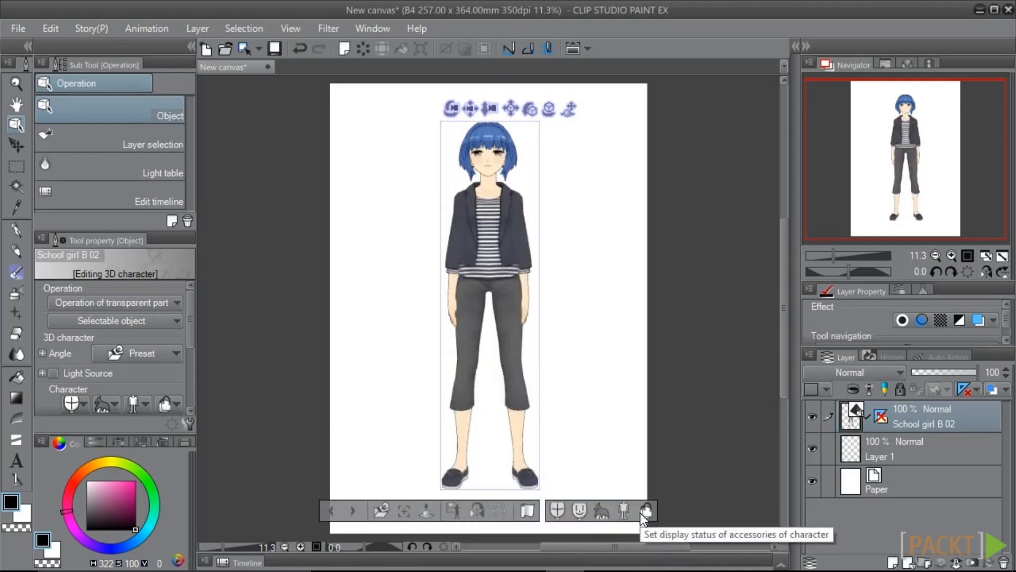
Browse the character's accessories and try Bangs 01, Bangs 02 and Bangs 03, switching each one off again.
click(641, 512)
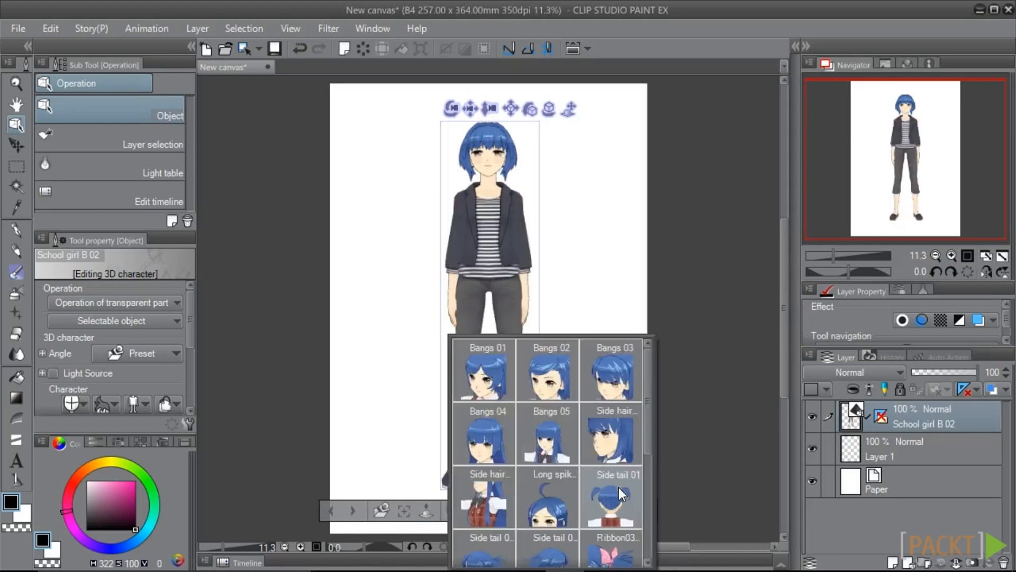
scroll(555, 428, down, 3)
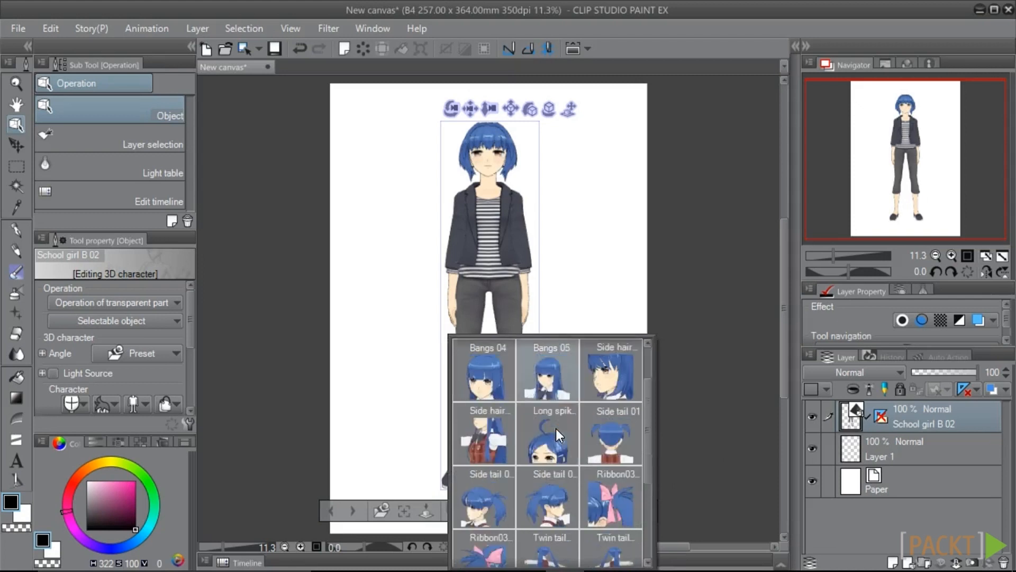
scroll(557, 436, down, 1)
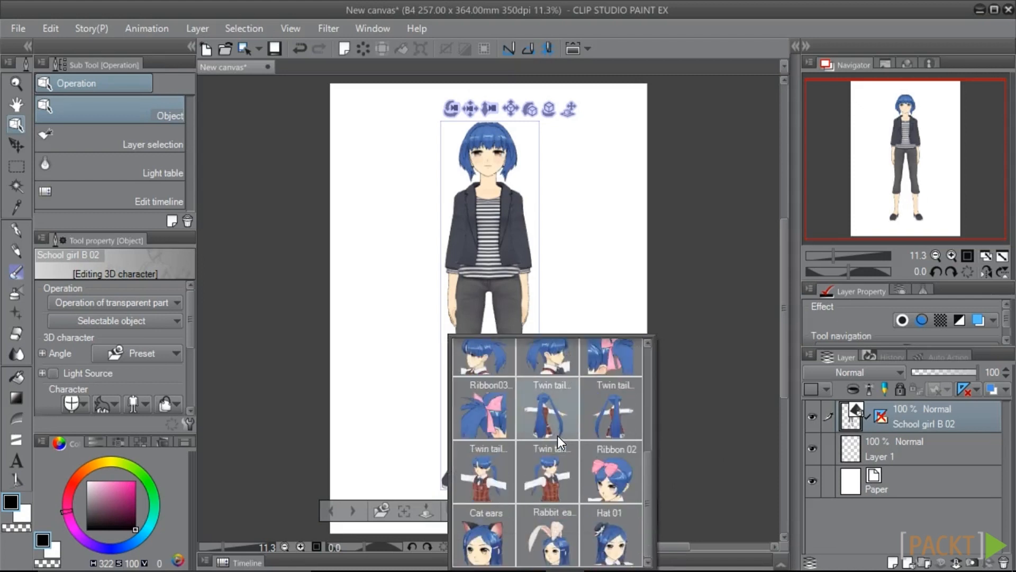
scroll(557, 436, up, 4)
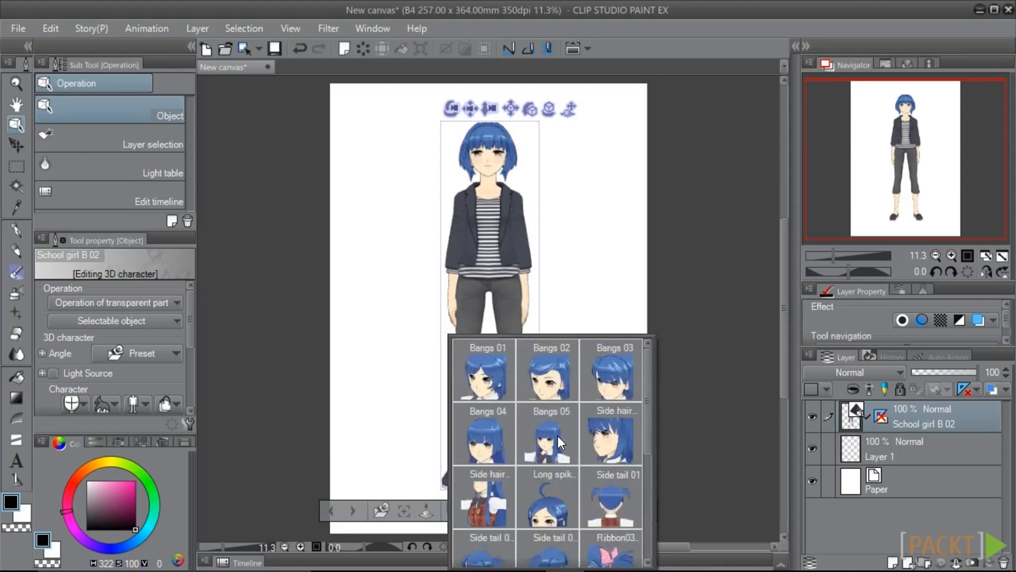
click(470, 369)
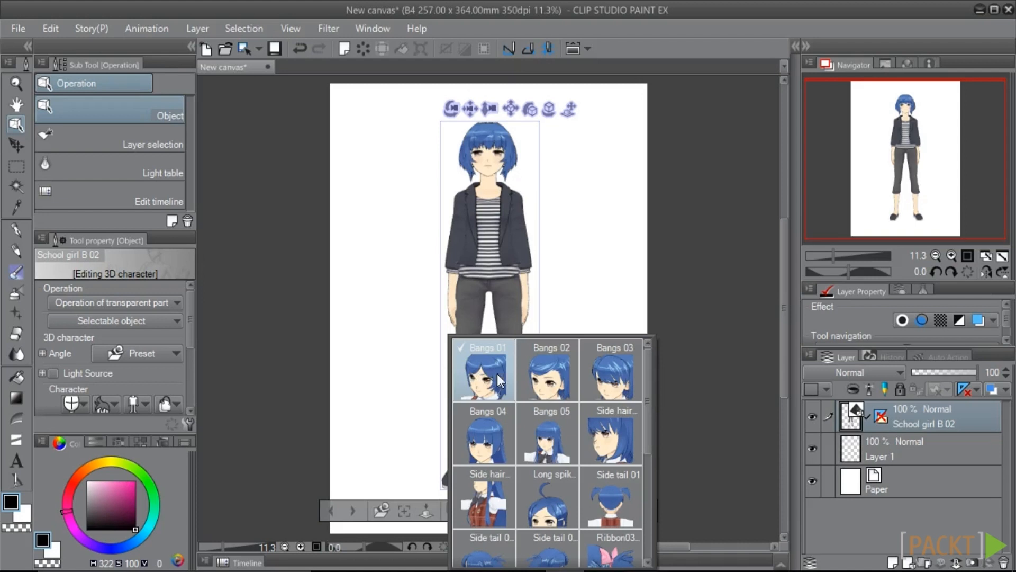
click(550, 377)
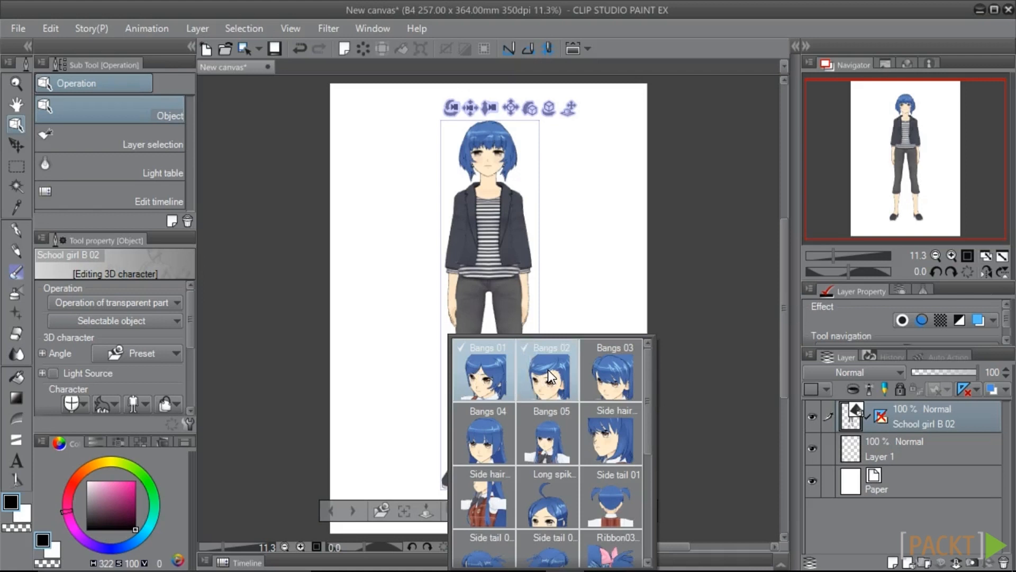
click(551, 377)
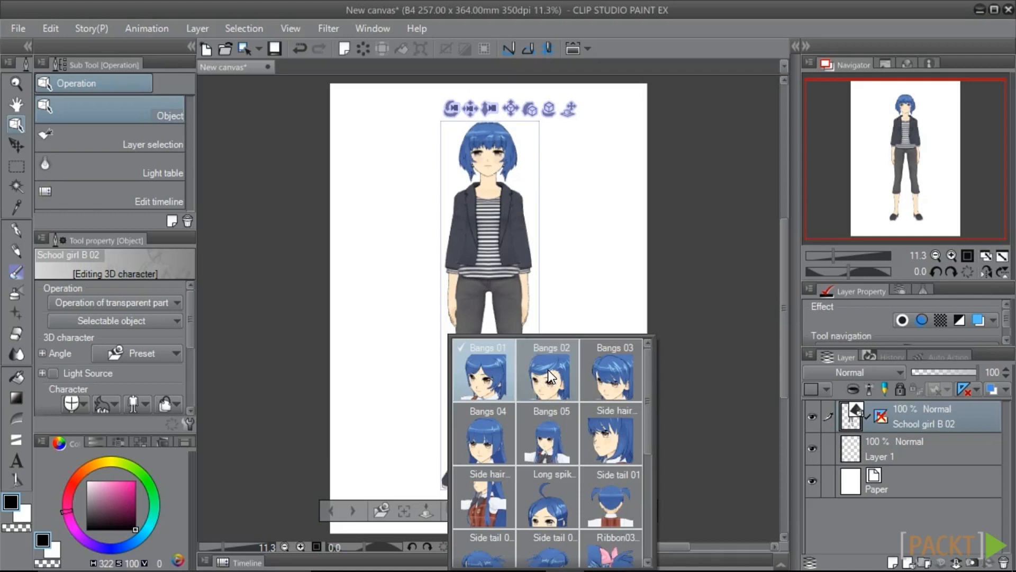
click(484, 379)
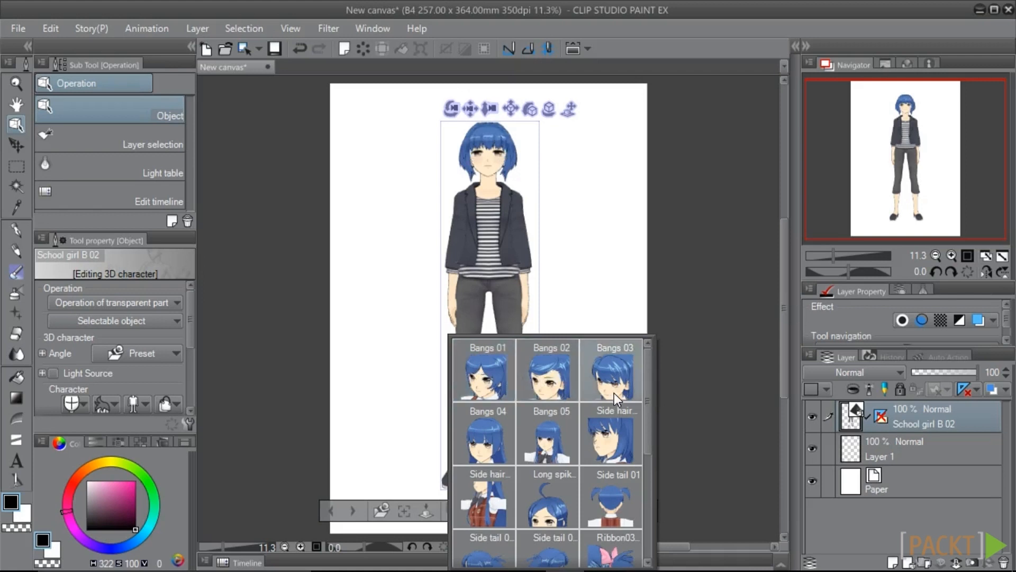
click(615, 393)
click(614, 393)
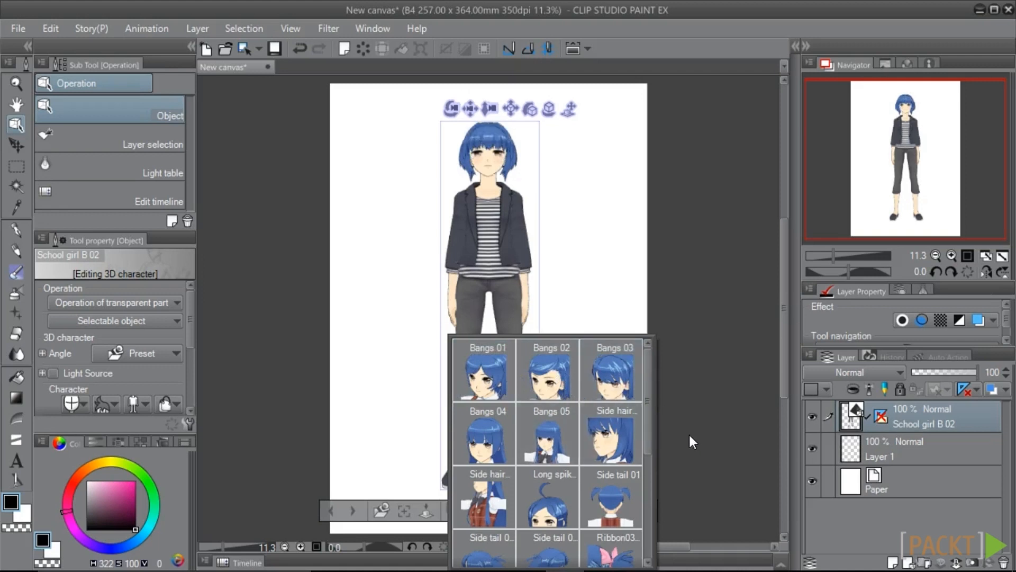
Hide the School girl B 02 layer and add the 3D drawing doll (Female) body type to the canvas.
click(812, 417)
click(792, 47)
double_click(682, 175)
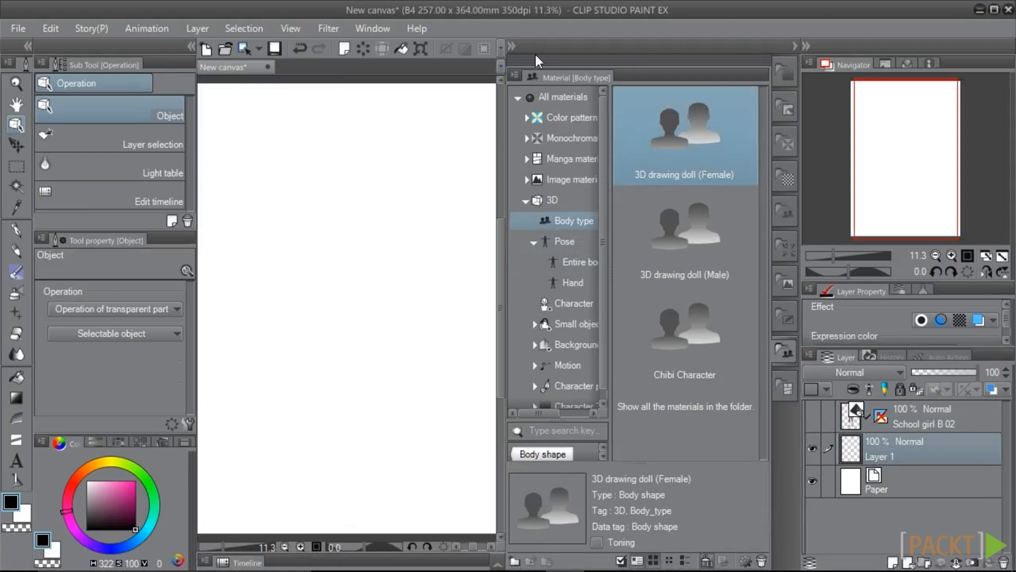
click(513, 46)
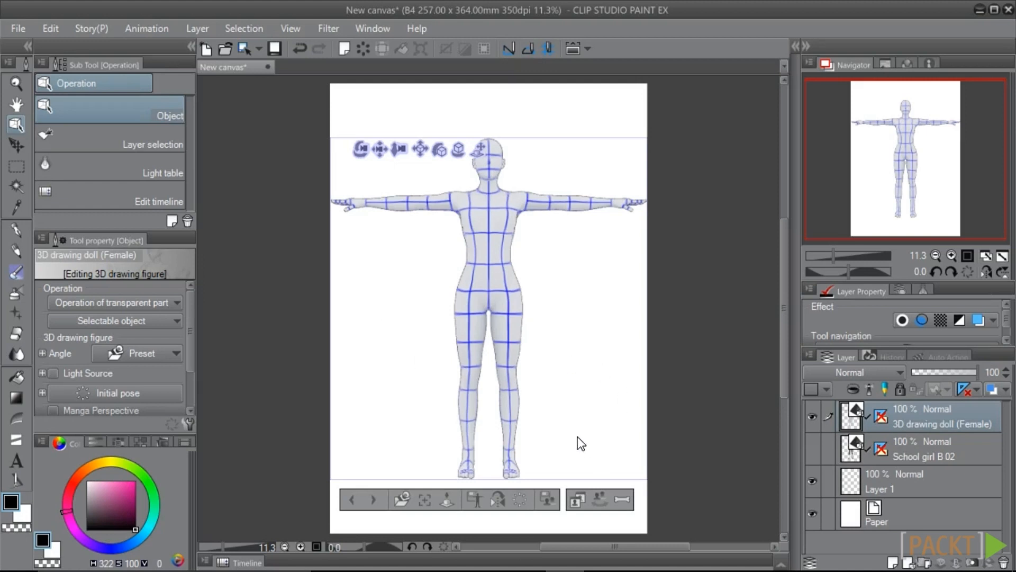
Try Kid body shapes on the doll, set it to about 38 Sensual and 6 Overweight, and enlarge the figure slightly.
click(572, 499)
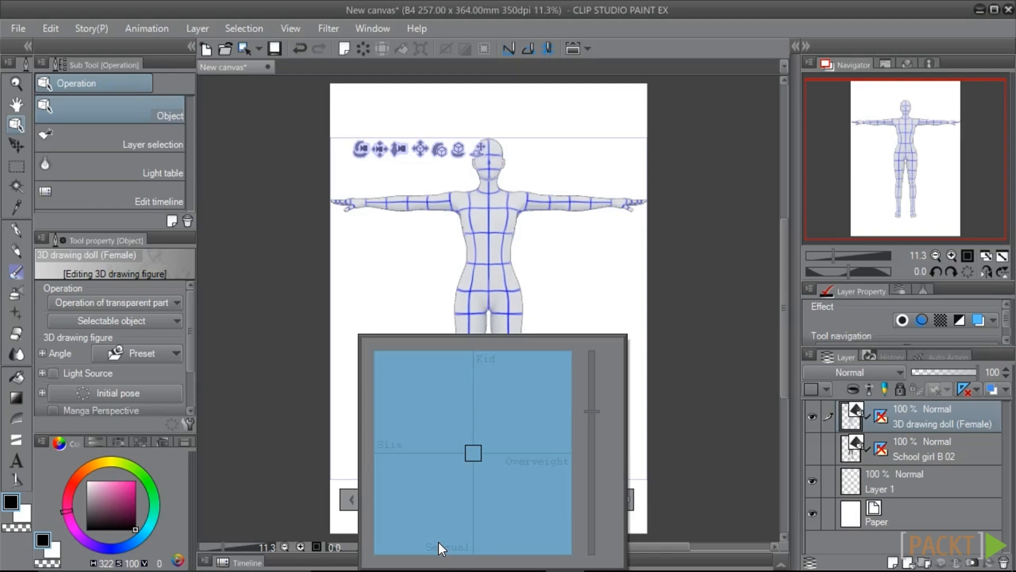
mouse_move(483, 446)
mouse_down()
mouse_move(473, 453)
mouse_move(443, 379)
mouse_move(524, 390)
mouse_move(524, 423)
mouse_move(450, 386)
mouse_move(475, 360)
mouse_up()
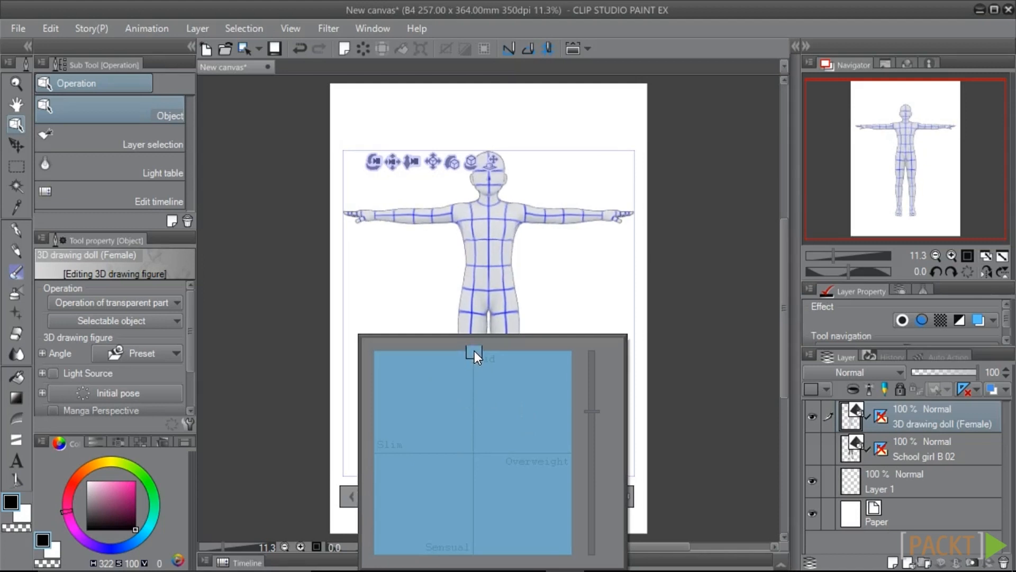
drag(474, 350, 416, 351)
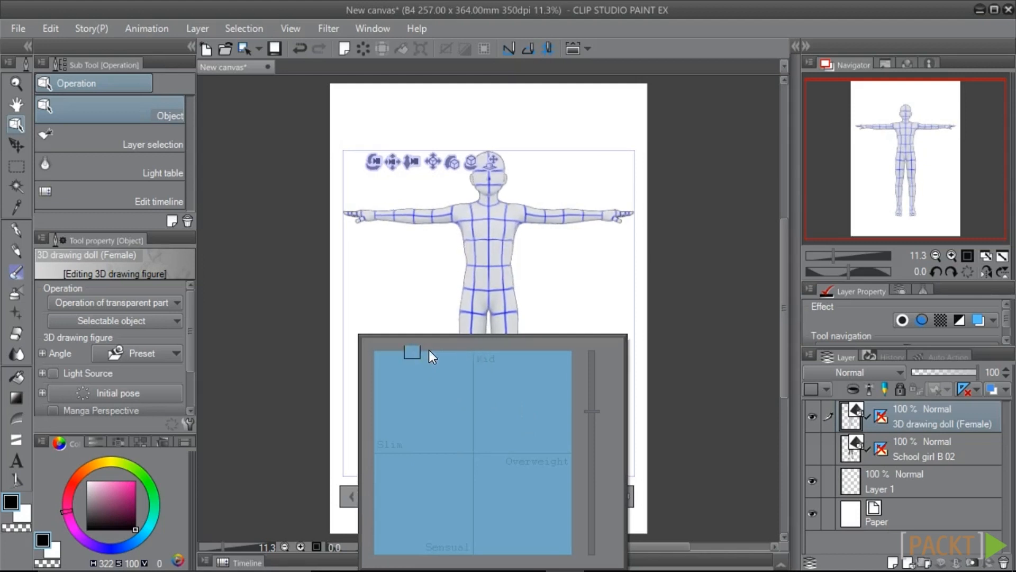
mouse_move(484, 351)
mouse_down()
mouse_move(526, 354)
mouse_move(393, 356)
mouse_move(465, 355)
mouse_up()
mouse_move(465, 444)
mouse_down()
mouse_move(473, 532)
mouse_move(479, 491)
mouse_up()
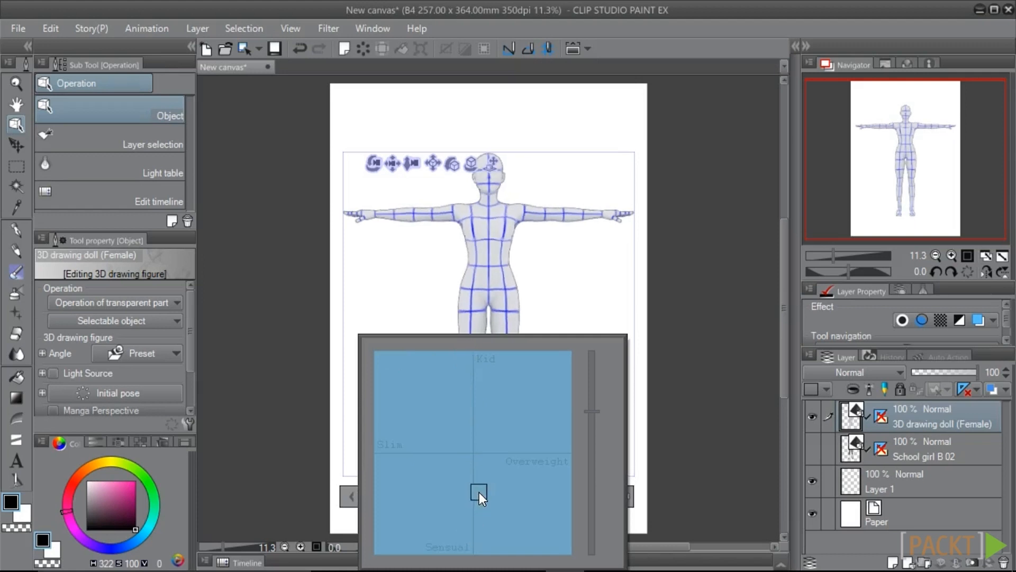
click(588, 408)
mouse_move(588, 408)
mouse_down()
mouse_move(587, 382)
mouse_move(584, 510)
mouse_move(584, 398)
mouse_up()
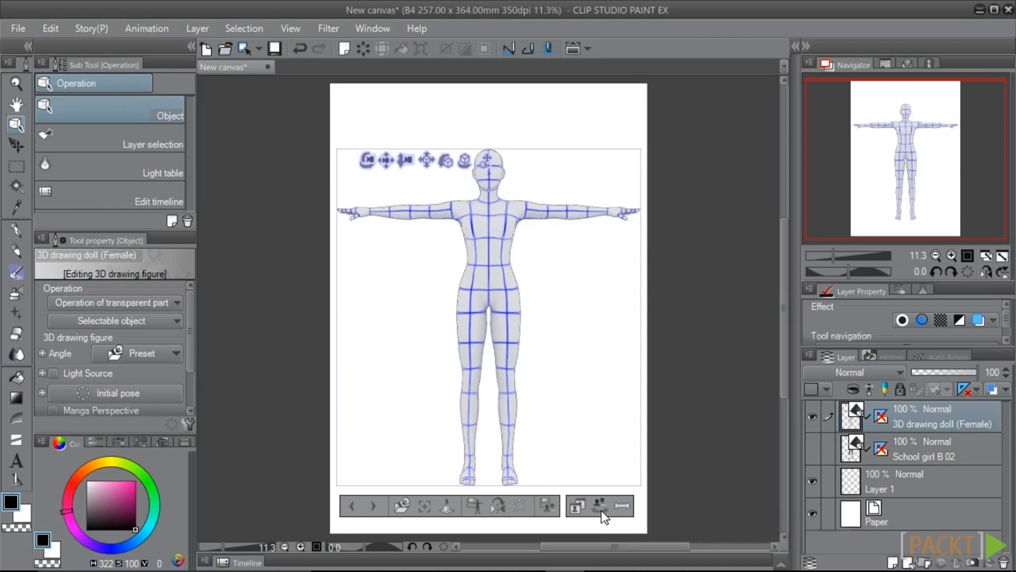
Increase the doll's Kid and Overweight body shape parameters individually.
click(601, 511)
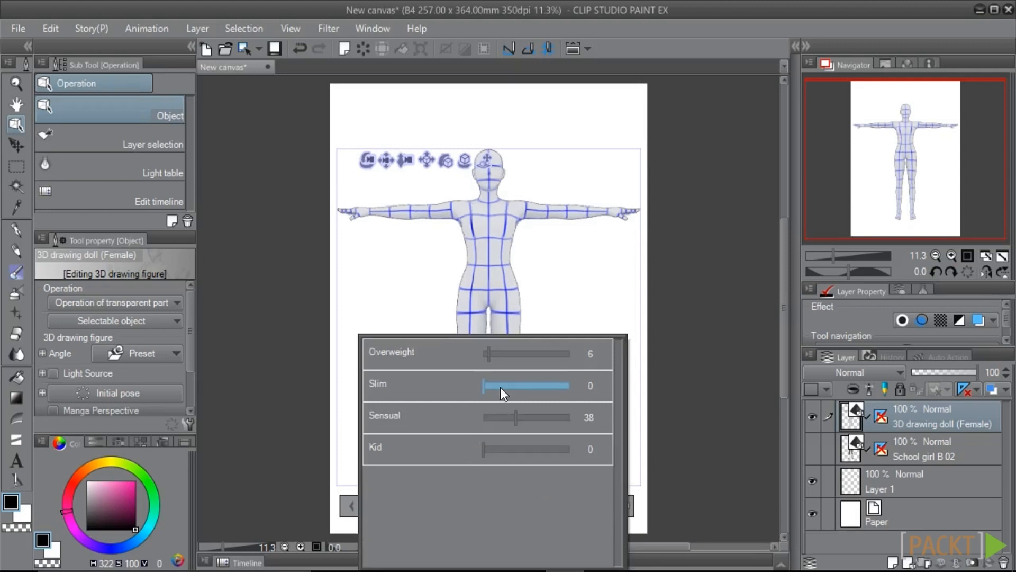
mouse_move(492, 449)
mouse_down()
mouse_move(535, 449)
mouse_move(508, 449)
mouse_up()
click(528, 361)
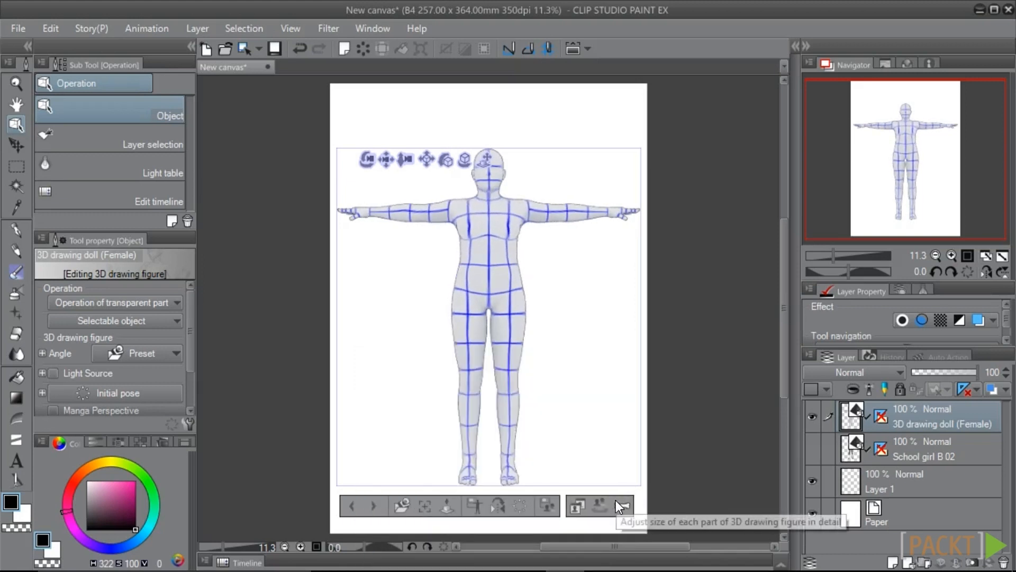
Set the head width of the 3D drawing doll to 11 in the detailed body part settings.
click(615, 501)
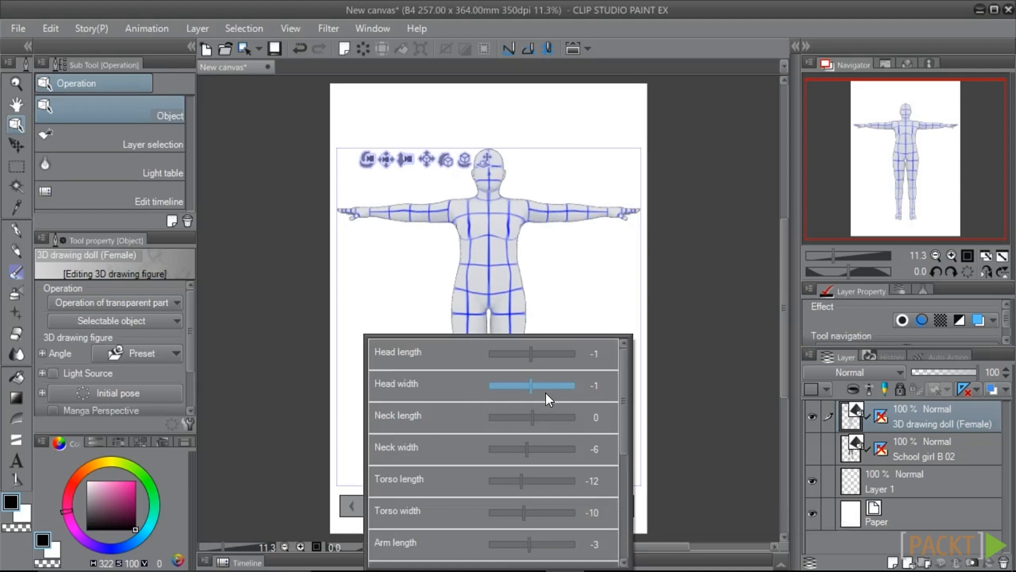
mouse_move(530, 390)
mouse_down()
mouse_move(567, 392)
mouse_move(511, 392)
mouse_move(542, 395)
mouse_up()
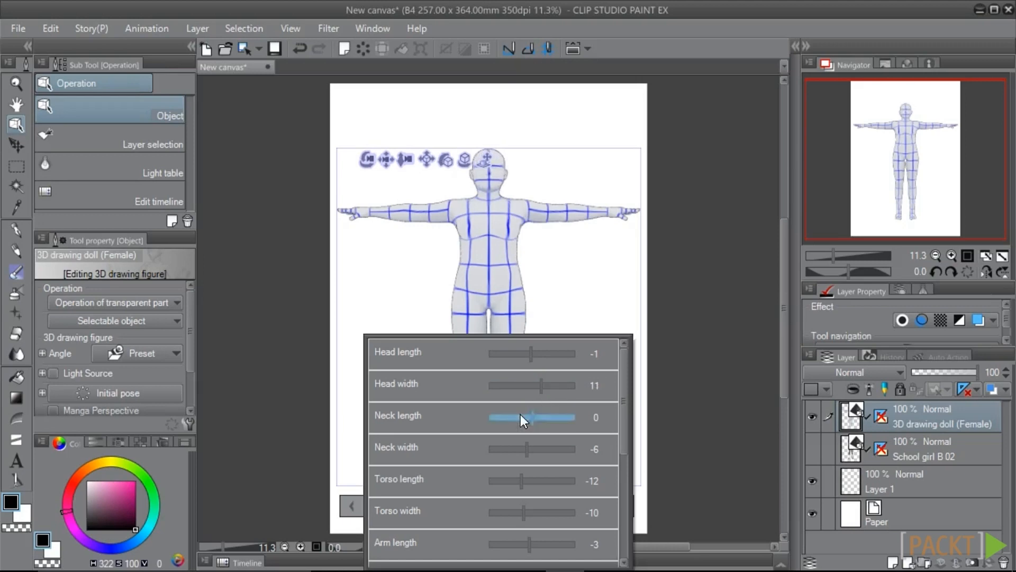